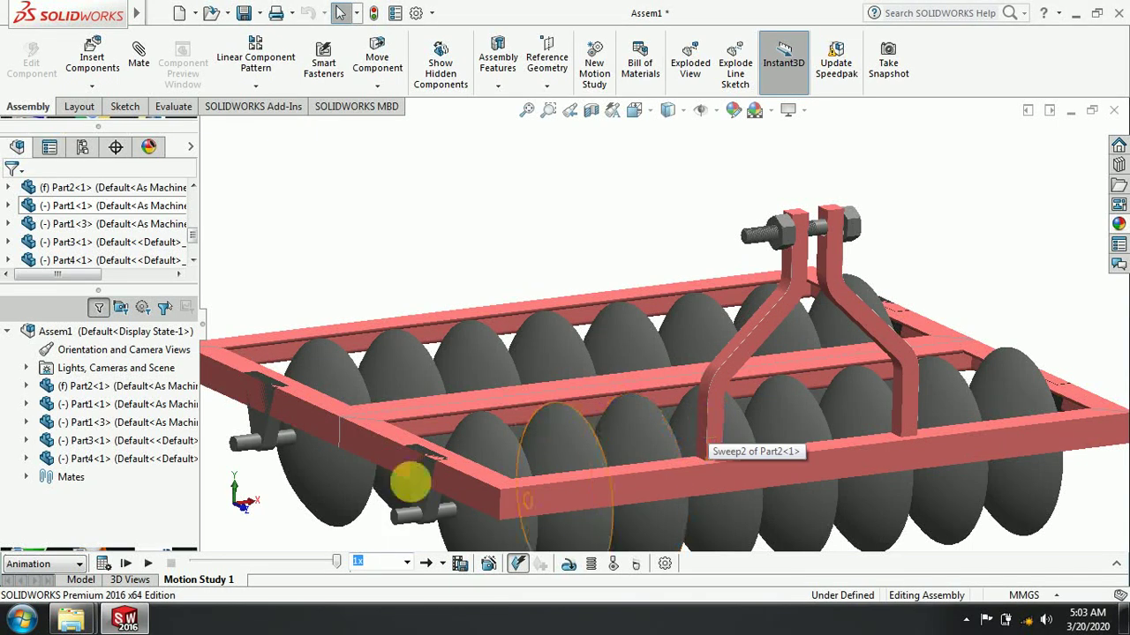
Step: Orbit the disc harrow assembly and play the Motion Study 1 animation
mouse_move(843, 521)
middle_down()
mouse_move(882, 509)
mouse_move(933, 432)
mouse_move(951, 474)
mouse_move(768, 461)
mouse_move(784, 424)
mouse_move(789, 459)
middle_up()
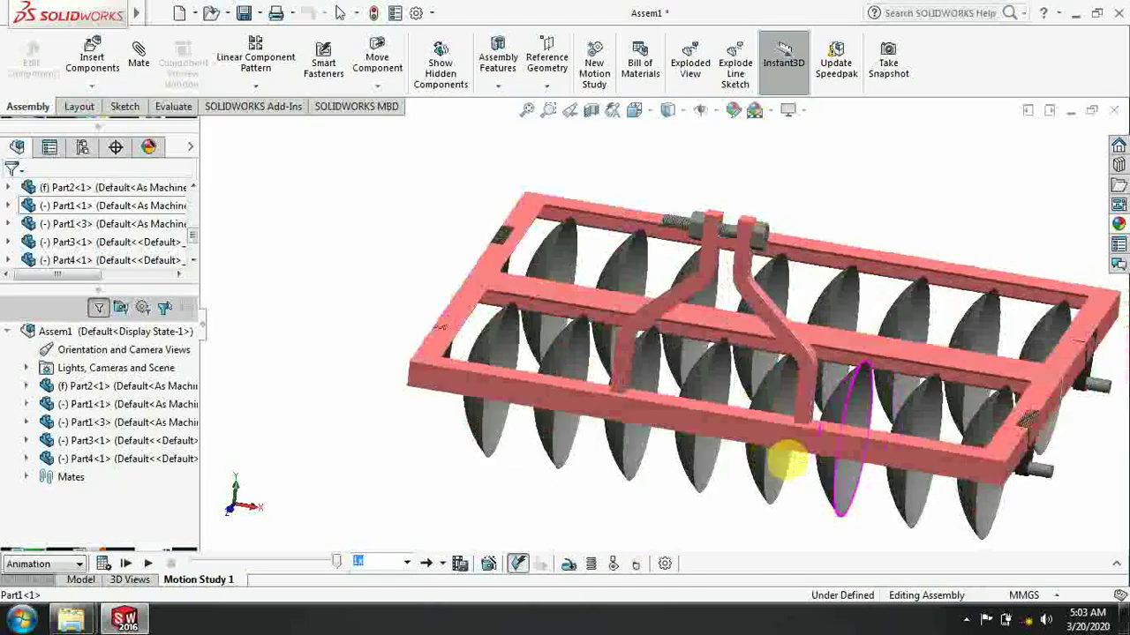
scroll(827, 467, down, 3)
scroll(818, 471, up, 3)
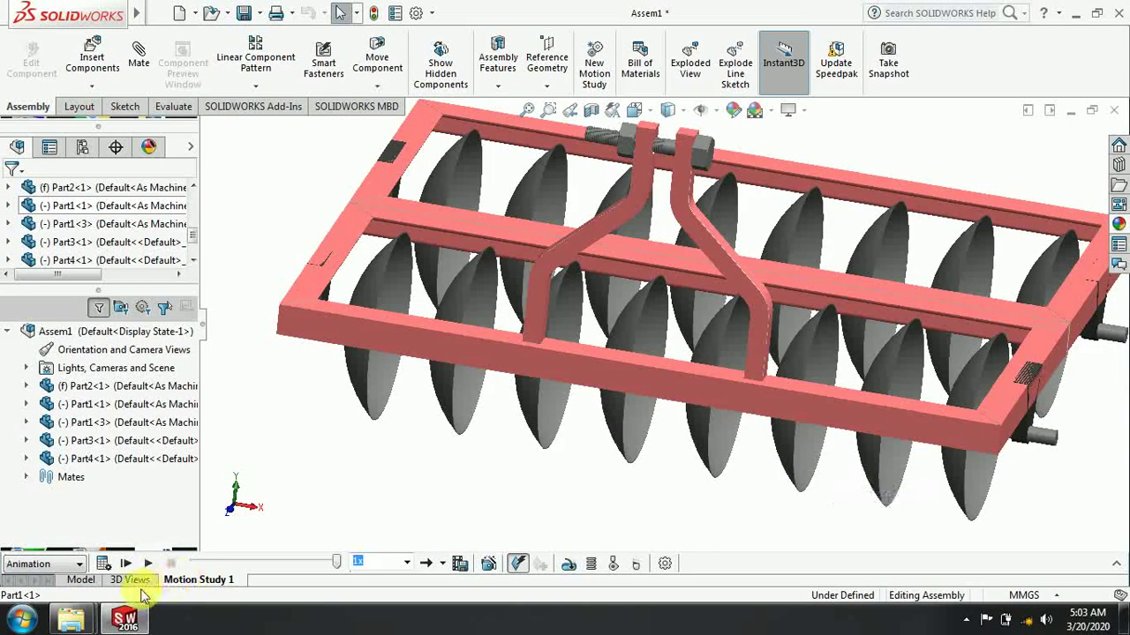
click(128, 565)
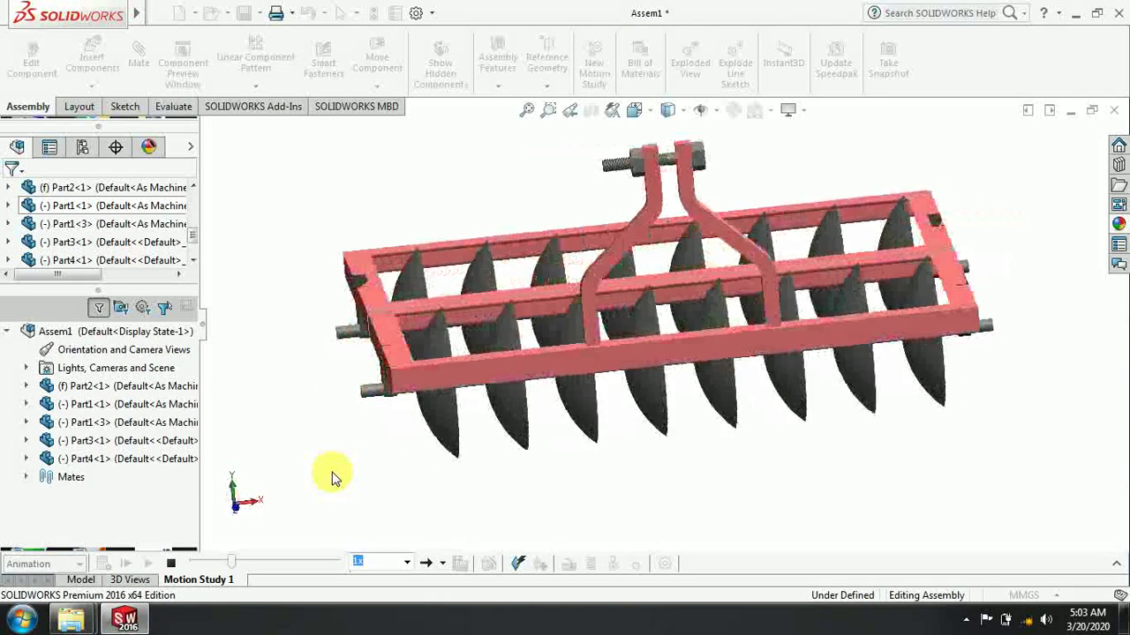
scroll(871, 114, down, 5)
drag(871, 115, 688, 264)
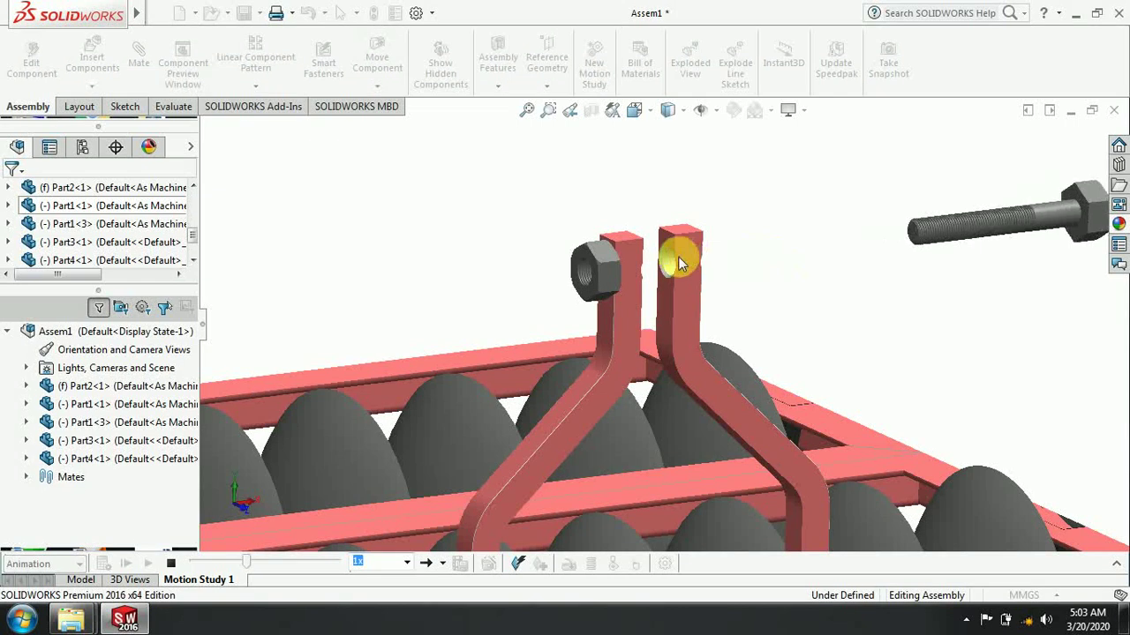
drag(688, 265, 637, 275)
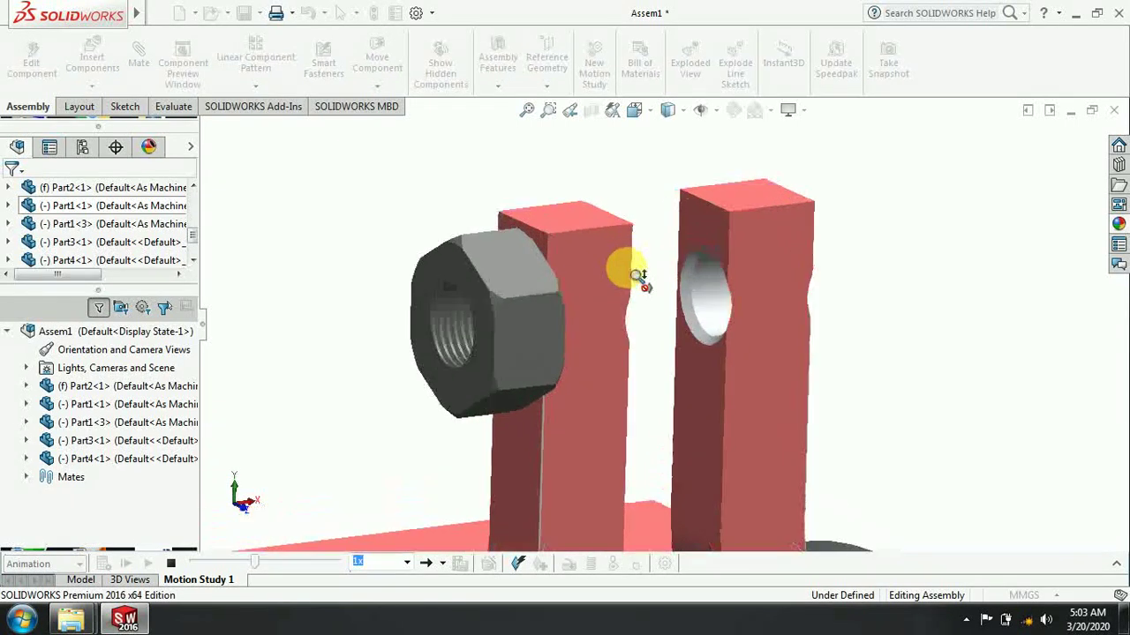
scroll(634, 269, up, 2)
scroll(625, 266, up, 2)
scroll(628, 270, up, 3)
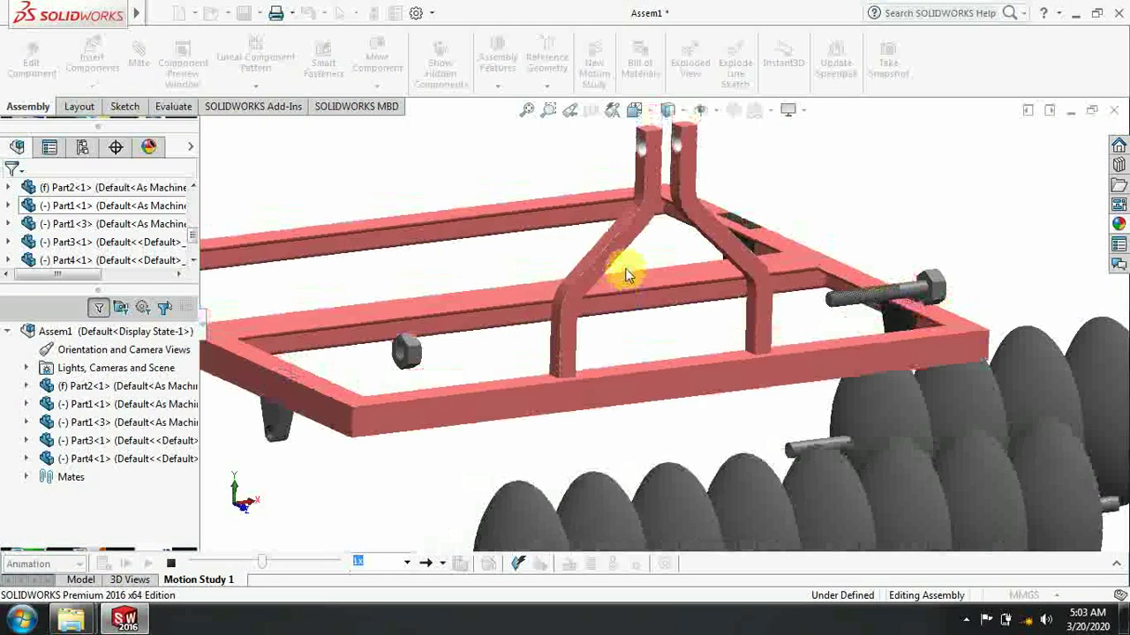
scroll(627, 274, up, 2)
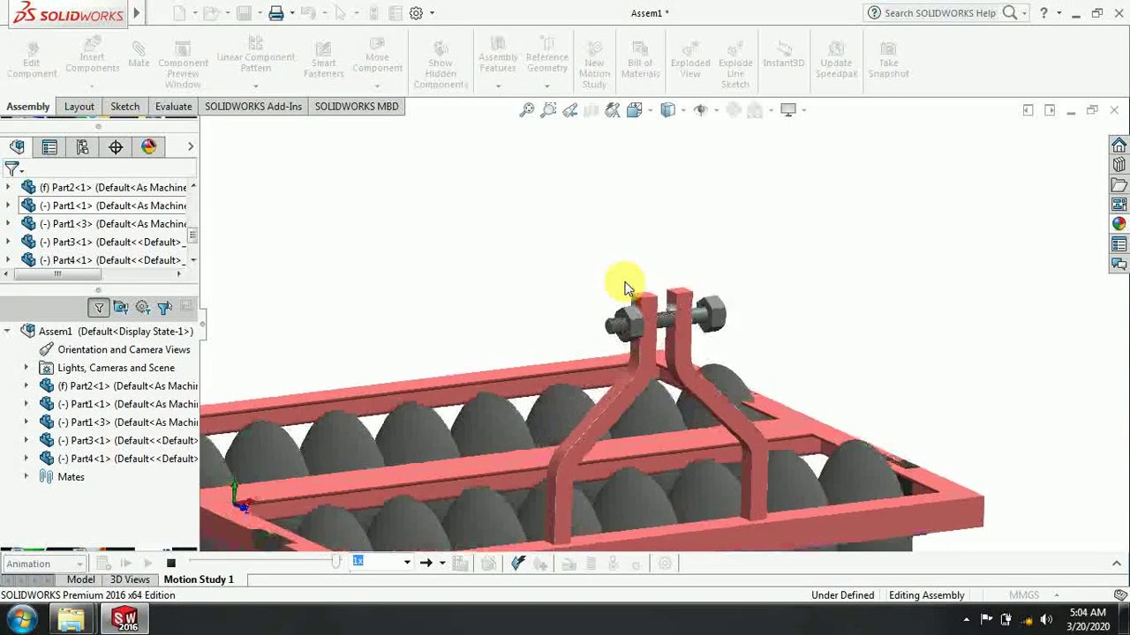
scroll(656, 474, up, 5)
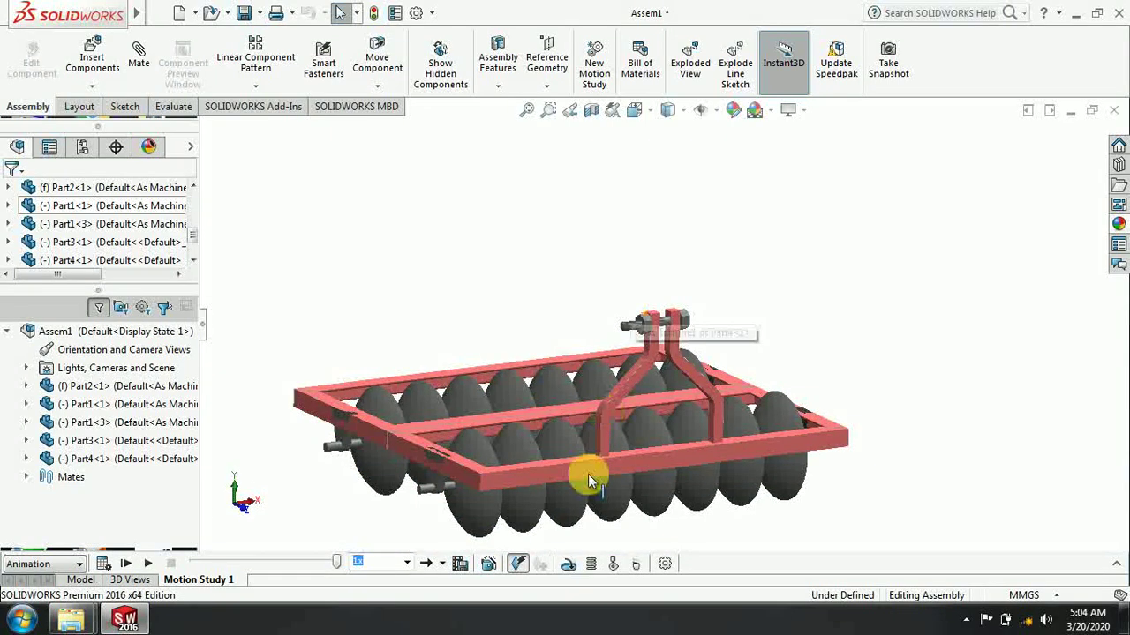
Step: Orbit the harrow, try moving the fixed frame, and select the pin under the bracket
scroll(655, 471, down, 3)
scroll(790, 518, down, 2)
mouse_move(790, 518)
middle_down()
mouse_move(1048, 454)
mouse_move(1059, 327)
middle_up()
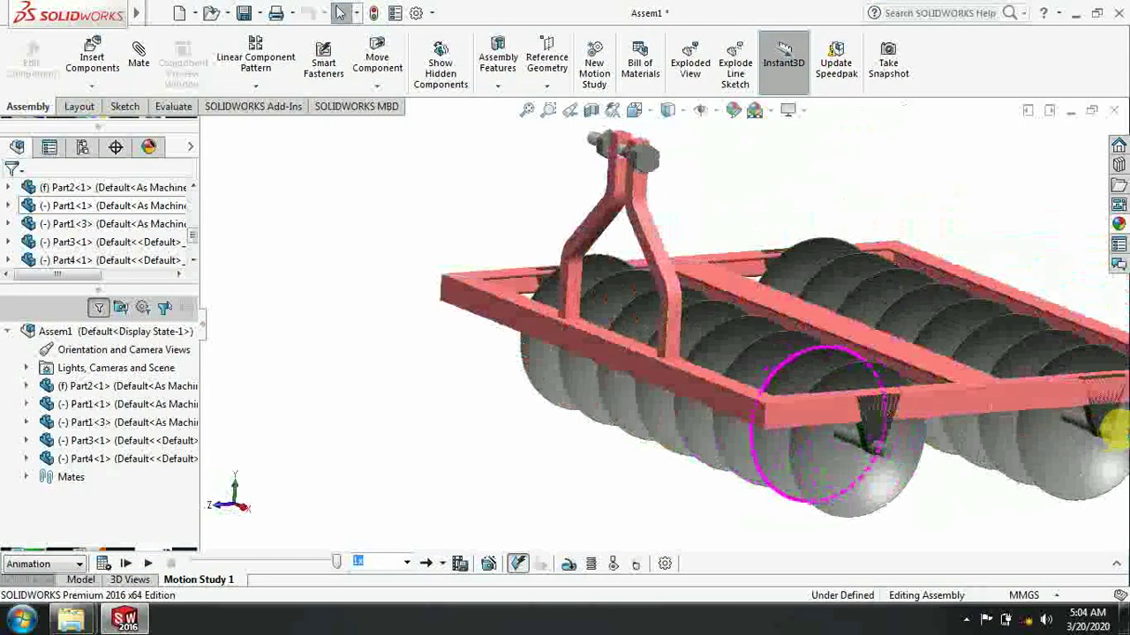
scroll(842, 296, down, 4)
scroll(609, 296, up, 2)
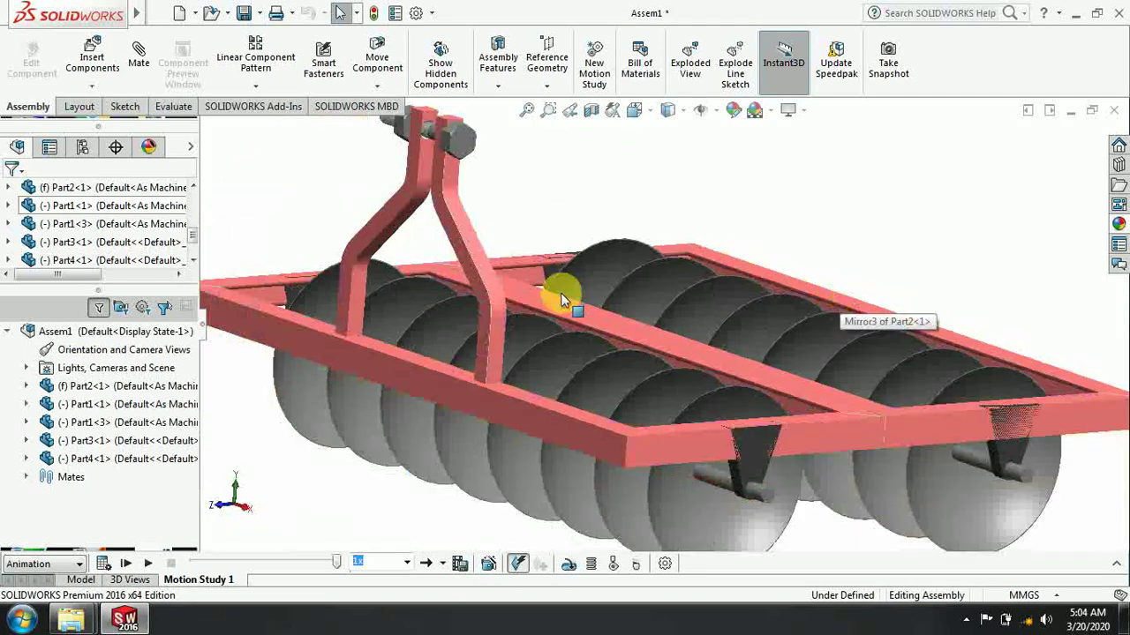
drag(465, 361, 520, 528)
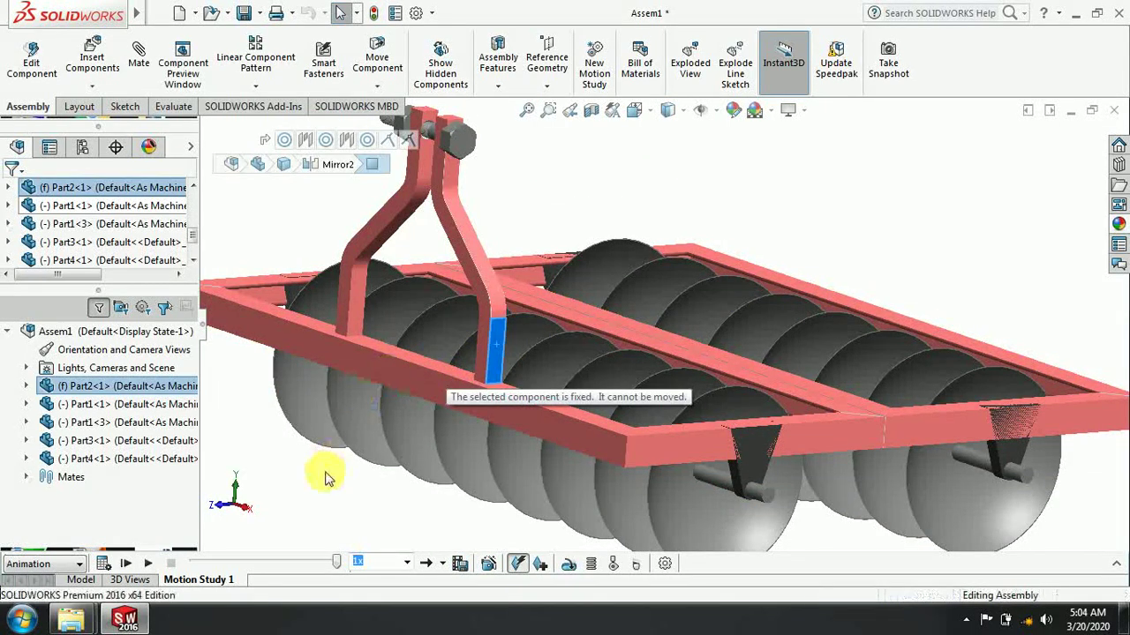
scroll(752, 510, down, 2)
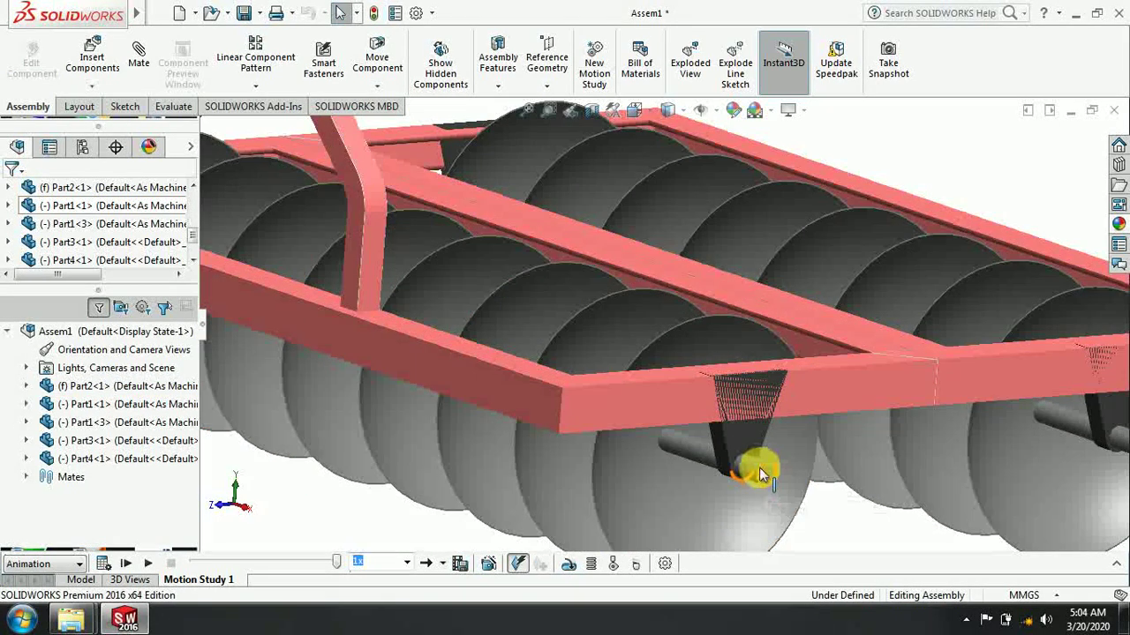
scroll(755, 463, down, 2)
click(708, 430)
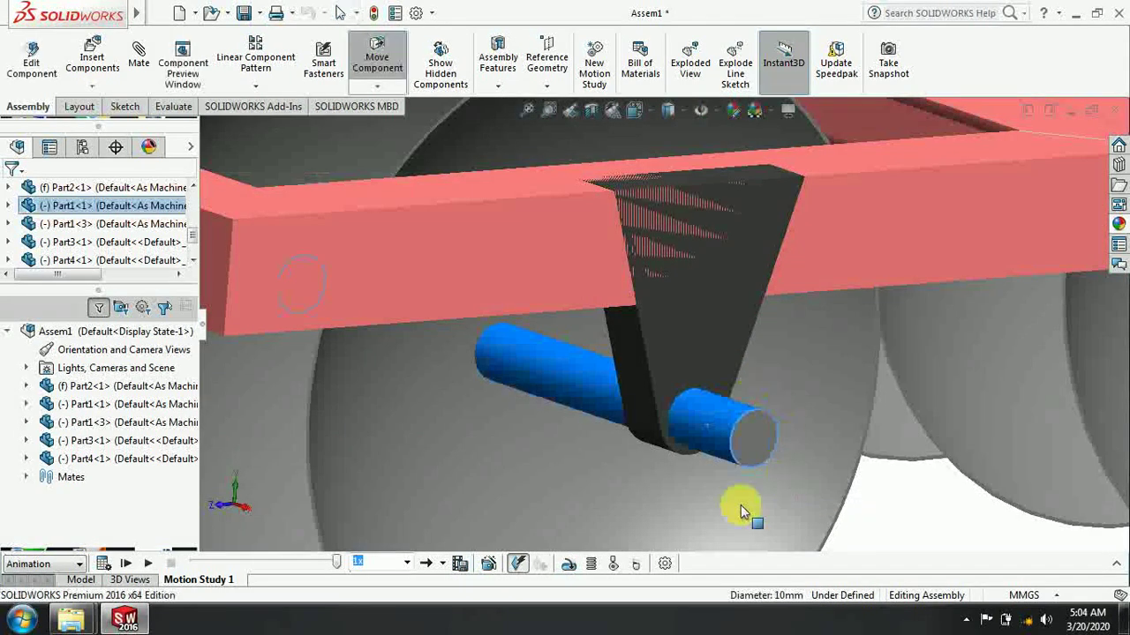
scroll(630, 457, up, 3)
scroll(651, 466, up, 3)
Step: Orbit to show the whole harrow frame, then choose File > New
mouse_move(726, 474)
middle_down()
mouse_move(821, 430)
mouse_move(832, 373)
mouse_move(803, 411)
mouse_move(734, 386)
mouse_move(692, 404)
mouse_move(761, 416)
mouse_move(839, 462)
mouse_move(804, 507)
middle_up()
scroll(662, 322, up, 3)
scroll(599, 210, down, 5)
scroll(590, 215, up, 3)
middle_drag(335, 273, 345, 277)
scroll(697, 429, down, 3)
scroll(697, 429, down, 2)
click(154, 12)
click(172, 39)
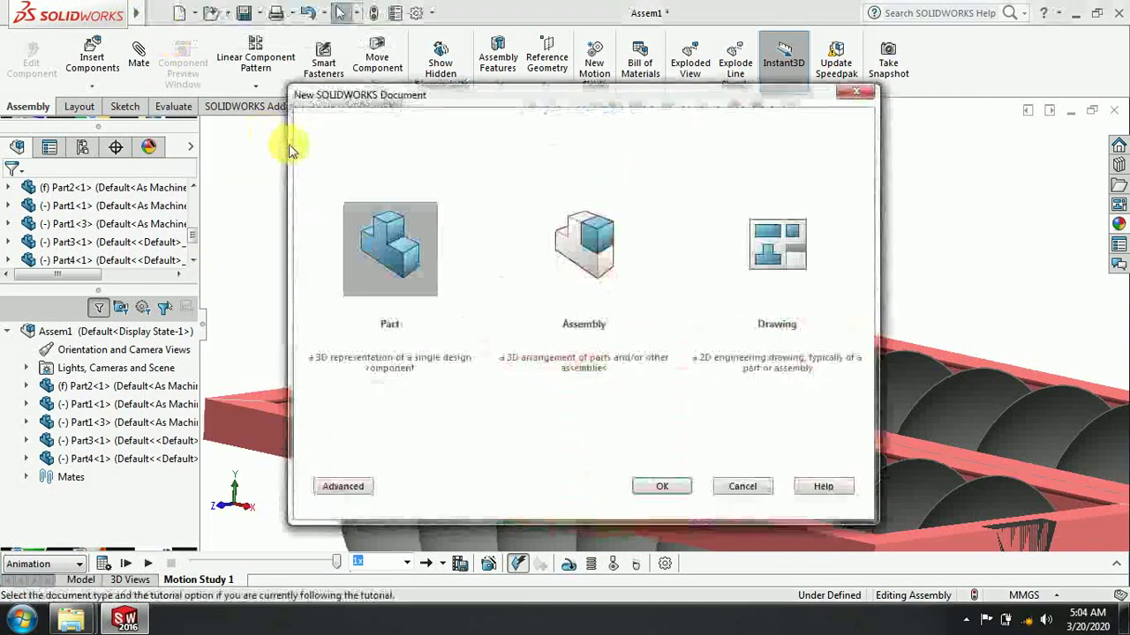
Step: Create a new part with the Plain White scene and sketch on the Front Plane
click(662, 488)
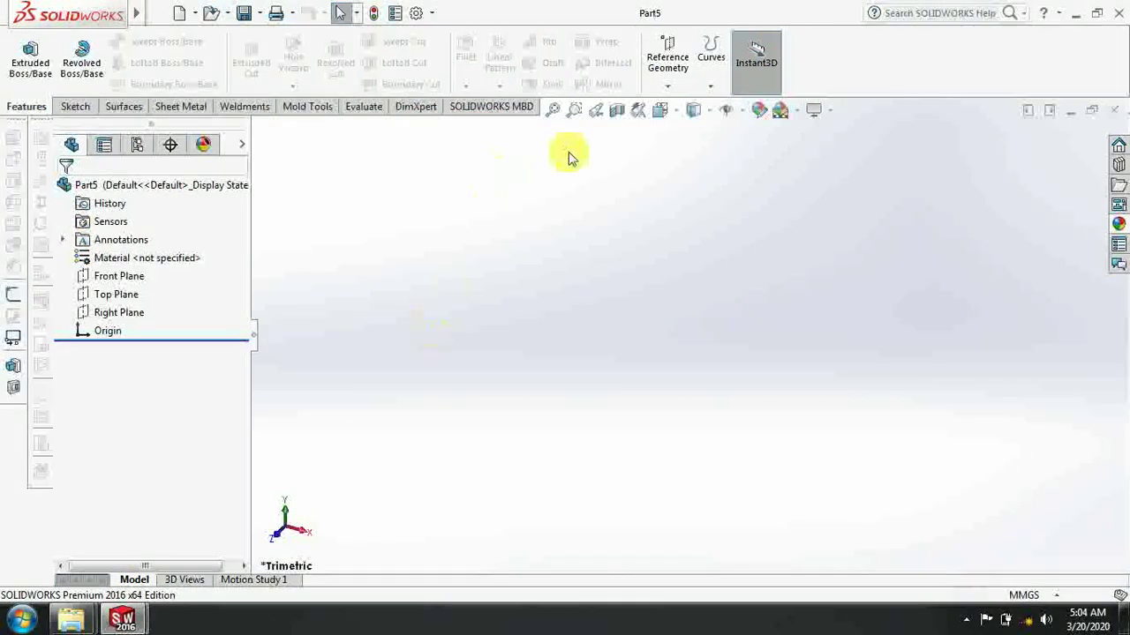
click(798, 112)
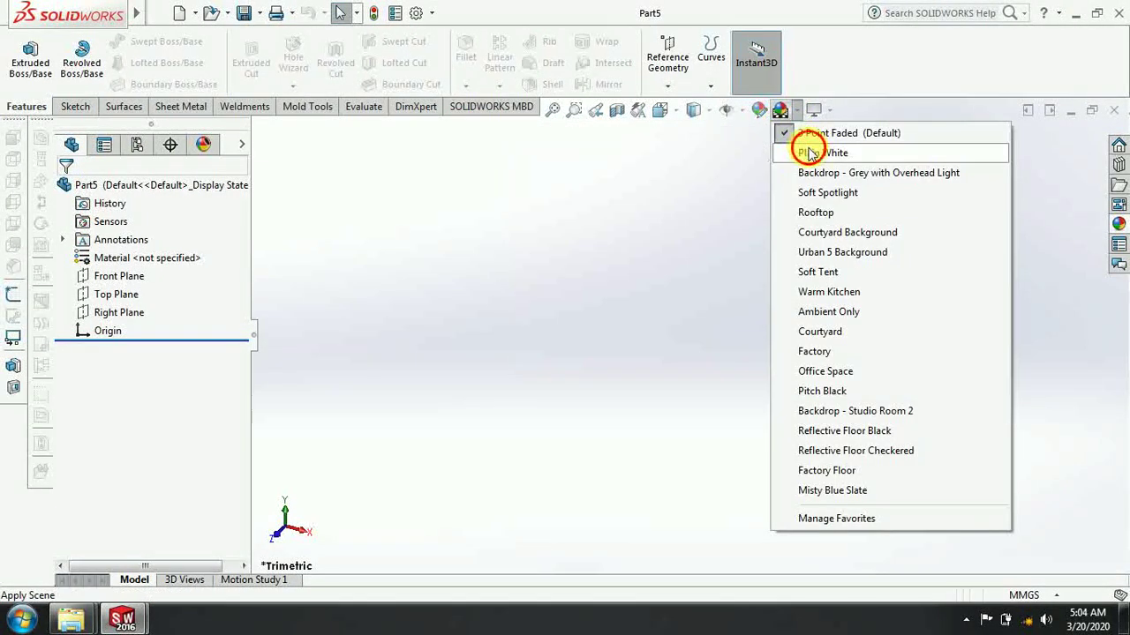
click(808, 151)
click(119, 276)
click(130, 252)
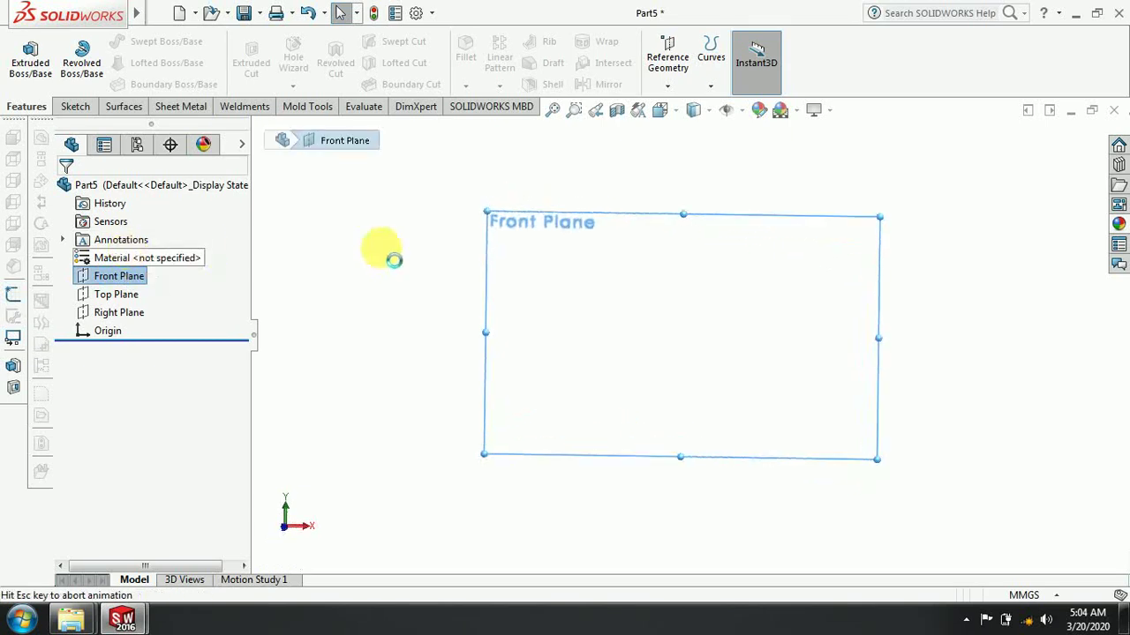
click(381, 253)
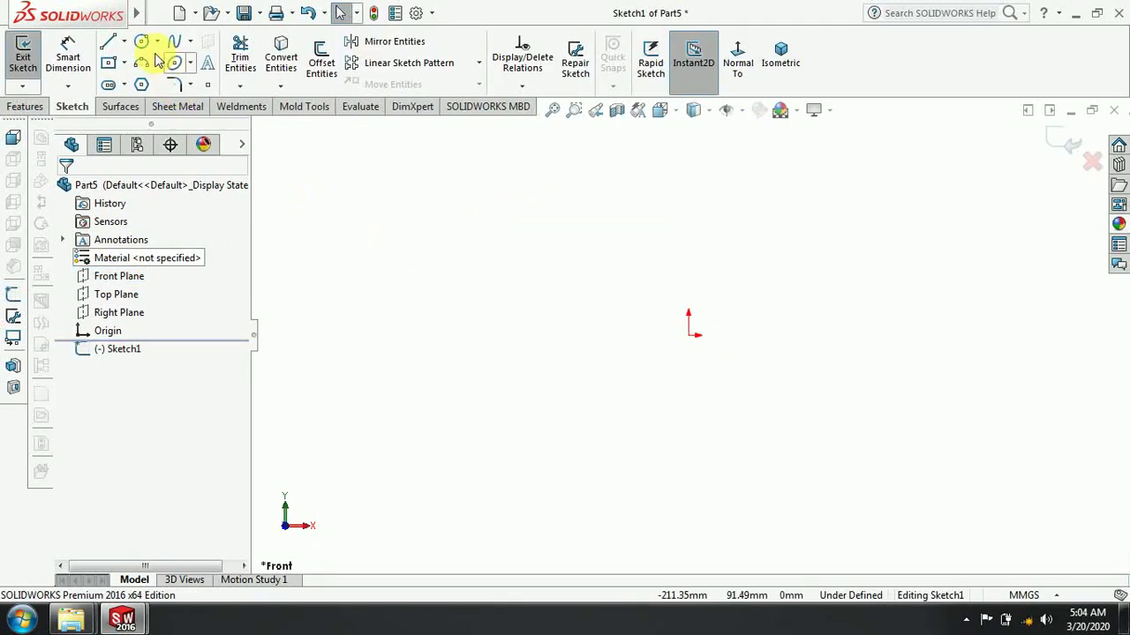
Step: Draw a circle centred on the origin and dimension its diameter to 10 mm
click(142, 42)
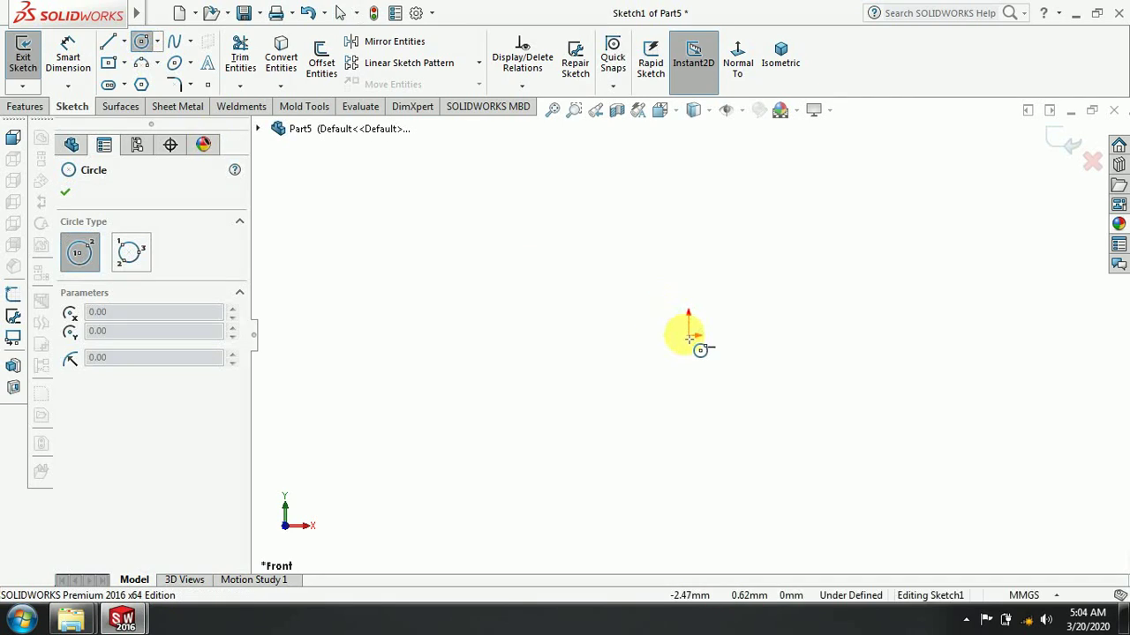
drag(689, 336, 720, 308)
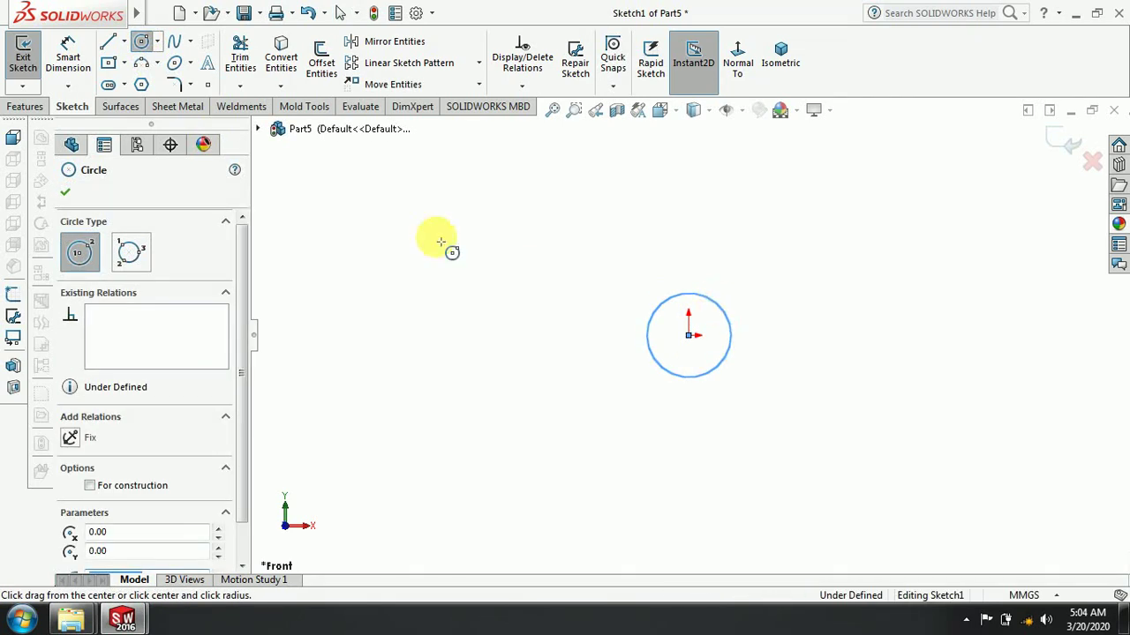
click(68, 55)
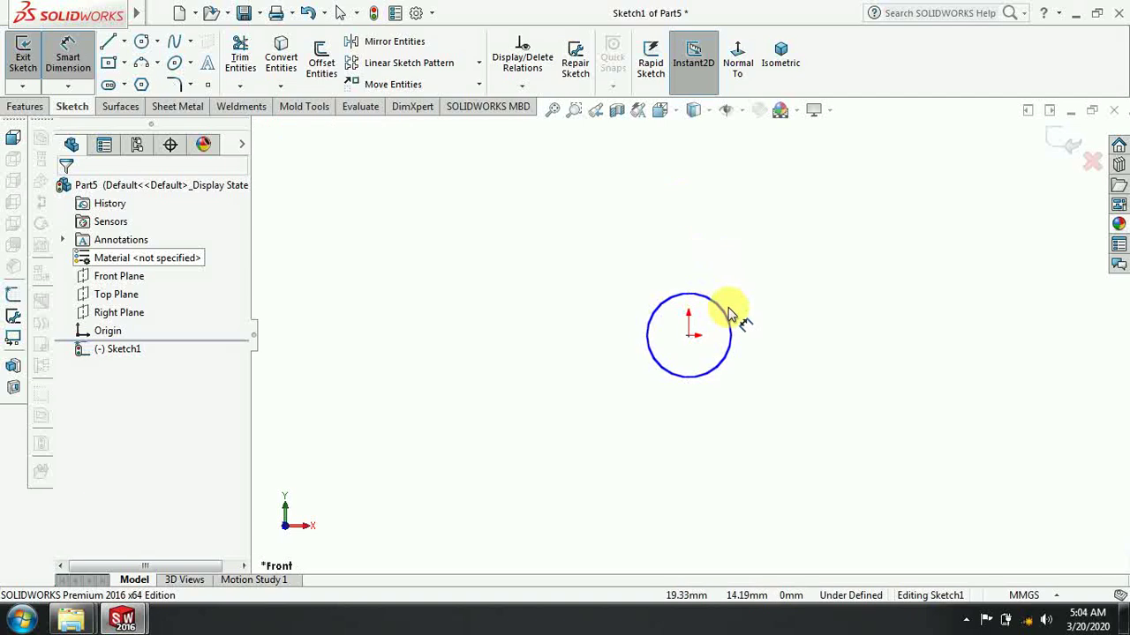
click(719, 315)
click(849, 267)
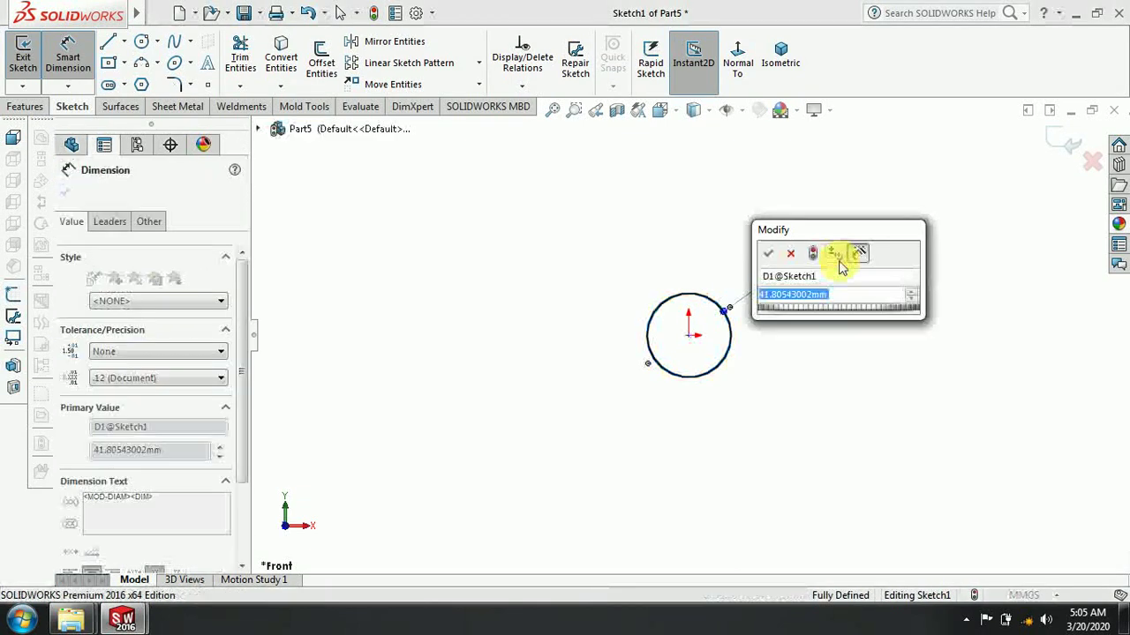
text(10)
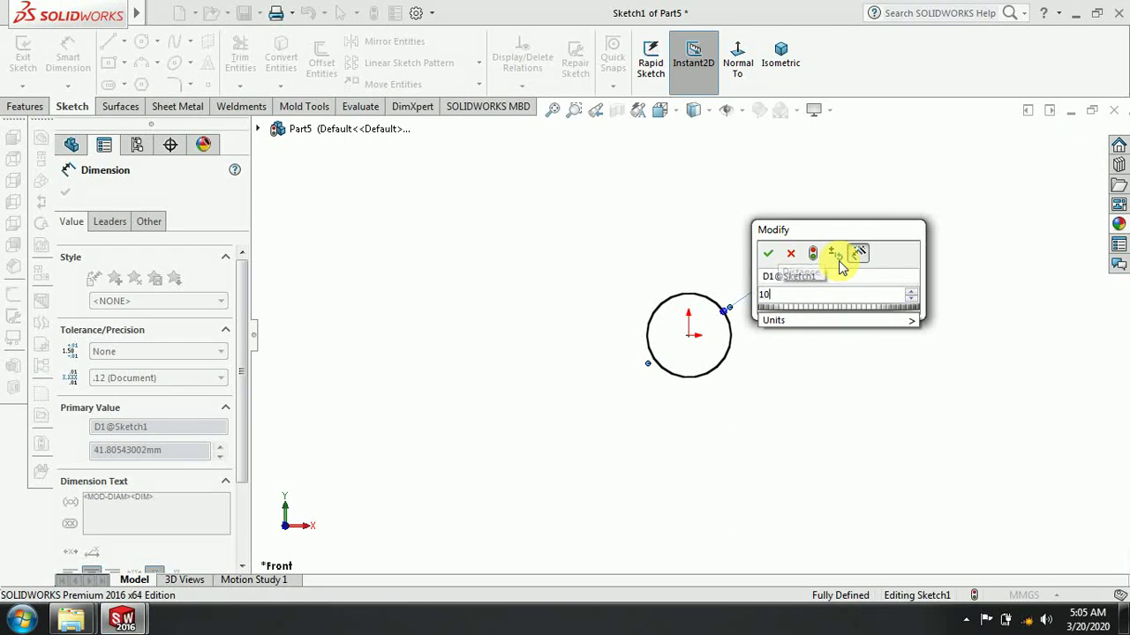
key(Return)
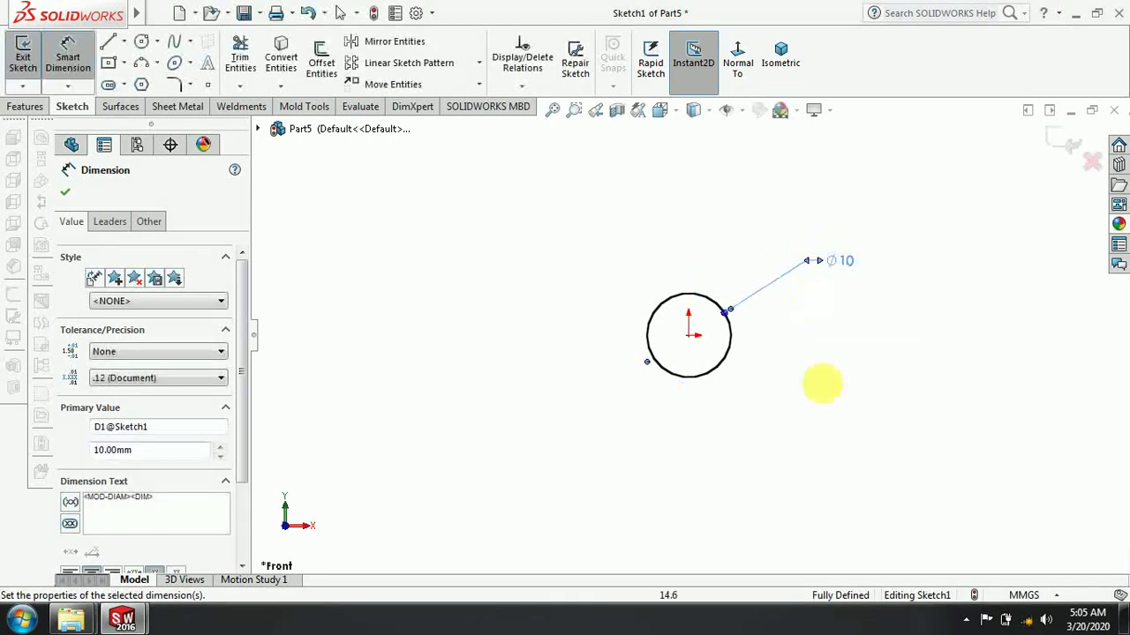
scroll(688, 340, up, 1)
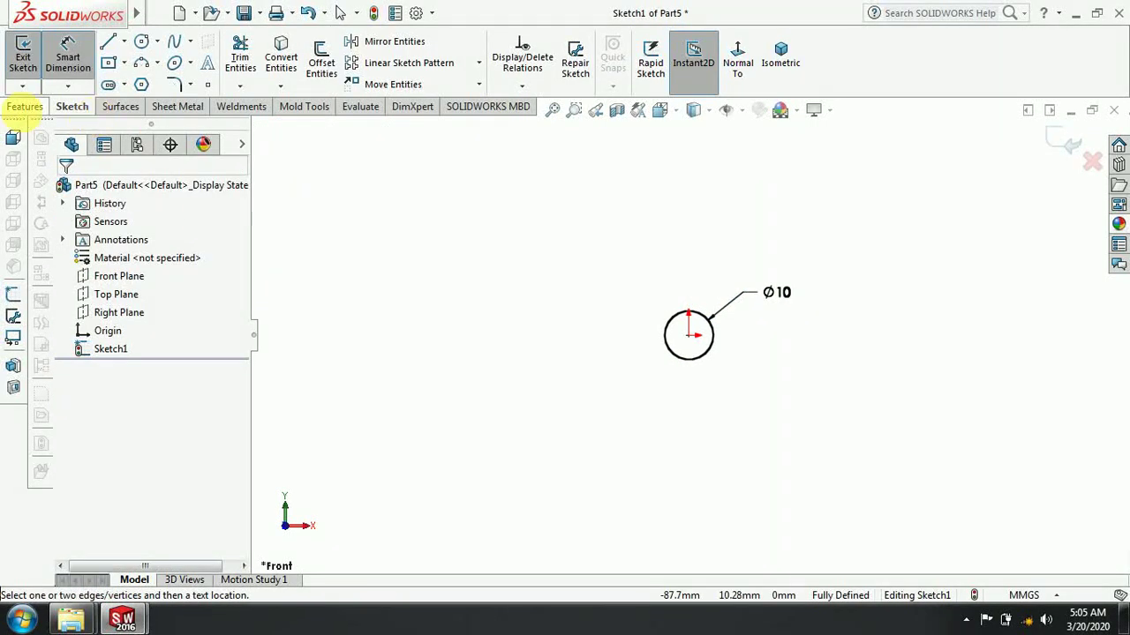
click(24, 107)
Step: Extrude the Ø10 mm circle 500 mm with Mid Plane into Boss-Extrude1
click(30, 53)
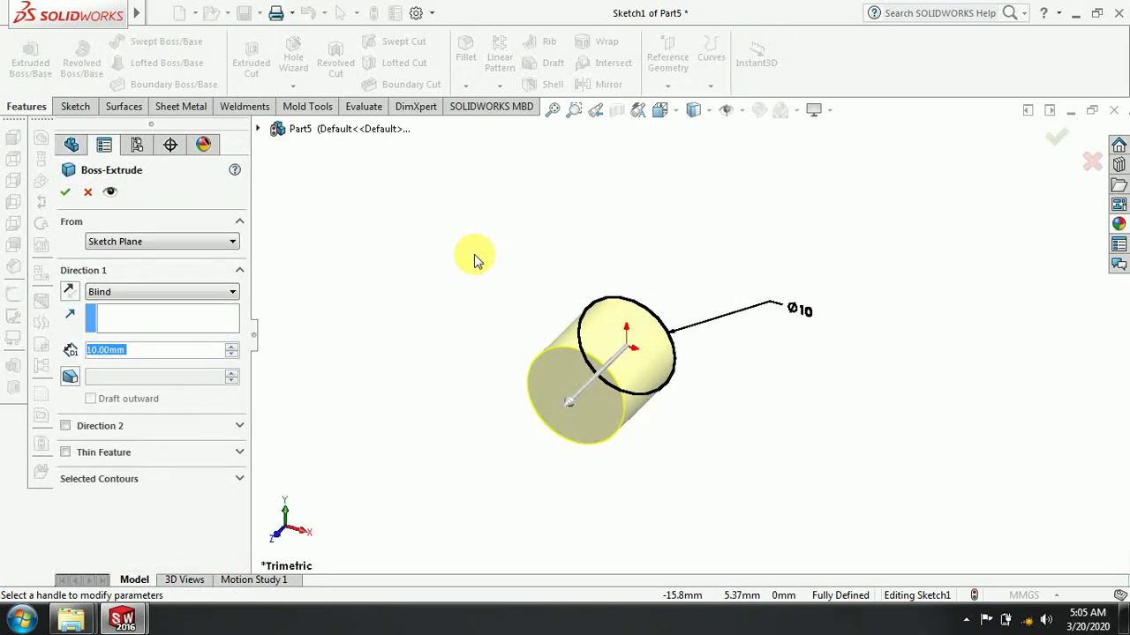
text(5)
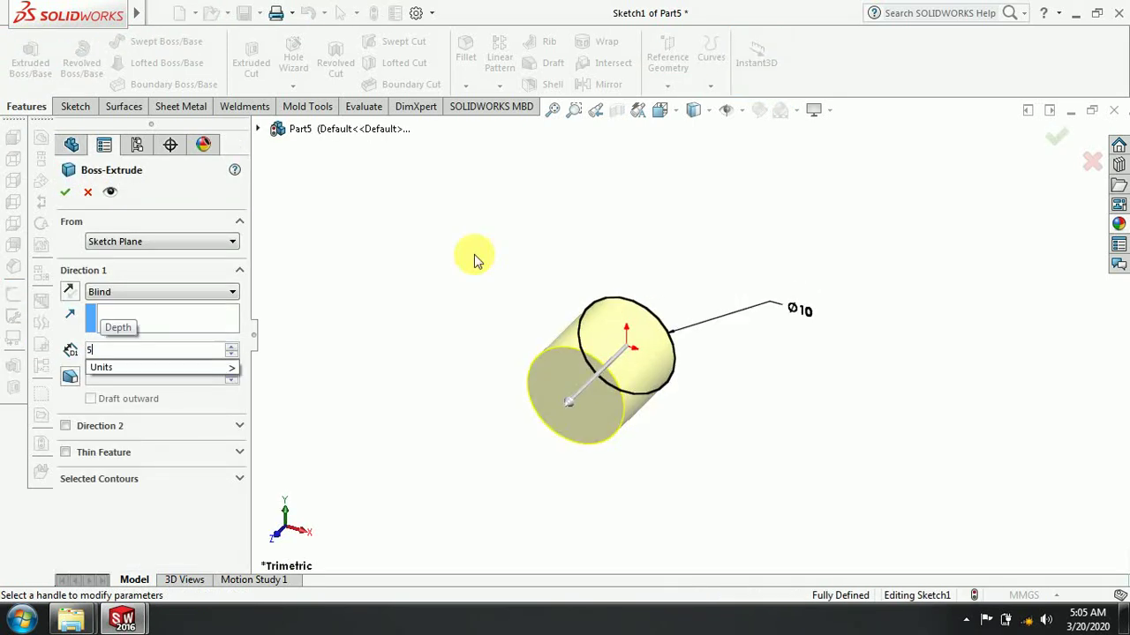
text(00)
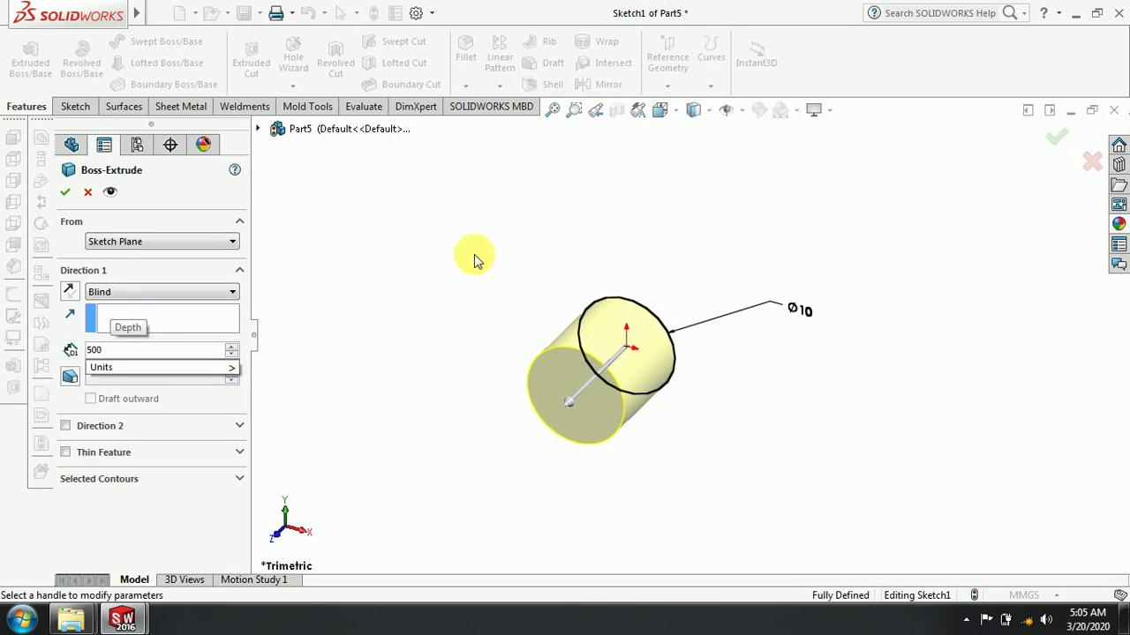
key(Return)
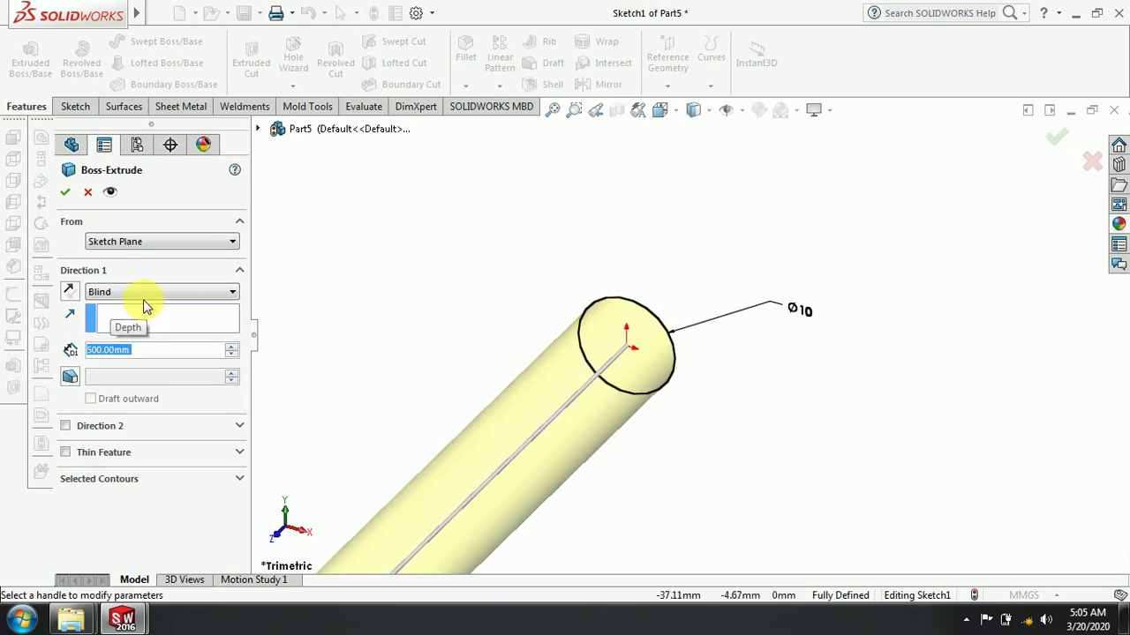
click(118, 360)
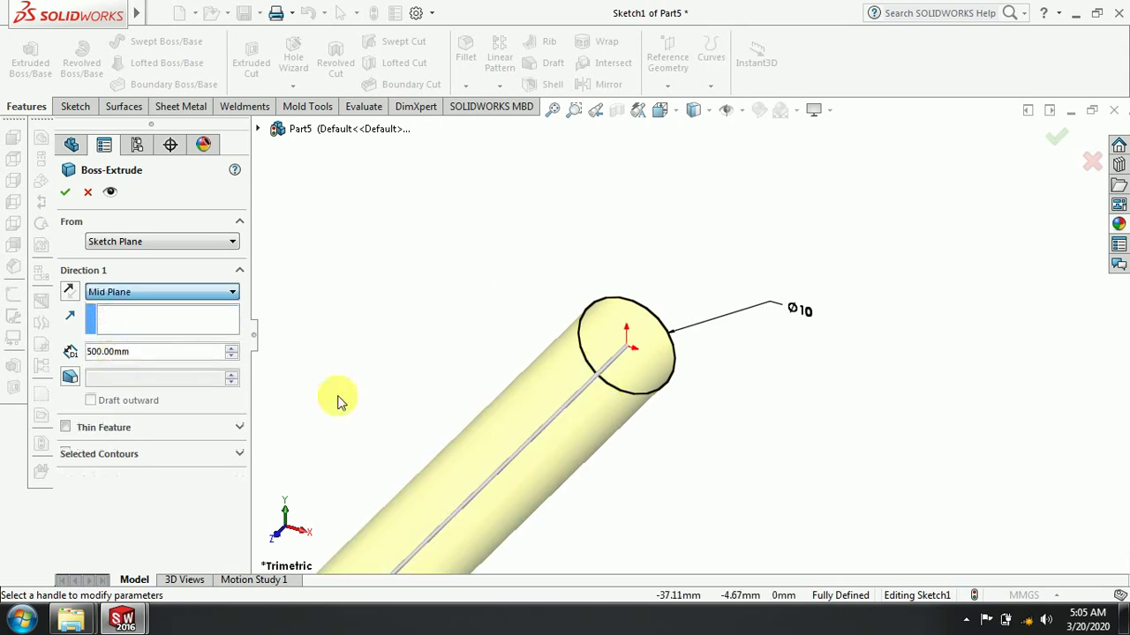
key(f)
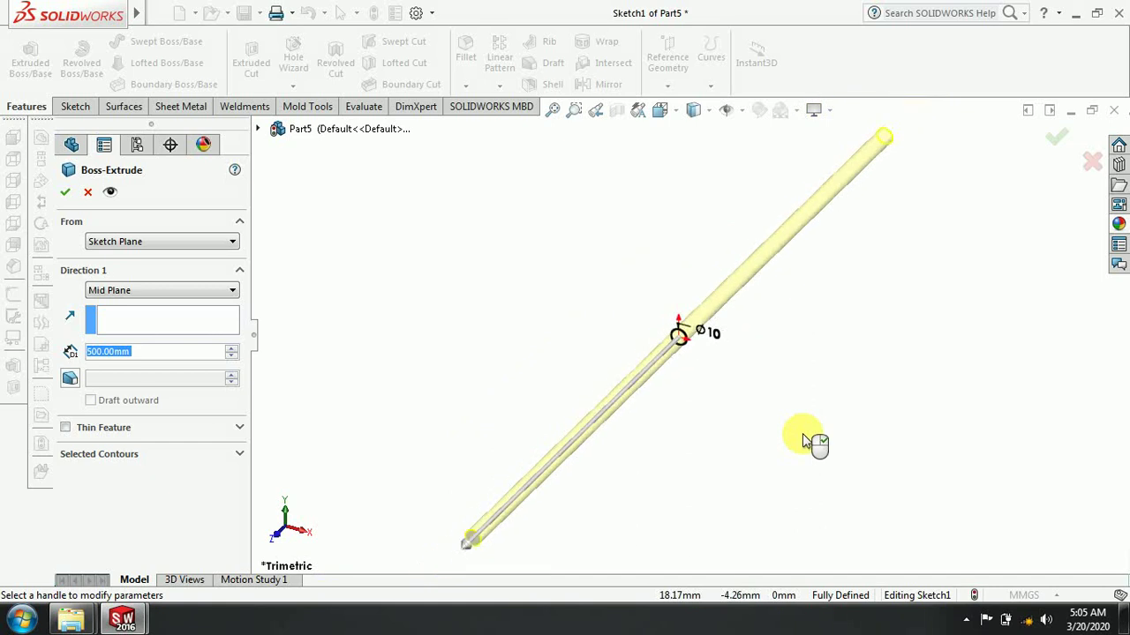
middle_drag(812, 432, 820, 371)
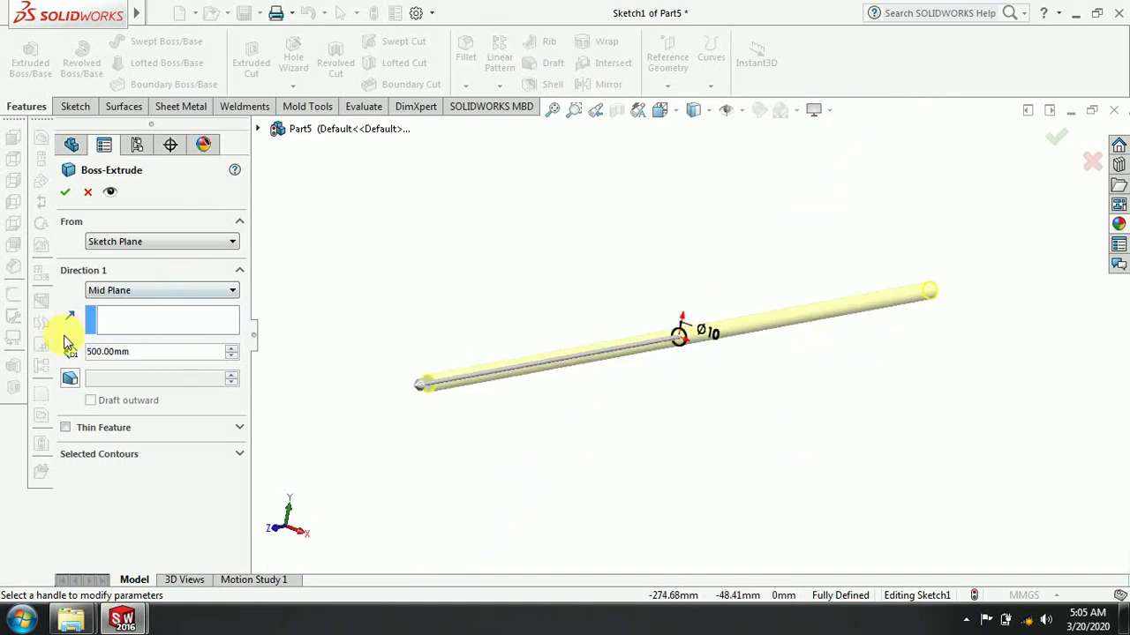
click(63, 198)
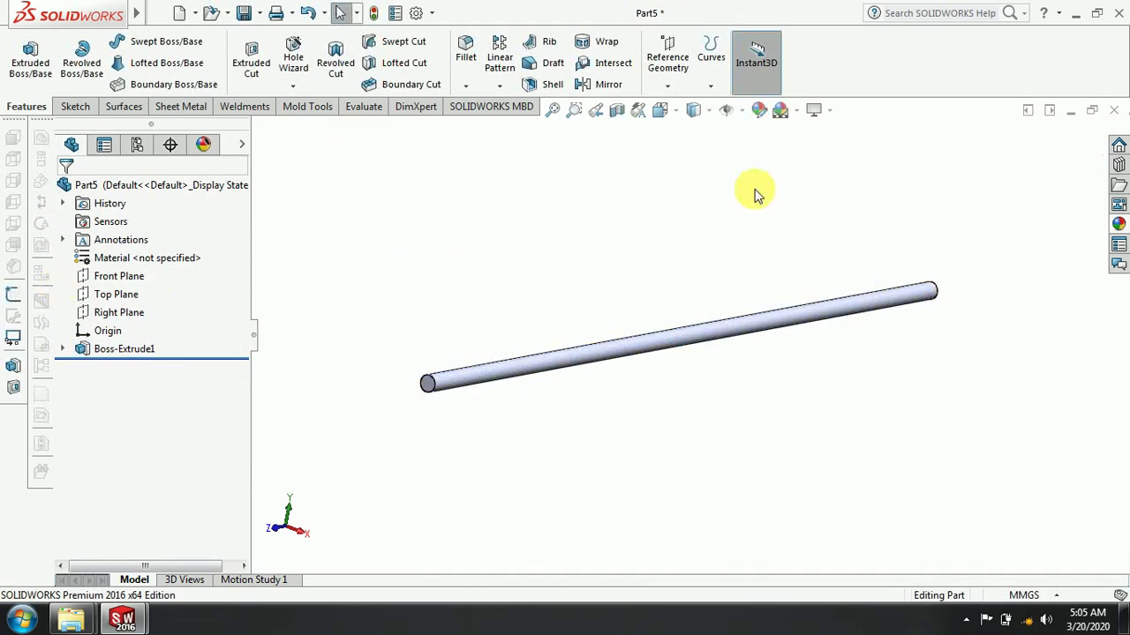
Step: Sketch on the Right Plane, viewed face-on, with a centerline along the rod's axis
click(119, 313)
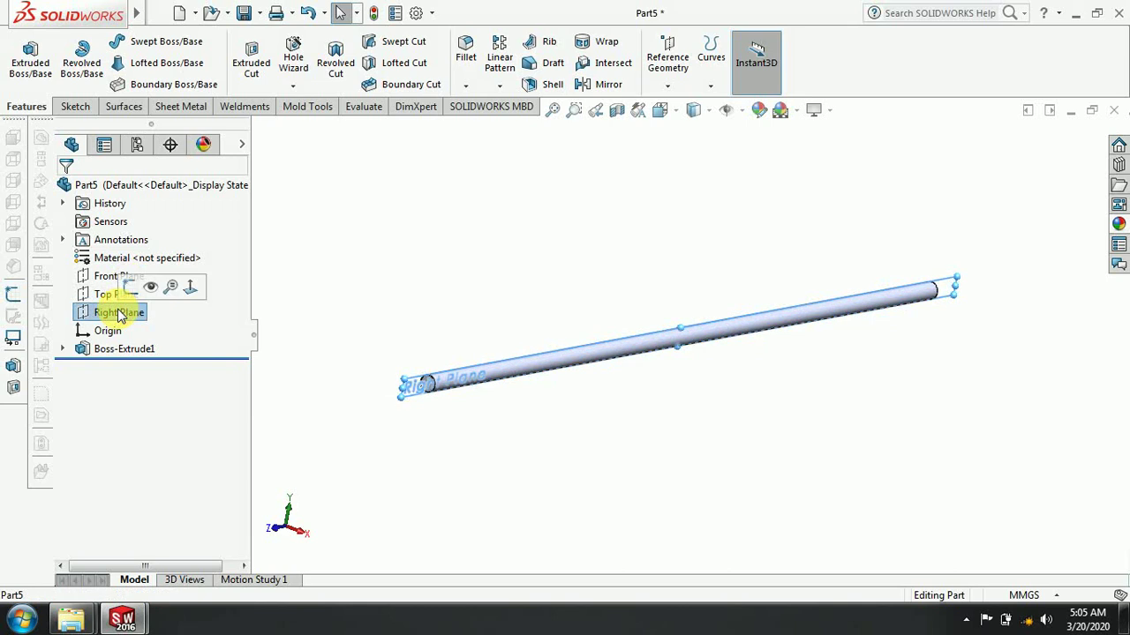
click(131, 286)
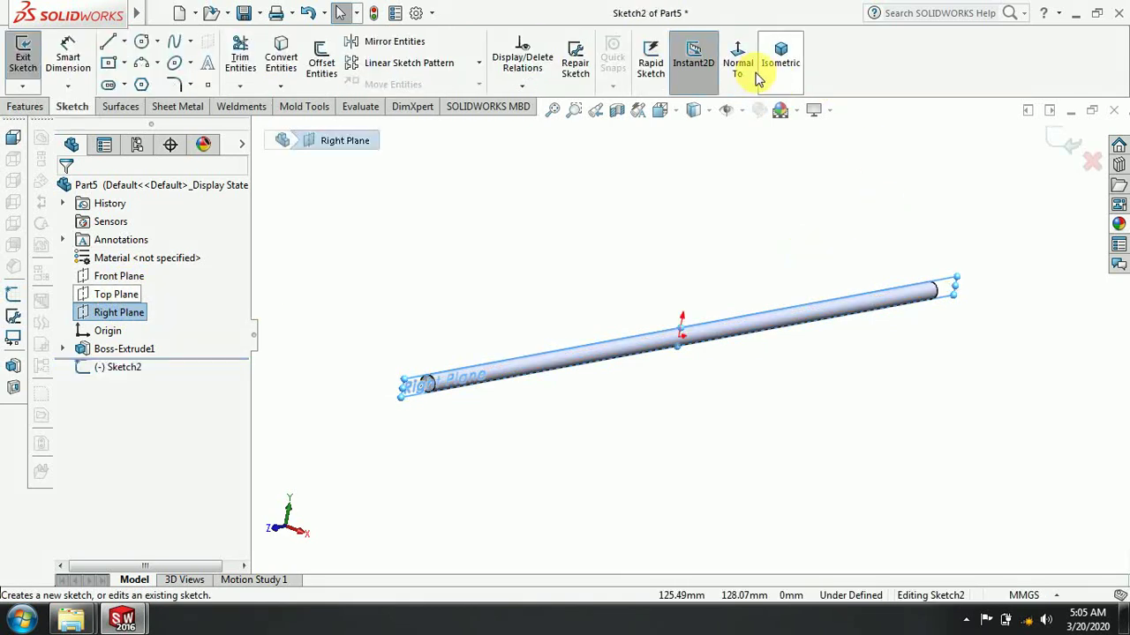
click(726, 397)
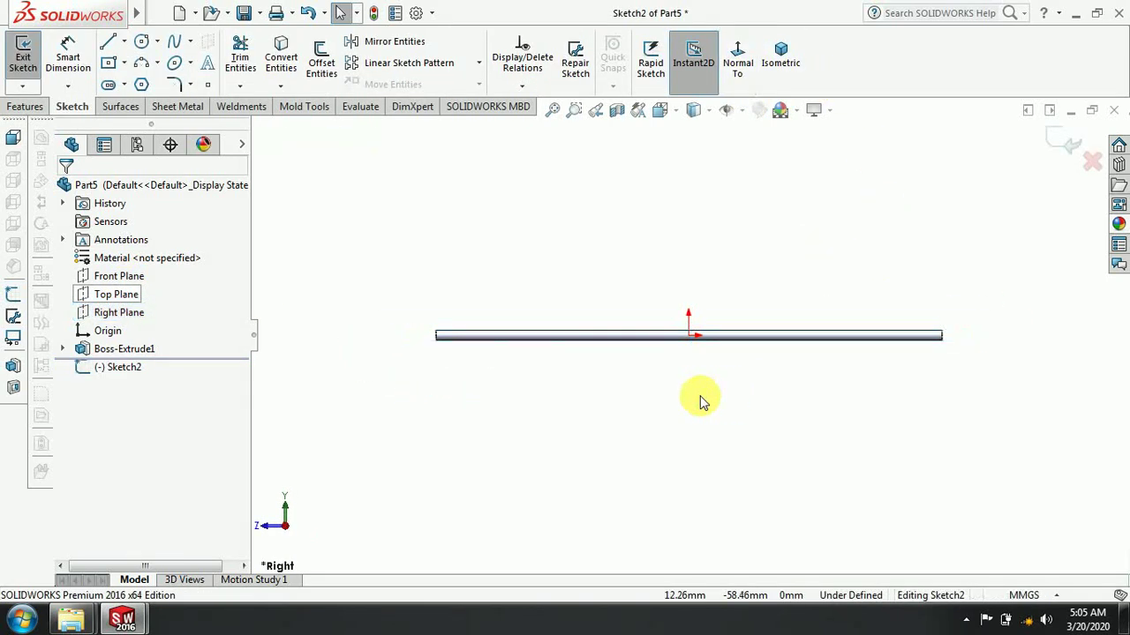
click(123, 41)
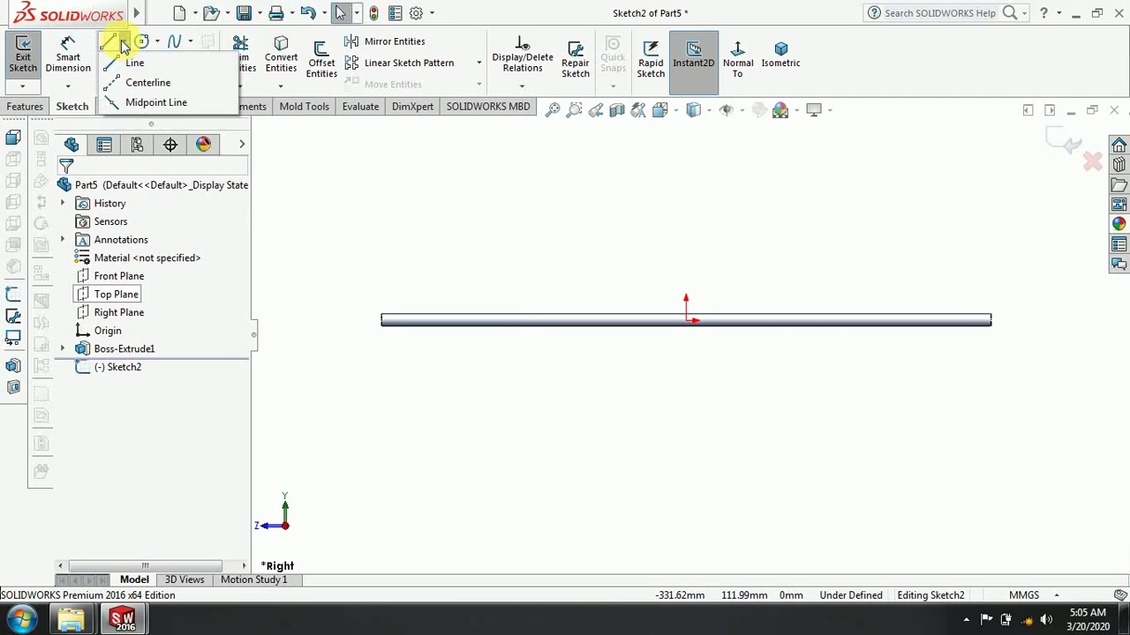
click(123, 83)
scroll(398, 315, down, 1)
scroll(405, 323, down, 2)
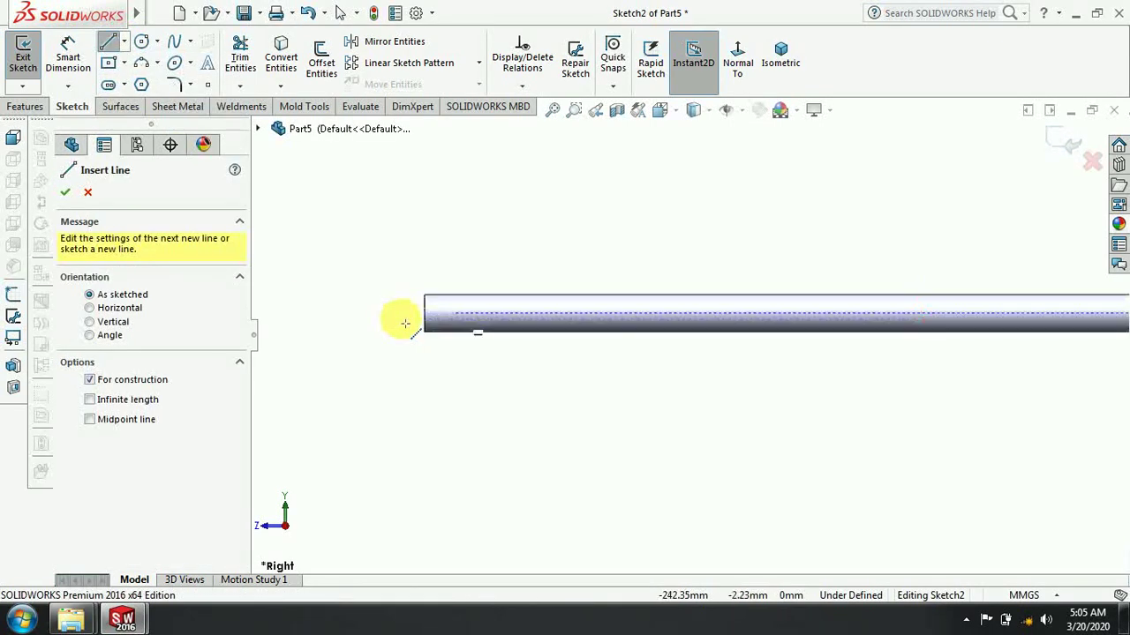
click(424, 315)
scroll(698, 373, up, 3)
scroll(988, 338, up, 1)
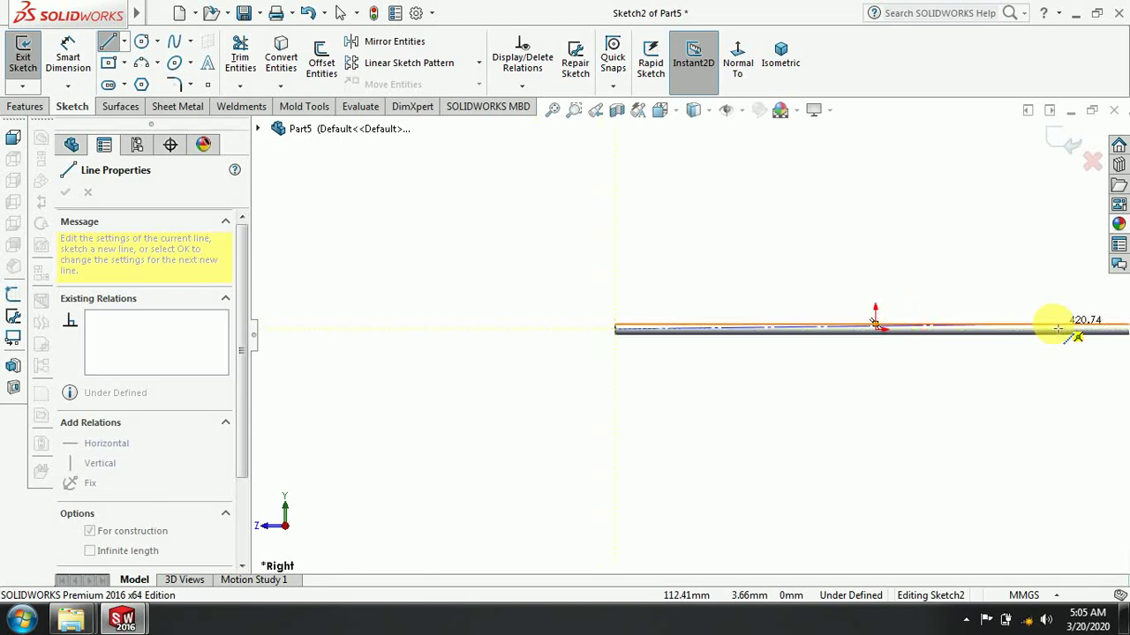
scroll(1024, 340, down, 2)
click(1016, 340)
key(Escape)
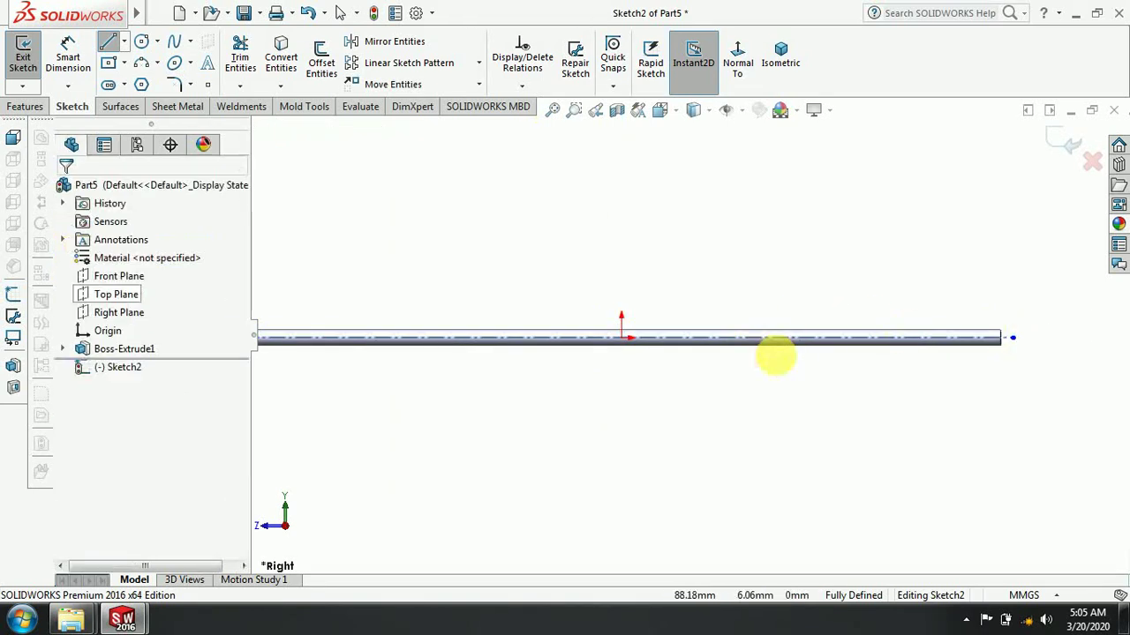
Step: Draw a vertical centerline rising from the rod's axis near its left end
scroll(789, 365, up, 2)
scroll(441, 327, down, 1)
scroll(420, 369, down, 3)
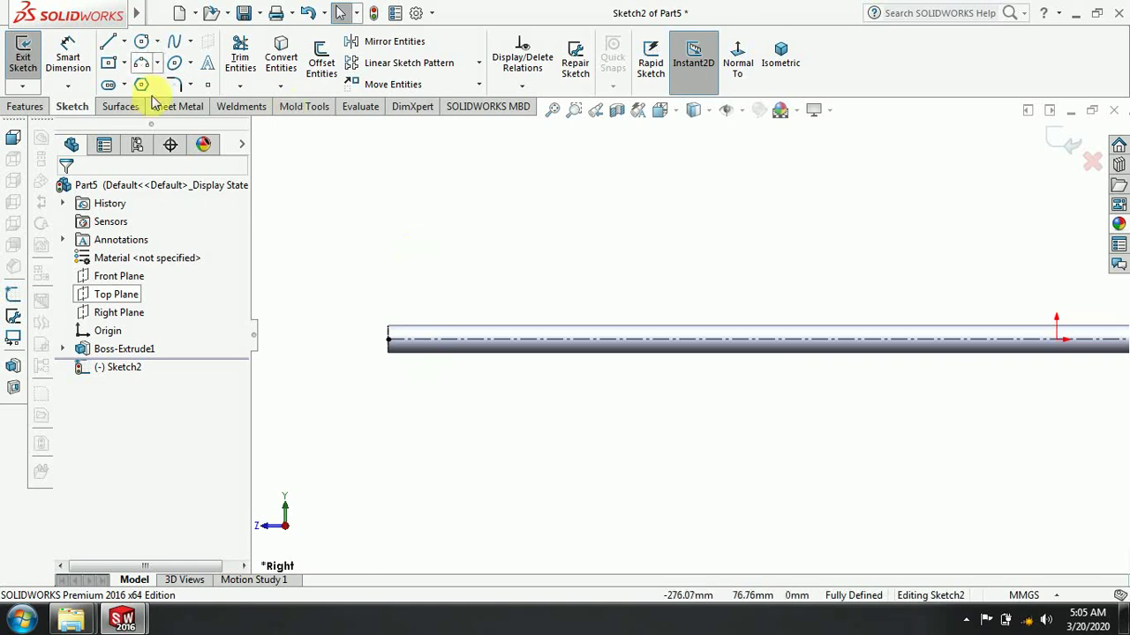
click(121, 41)
click(132, 82)
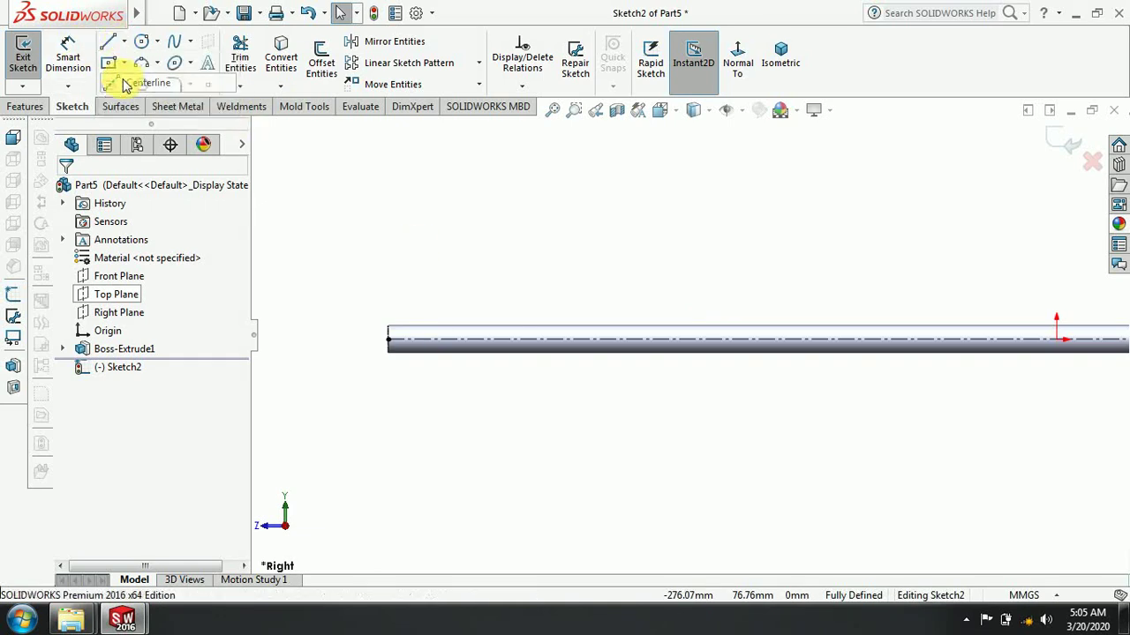
click(539, 339)
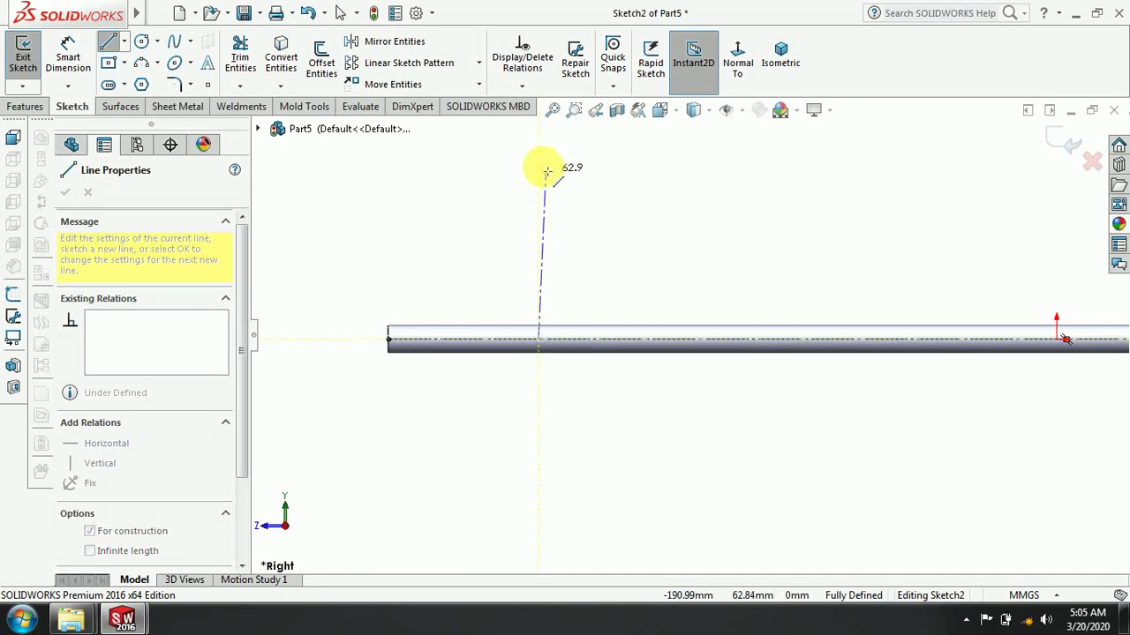
click(540, 163)
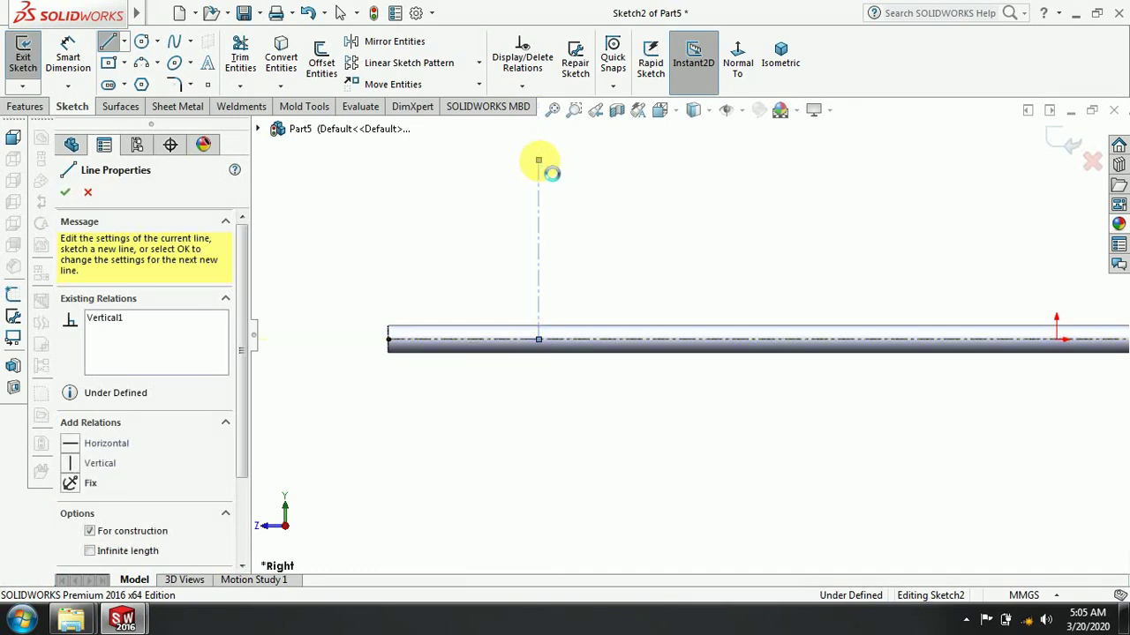
key(Escape)
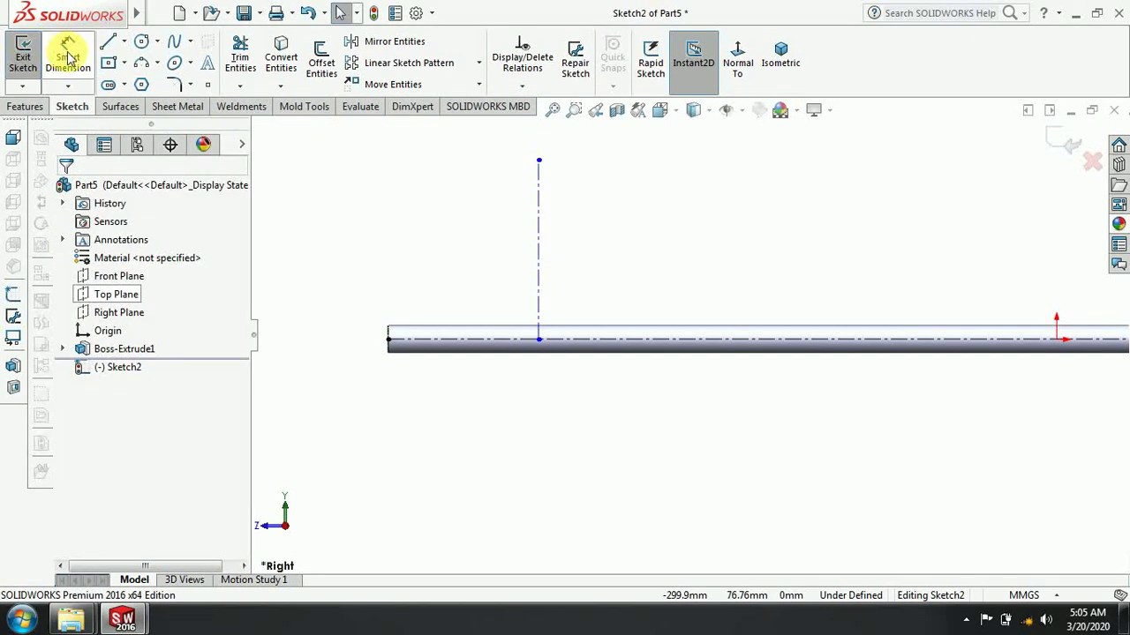
Step: Dimension the vertical centerline to 60 mm long and 45 mm from the rod's left end
click(68, 55)
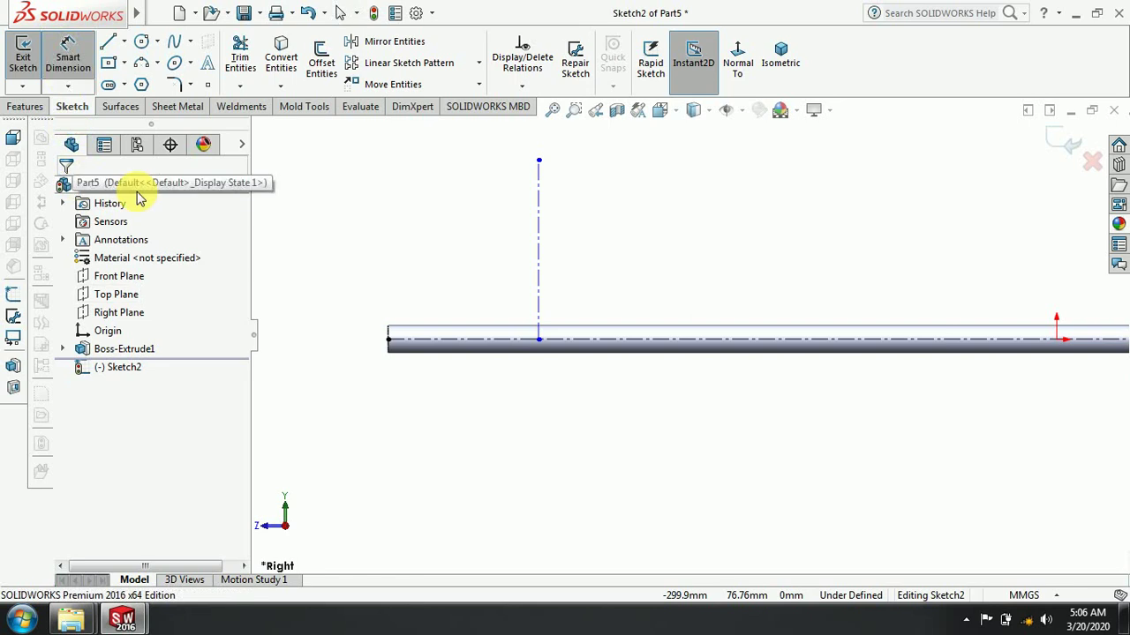
click(540, 186)
click(436, 178)
text(60)
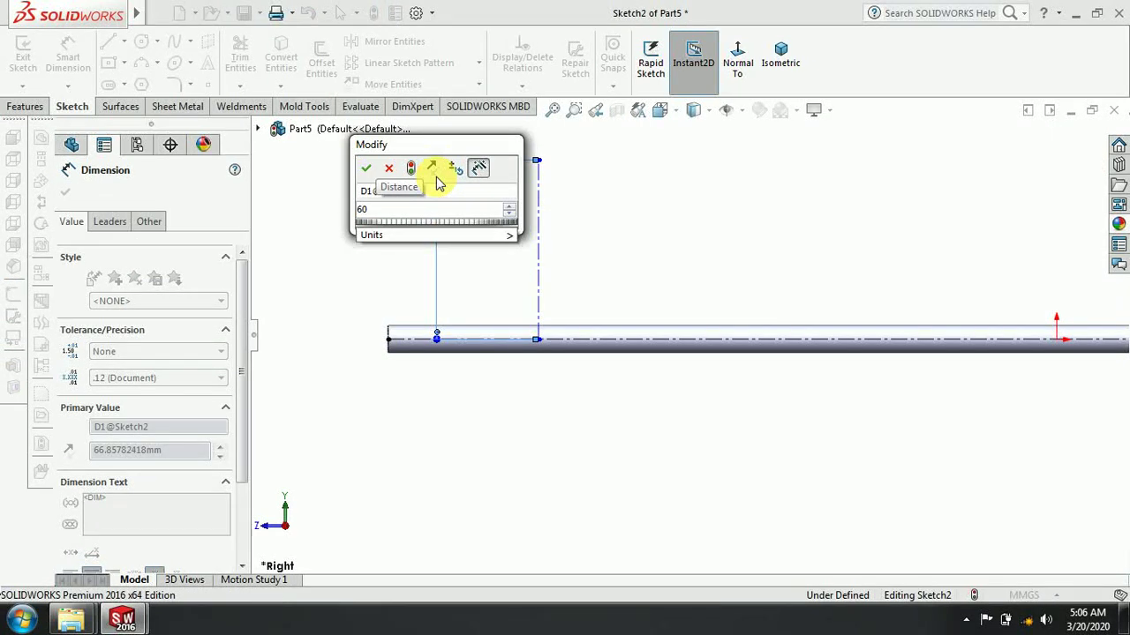
key(Return)
click(649, 234)
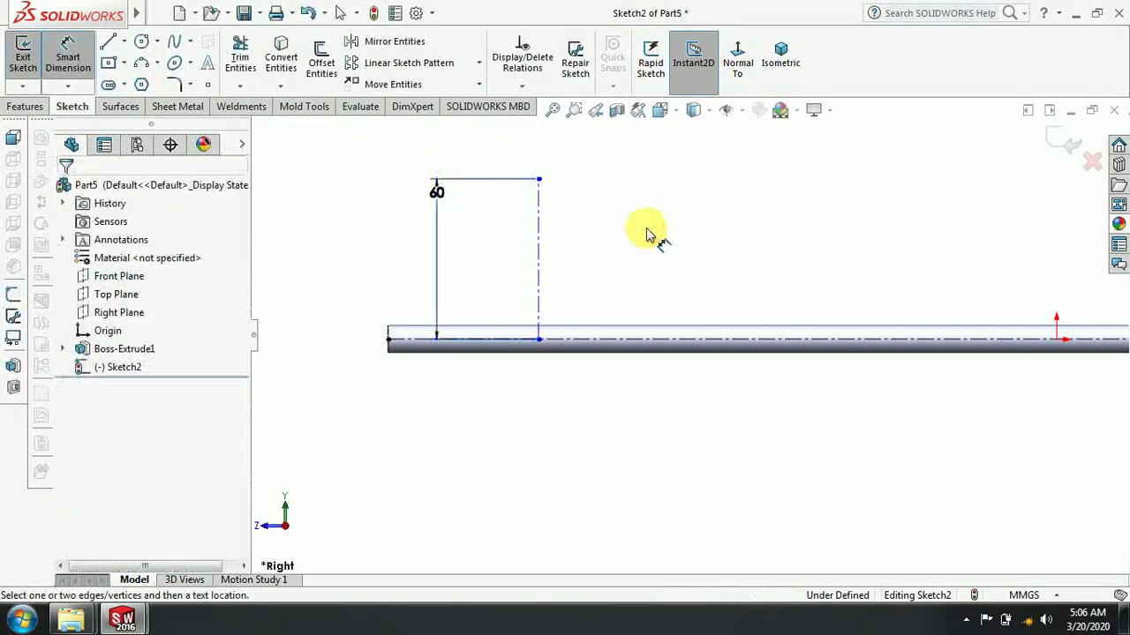
click(539, 237)
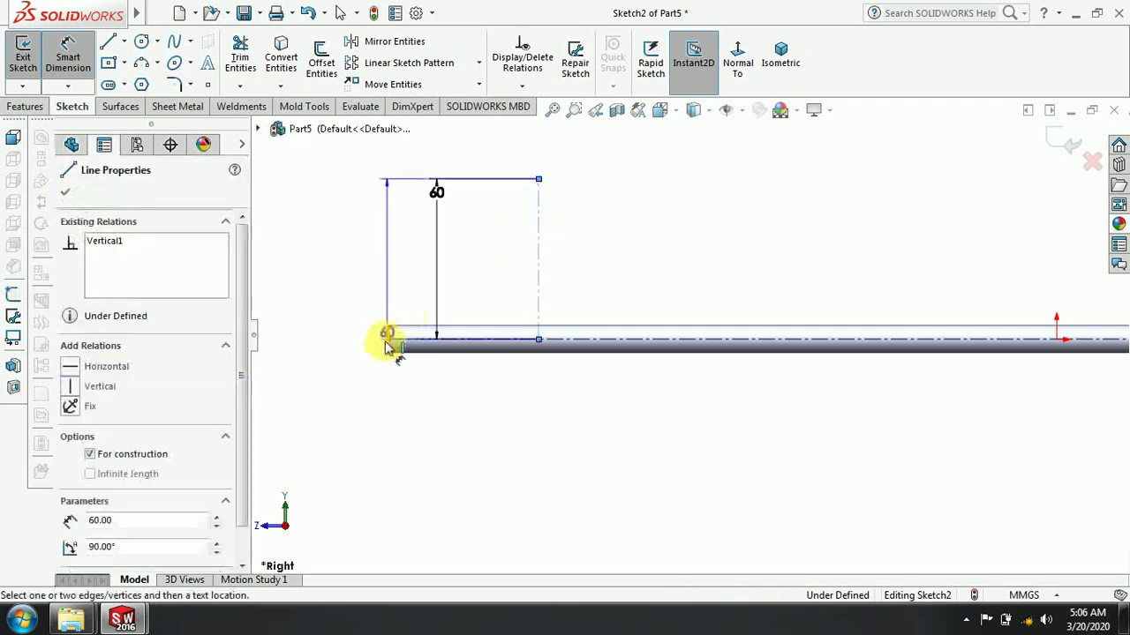
click(388, 340)
click(457, 425)
text(45)
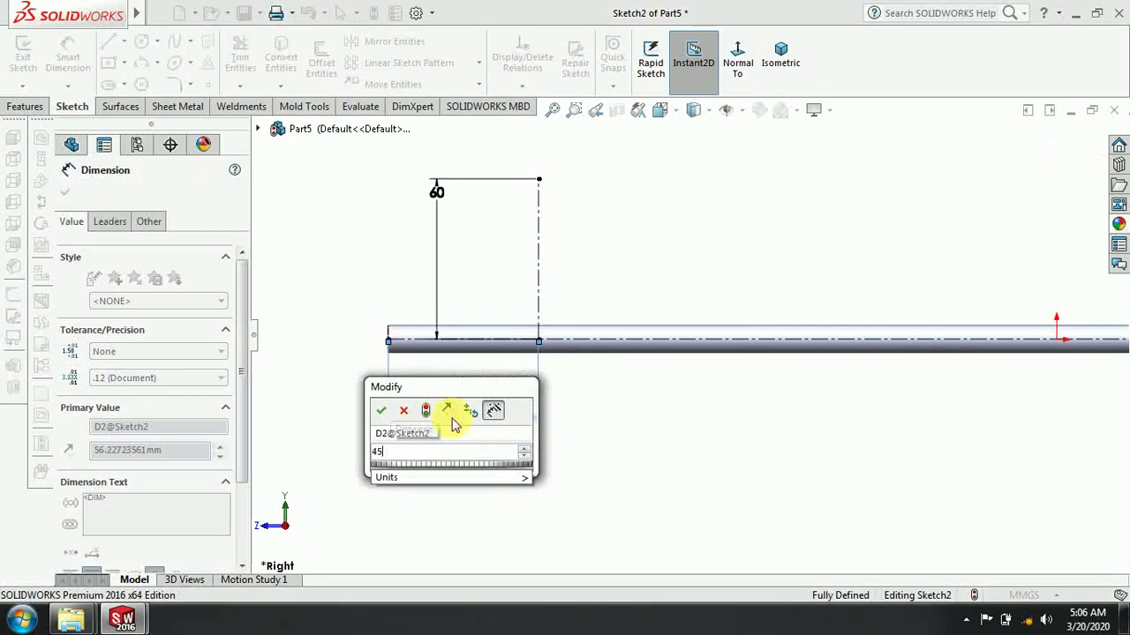
key(Return)
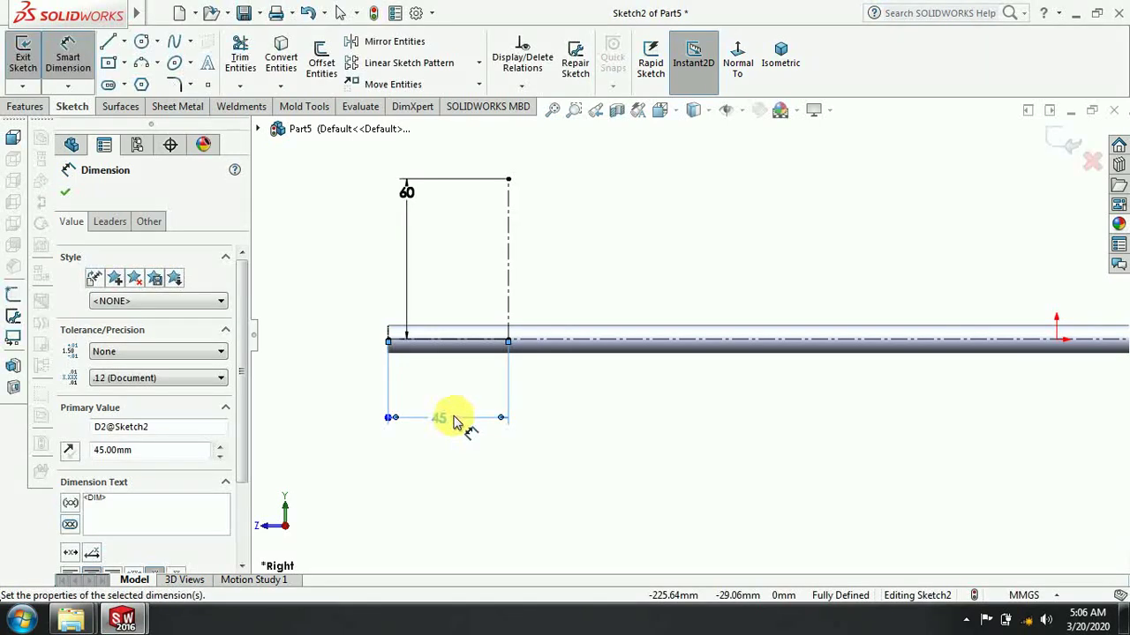
click(637, 391)
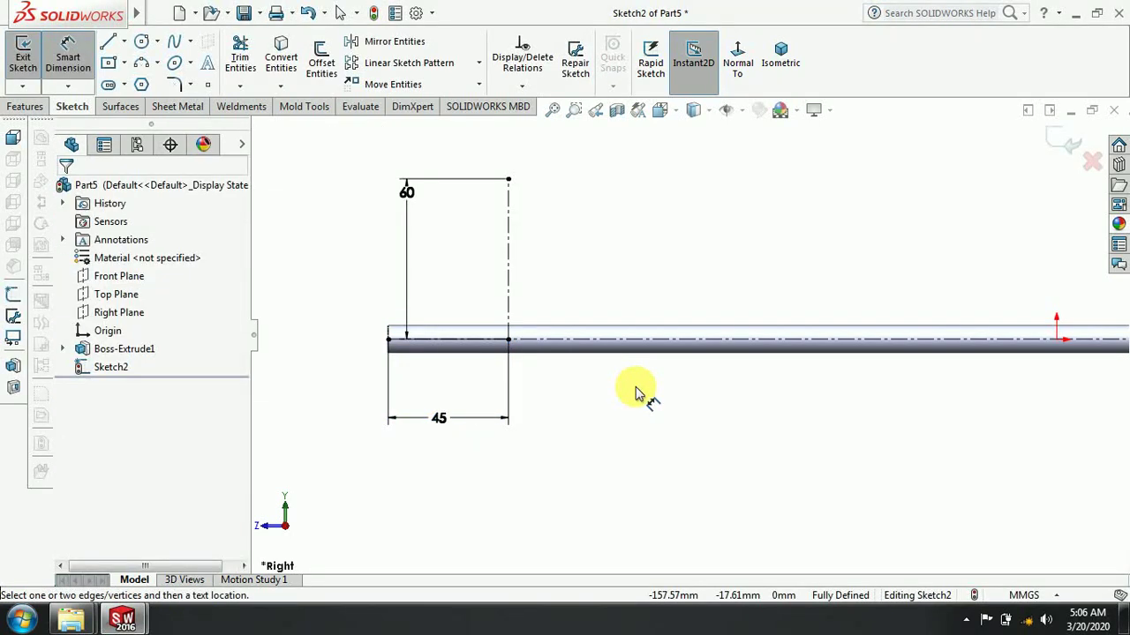
Step: Mirror the vertical centerline below the rod about the horizontal centerline
click(353, 45)
click(507, 198)
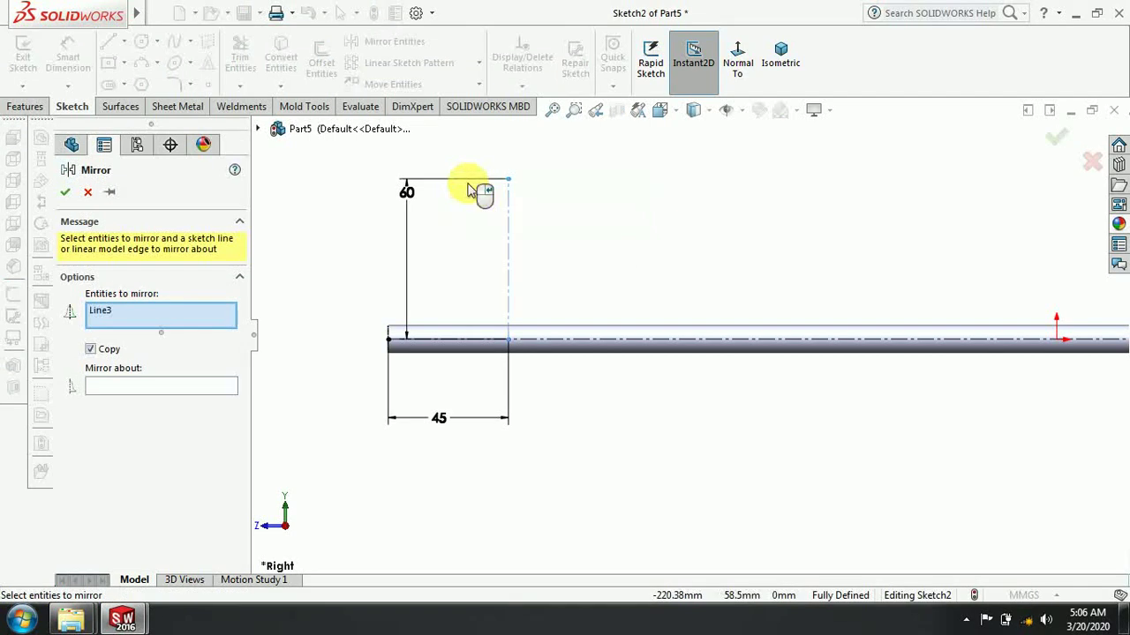
click(159, 385)
click(611, 342)
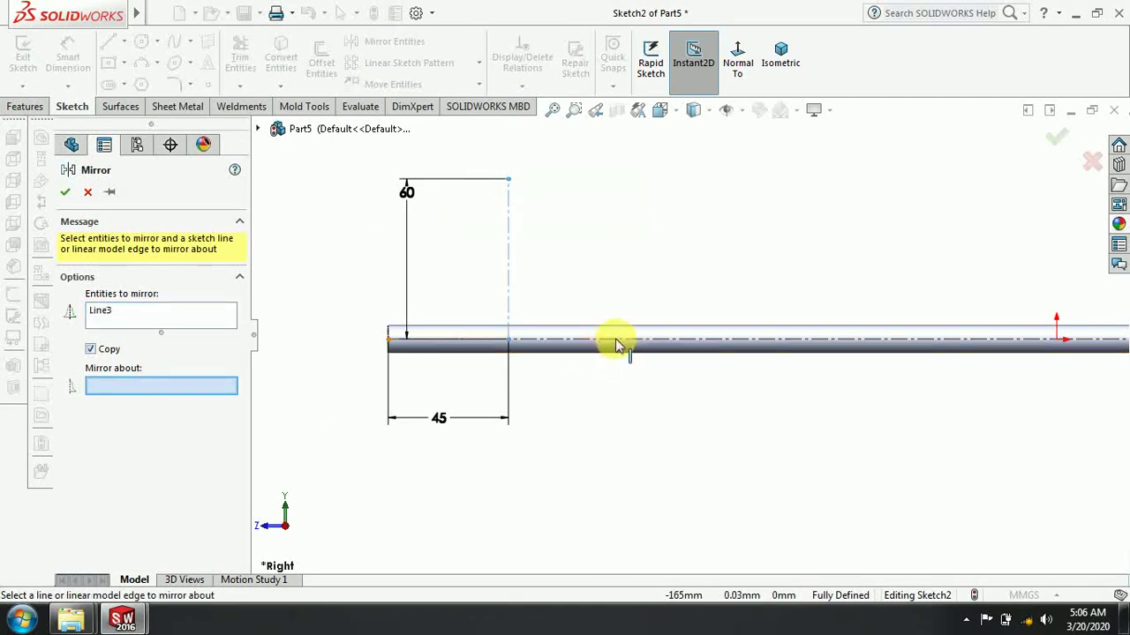
click(64, 192)
scroll(671, 414, up, 1)
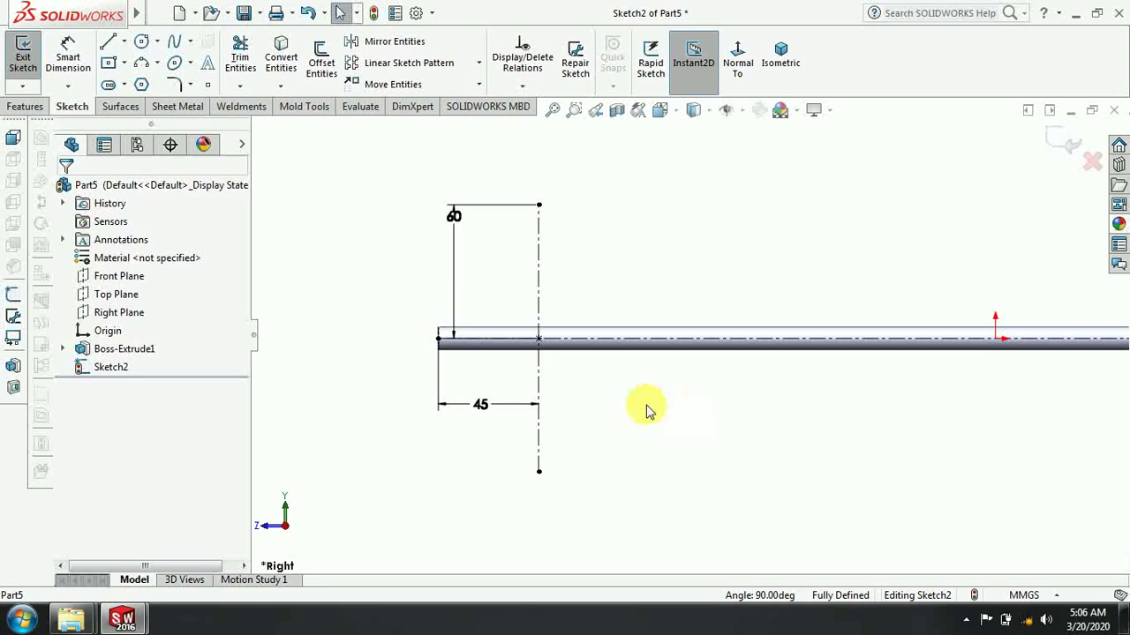
click(156, 65)
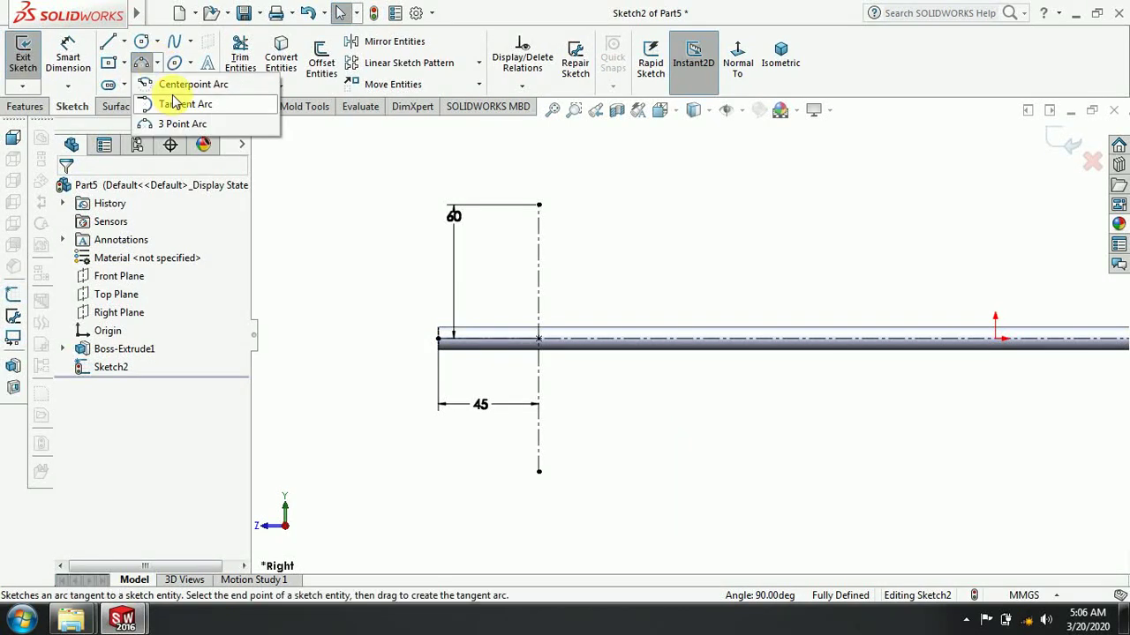
Step: Draw a 3-point arc from the top centerline end to the bottom end, bulging right
click(168, 123)
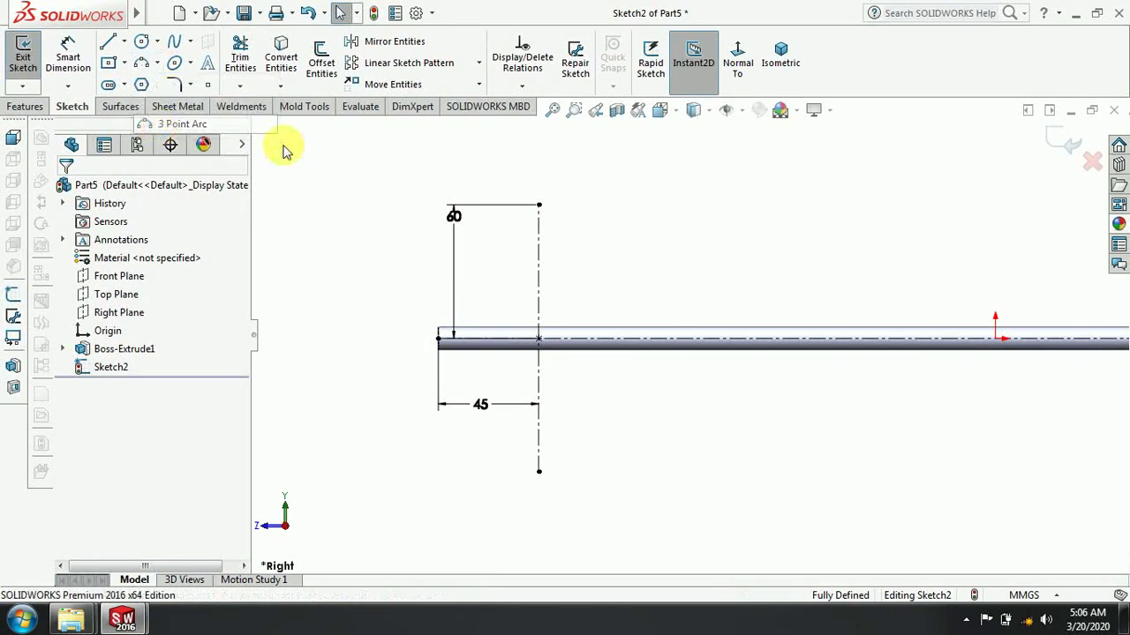
click(539, 206)
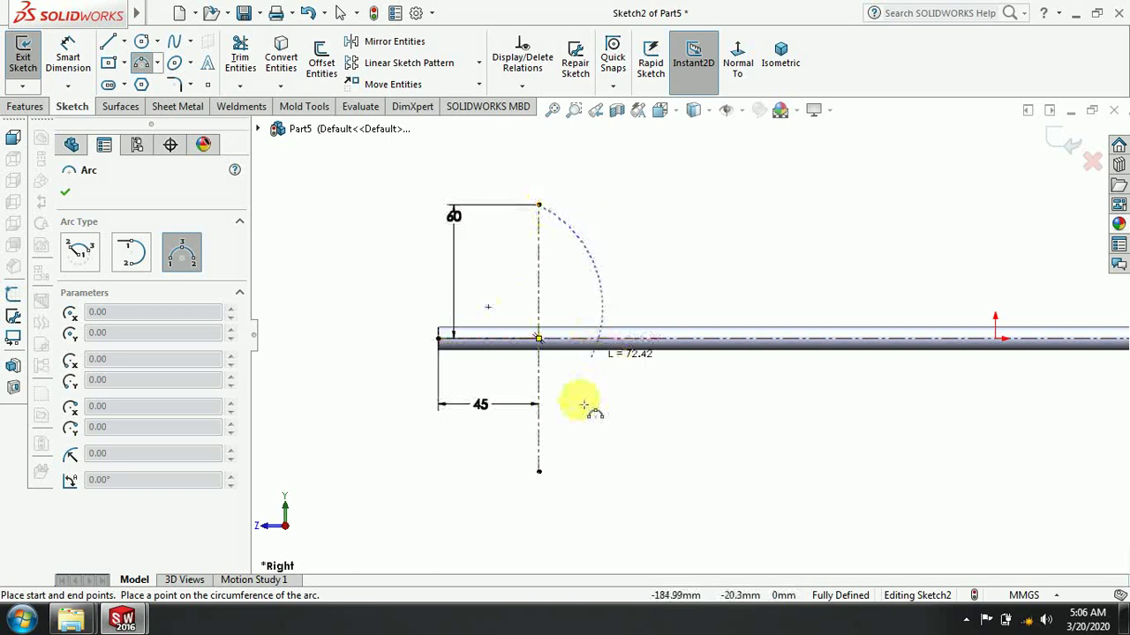
click(538, 471)
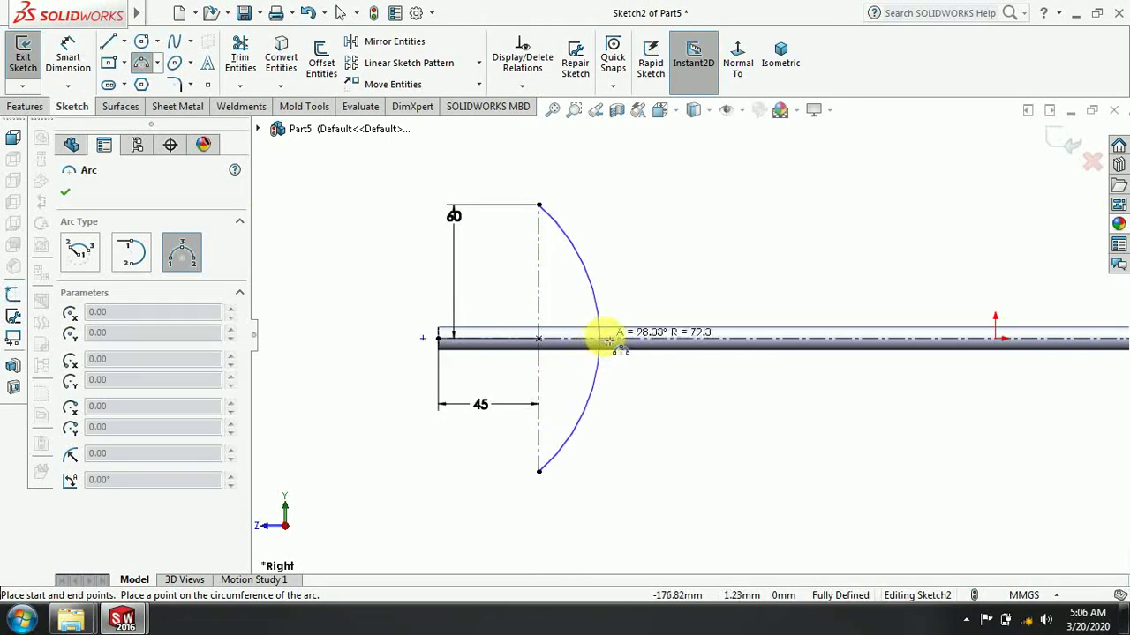
click(595, 340)
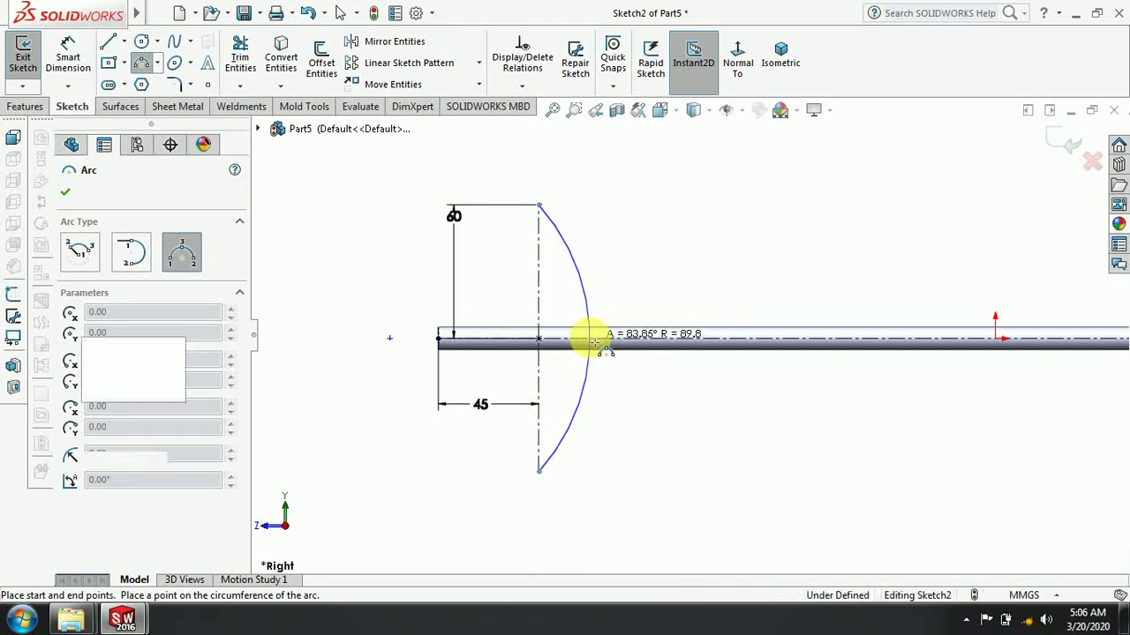
key(Escape)
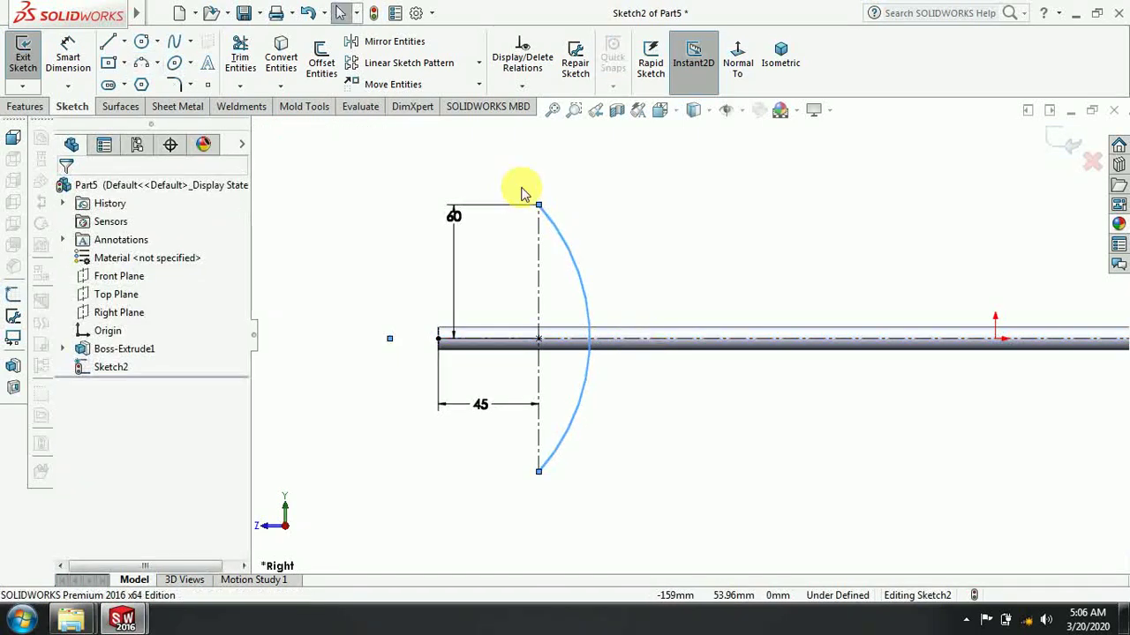
Step: Dimension the arc to an 80 mm radius
click(77, 74)
click(573, 258)
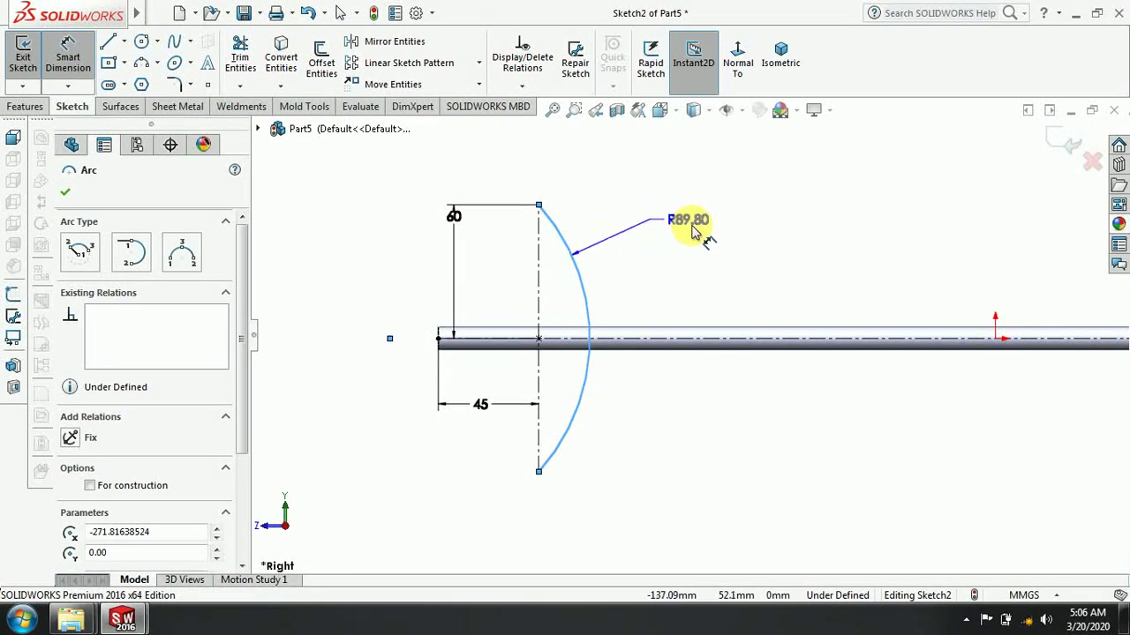
click(692, 235)
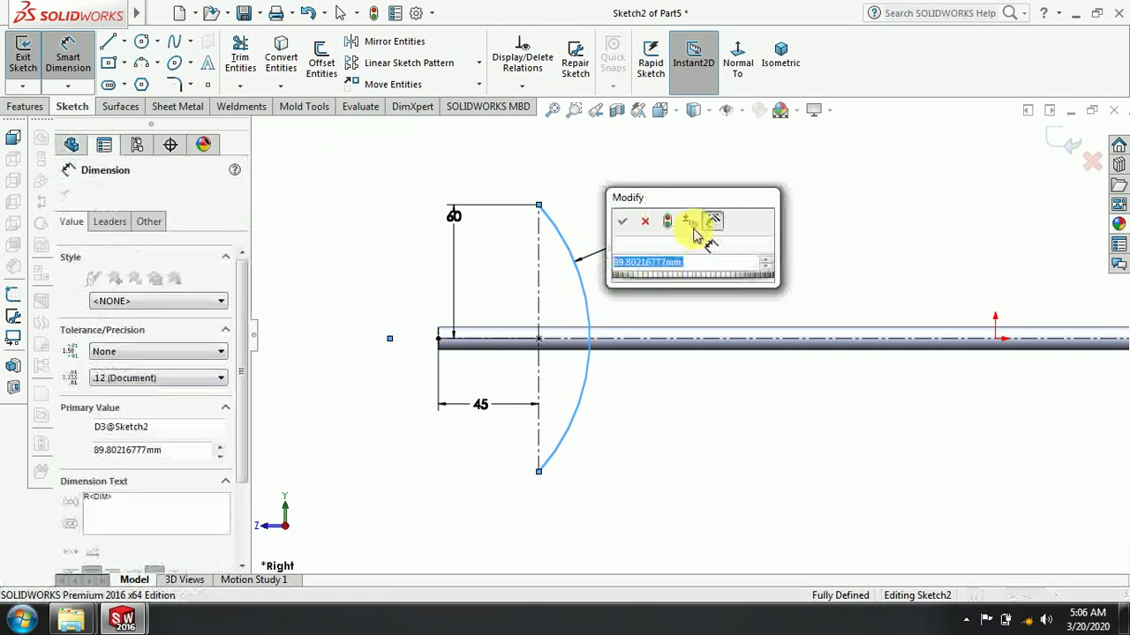
text(80)
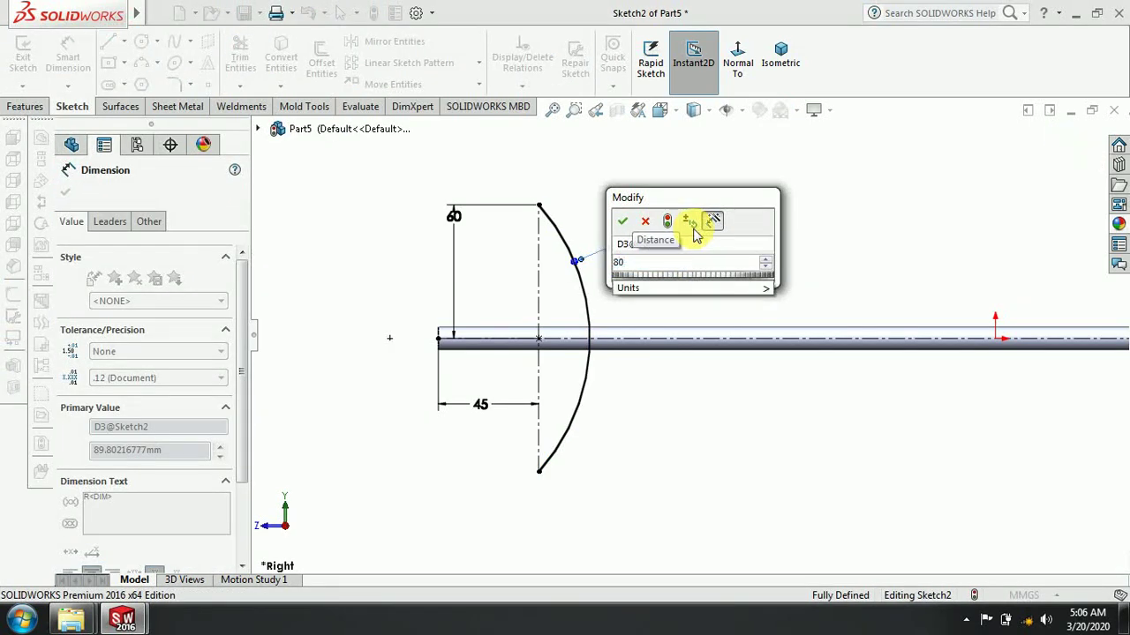
key(Return)
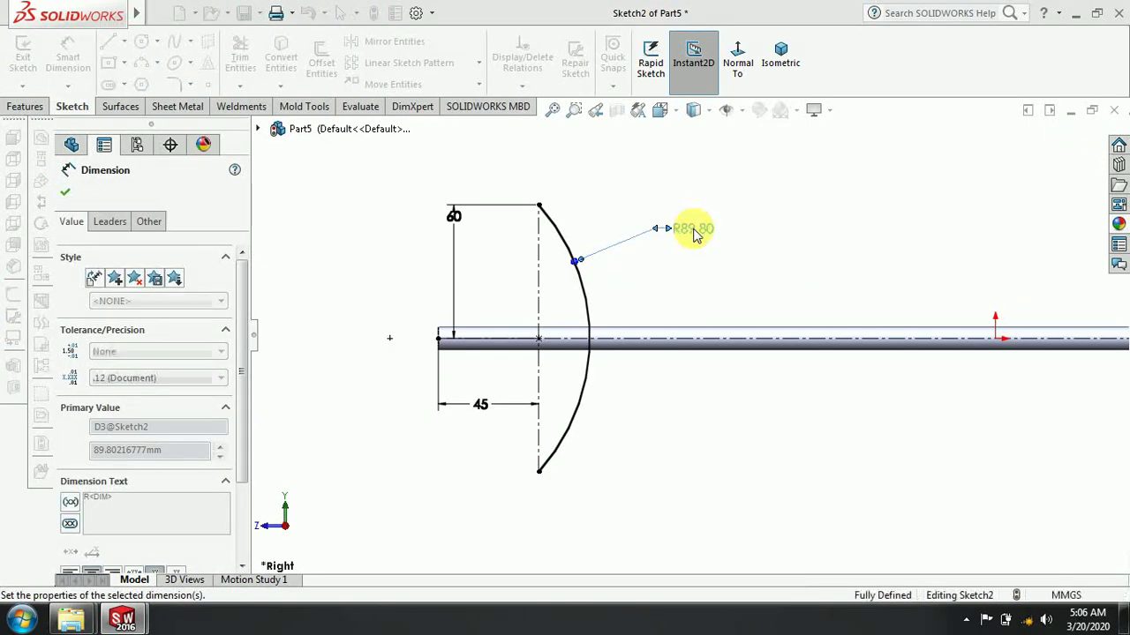
click(773, 258)
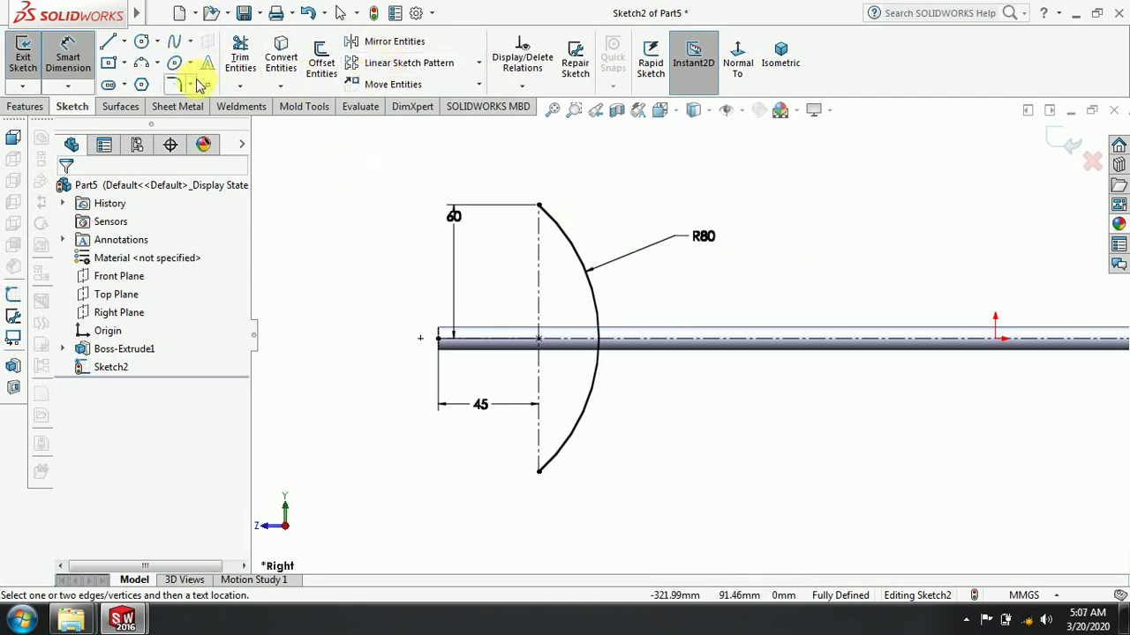
Step: Offset the R80 arc by 0.50 mm with ends capped by lines
click(32, 108)
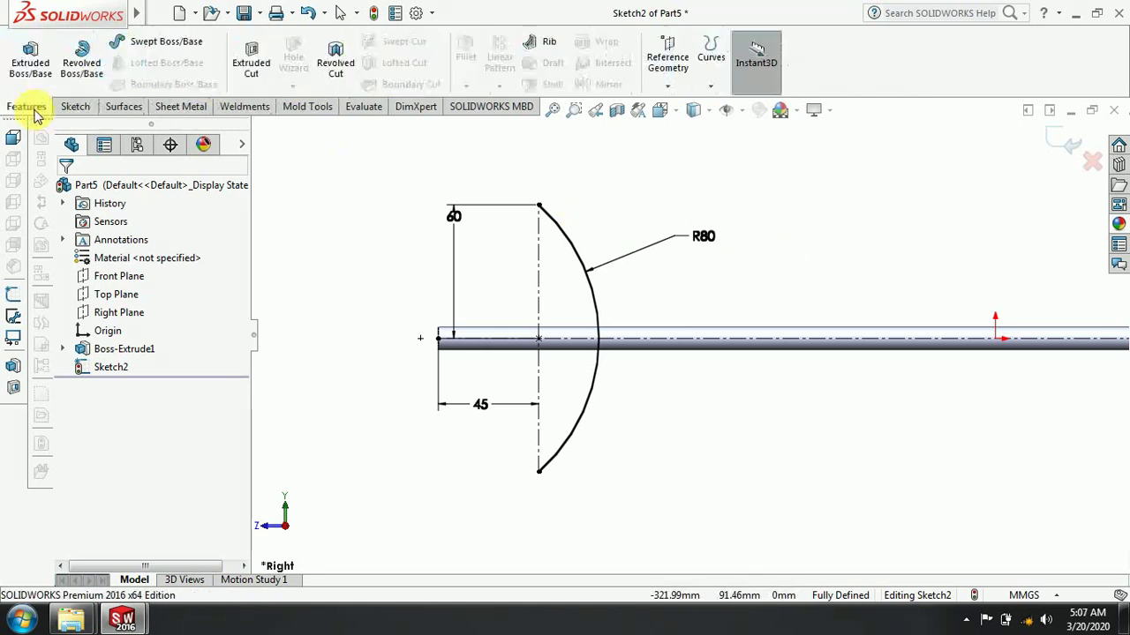
click(75, 106)
text(.5)
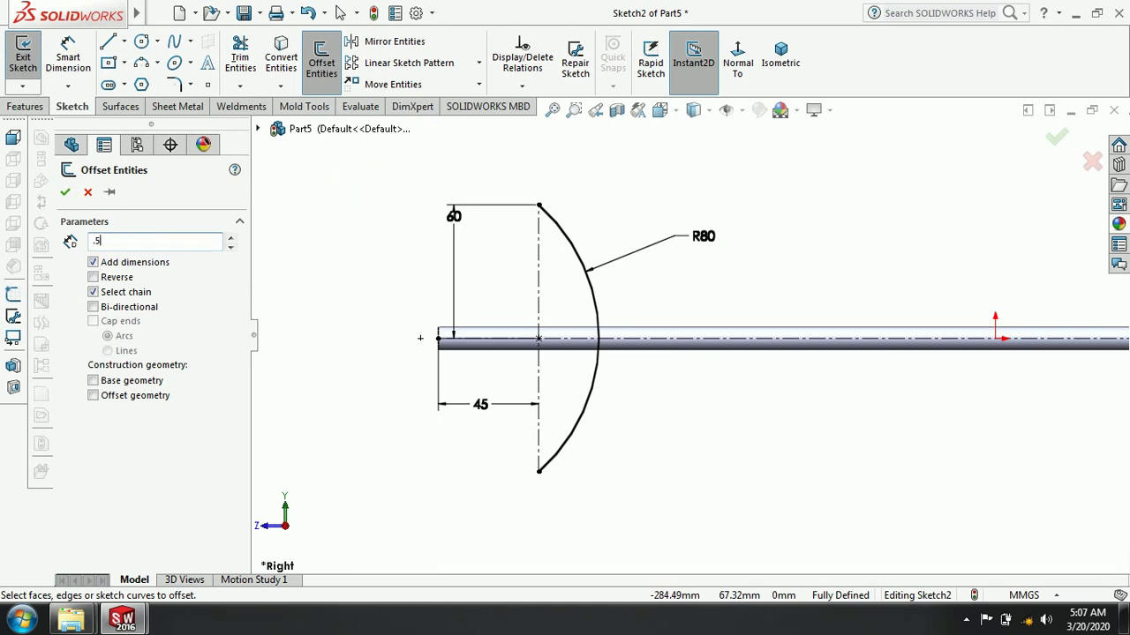
click(579, 243)
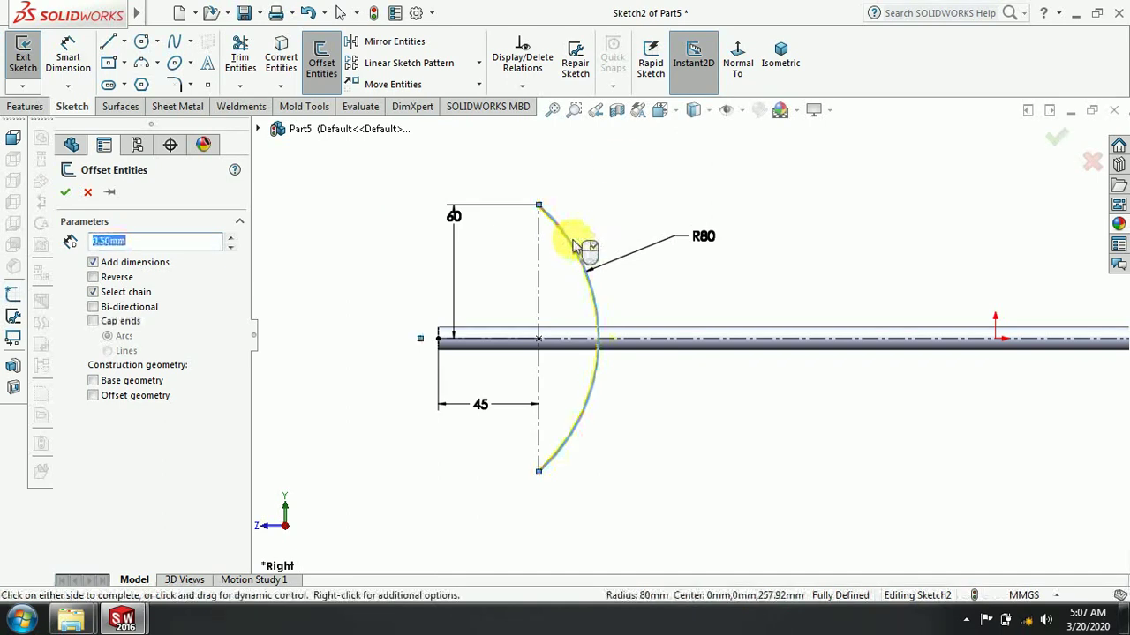
scroll(723, 361, down, 2)
scroll(670, 370, down, 2)
scroll(618, 295, down, 2)
scroll(618, 291, up, 1)
scroll(618, 291, up, 1)
scroll(617, 265, up, 1)
scroll(609, 208, up, 1)
scroll(603, 200, down, 1)
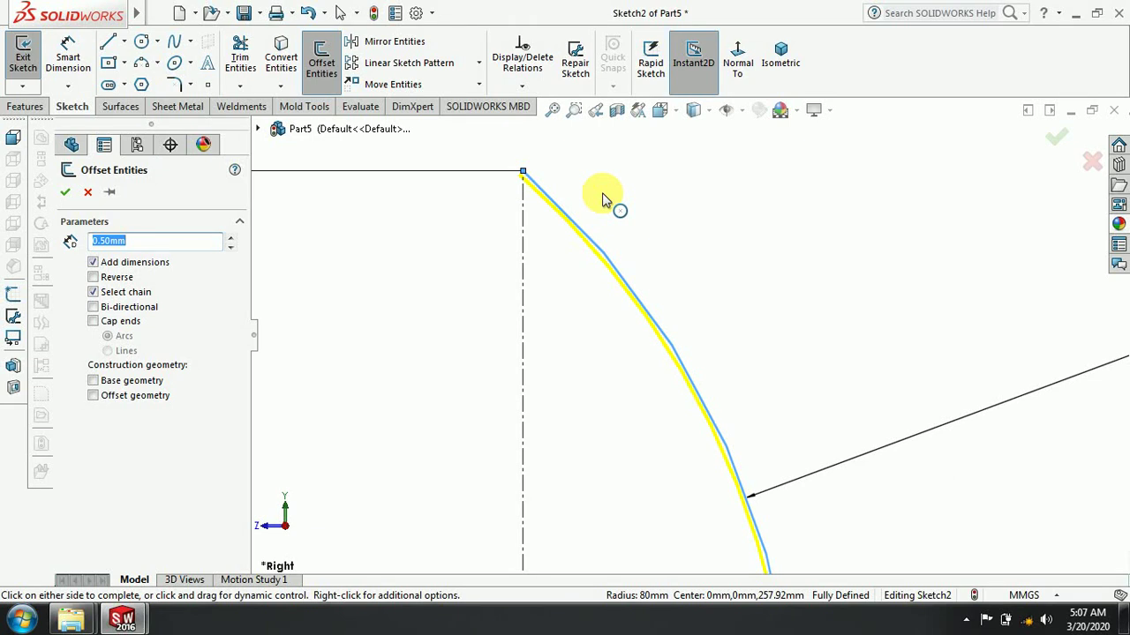
scroll(603, 199, down, 1)
scroll(603, 199, down, 1)
scroll(415, 311, down, 1)
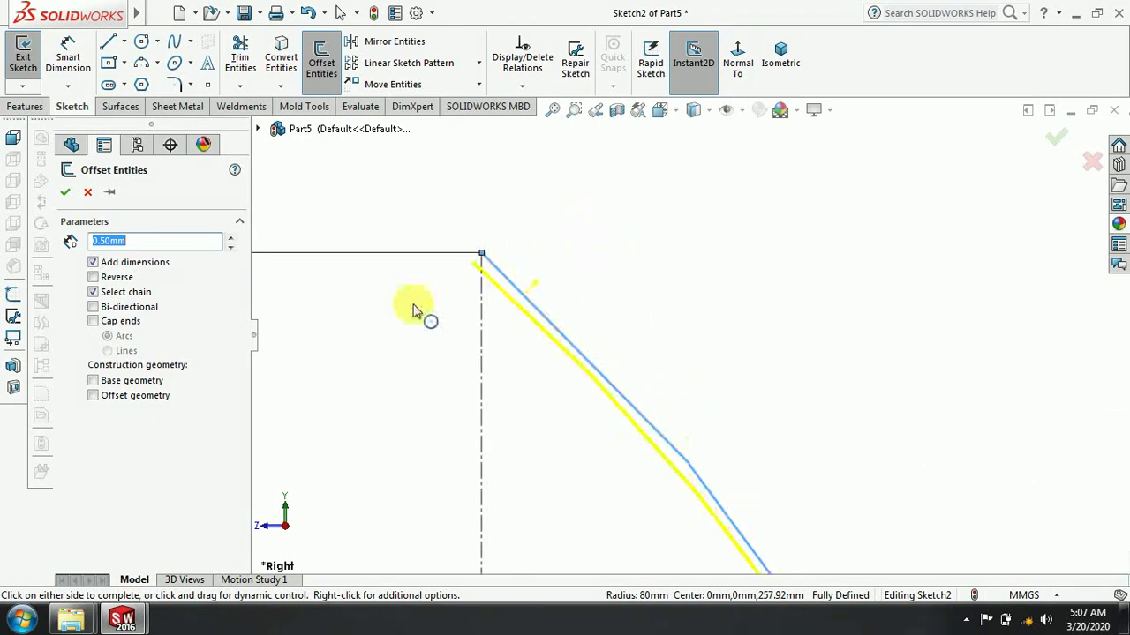
click(93, 322)
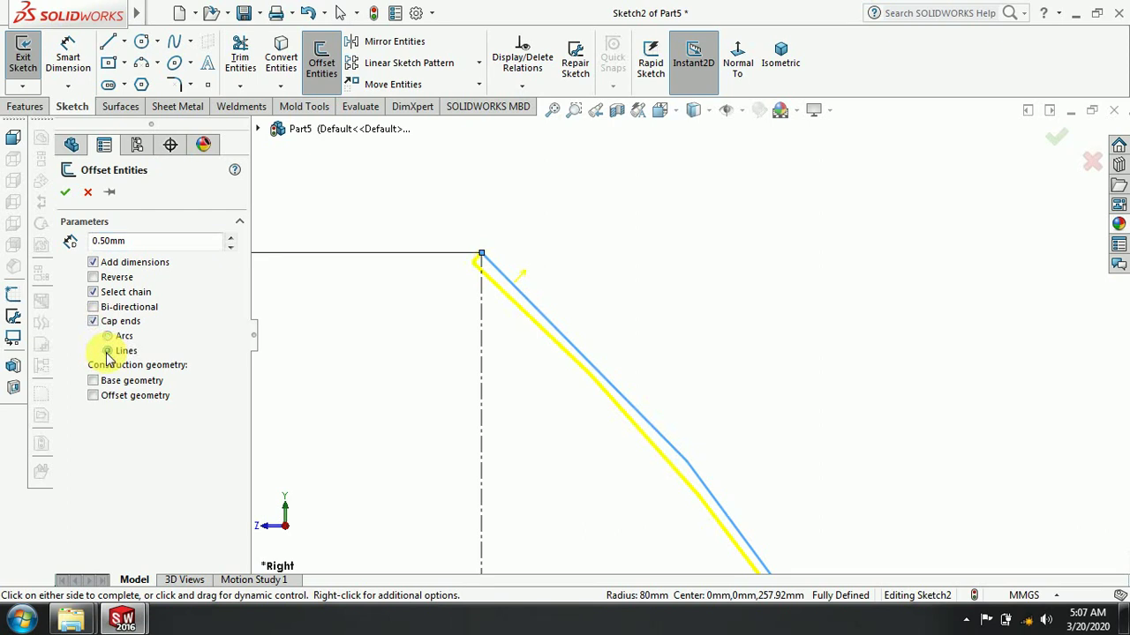
click(65, 192)
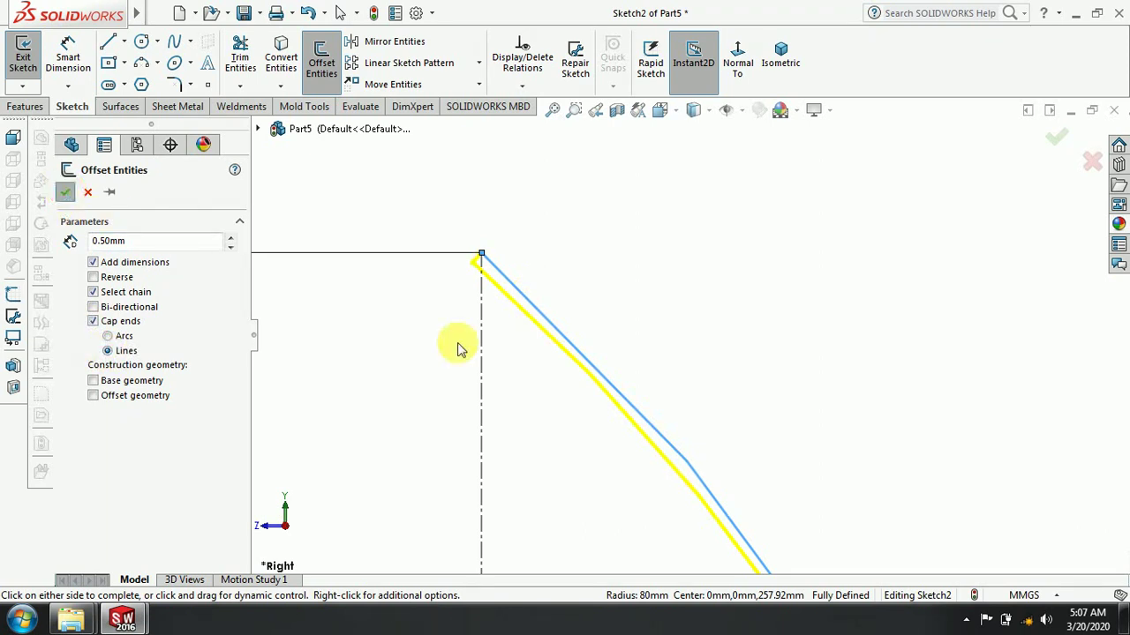
scroll(492, 268, down, 2)
scroll(536, 318, down, 3)
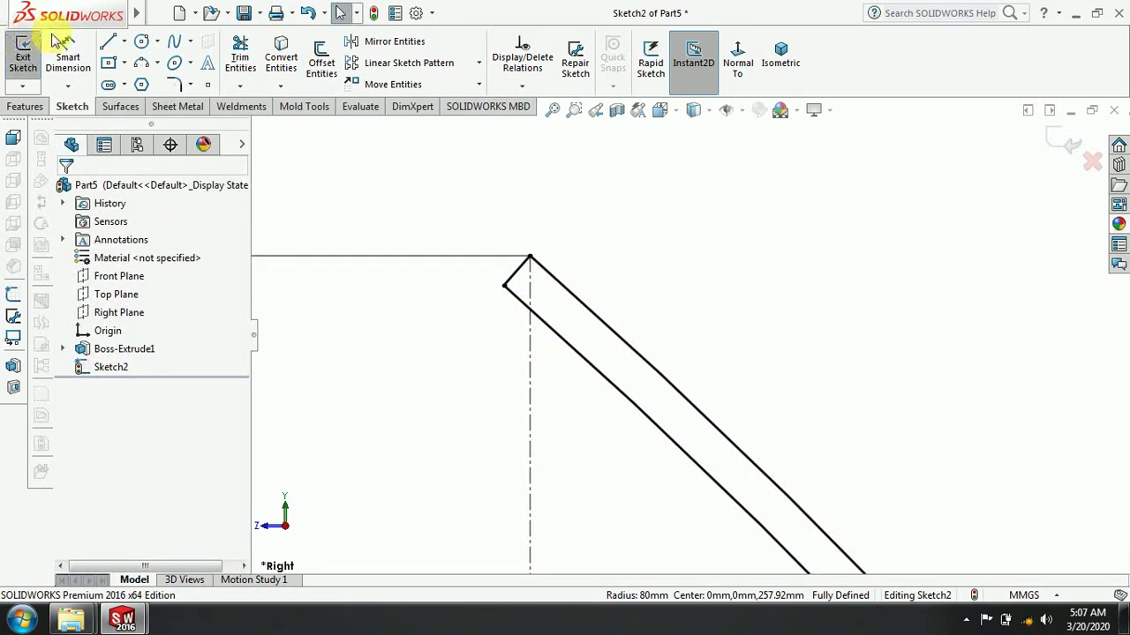
click(108, 41)
Step: Draw a short vertical line down from the strip's top corner
click(530, 258)
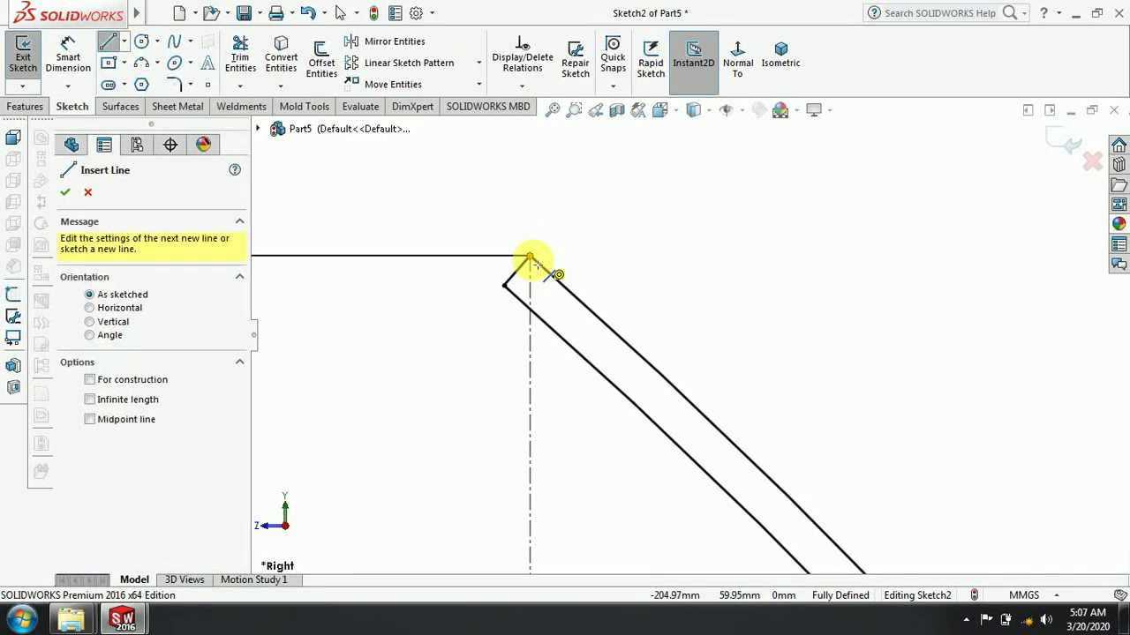
drag(535, 263, 535, 311)
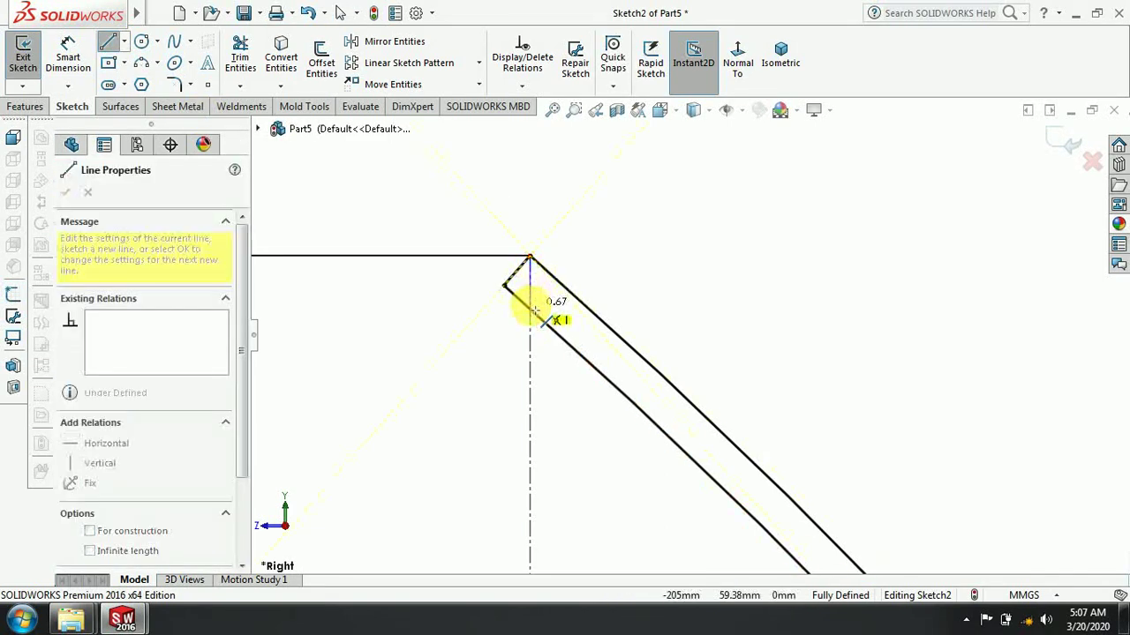
click(532, 310)
key(Escape)
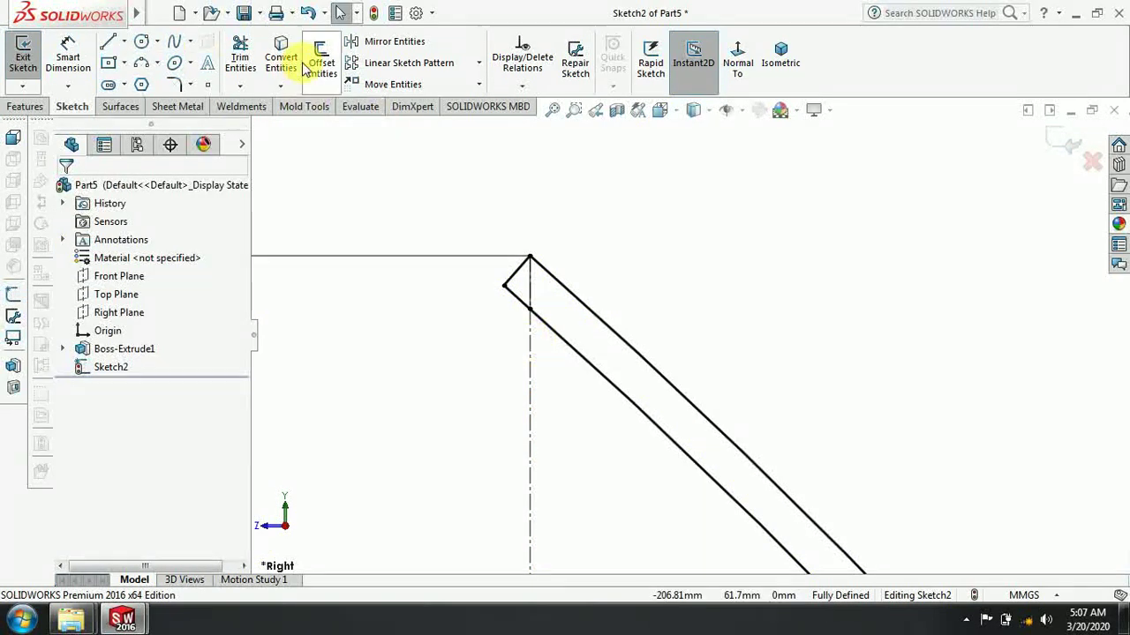
Step: Power-trim the stray segments near the corner and the arc below the axis
click(239, 48)
drag(449, 196, 511, 307)
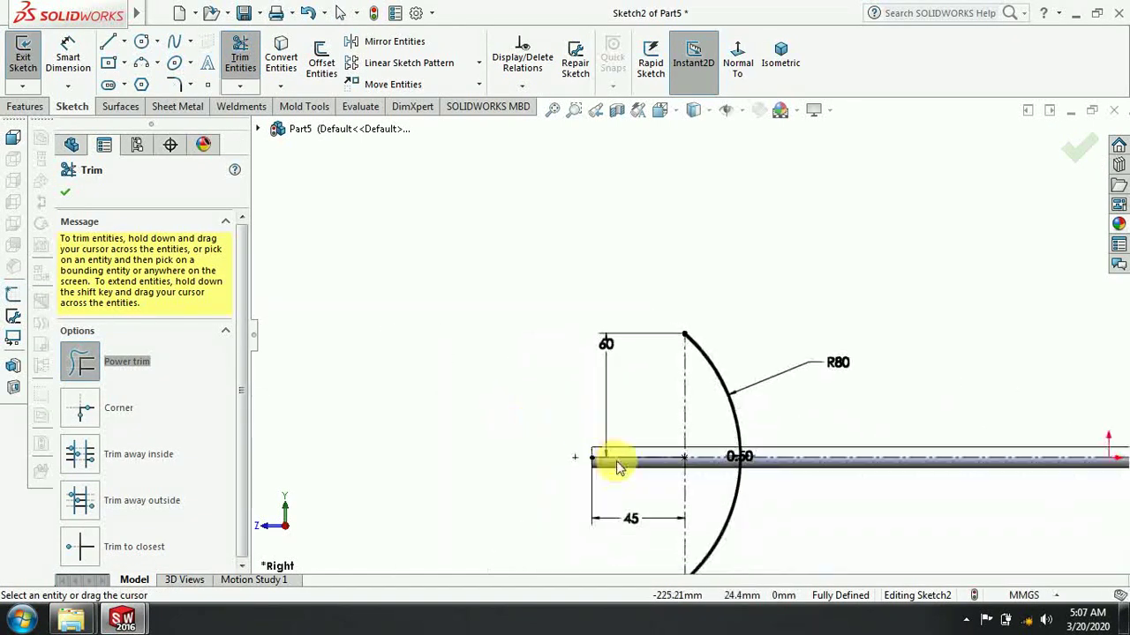
scroll(732, 476, down, 1)
scroll(706, 439, down, 3)
drag(715, 436, 807, 456)
scroll(759, 323, down, 1)
scroll(726, 333, down, 1)
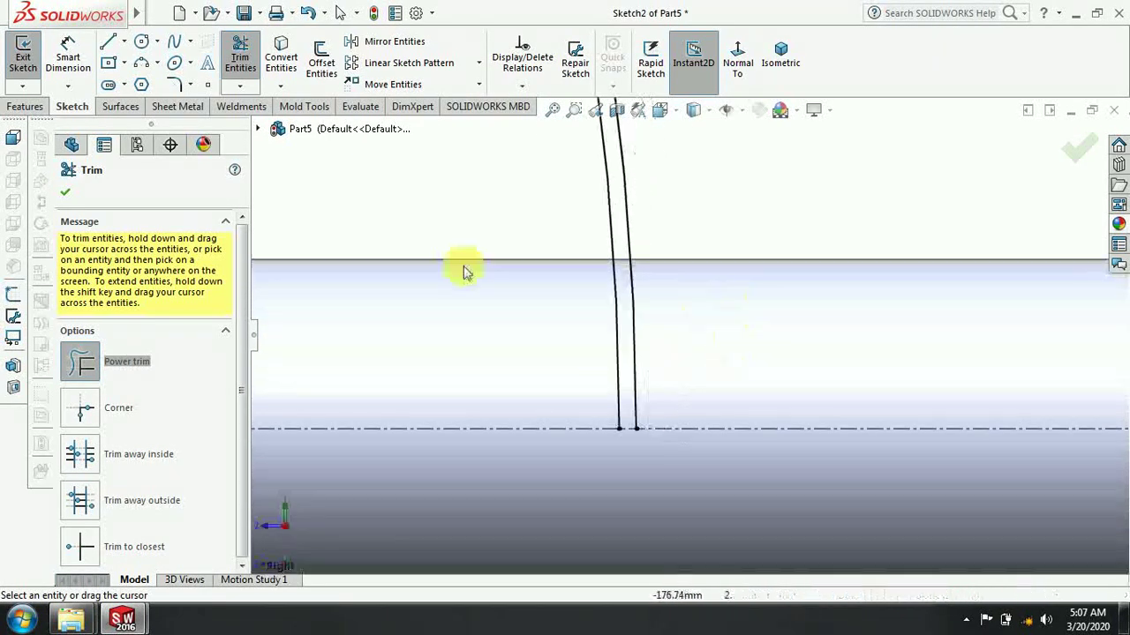
click(66, 192)
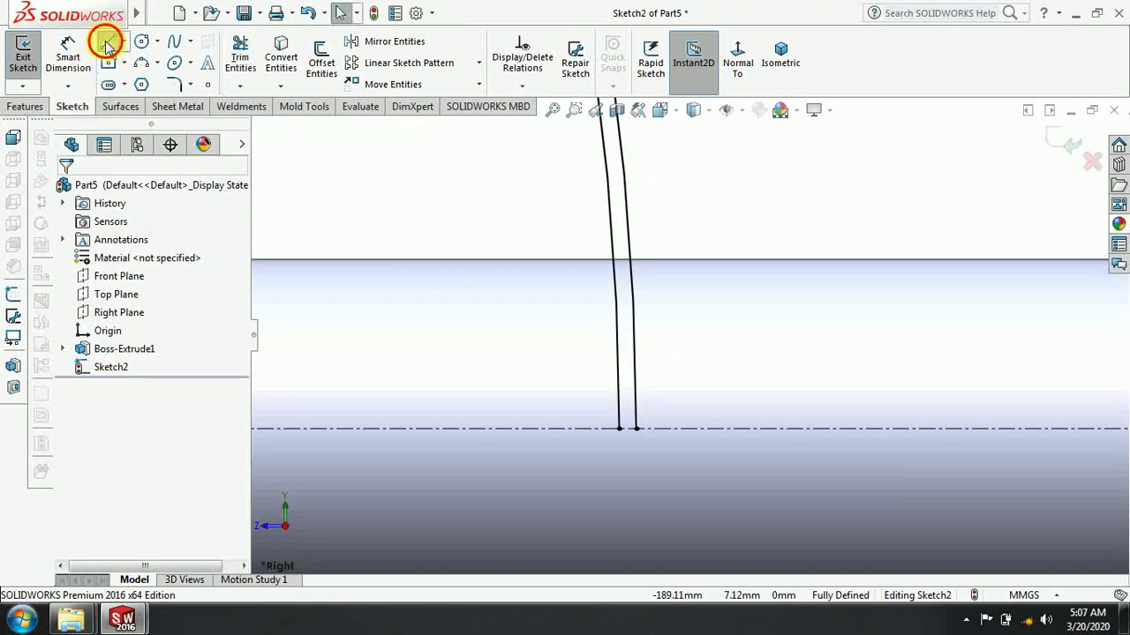
Step: Close the strip's bottom with a short horizontal line along the rod's axis
scroll(676, 444, down, 2)
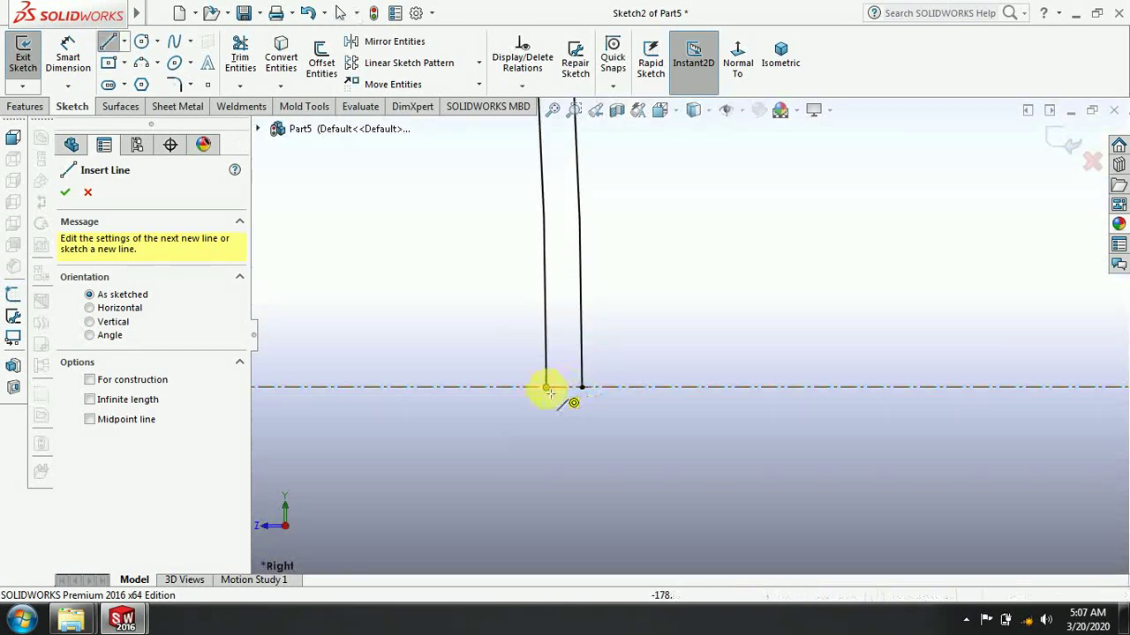
drag(546, 387, 582, 386)
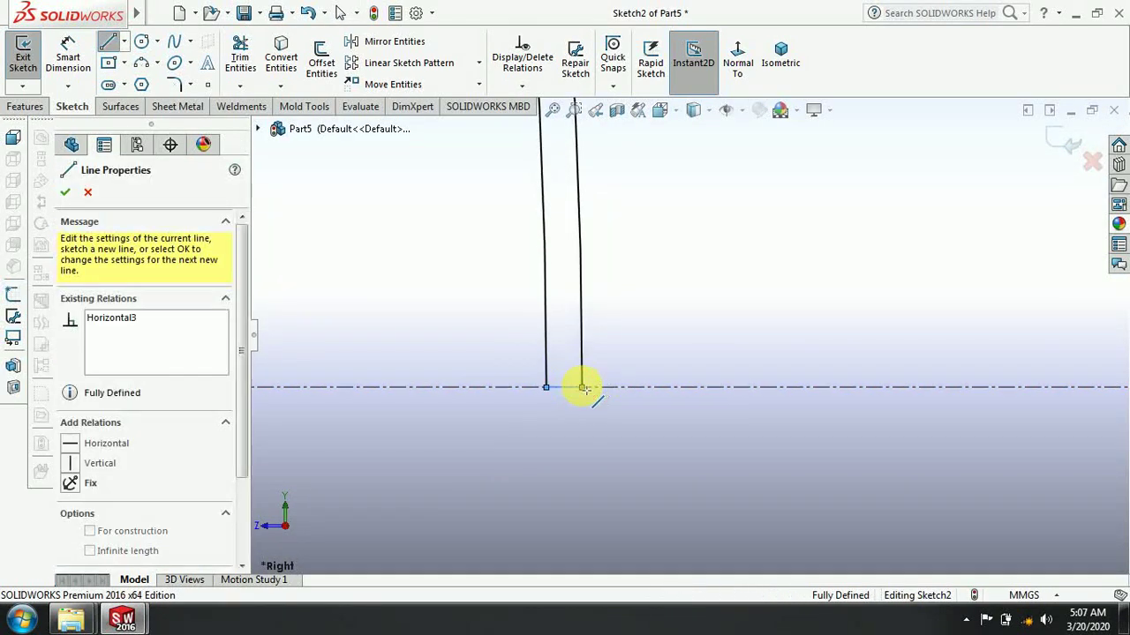
key(Escape)
scroll(642, 457, up, 2)
scroll(643, 457, up, 2)
scroll(643, 457, up, 2)
scroll(642, 457, up, 2)
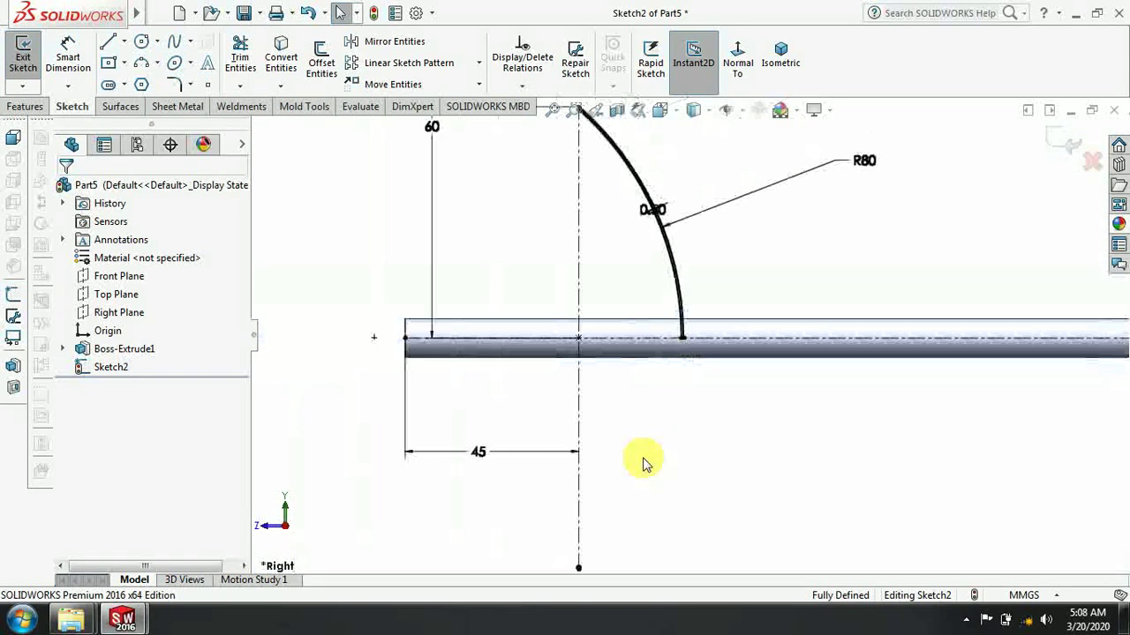
click(21, 108)
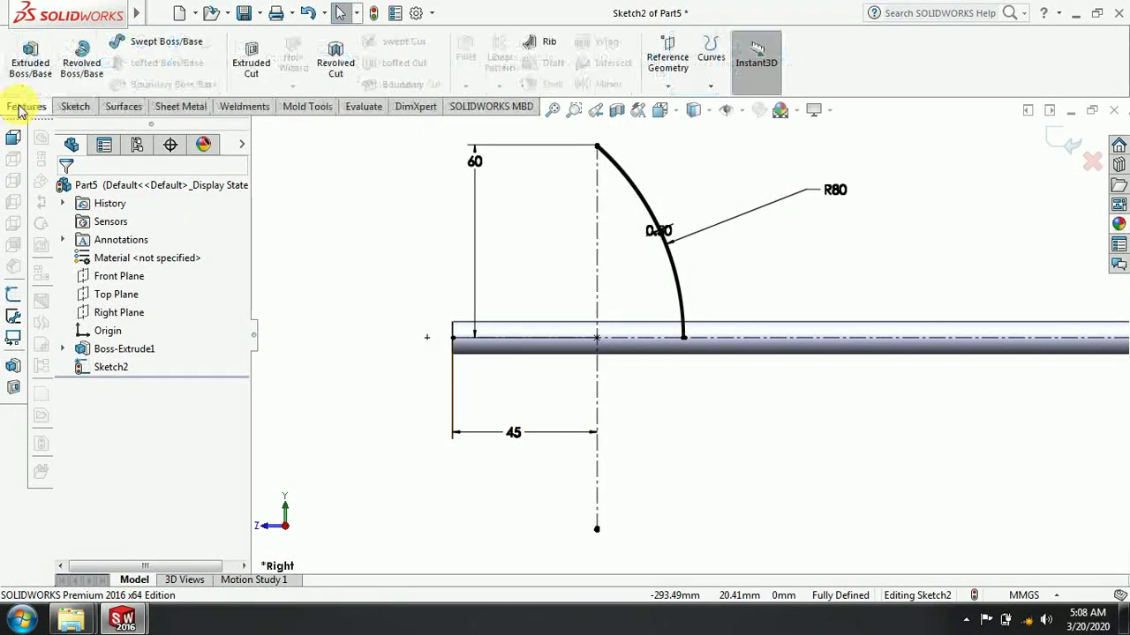
Step: Revolve the thin arc strip 360° around the horizontal line into a dome, without thin-wall
click(82, 69)
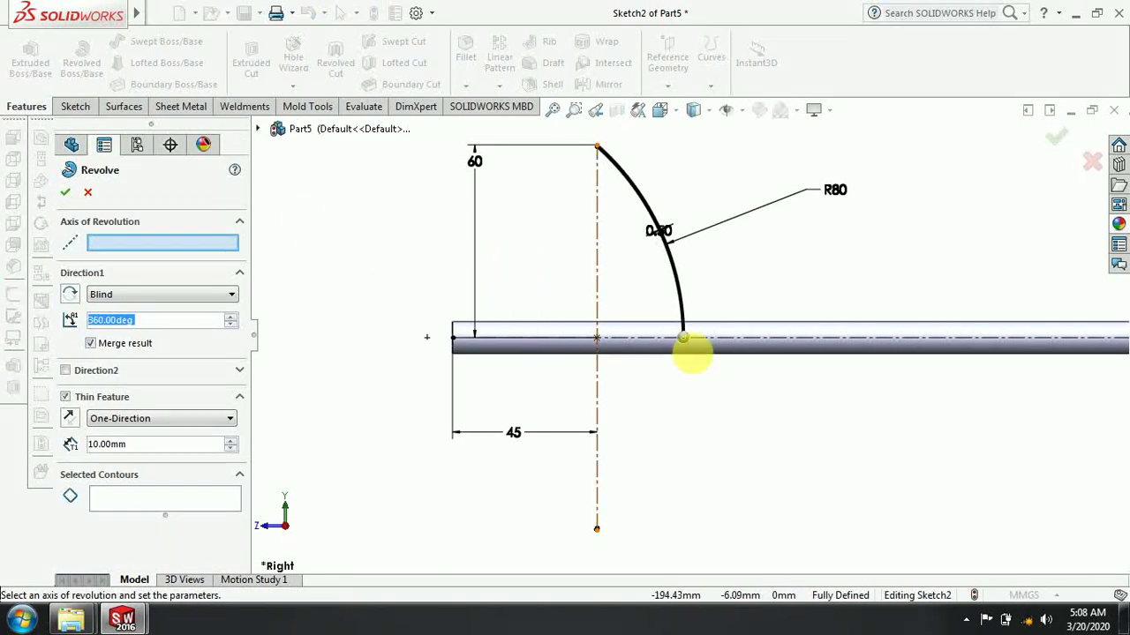
click(706, 346)
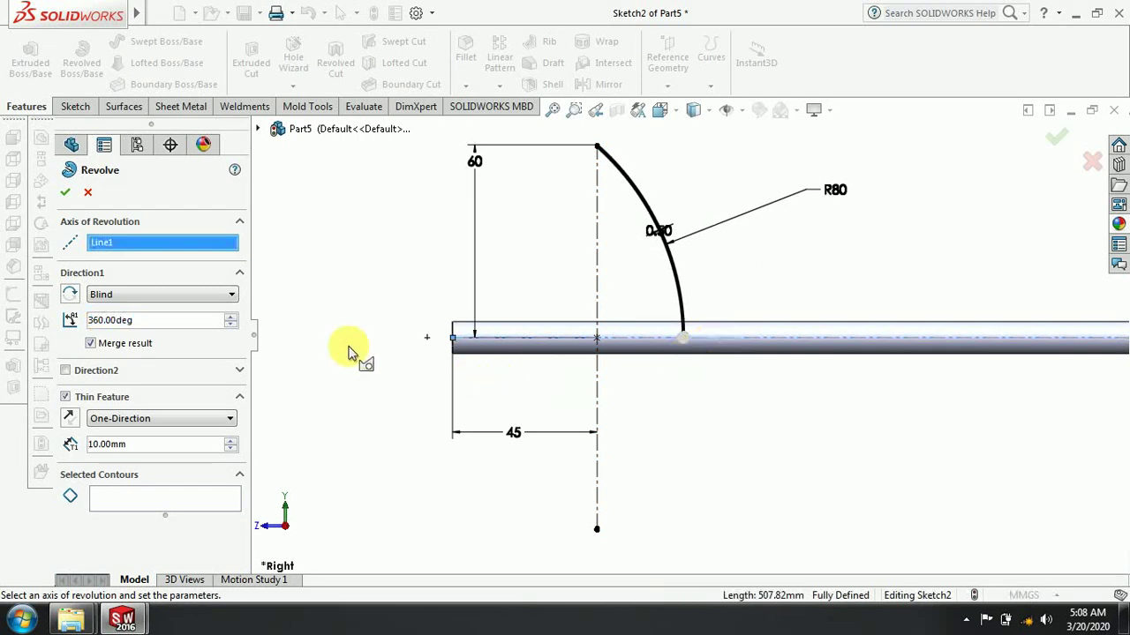
click(66, 397)
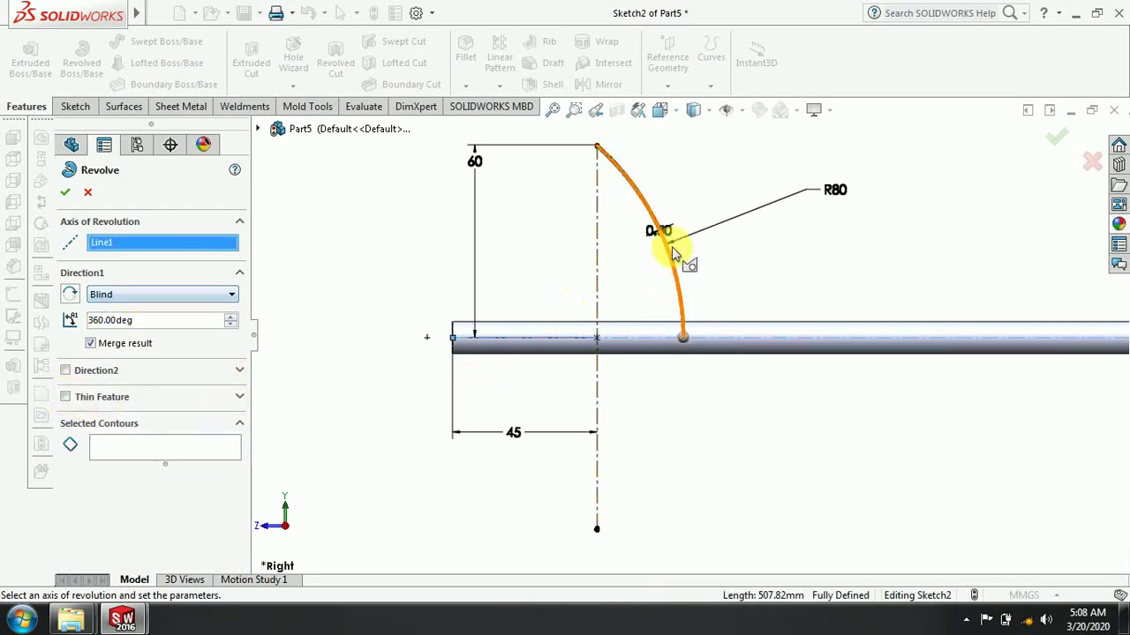
scroll(669, 239, down, 3)
scroll(650, 221, down, 2)
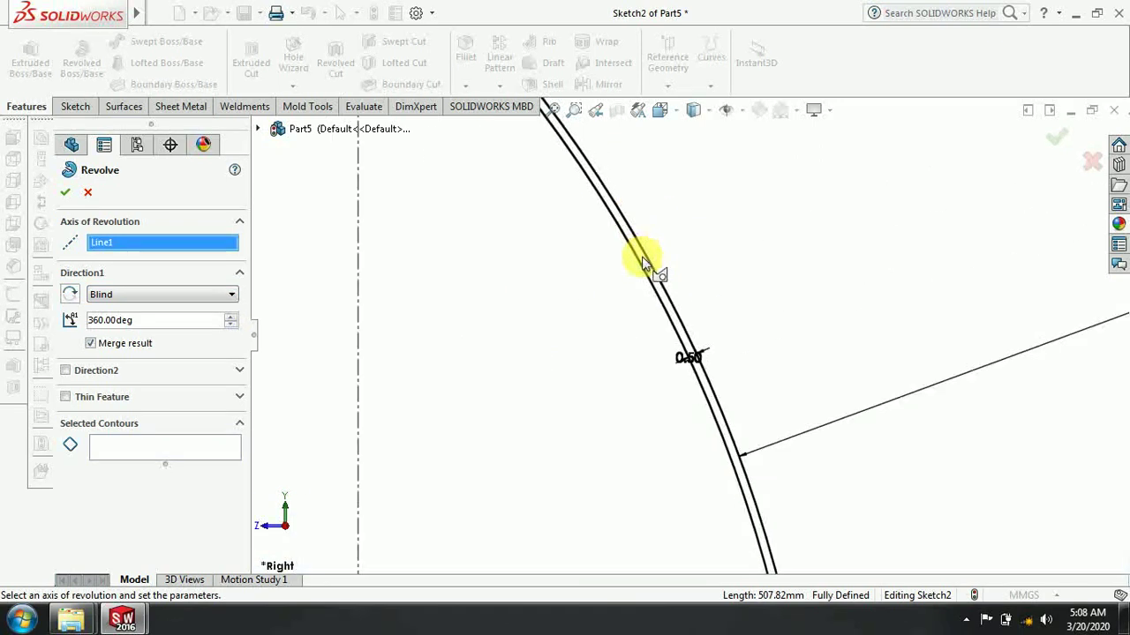
click(642, 260)
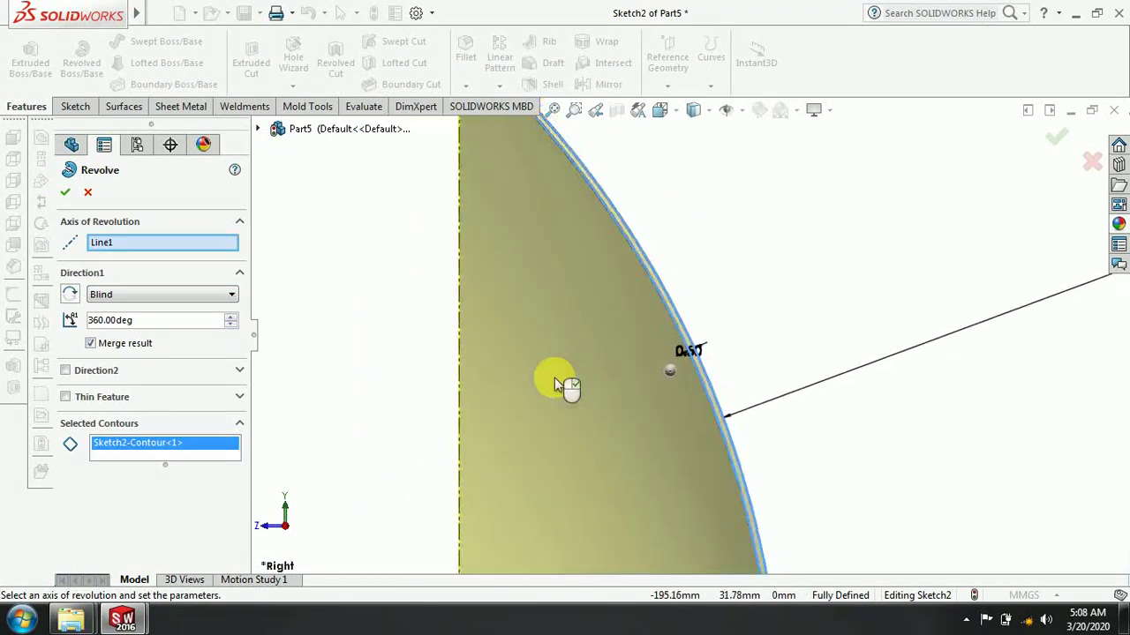
scroll(554, 377, up, 3)
scroll(560, 383, up, 2)
scroll(449, 373, up, 1)
mouse_move(423, 371)
middle_down()
mouse_move(786, 506)
mouse_move(812, 496)
middle_up()
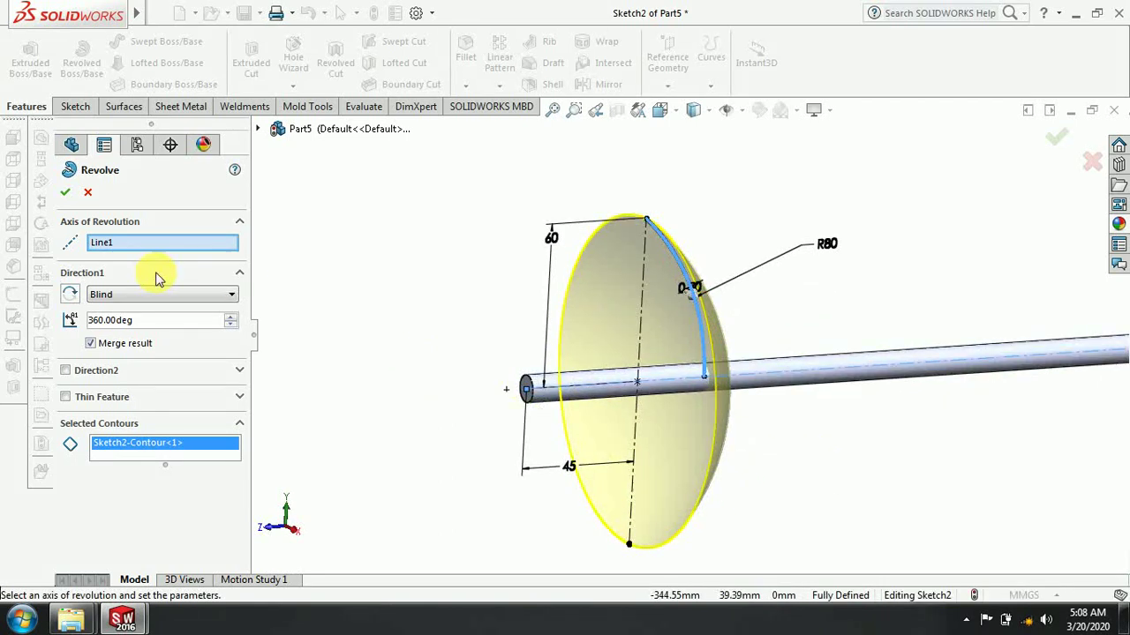
click(64, 191)
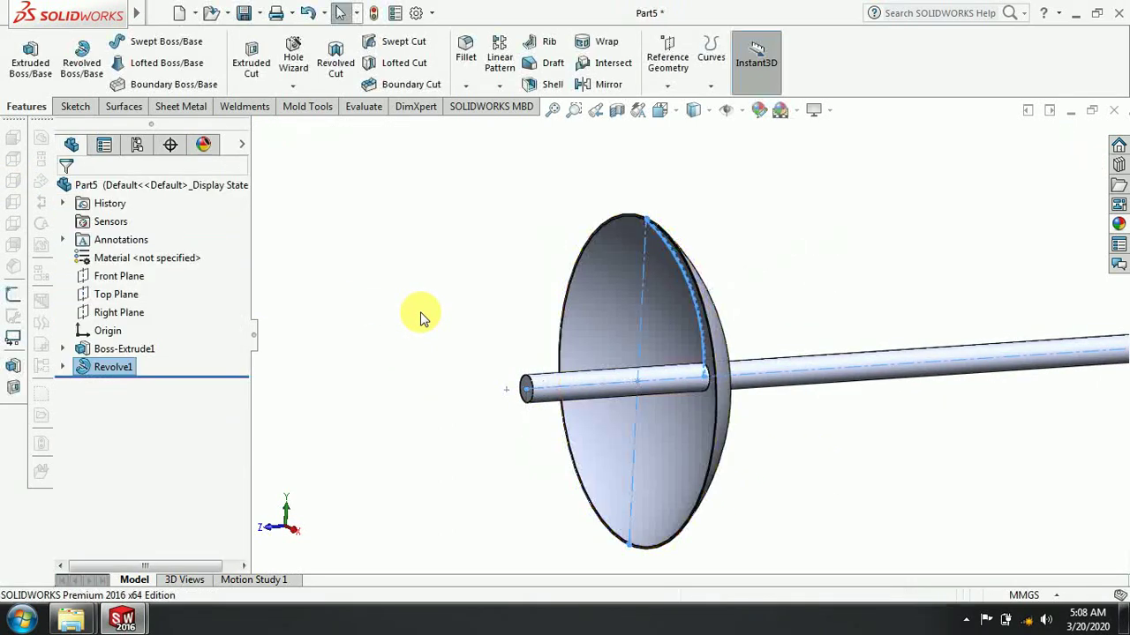
Step: Edit Revolve1 so the dome stays a separate, unmerged solid body
click(427, 313)
middle_drag(448, 327, 436, 331)
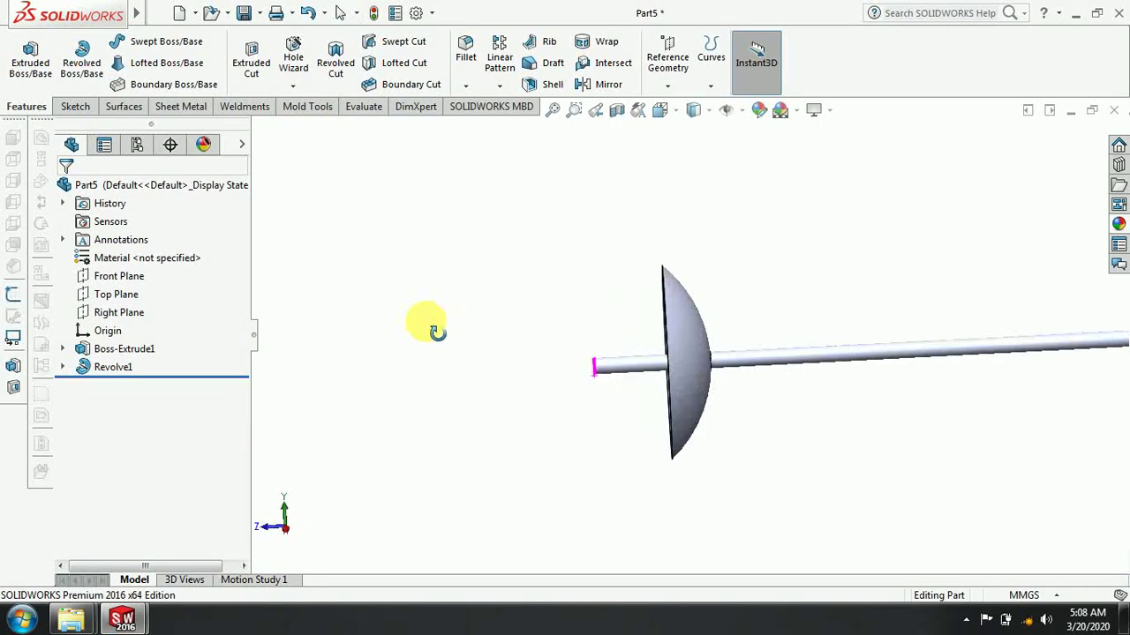
right_click(130, 367)
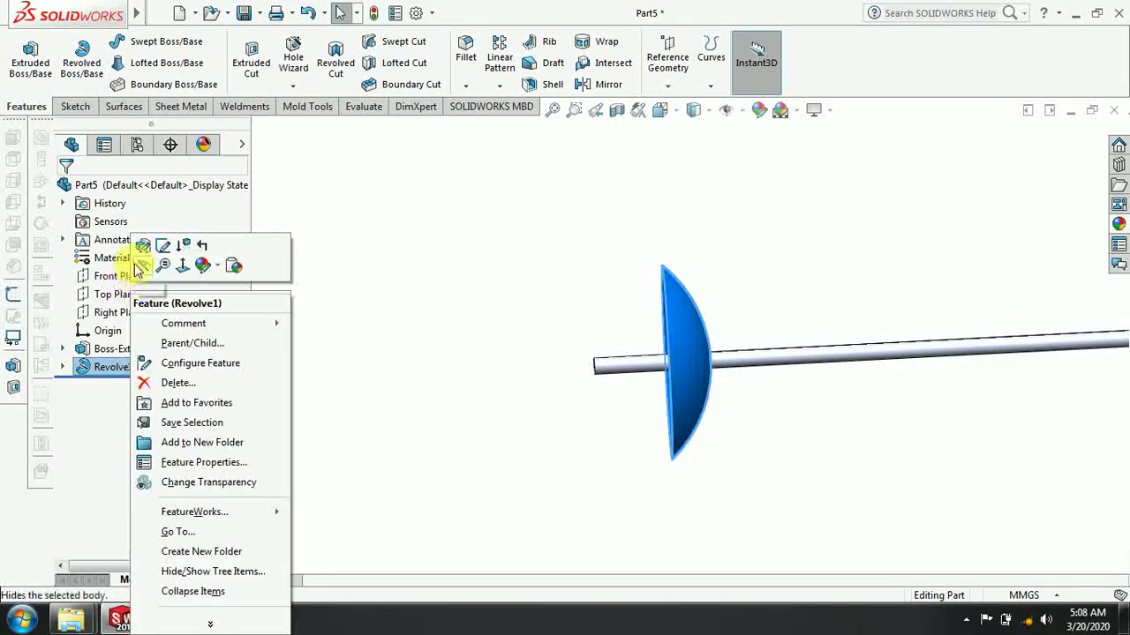
click(144, 255)
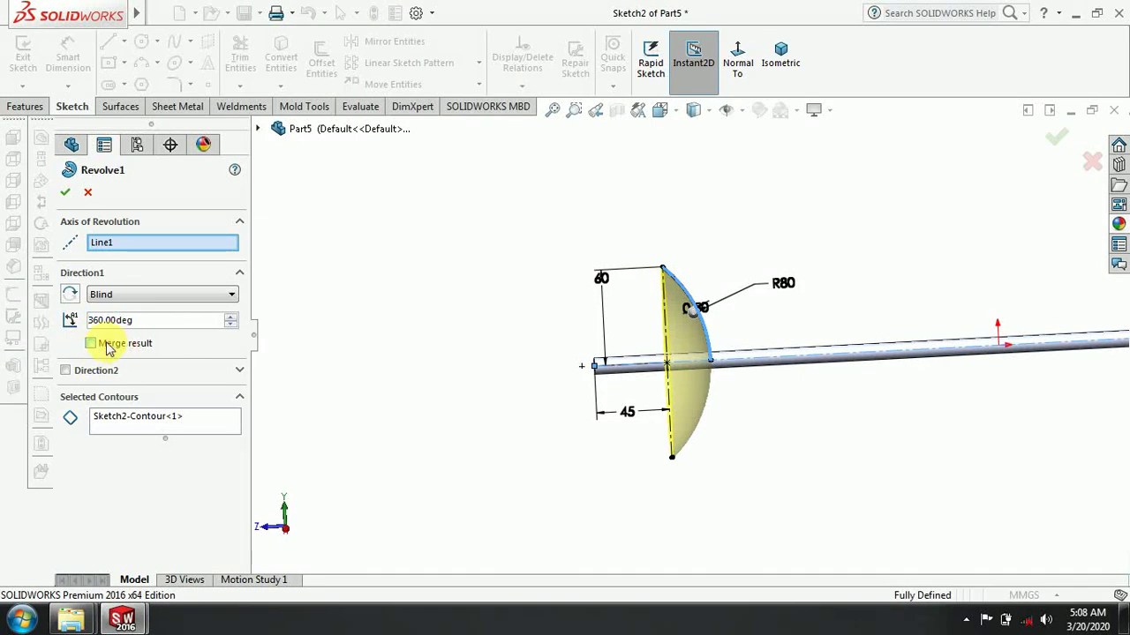
click(68, 193)
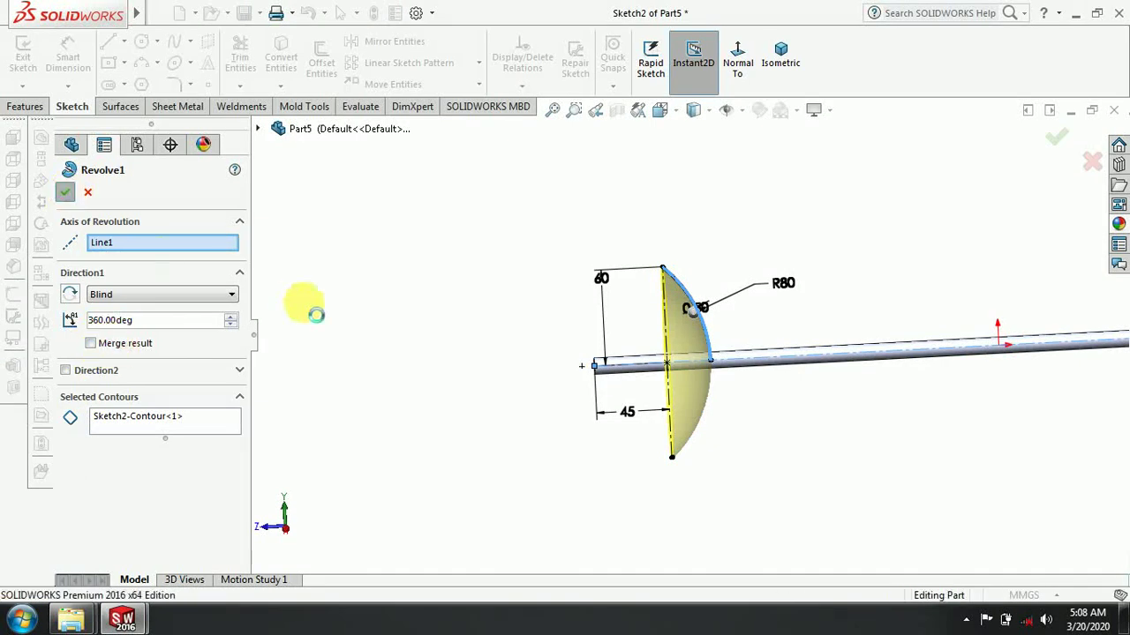
mouse_move(367, 307)
middle_down()
mouse_move(491, 404)
mouse_move(917, 411)
mouse_move(857, 305)
middle_up()
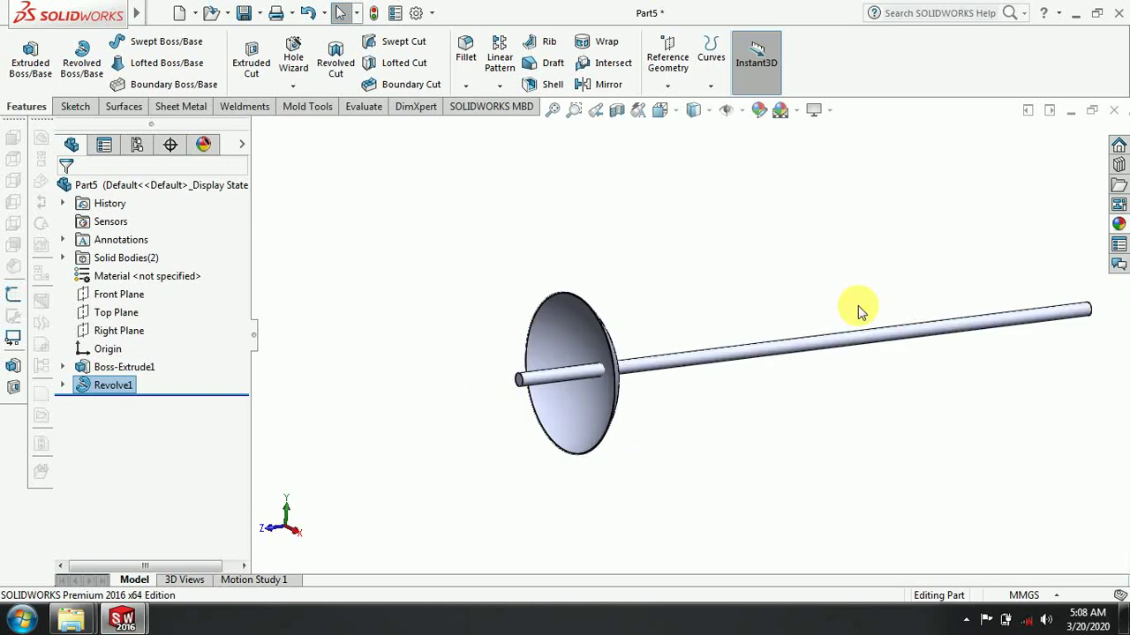
click(744, 112)
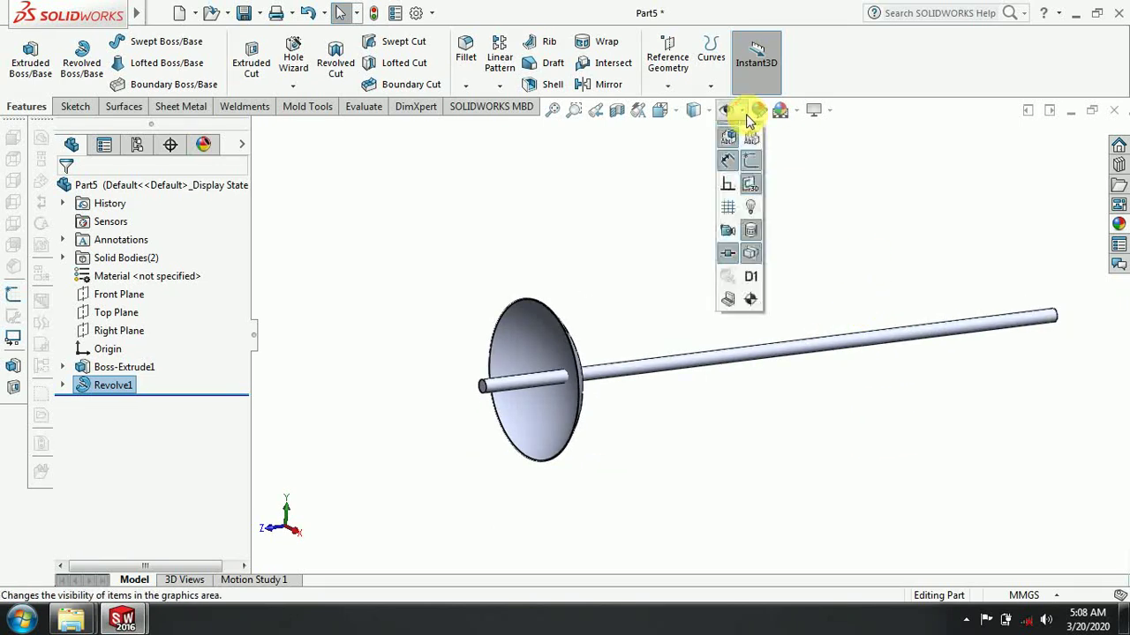
Step: Linear-pattern the dome 8 times along the shaft's temporary axis at 55 mm spacing
click(749, 157)
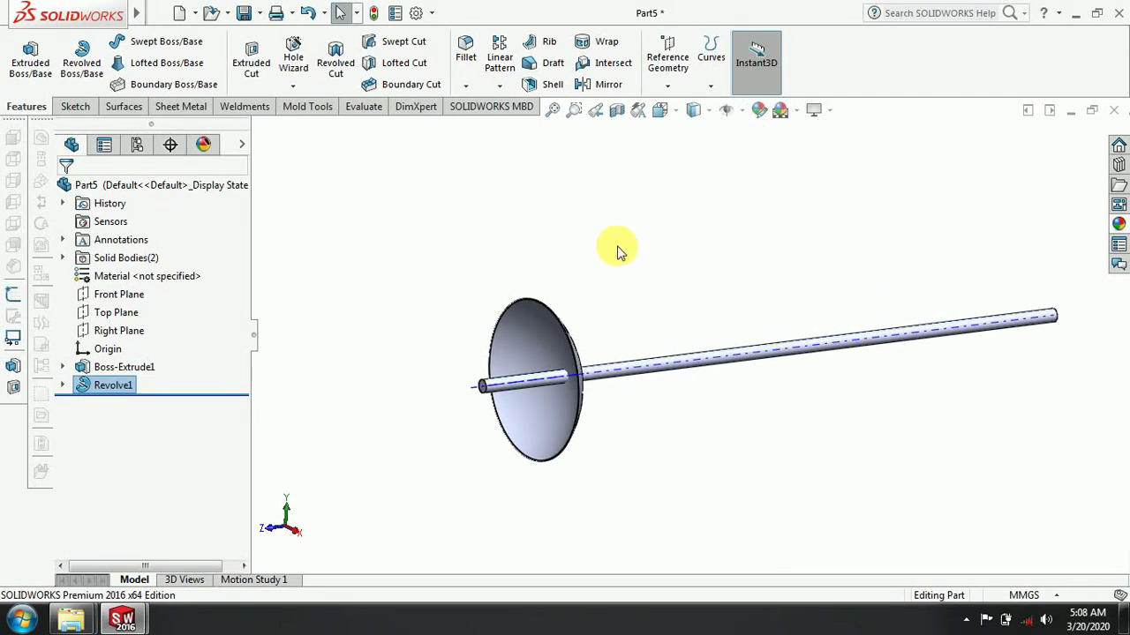
click(499, 84)
click(520, 106)
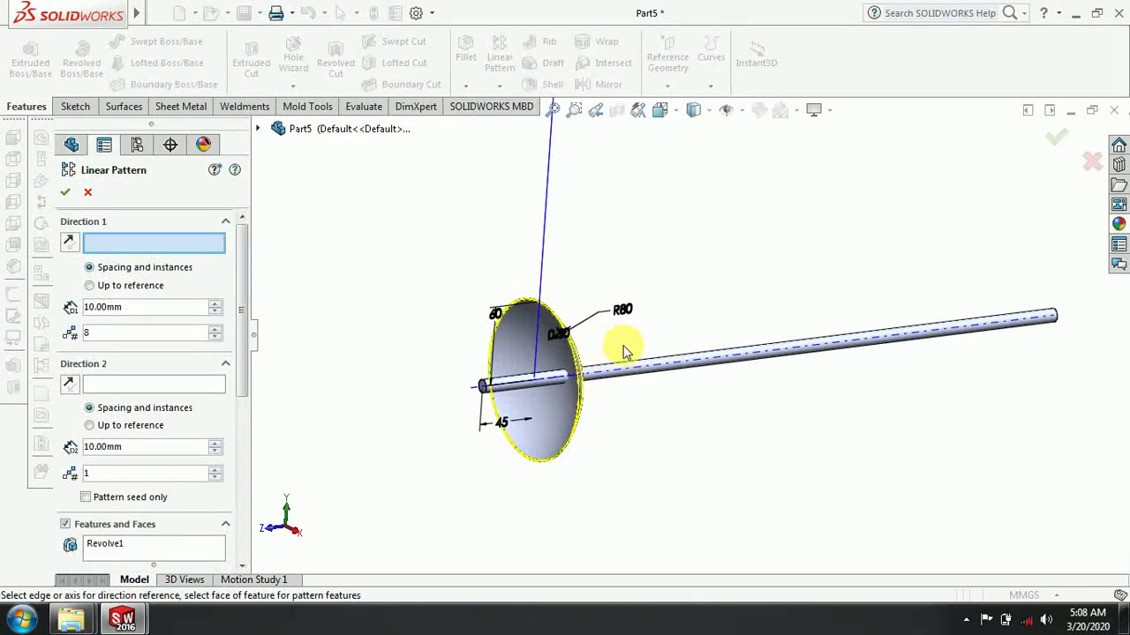
click(670, 369)
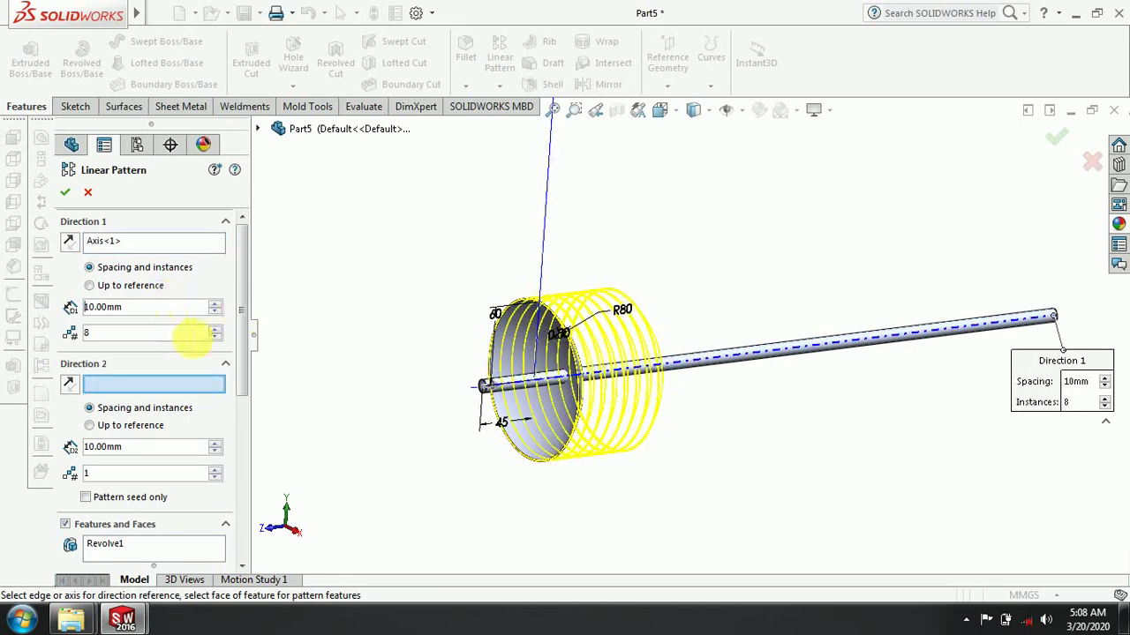
click(216, 304)
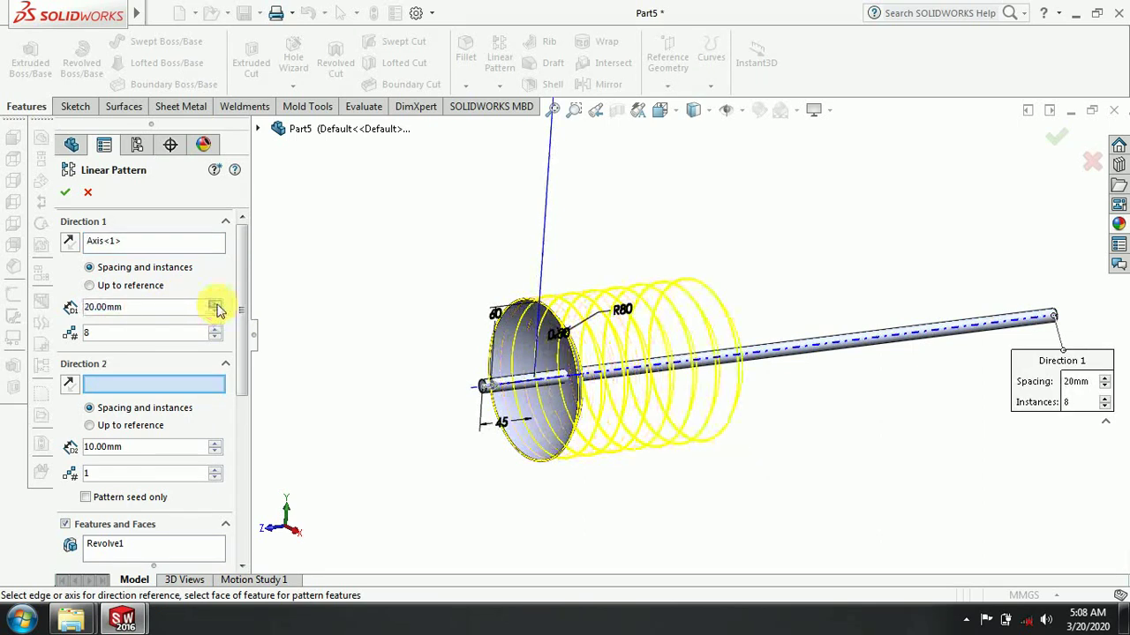
click(217, 304)
click(216, 305)
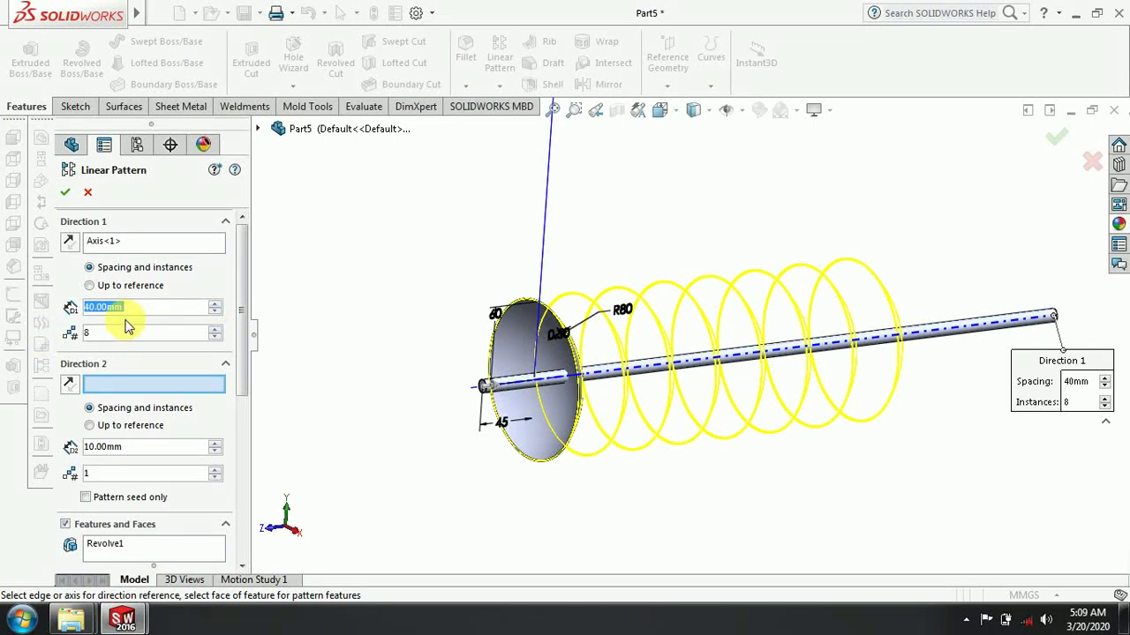
text(55)
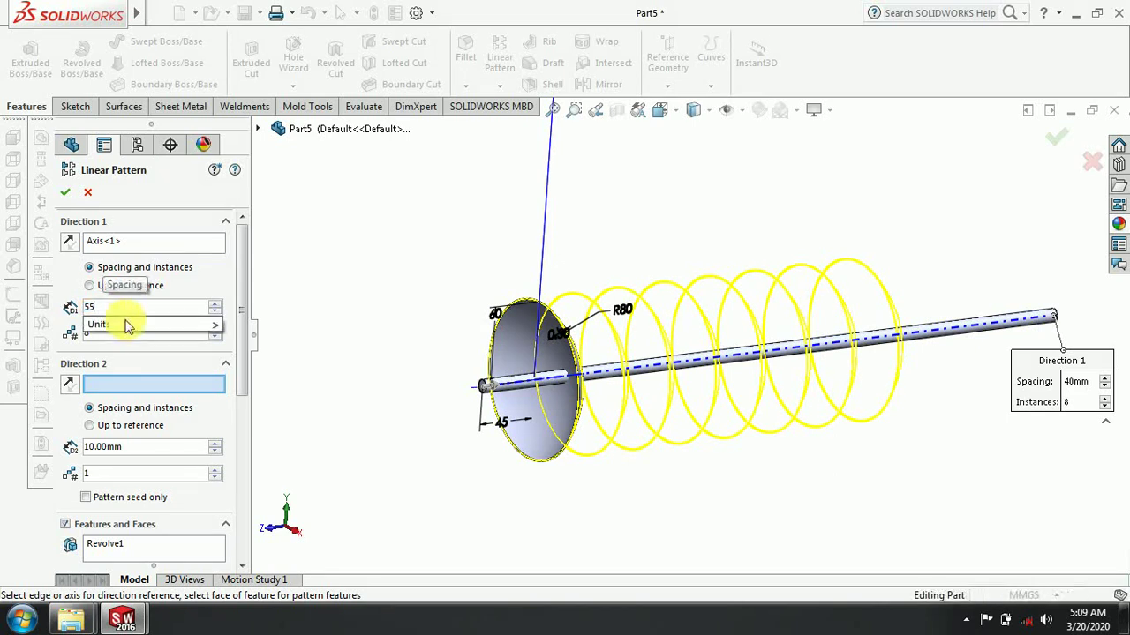
key(Return)
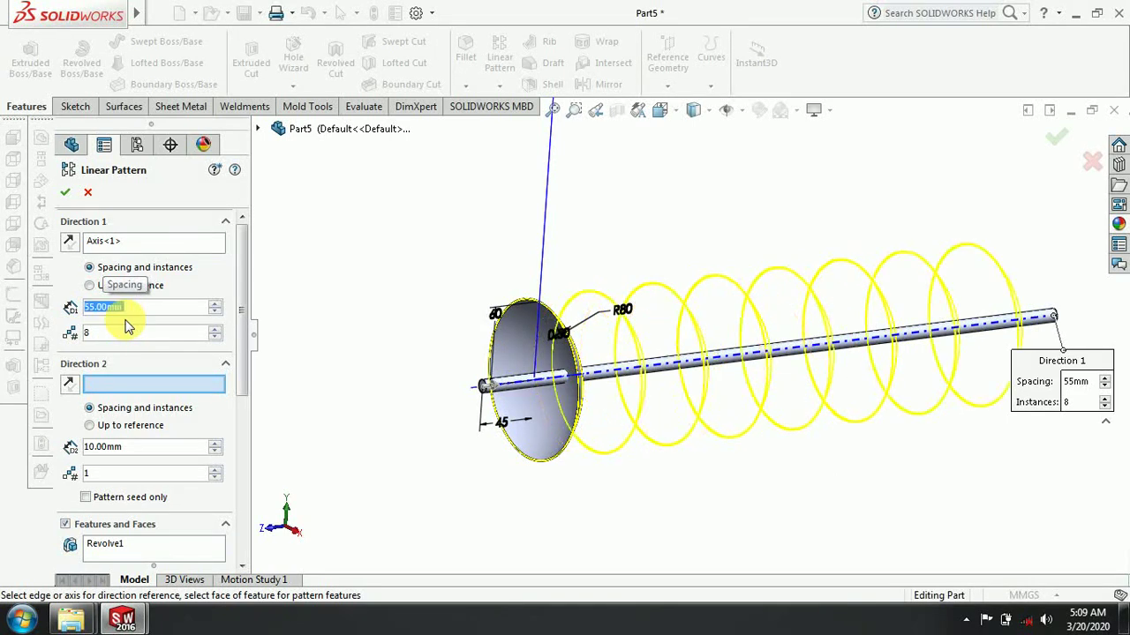
click(66, 192)
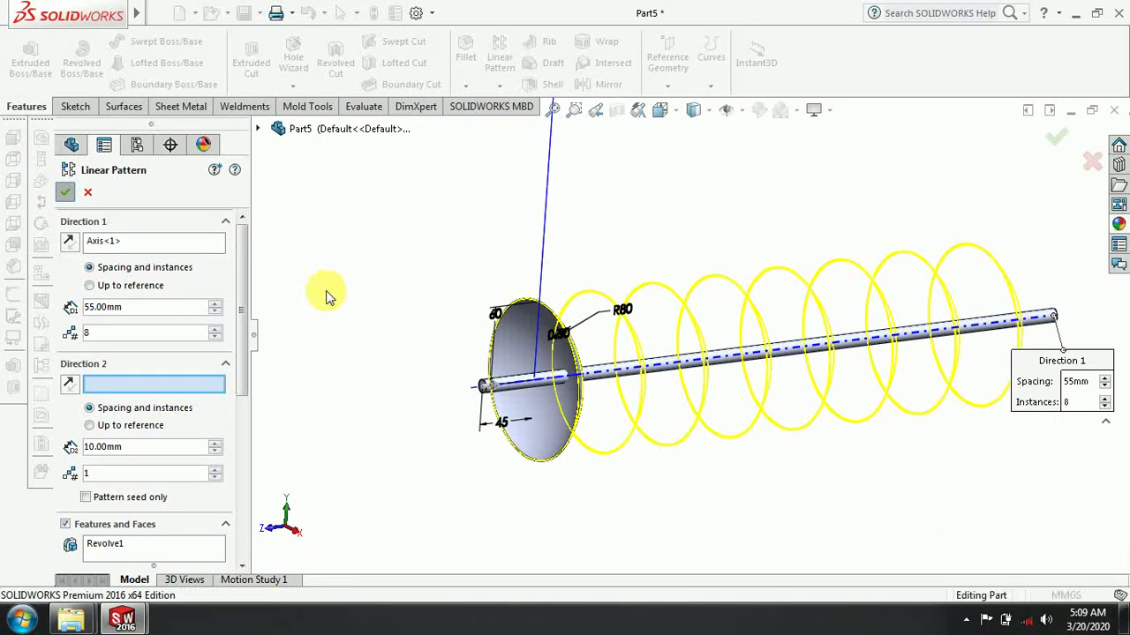
mouse_move(321, 292)
middle_down()
mouse_move(291, 354)
mouse_move(300, 348)
mouse_move(331, 369)
mouse_move(366, 355)
mouse_move(315, 383)
mouse_move(323, 413)
middle_up()
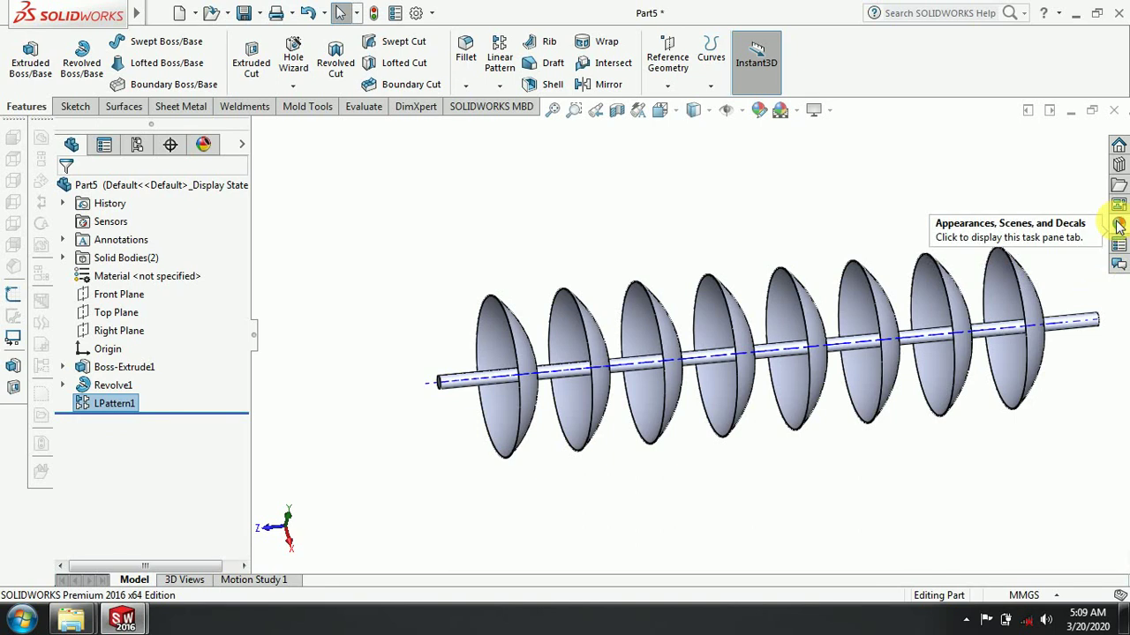
Step: Apply chromium plate to the whole part and hide all reference items, including the axis
click(1118, 225)
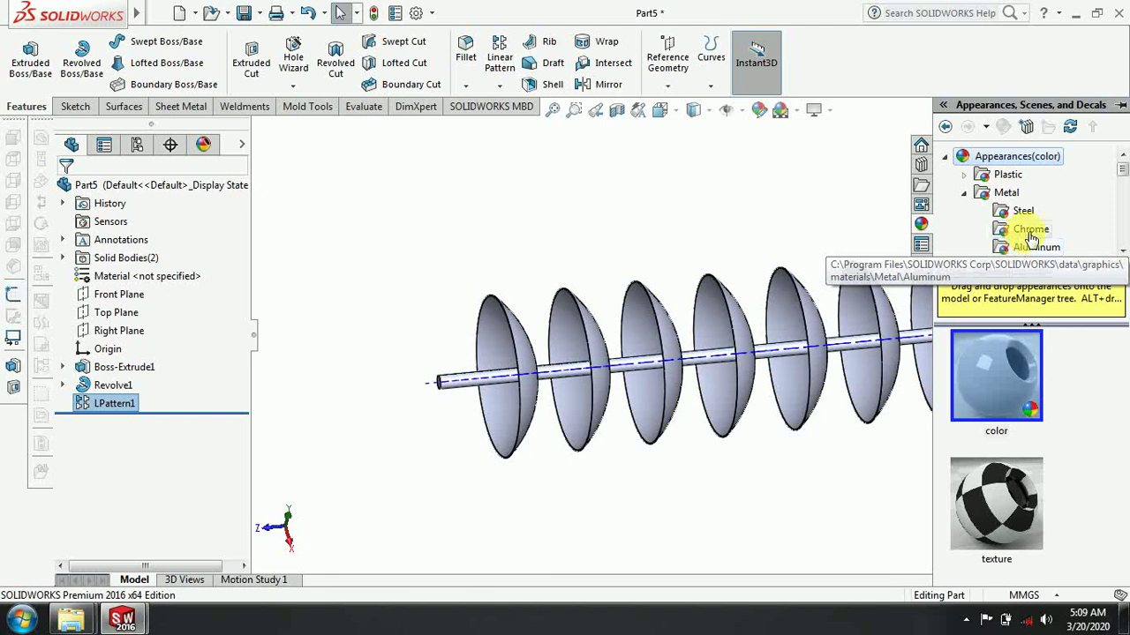
click(1029, 229)
drag(986, 383, 893, 373)
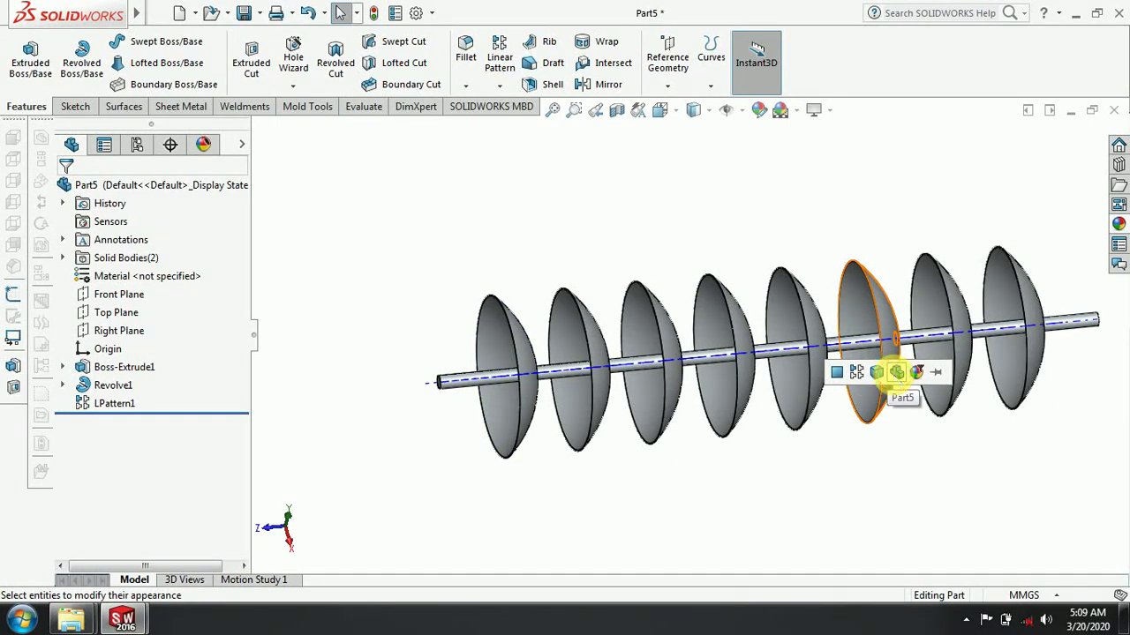
click(896, 372)
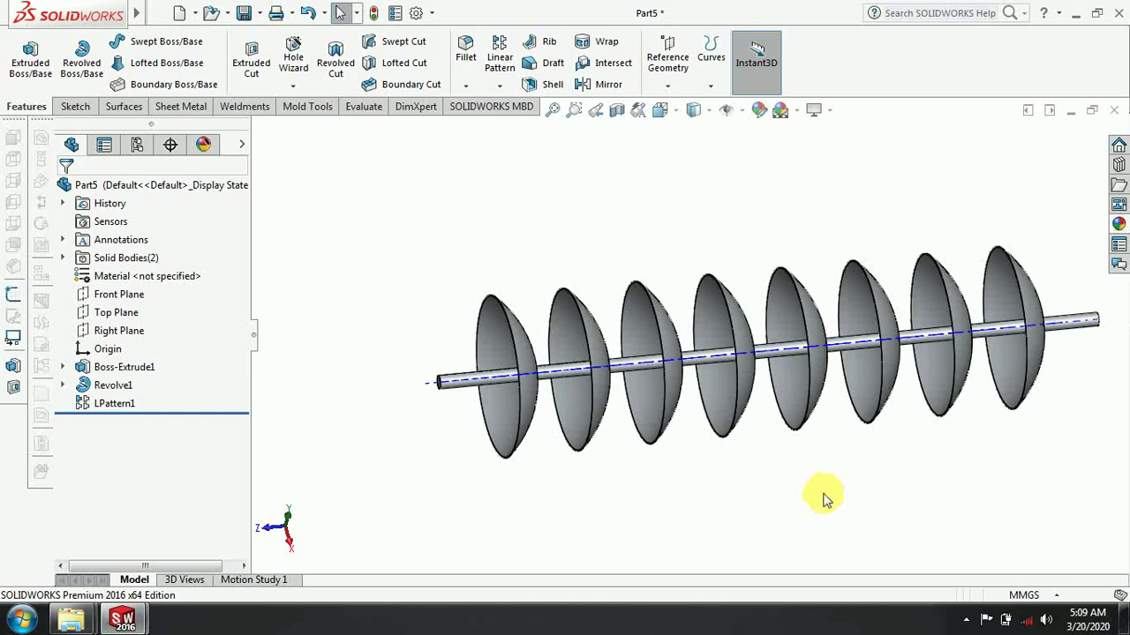
mouse_move(69, 15)
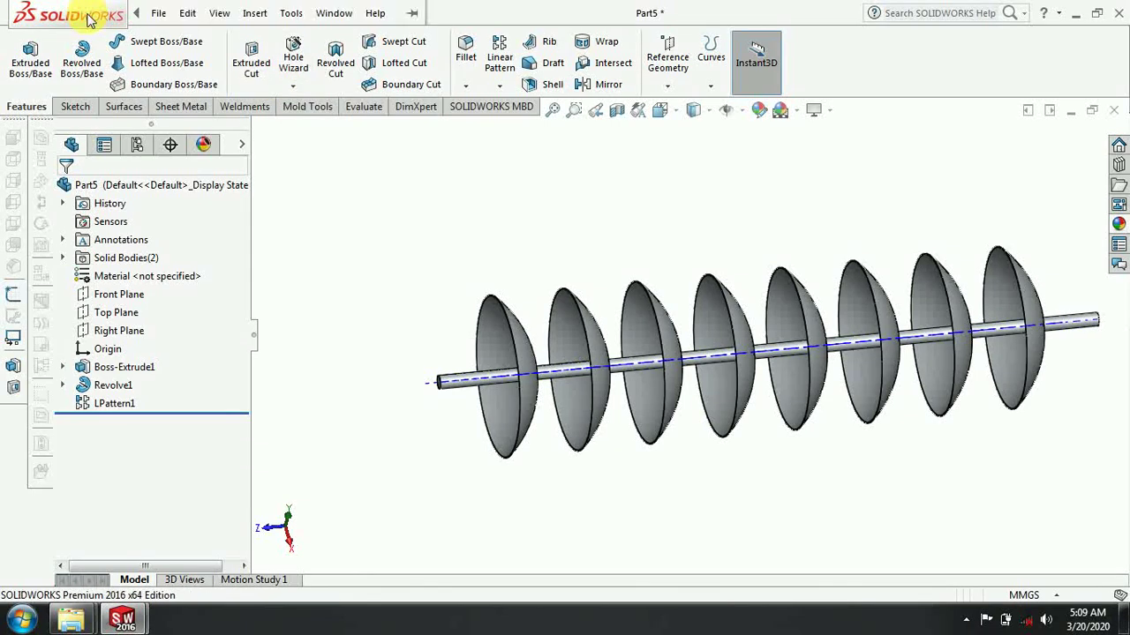
click(158, 14)
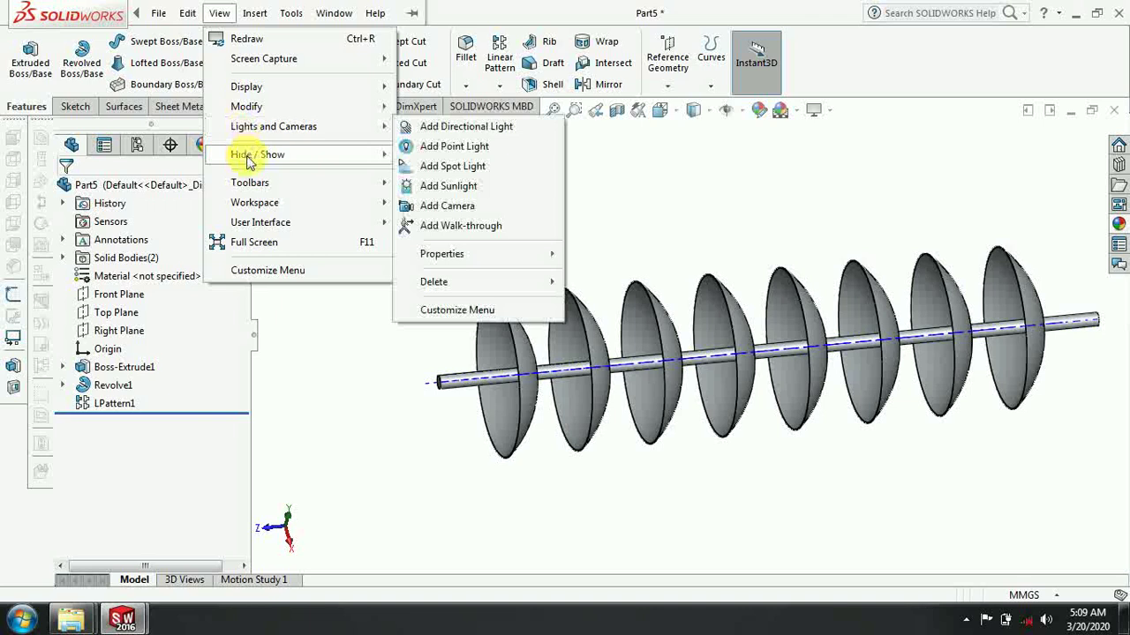
mouse_move(257, 155)
click(461, 42)
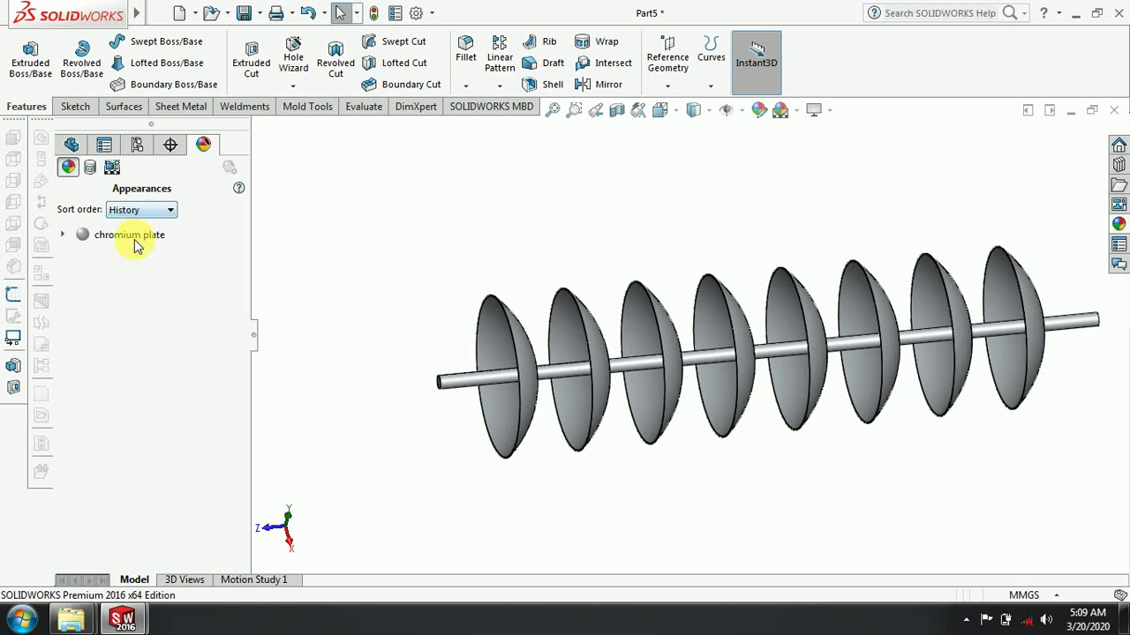
Step: Change the chromium plate appearance to a darker colour
click(132, 237)
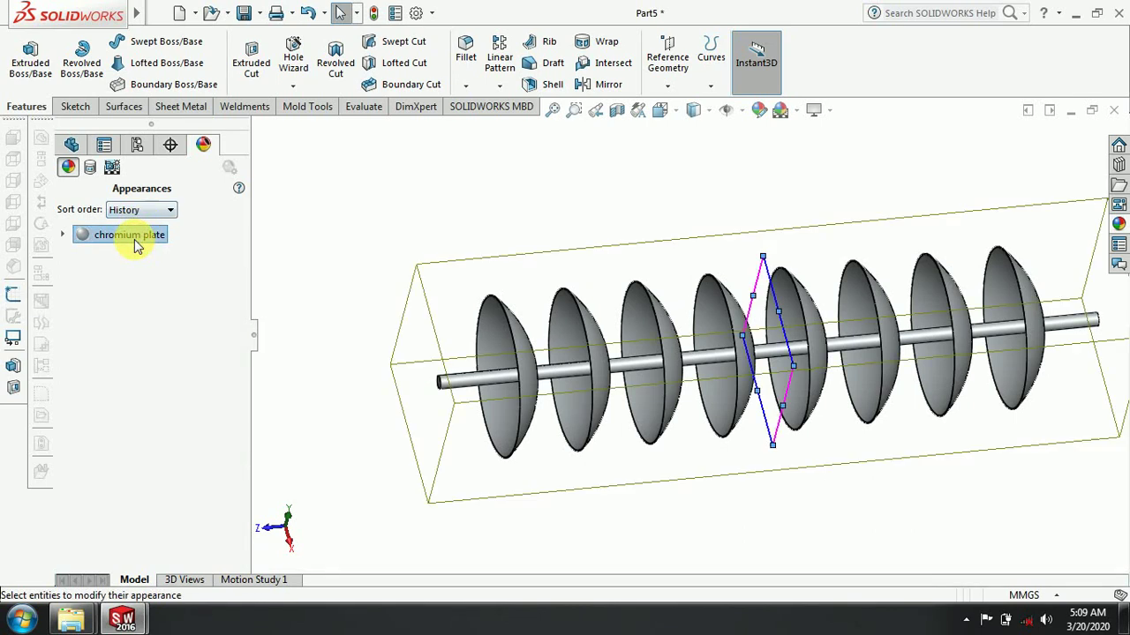
double_click(134, 239)
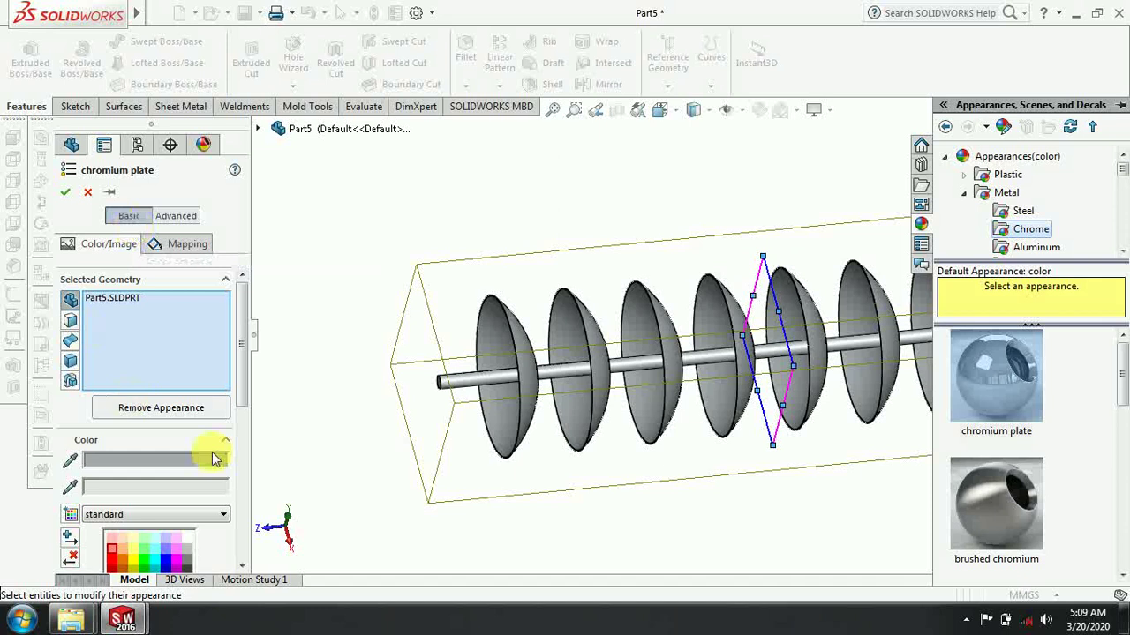
click(187, 562)
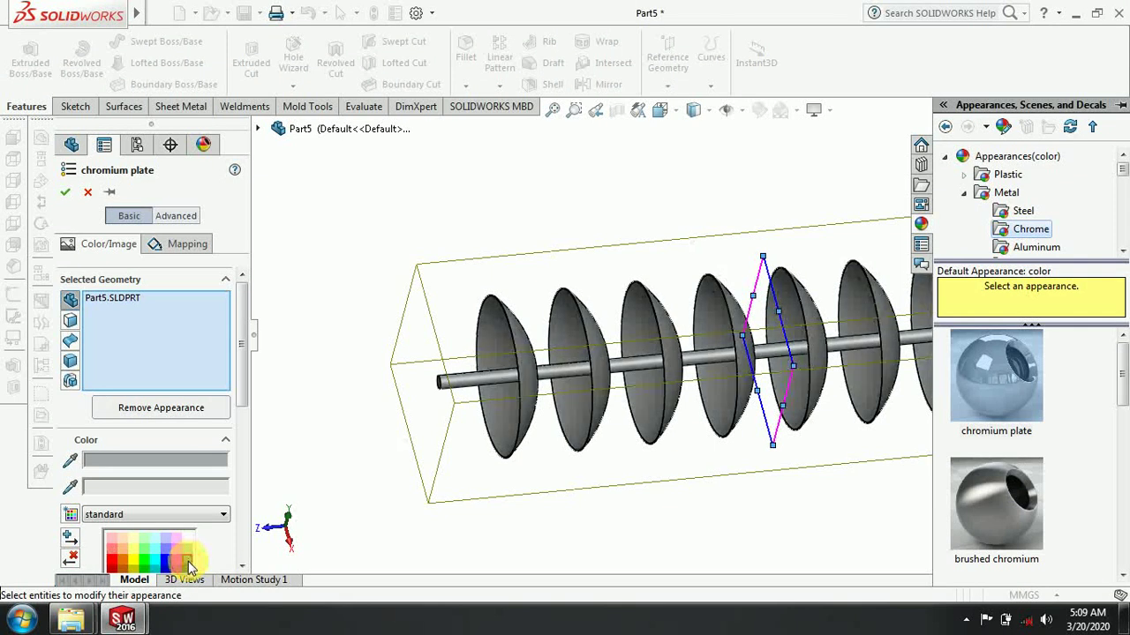
click(69, 190)
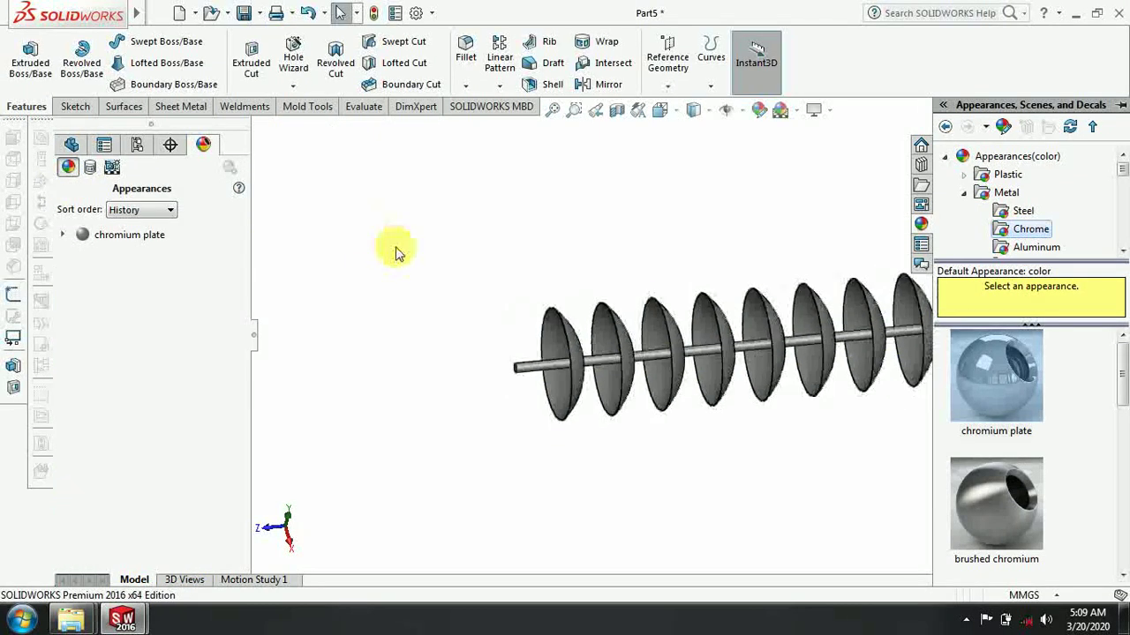
mouse_move(462, 292)
middle_down()
mouse_move(474, 333)
mouse_move(757, 362)
middle_up()
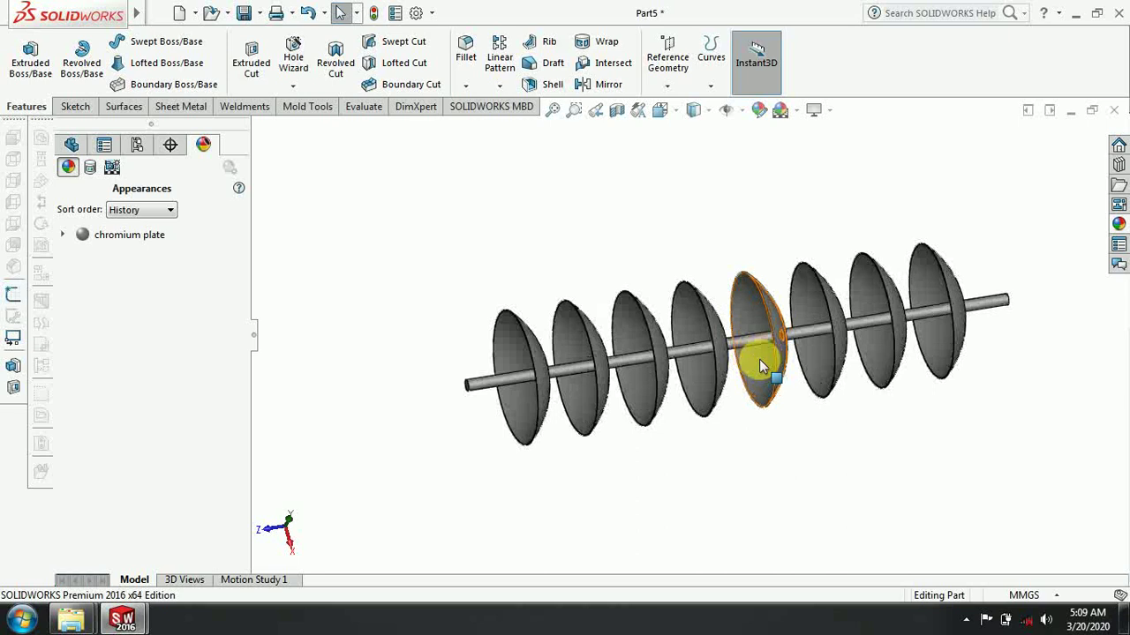
scroll(755, 371, down, 3)
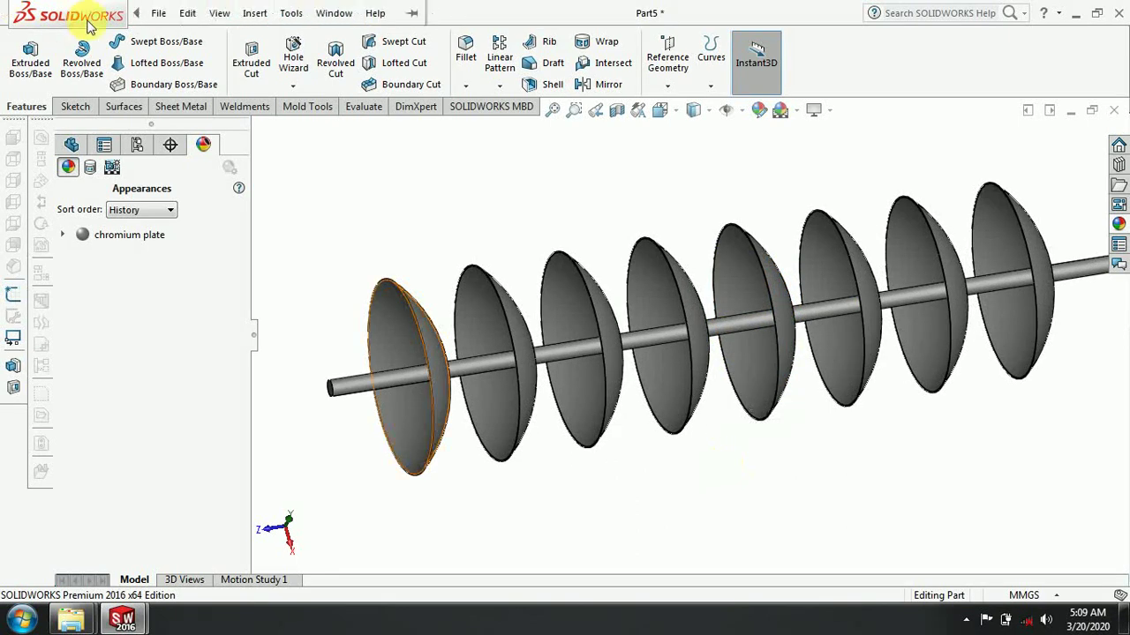
mouse_move(69, 14)
click(157, 13)
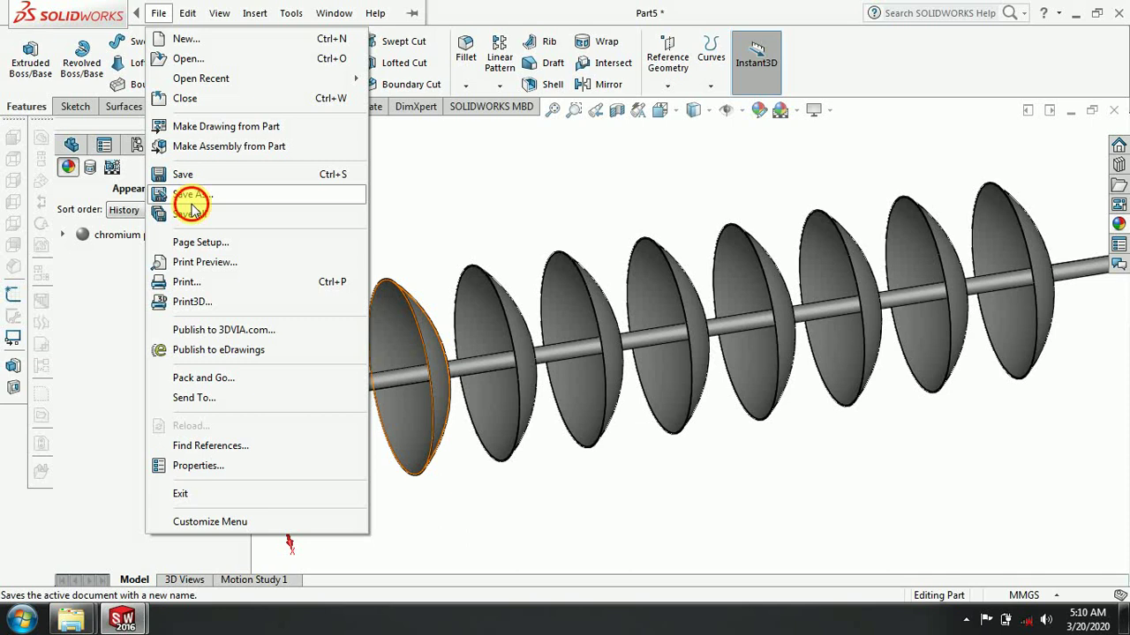
Step: Save the part as 'part 1 roller' in a new Desktop folder 'agriculture equipment'
click(192, 195)
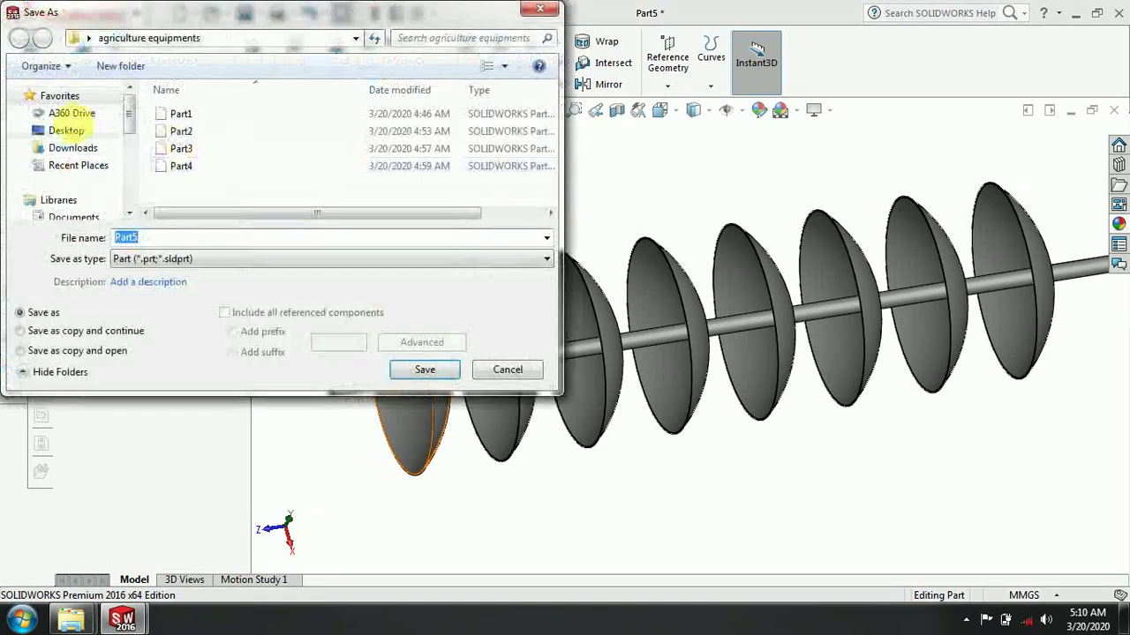
click(69, 132)
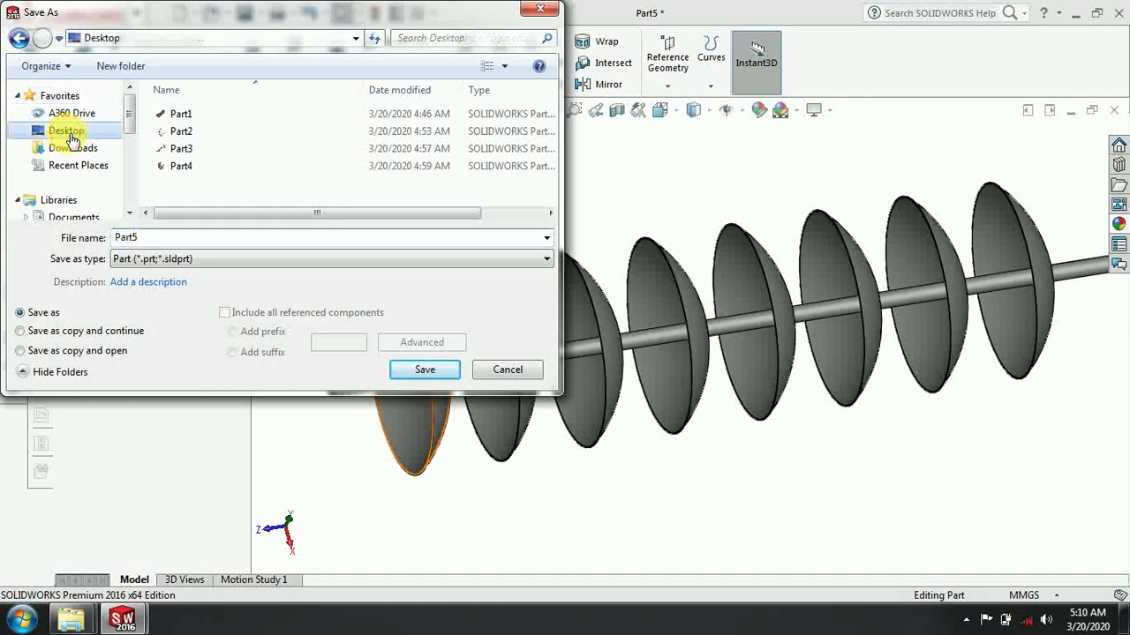
click(138, 68)
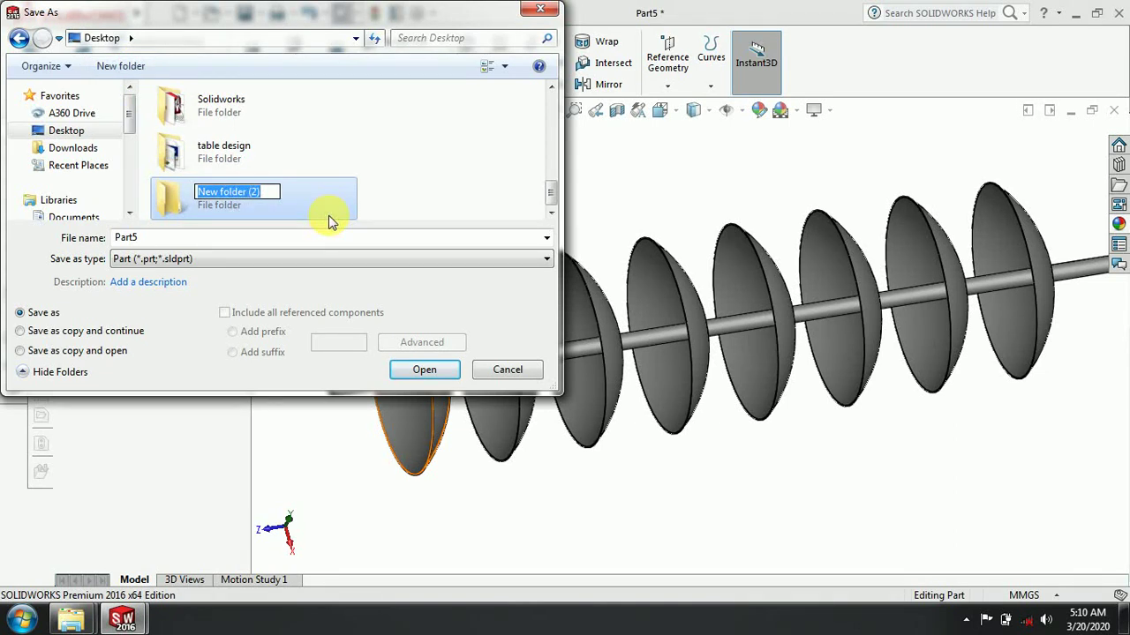
text(agricul)
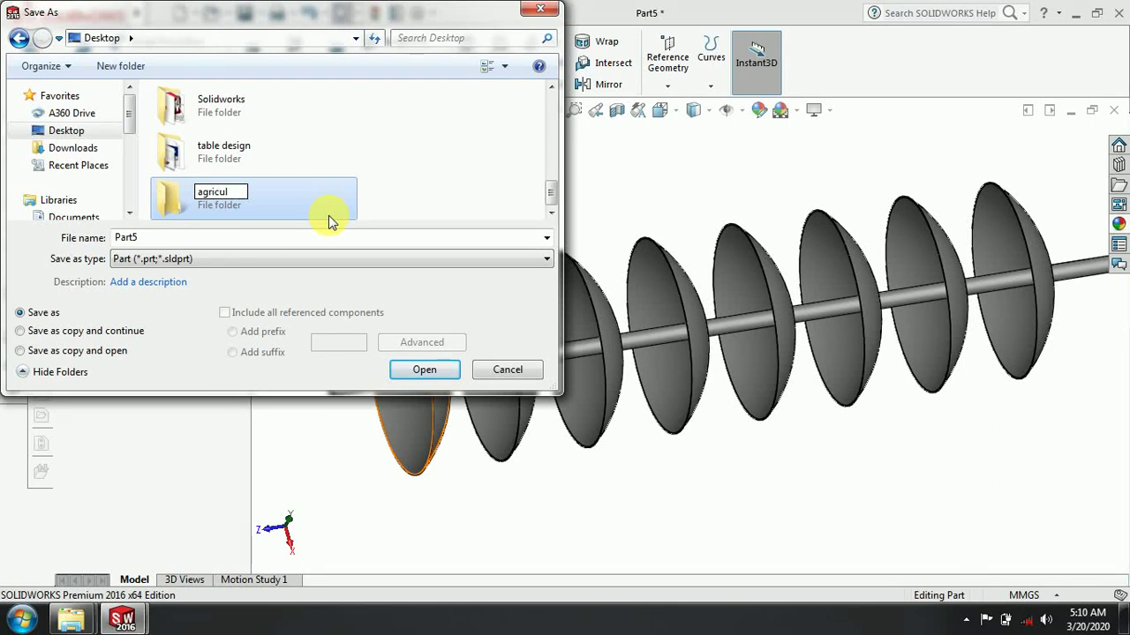
text(ture equ)
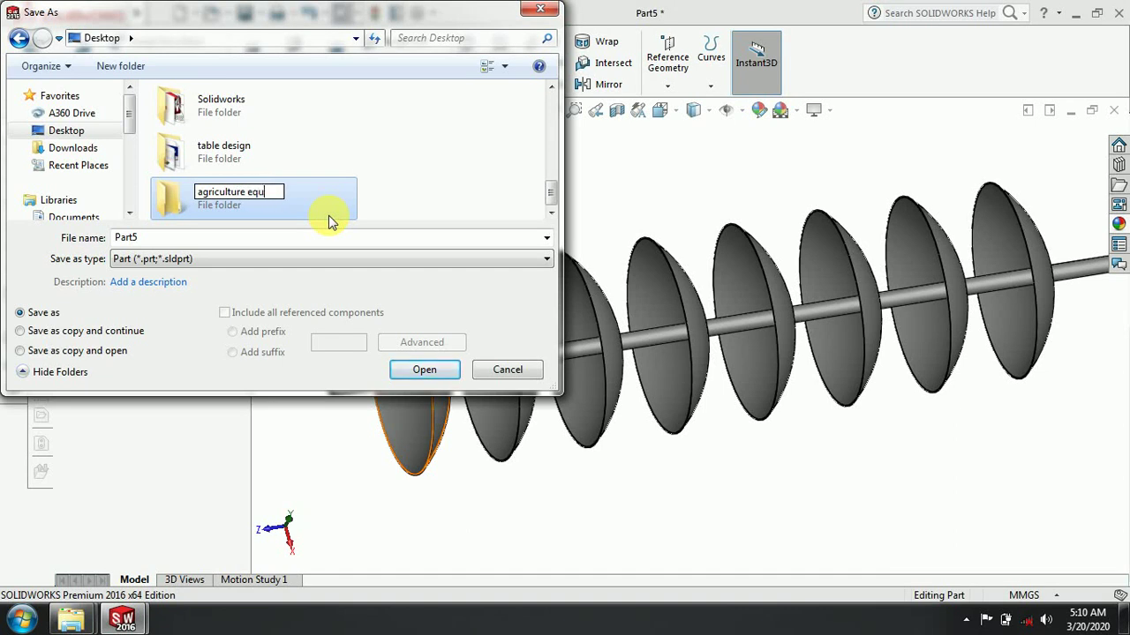
text(ipment)
key(Return)
click(418, 370)
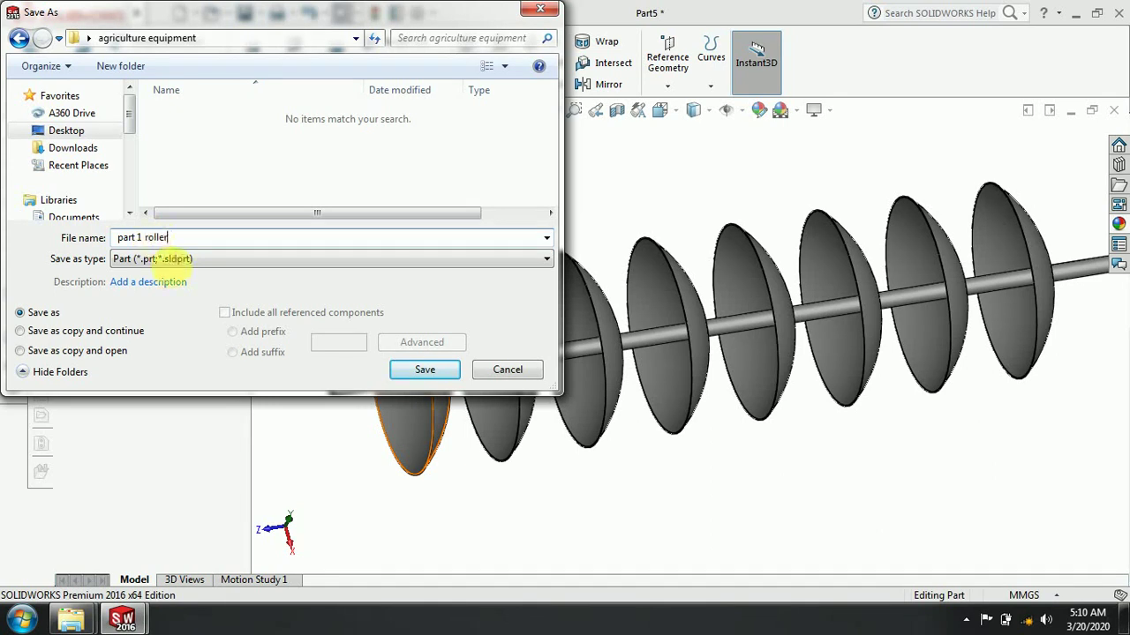
click(423, 373)
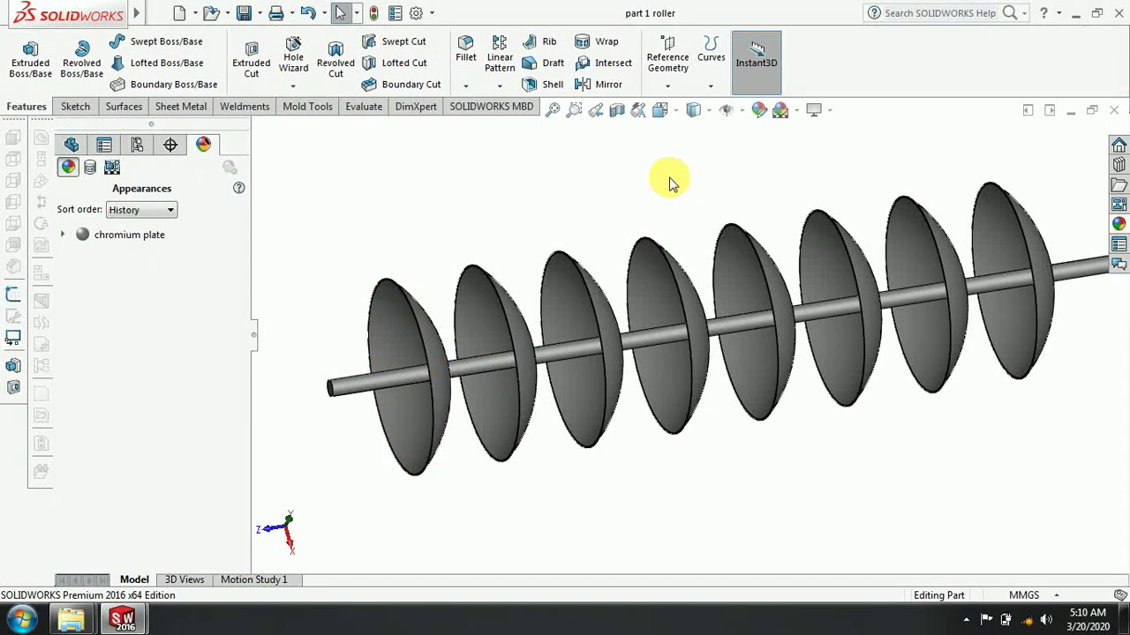
click(159, 14)
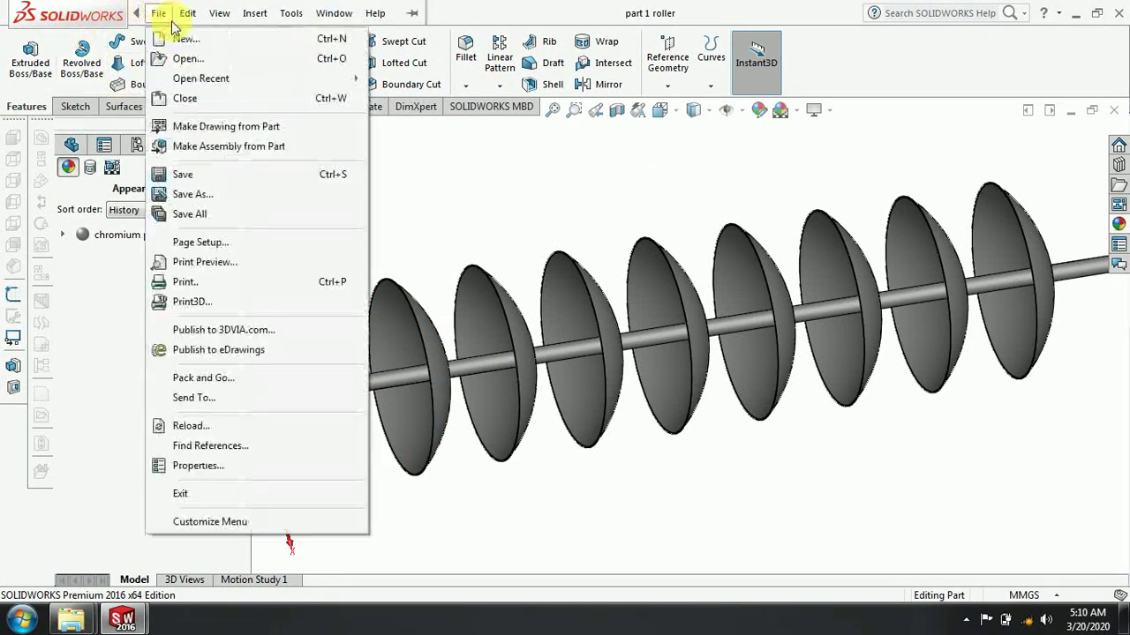
Step: Create a new part with a Plain White background scene
click(172, 21)
click(157, 16)
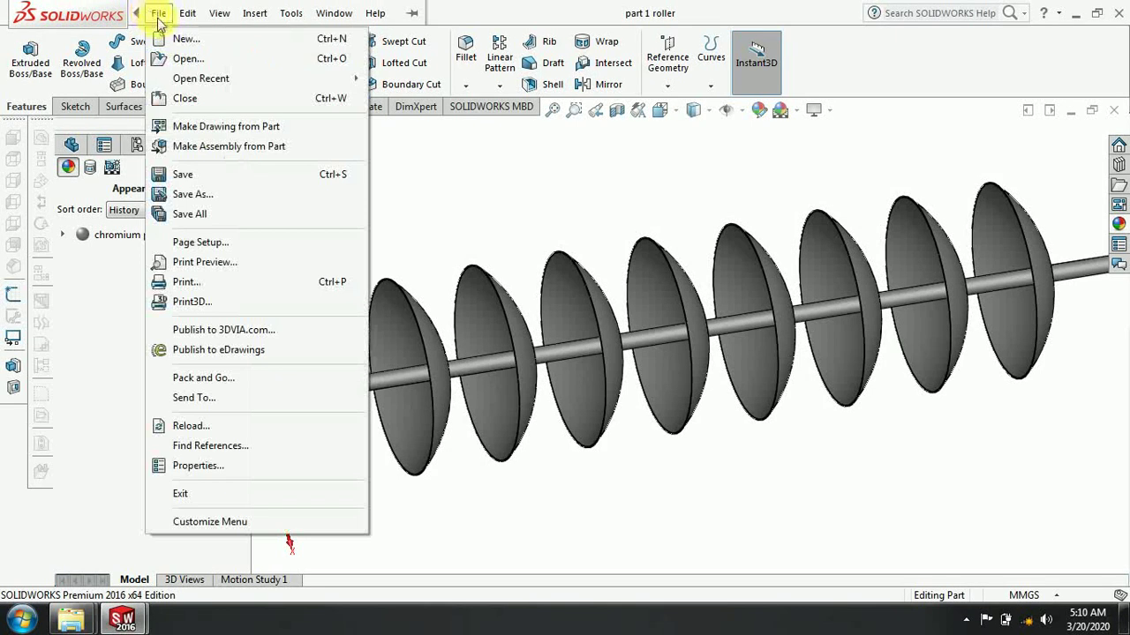
click(168, 40)
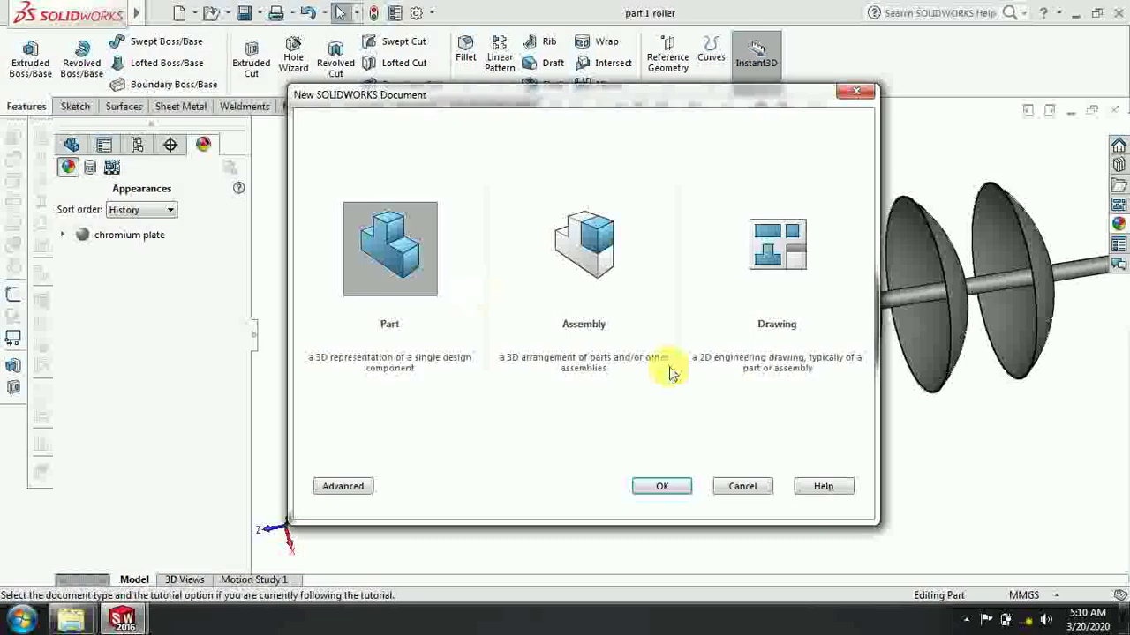
click(666, 488)
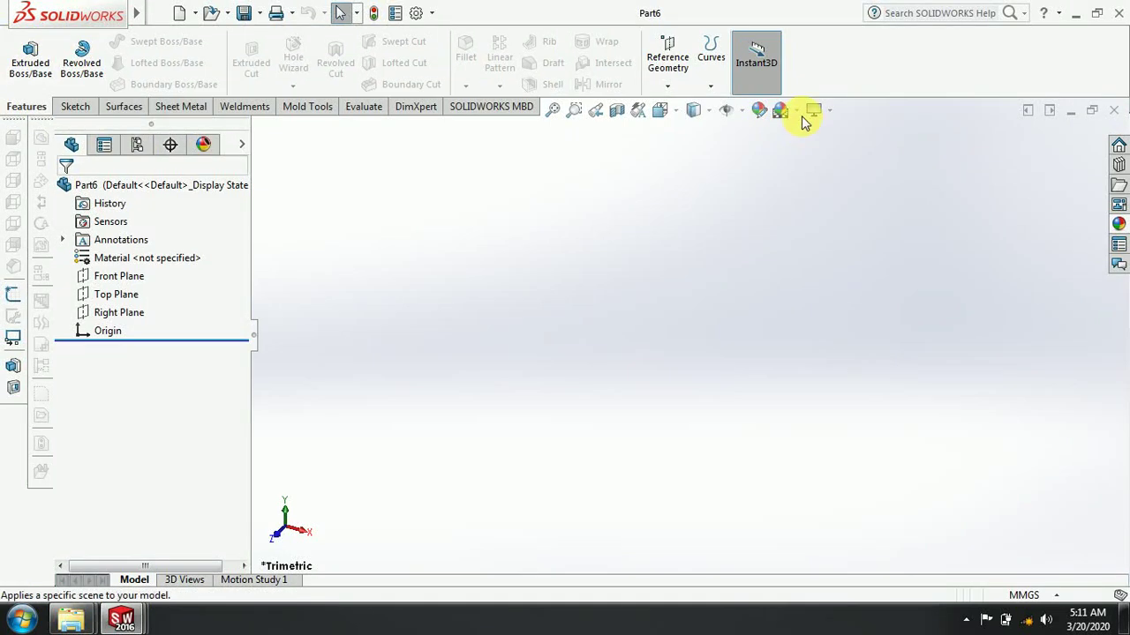
click(801, 114)
click(805, 151)
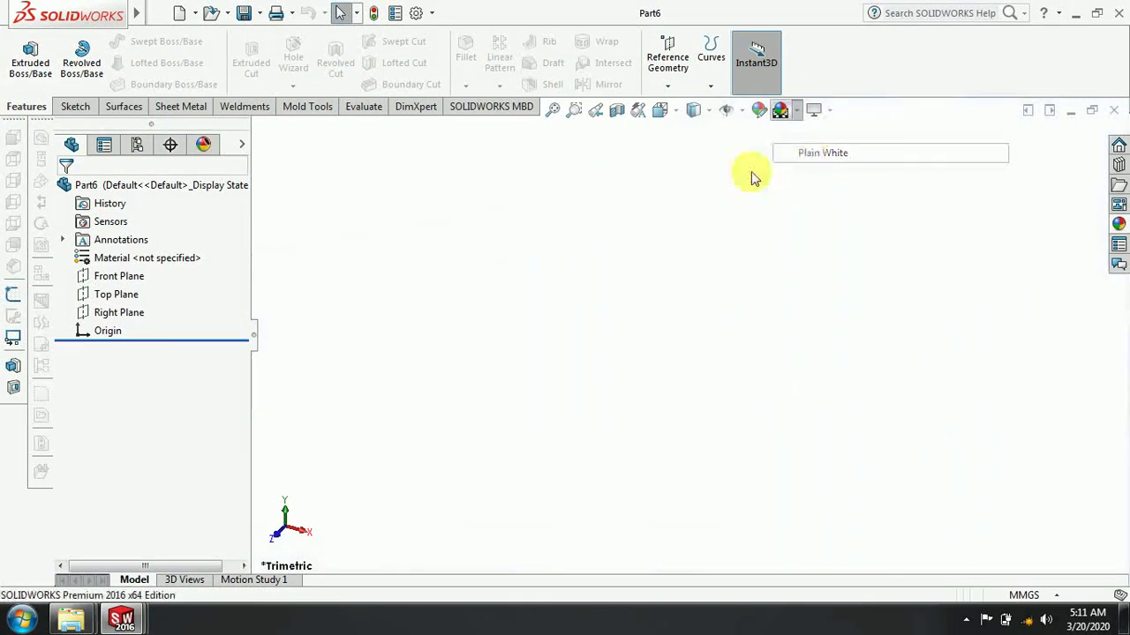
Step: In a 3D sketch on the Top Plane, draw a center rectangle about the origin
click(71, 106)
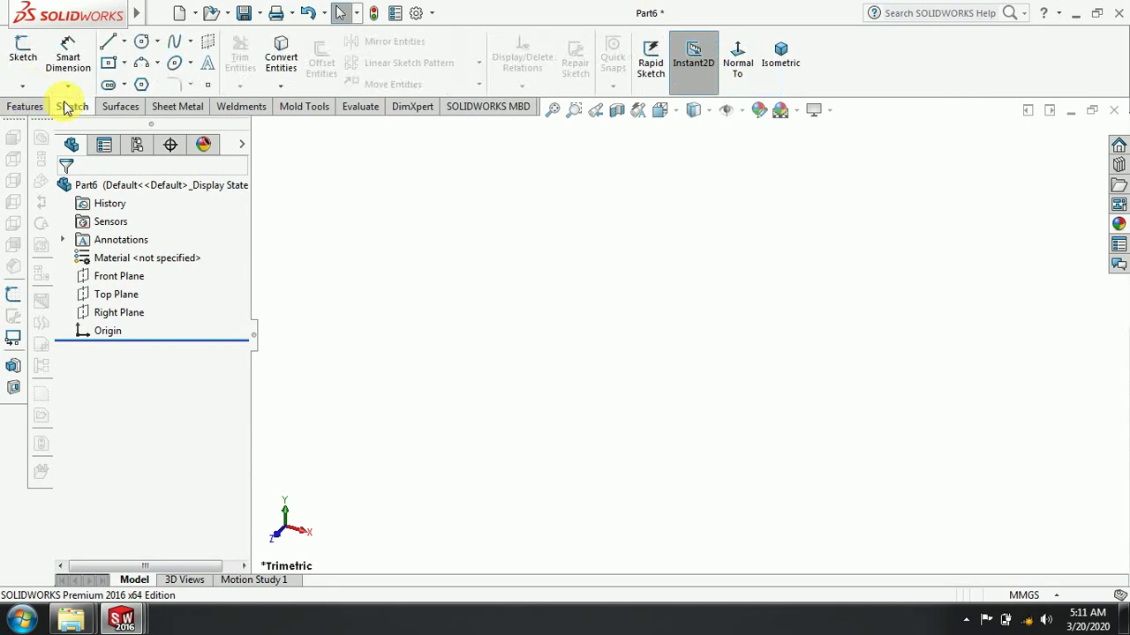
click(27, 88)
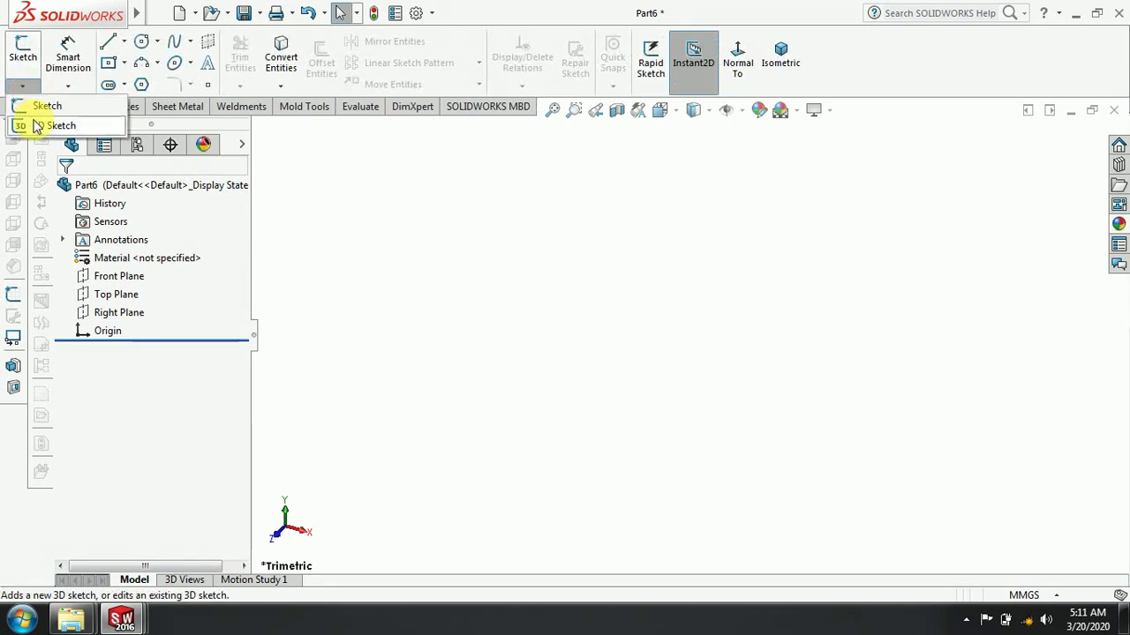
click(37, 128)
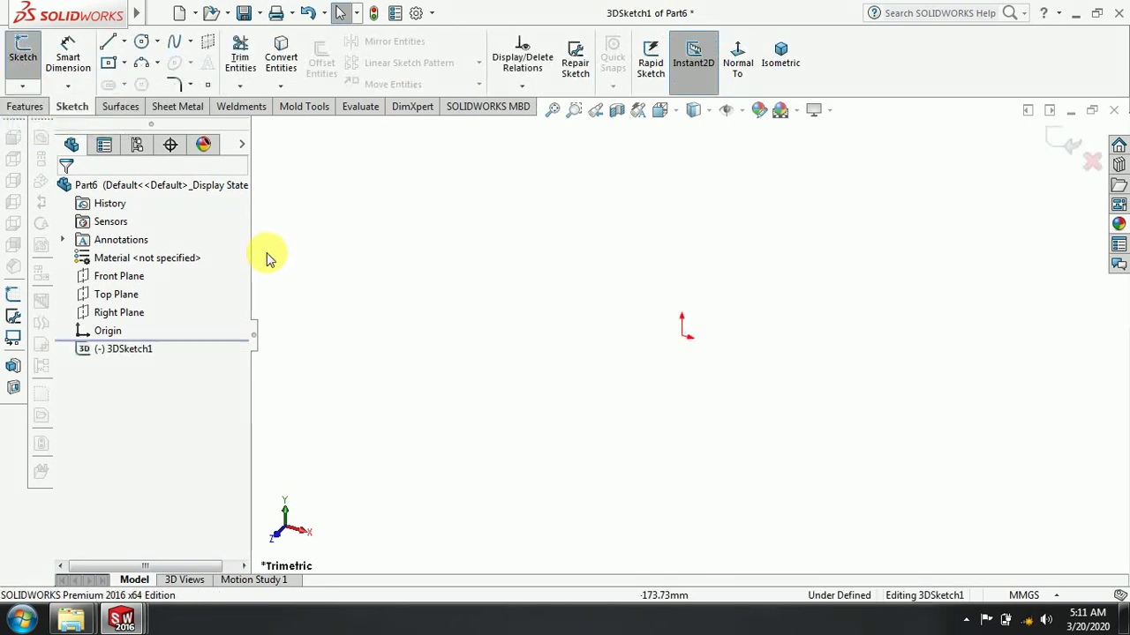
click(108, 300)
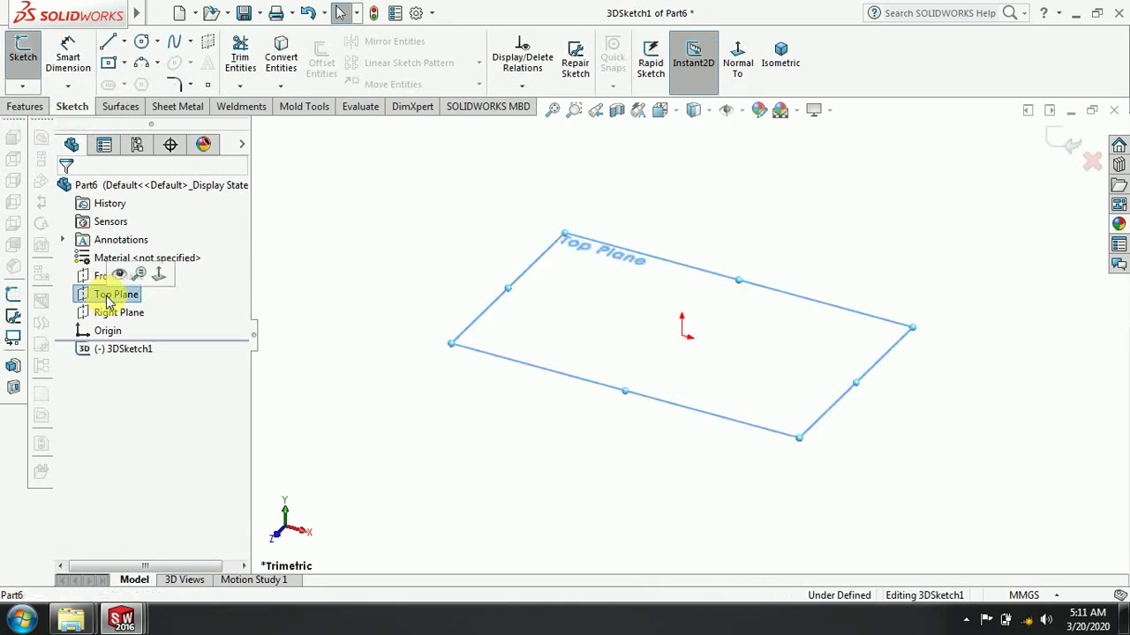
click(740, 48)
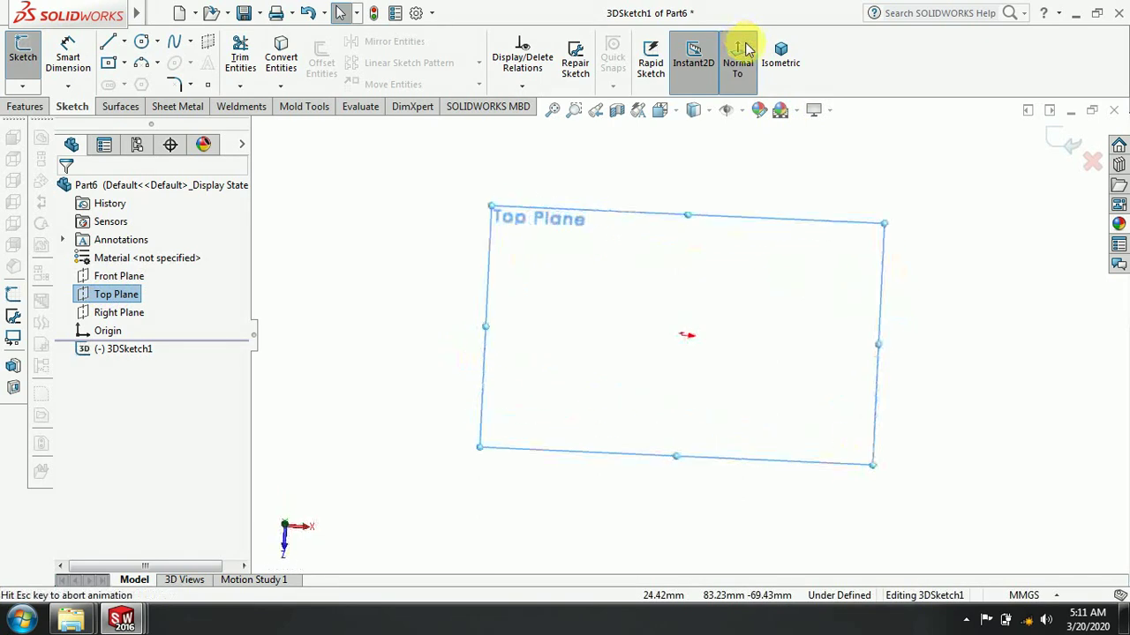
click(108, 61)
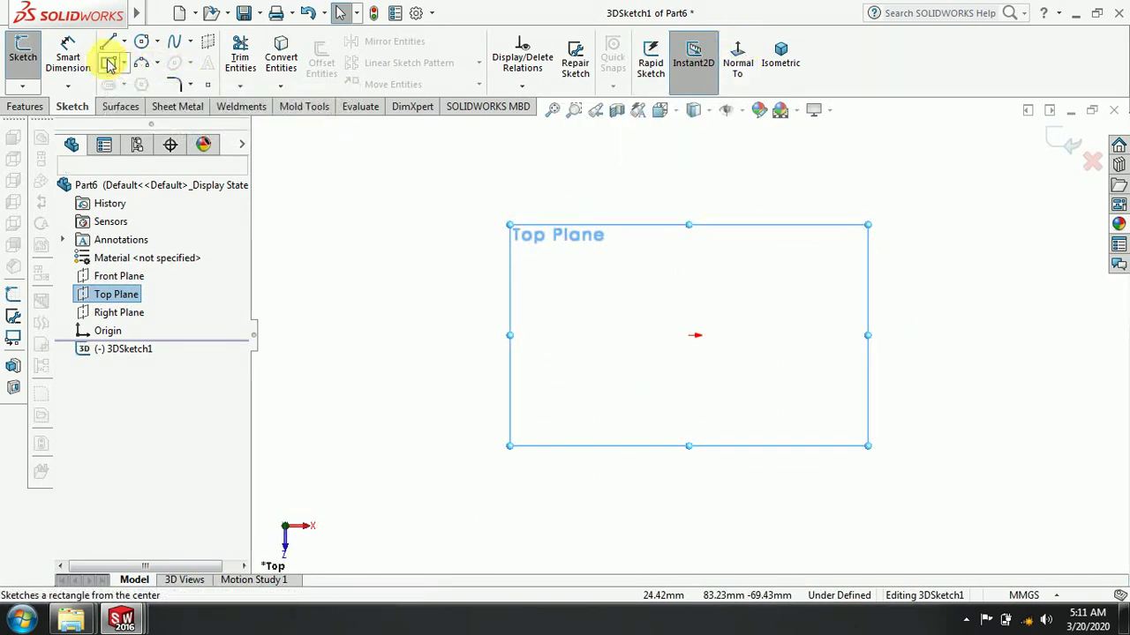
click(688, 335)
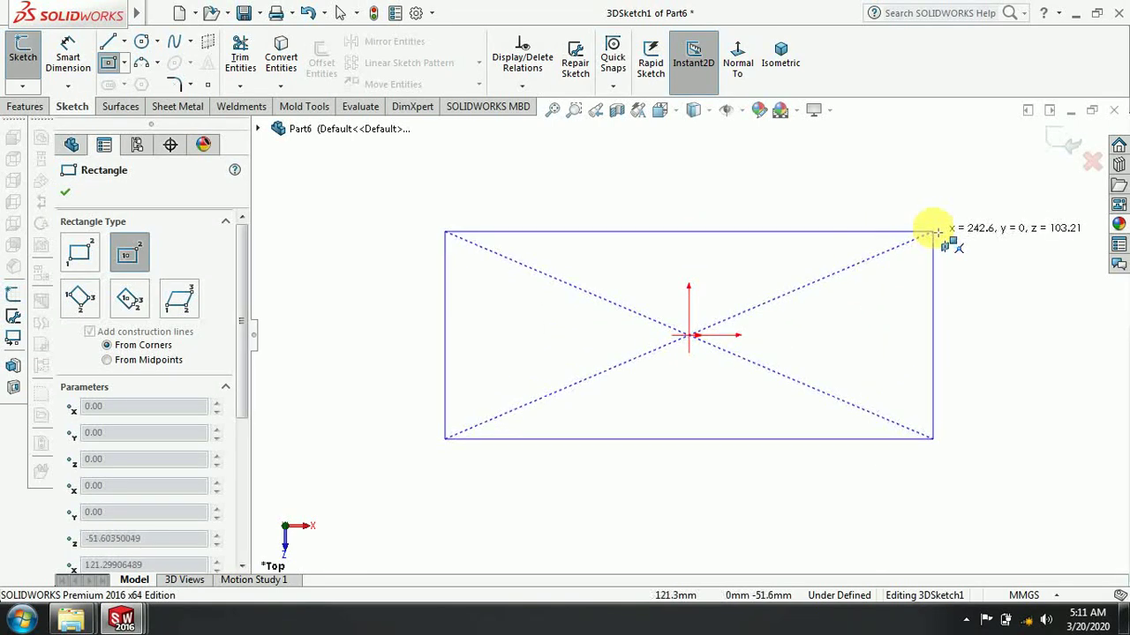
click(935, 231)
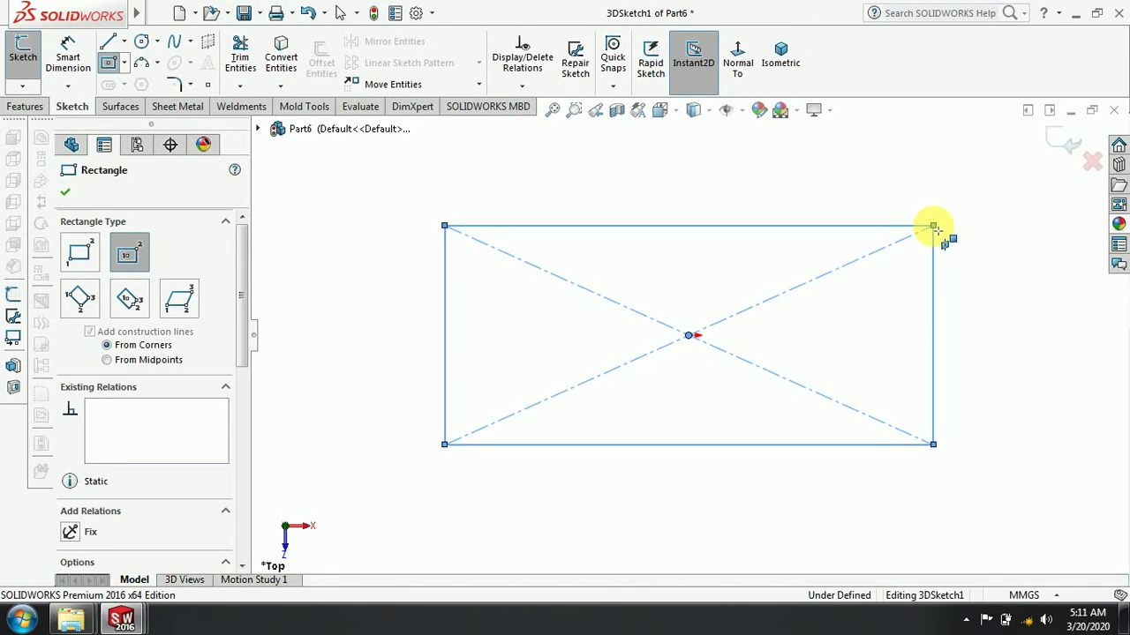
click(68, 58)
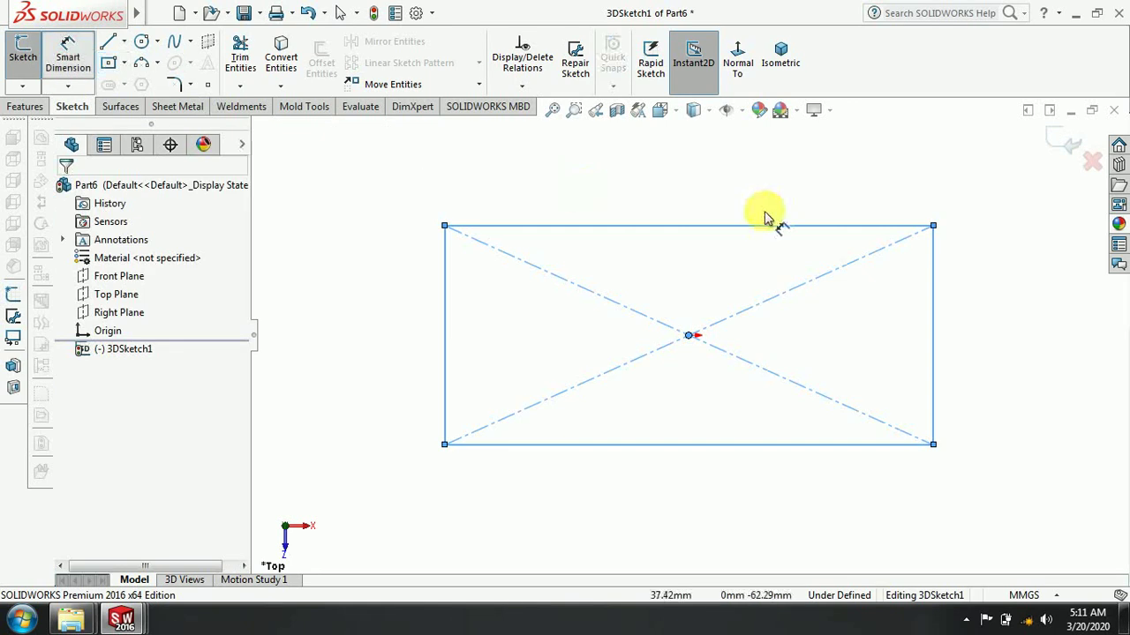
Step: Dimension the rectangle's top edge to 465 mm and left edge to 200 mm
click(631, 228)
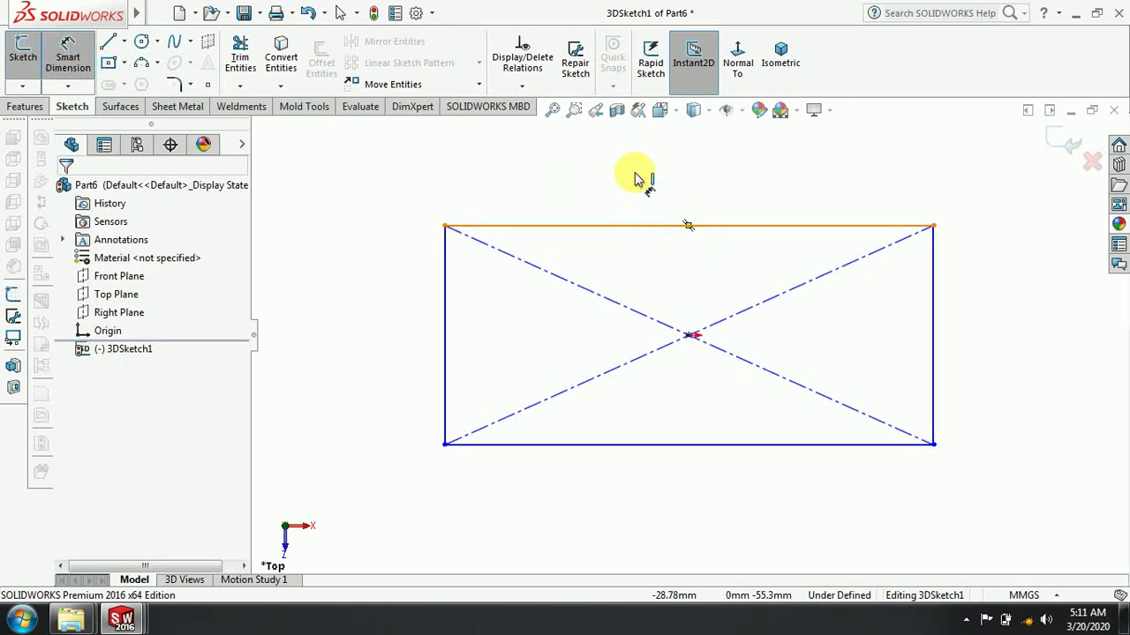
click(634, 177)
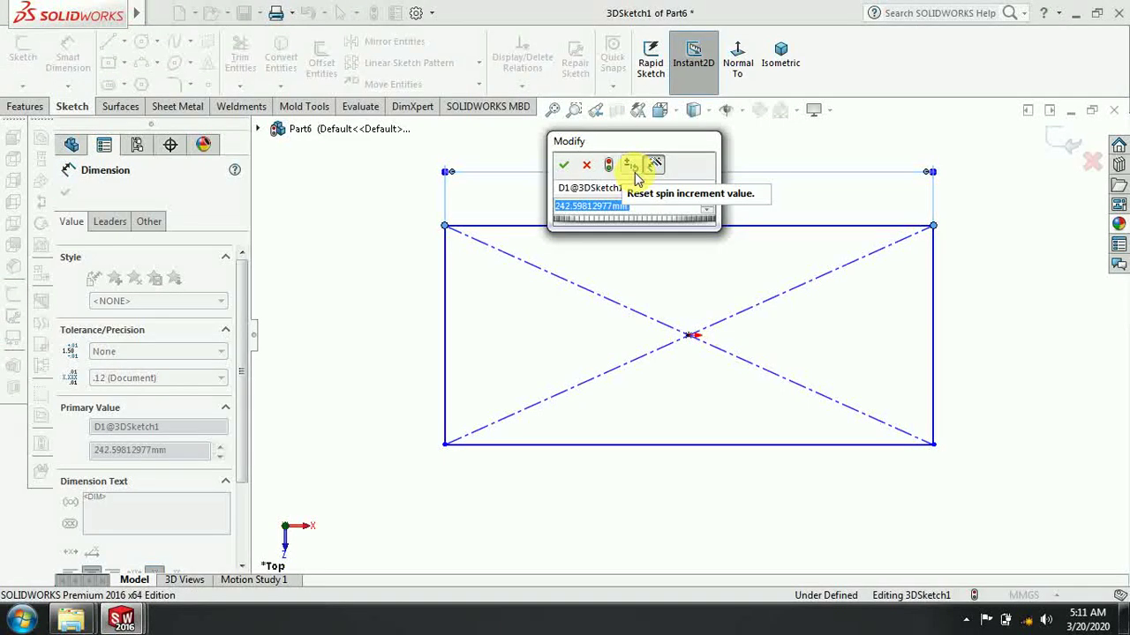
text(465)
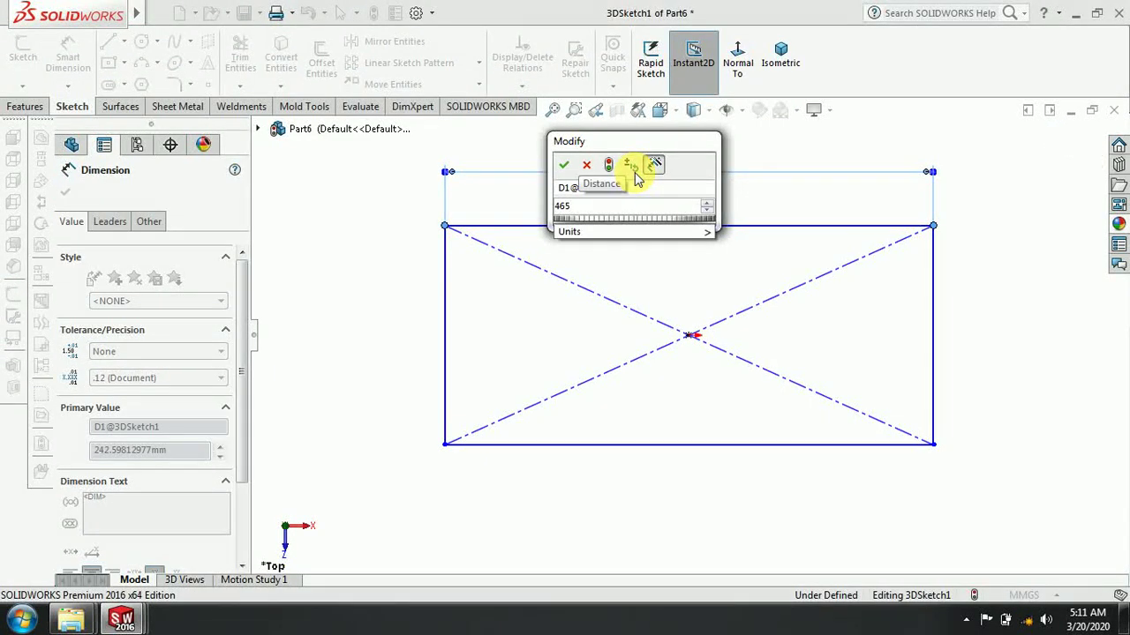
key(Return)
scroll(694, 327, up, 3)
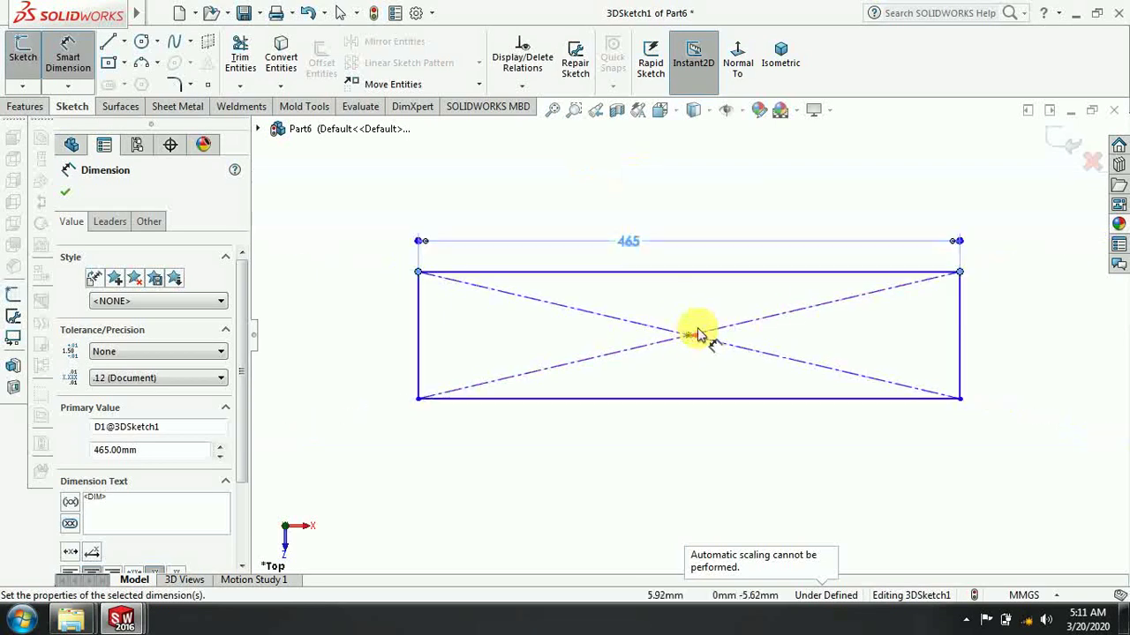
click(418, 300)
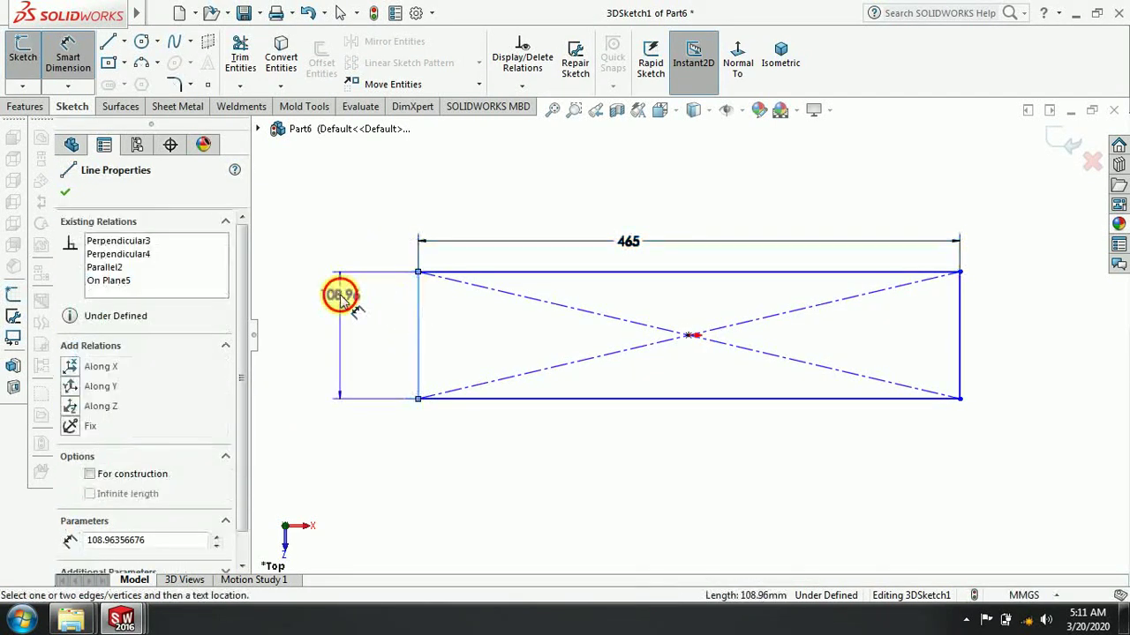
click(344, 300)
text(200)
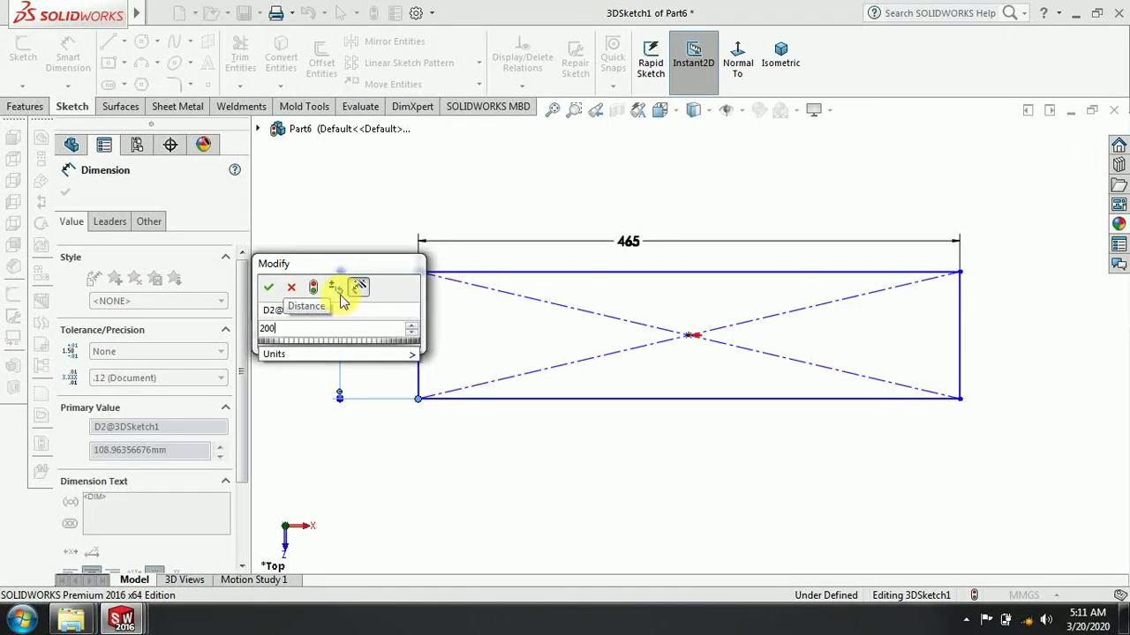
key(Return)
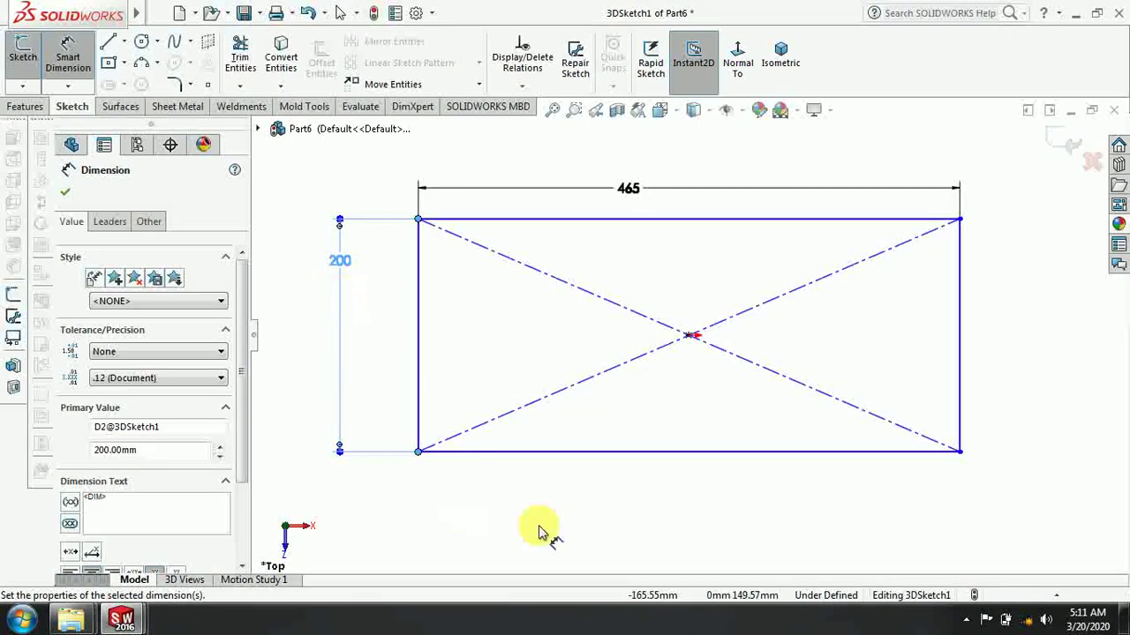
click(569, 549)
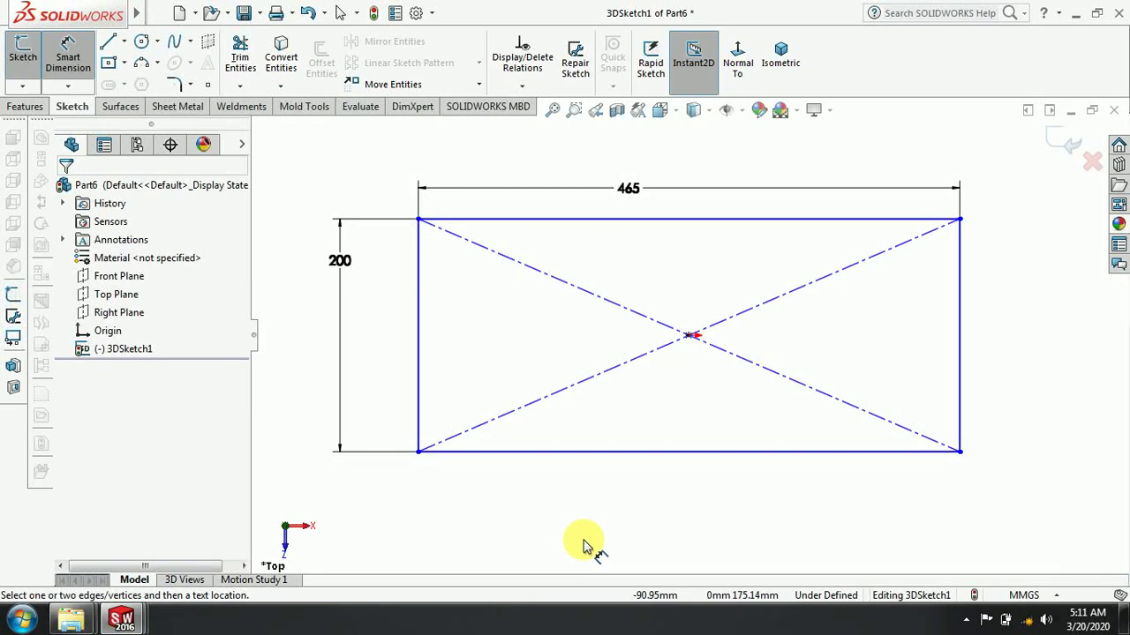
Step: Tilt the view into 3D and exit the 3D sketch
mouse_move(626, 517)
middle_down()
mouse_move(638, 441)
mouse_move(670, 410)
mouse_move(626, 365)
mouse_move(661, 361)
mouse_move(649, 344)
middle_up()
click(238, 106)
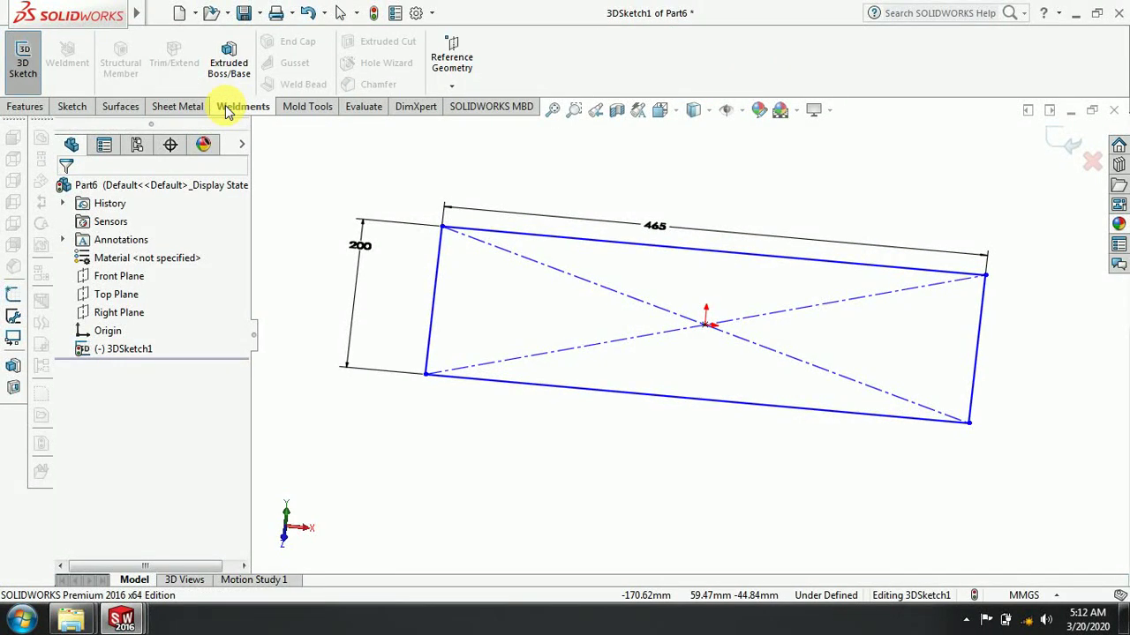
click(1059, 157)
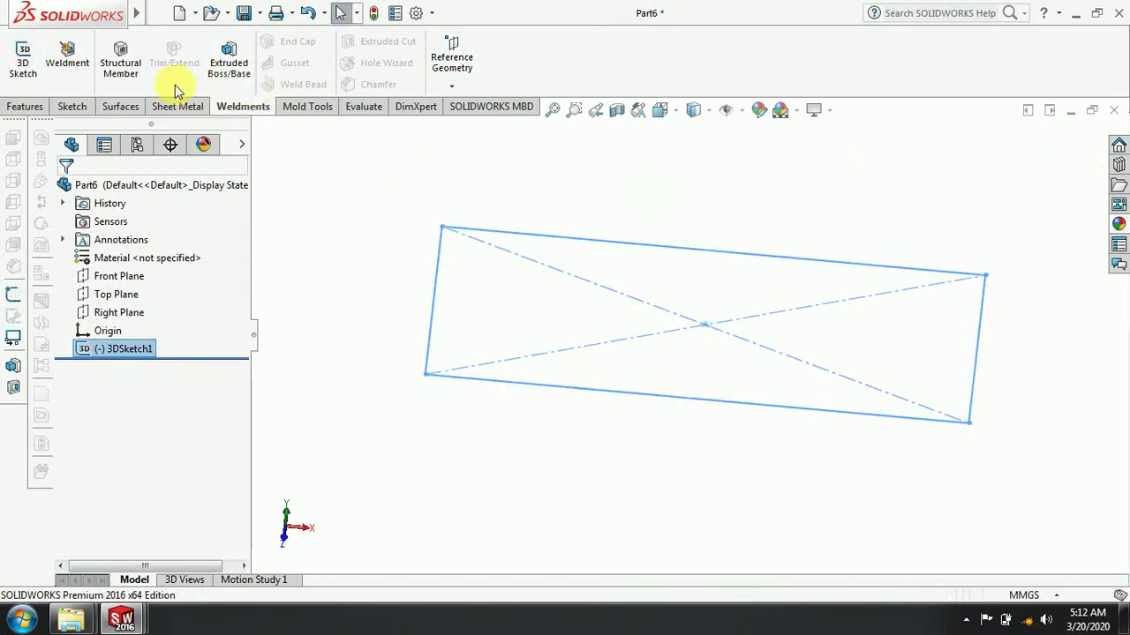
click(129, 76)
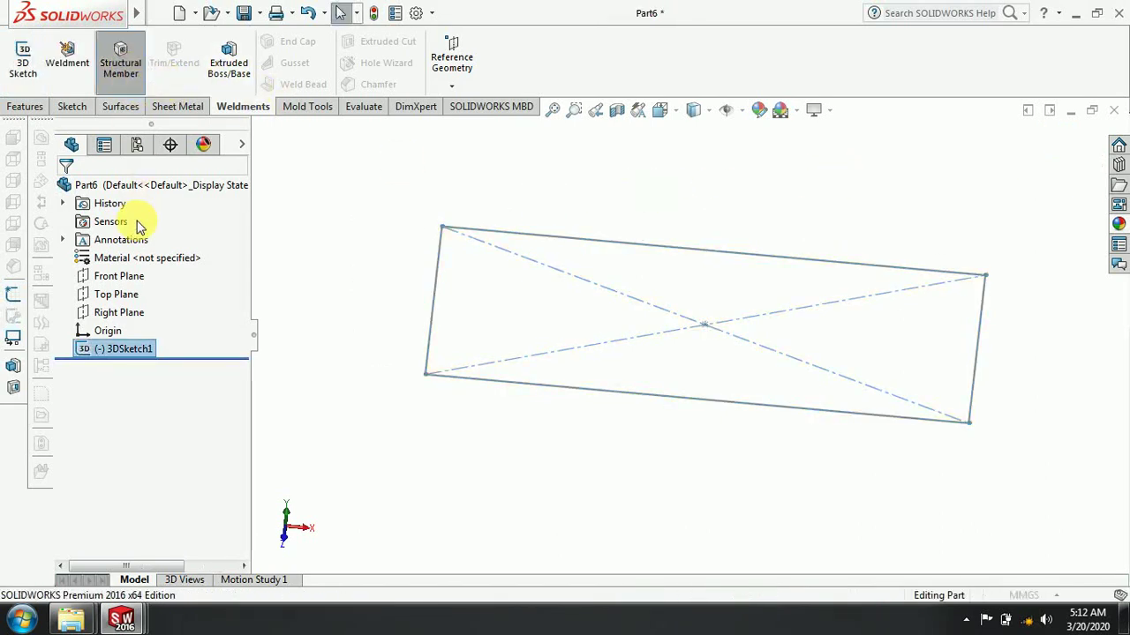
Step: Select the top and right rectangle edges as the 20x20x3 angle-iron member path
click(91, 425)
click(518, 236)
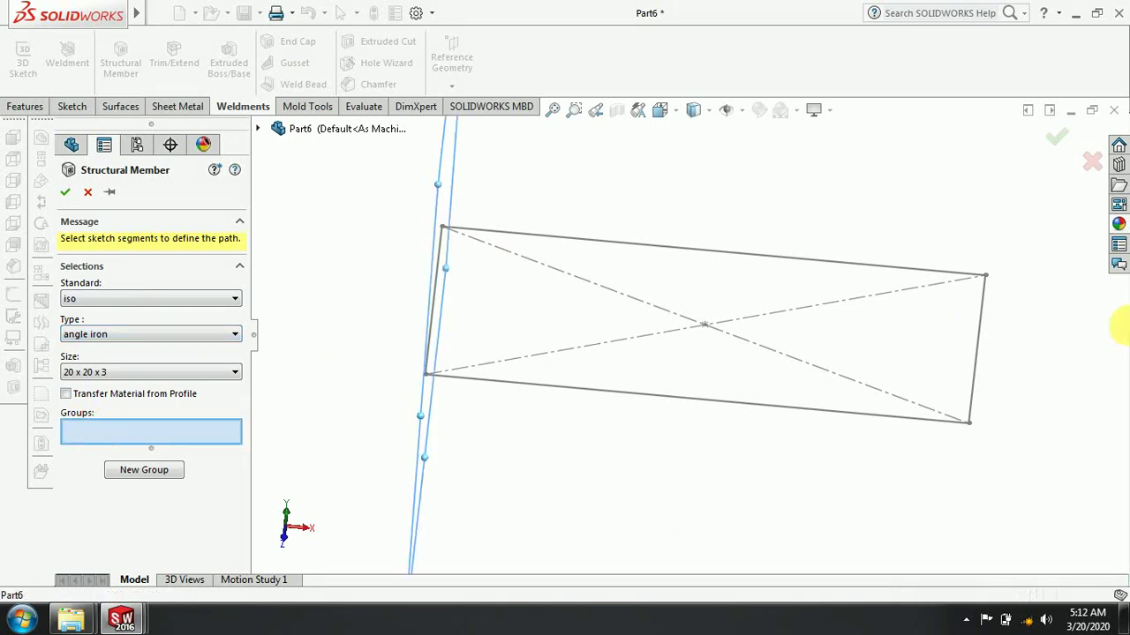
click(985, 314)
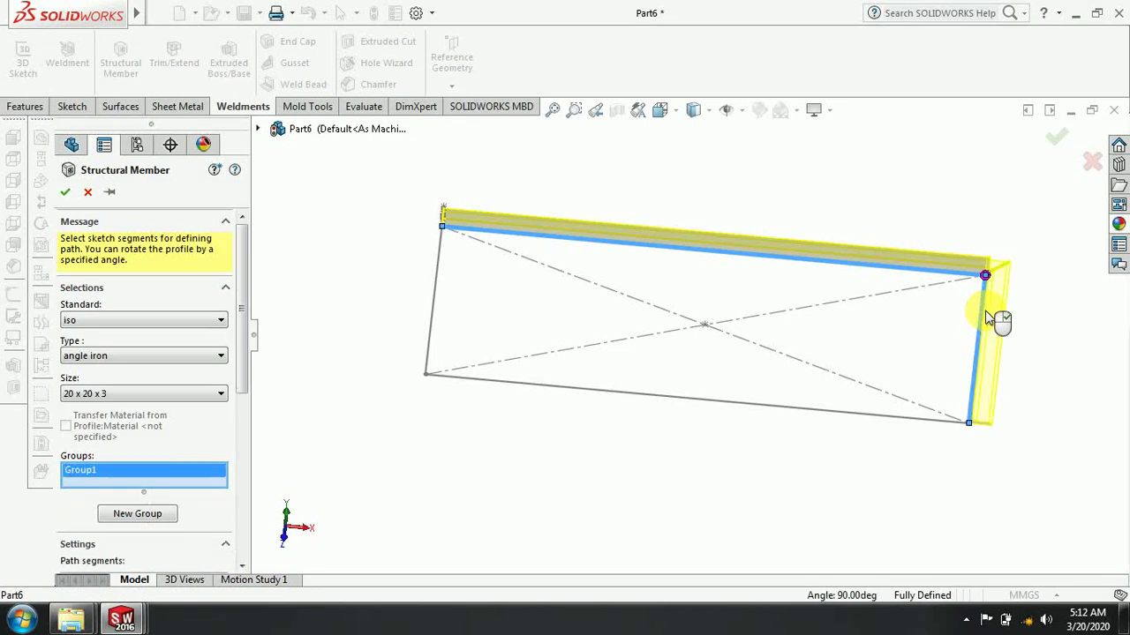
scroll(913, 328, down, 2)
scroll(894, 348, down, 2)
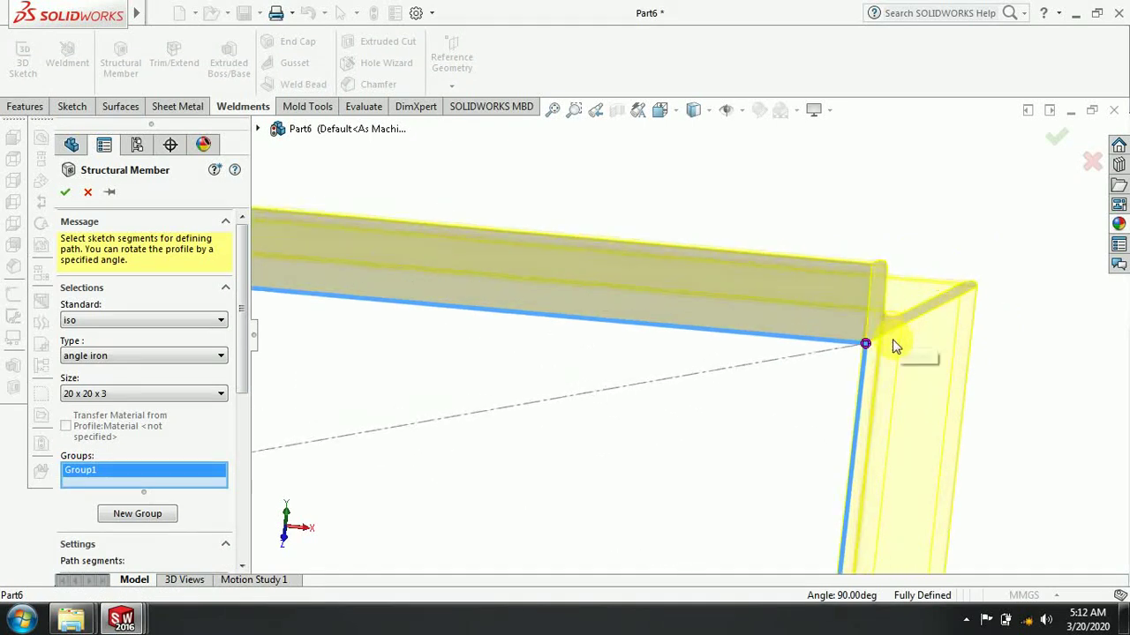
scroll(892, 340, up, 3)
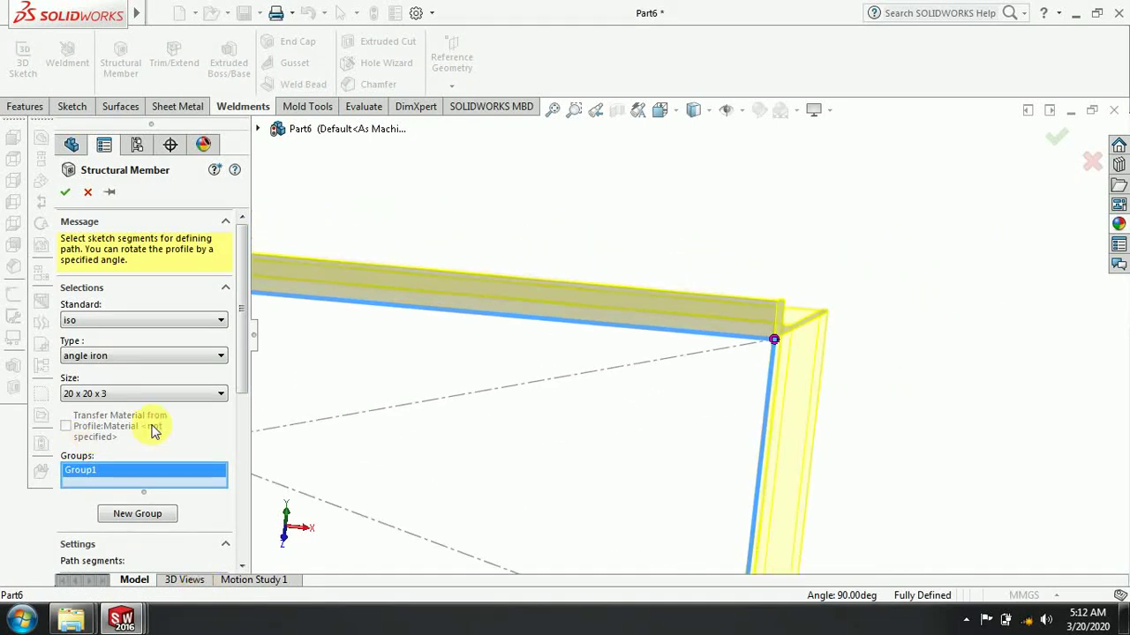
drag(246, 361, 249, 543)
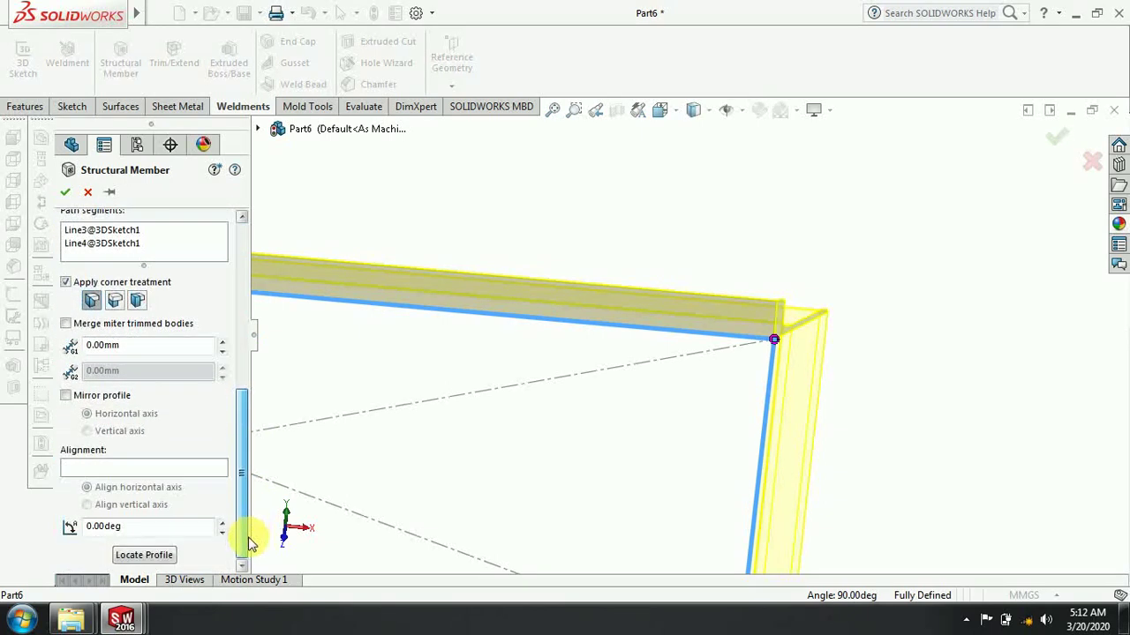
Step: Mirror the angle-iron profile and inspect the resulting frame corner
click(66, 400)
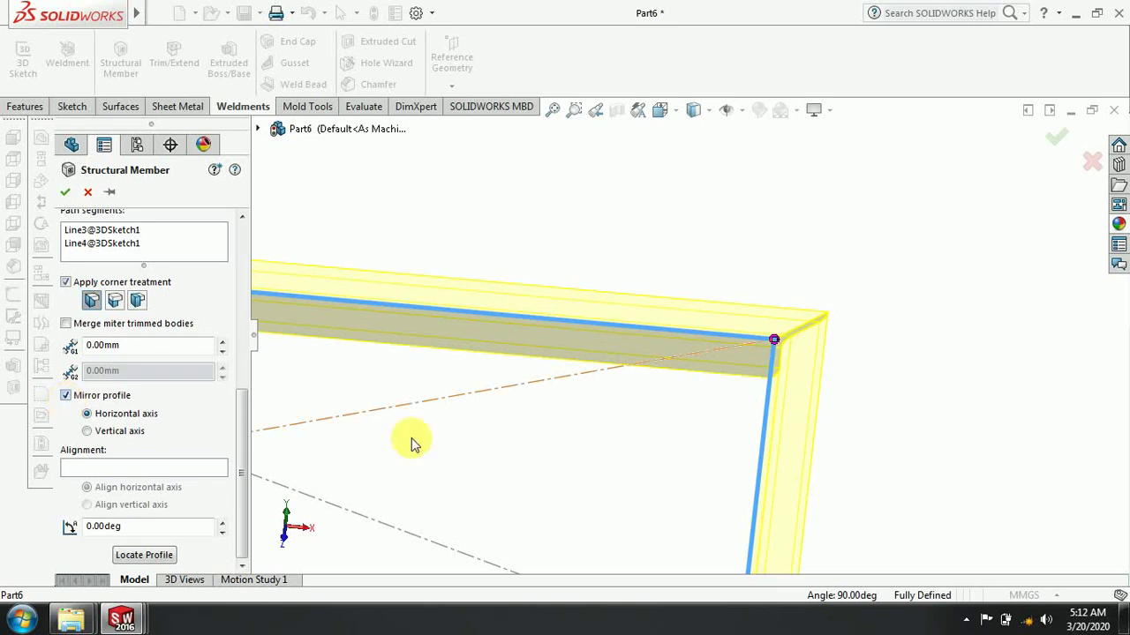
scroll(521, 432, up, 2)
scroll(543, 439, up, 2)
scroll(329, 308, down, 2)
scroll(391, 323, down, 2)
scroll(454, 295, down, 1)
scroll(697, 336, up, 5)
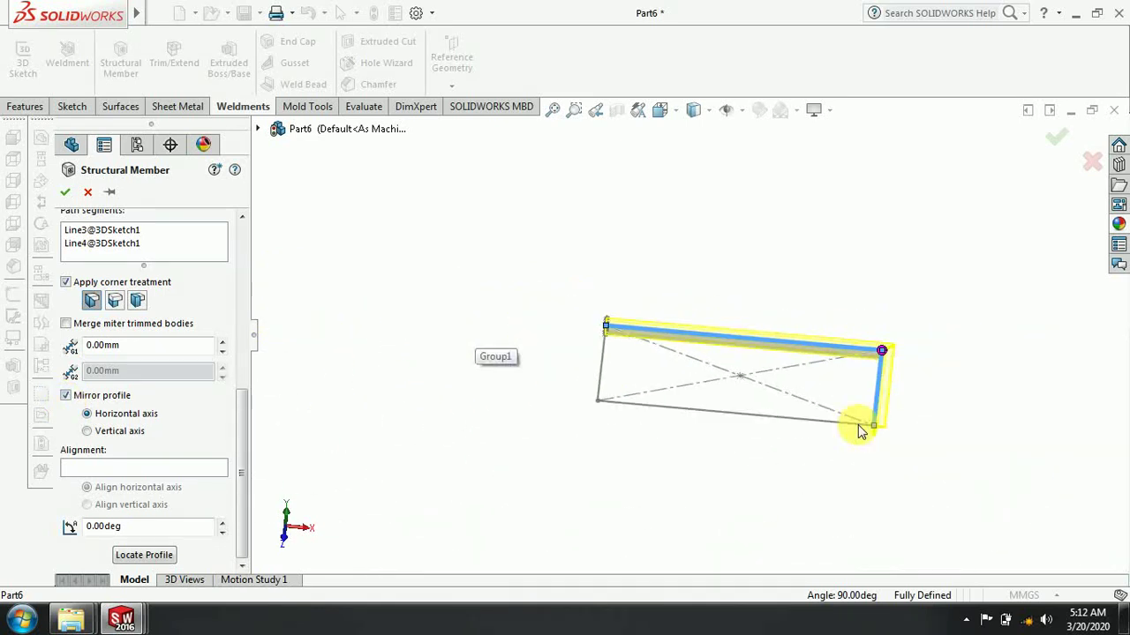
mouse_move(948, 444)
middle_down()
mouse_move(839, 433)
mouse_move(760, 346)
middle_up()
scroll(760, 346, down, 2)
scroll(688, 322, down, 2)
mouse_move(548, 312)
middle_down()
mouse_move(574, 366)
mouse_move(597, 321)
mouse_move(920, 350)
middle_up()
mouse_move(968, 514)
middle_down()
mouse_move(993, 494)
mouse_move(1057, 525)
mouse_move(1050, 516)
middle_up()
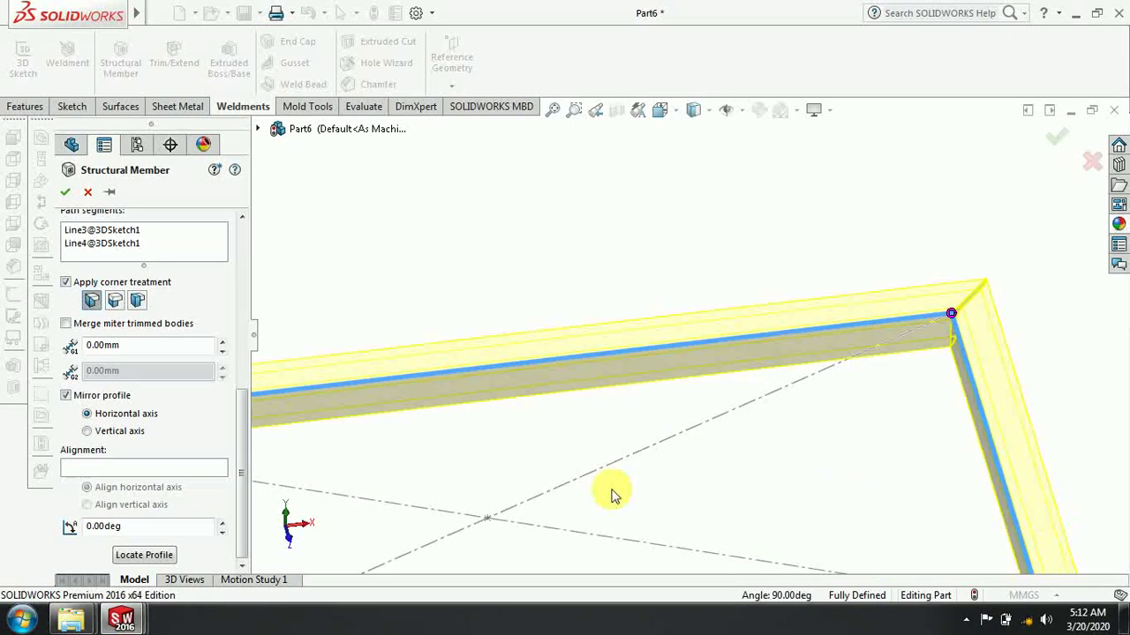
Step: Try vertical and horizontal profile mirroring, then discard the trial member
click(88, 432)
scroll(467, 491, up, 2)
scroll(467, 495, up, 2)
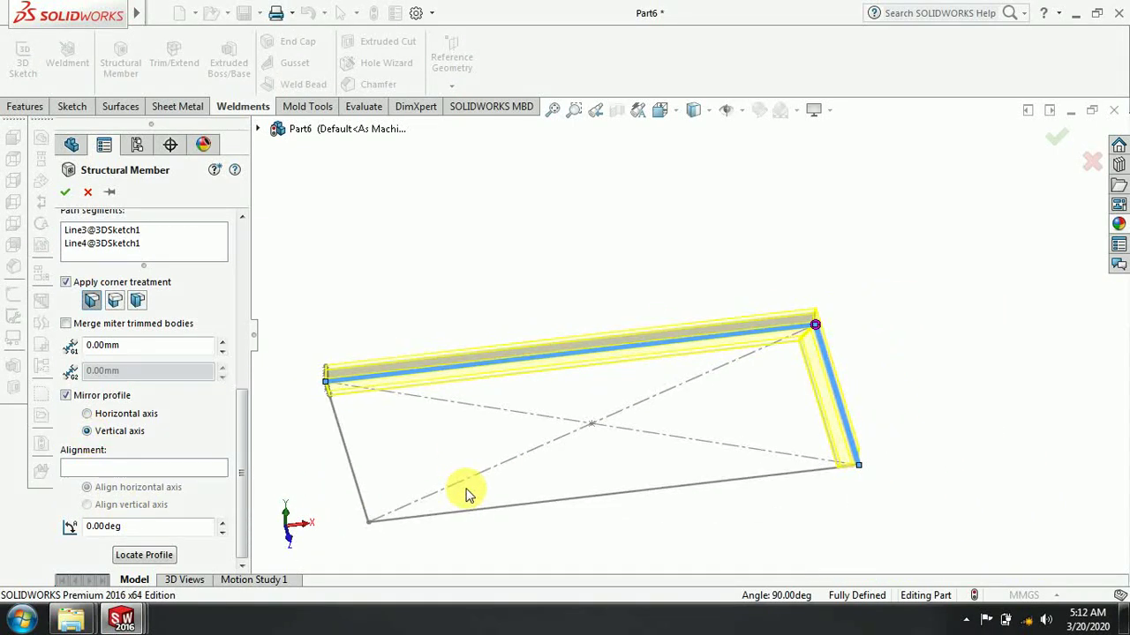
click(66, 397)
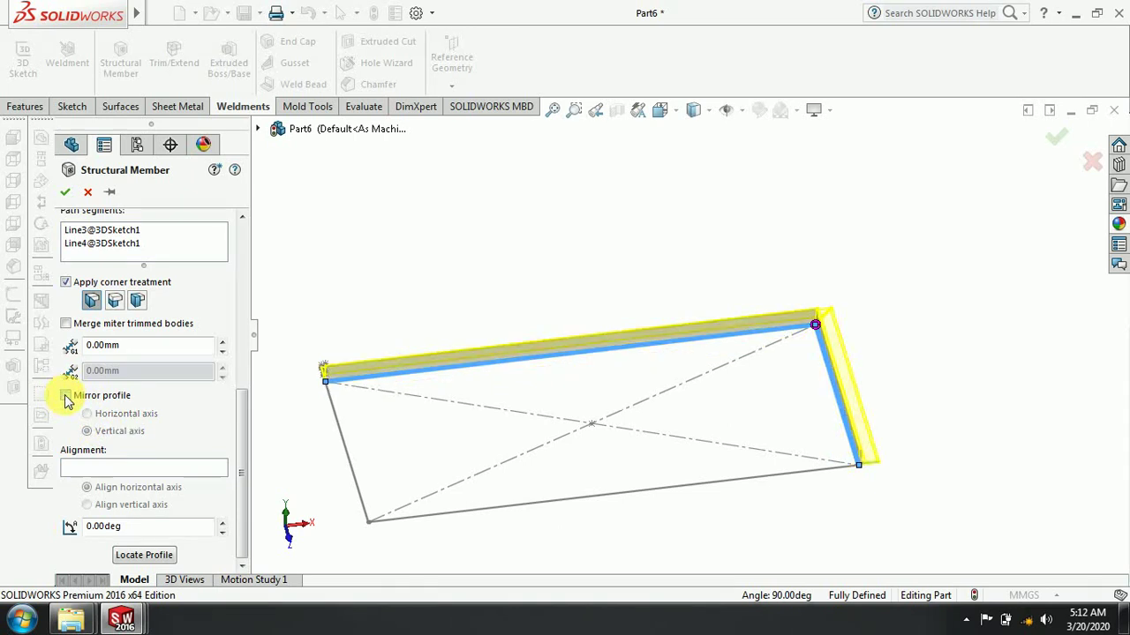
click(66, 398)
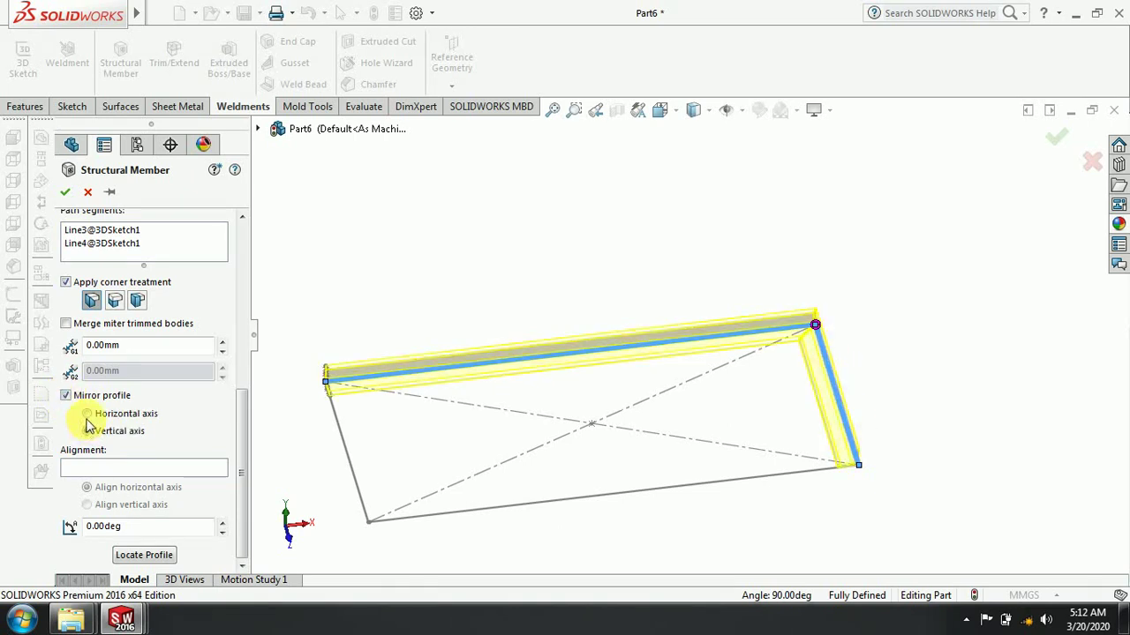
click(88, 420)
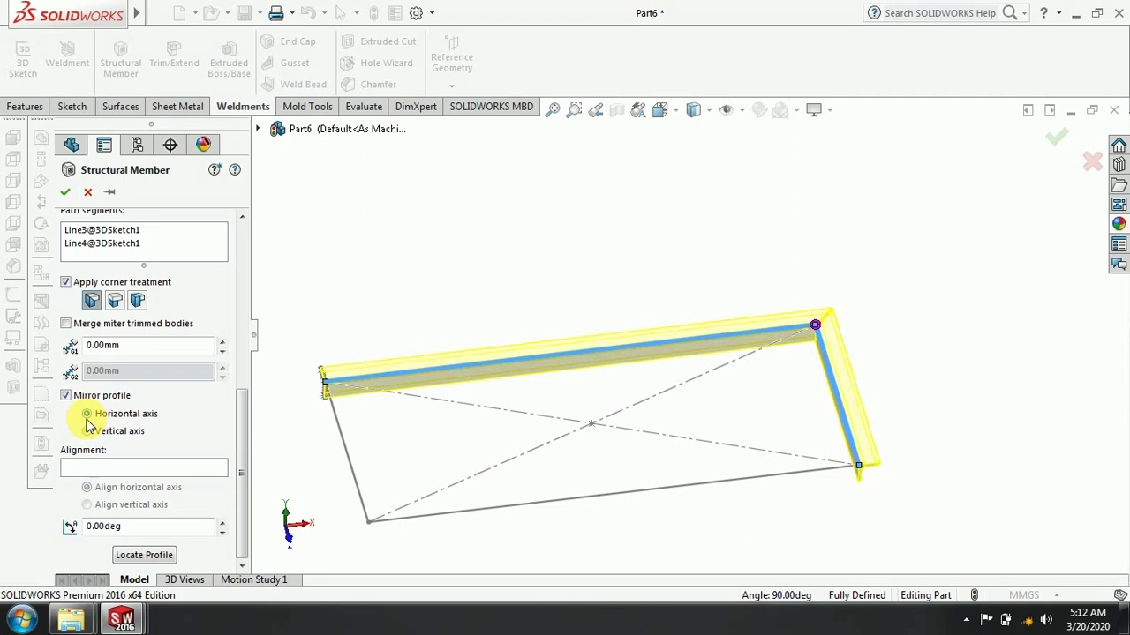
click(66, 192)
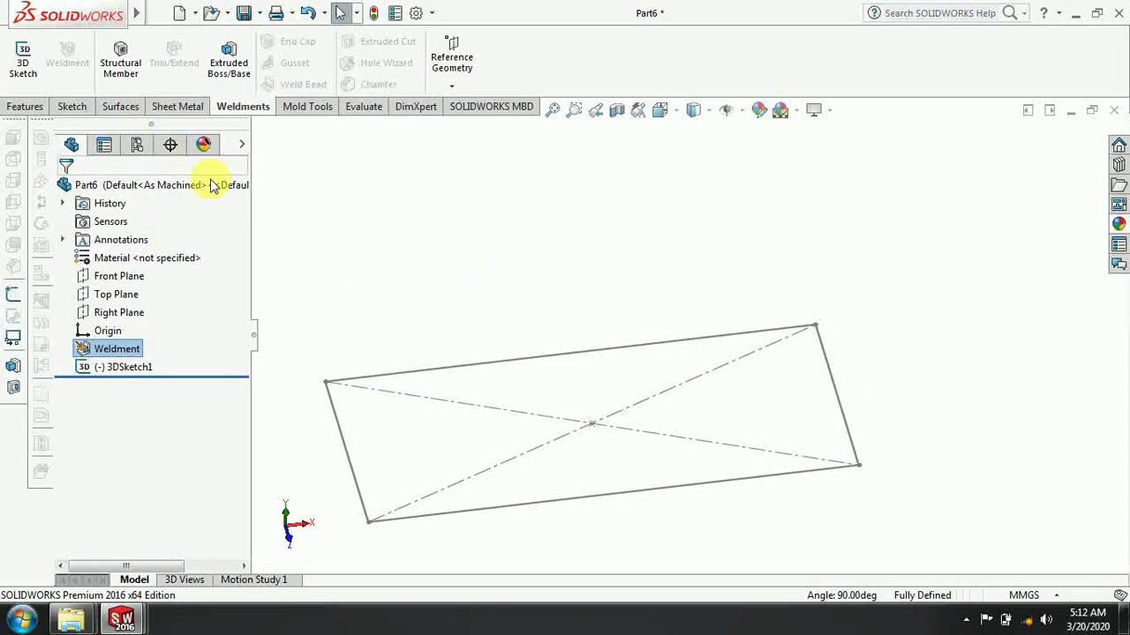
Step: Add the left and top sketch edges to a 20x20x3 angle-iron member group
click(137, 71)
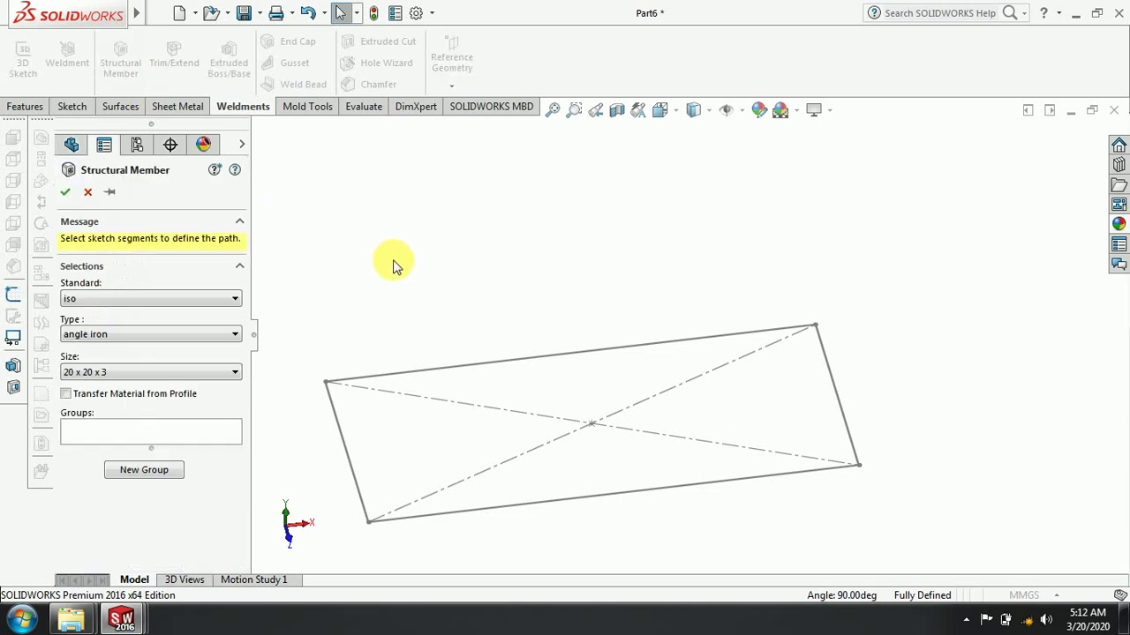
click(344, 409)
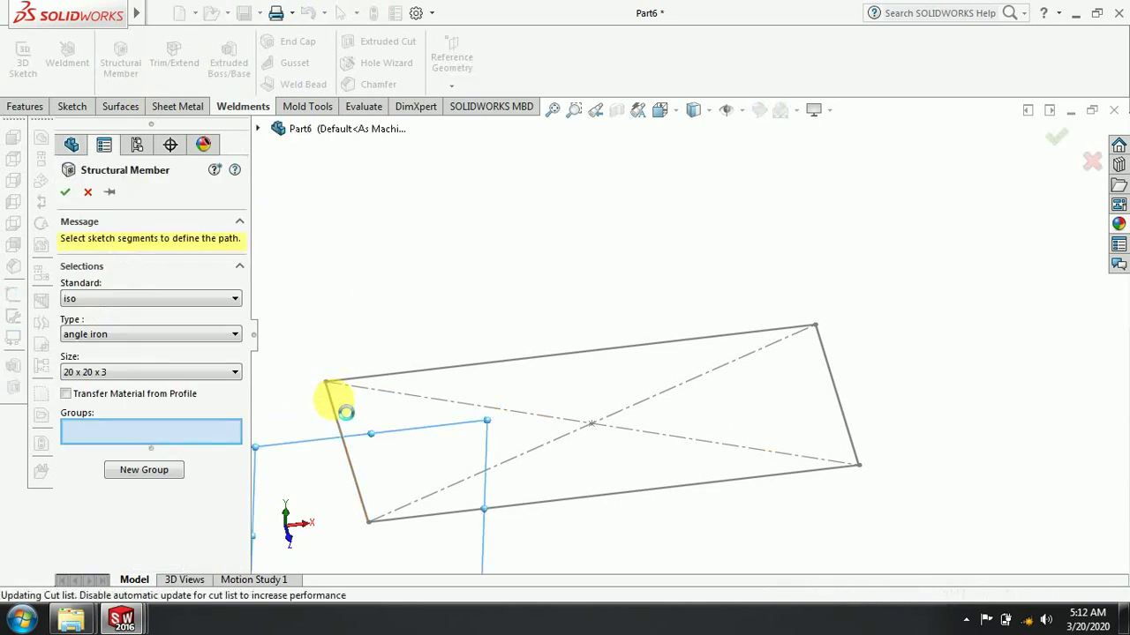
click(336, 406)
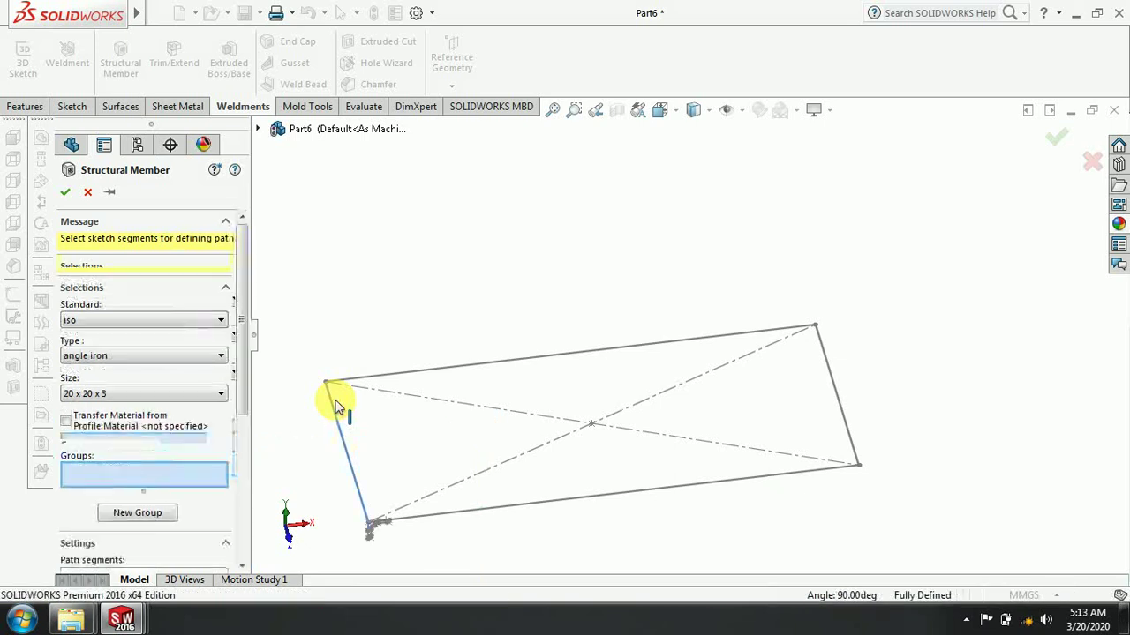
scroll(353, 441, down, 2)
scroll(356, 443, down, 3)
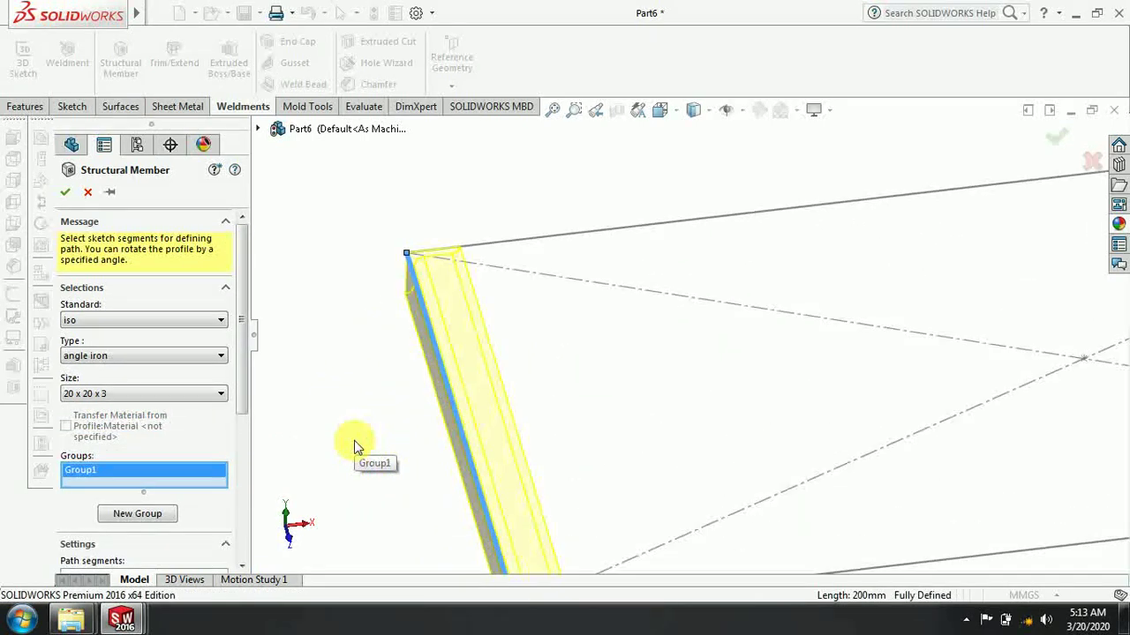
middle_drag(378, 421, 332, 373)
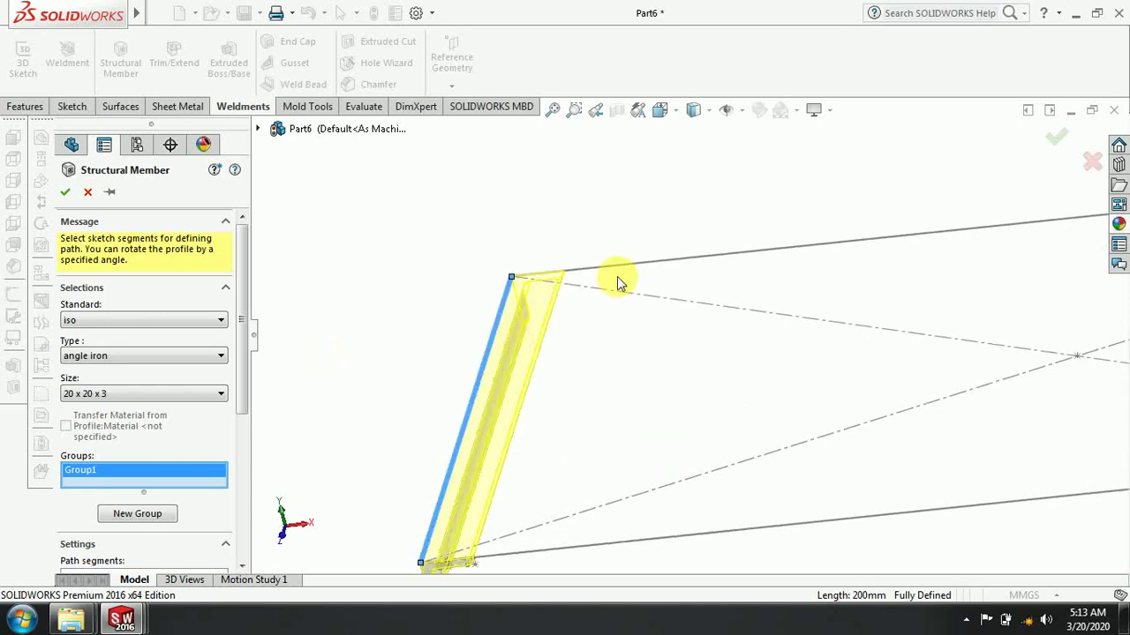
click(641, 269)
scroll(628, 342, down, 3)
scroll(628, 373, up, 3)
scroll(641, 392, up, 2)
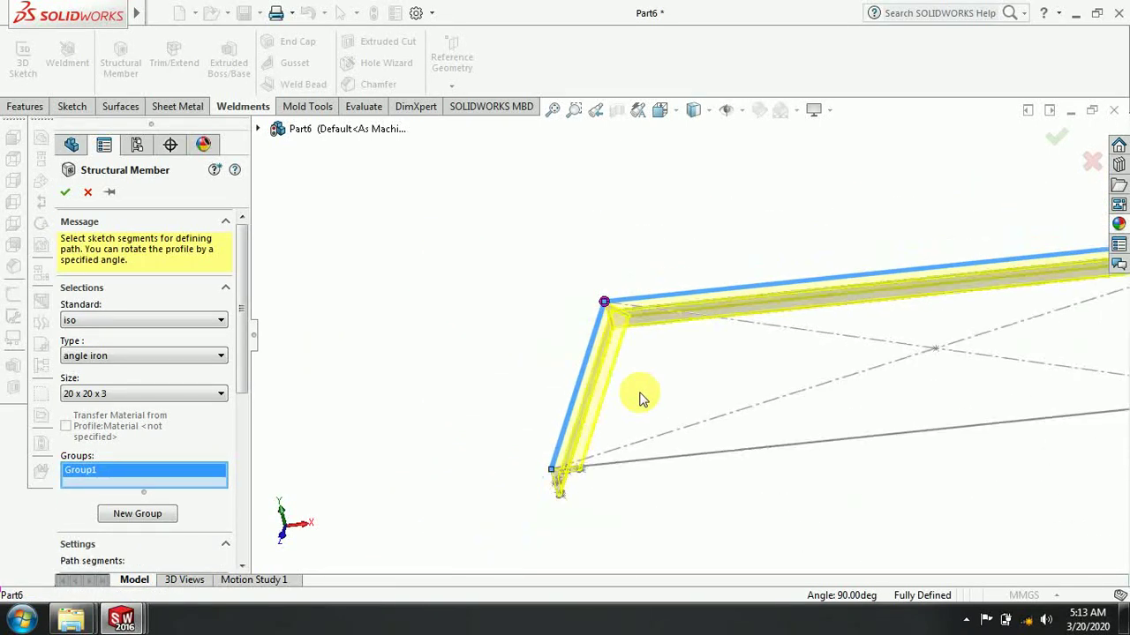
Step: Add the bottom and right edges and create the four-sided angle-iron frame
click(673, 463)
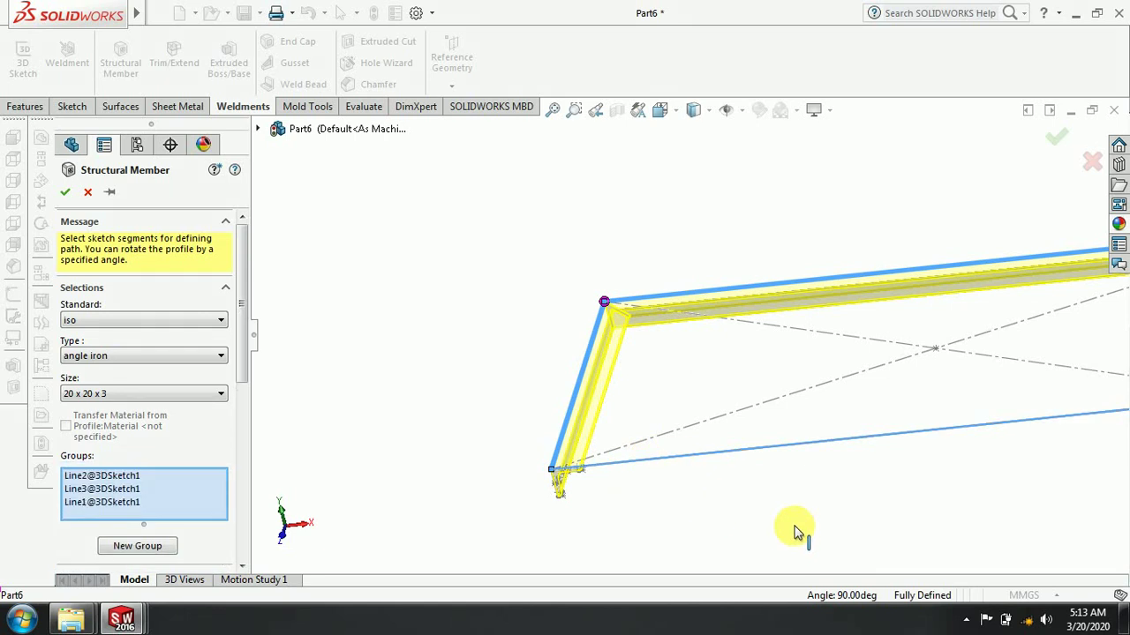
scroll(801, 529, up, 1)
scroll(801, 530, up, 1)
key(f)
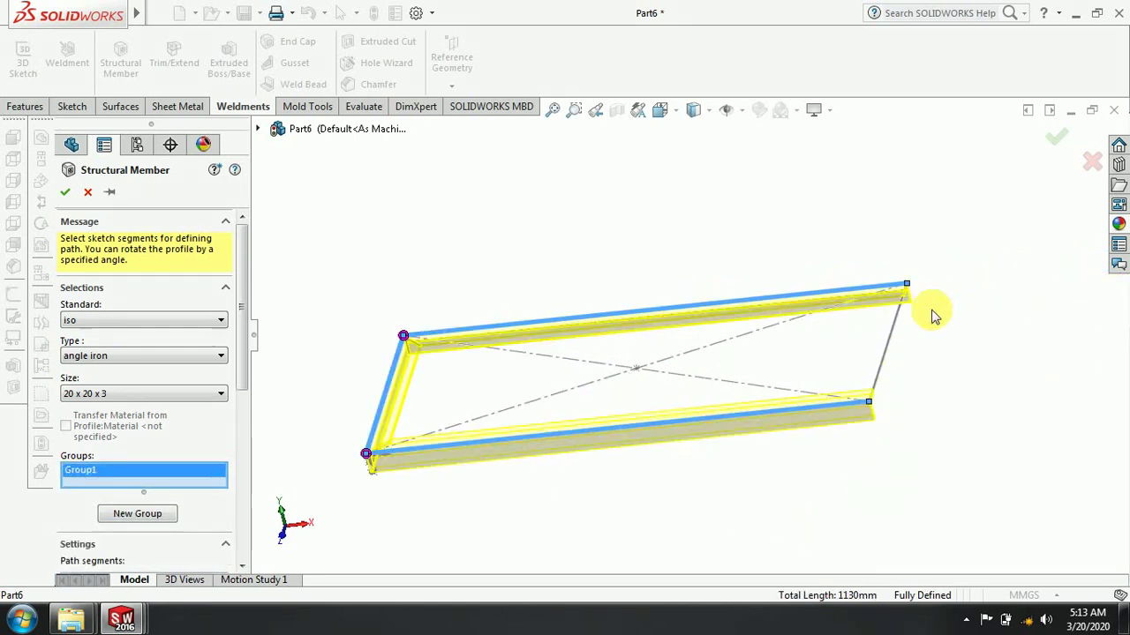
click(892, 336)
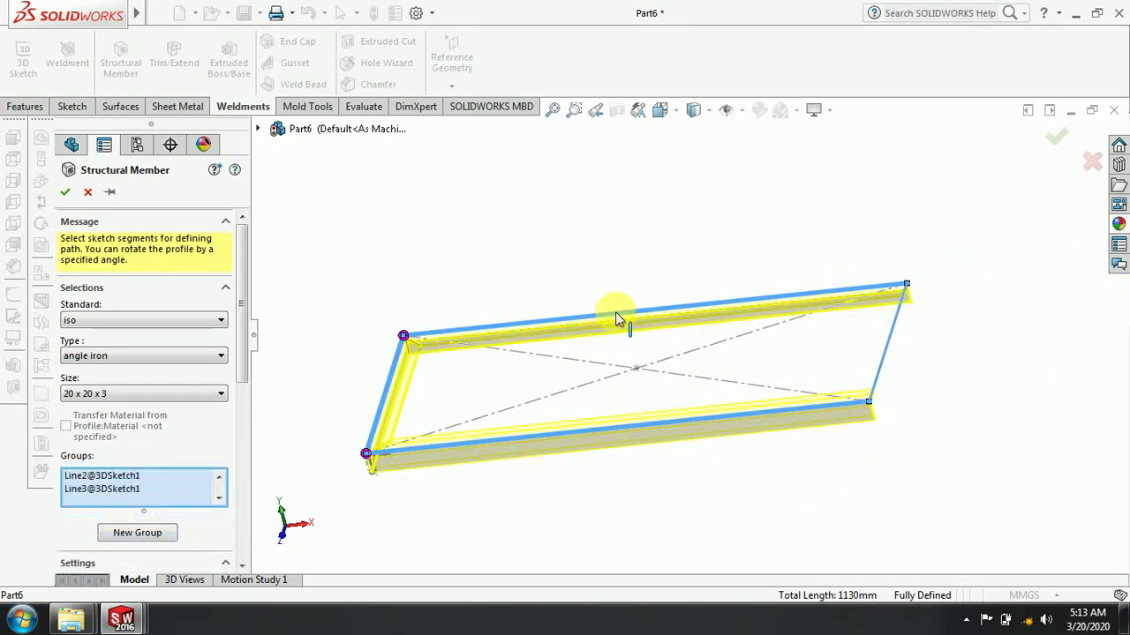
click(65, 193)
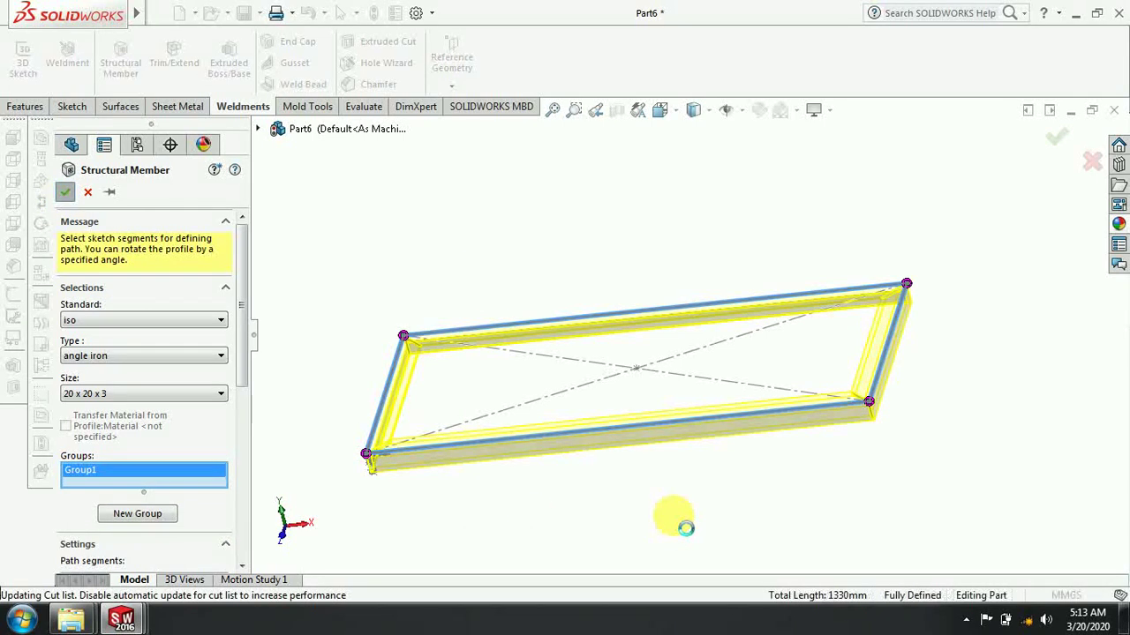
mouse_move(677, 510)
middle_down()
mouse_move(673, 495)
mouse_move(615, 492)
middle_up()
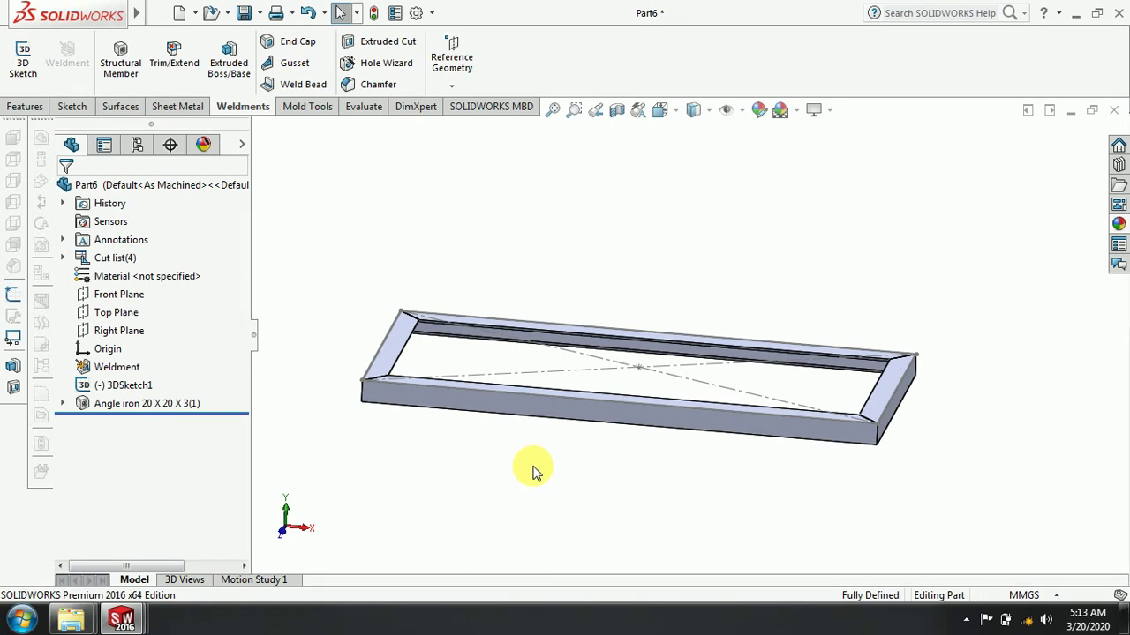
Step: Open a new sketch on the outer face of the right-end angle iron
middle_drag(921, 453, 900, 447)
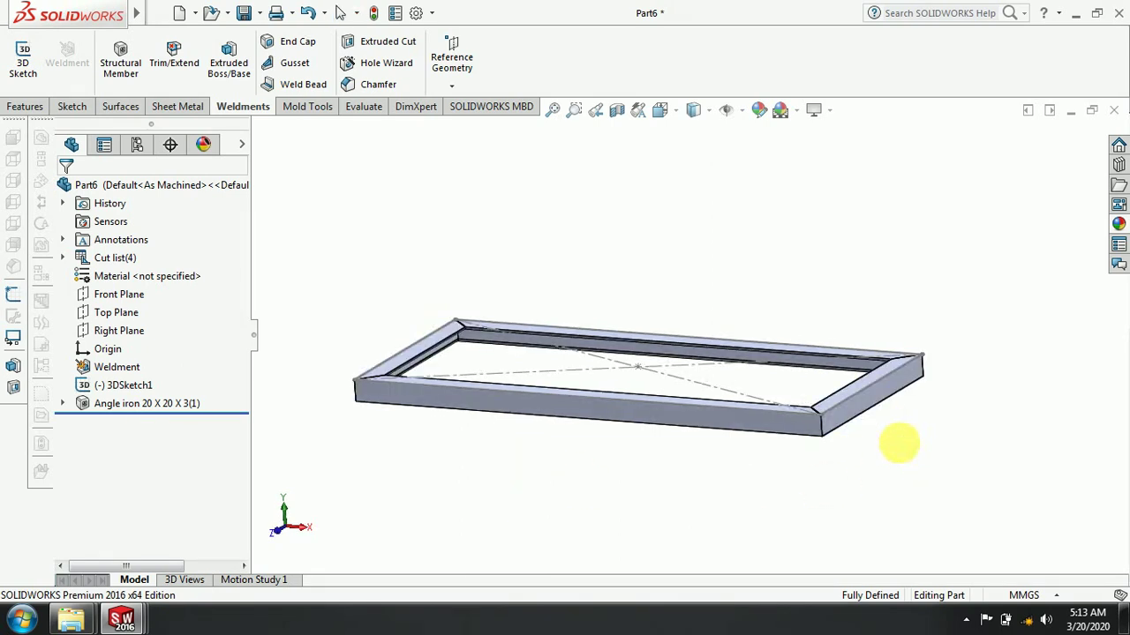
click(868, 403)
click(931, 353)
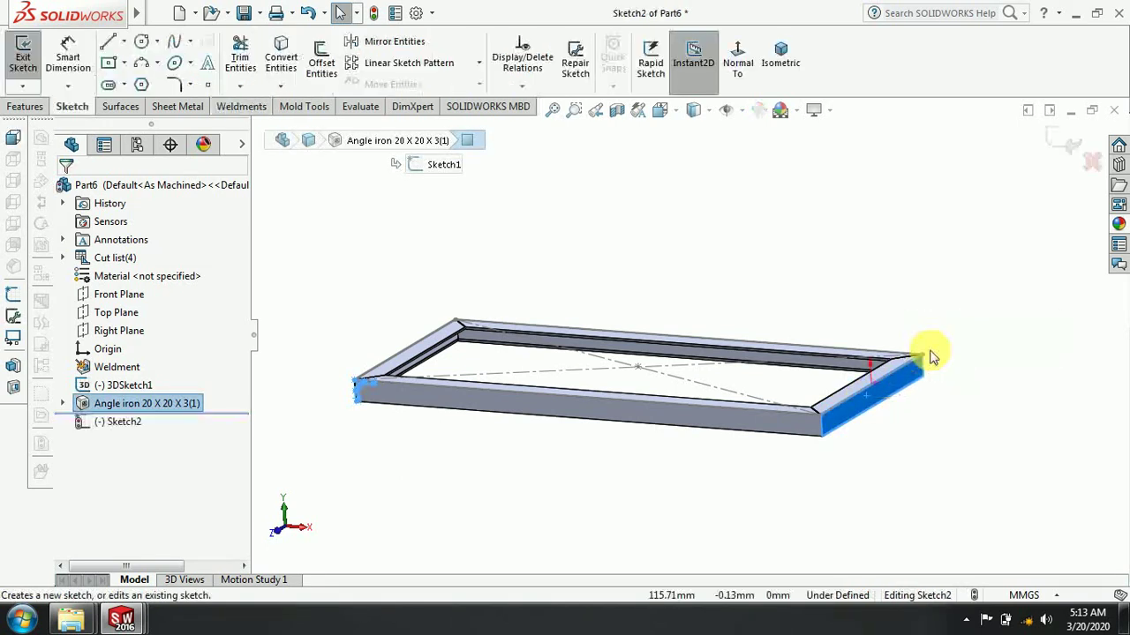
Step: Viewing normal to the face, draw a vertical centerline down from the top-edge midpoint
click(738, 60)
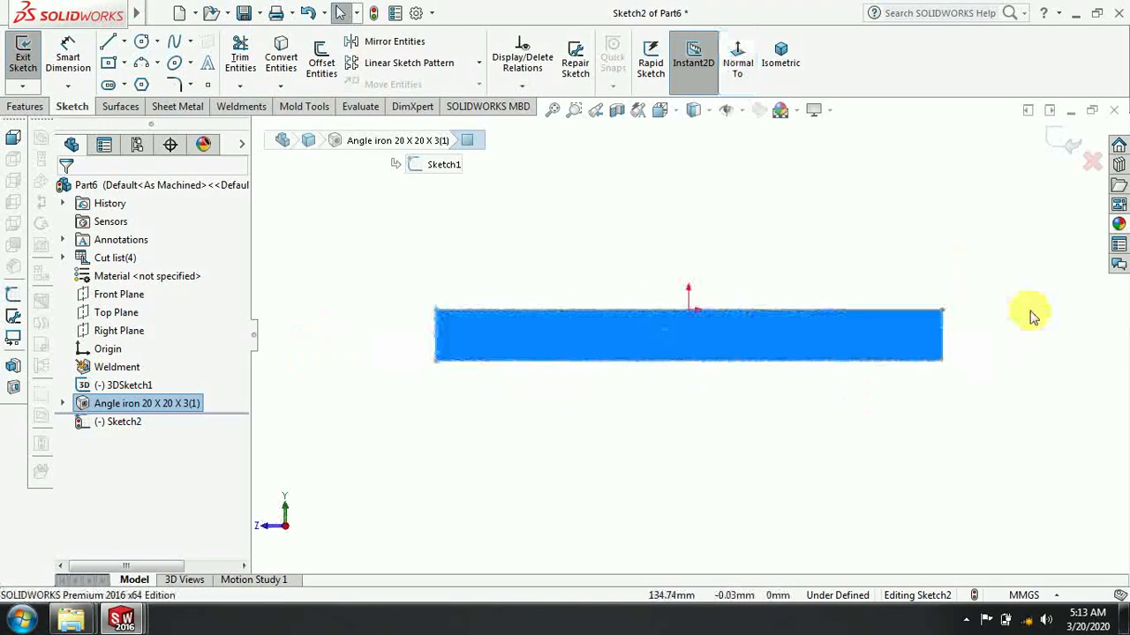
click(966, 274)
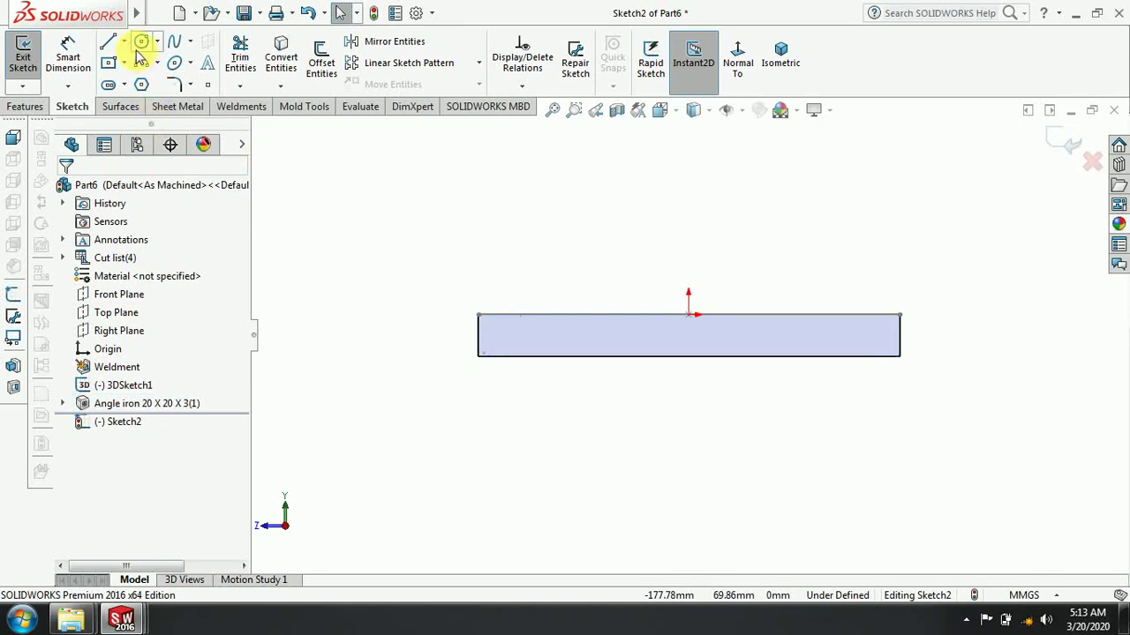
click(125, 42)
click(135, 79)
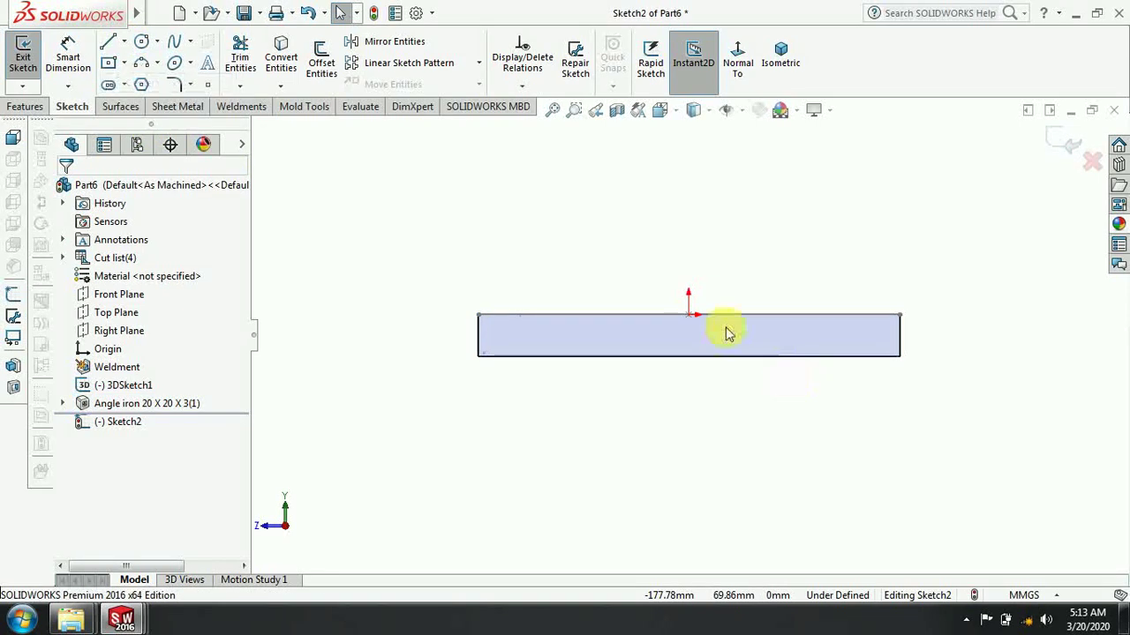
click(689, 315)
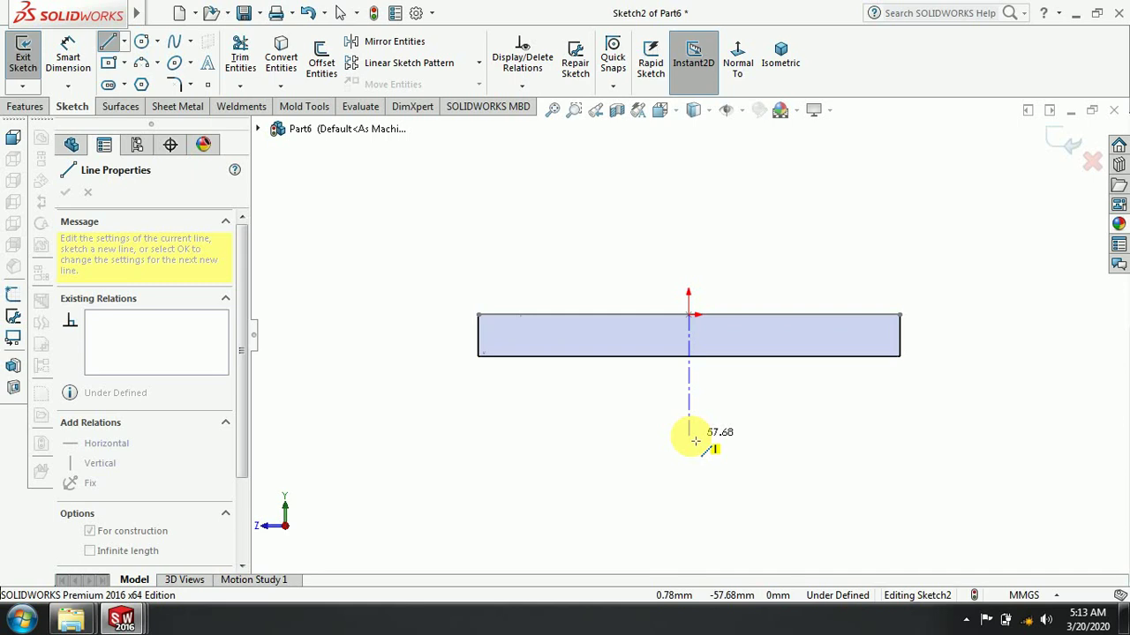
double_click(689, 433)
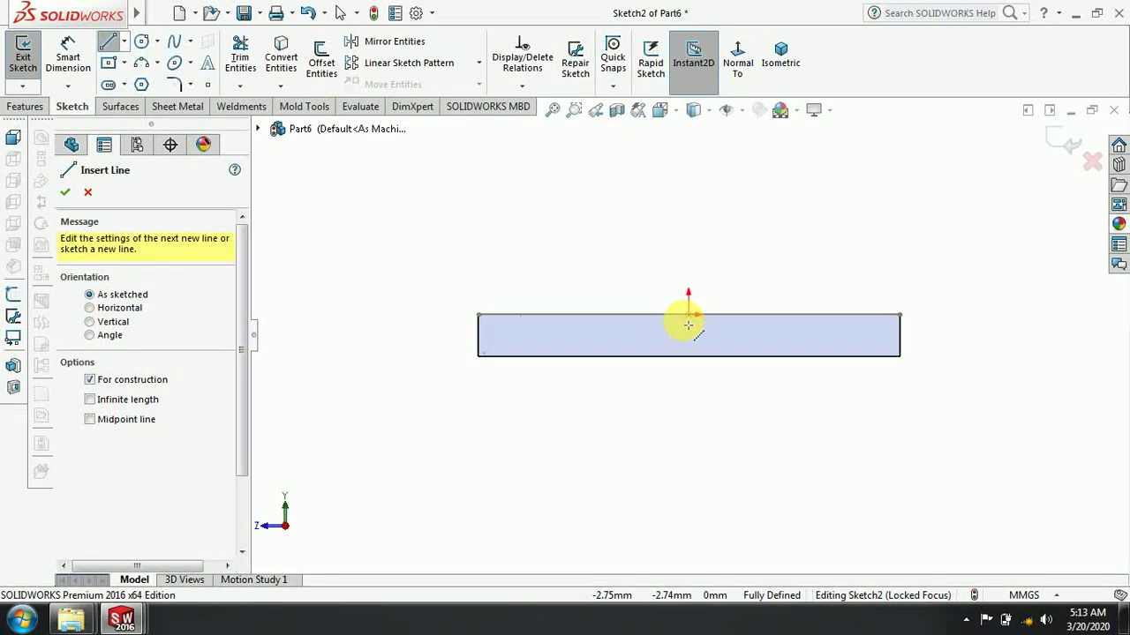
click(689, 317)
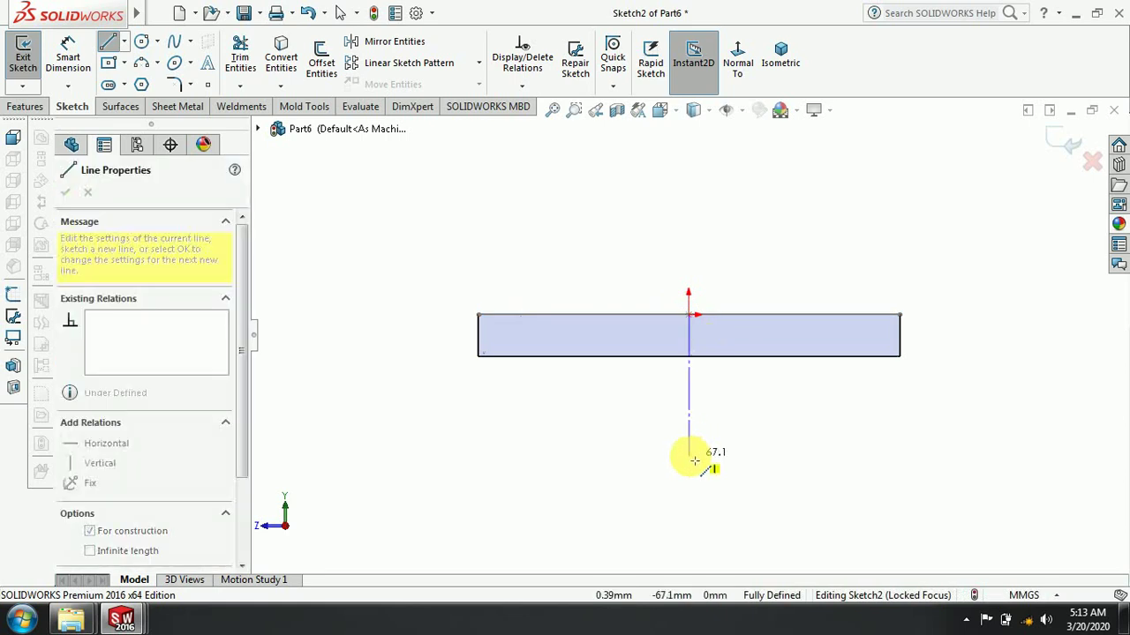
click(692, 453)
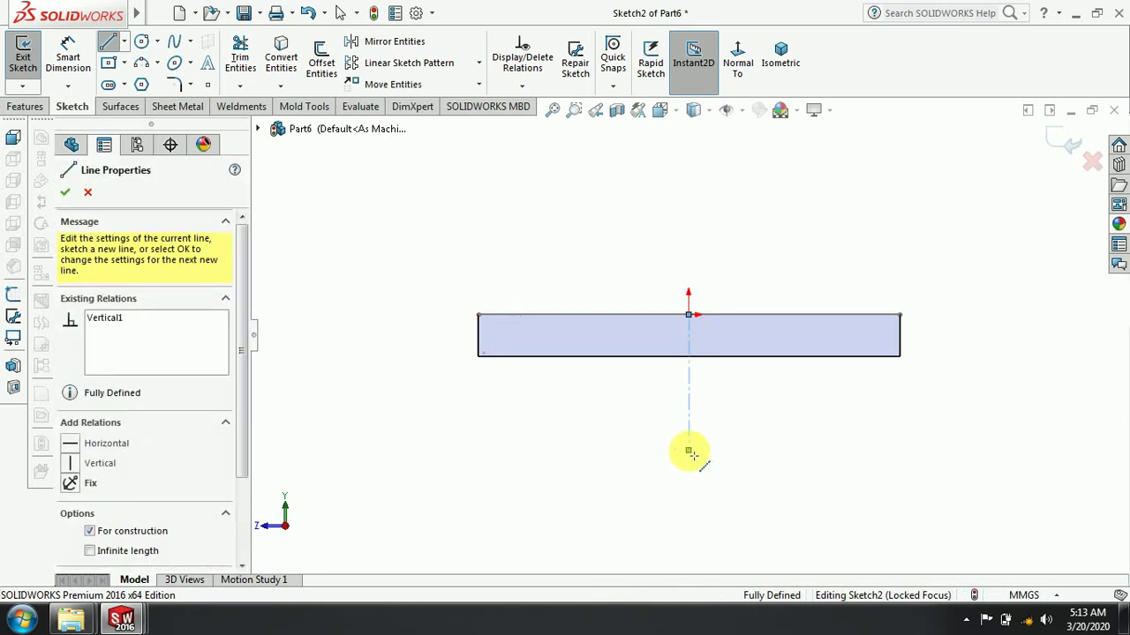
key(Escape)
key(Escape)
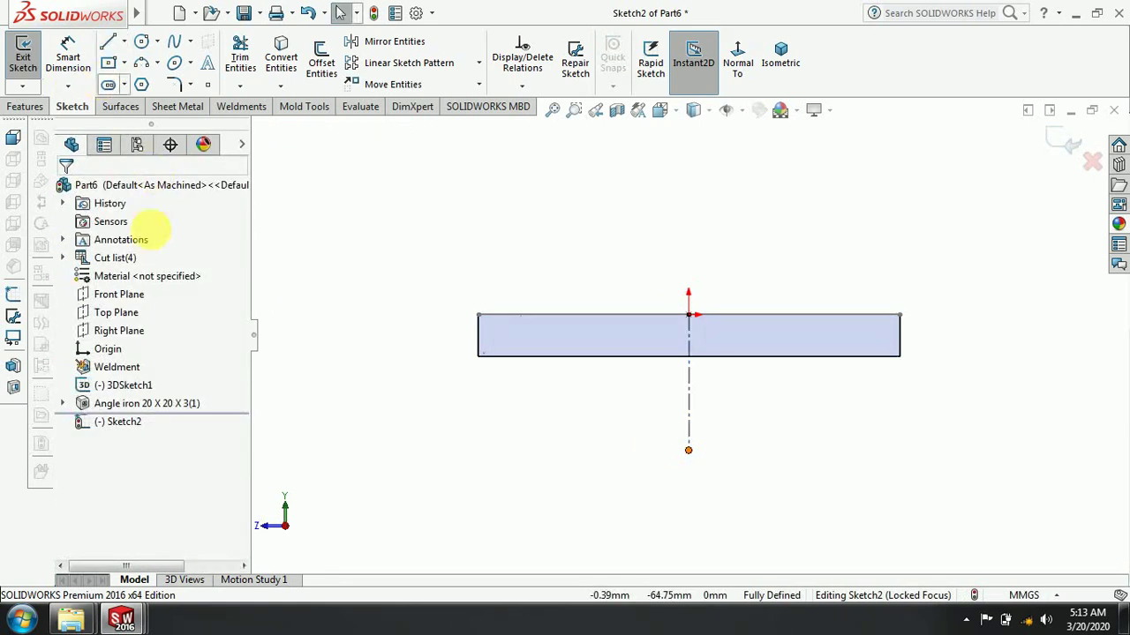
Step: Dimension the vertical centerline at 100 mm, then edit that dimension to 40 mm
click(78, 46)
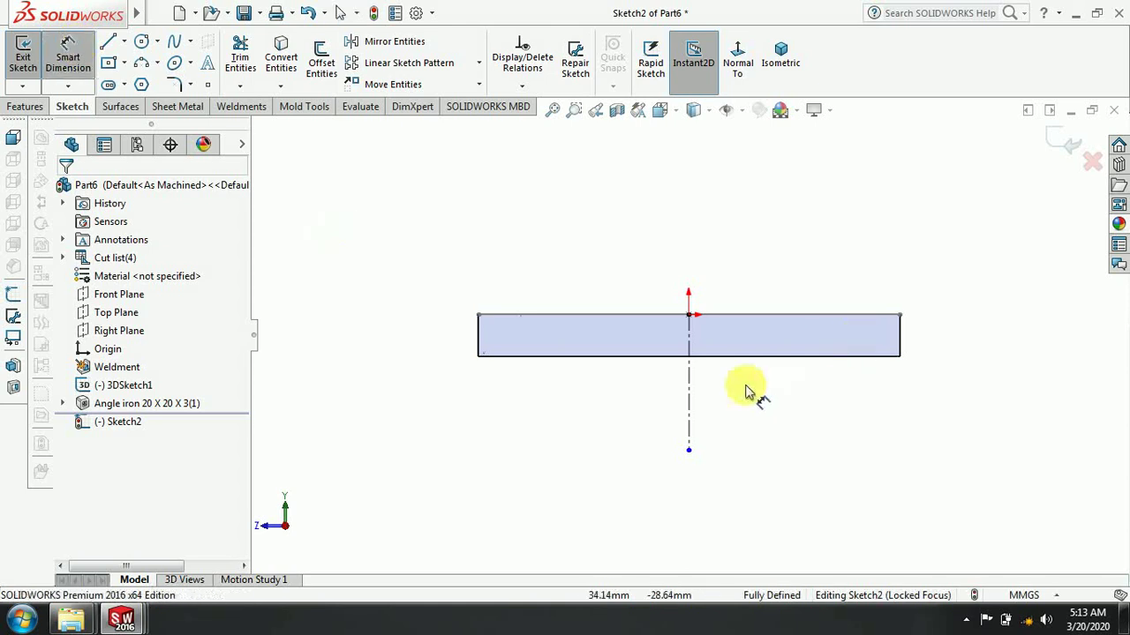
click(781, 379)
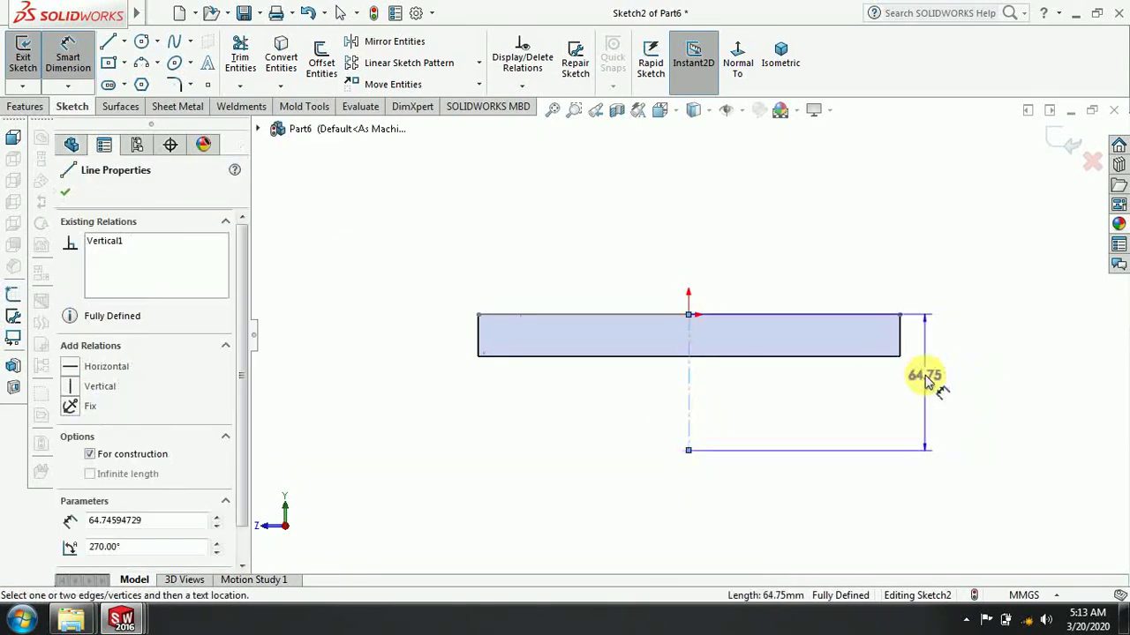
click(956, 381)
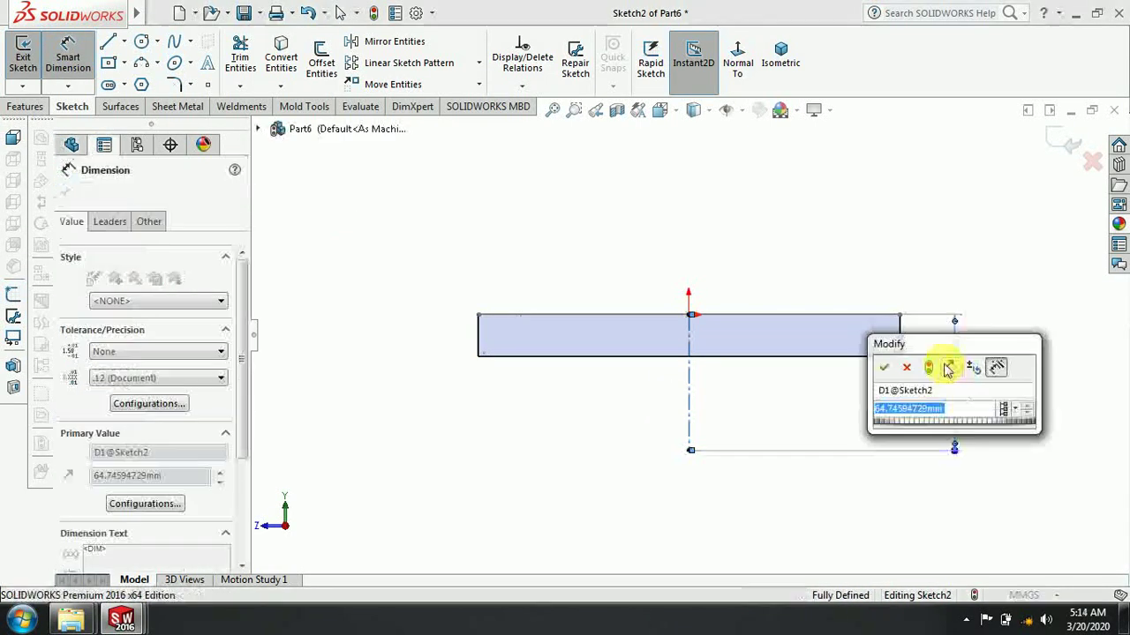
text(100)
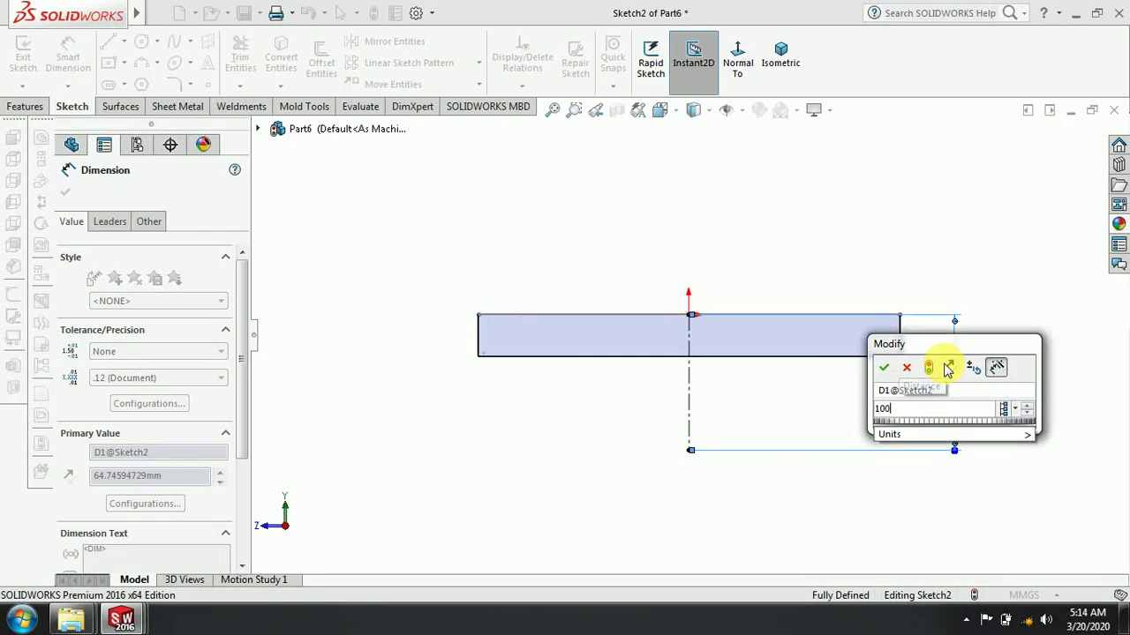
key(Return)
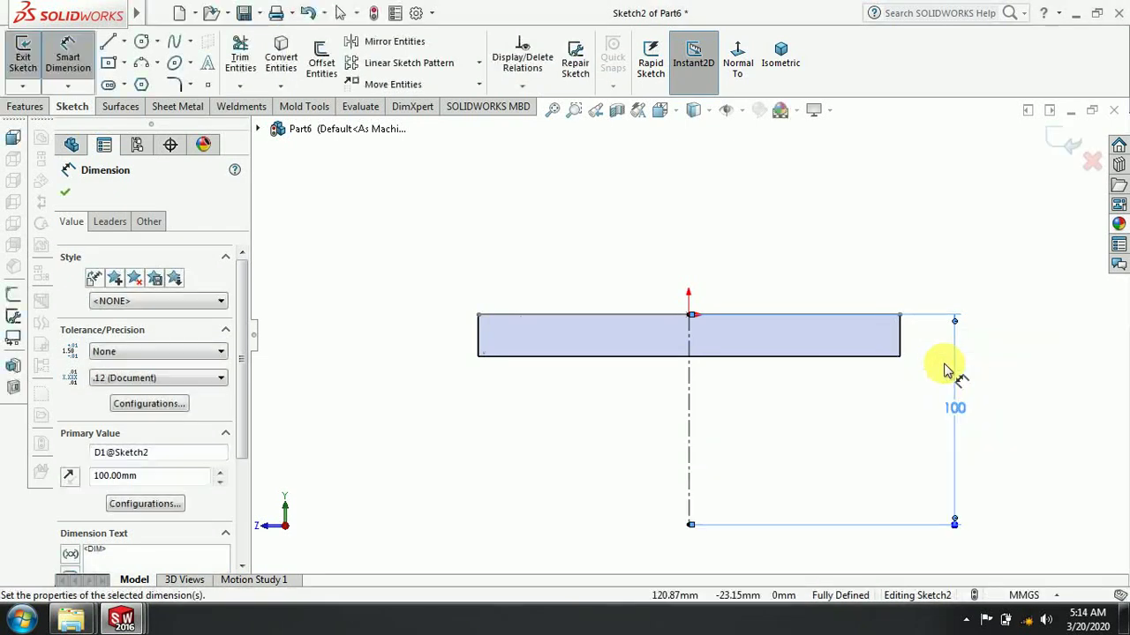
double_click(955, 408)
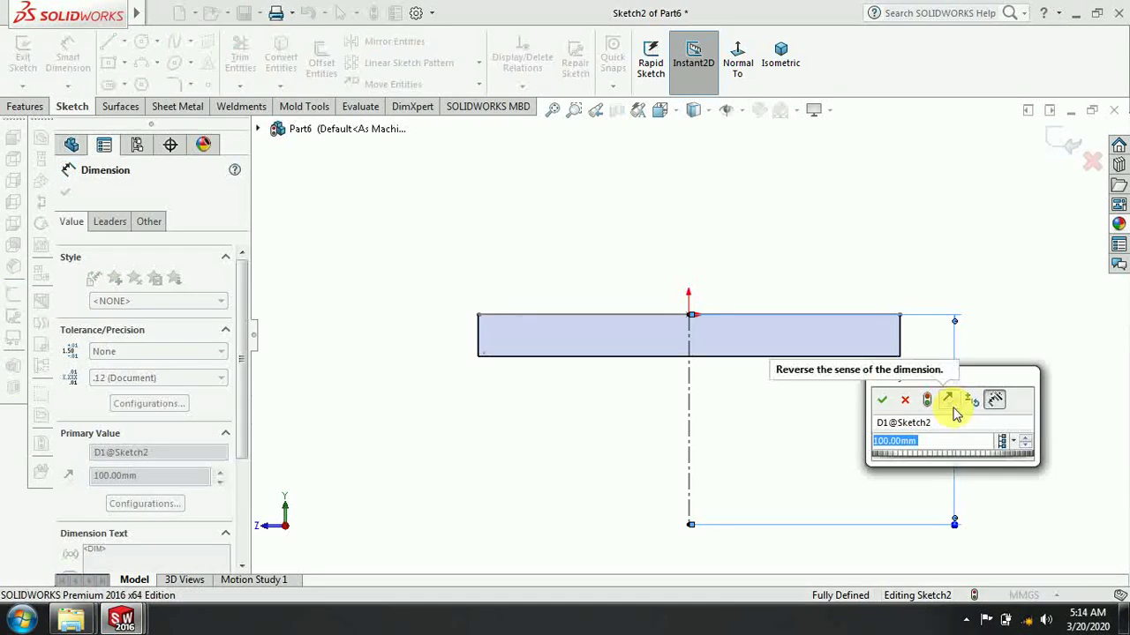
key(Return)
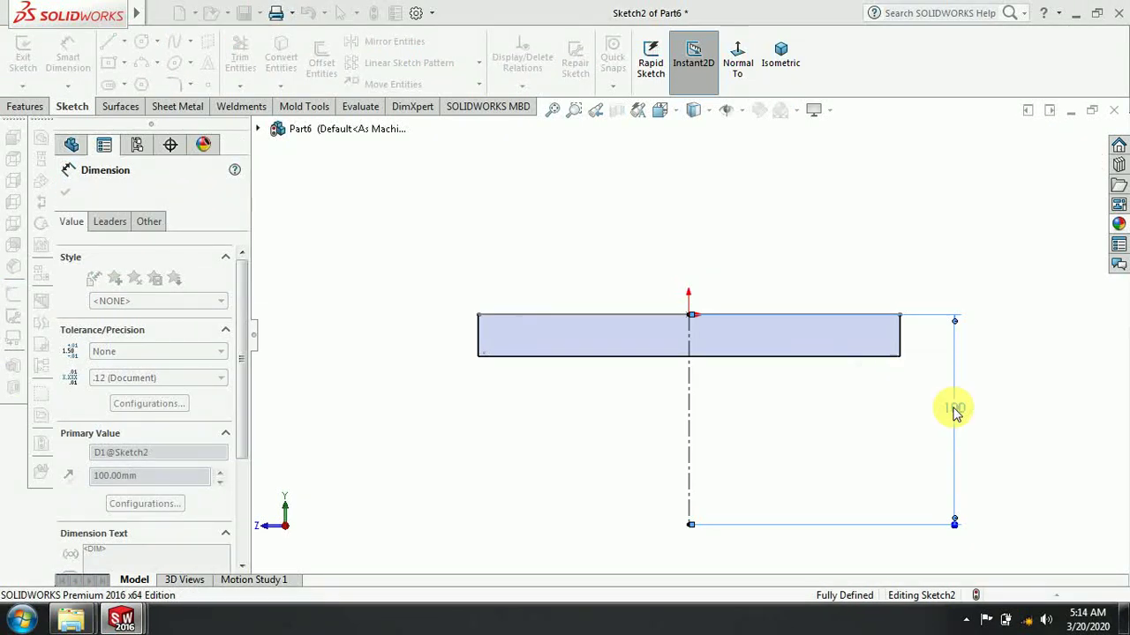
click(913, 466)
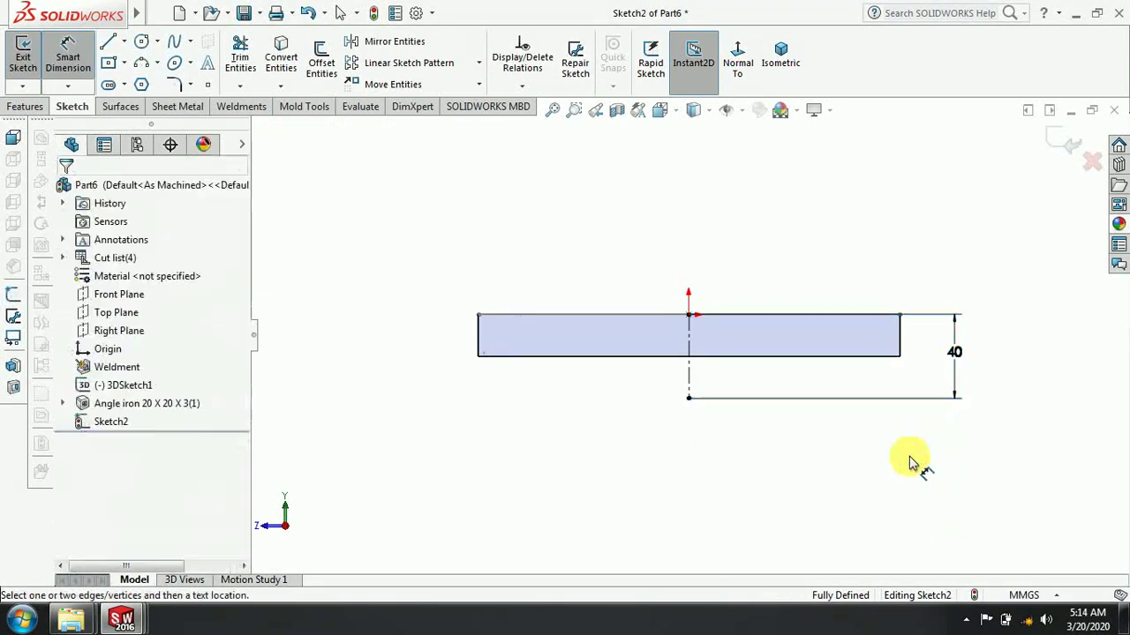
scroll(685, 309, down, 1)
scroll(688, 314, down, 2)
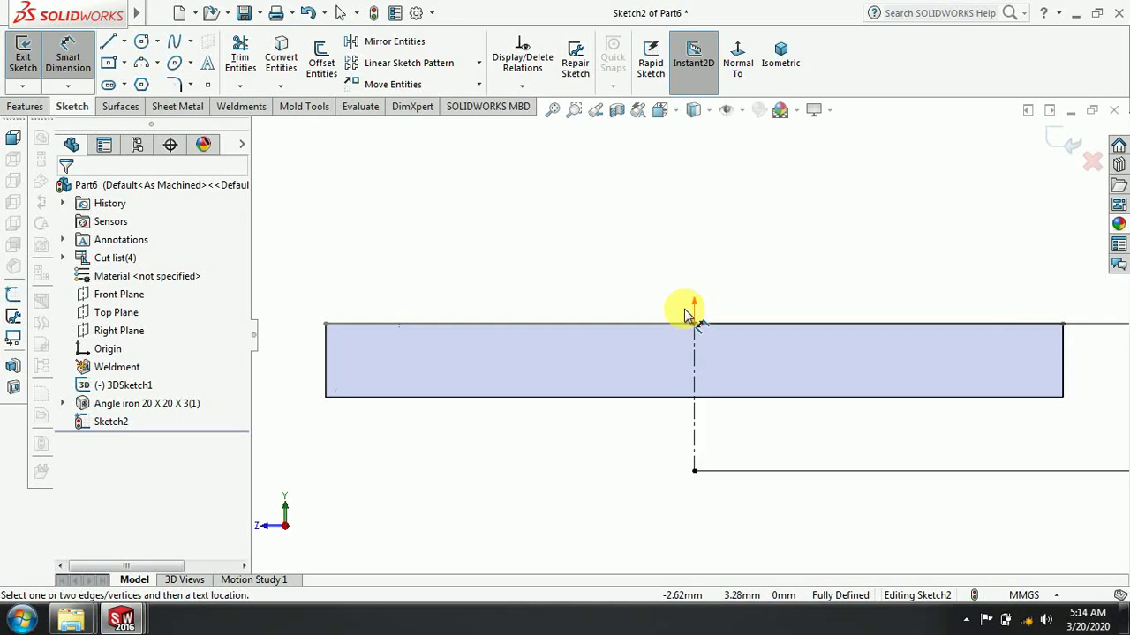
Step: Draw a circle on the centerline's lower endpoint and dimension it to 13 mm diameter
click(141, 45)
click(694, 472)
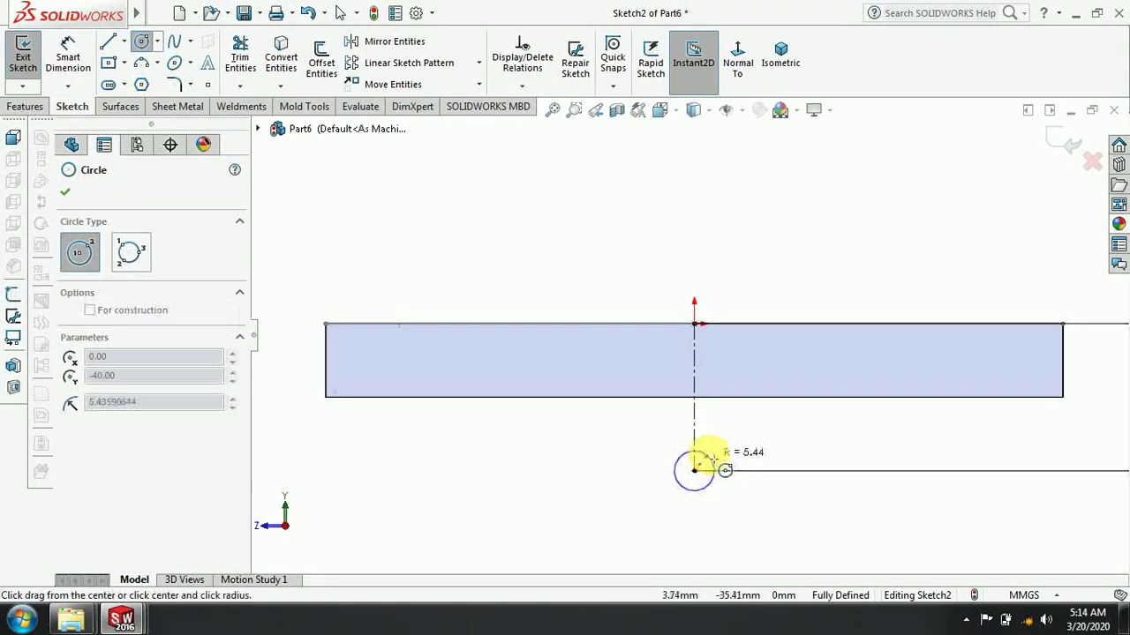
click(717, 453)
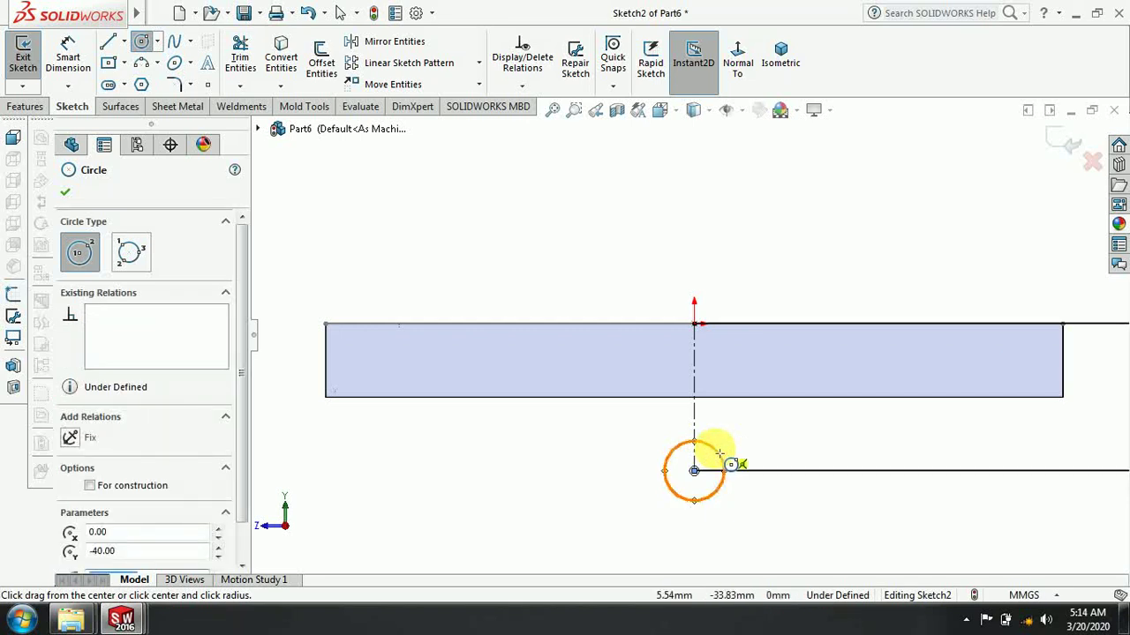
click(78, 64)
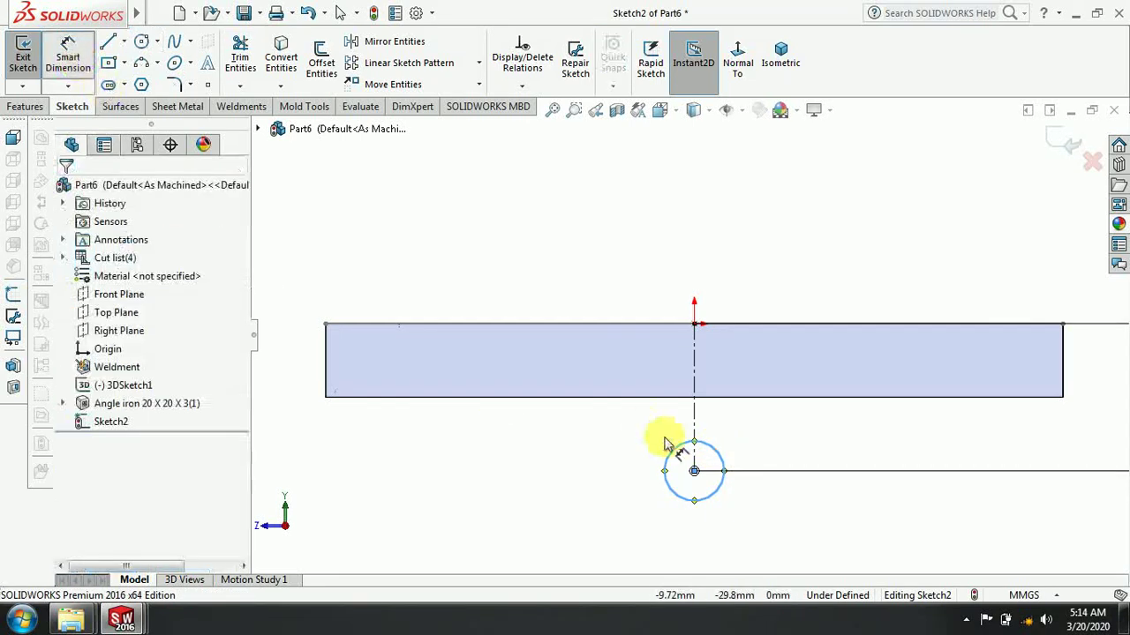
click(717, 493)
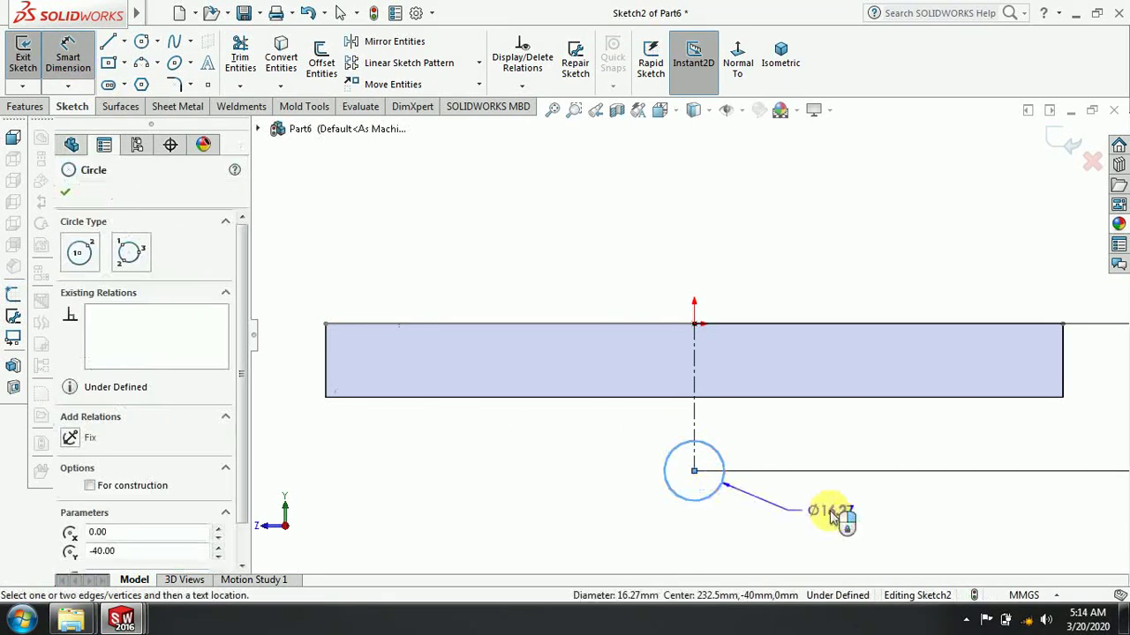
click(832, 517)
text(13)
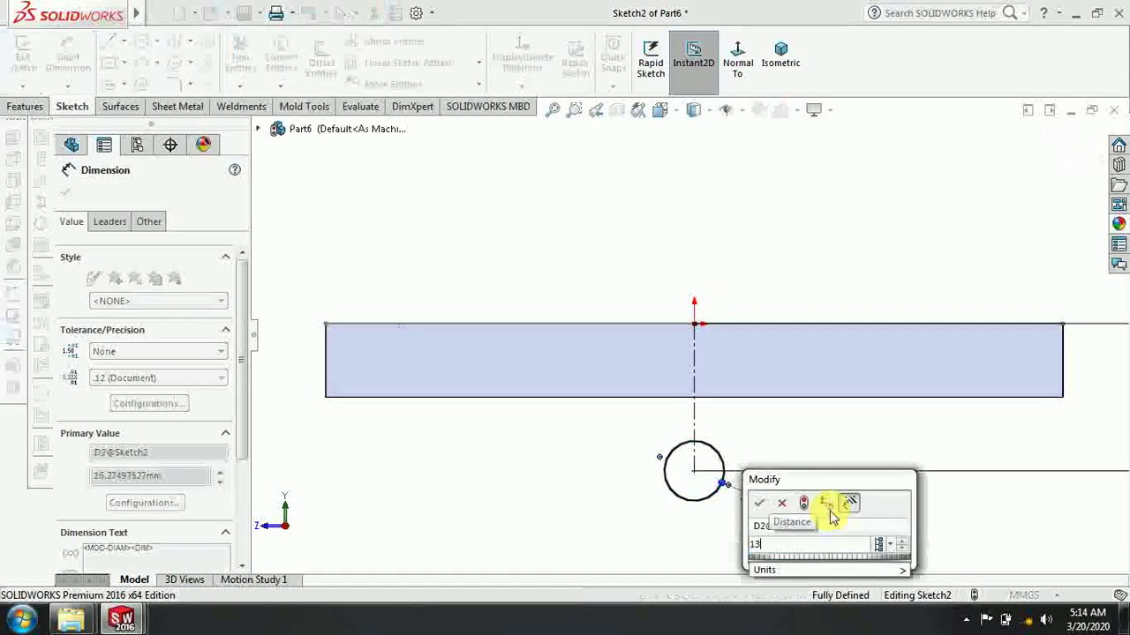
key(Return)
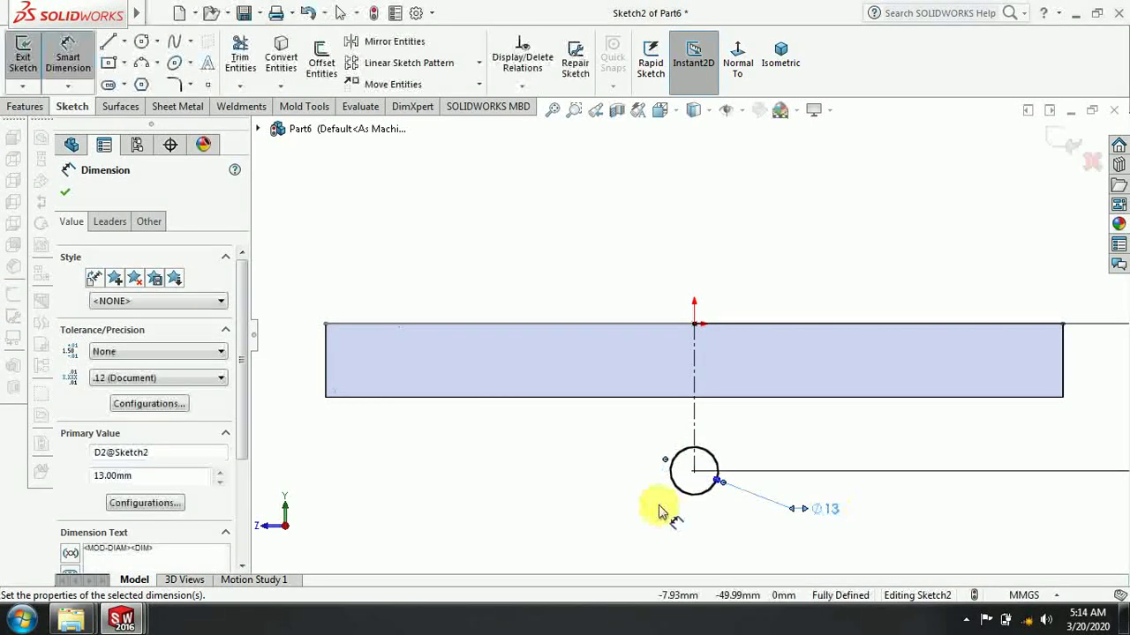
click(529, 479)
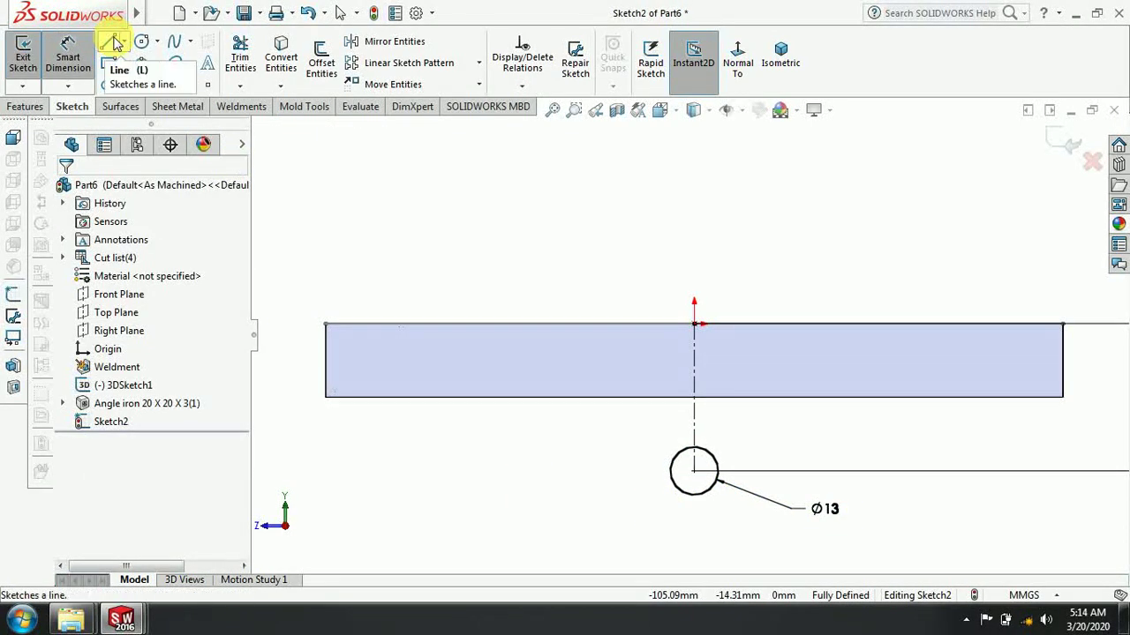
Step: Draw a short line along the top edge and dimension its length to 40 mm
click(115, 41)
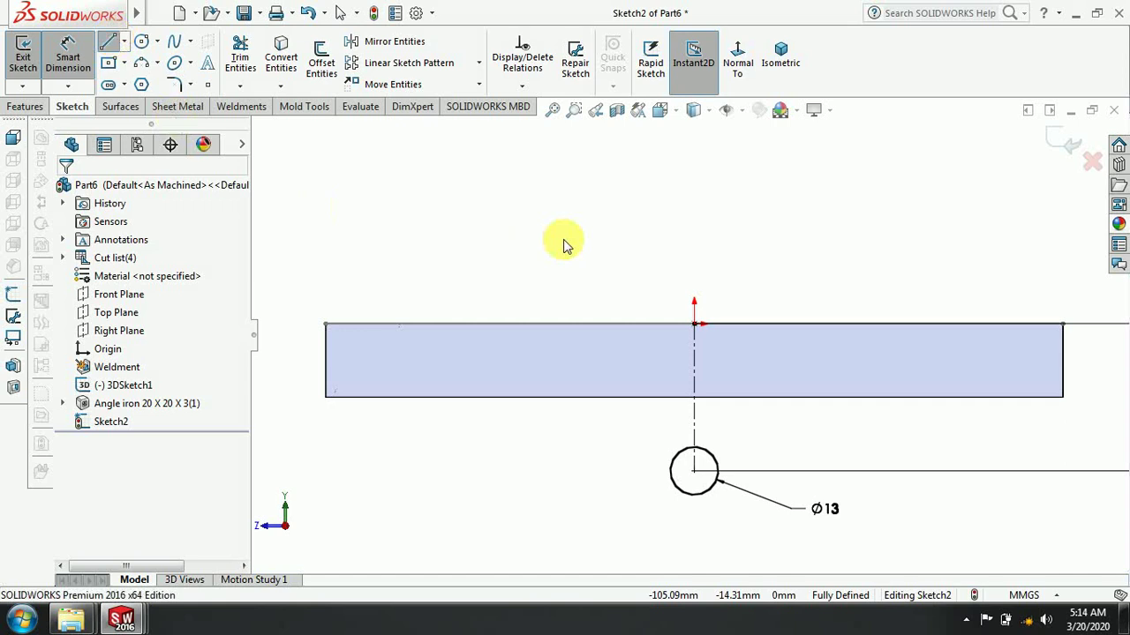
click(696, 327)
click(637, 325)
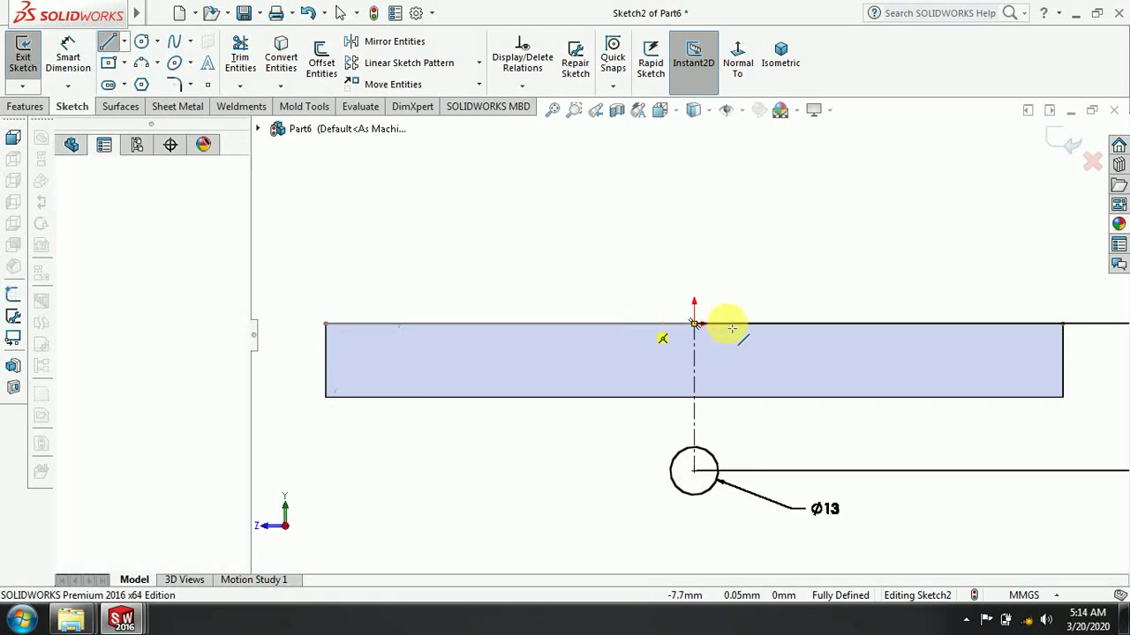
double_click(750, 326)
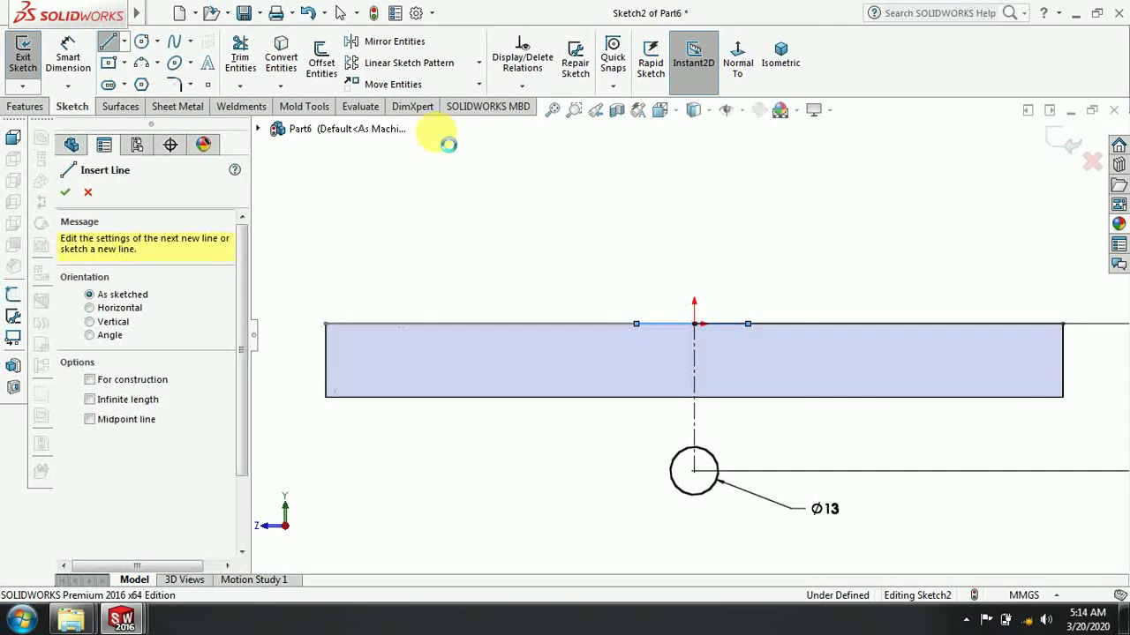
click(68, 53)
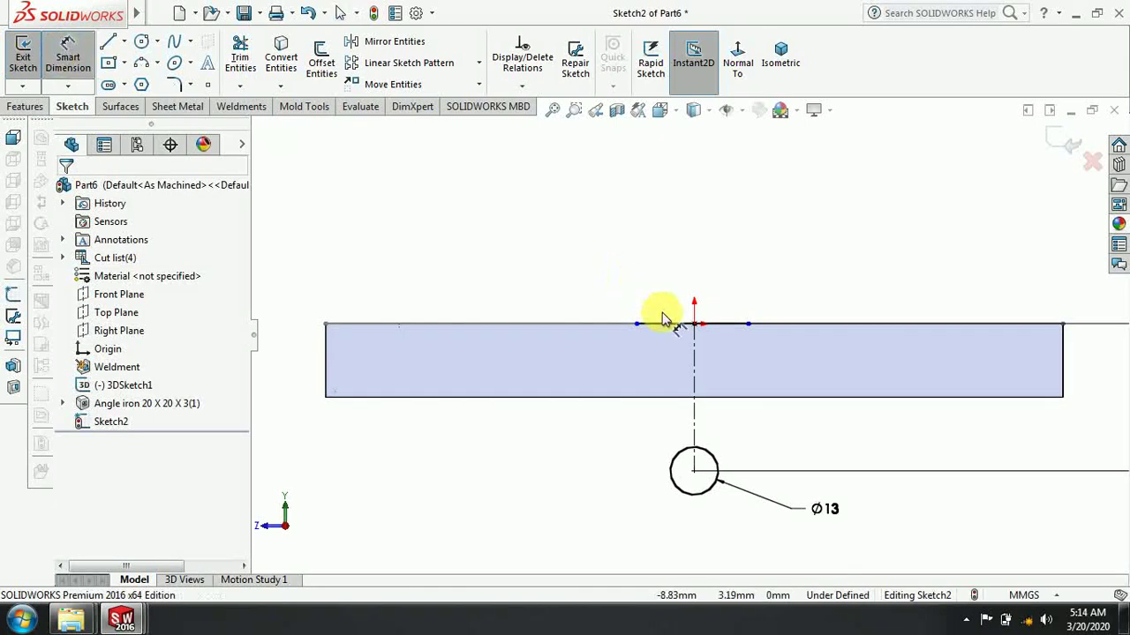
click(658, 324)
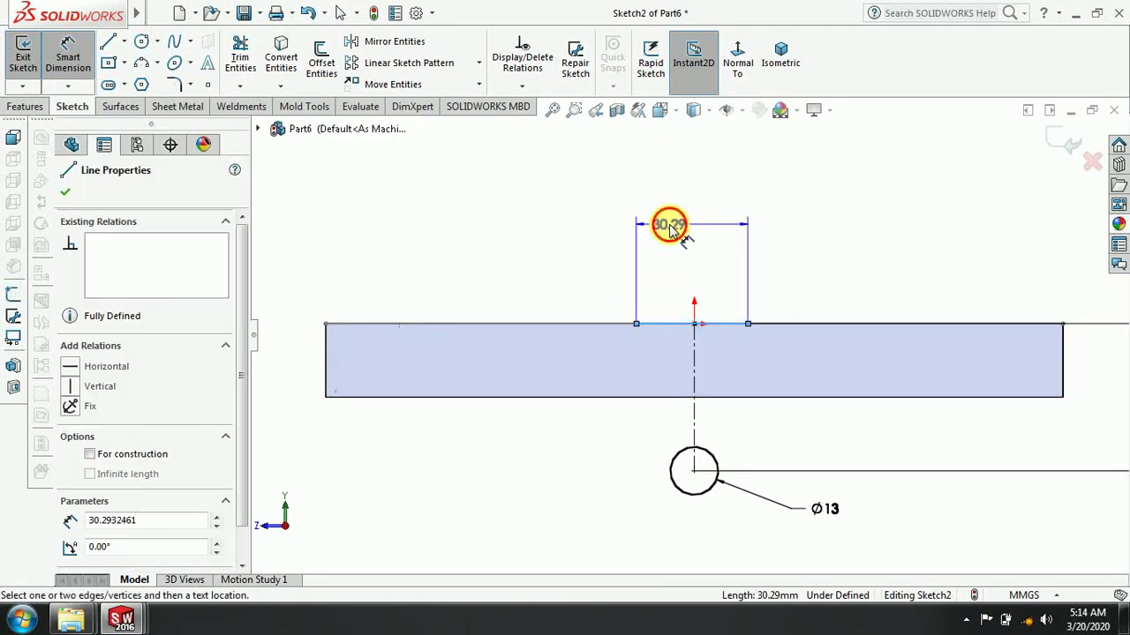
click(669, 226)
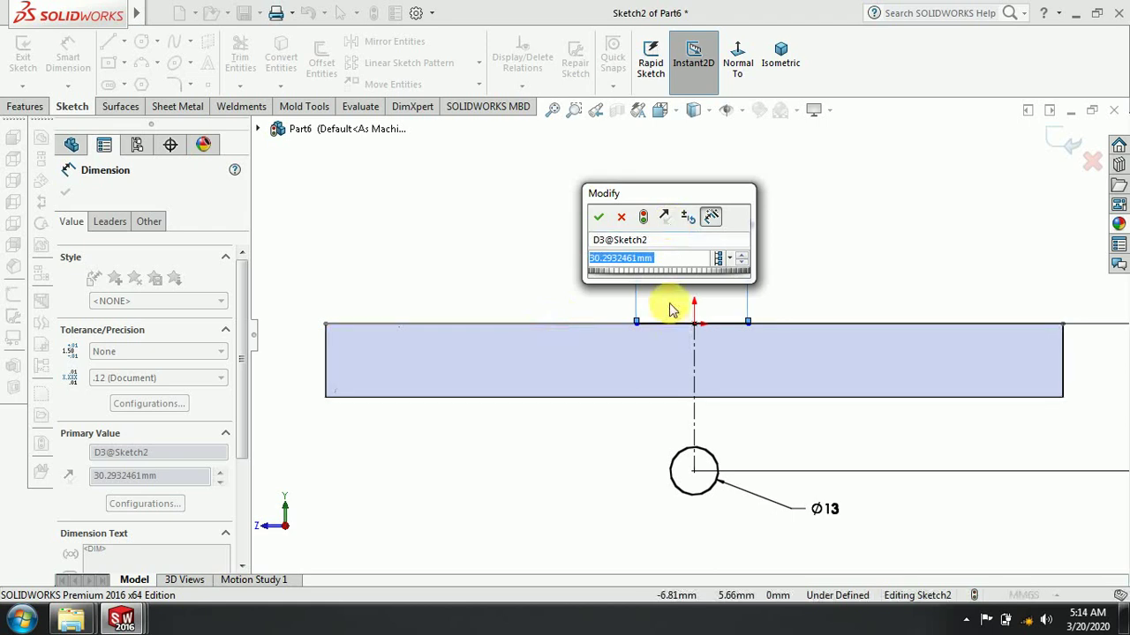
text(40)
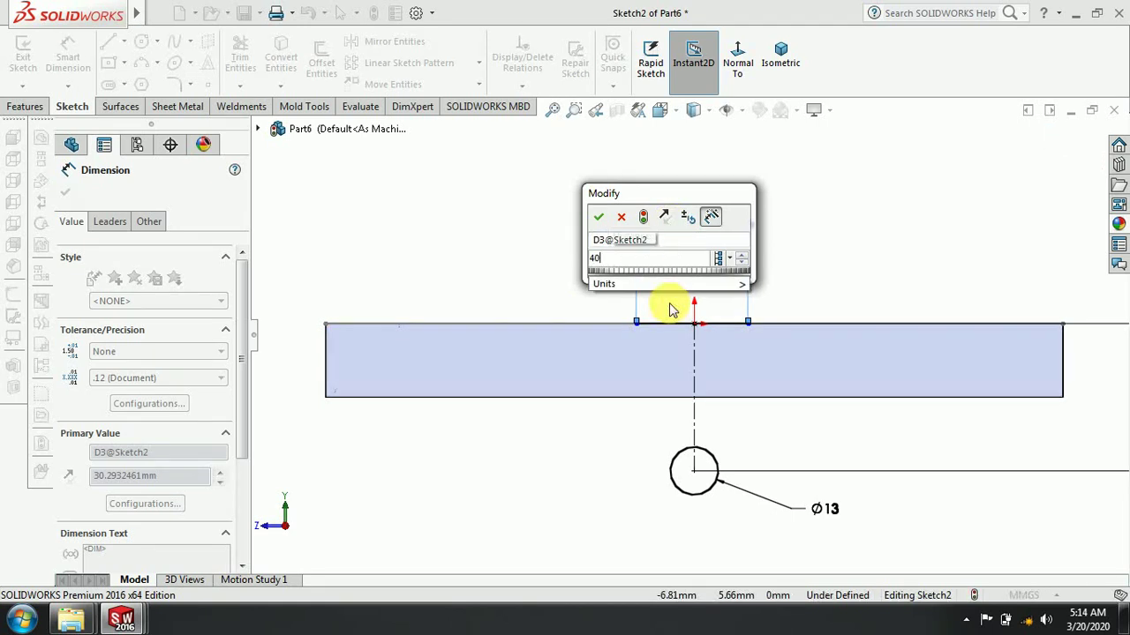
key(Return)
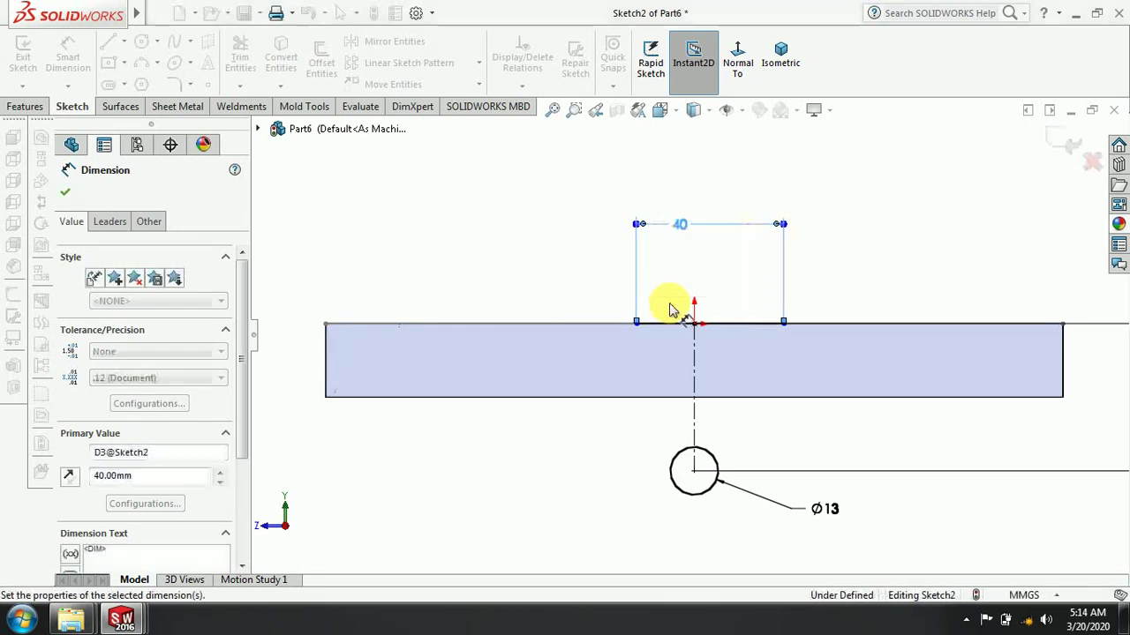
scroll(666, 323, up, 3)
scroll(676, 308, down, 3)
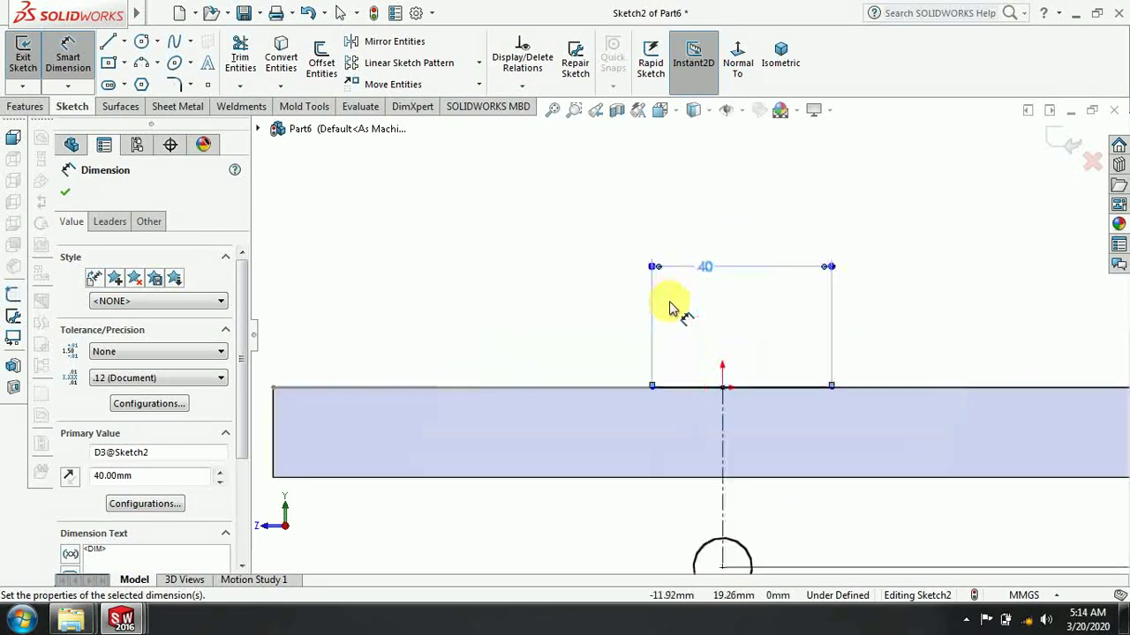
Step: Place the 40 mm line's left end 20 mm from the vertical centreline
click(653, 394)
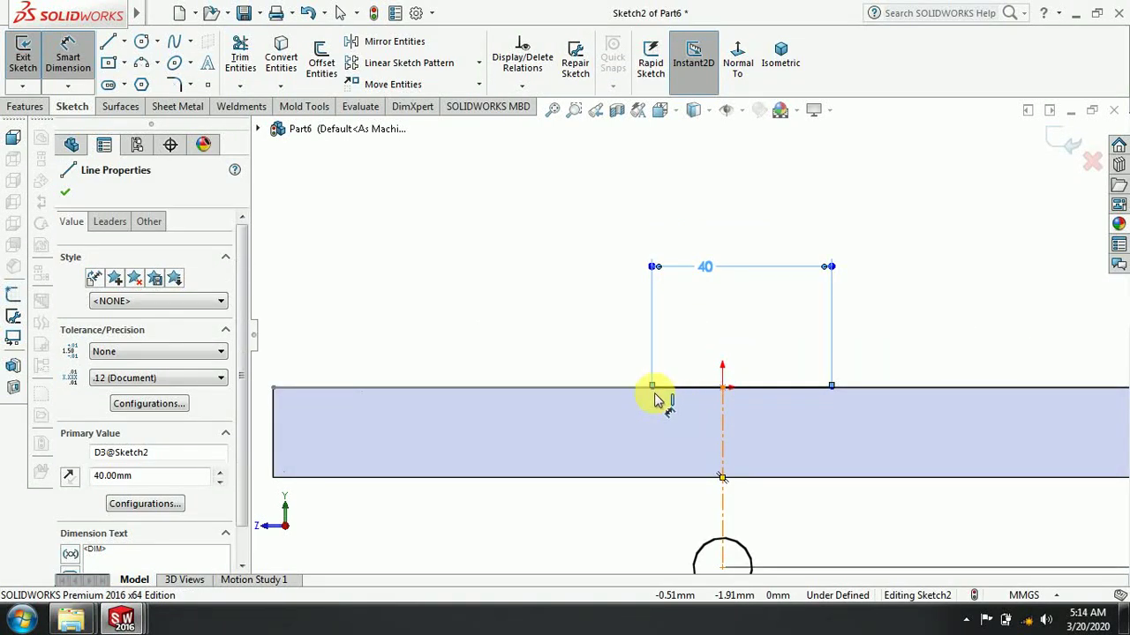
click(652, 388)
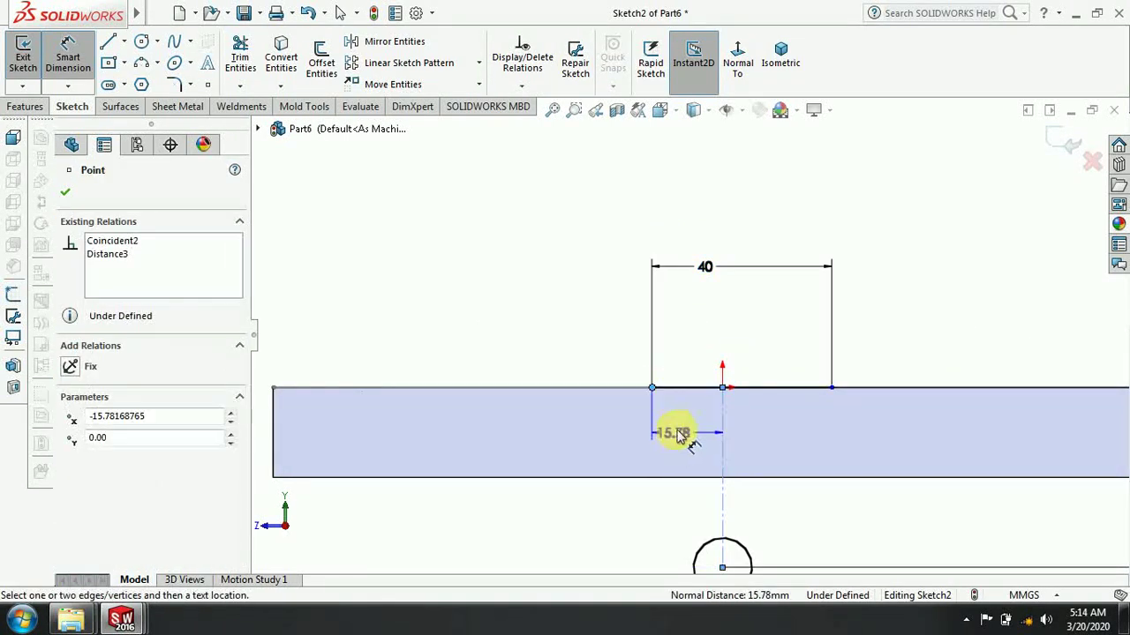
click(685, 432)
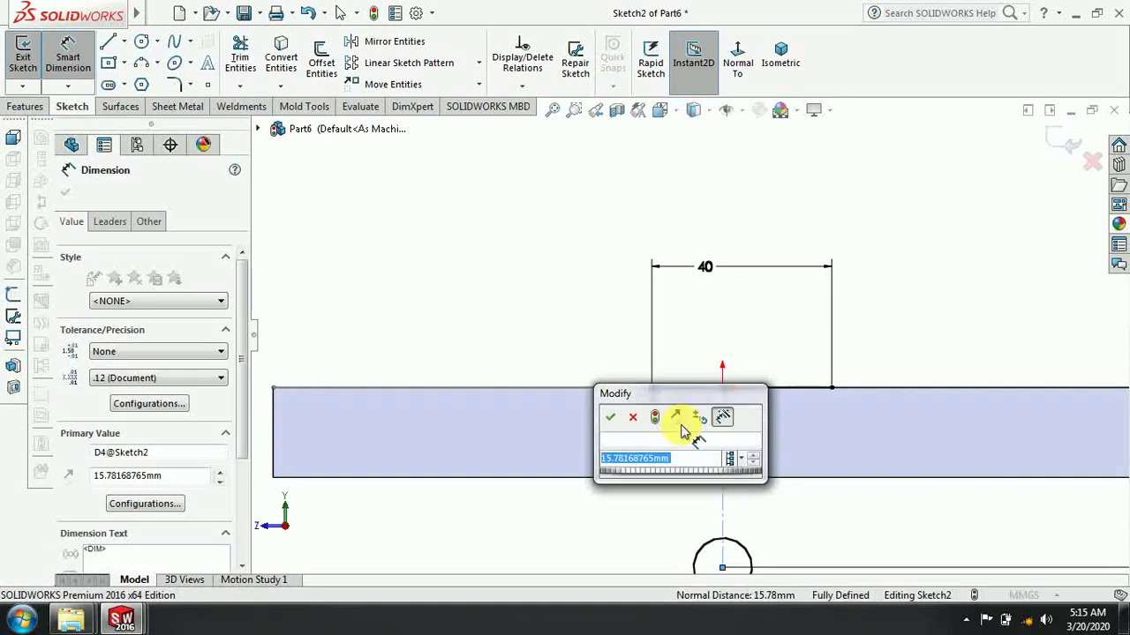
text(20)
key(Return)
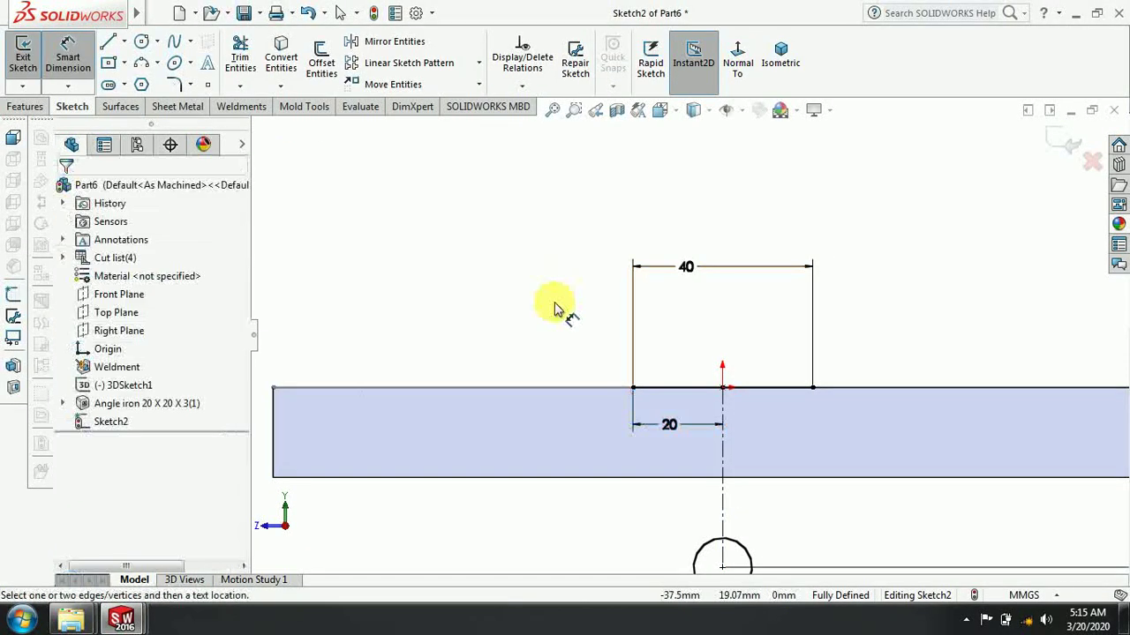
scroll(555, 309, up, 3)
scroll(718, 462, up, 1)
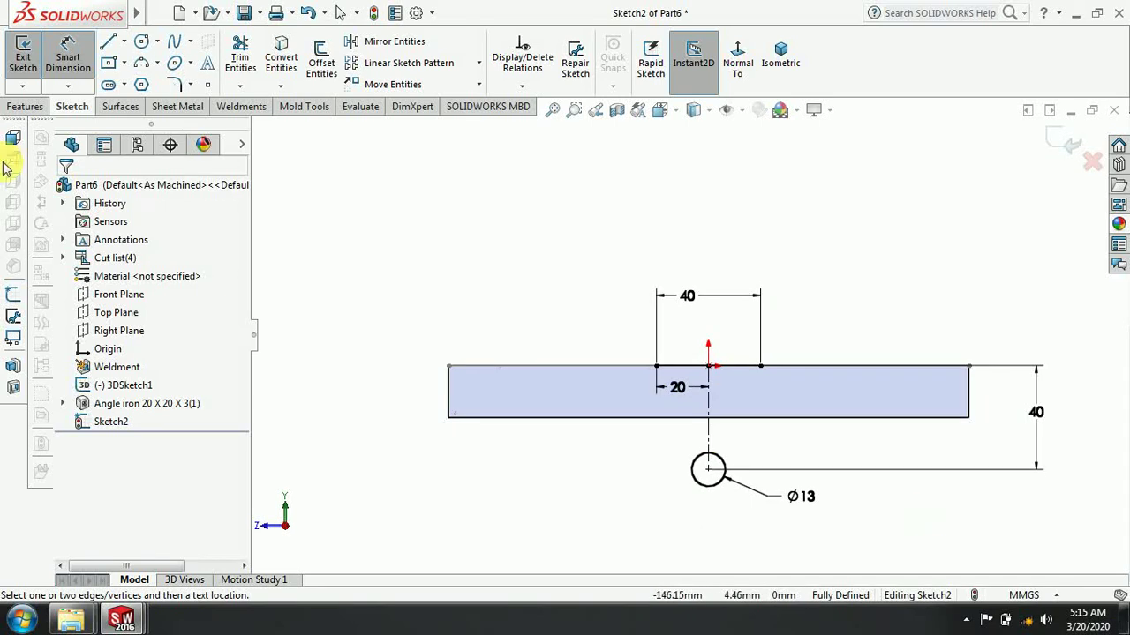
Step: Draw a slanted line from the top edge's left end down beside the Ø13 circle
click(108, 42)
scroll(675, 432, down, 2)
scroll(609, 309, down, 2)
click(594, 293)
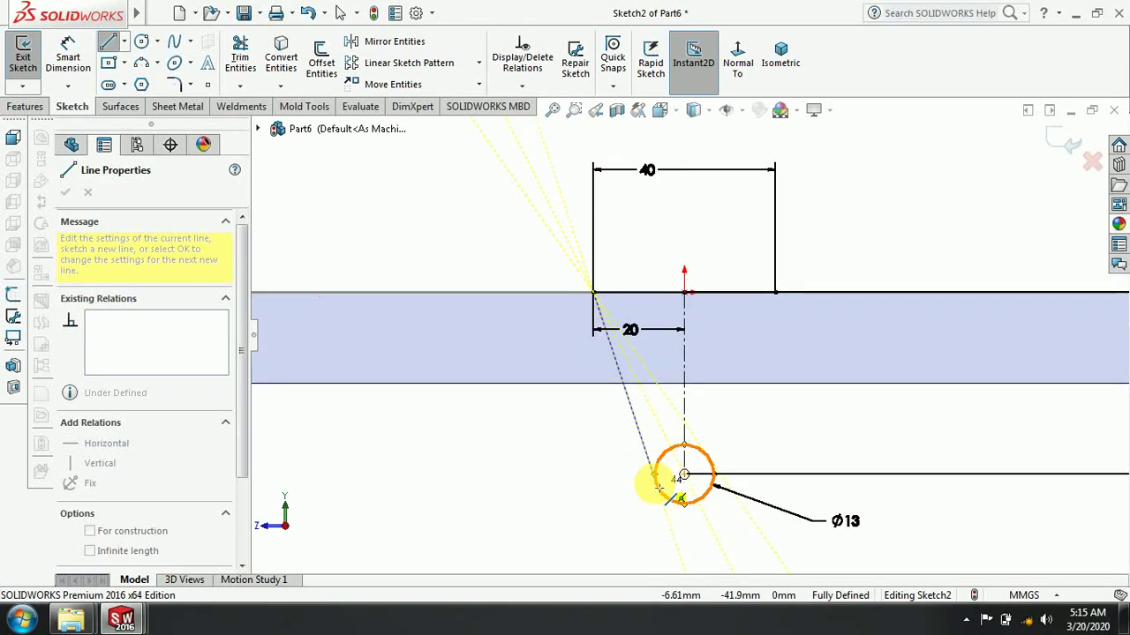
click(658, 484)
key(Escape)
key(Escape)
scroll(661, 477, up, 1)
scroll(671, 464, up, 2)
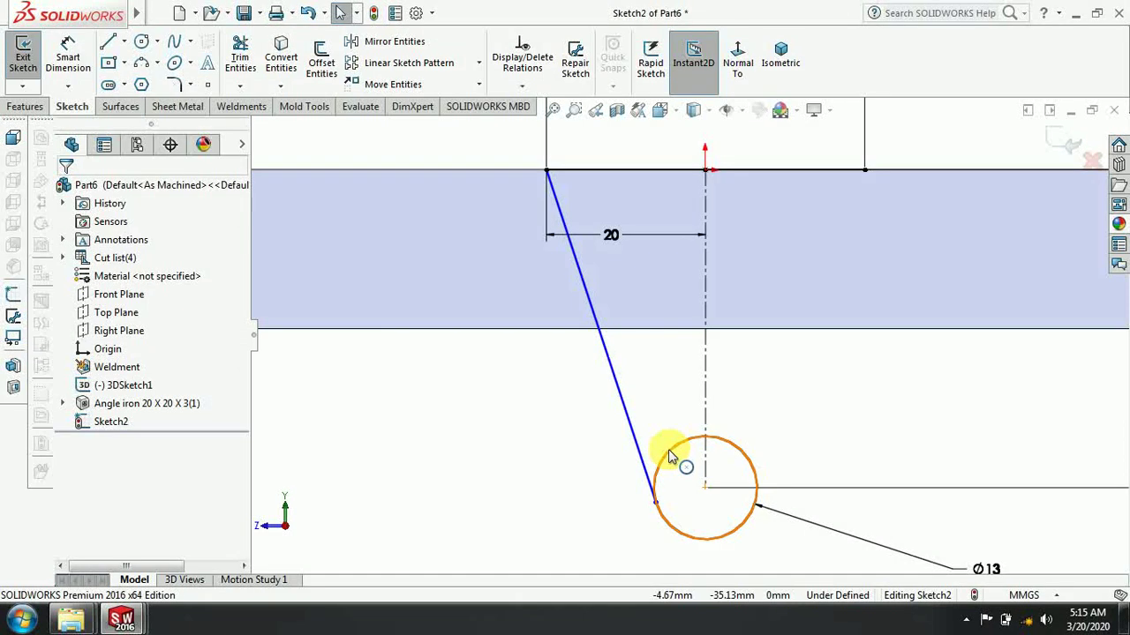
Step: Add a Tangent relation between the slanted line and the Ø13 circle
click(669, 453)
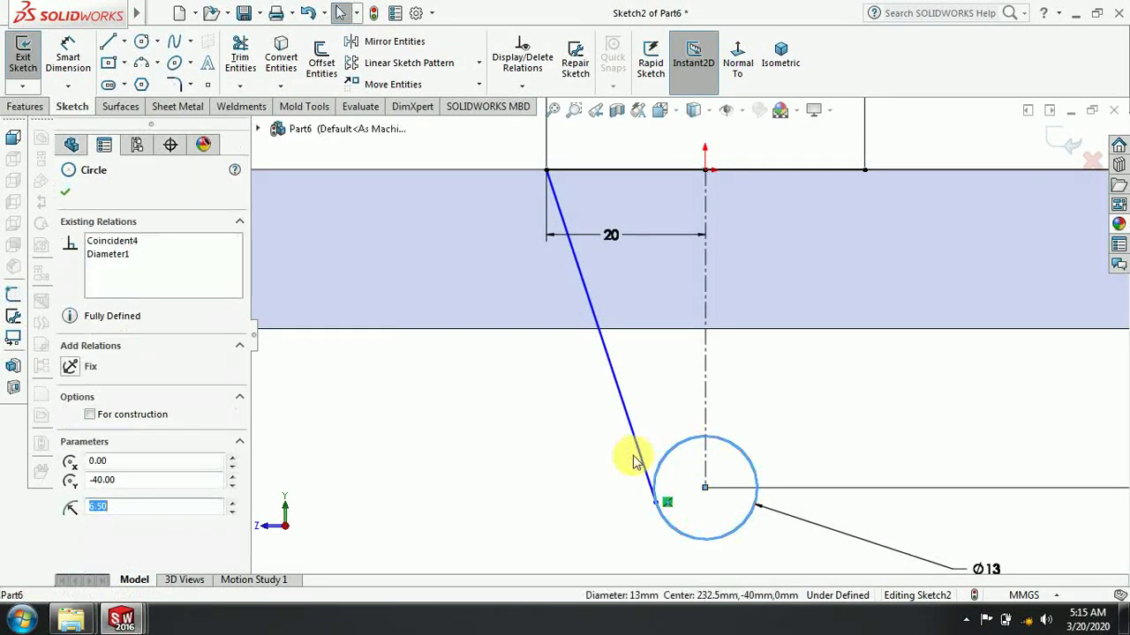
ctrl+click(640, 458)
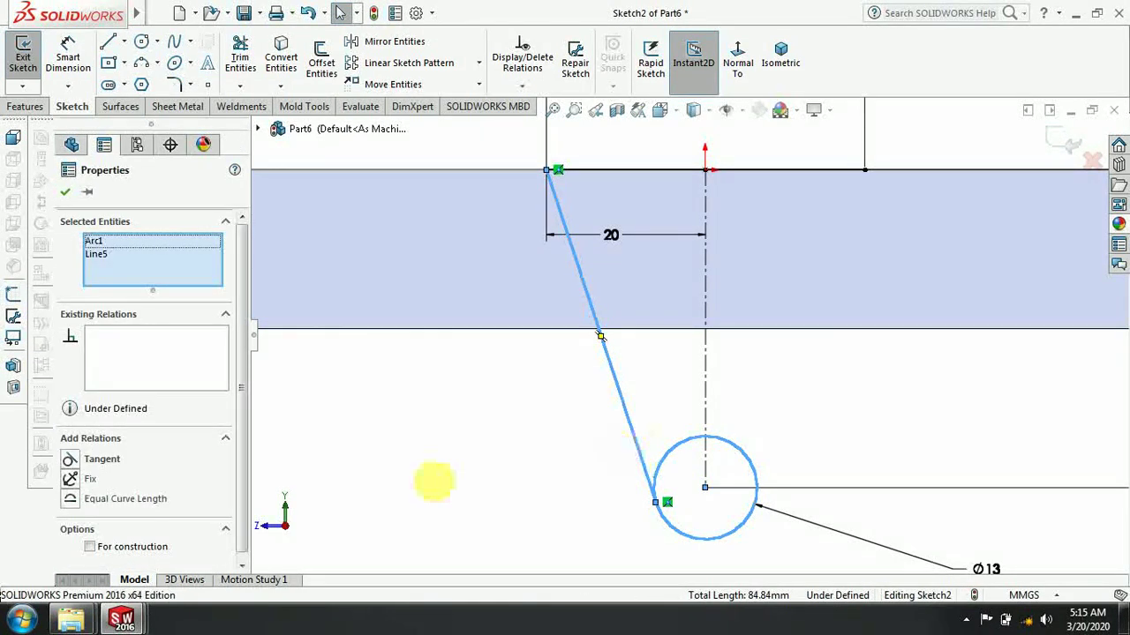
click(74, 460)
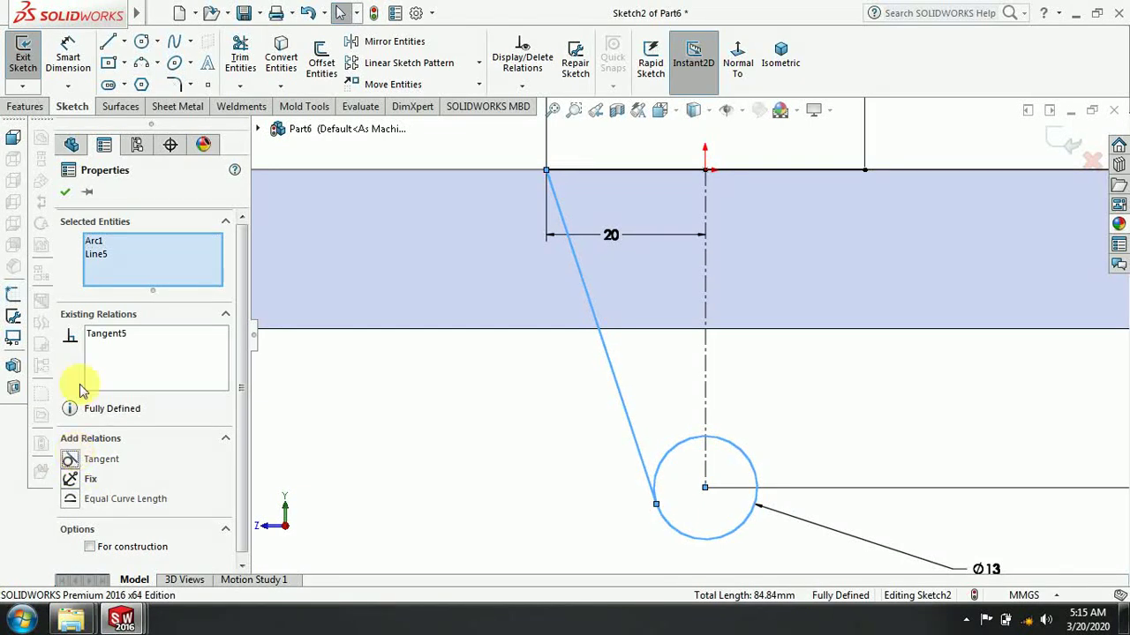
click(64, 192)
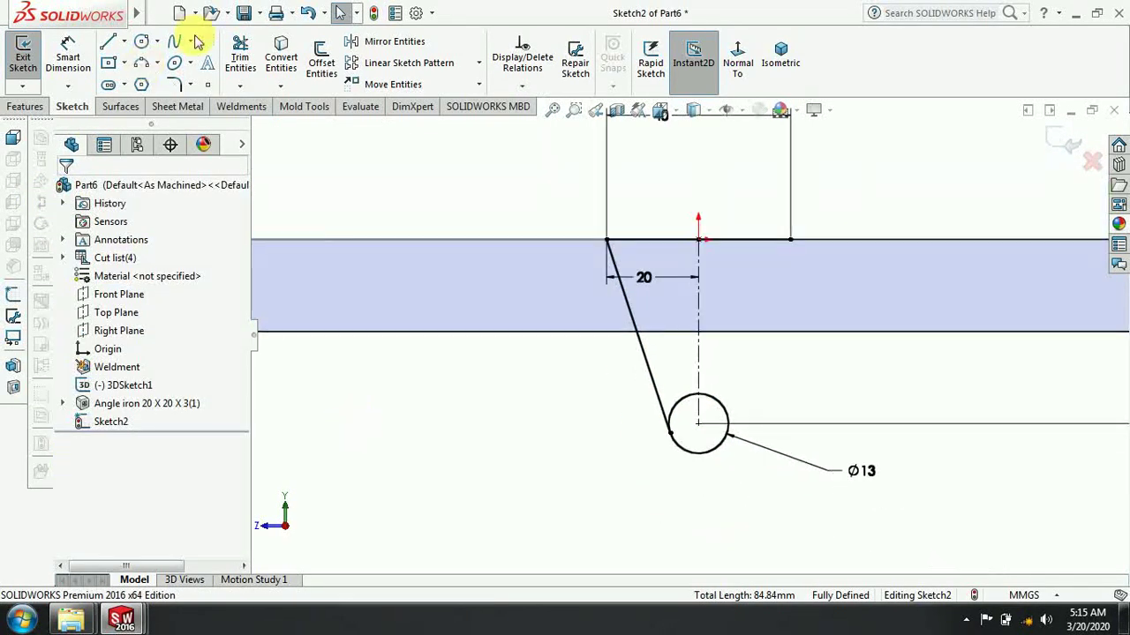
Step: Mirror the slanted line about the vertical centreline onto the right side
click(369, 41)
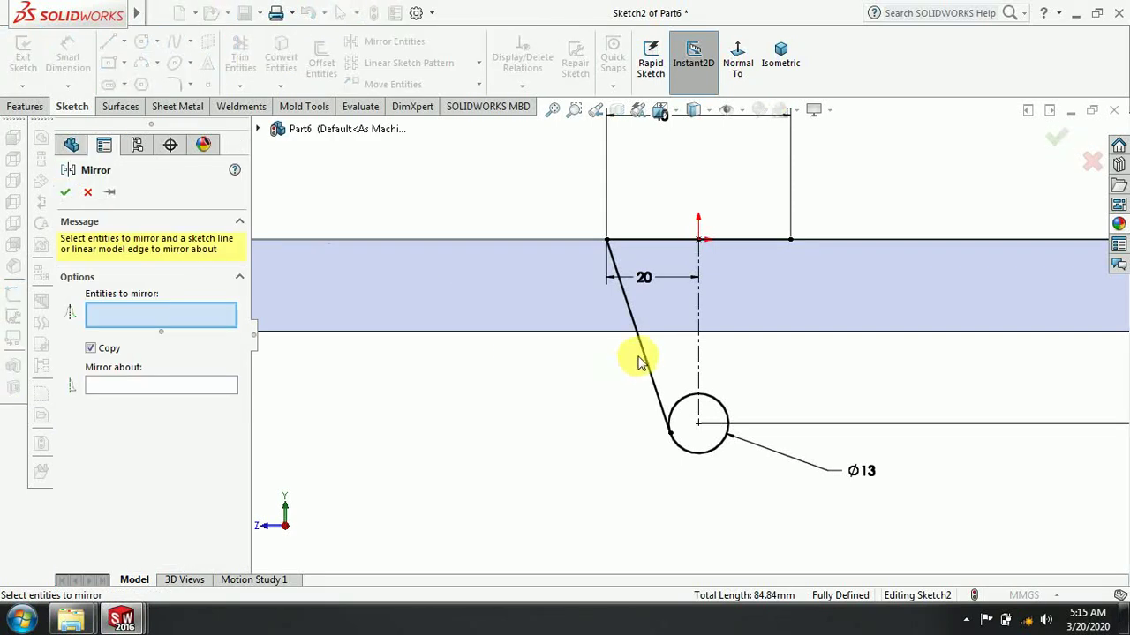
click(644, 357)
click(197, 387)
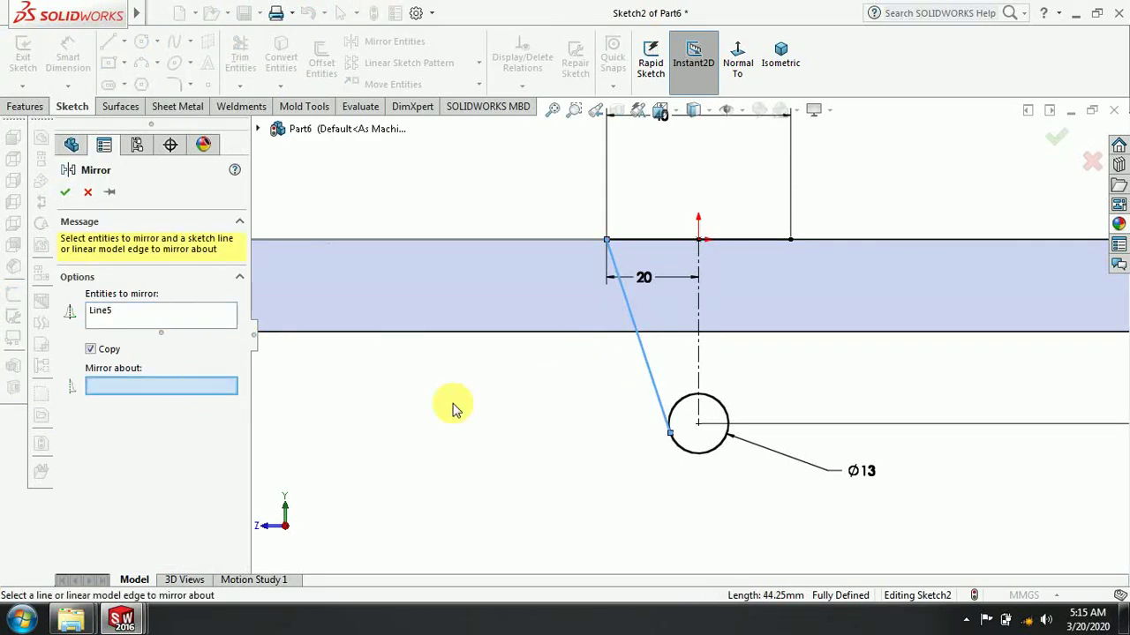
click(697, 309)
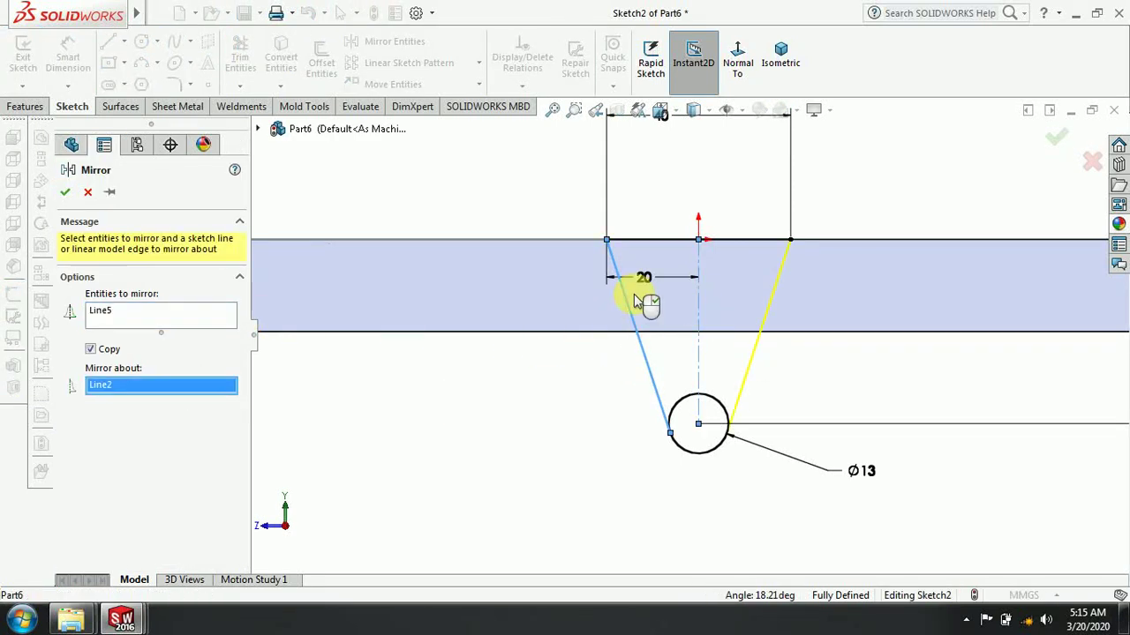
click(64, 192)
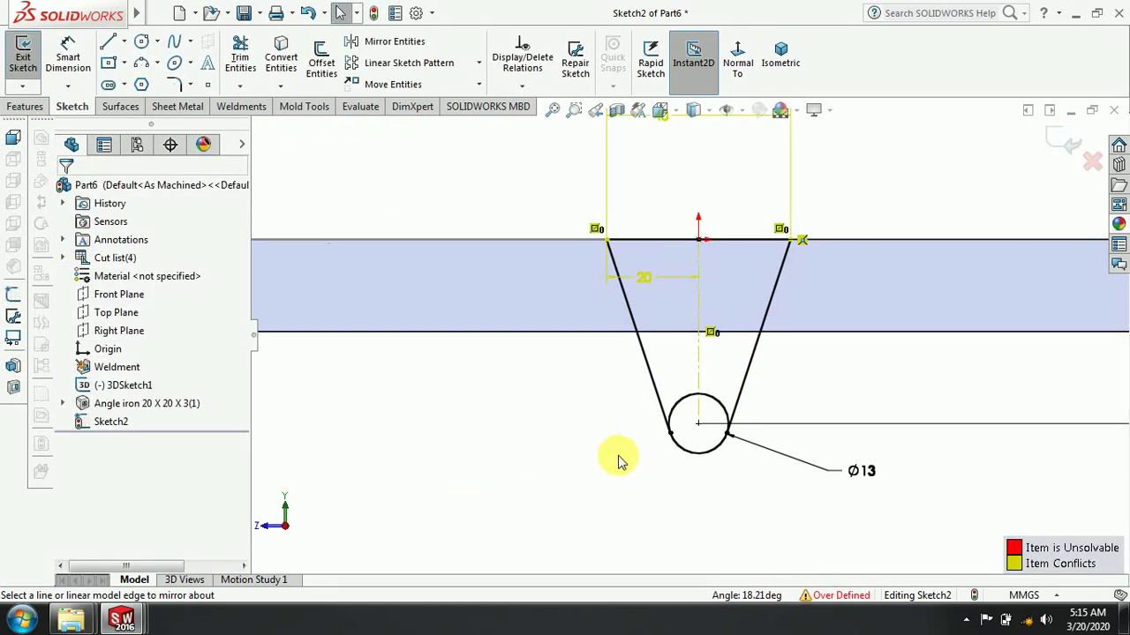
click(663, 278)
right_click(663, 279)
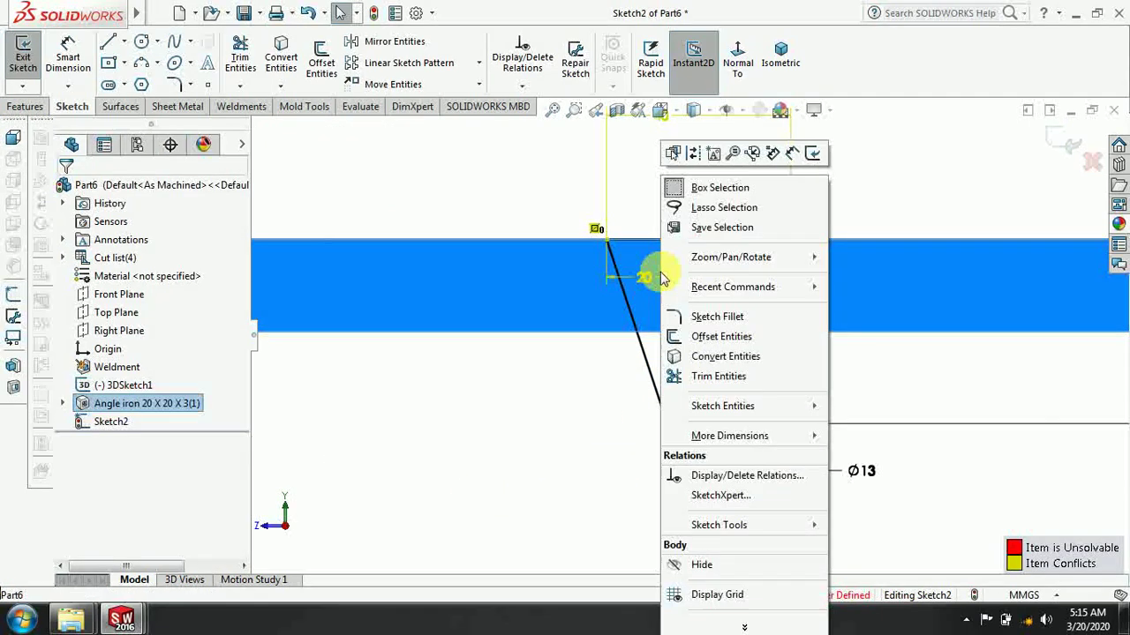
Step: Delete the 20 mm offset dimension to clear the over-defined sketch
click(647, 281)
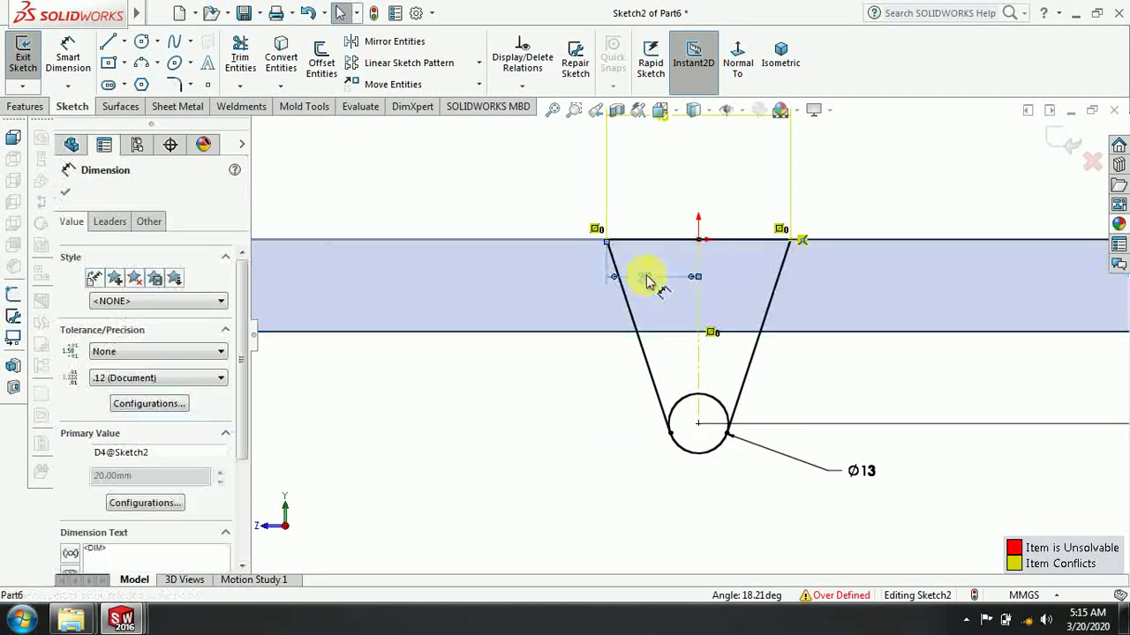
right_click(647, 281)
click(681, 386)
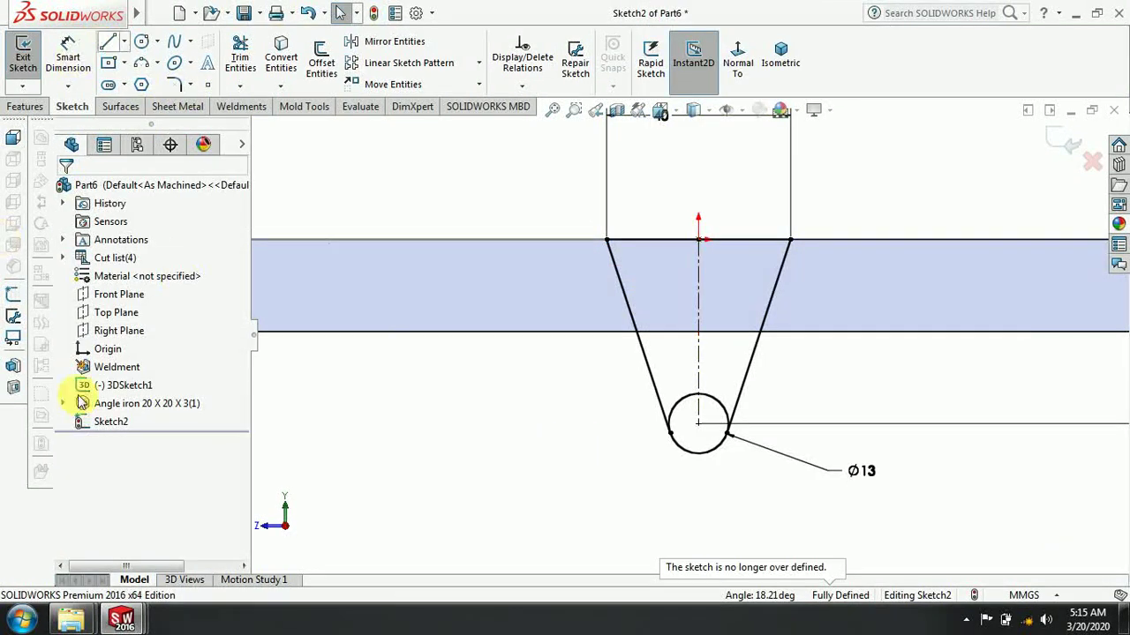
scroll(776, 392, down, 3)
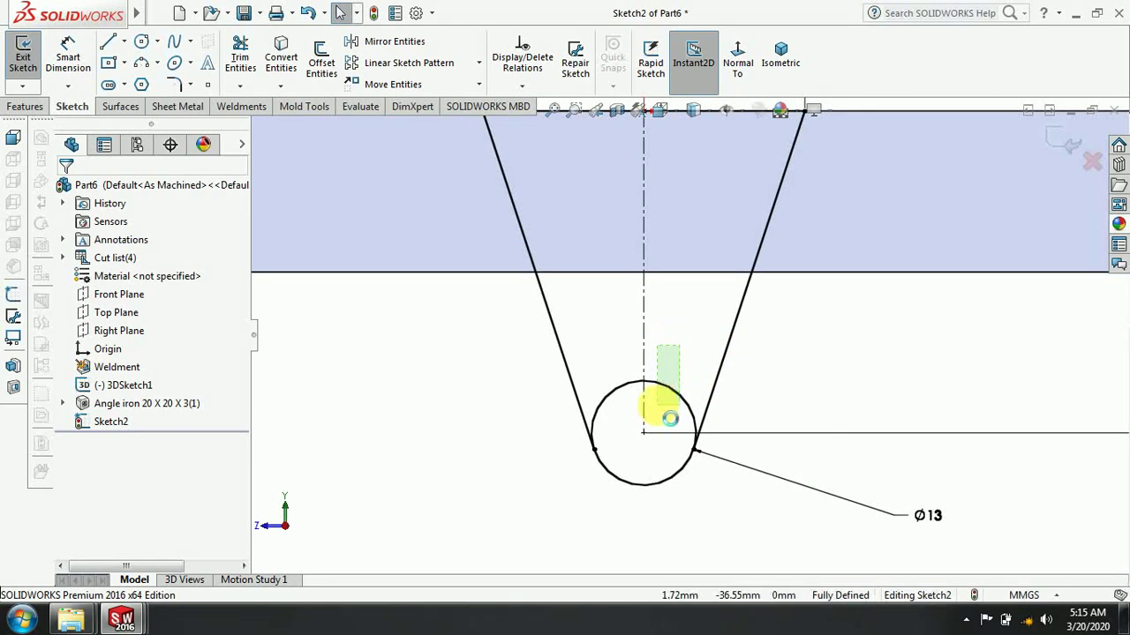
click(674, 399)
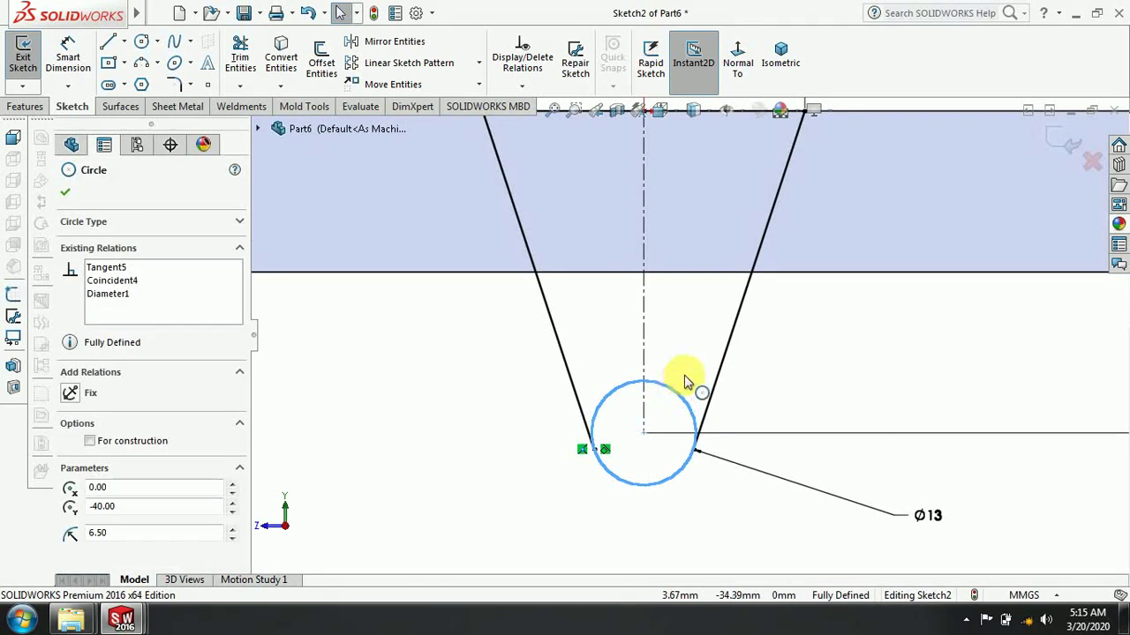
key(Escape)
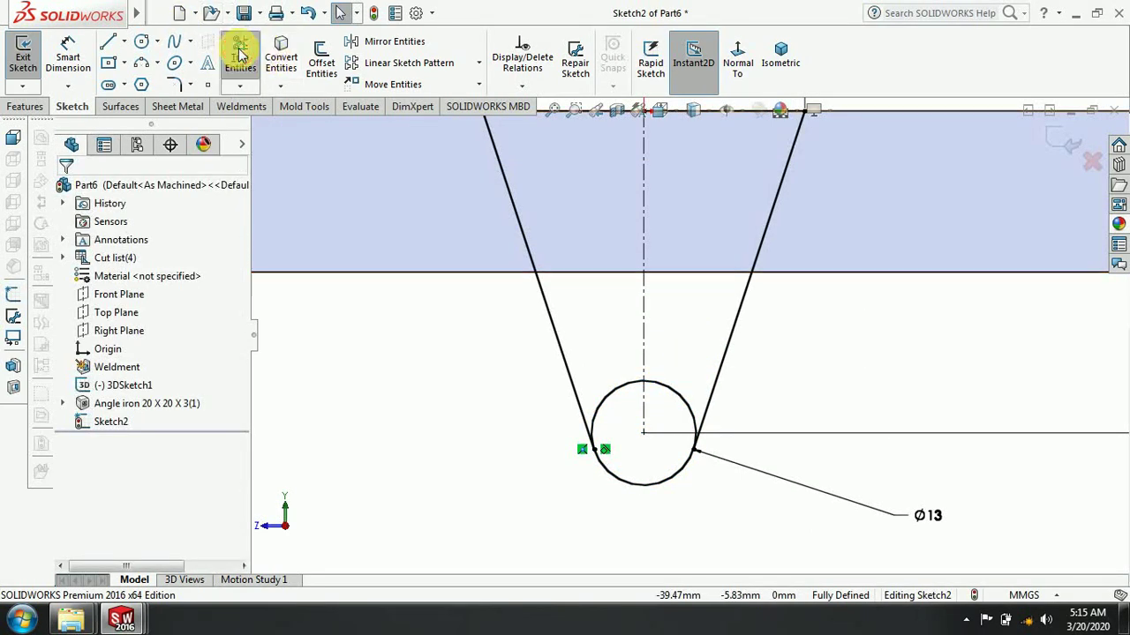
Step: Power-trim the Ø13 circle's upper arc, leaving a rounded bottom between the slanted lines
click(240, 55)
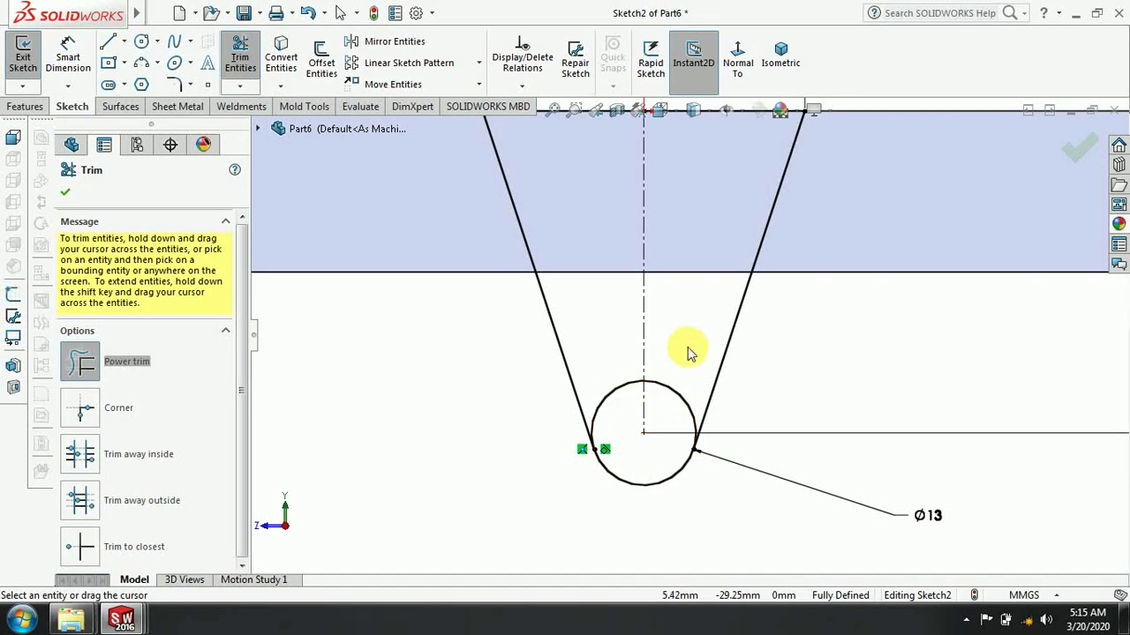
drag(687, 351, 668, 409)
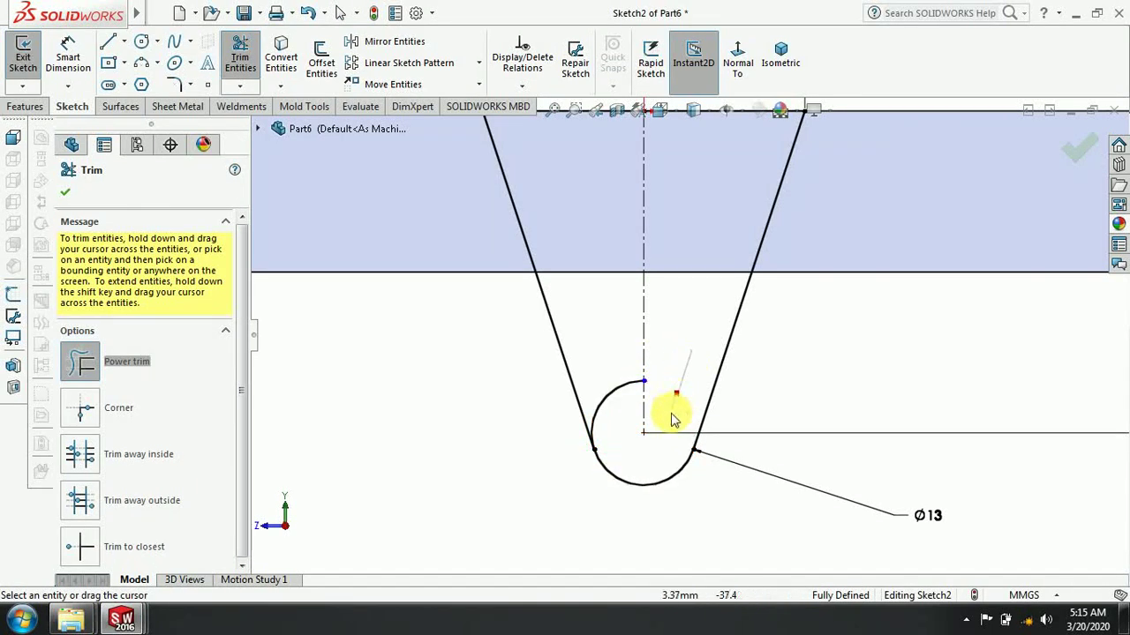
scroll(633, 407, up, 2)
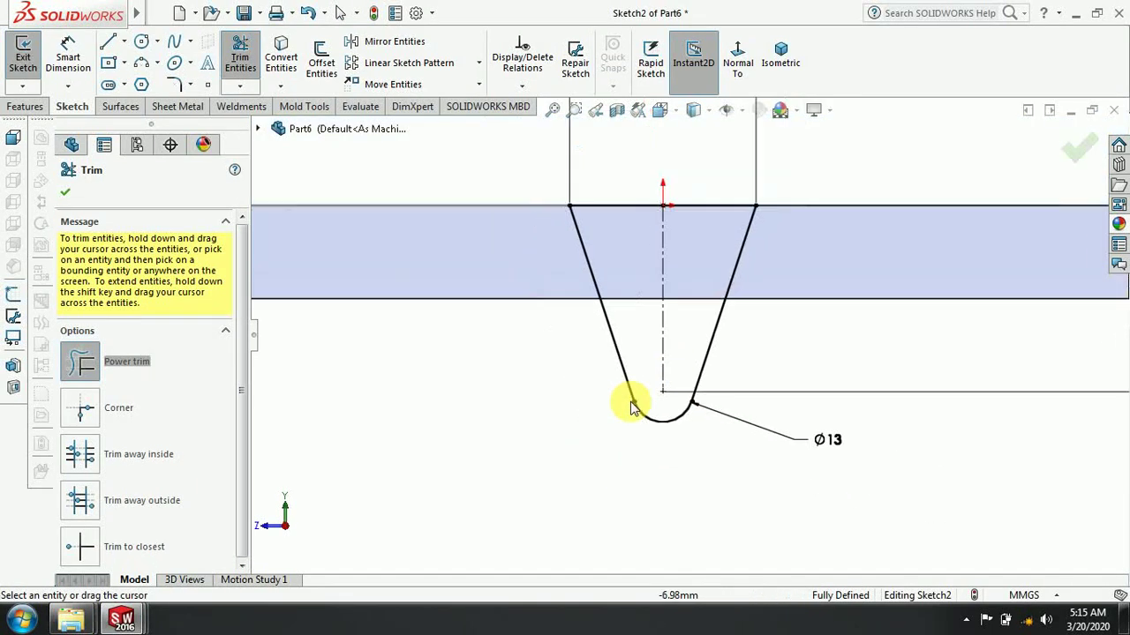
scroll(637, 402, up, 2)
scroll(617, 414, up, 2)
middle_drag(595, 429, 646, 465)
scroll(794, 515, up, 2)
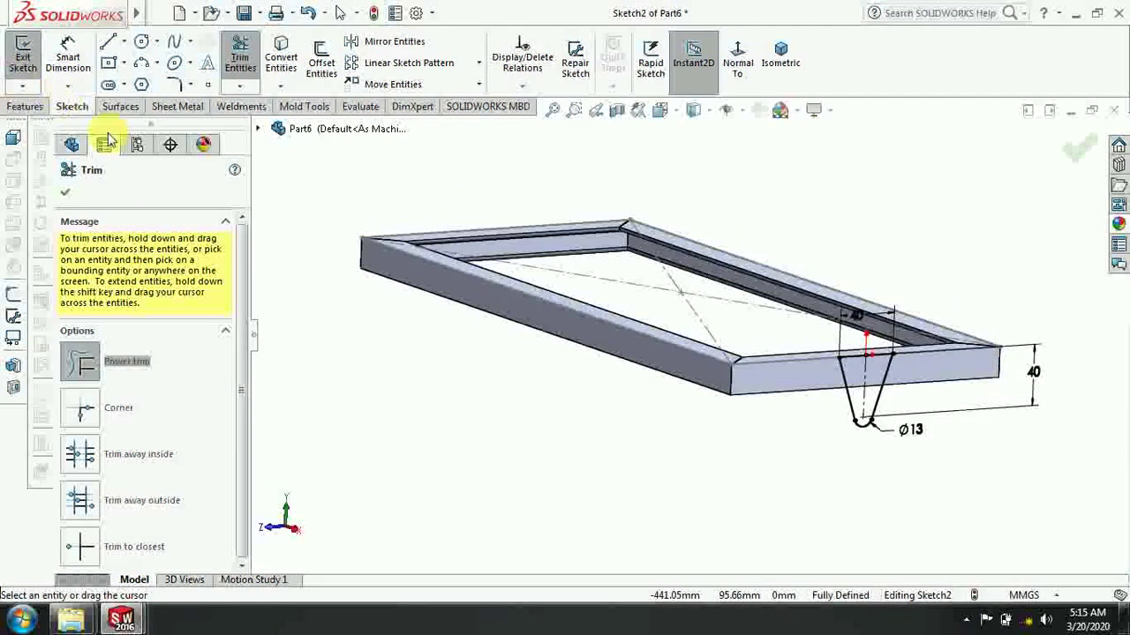
scroll(788, 361, down, 2)
scroll(828, 454, down, 1)
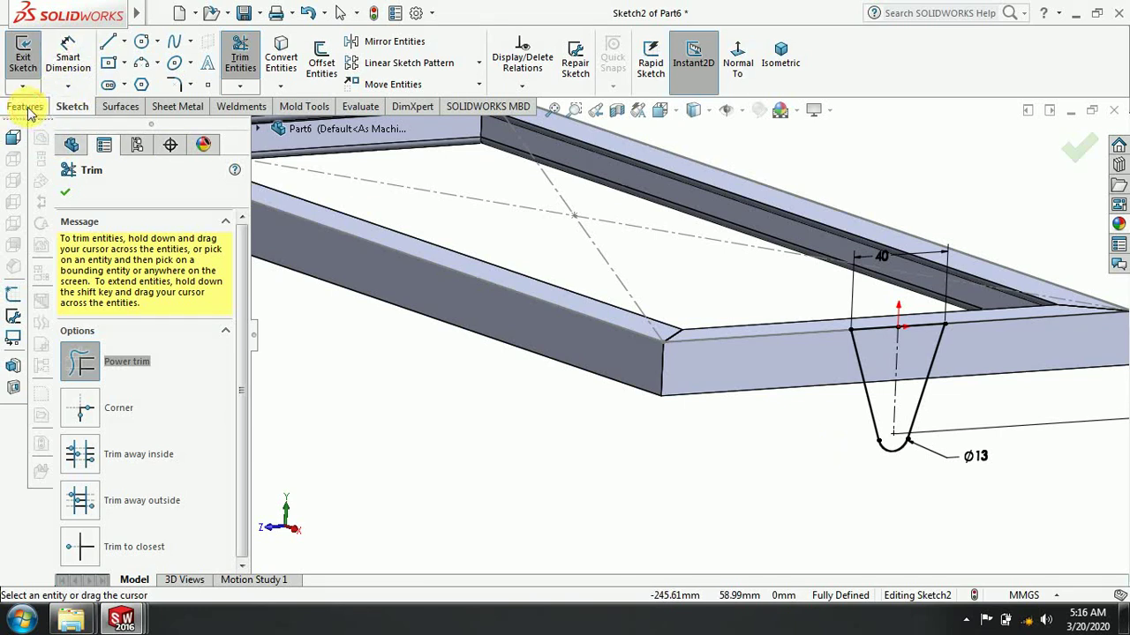
click(27, 107)
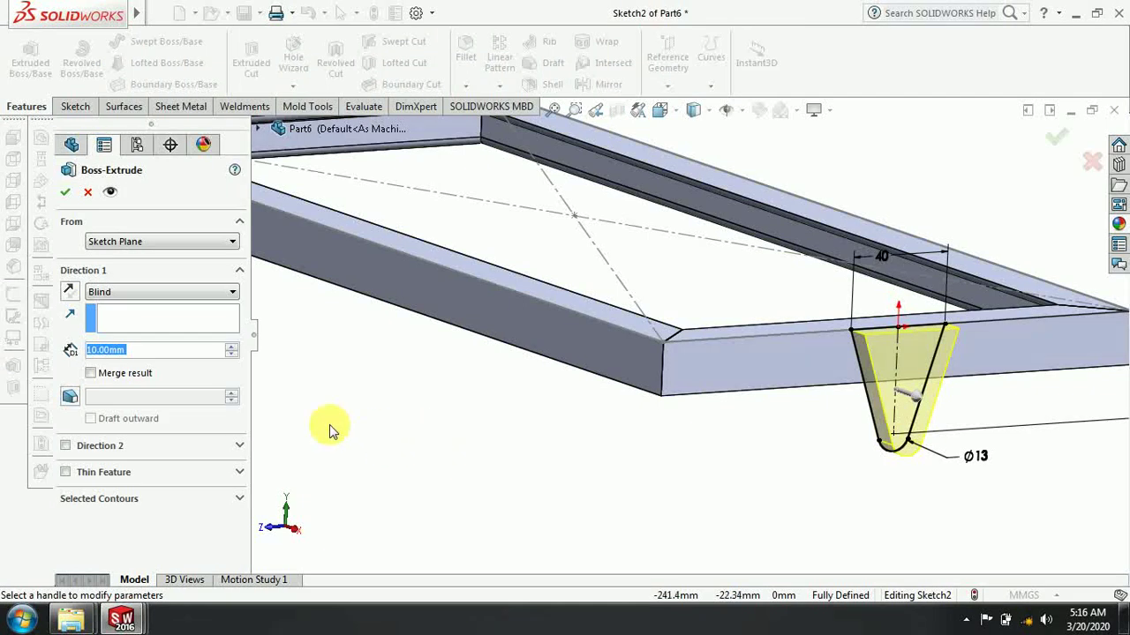
Step: Extrude the tab profile 5 mm in the reversed direction as Boss-Extrude1
text(5)
key(Return)
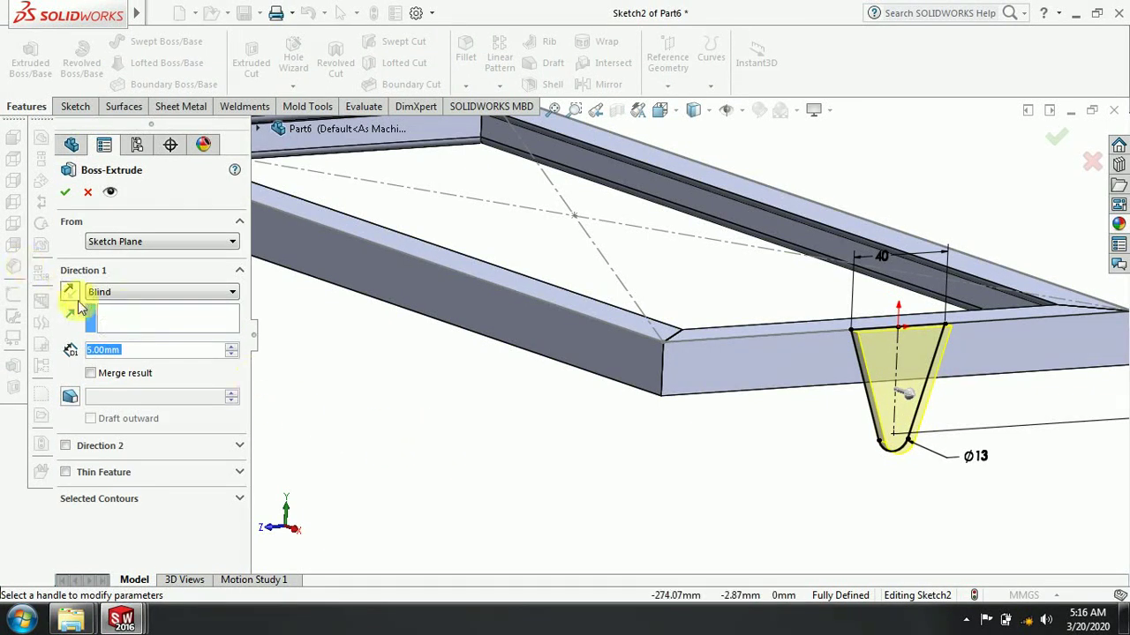
click(78, 298)
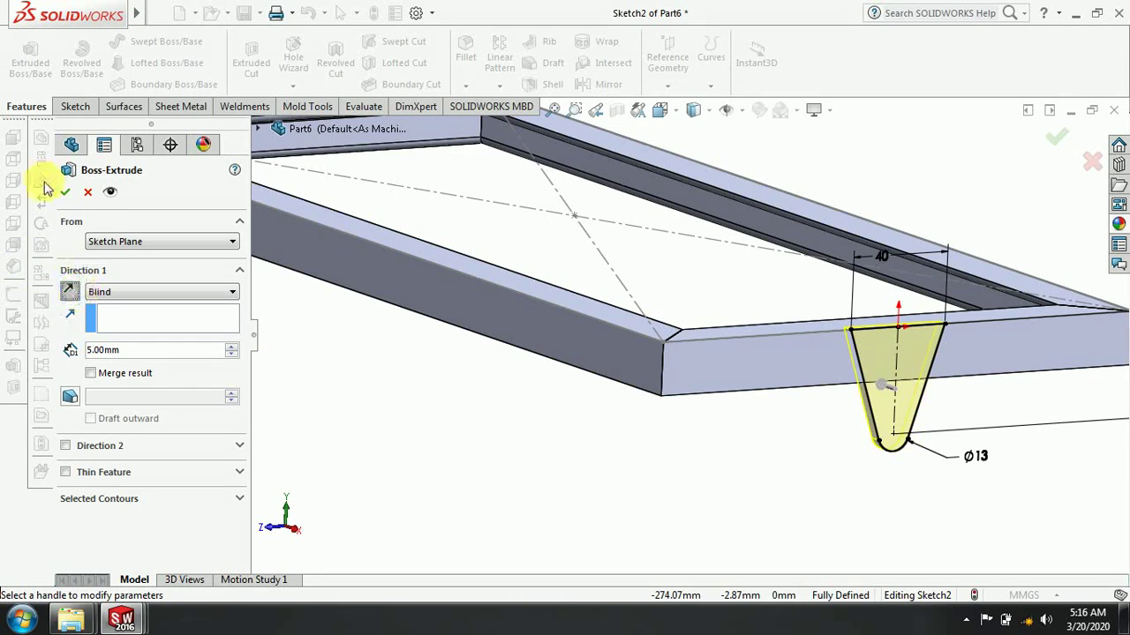
click(69, 192)
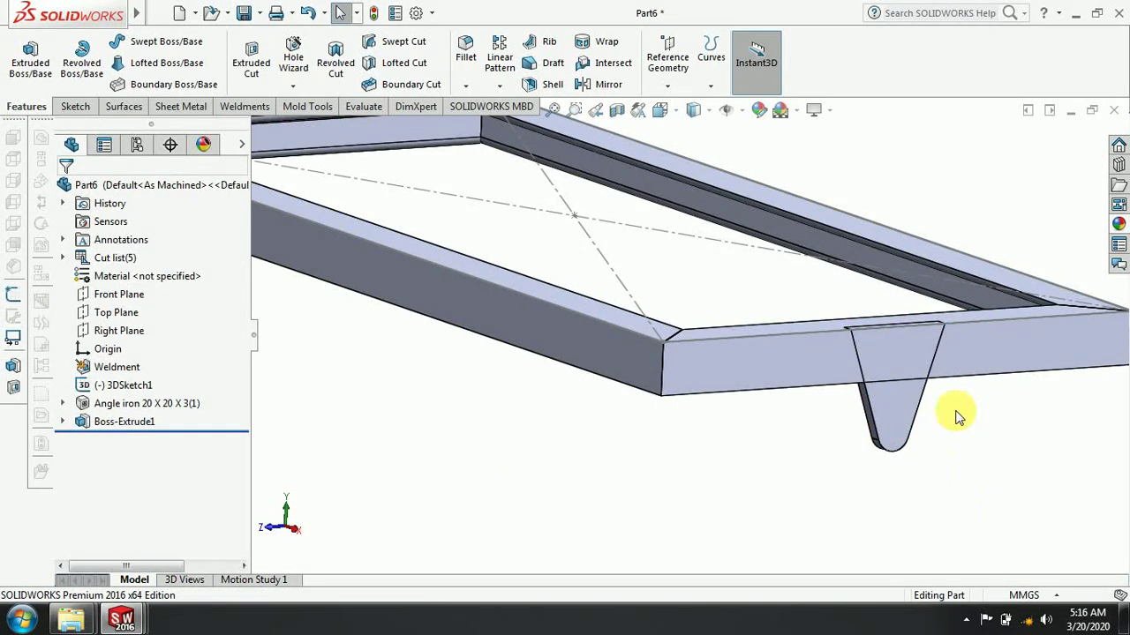
click(904, 402)
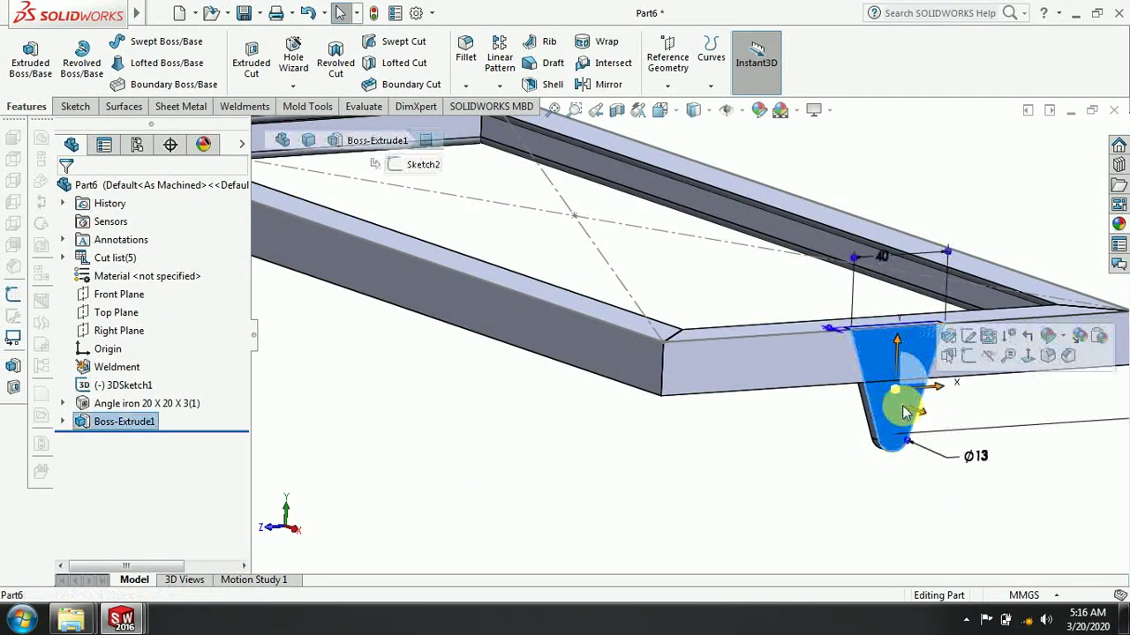
Step: Start a sketch on the tab face, view it Normal To, and draw a circle in the rounded end
click(968, 354)
click(737, 69)
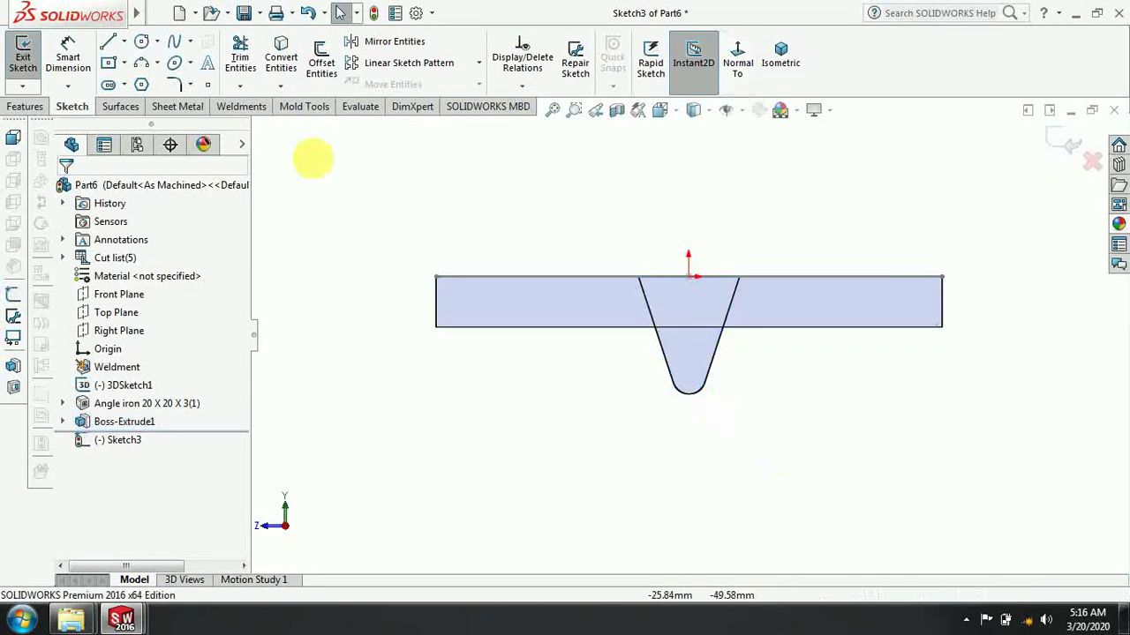
click(142, 42)
scroll(693, 369, down, 3)
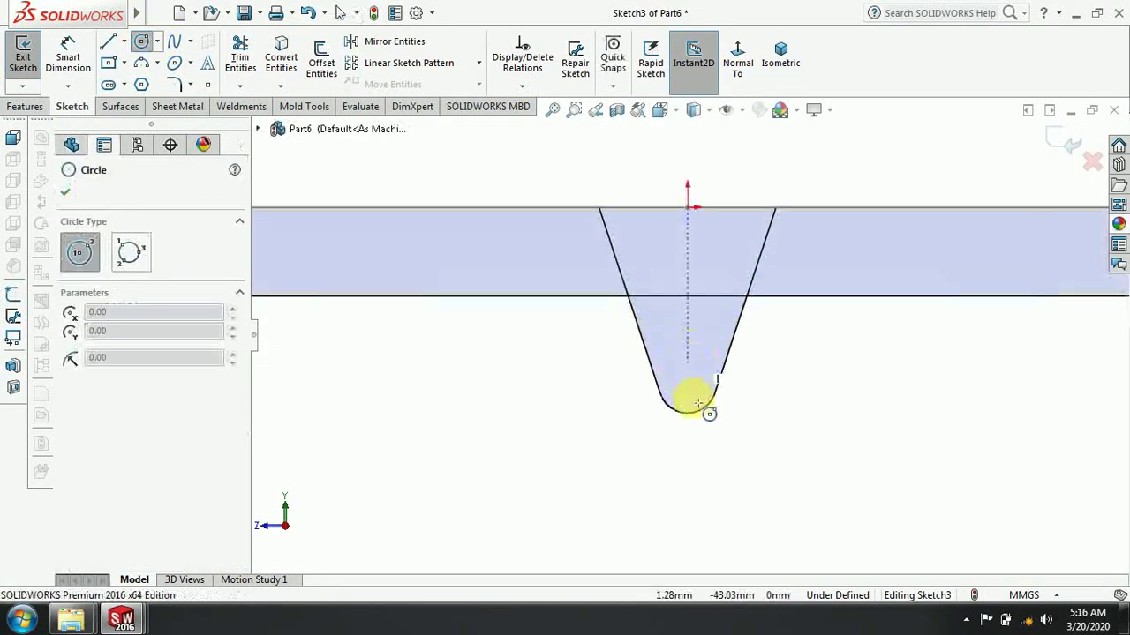
click(687, 385)
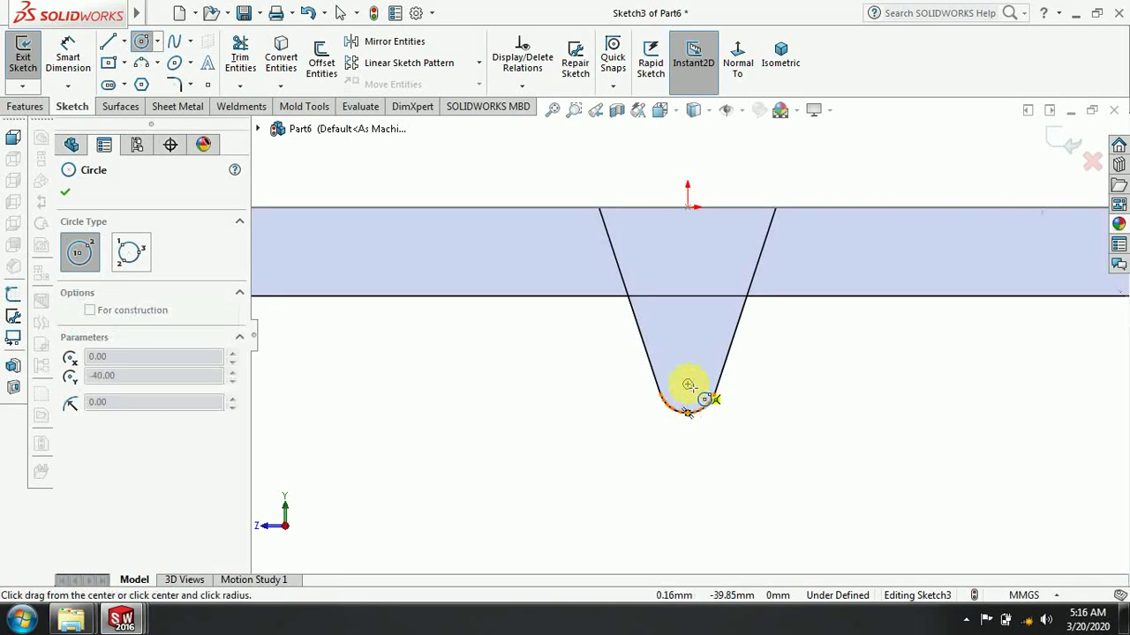
click(698, 364)
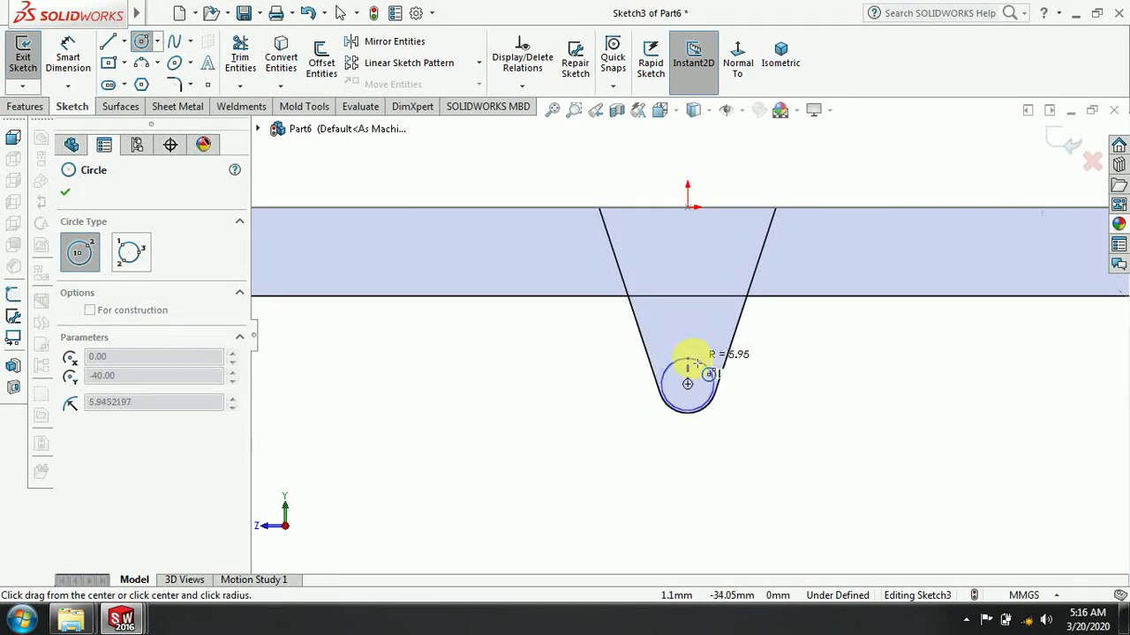
Step: Dimension the circle to 10 mm diameter and return to an isometric view
click(64, 53)
click(706, 380)
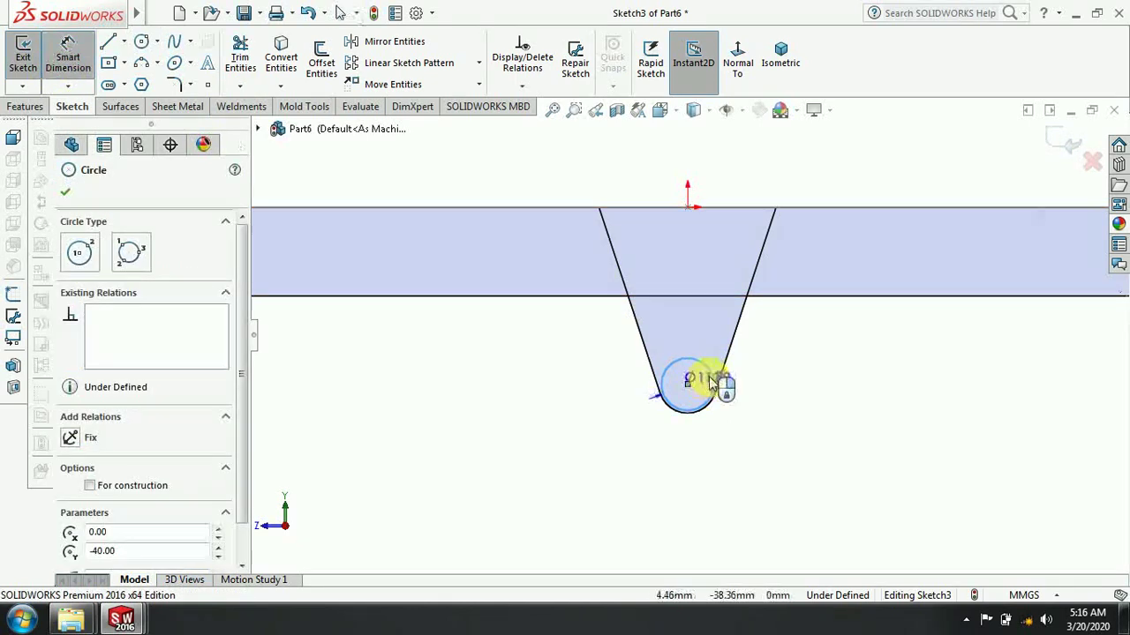
click(768, 481)
text(10)
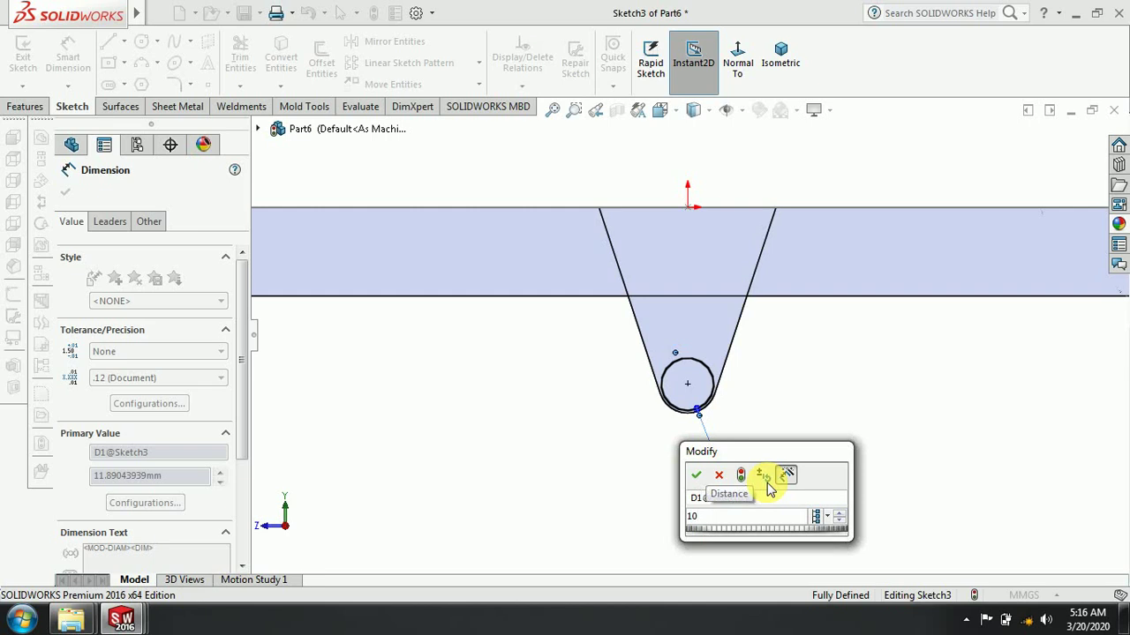
key(Return)
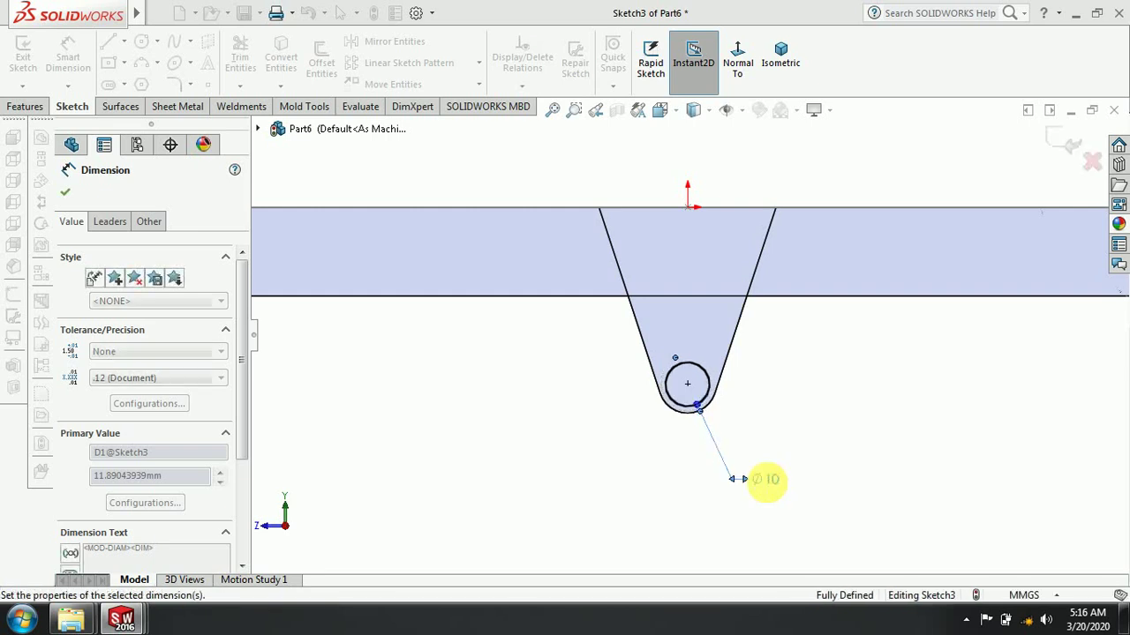
key(Escape)
key(f)
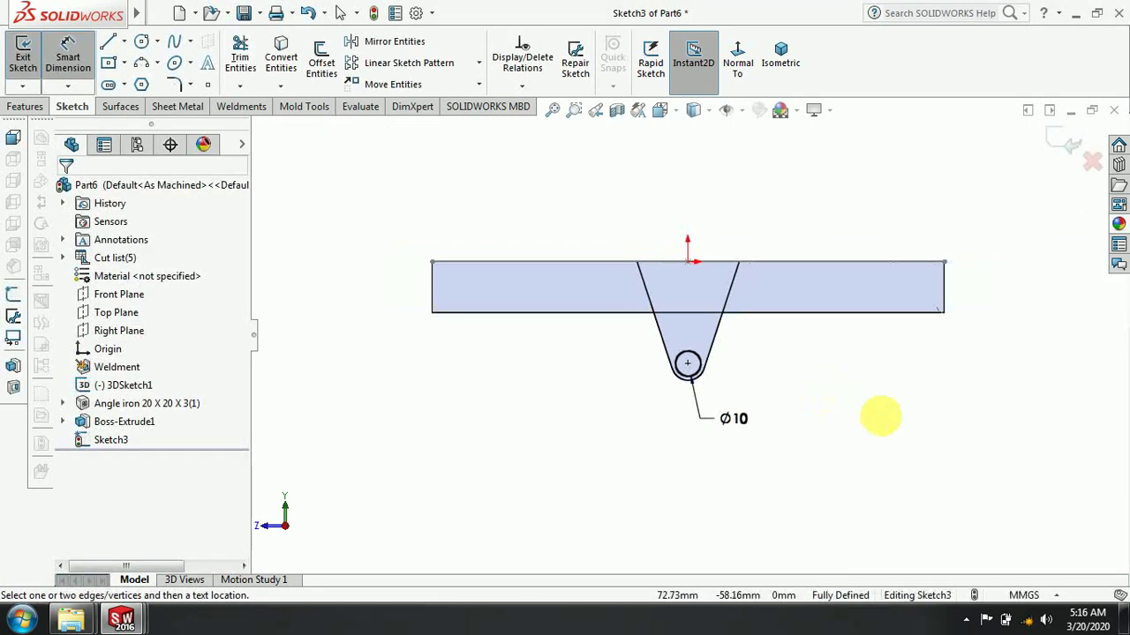
key(ctrl+7)
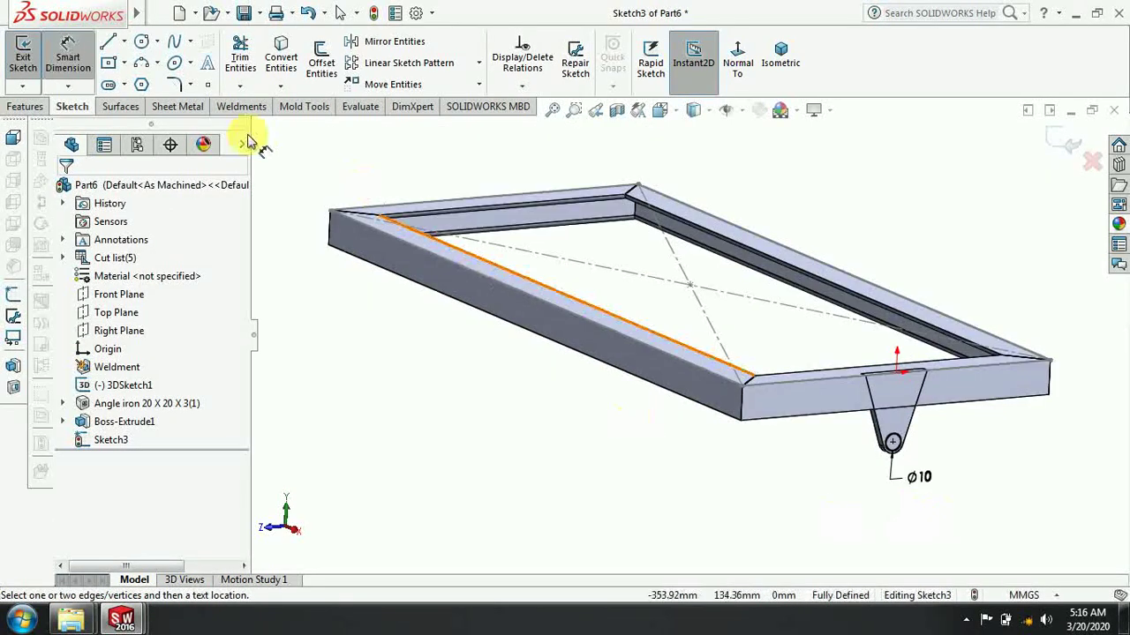
click(25, 106)
Step: Extruded-cut the Ø10 circle Up To Next through the bracket tab
click(251, 57)
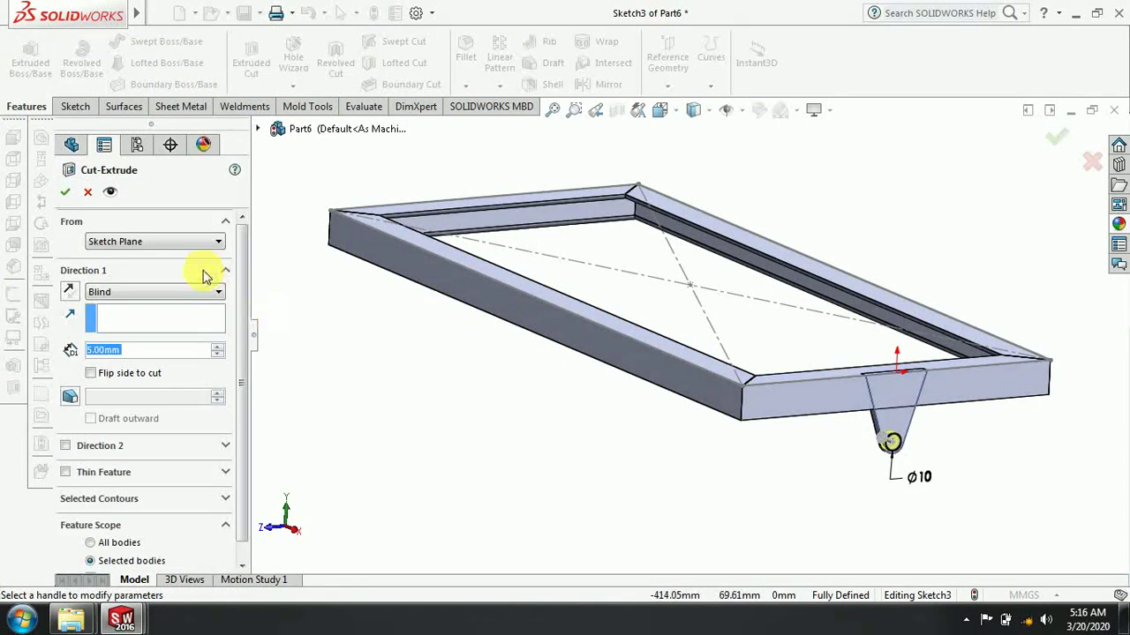
click(147, 292)
click(115, 340)
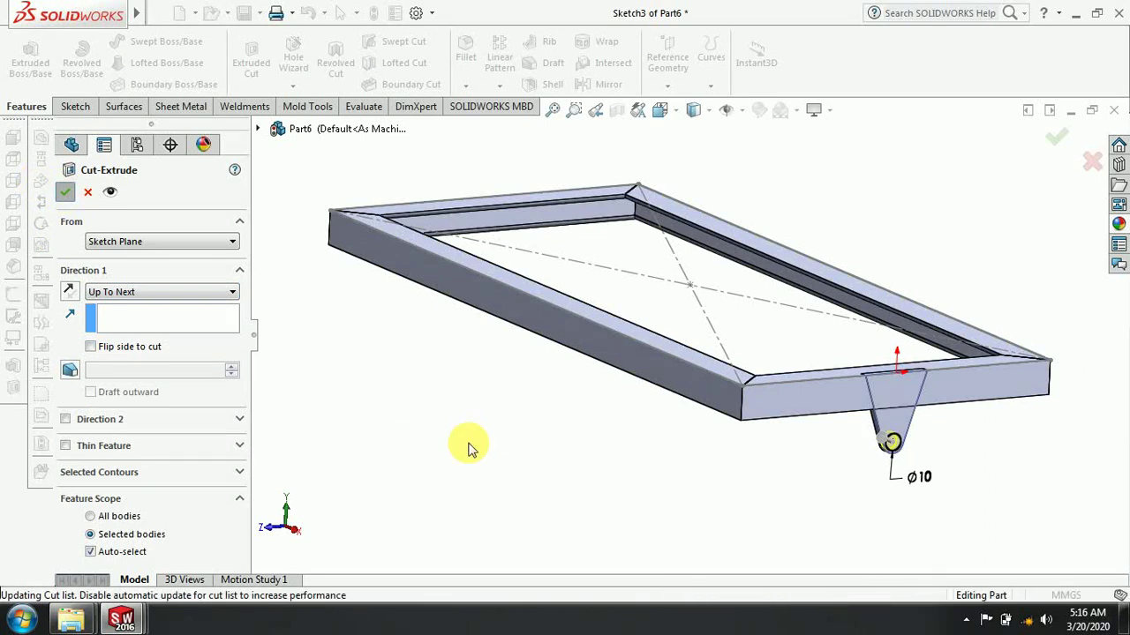
key(Return)
middle_drag(515, 454, 522, 495)
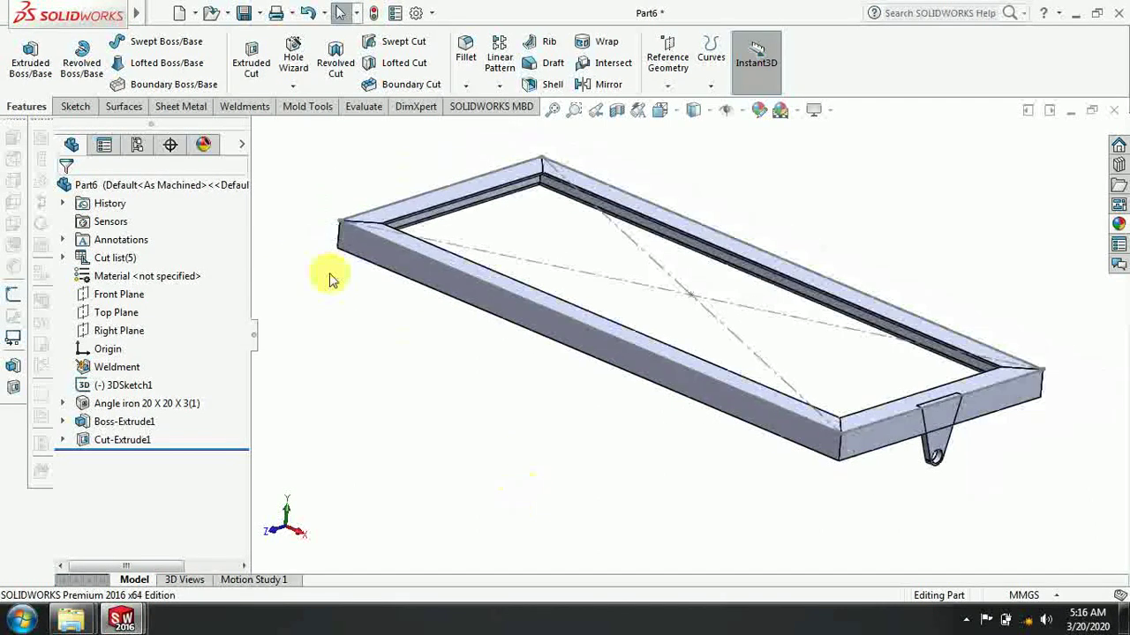
click(379, 231)
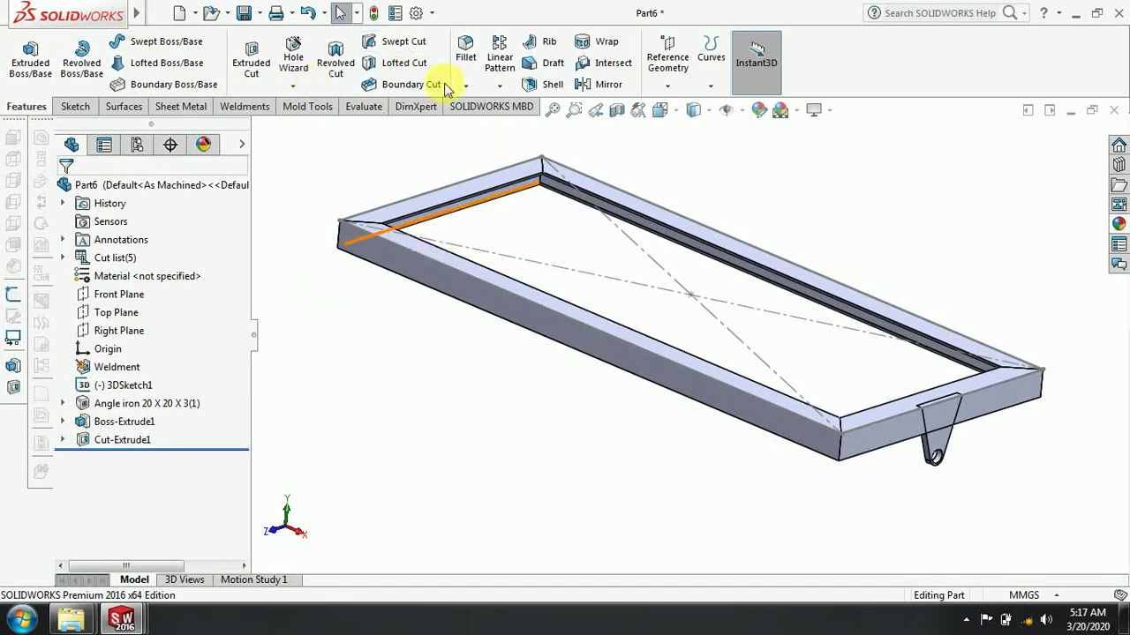
Step: Mirror the Cut-Extrude1 holed tab body across the Right Plane to create Mirror1
click(604, 84)
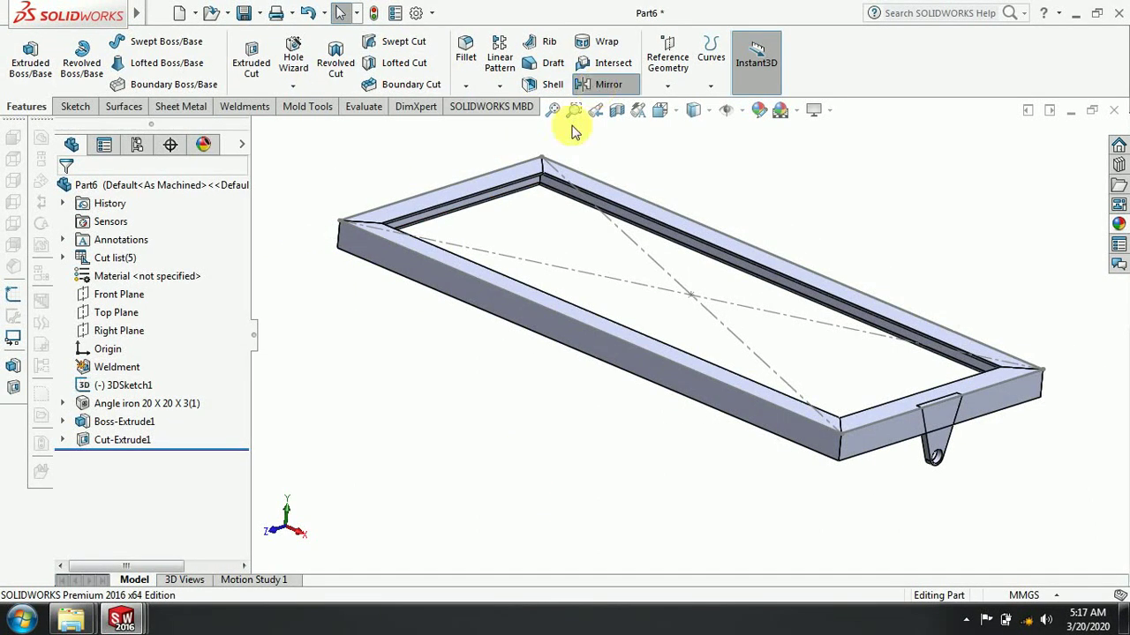
click(97, 350)
click(943, 449)
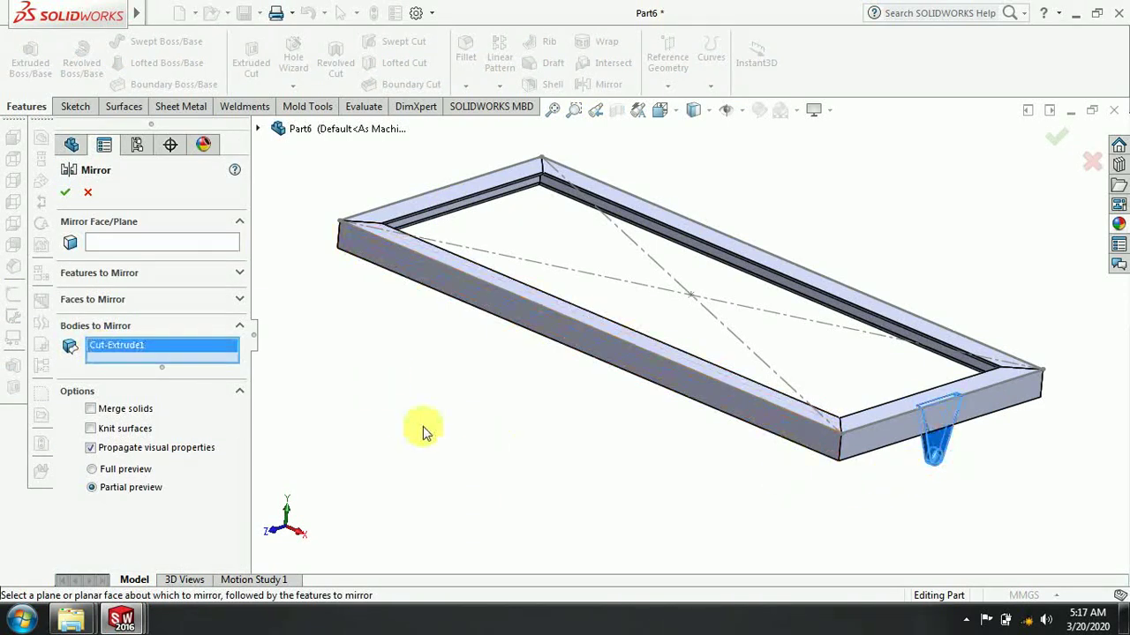
click(141, 242)
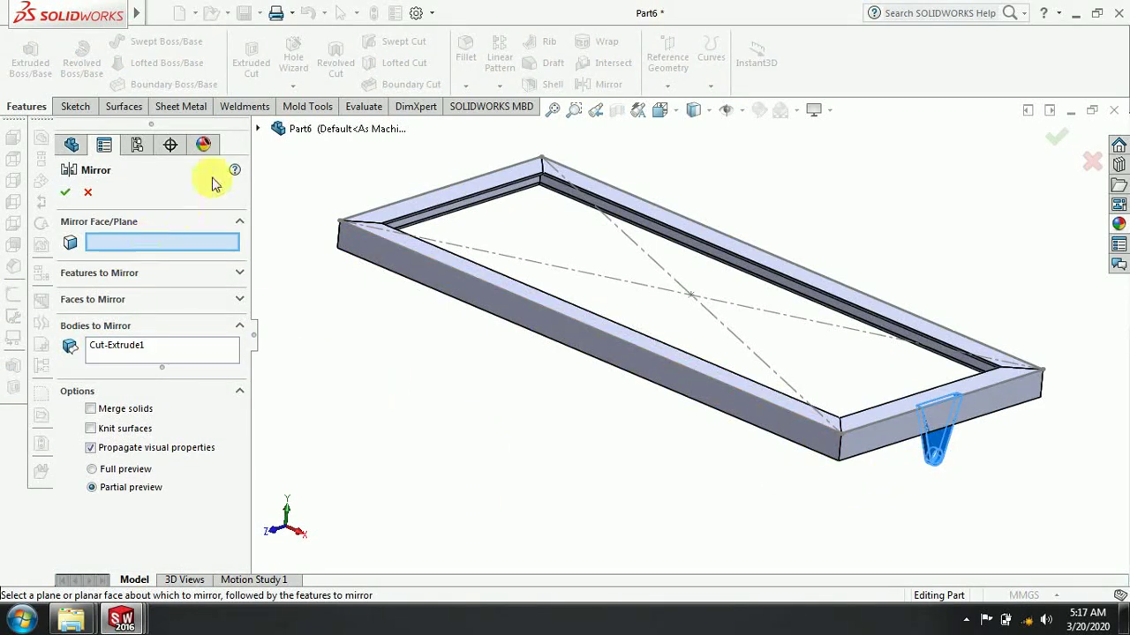
click(257, 130)
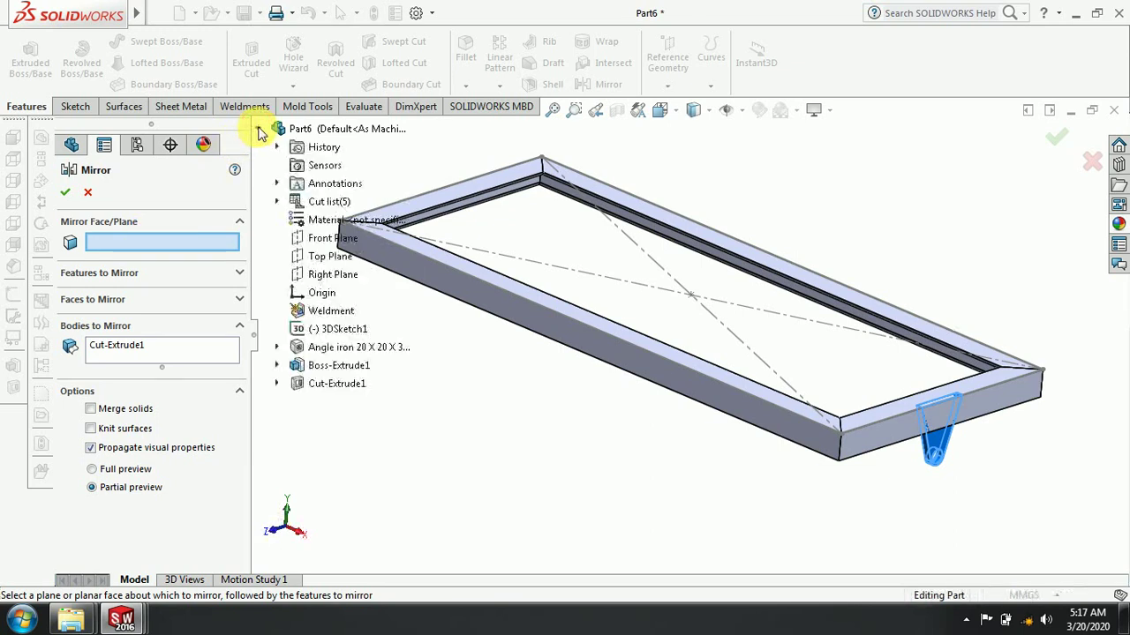
click(310, 274)
click(64, 192)
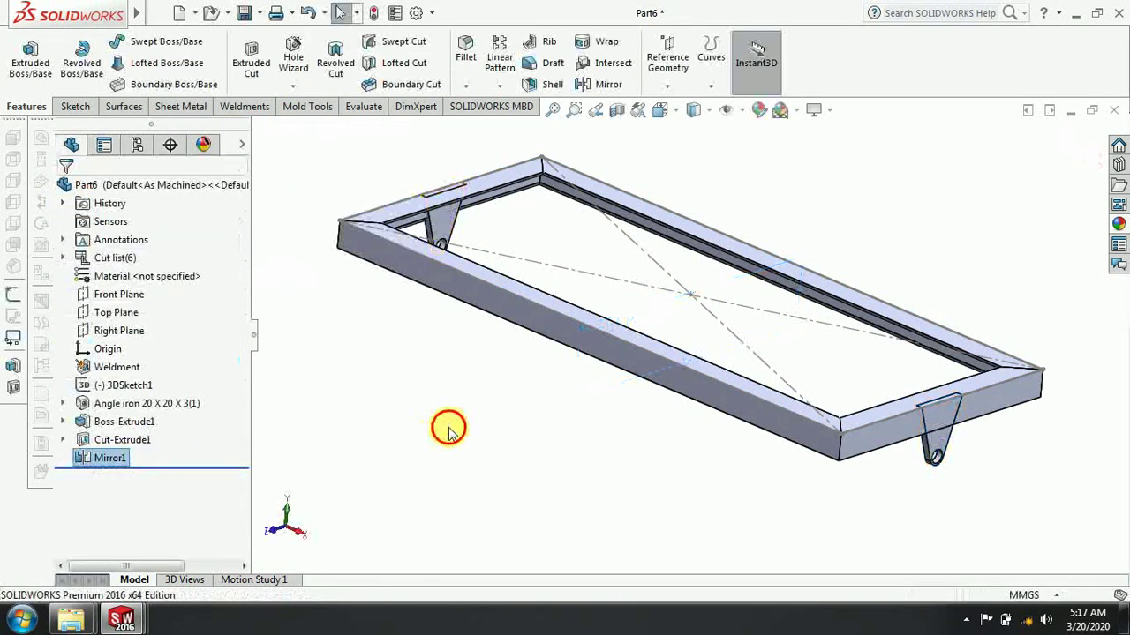
middle_drag(533, 483, 511, 469)
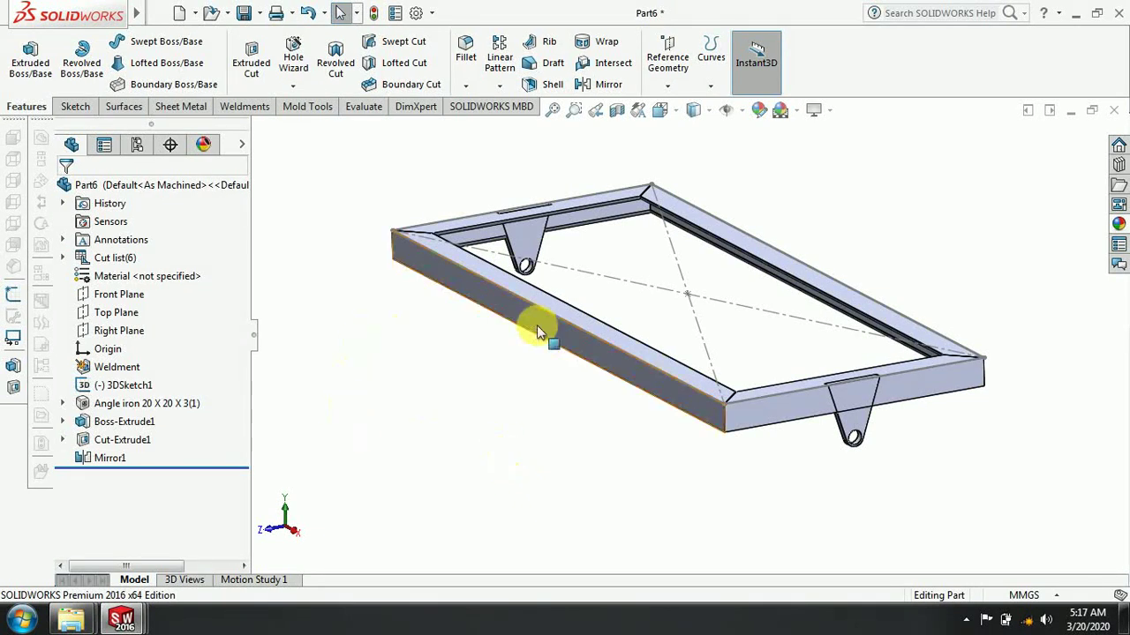
middle_drag(558, 459, 577, 475)
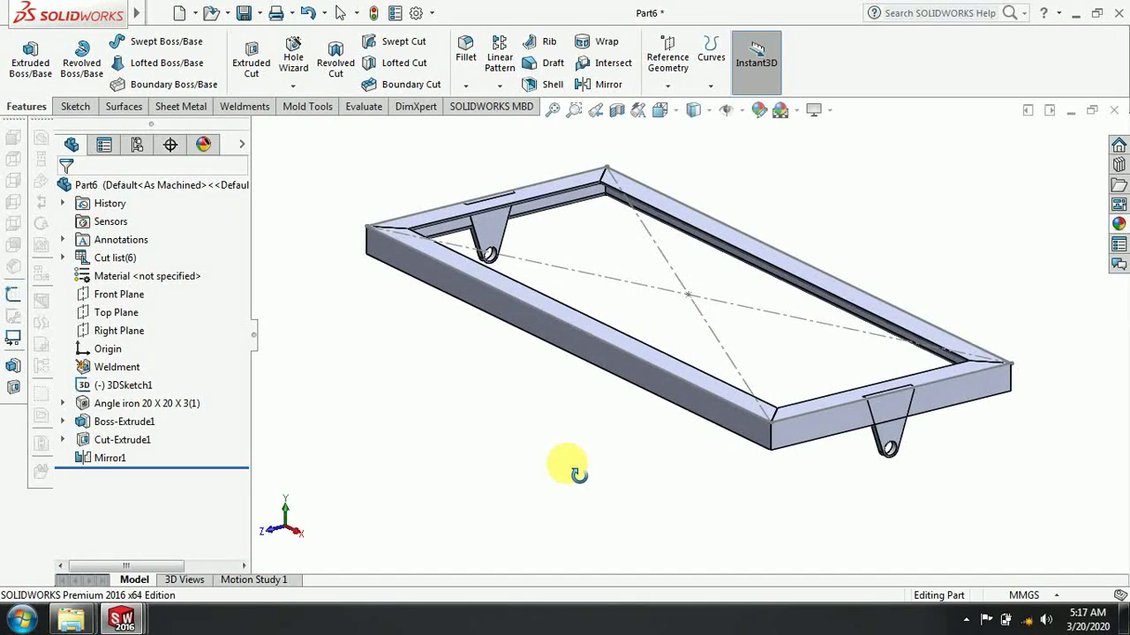
click(81, 110)
Step: Start a new 3D sketch, reorient and zoom the frame view, and select the Point tool
click(22, 86)
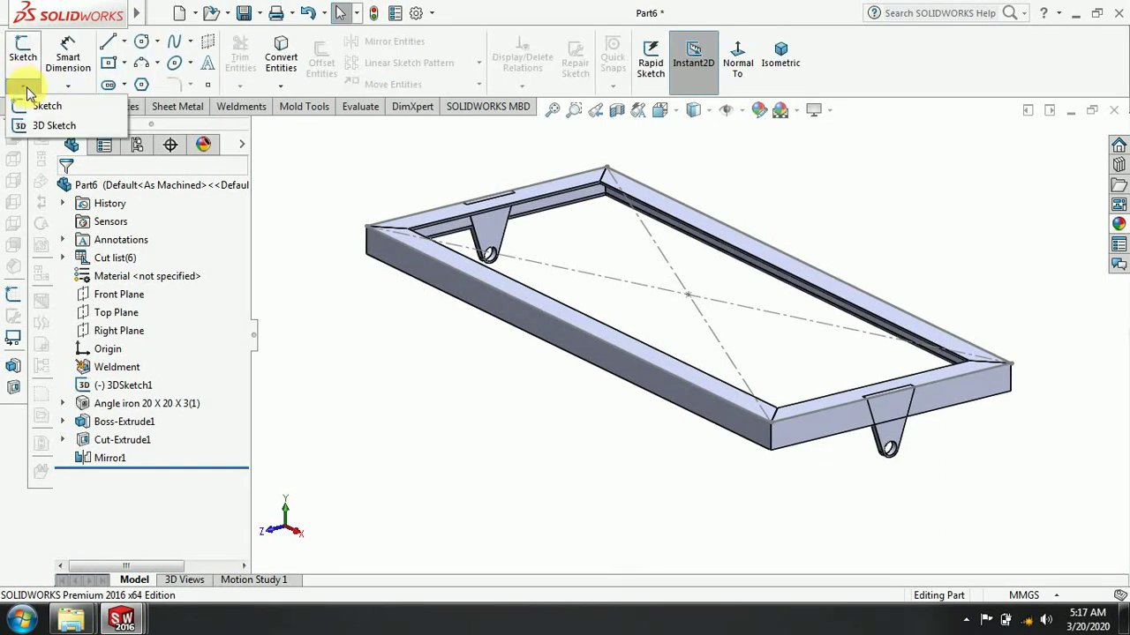
click(39, 129)
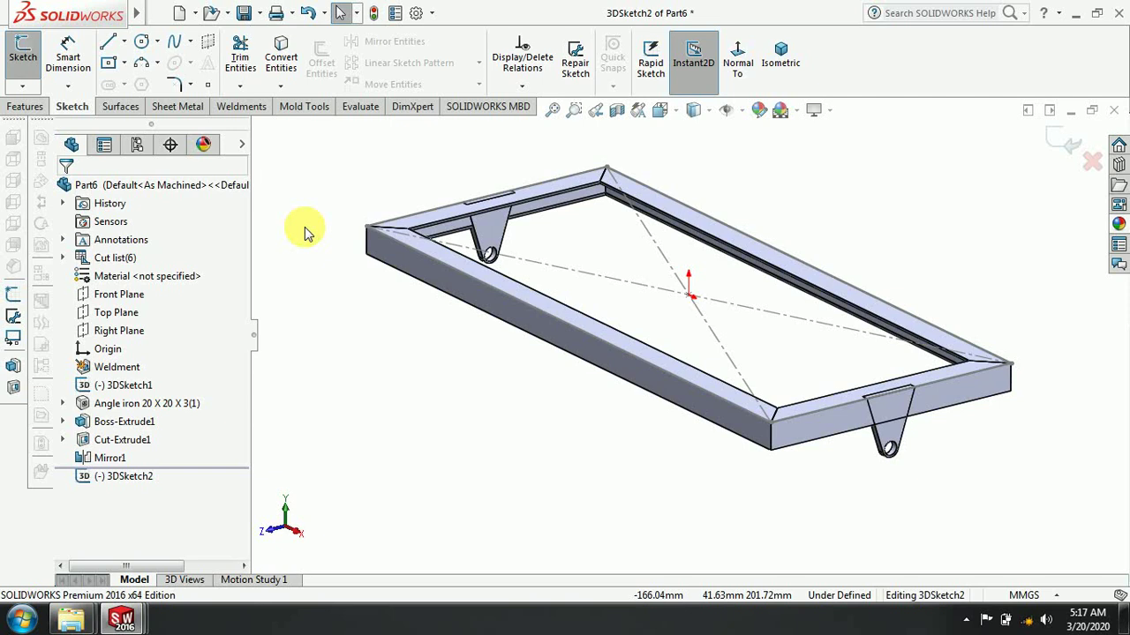
mouse_move(556, 417)
middle_down()
mouse_move(613, 435)
mouse_move(588, 441)
mouse_move(562, 252)
middle_up()
scroll(560, 253, down, 2)
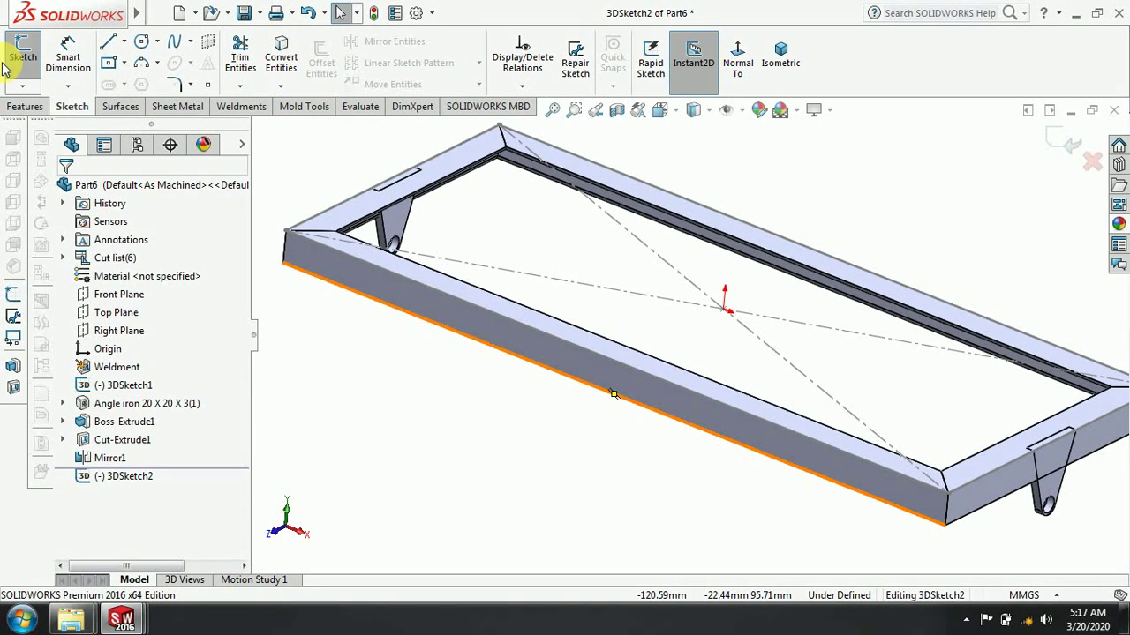
click(208, 86)
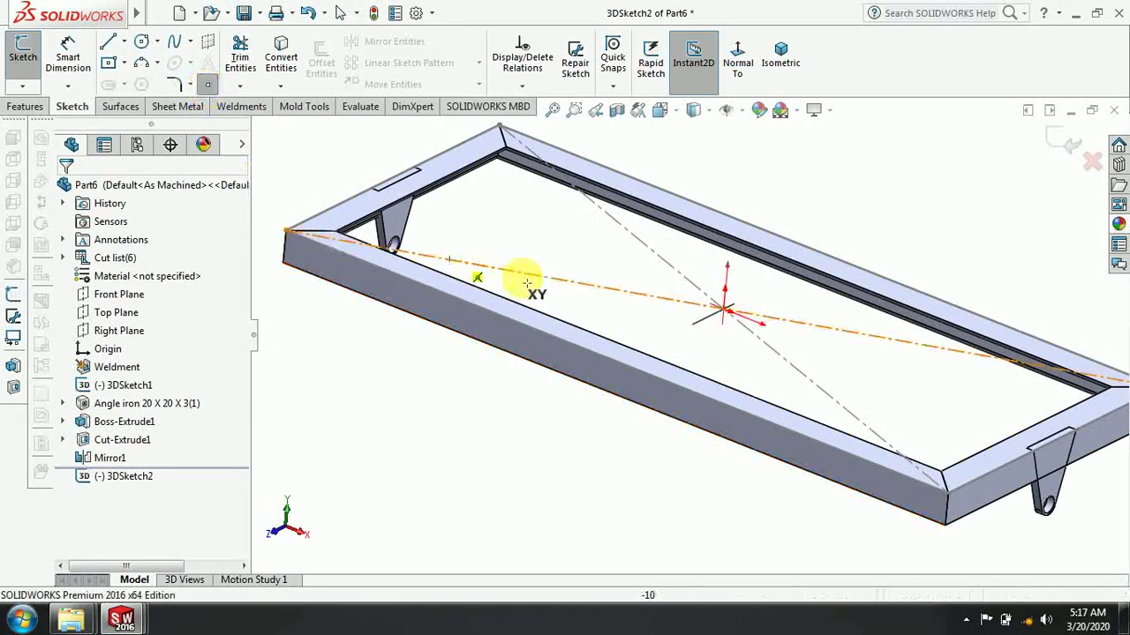
scroll(488, 290, down, 3)
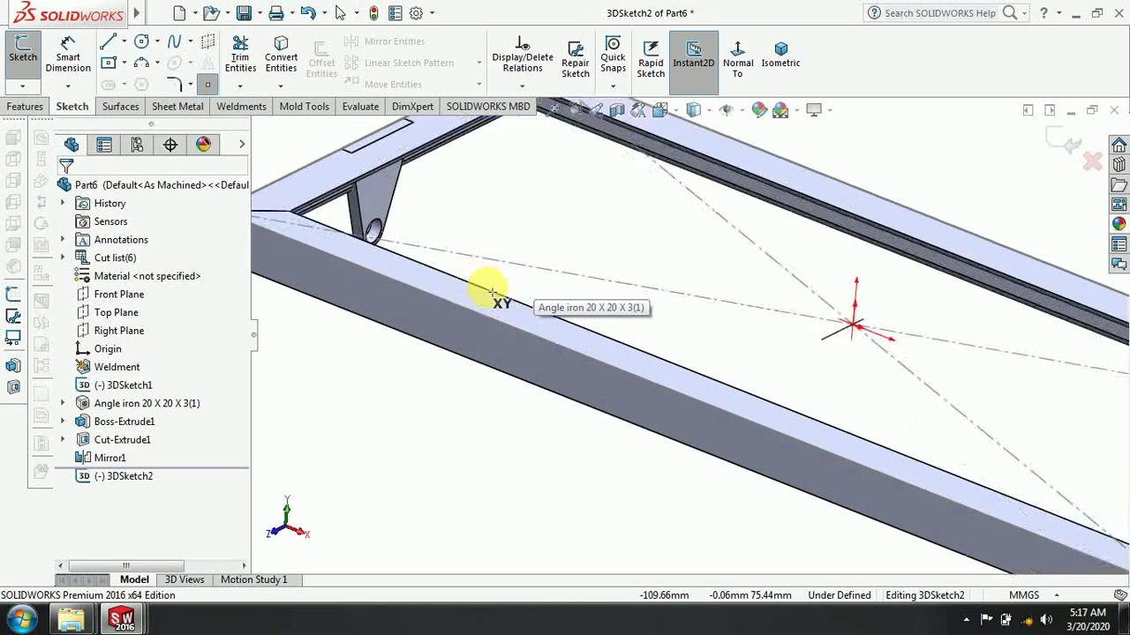
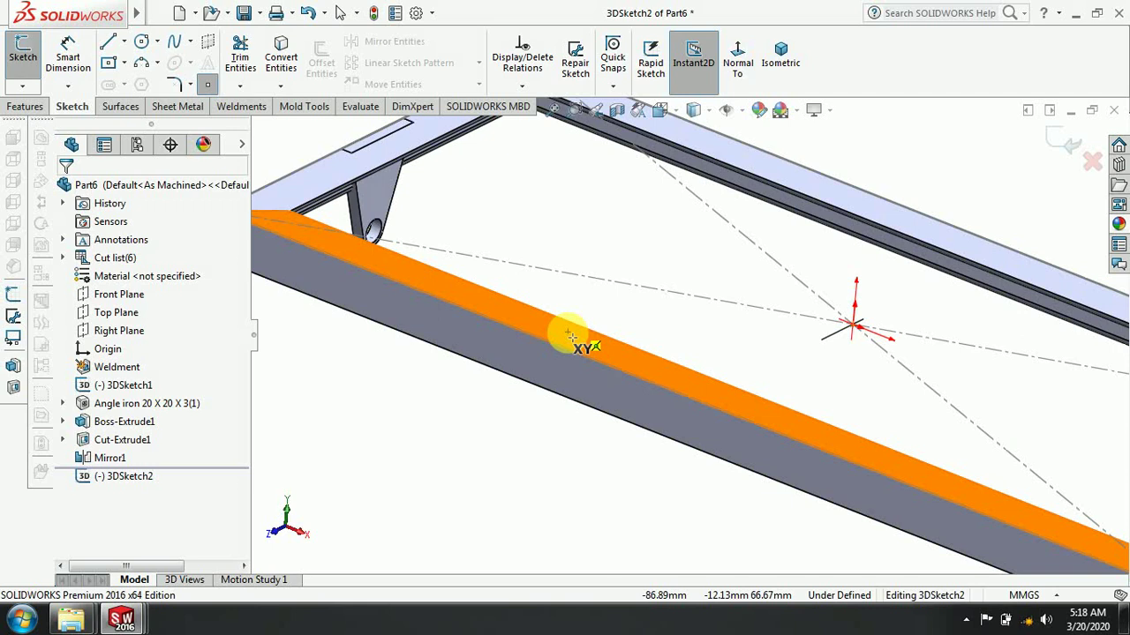
Step: Place a sketch point on the frame's front rail in 3DSketch2
click(569, 336)
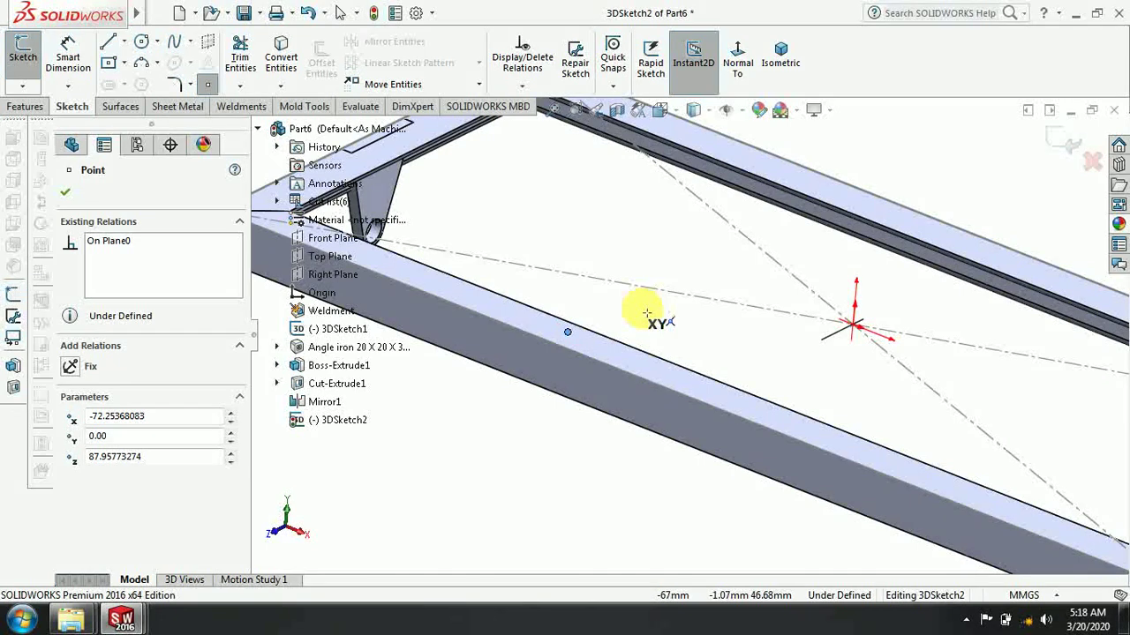
key(Escape)
scroll(647, 313, up, 3)
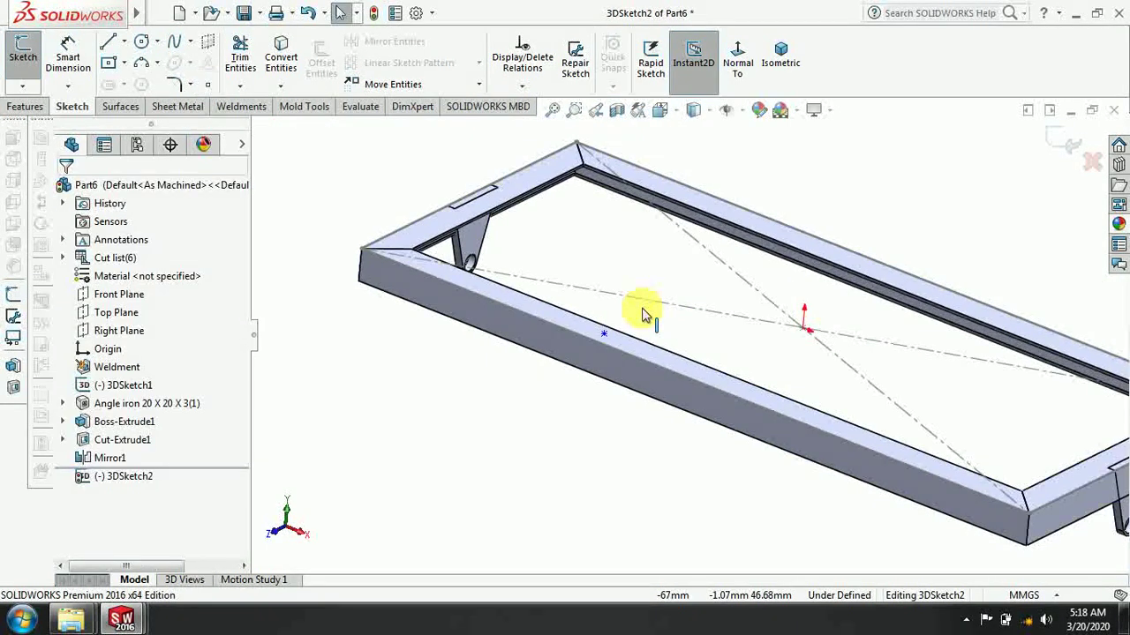
mouse_move(569, 406)
middle_down()
mouse_move(573, 441)
mouse_move(542, 429)
mouse_move(585, 414)
mouse_move(592, 429)
middle_up()
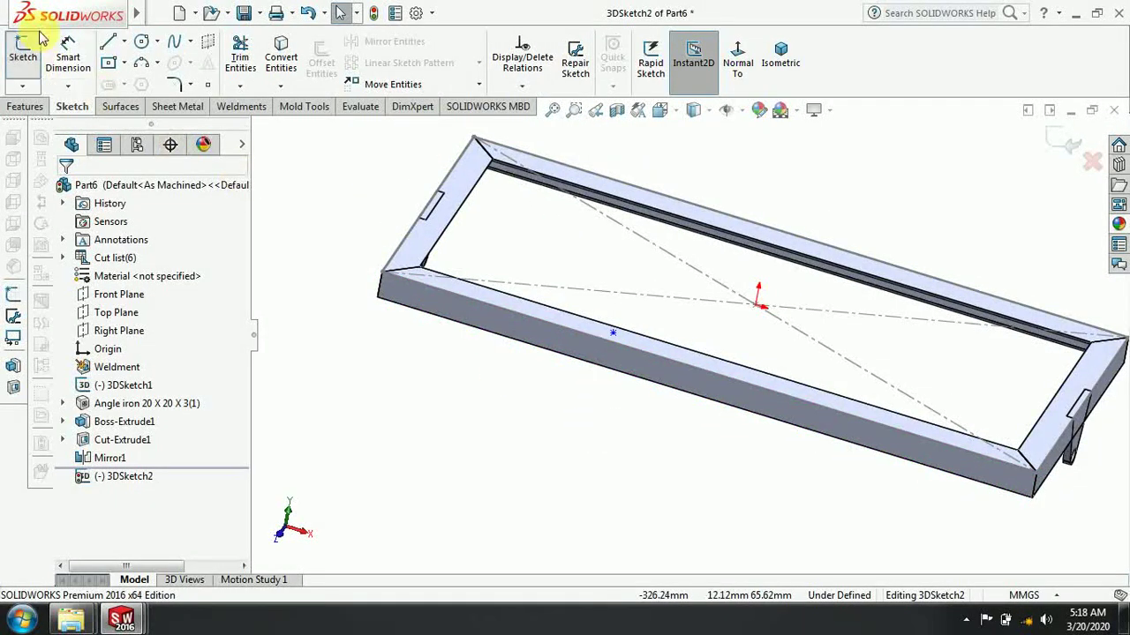
click(67, 48)
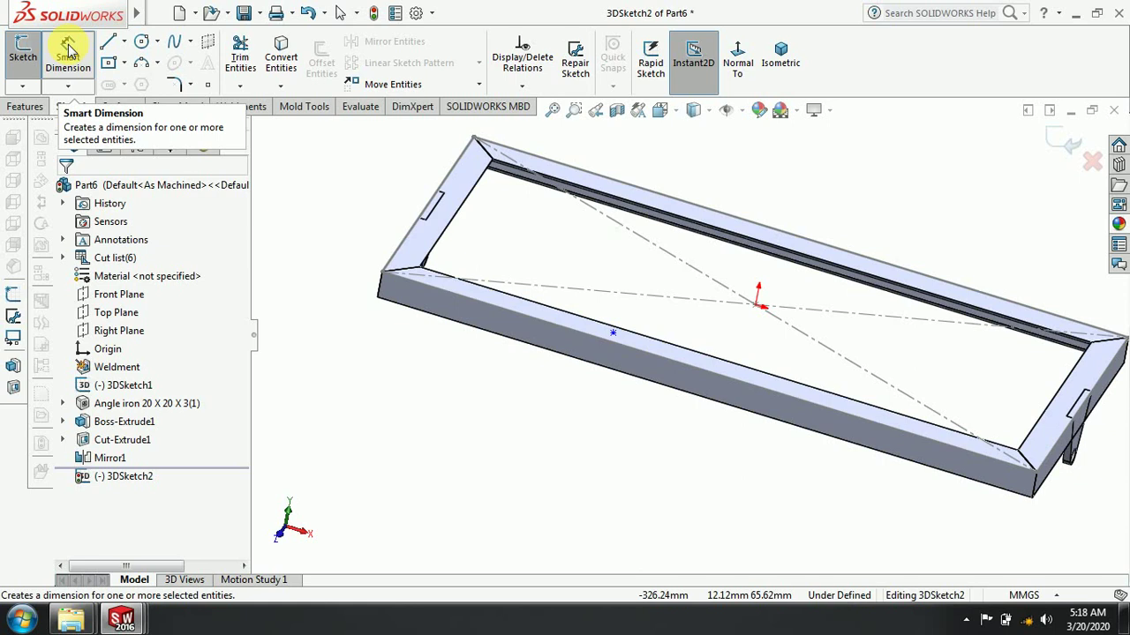
Step: Dimension the sketch point 160 mm from the front rail's left end edge
click(614, 336)
click(392, 256)
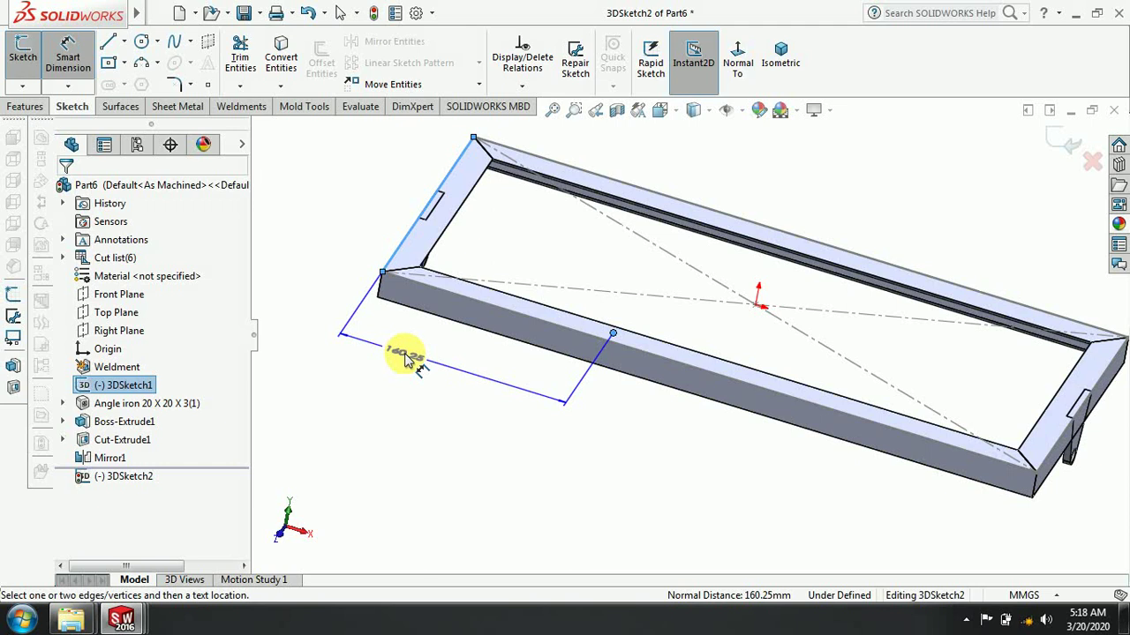
click(404, 356)
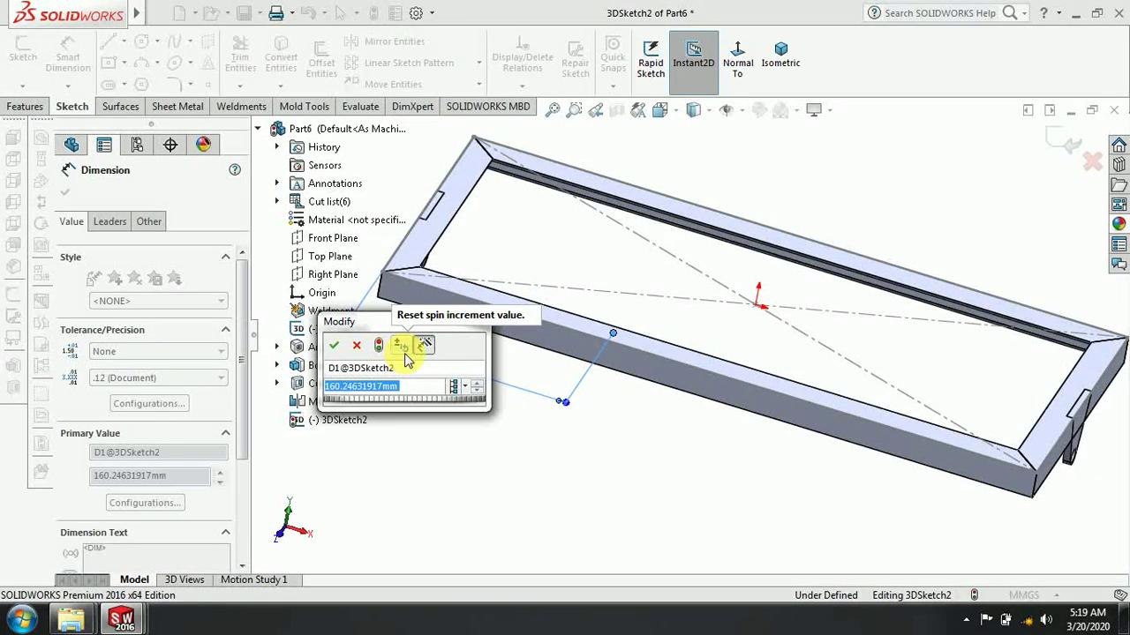
text(160)
key(Return)
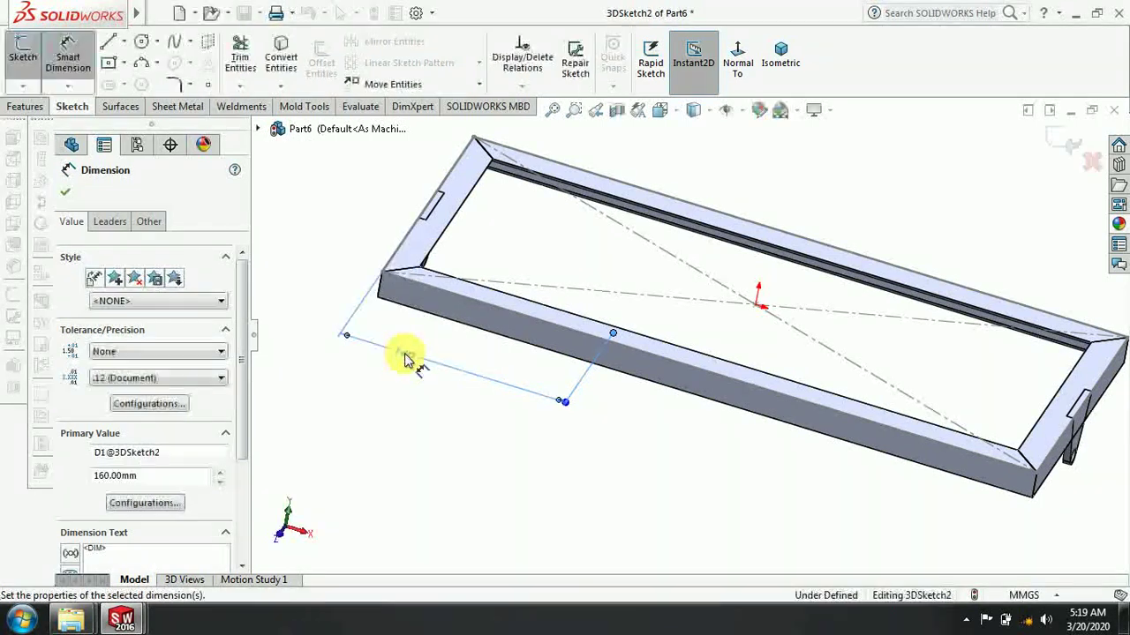
click(404, 420)
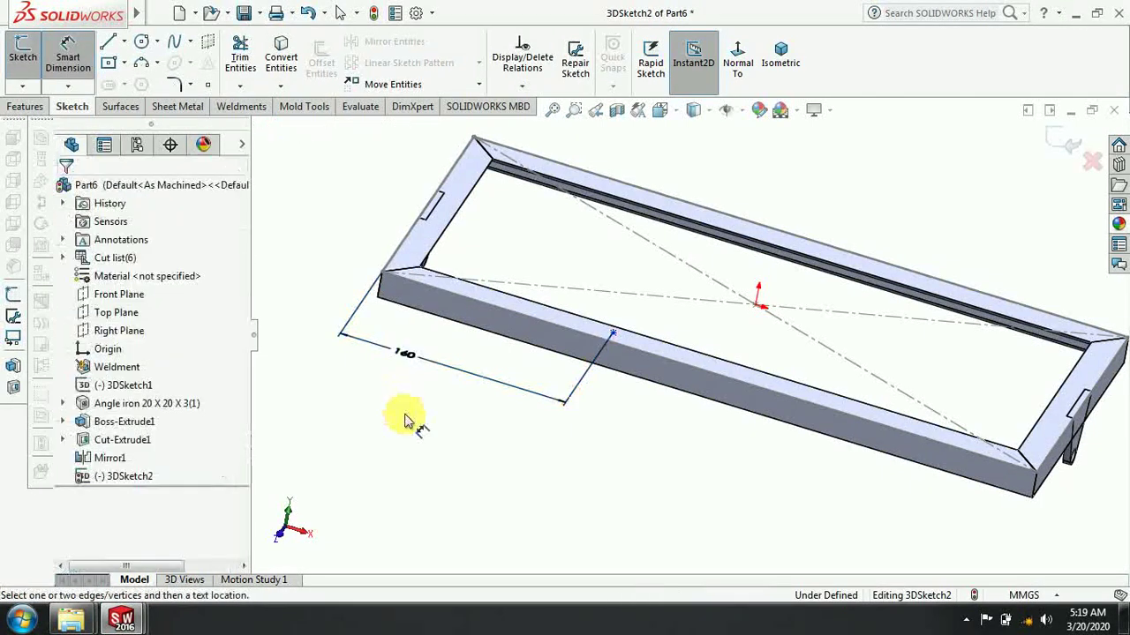
key(f)
middle_drag(650, 449, 615, 364)
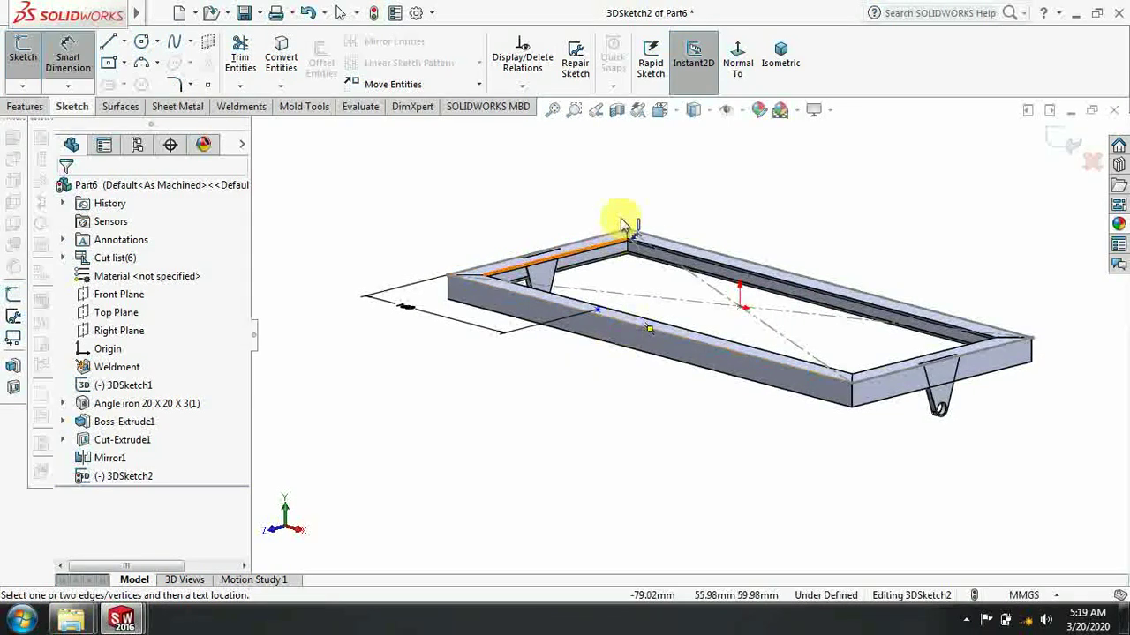
Step: Draw an upright line and a second segment rising from the dimensioned point
click(109, 42)
scroll(601, 247, down, 3)
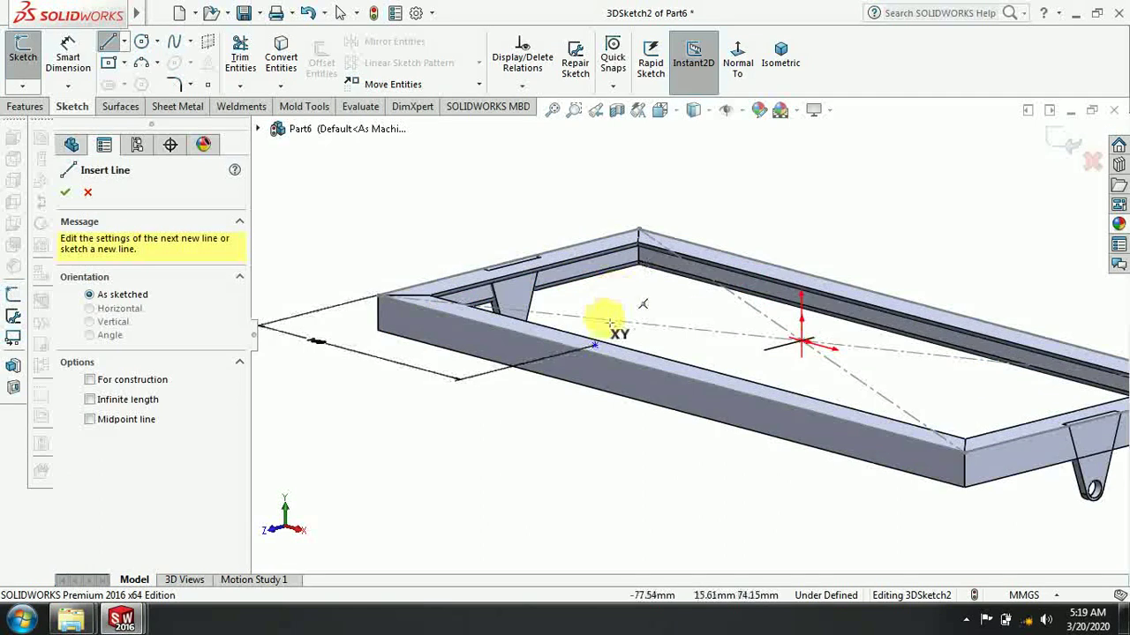
click(598, 349)
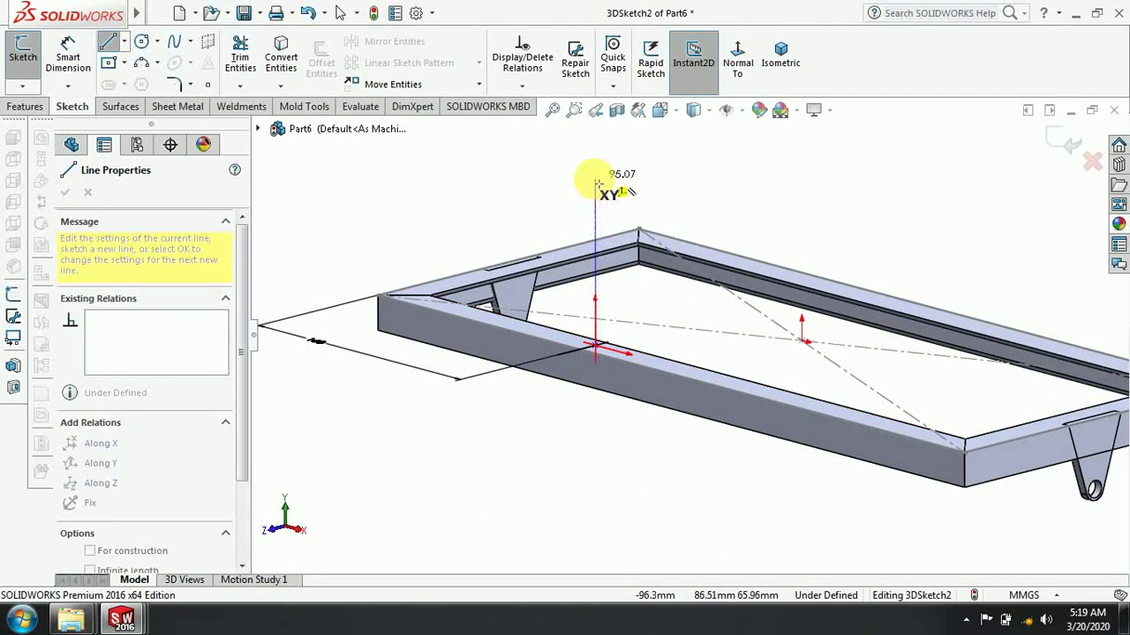
middle_drag(597, 185, 674, 204)
scroll(671, 205, up, 4)
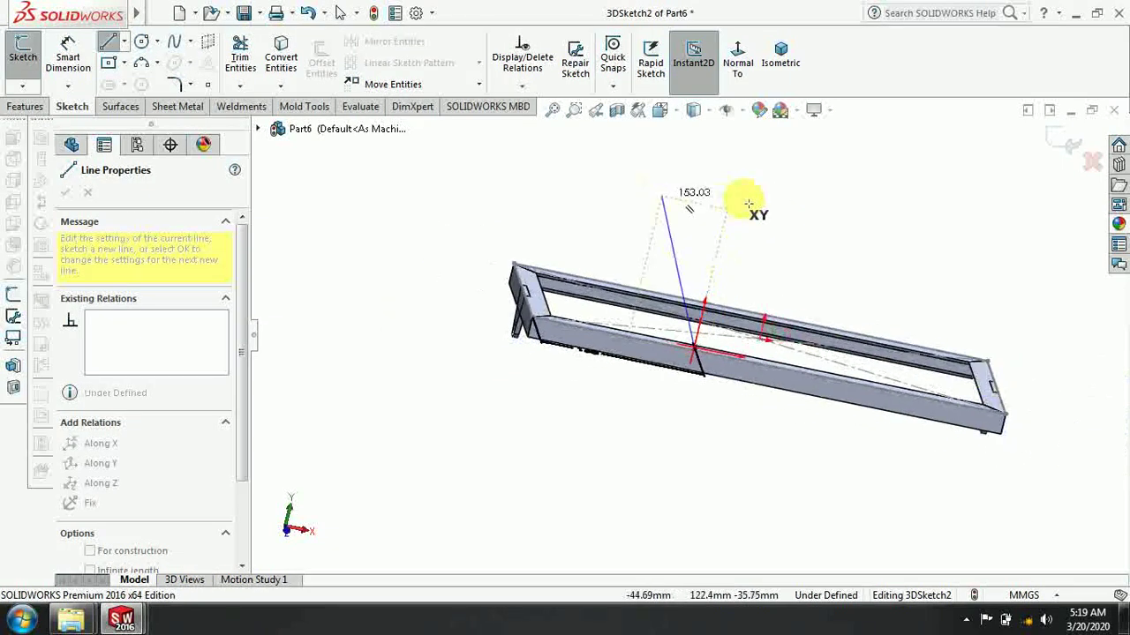
click(720, 240)
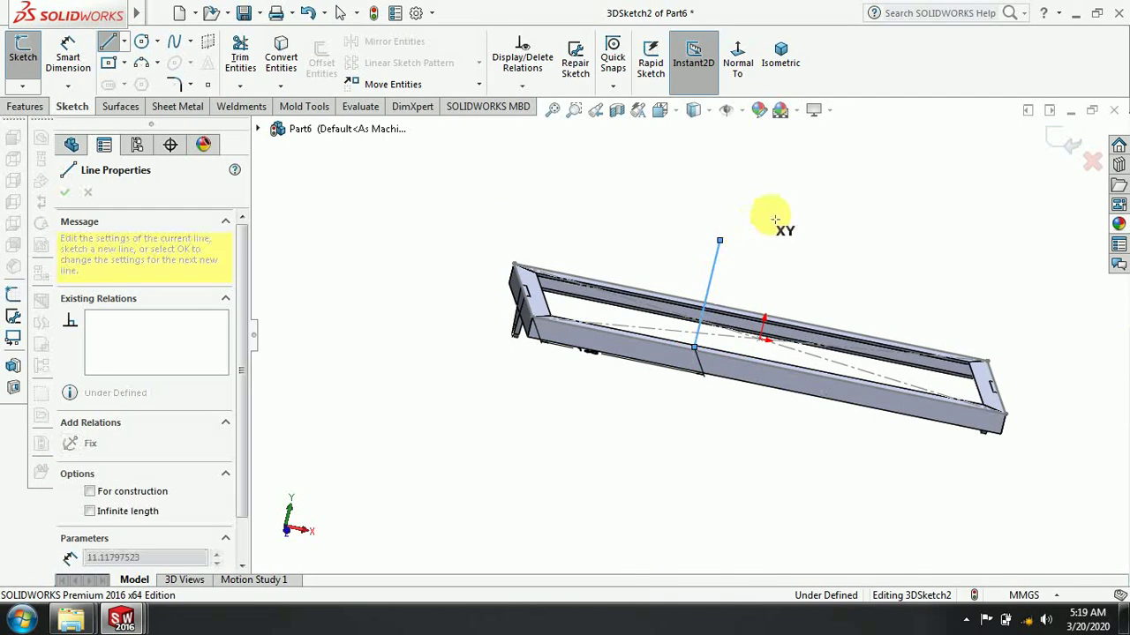
middle_drag(790, 210, 782, 217)
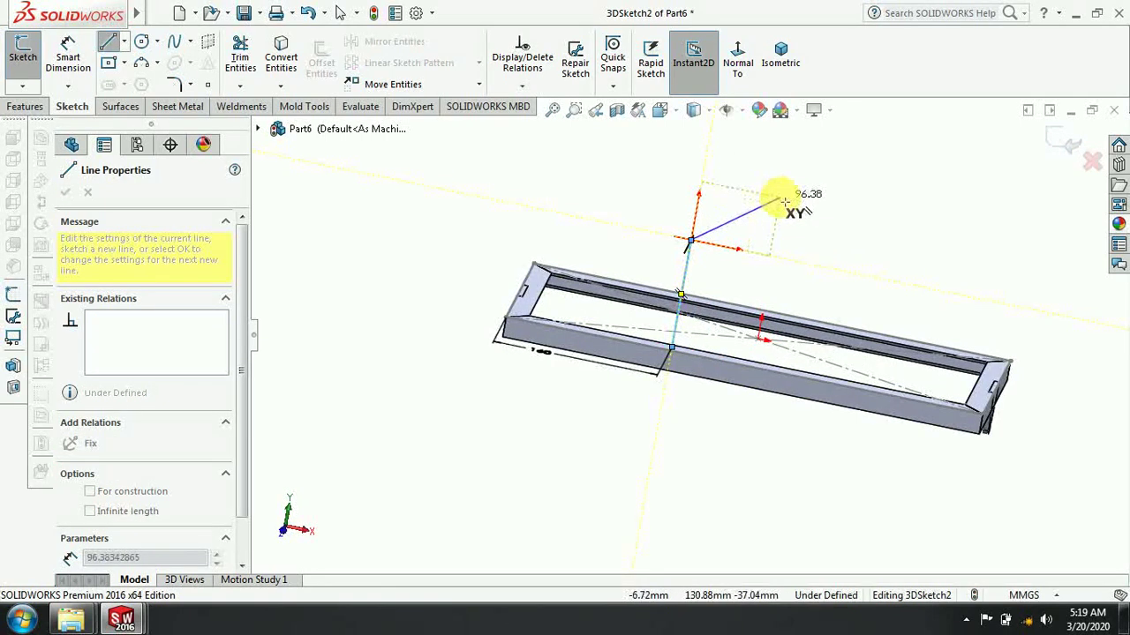
click(776, 194)
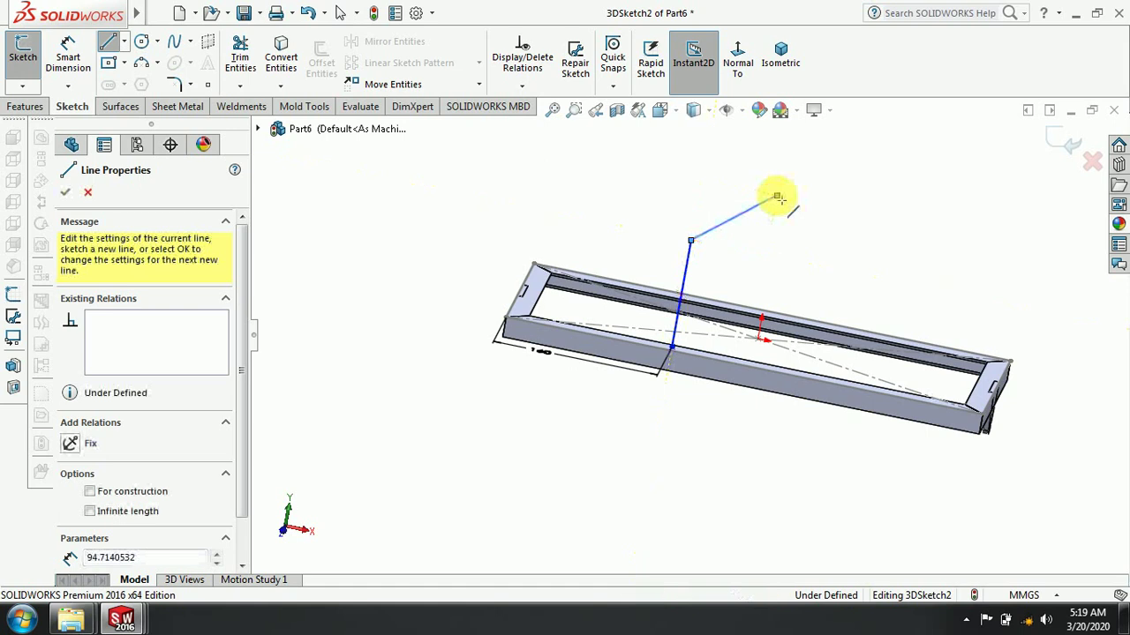
double_click(787, 134)
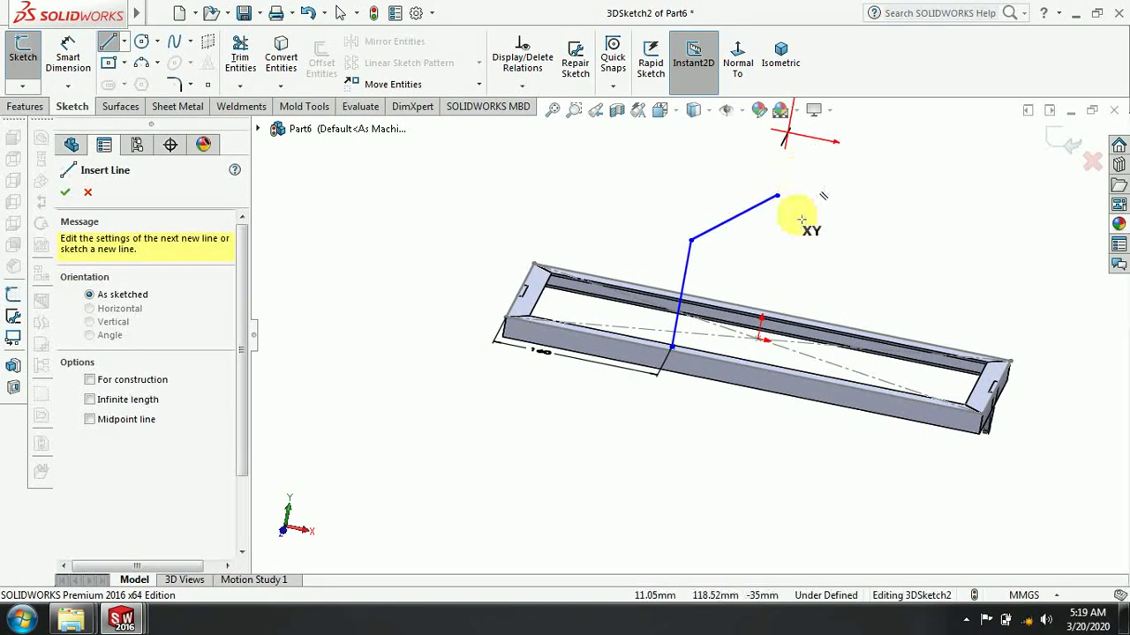
key(Escape)
middle_drag(803, 185, 830, 189)
scroll(815, 166, down, 2)
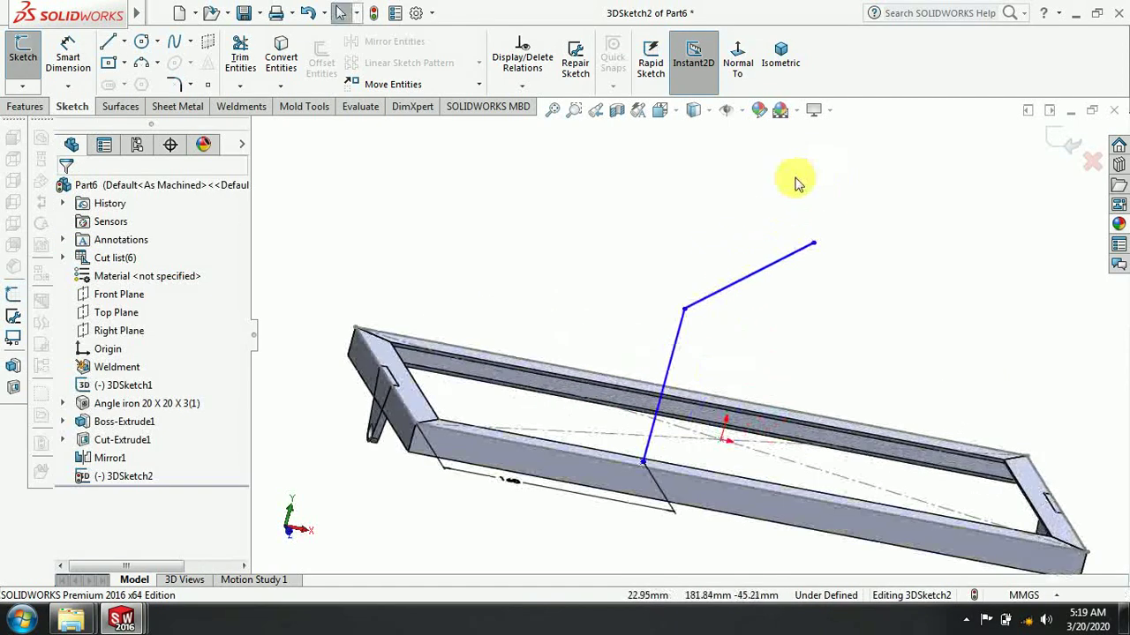
Step: Add a third line segment running up and right from the chain's end
click(108, 45)
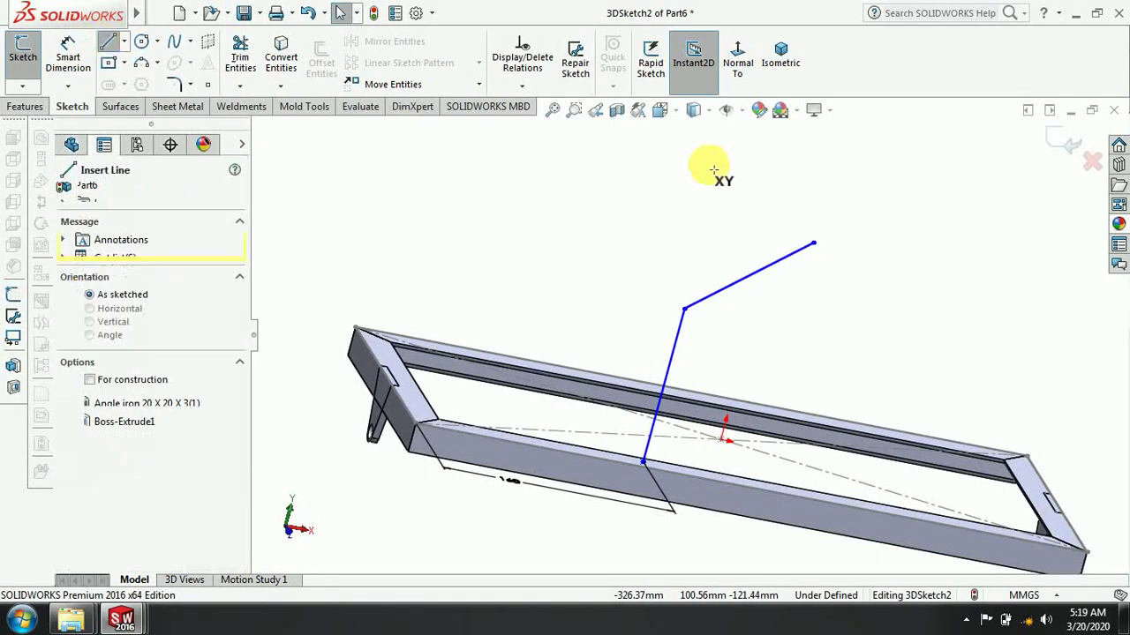
click(814, 243)
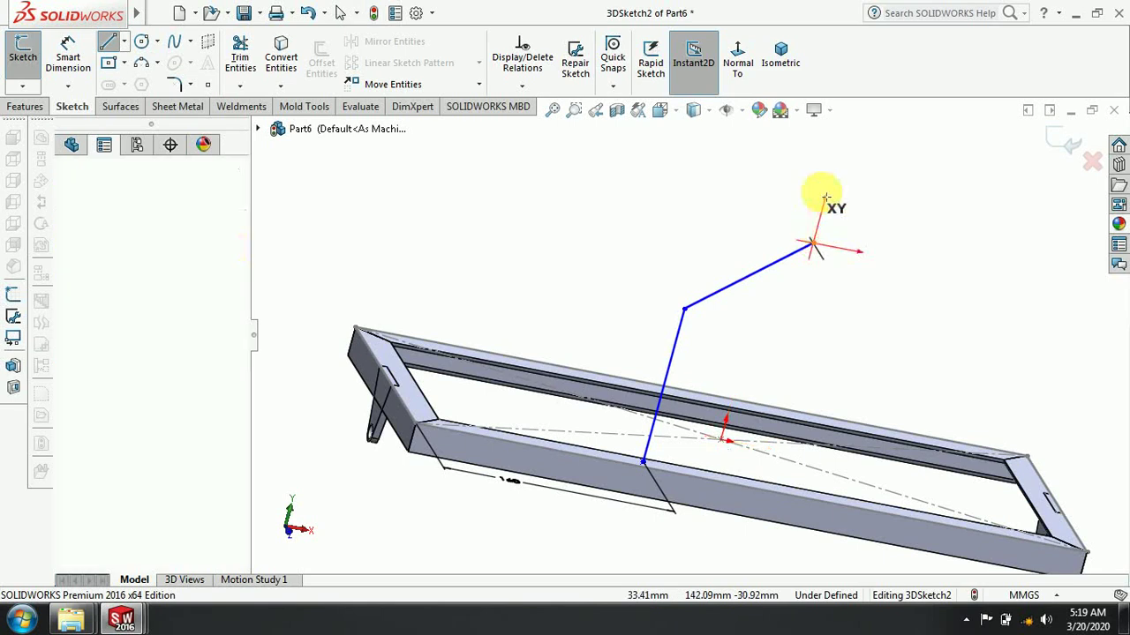
click(840, 141)
key(Escape)
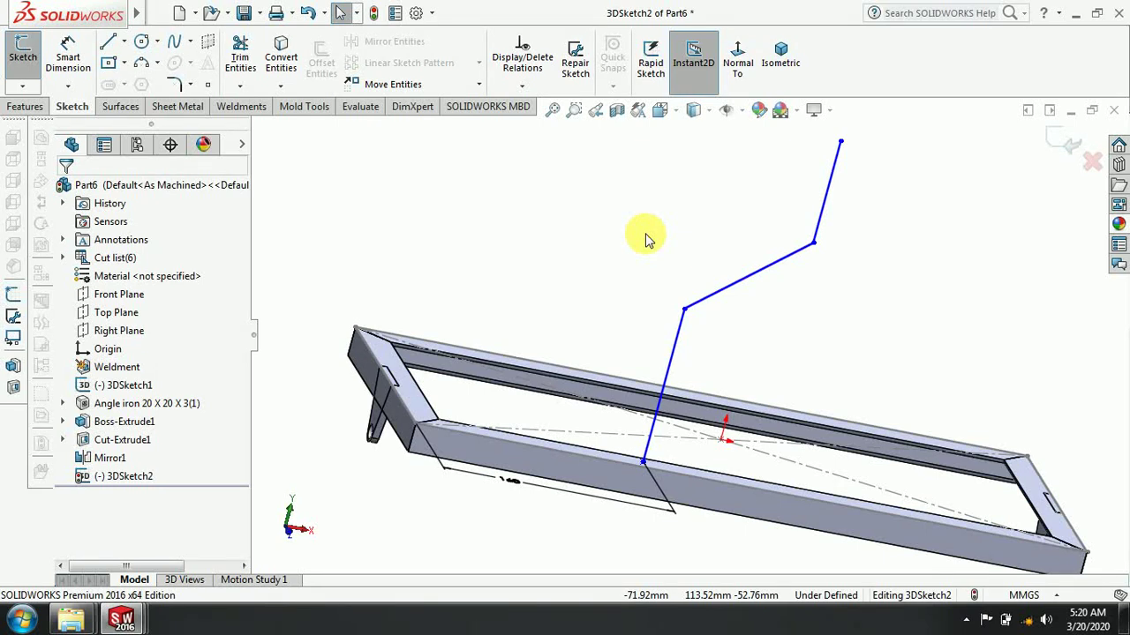
mouse_move(820, 259)
middle_down()
mouse_move(823, 316)
mouse_move(804, 310)
middle_up()
Step: Dimension the upright line to 50 mm
click(76, 71)
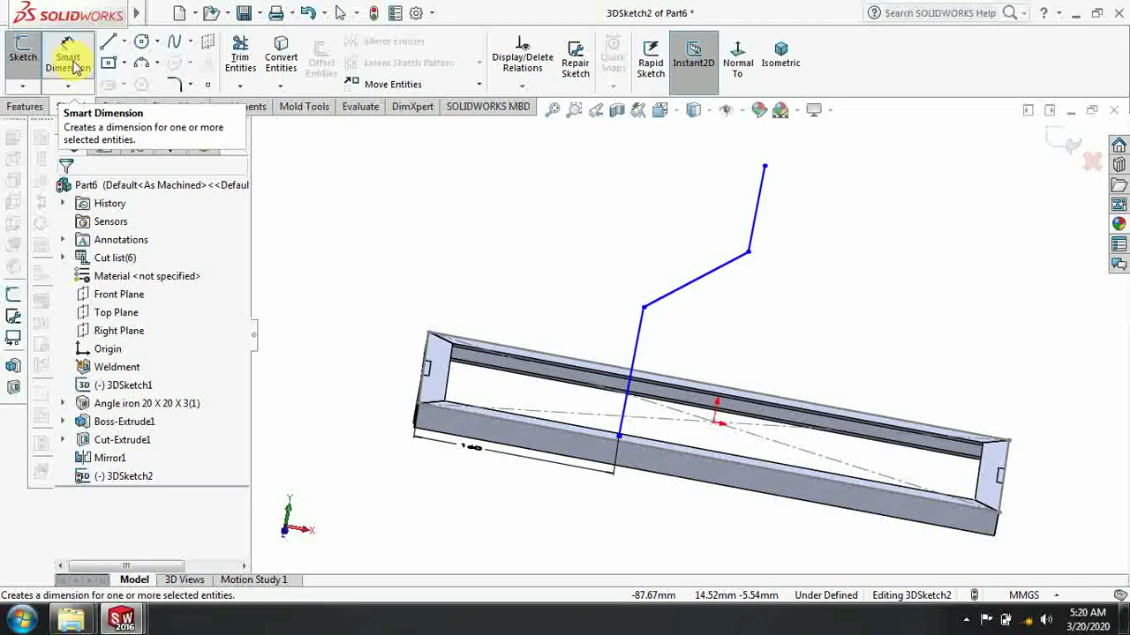
click(641, 335)
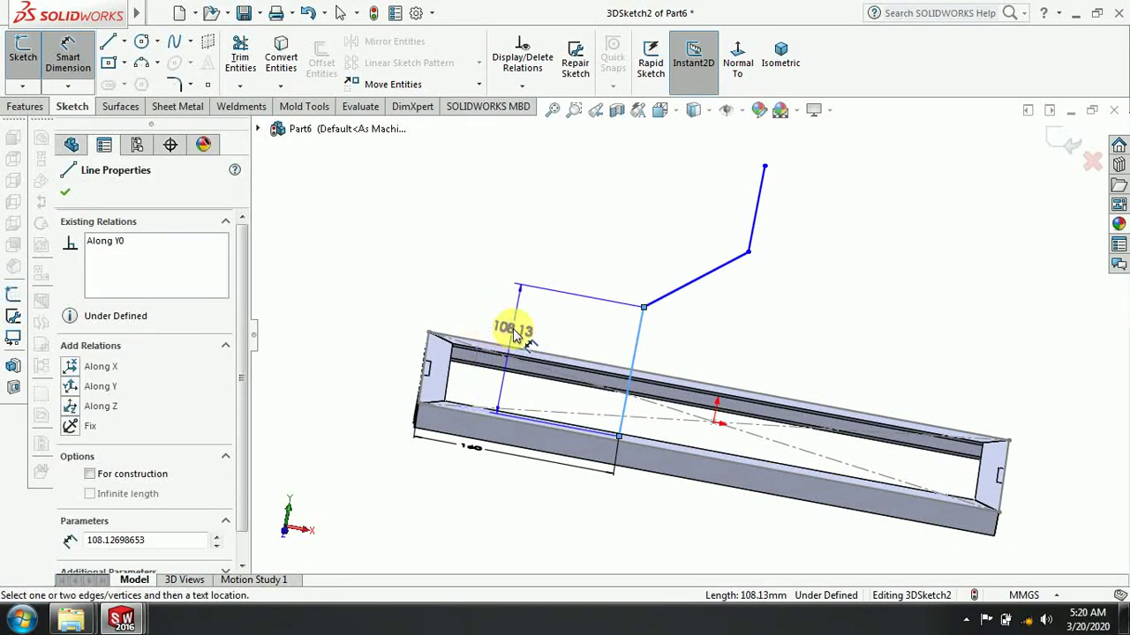
click(515, 334)
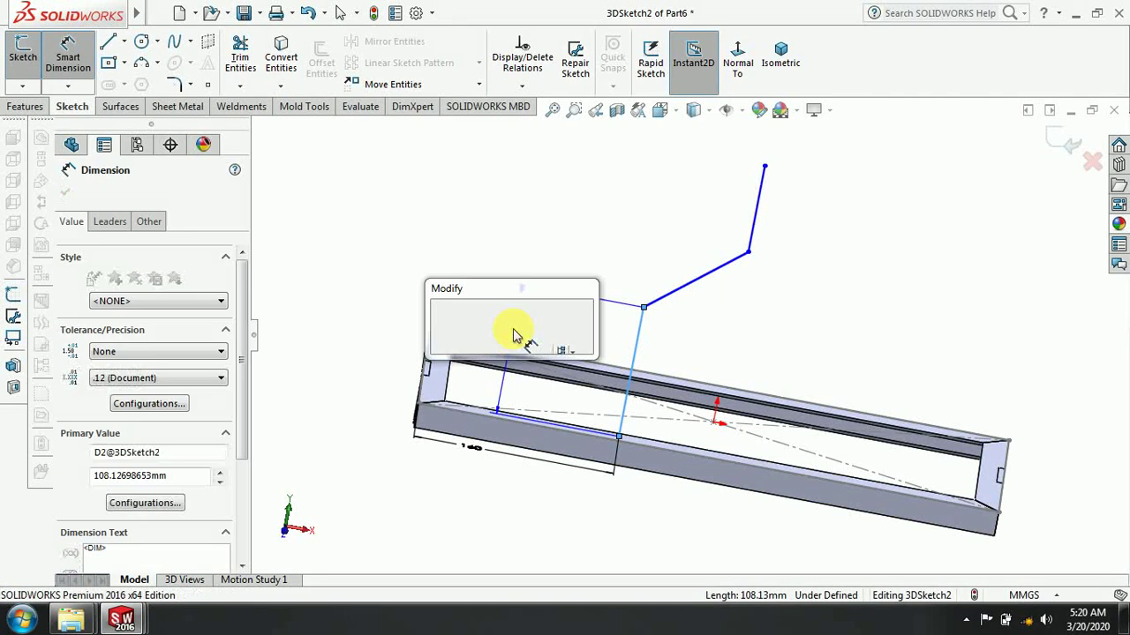
text(50)
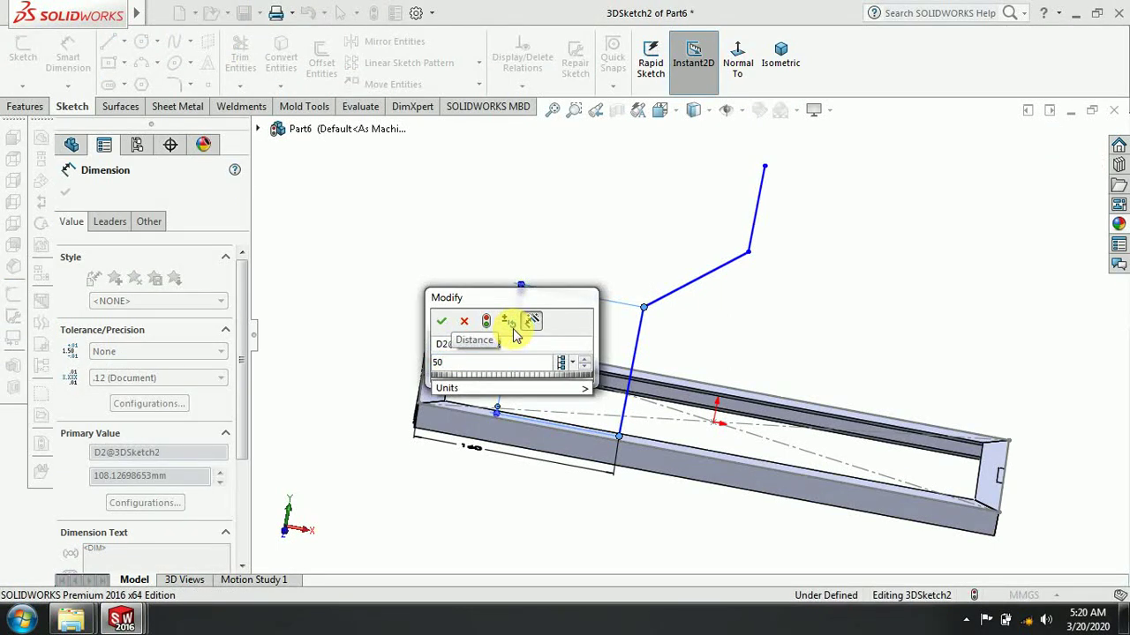
key(Return)
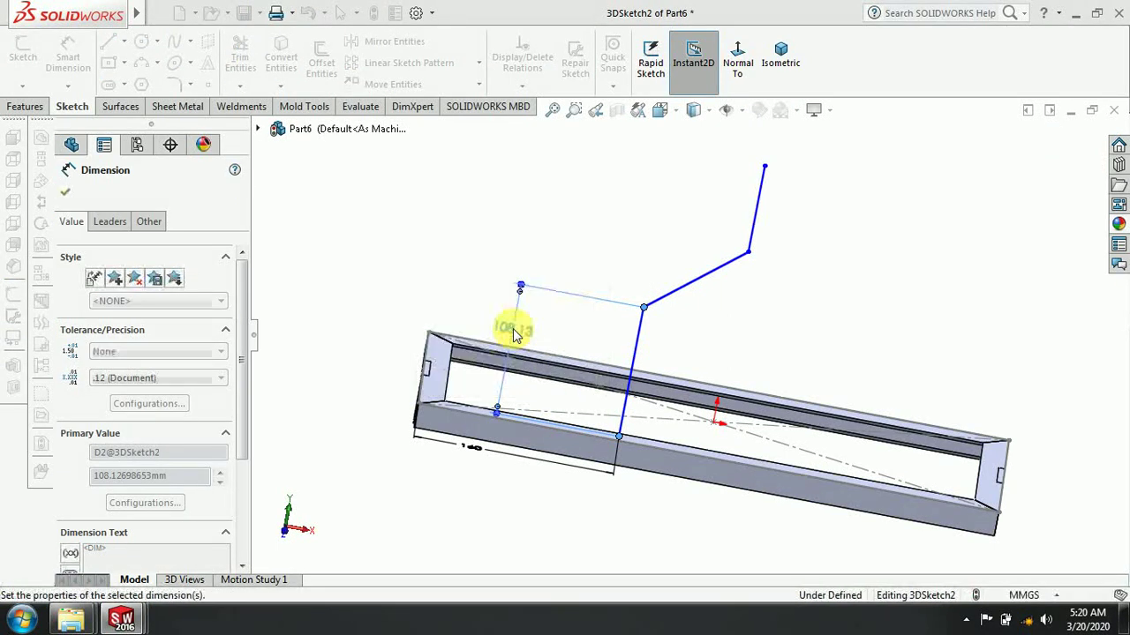
click(587, 253)
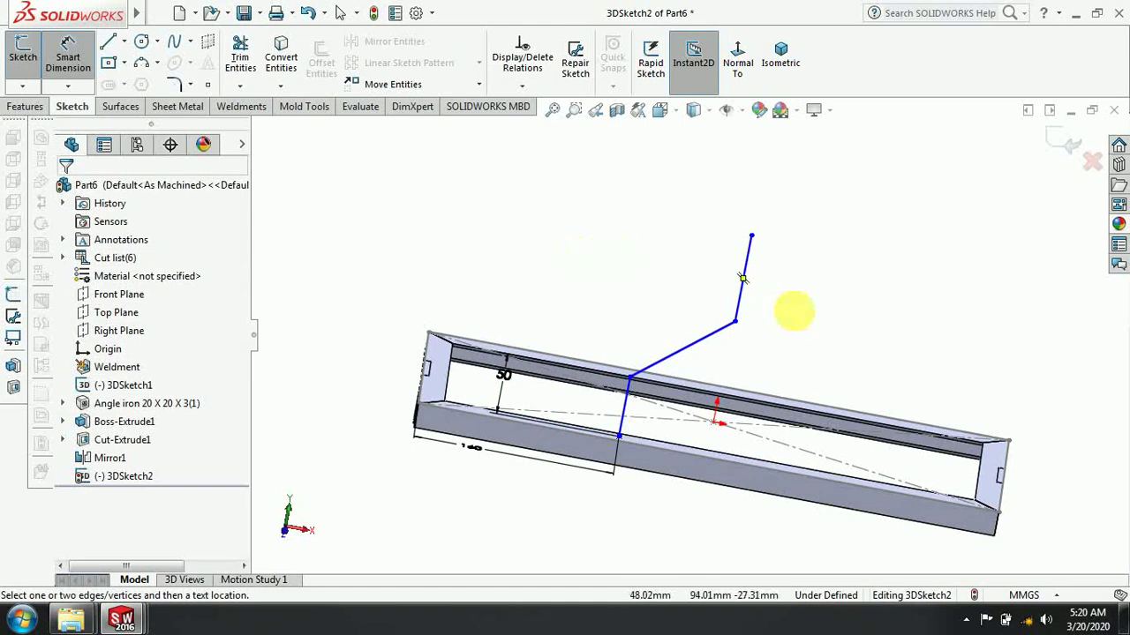
Step: Set the distance between the two bend points to 80 mm
click(735, 323)
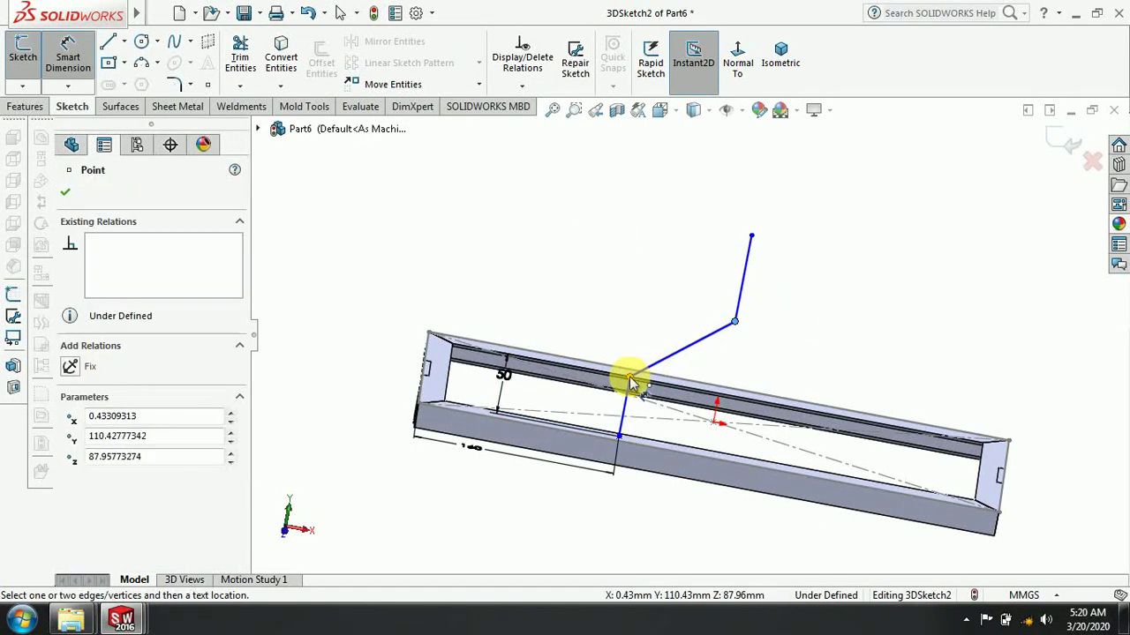
click(629, 378)
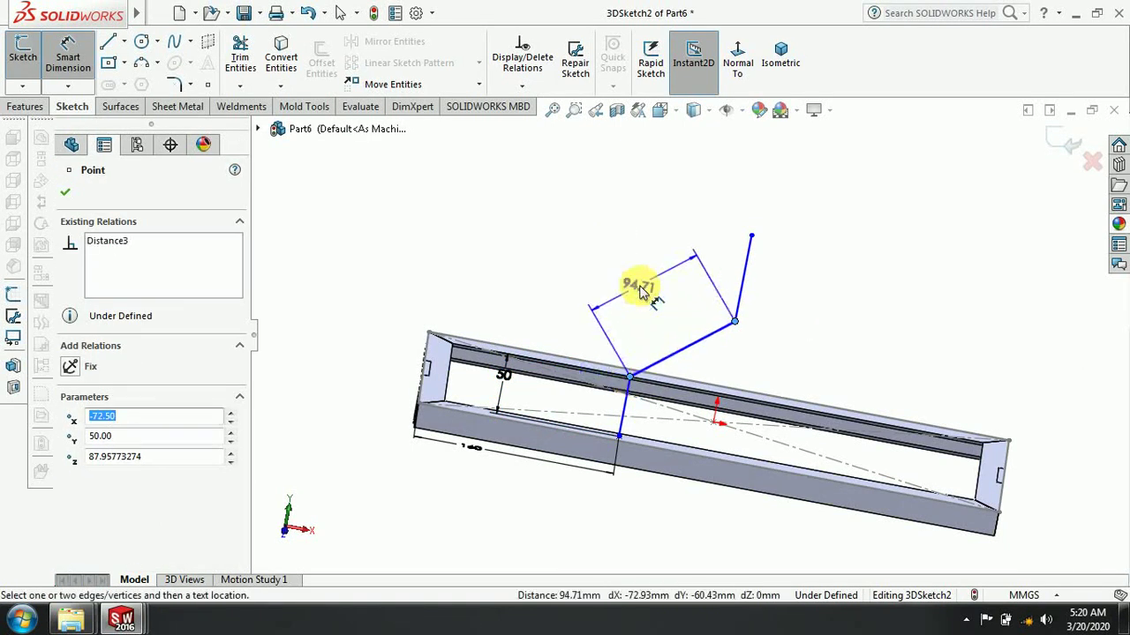
click(642, 292)
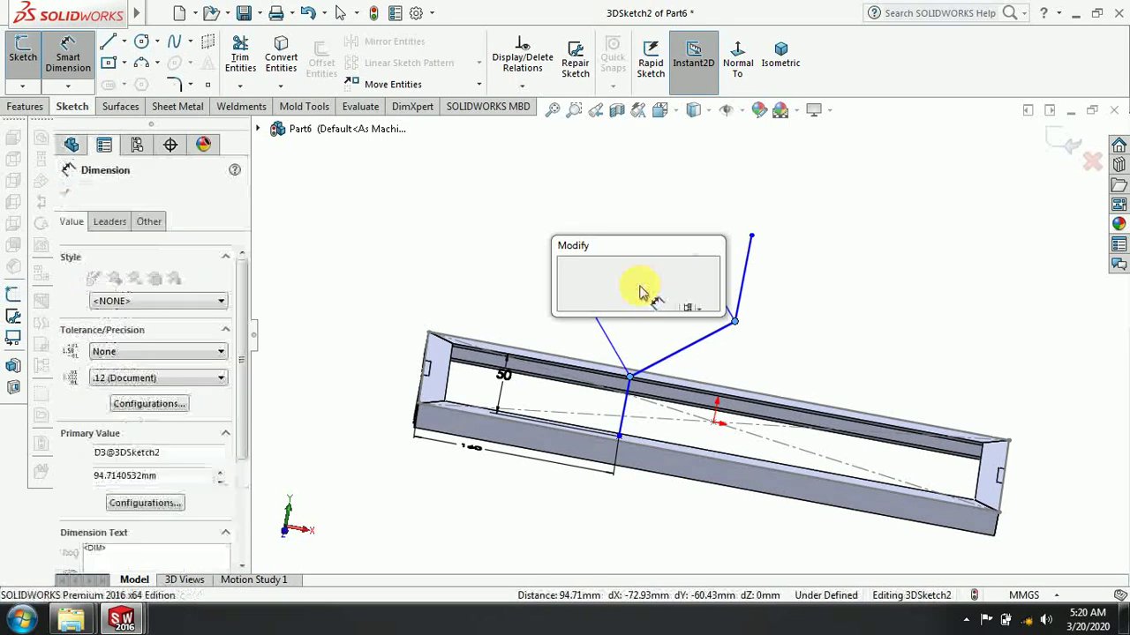
text(80)
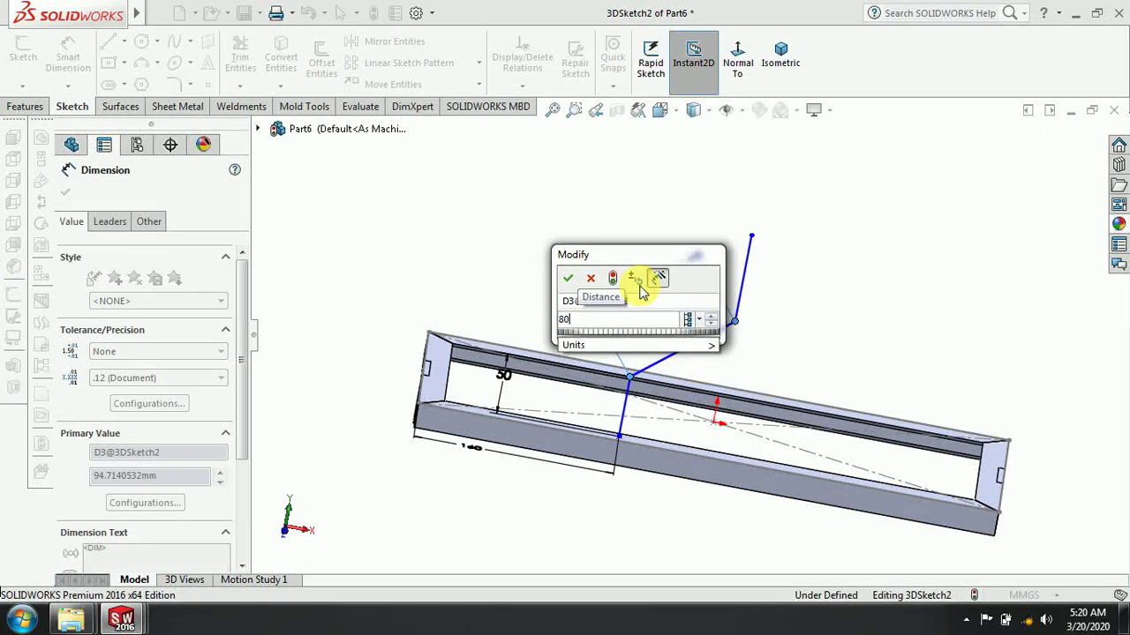
key(Return)
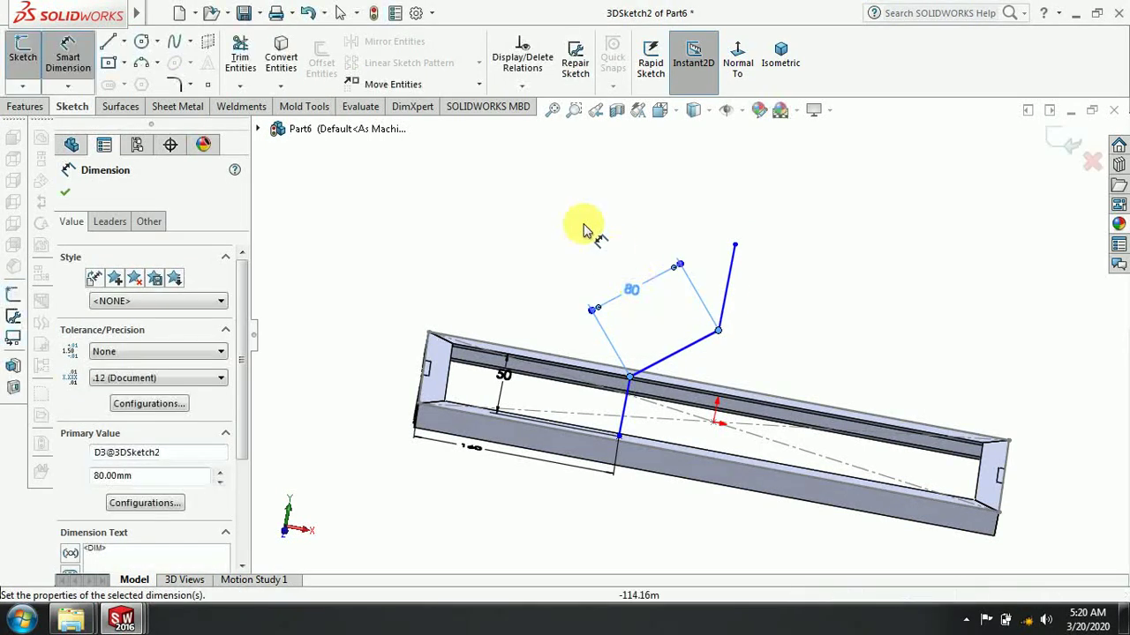
click(583, 229)
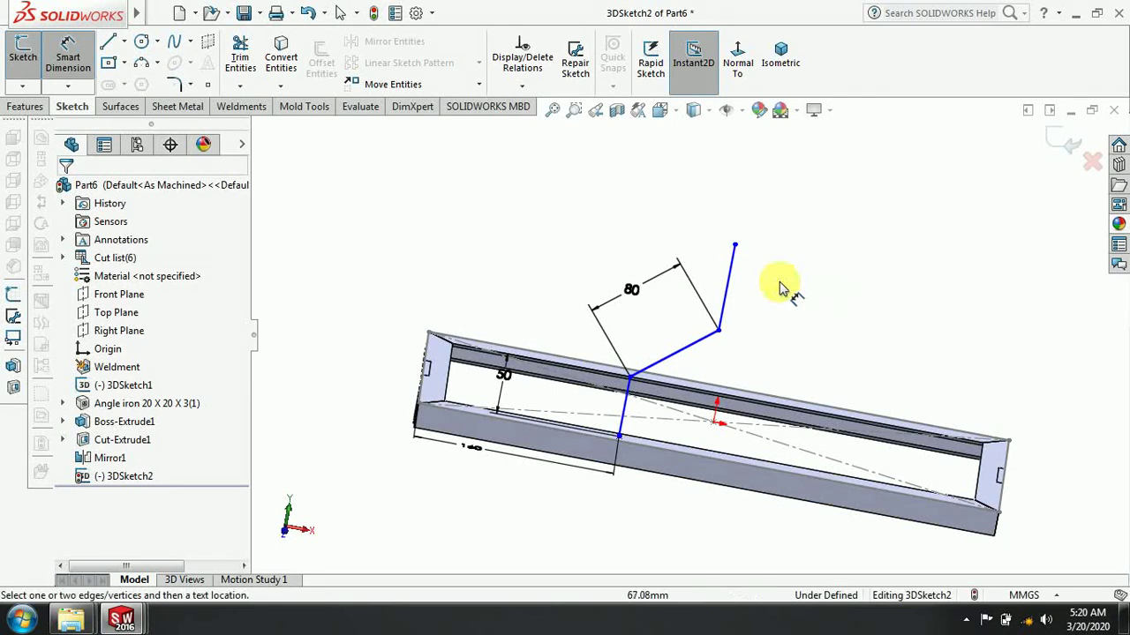
Step: Dimension the upper path segment to 50 mm
click(732, 265)
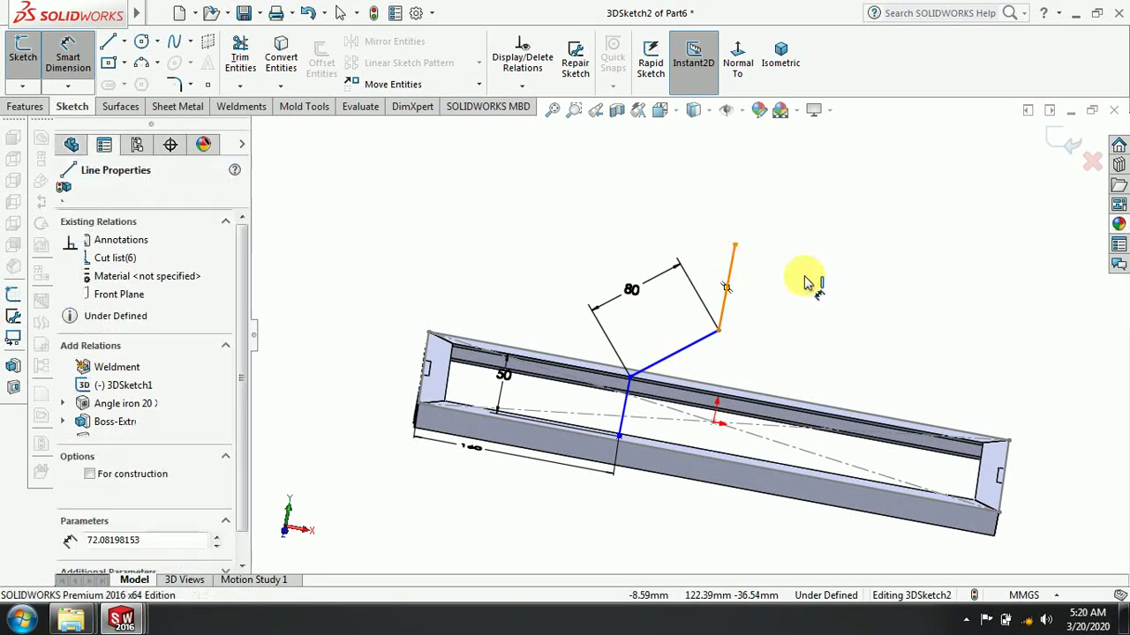
click(805, 279)
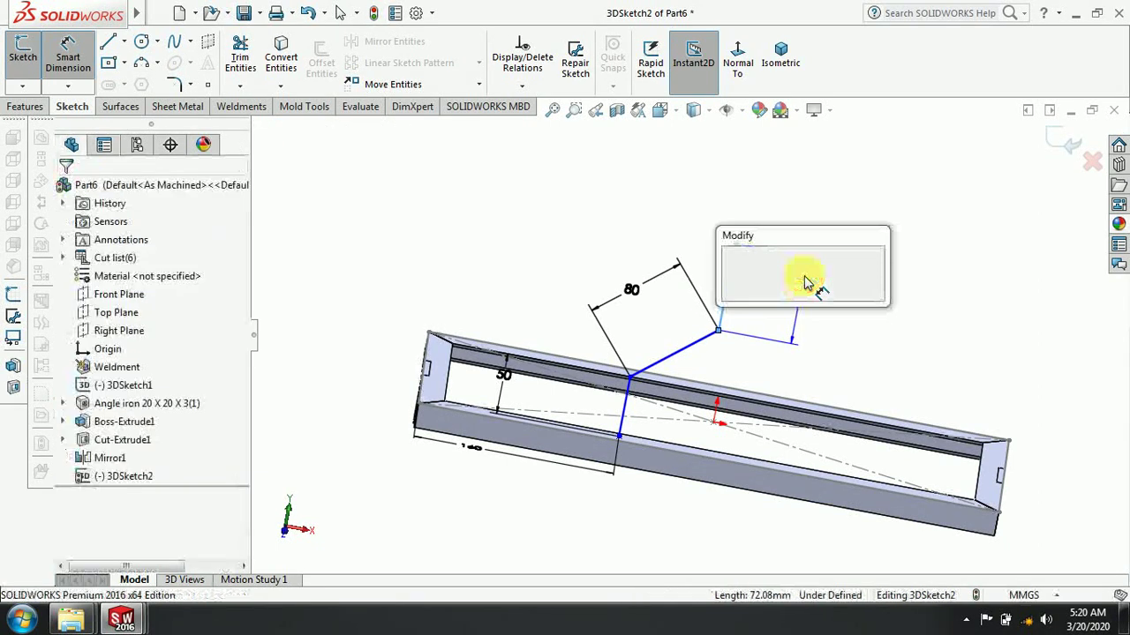
text(50)
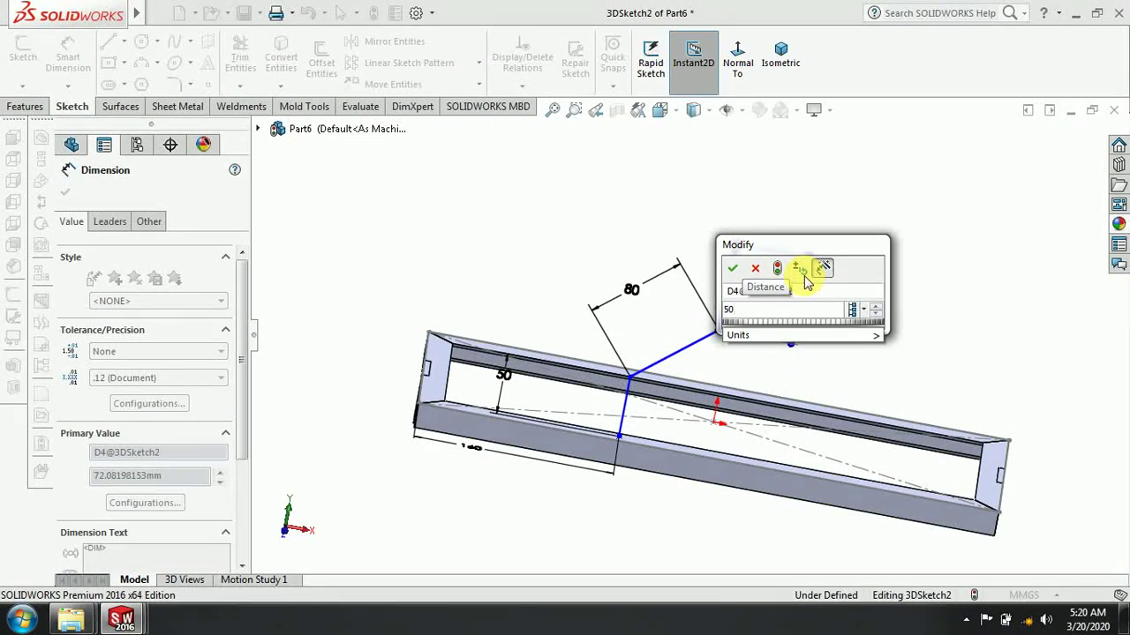
key(Return)
key(Escape)
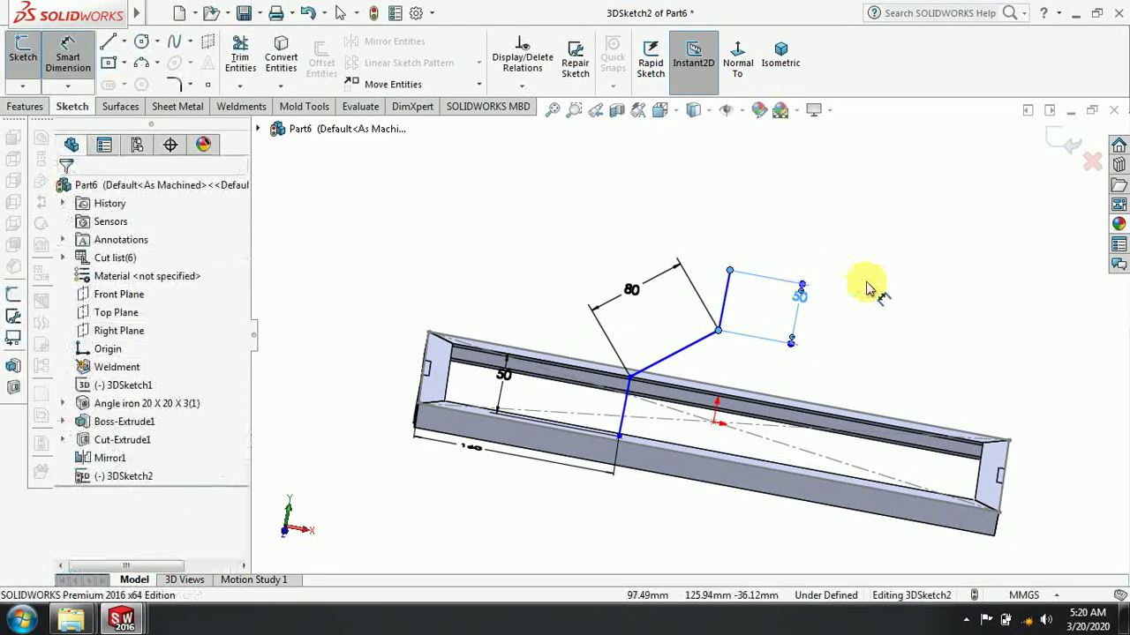
scroll(680, 385, down, 2)
scroll(673, 387, down, 2)
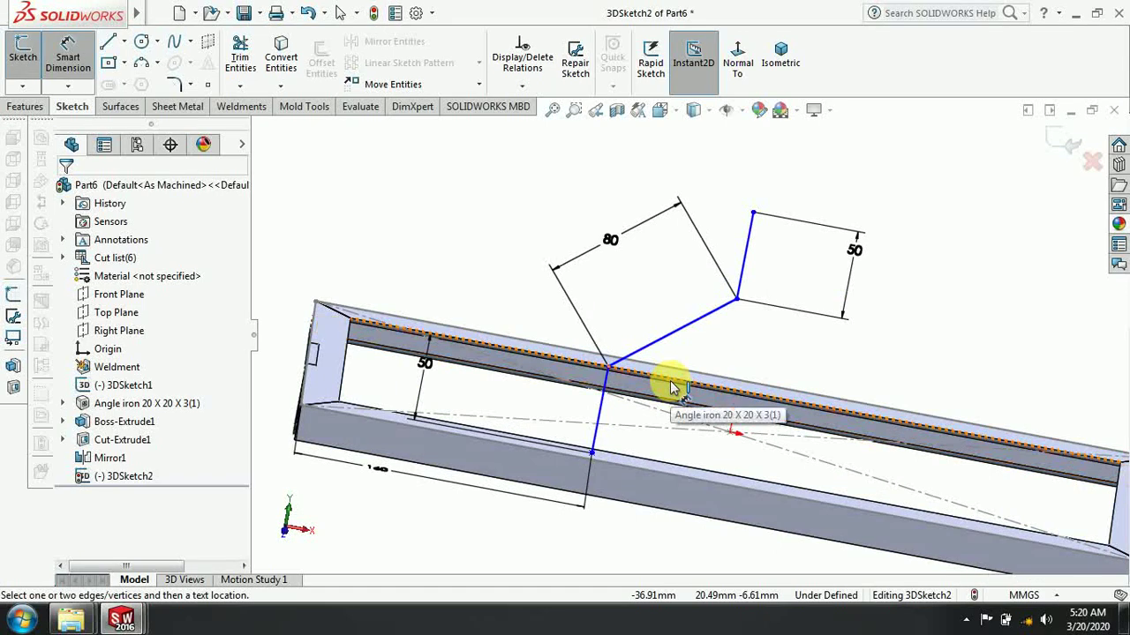
Step: Round the upper and lower bends with 20 mm sketch fillets and exit 3DSketch2
click(177, 88)
scroll(724, 350, down, 3)
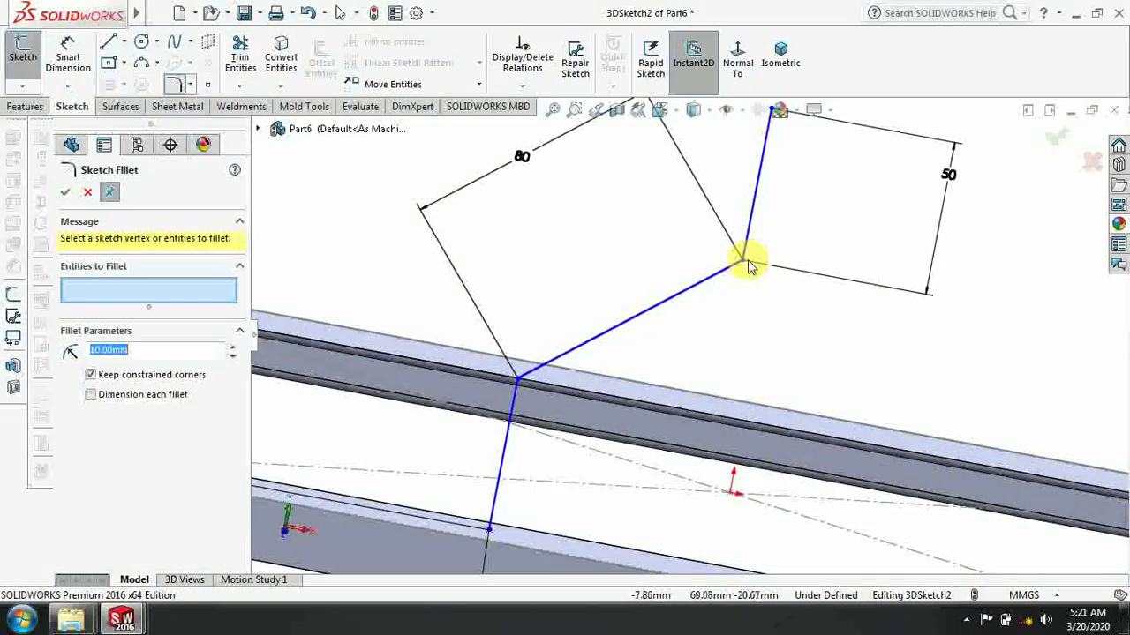
click(233, 345)
click(742, 258)
click(516, 381)
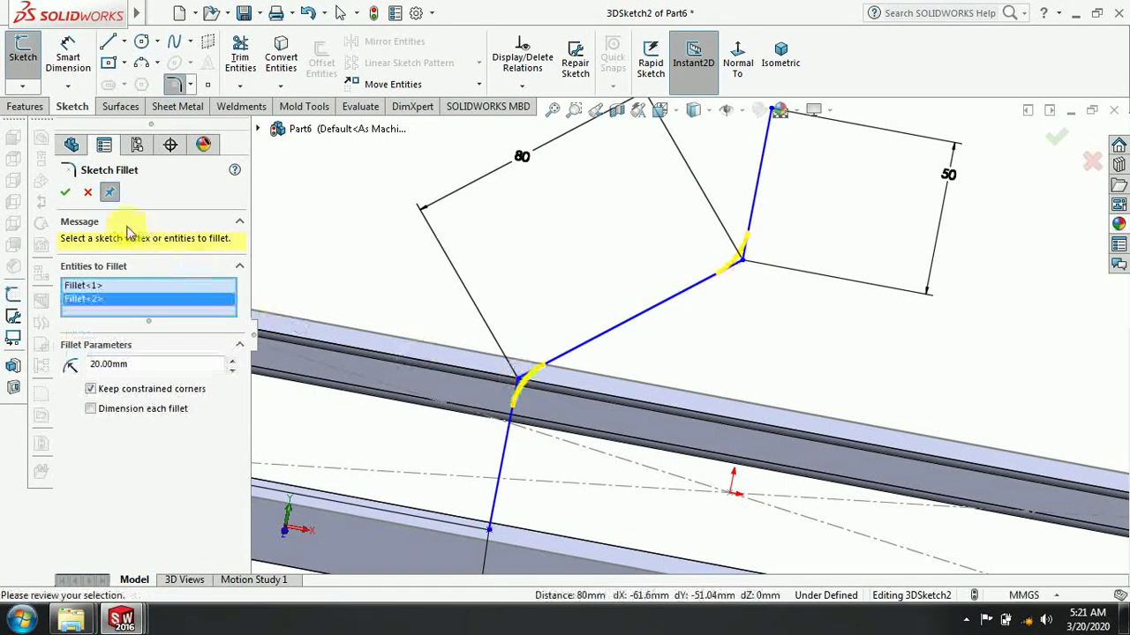
click(68, 194)
scroll(755, 349, up, 3)
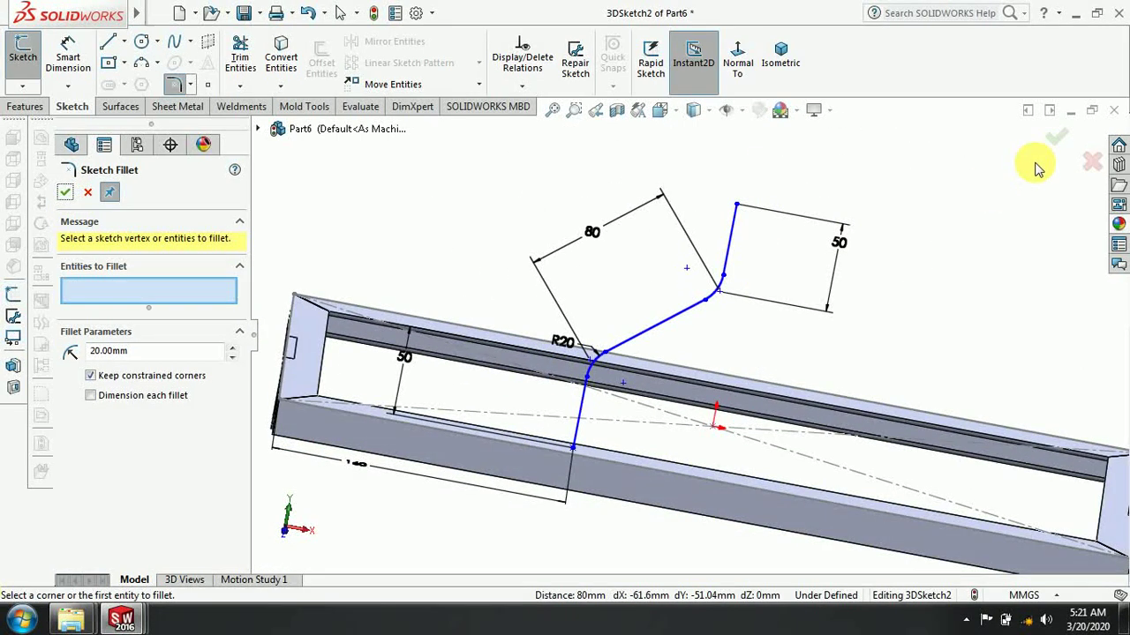
click(66, 192)
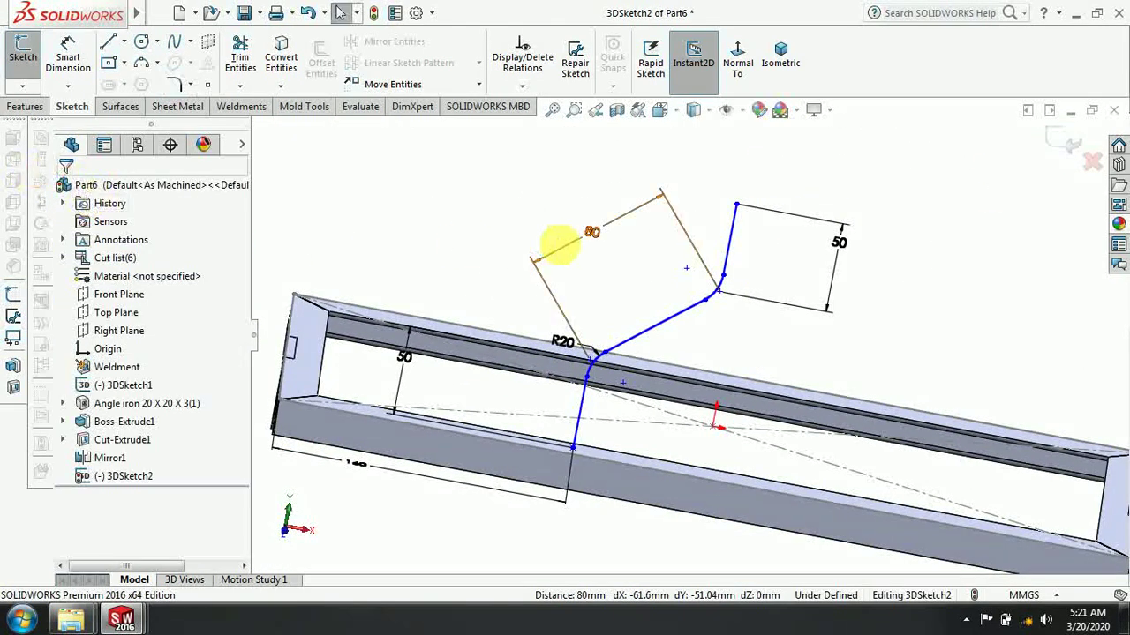
scroll(459, 237, up, 3)
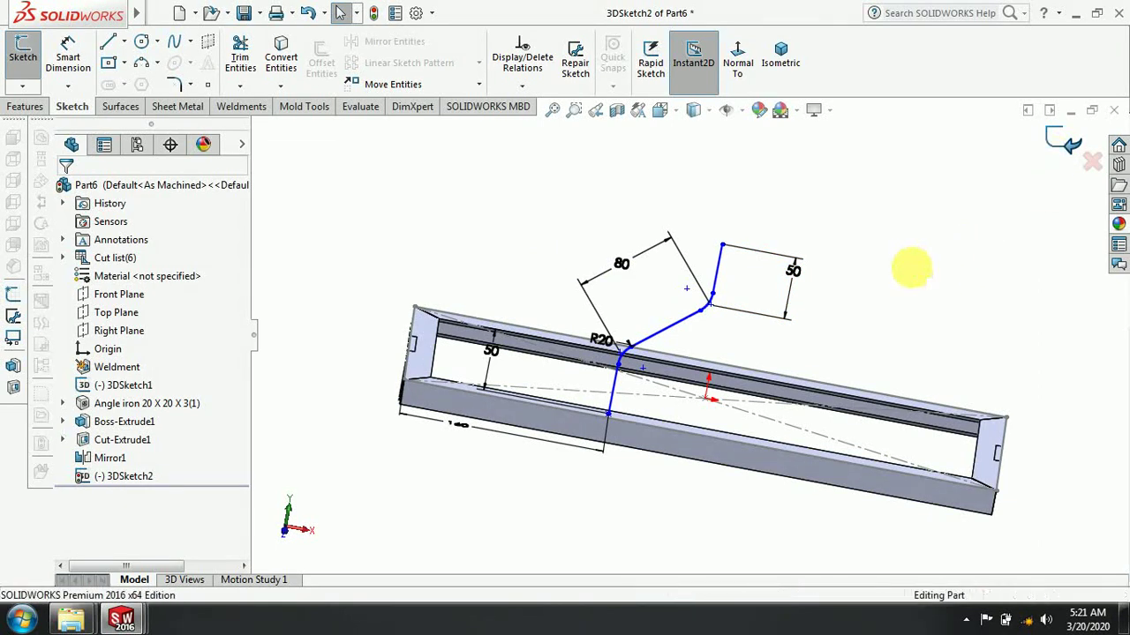
middle_drag(880, 277, 874, 277)
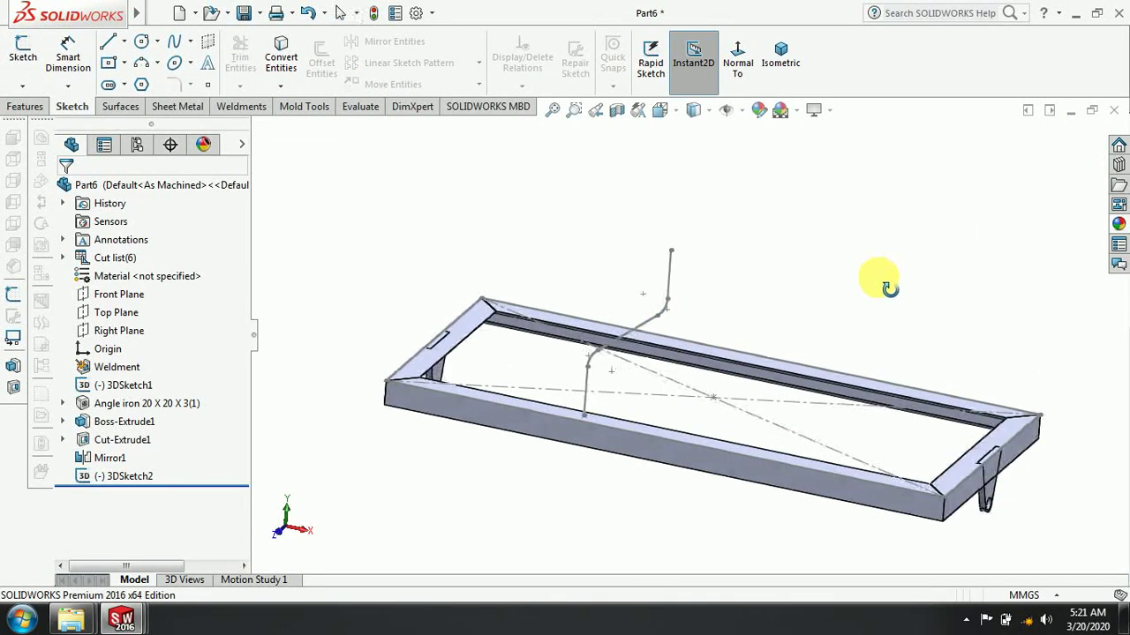
Step: Create Plane3 perpendicular to the path's top segment at its endpoint
scroll(720, 256, down, 2)
scroll(719, 256, down, 2)
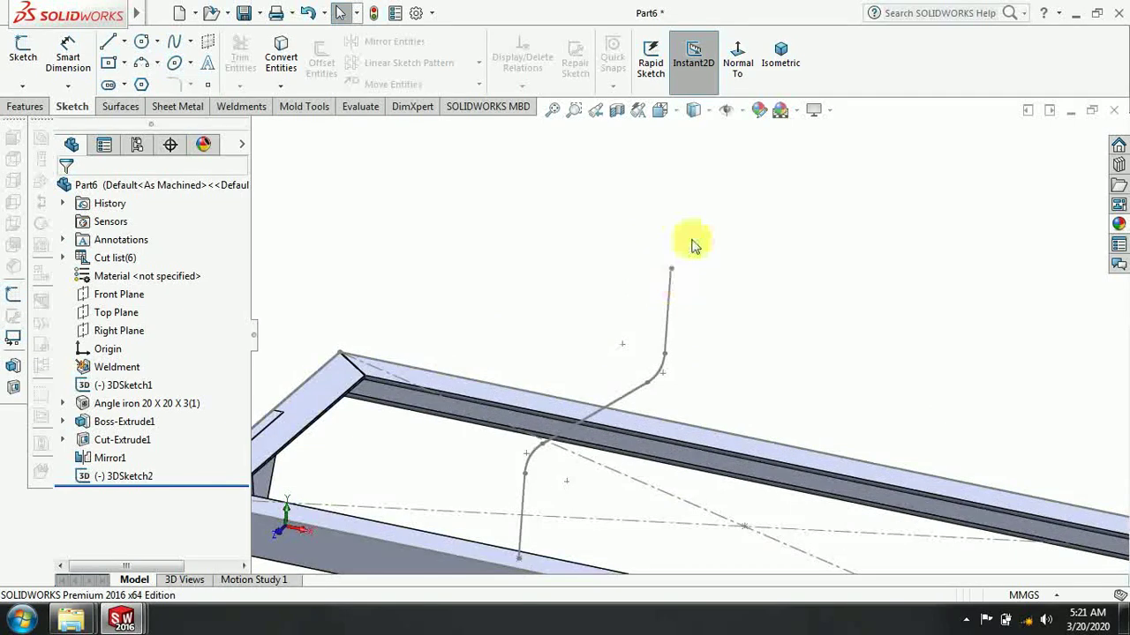
click(25, 106)
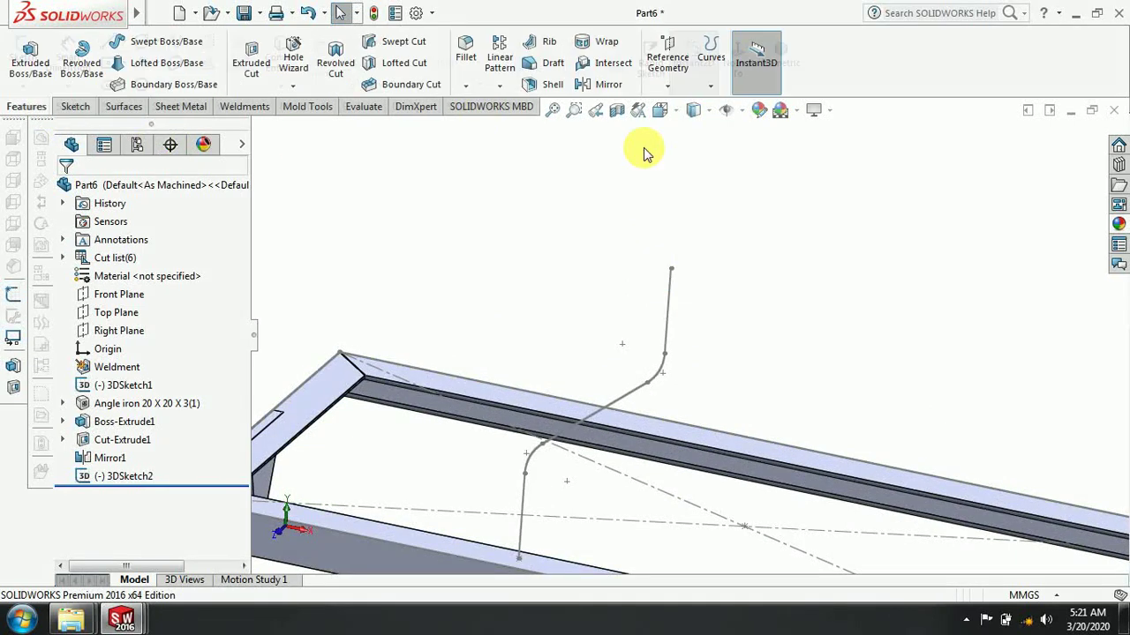
click(680, 82)
click(685, 106)
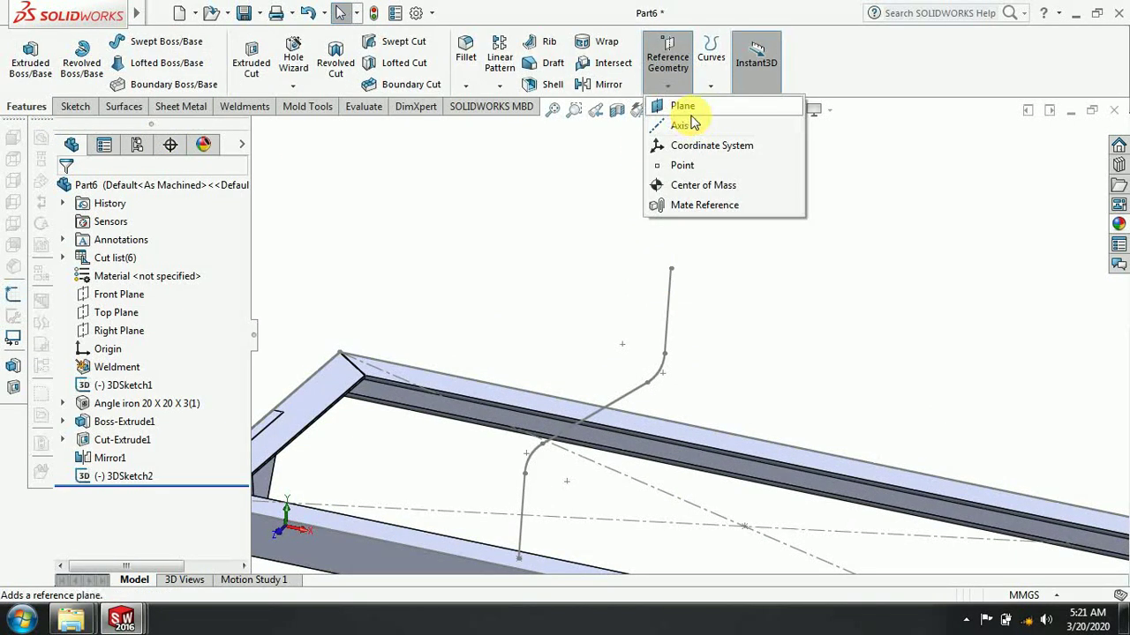
click(672, 281)
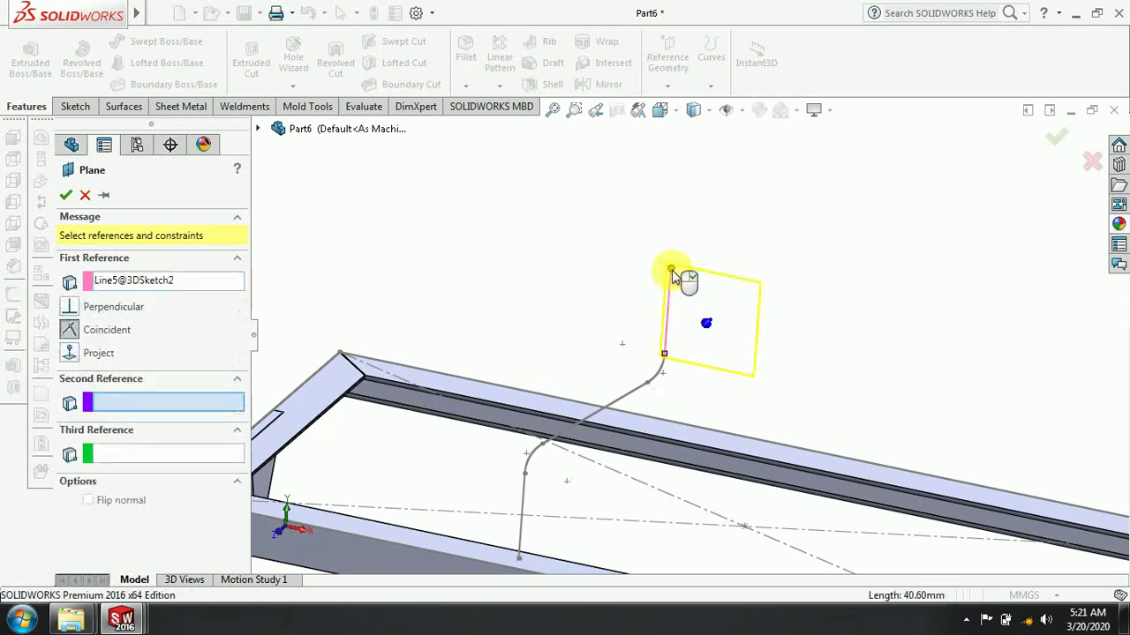
click(66, 196)
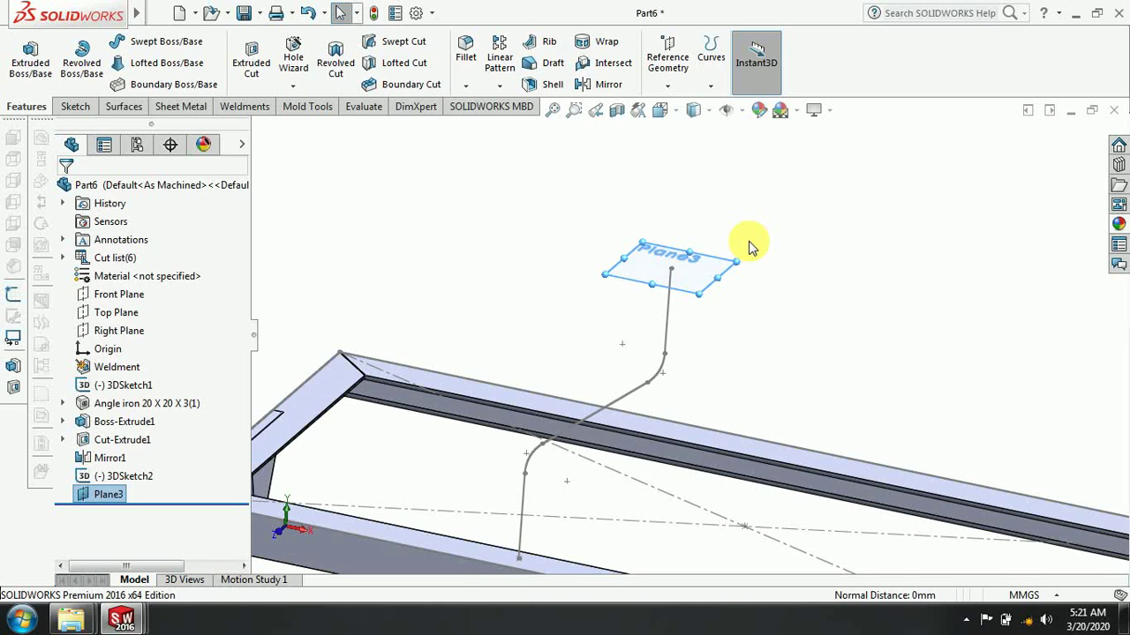
Step: Start a sketch on Plane3 and draw a centre rectangle at the origin
right_click(709, 274)
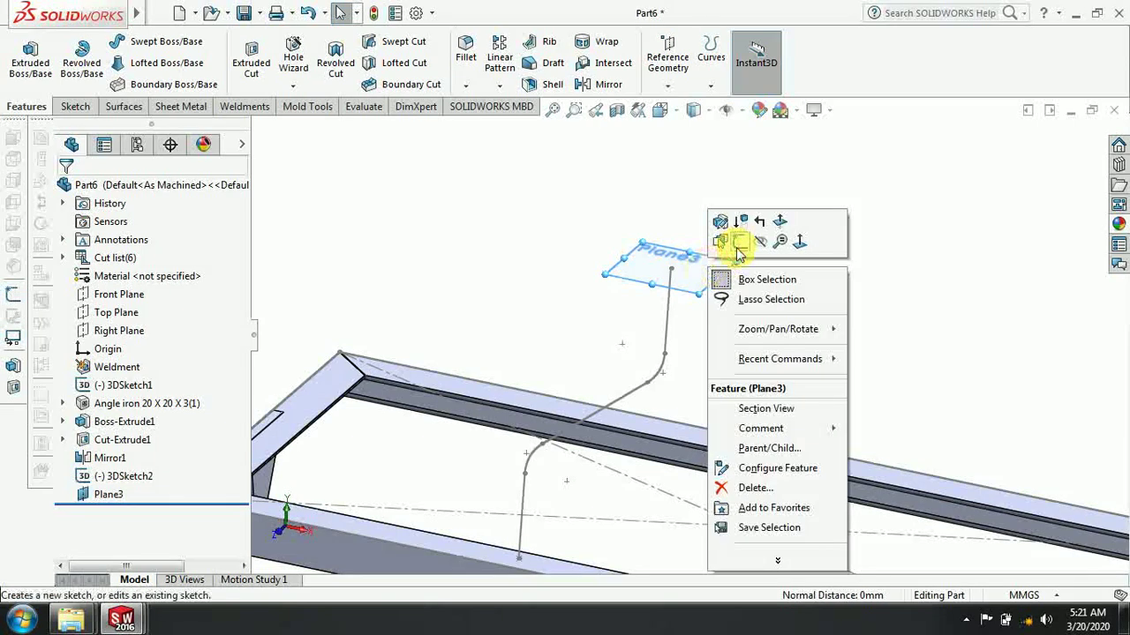
click(725, 244)
click(738, 60)
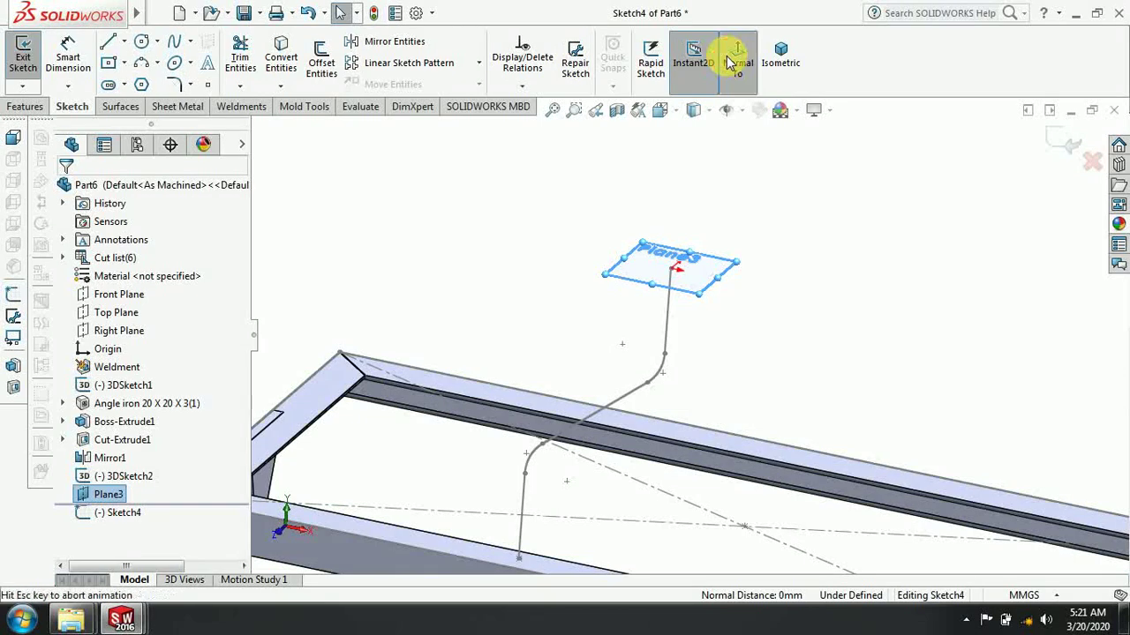
scroll(697, 380, down, 3)
scroll(680, 415, down, 2)
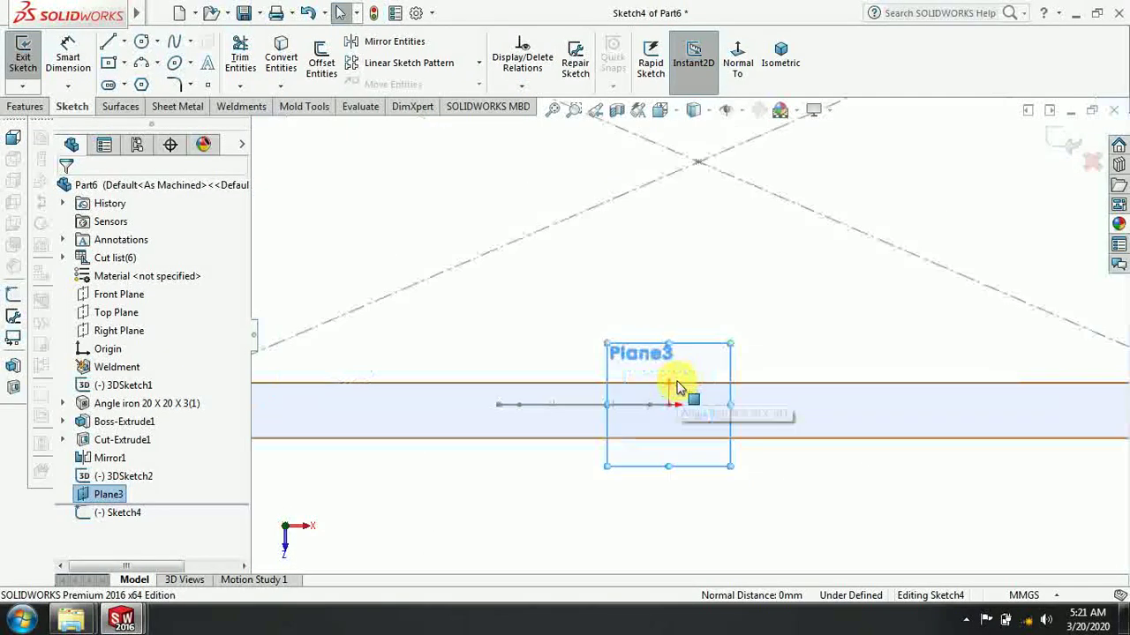
scroll(676, 379, down, 2)
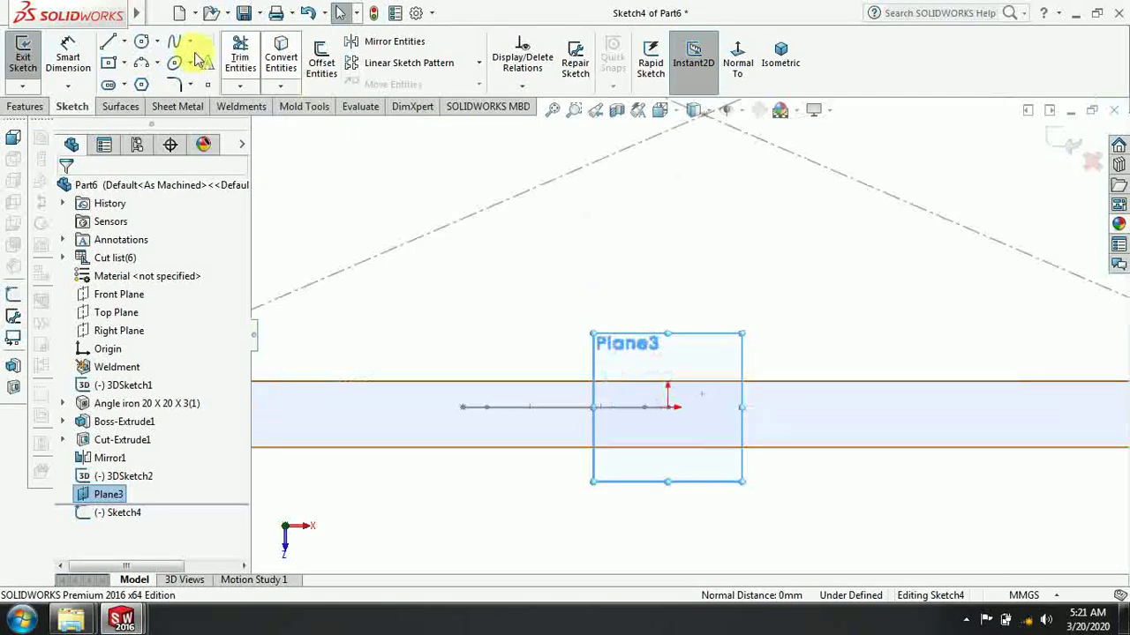
click(110, 64)
click(667, 407)
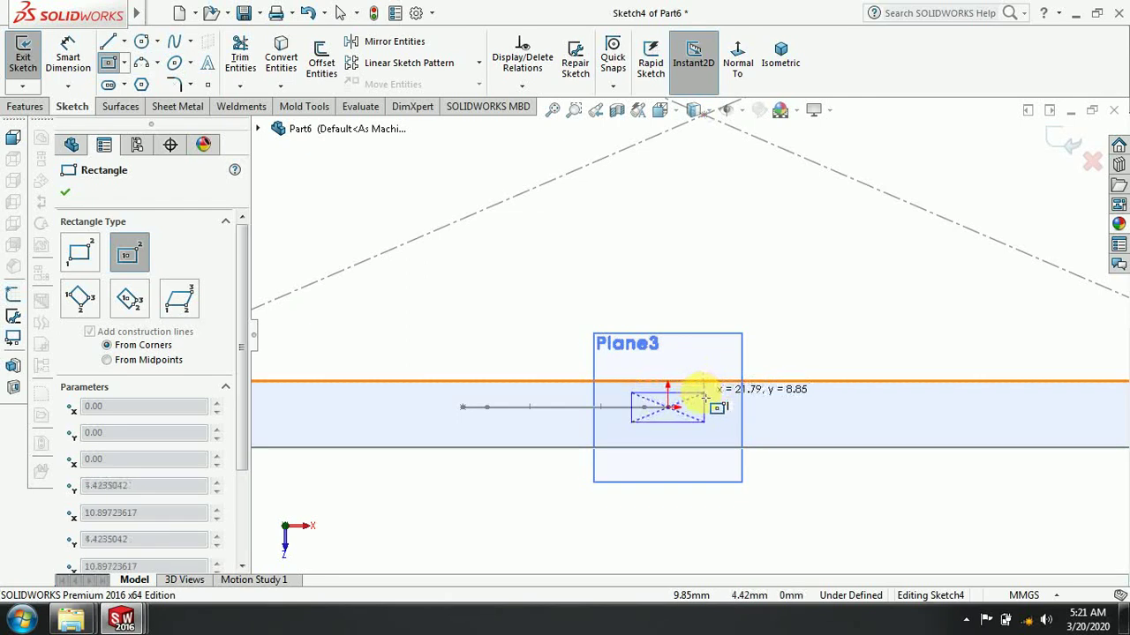
click(696, 391)
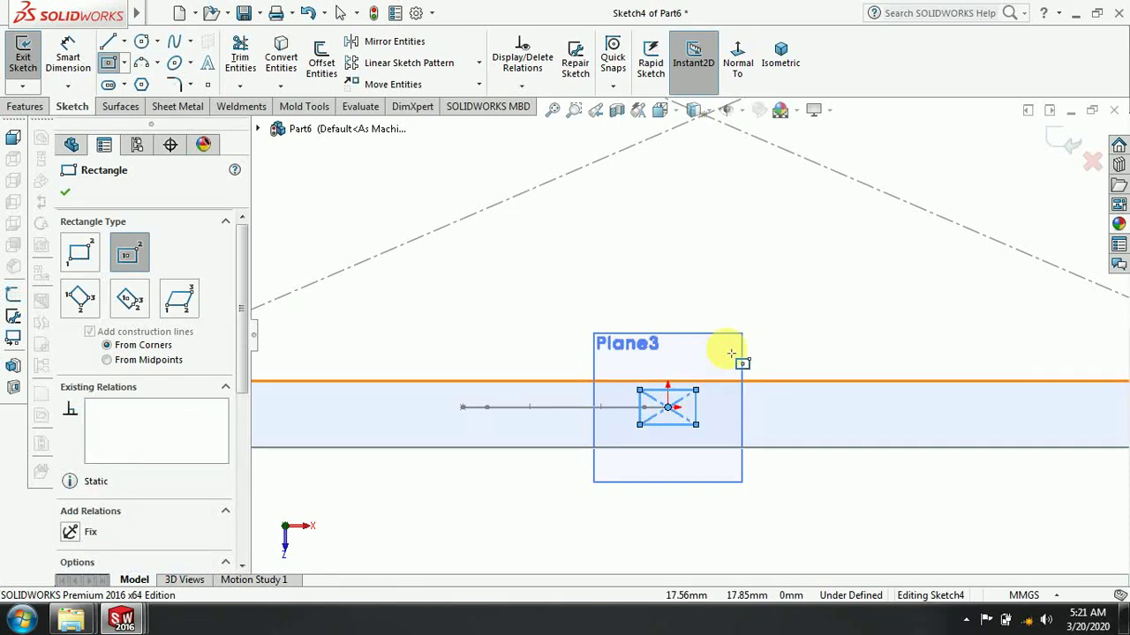
key(Escape)
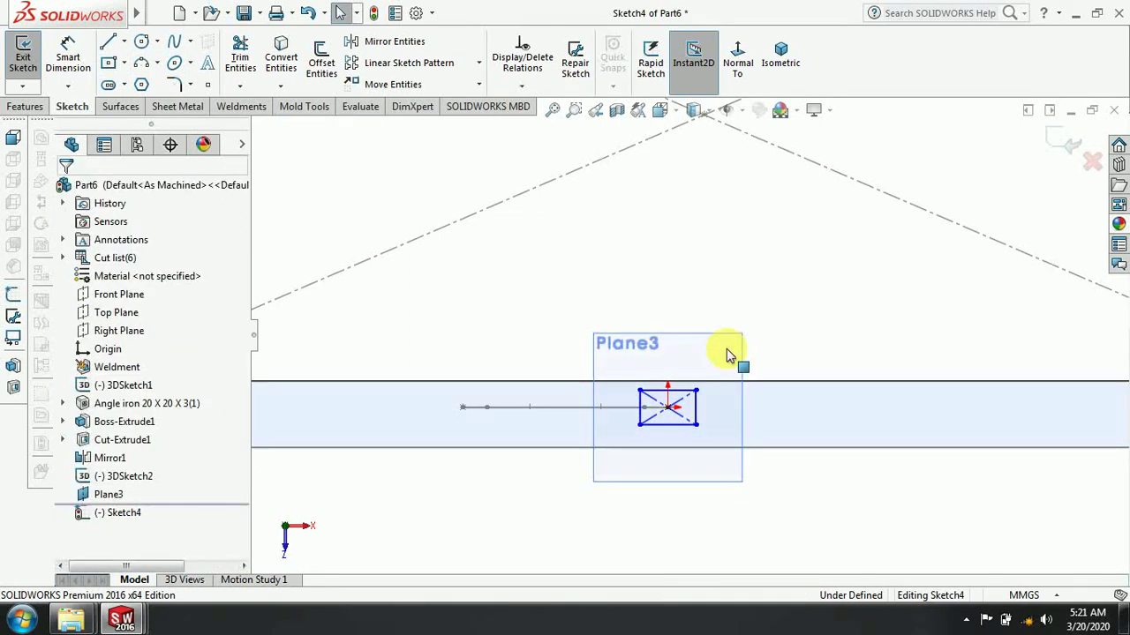
scroll(680, 398, down, 2)
Step: Dimension the rectangle to 12 mm wide and 12 mm high
click(82, 50)
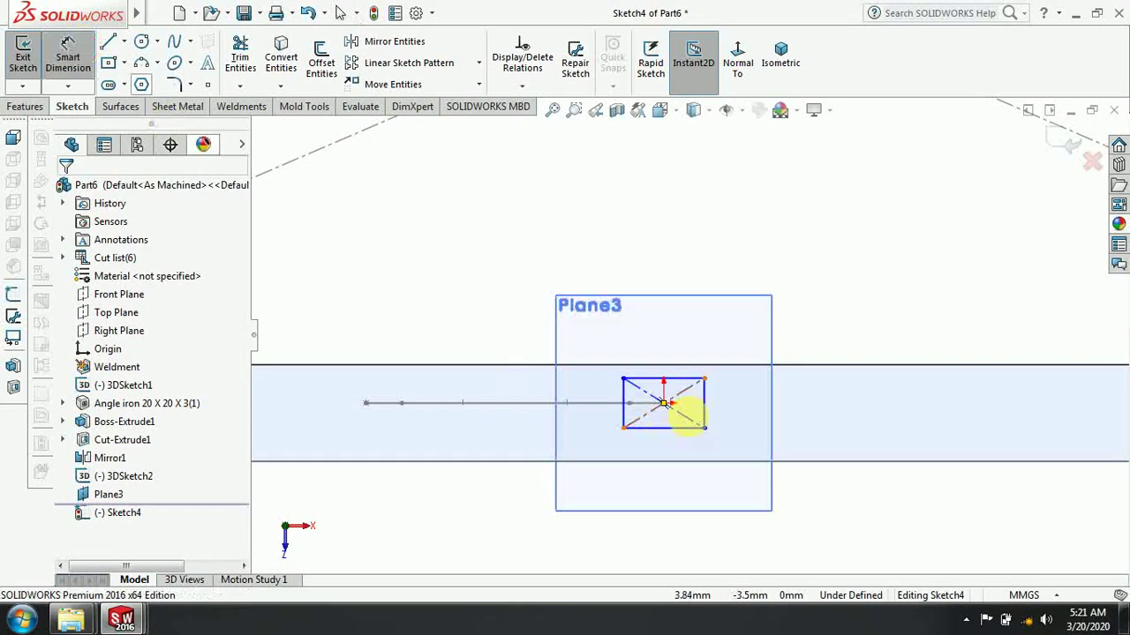
click(684, 385)
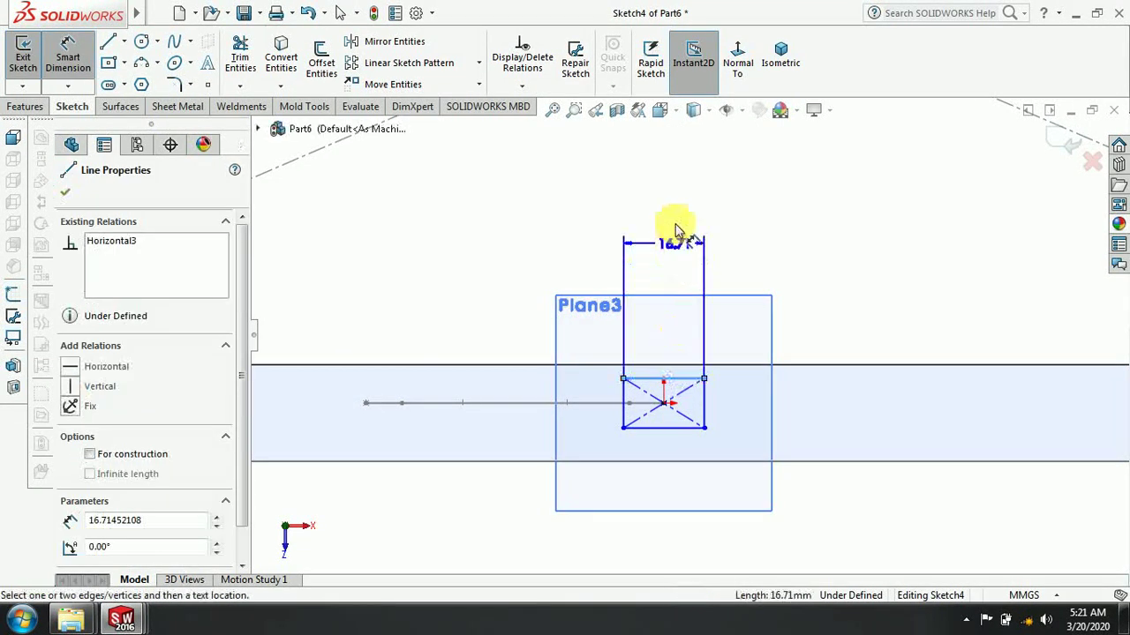
click(676, 229)
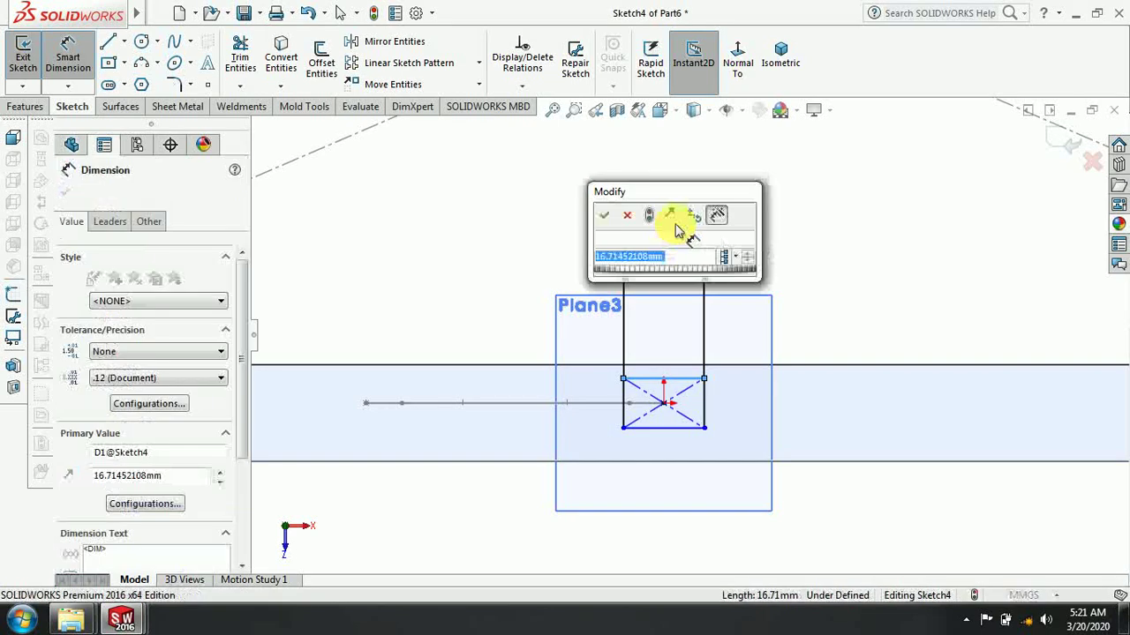
text(412)
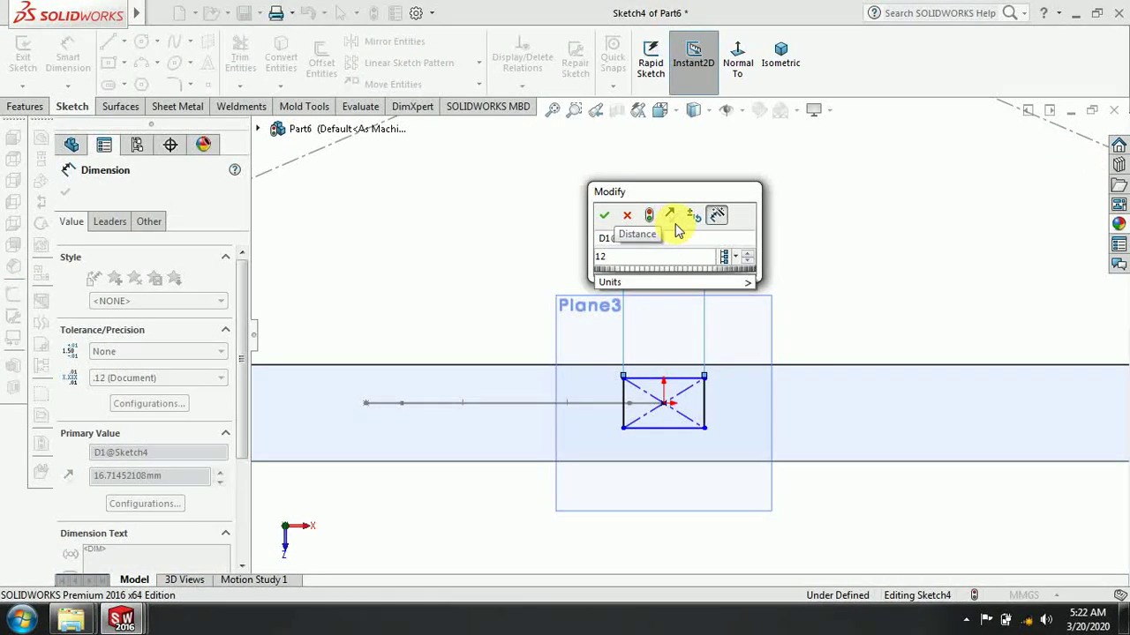
key(Return)
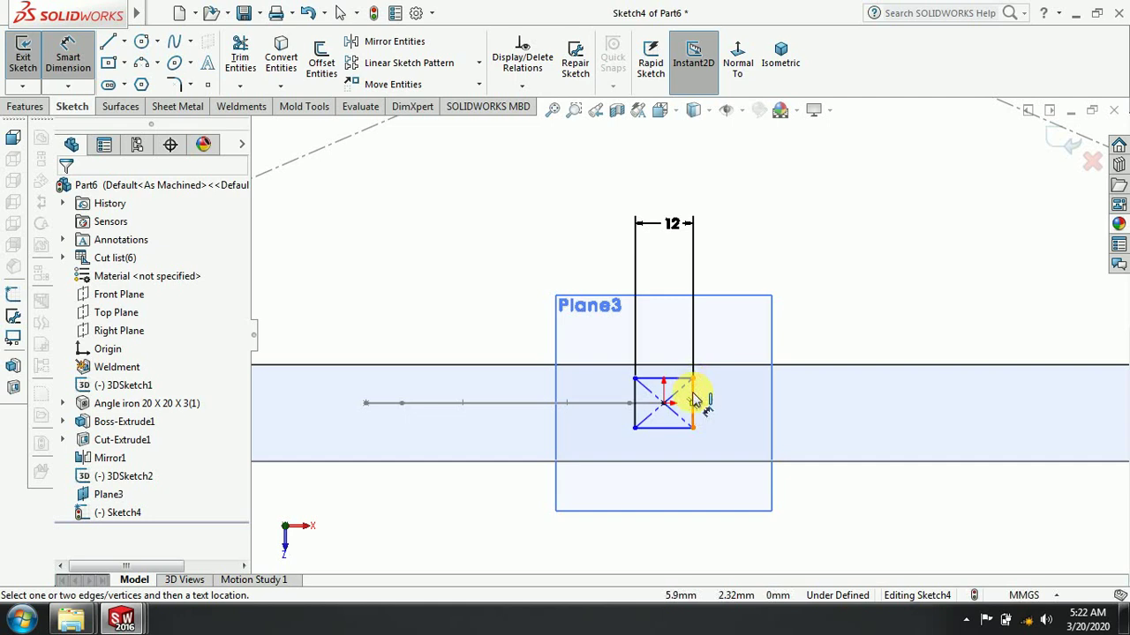
click(825, 406)
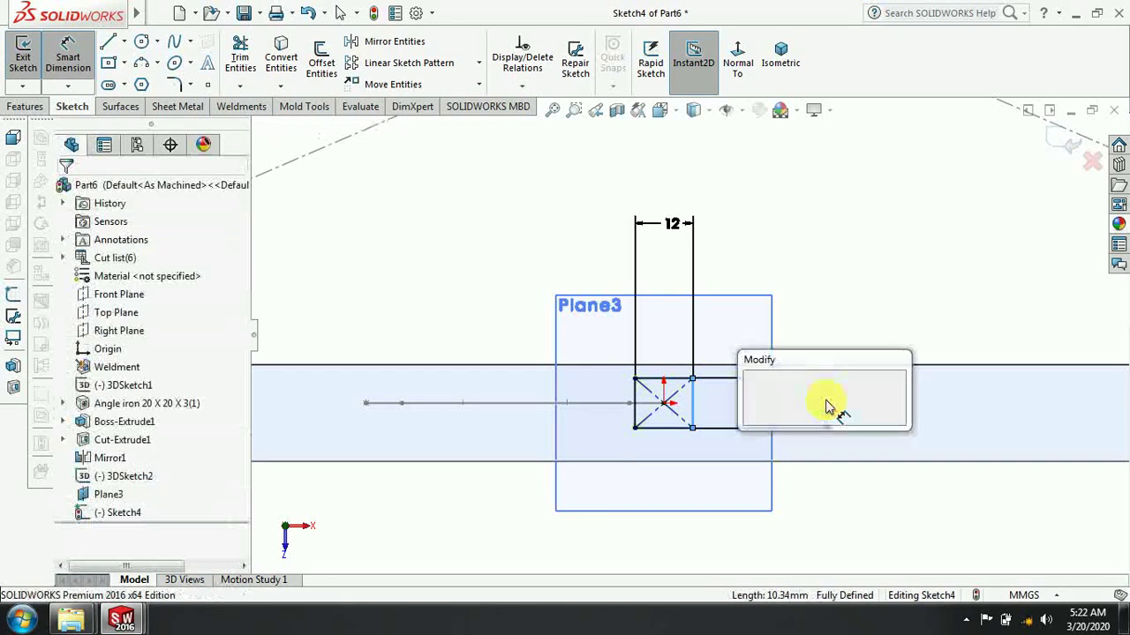
text(12)
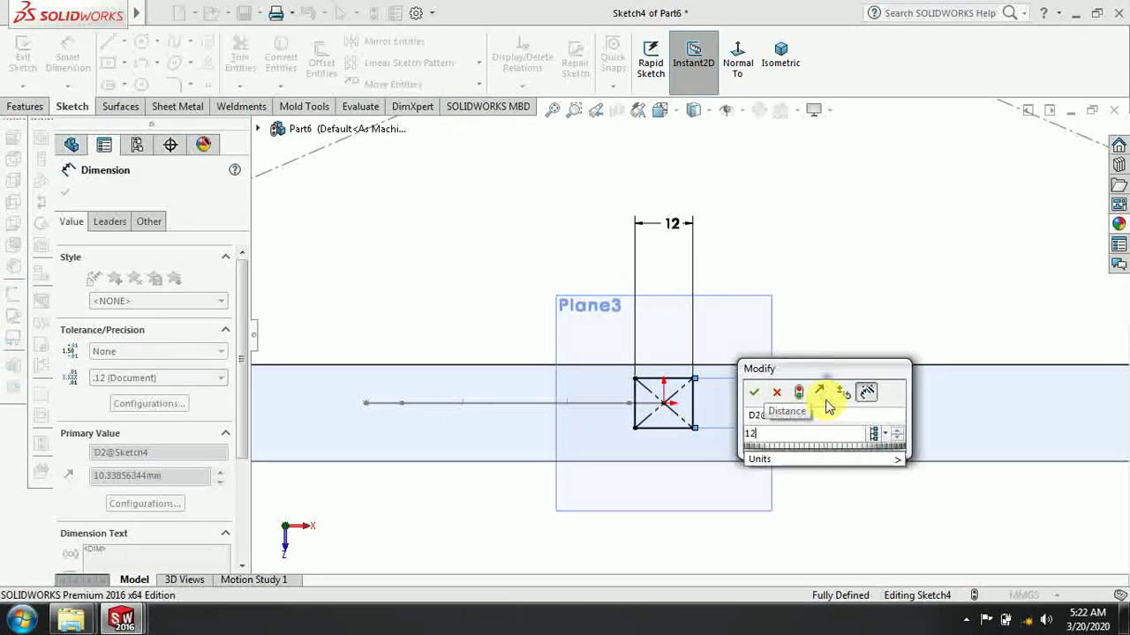
key(Return)
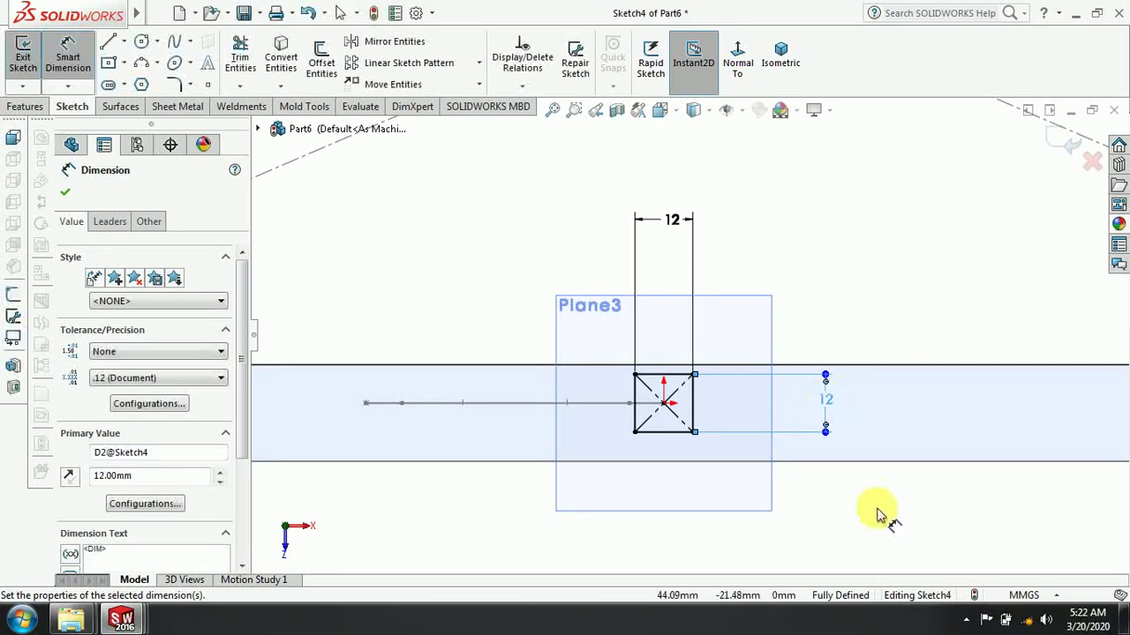
click(898, 484)
mouse_move(898, 484)
middle_down()
mouse_move(872, 442)
mouse_move(832, 308)
mouse_move(751, 497)
mouse_move(882, 463)
mouse_move(877, 444)
mouse_move(860, 443)
mouse_move(833, 189)
middle_up()
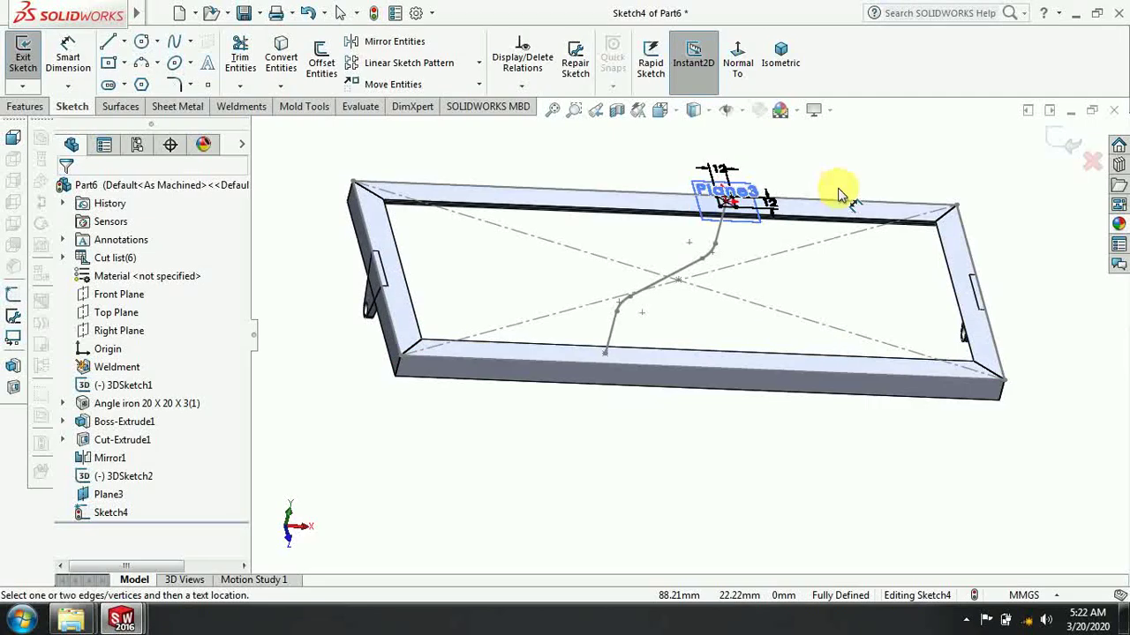
middle_drag(853, 462, 839, 424)
scroll(756, 184, down, 2)
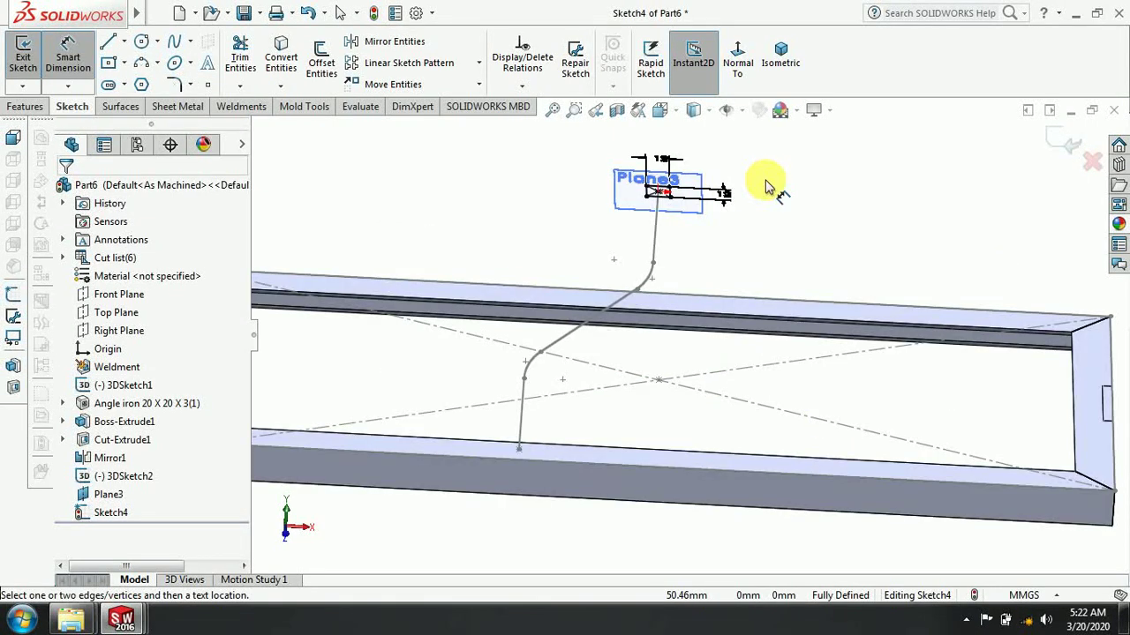
scroll(756, 185, down, 2)
click(24, 106)
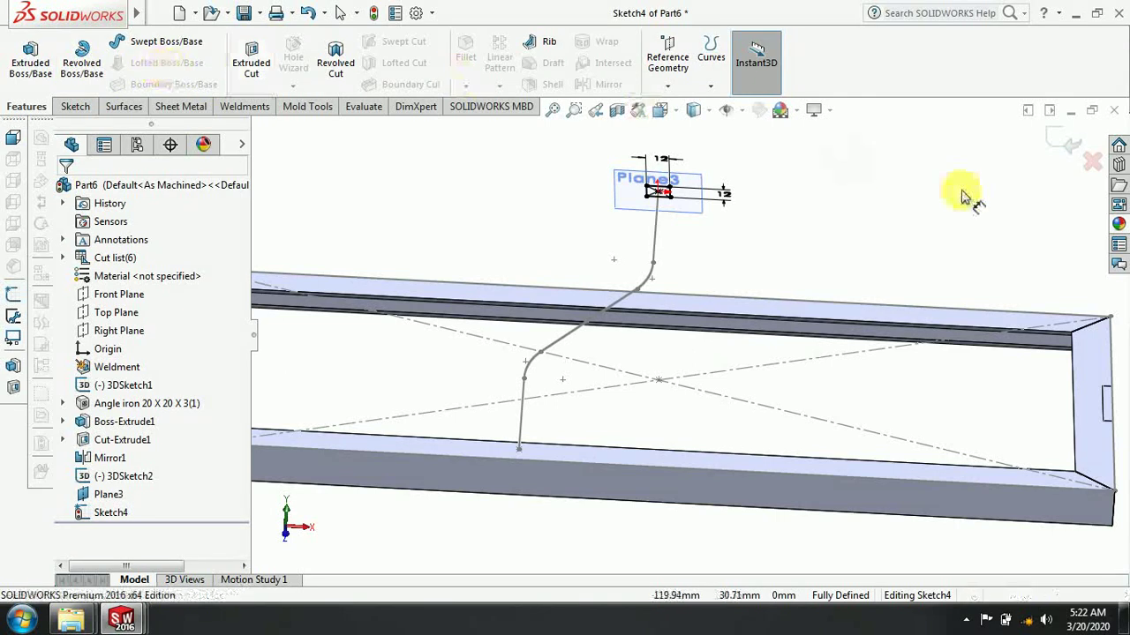
Step: Sweep the Sketch4 square profile along the 3DSketch2 path to create Sweep1
click(1052, 141)
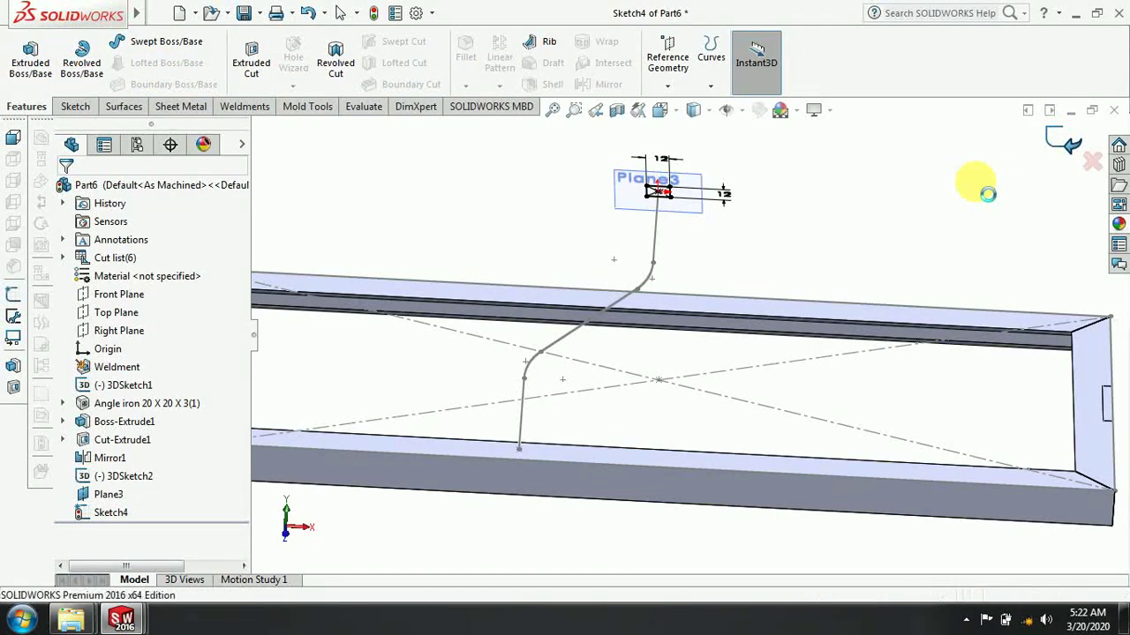
click(151, 40)
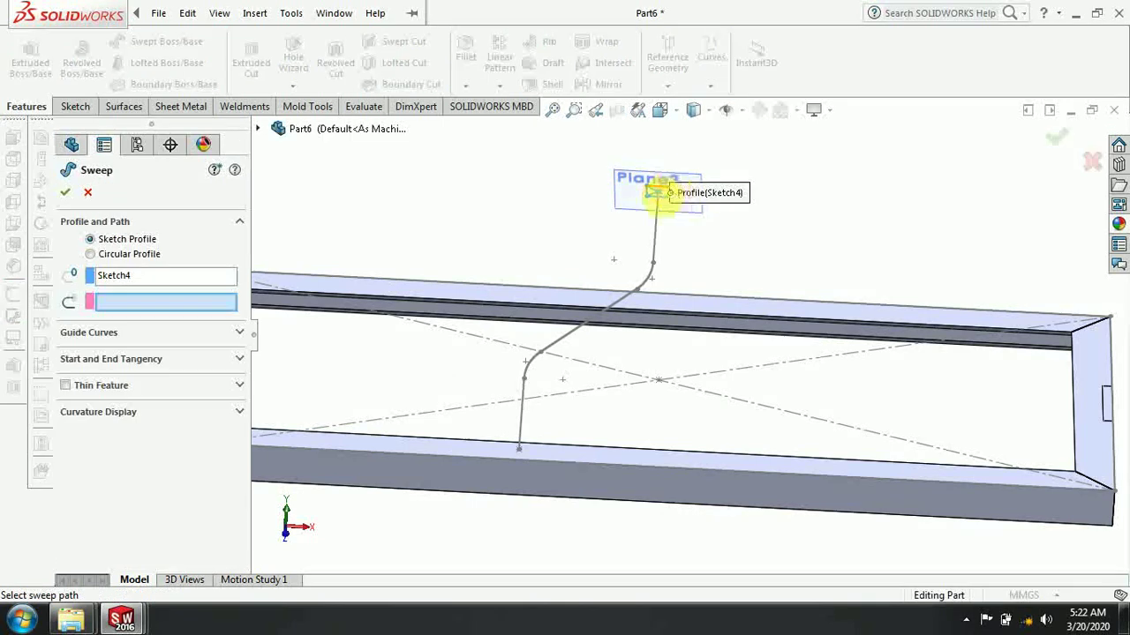
scroll(664, 201, down, 2)
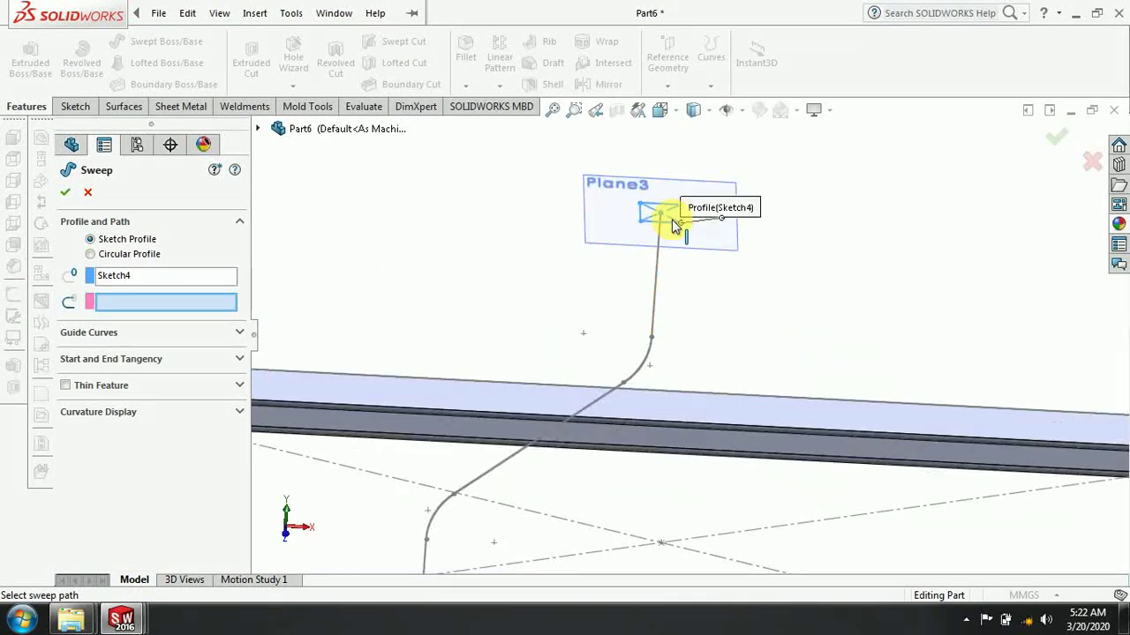
click(669, 230)
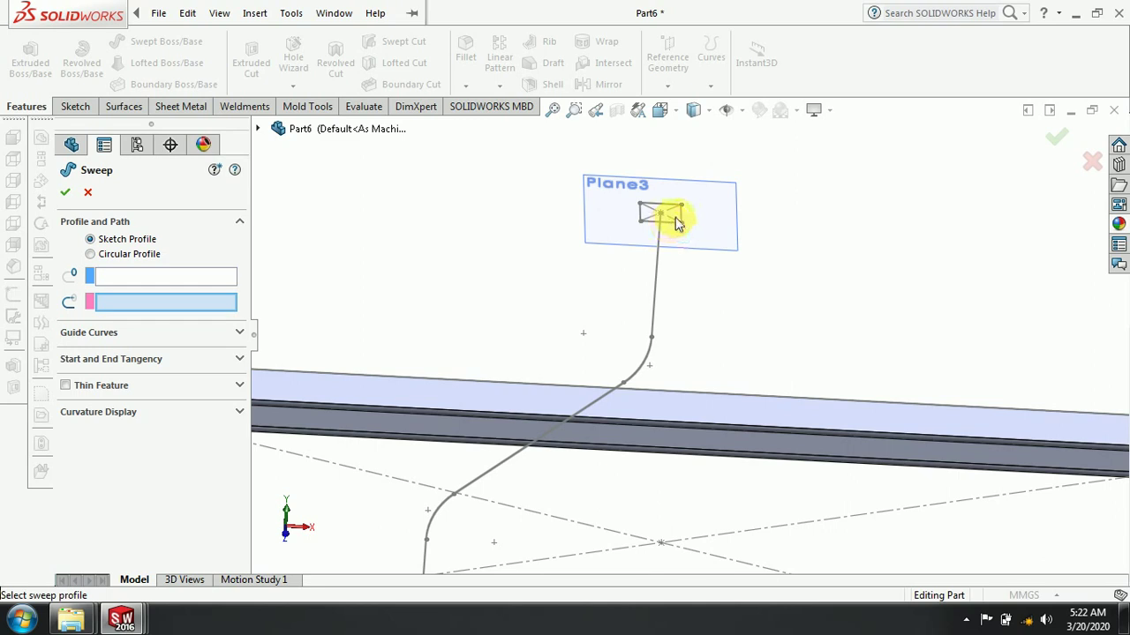
click(679, 220)
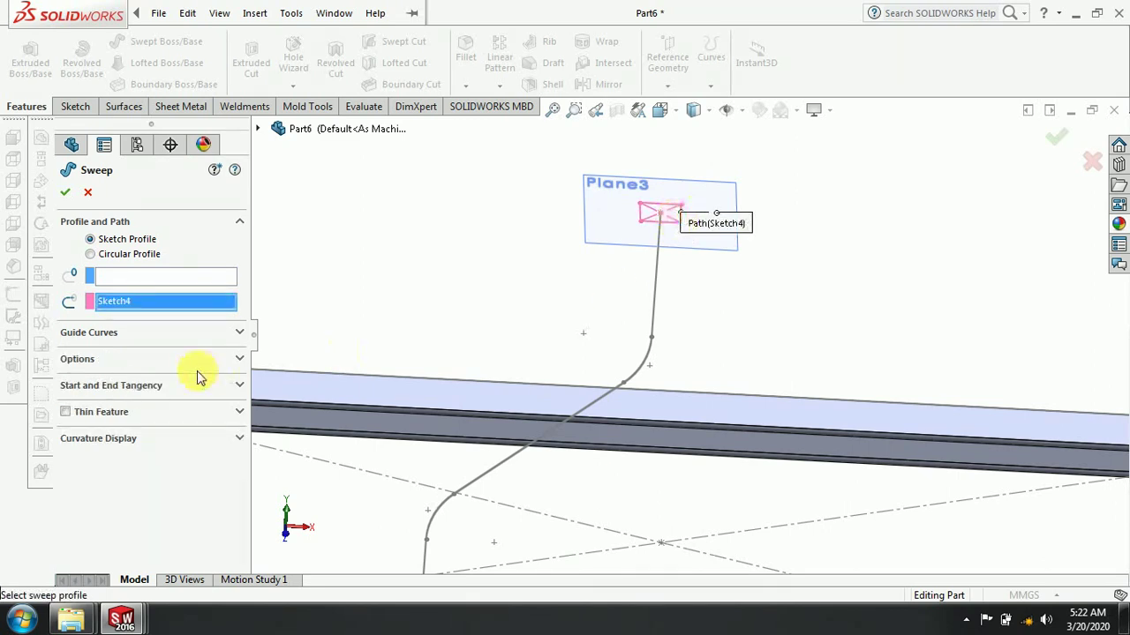
click(138, 279)
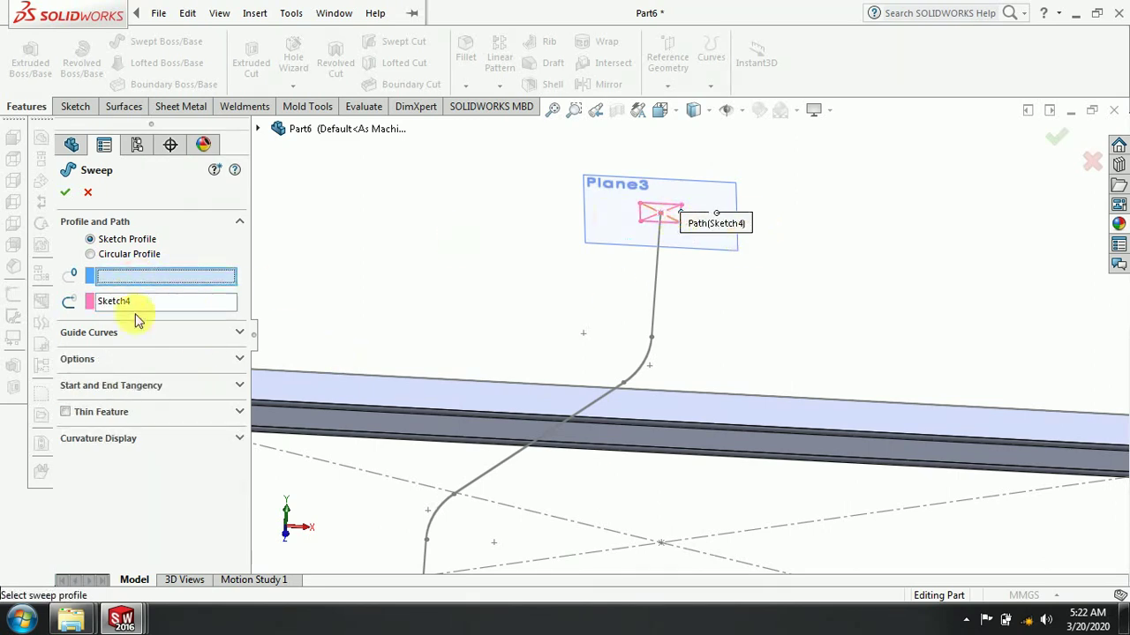
right_click(129, 301)
click(162, 339)
click(179, 279)
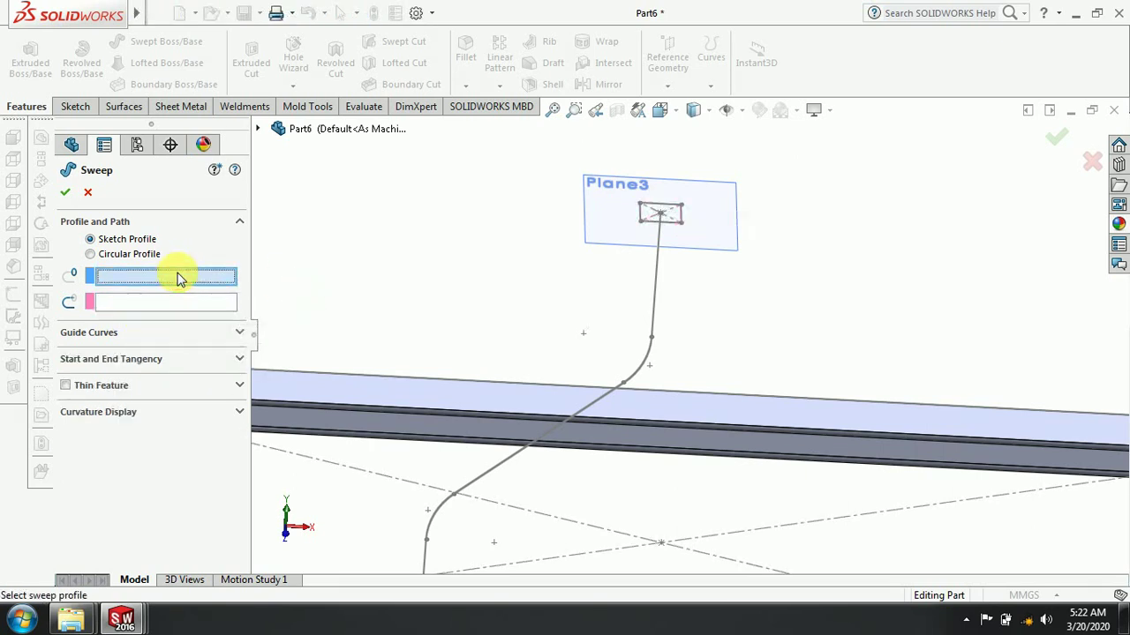
click(684, 217)
click(660, 273)
key(f)
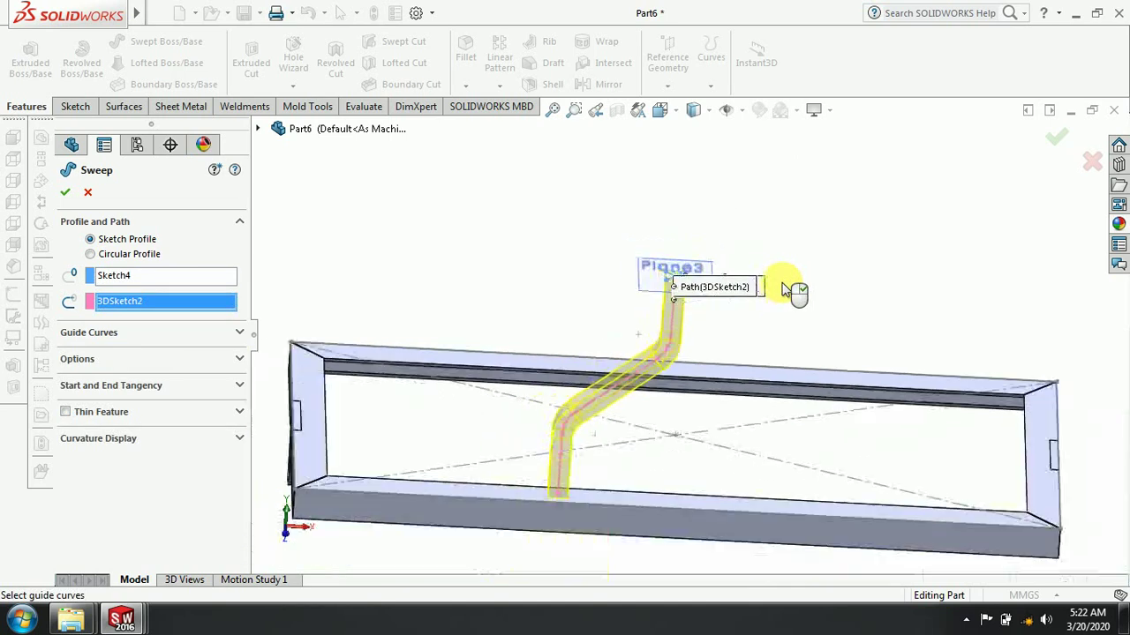
click(64, 193)
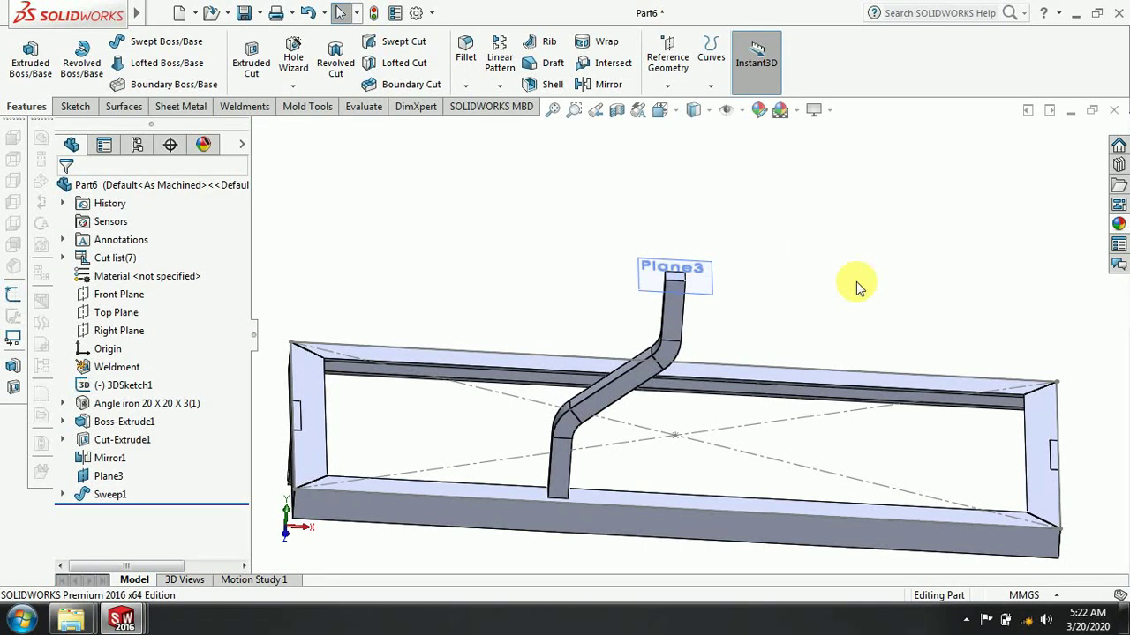
Step: Mirror the Sweep1 body about the Right Plane to create a second bent bar
mouse_move(857, 282)
middle_down()
mouse_move(820, 255)
mouse_move(824, 239)
middle_up()
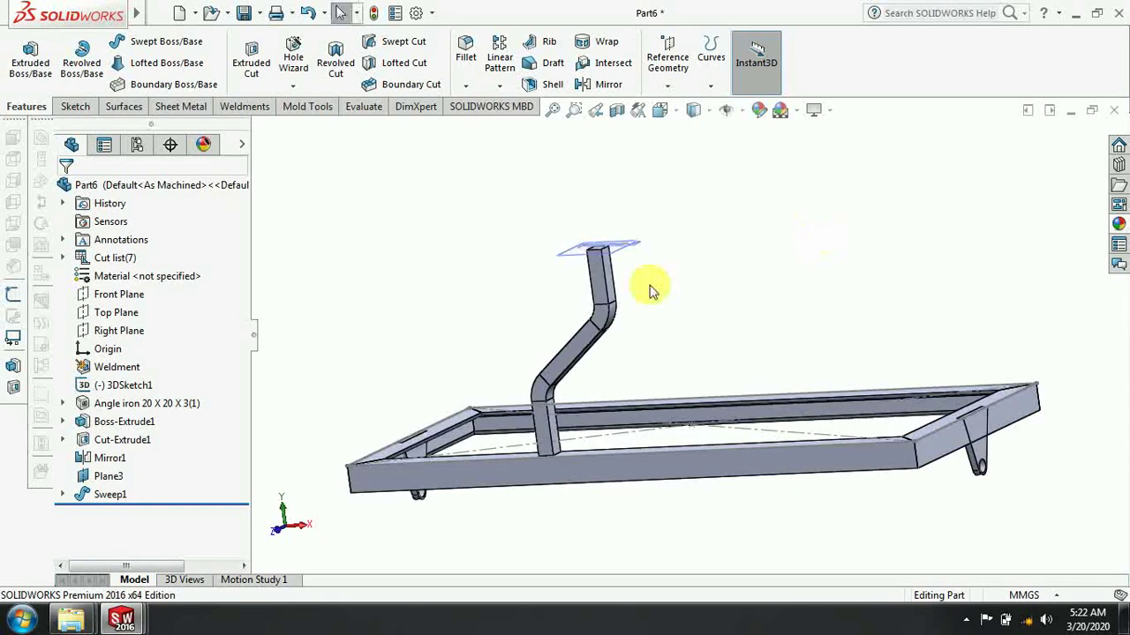
scroll(575, 283, down, 2)
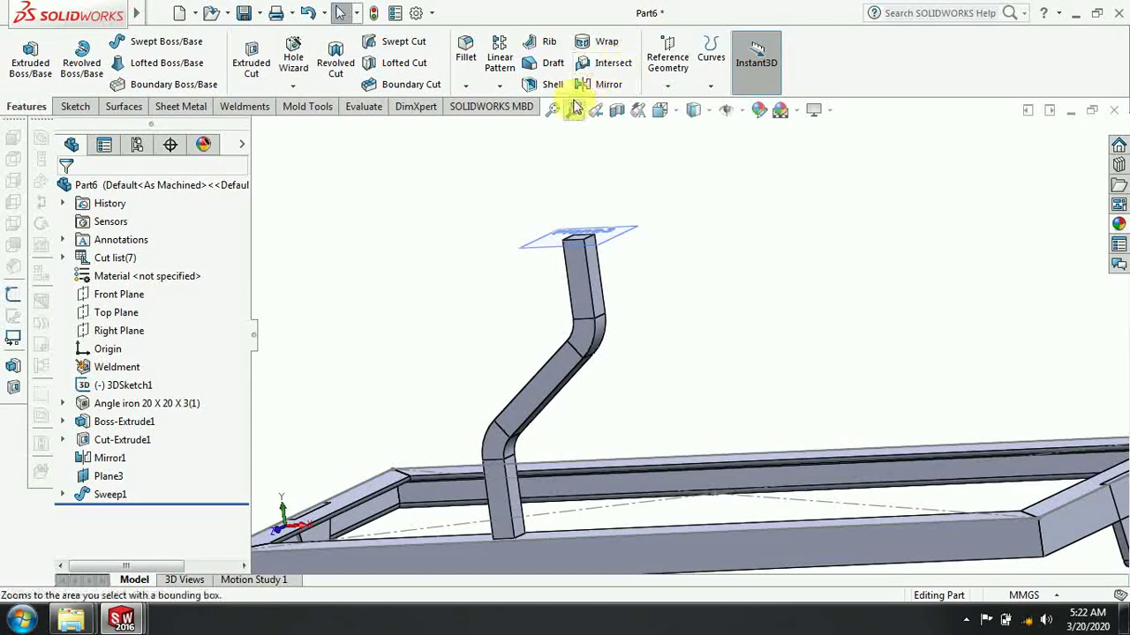
click(600, 84)
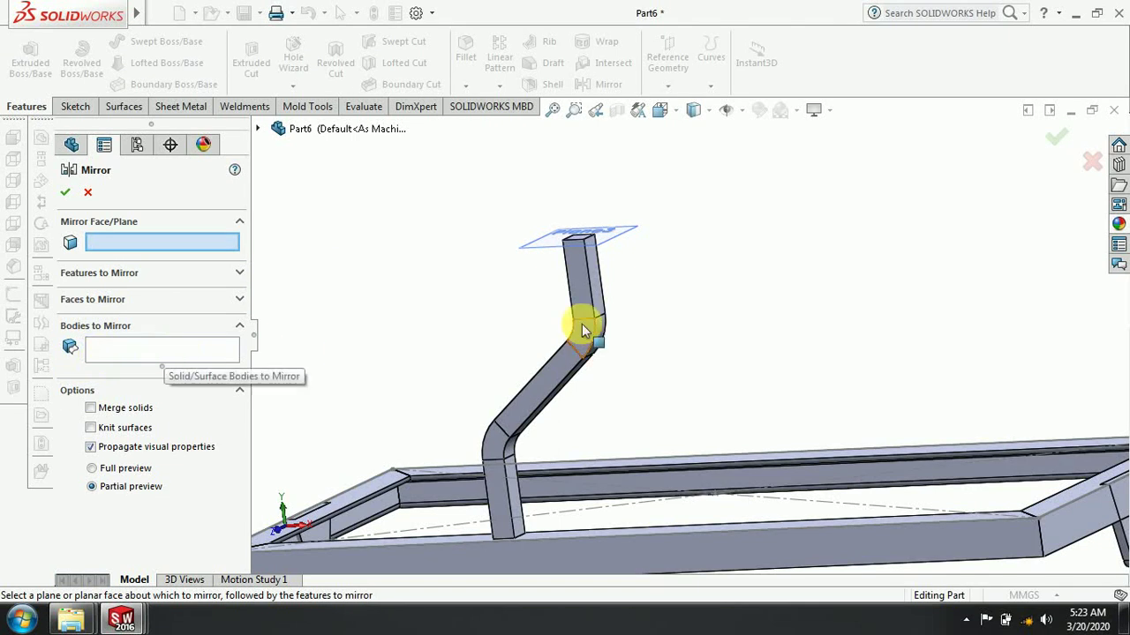
click(167, 355)
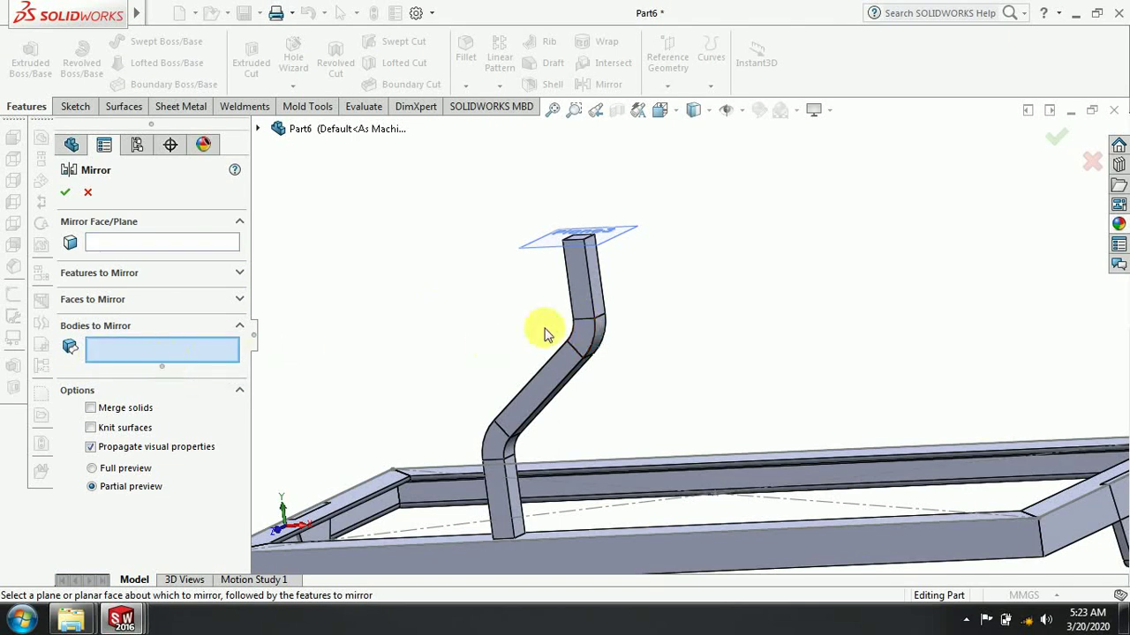
click(580, 291)
click(212, 244)
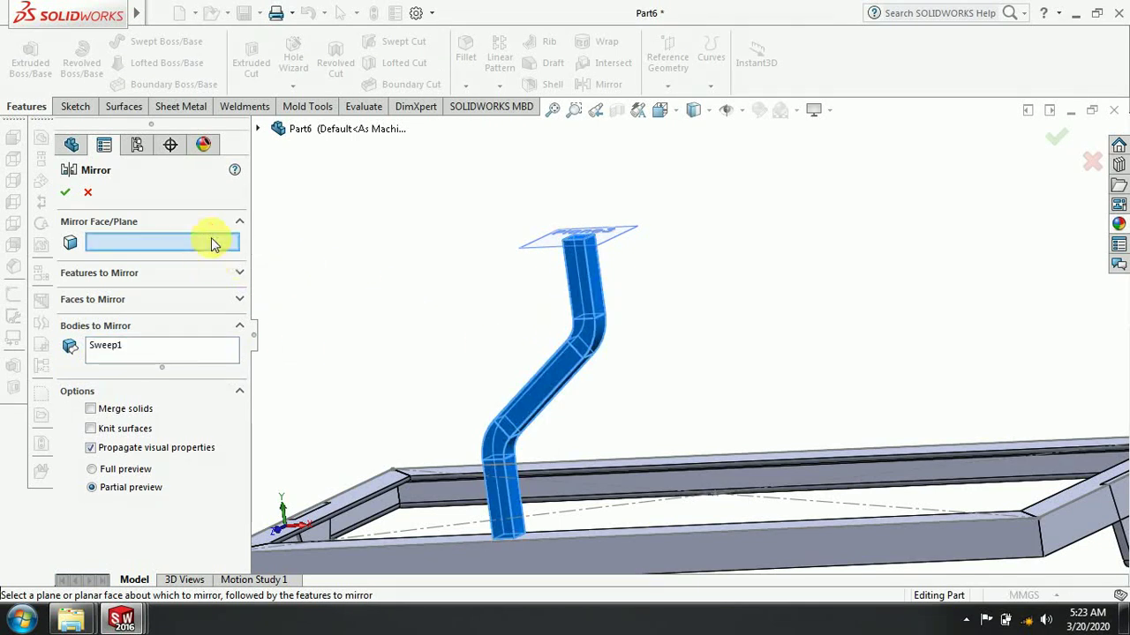
click(258, 130)
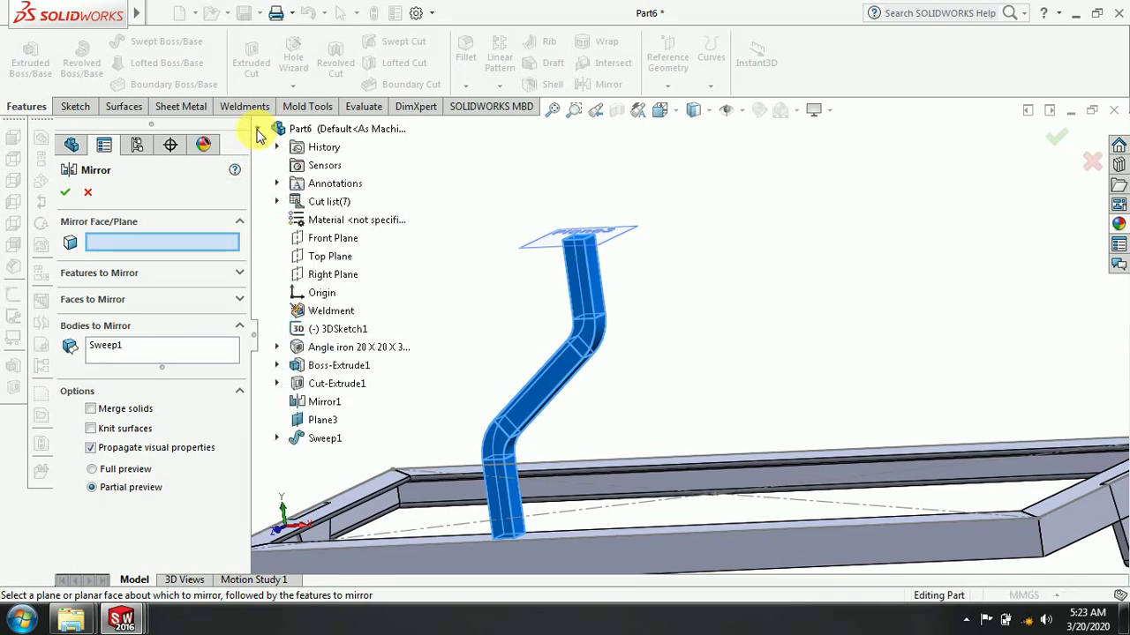
click(319, 273)
key(Down)
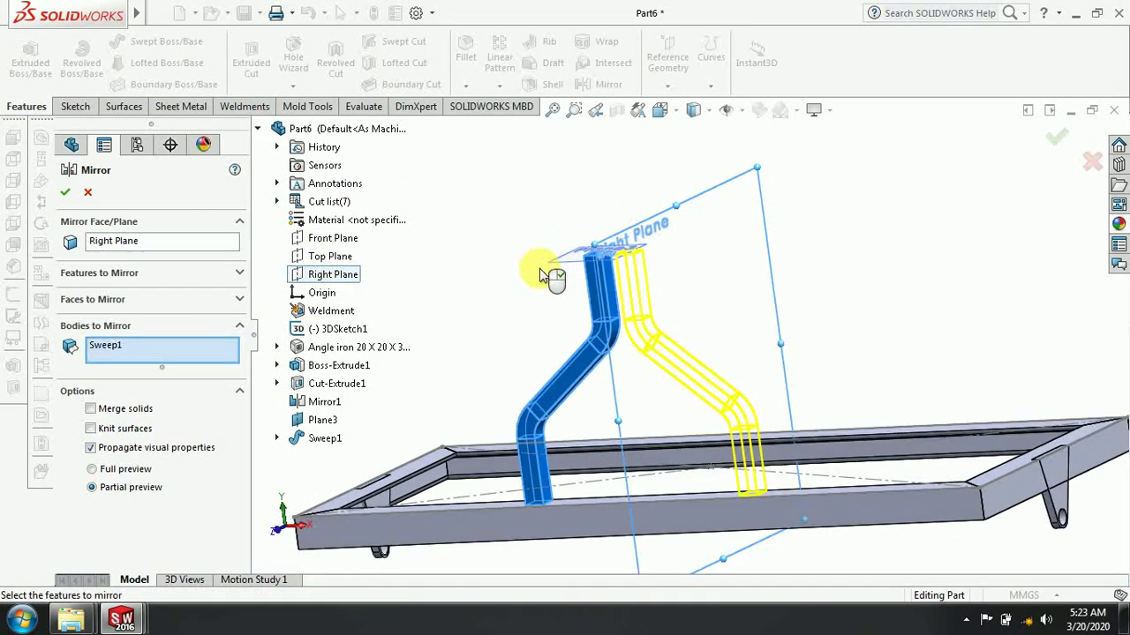
mouse_move(655, 408)
middle_down()
mouse_move(681, 391)
mouse_move(1122, 433)
middle_up()
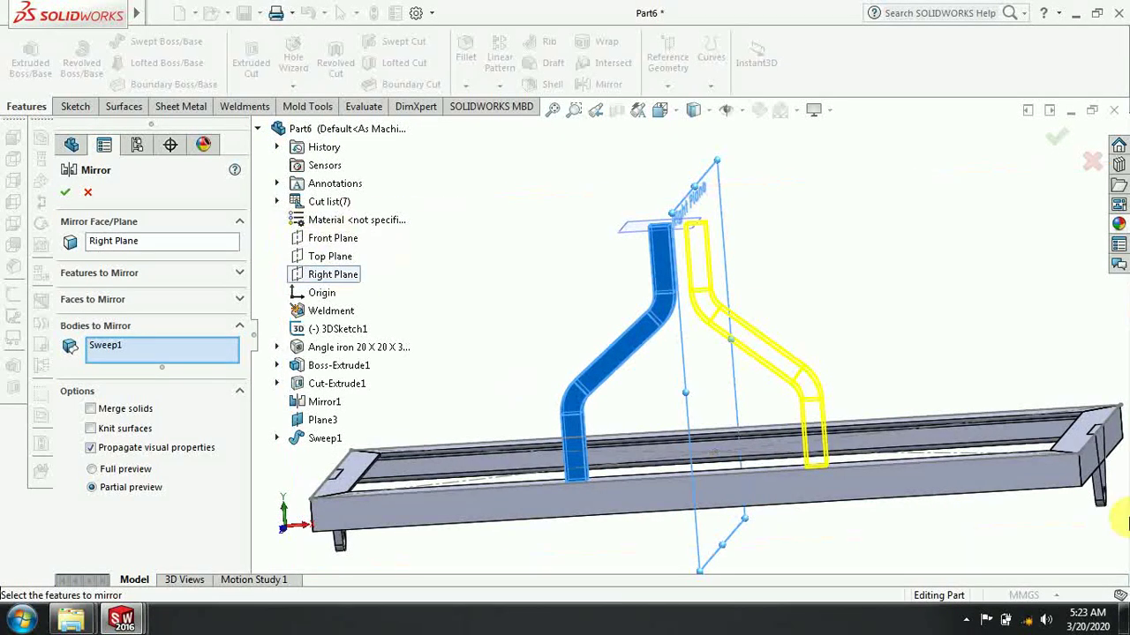
click(57, 189)
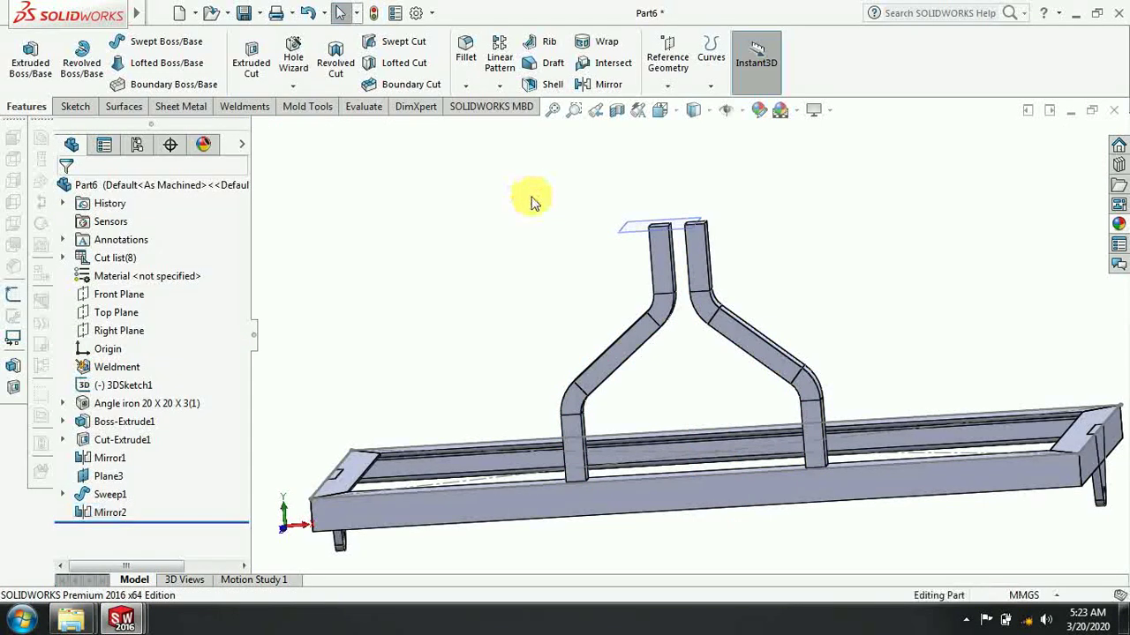
Step: Hide the Plane3 reference plane
middle_drag(517, 235, 554, 259)
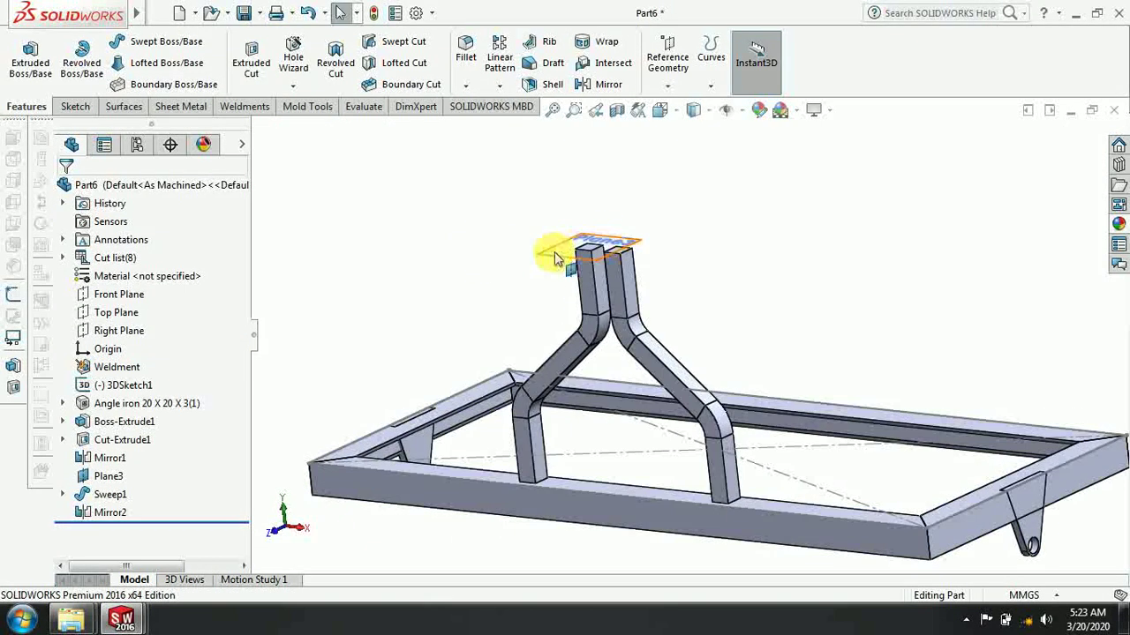
right_click(552, 256)
click(595, 231)
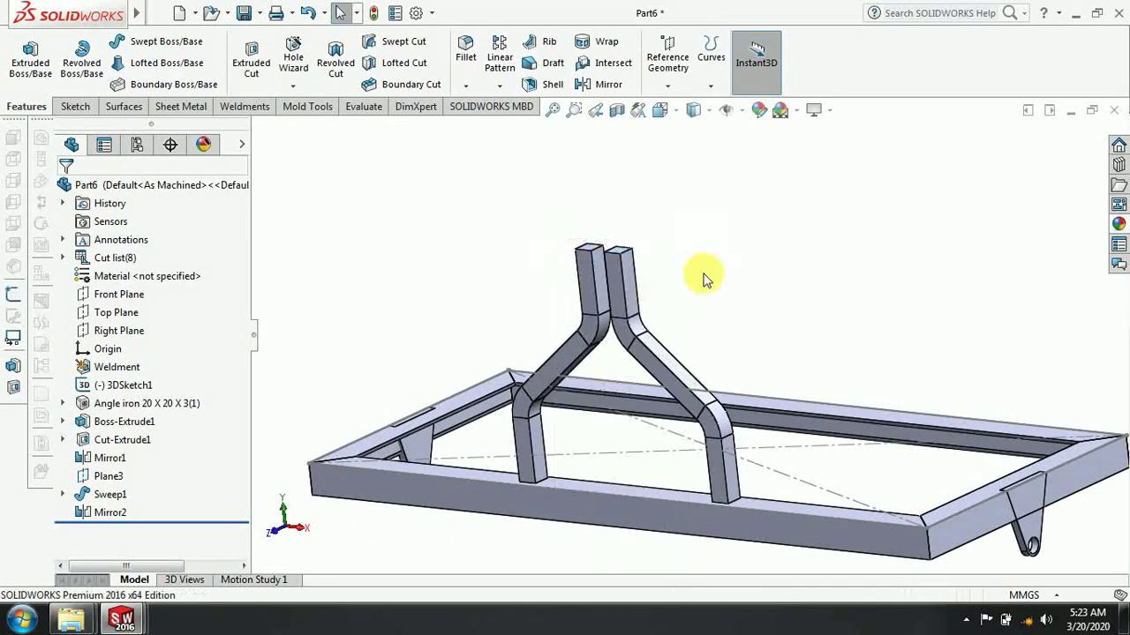
Step: Start a sketch on the right upright tube's side face, viewed normal to it
scroll(703, 279, down, 2)
click(602, 271)
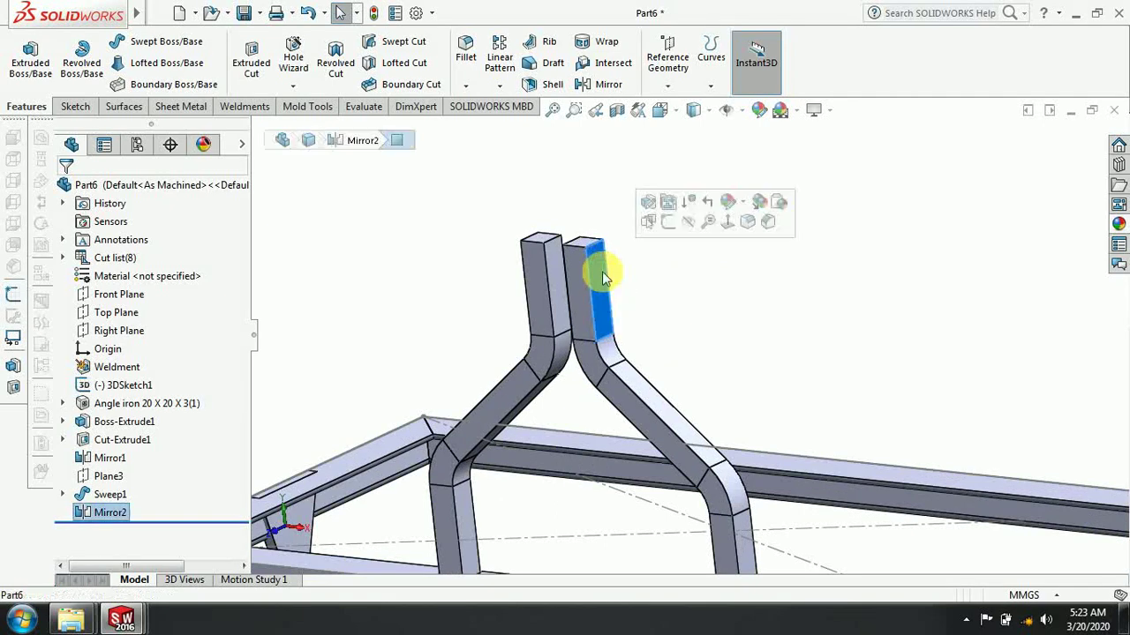
click(669, 225)
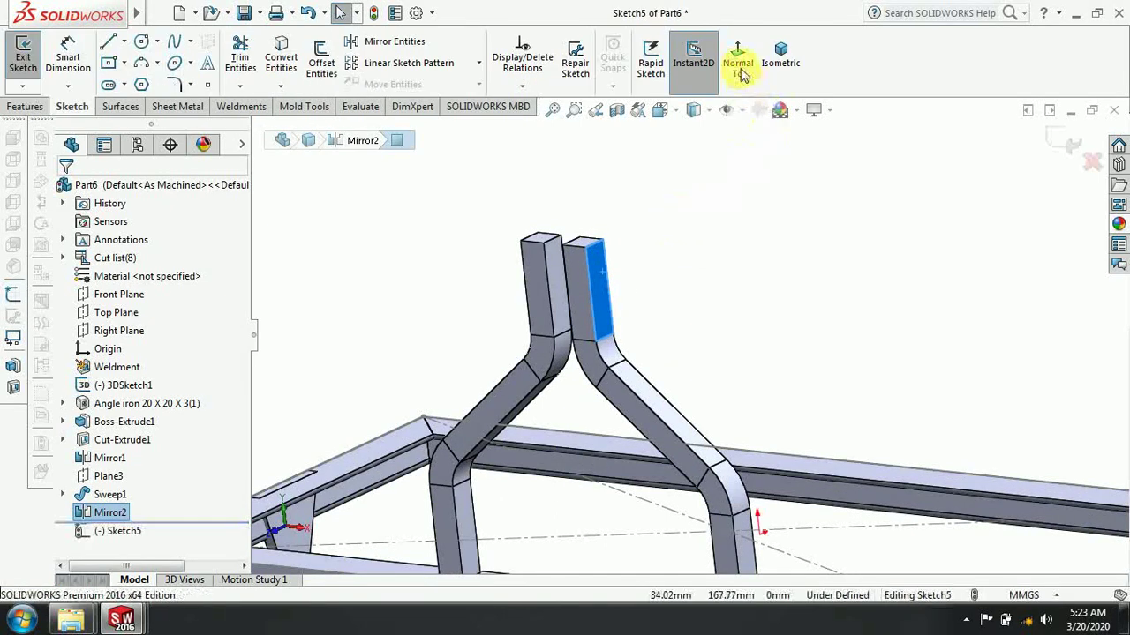
click(737, 64)
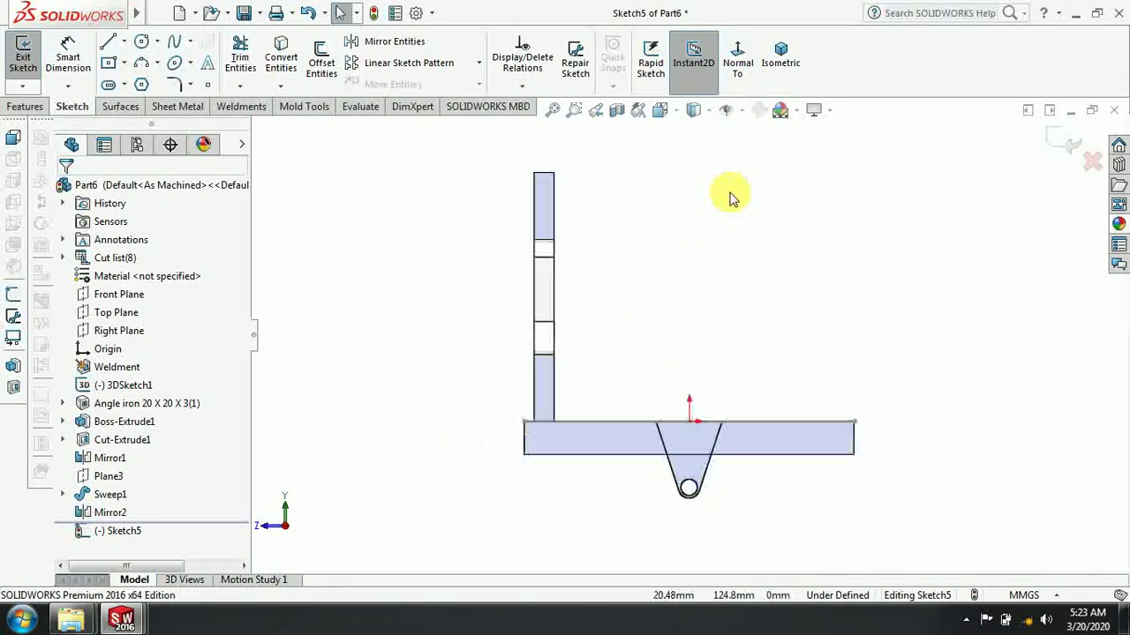
scroll(547, 182, down, 3)
Step: Draw a circle of about 3.99 mm radius near the tube's top and select it for dimensioning
click(142, 42)
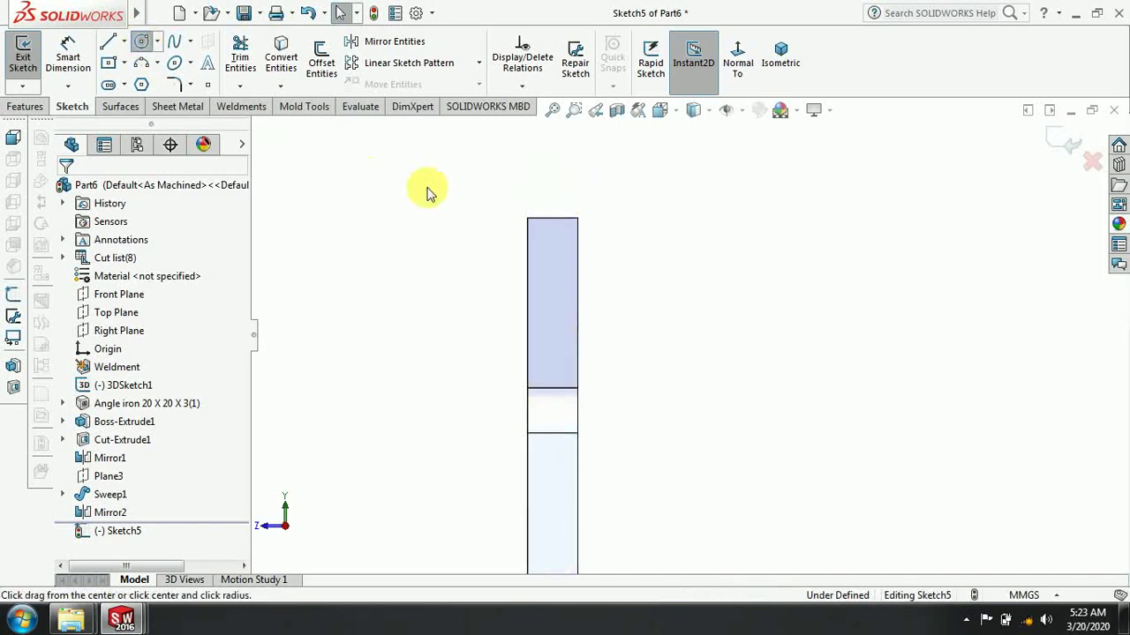
click(551, 263)
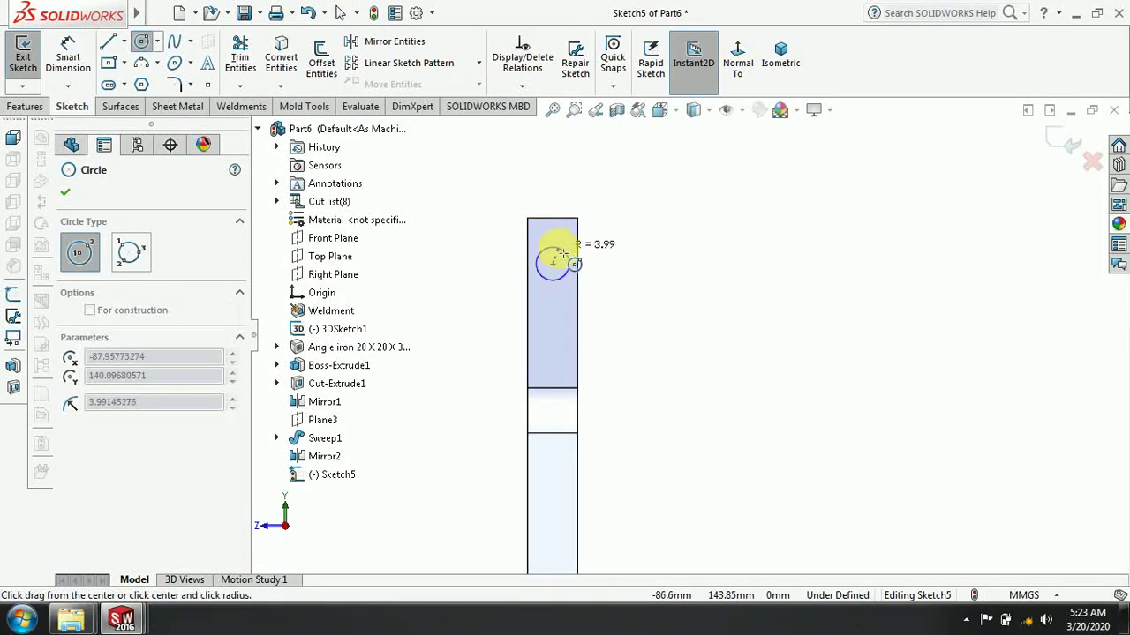
click(565, 250)
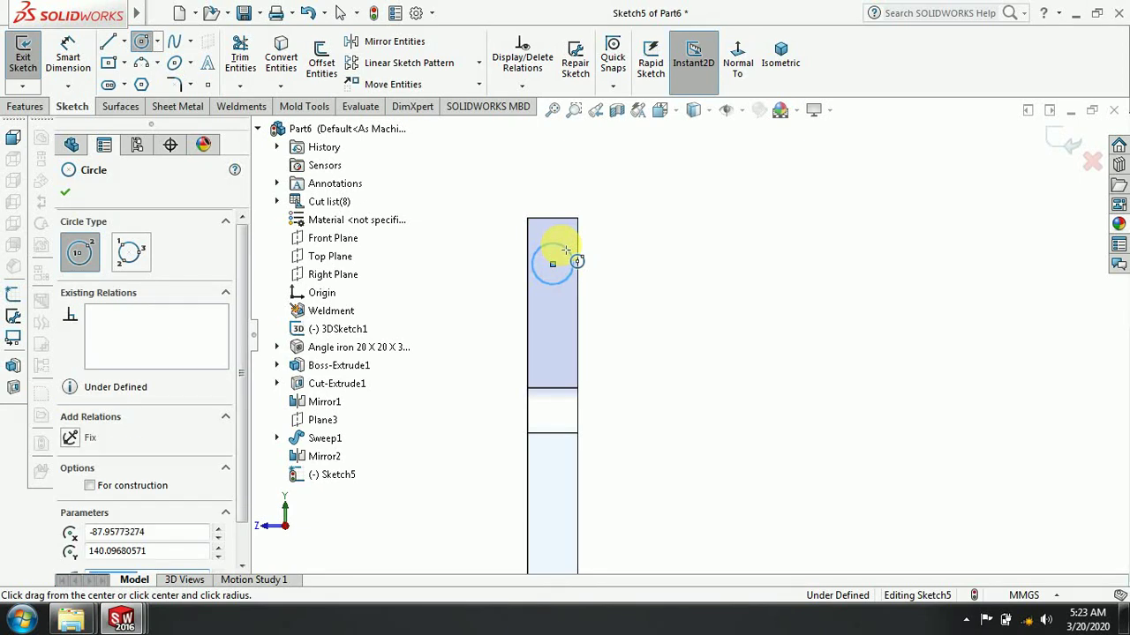
key(Escape)
click(68, 51)
click(533, 265)
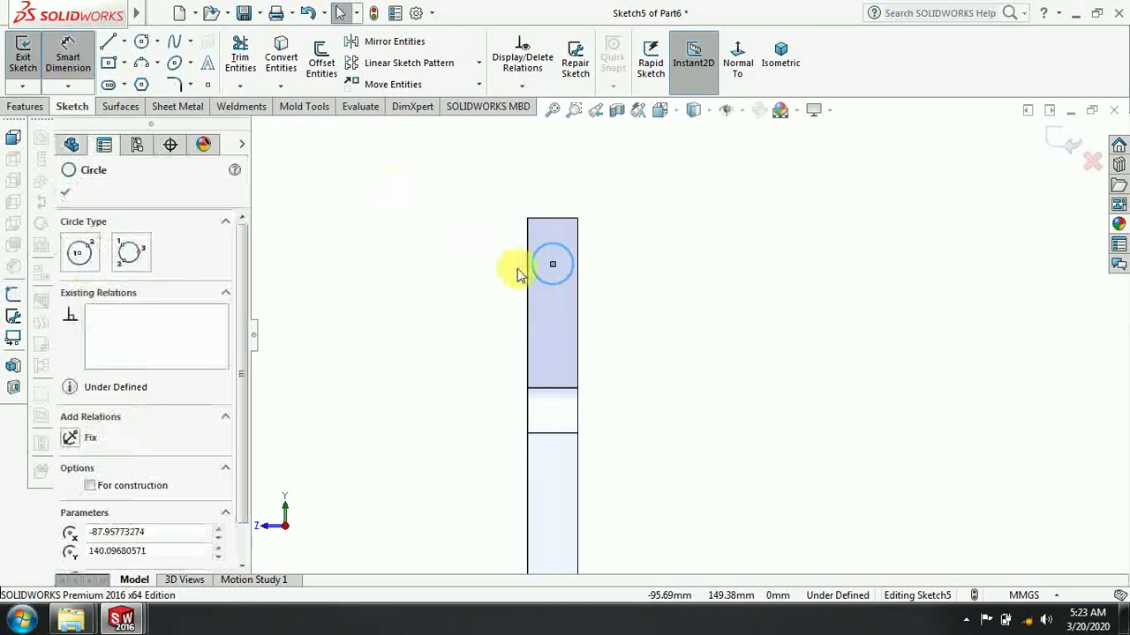
Step: Dimension the circle's diameter, correcting it to 10 mm
click(658, 302)
text(12)
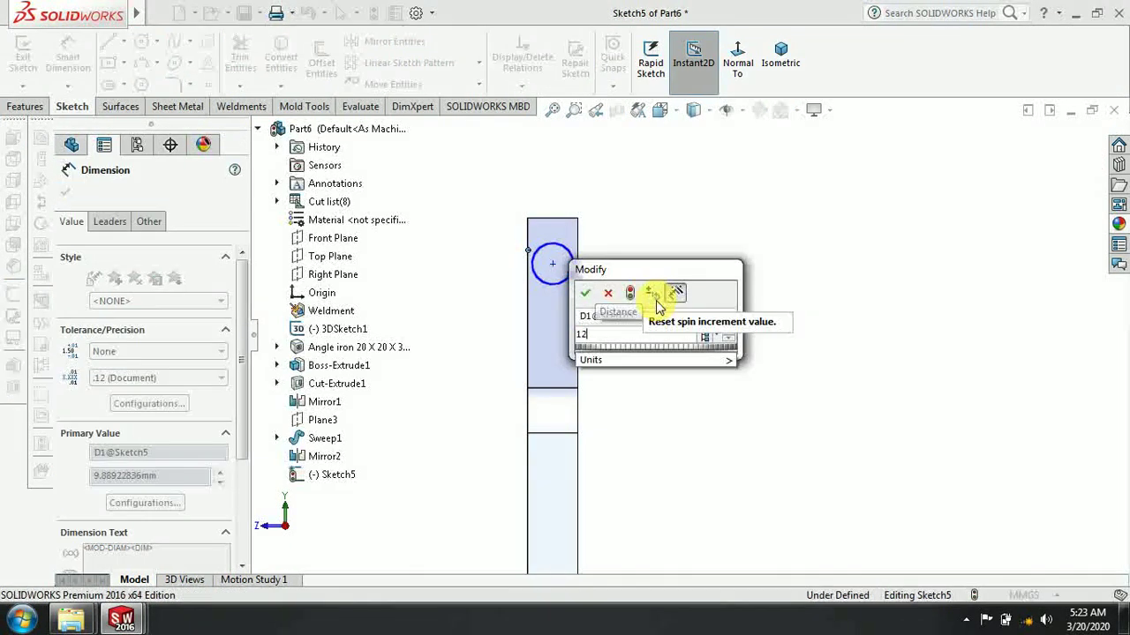
key(Return)
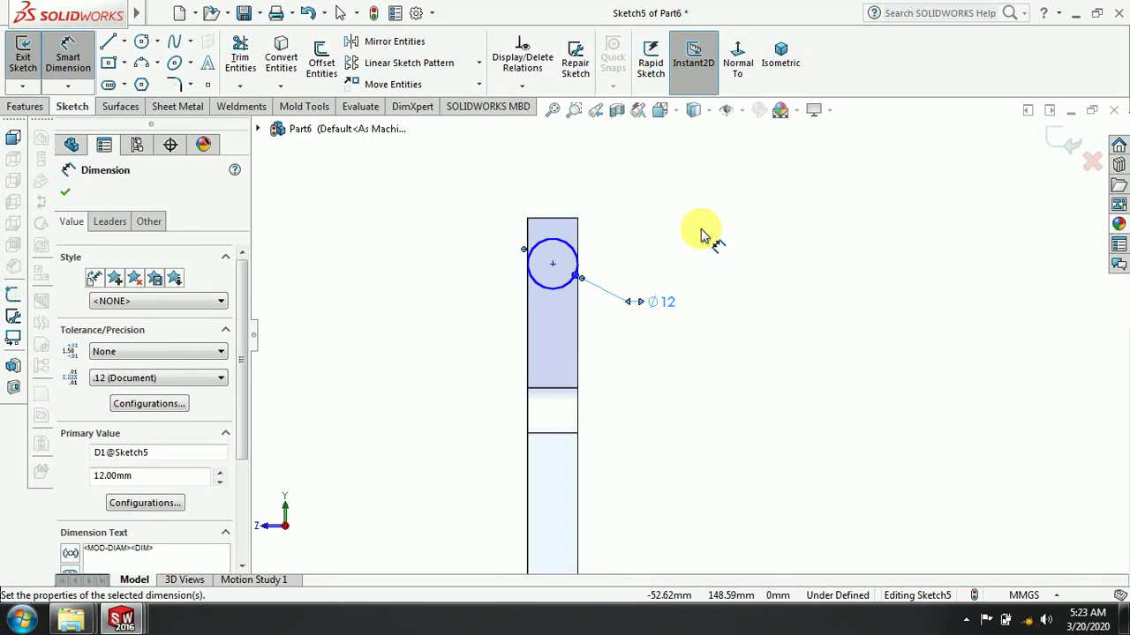
double_click(669, 304)
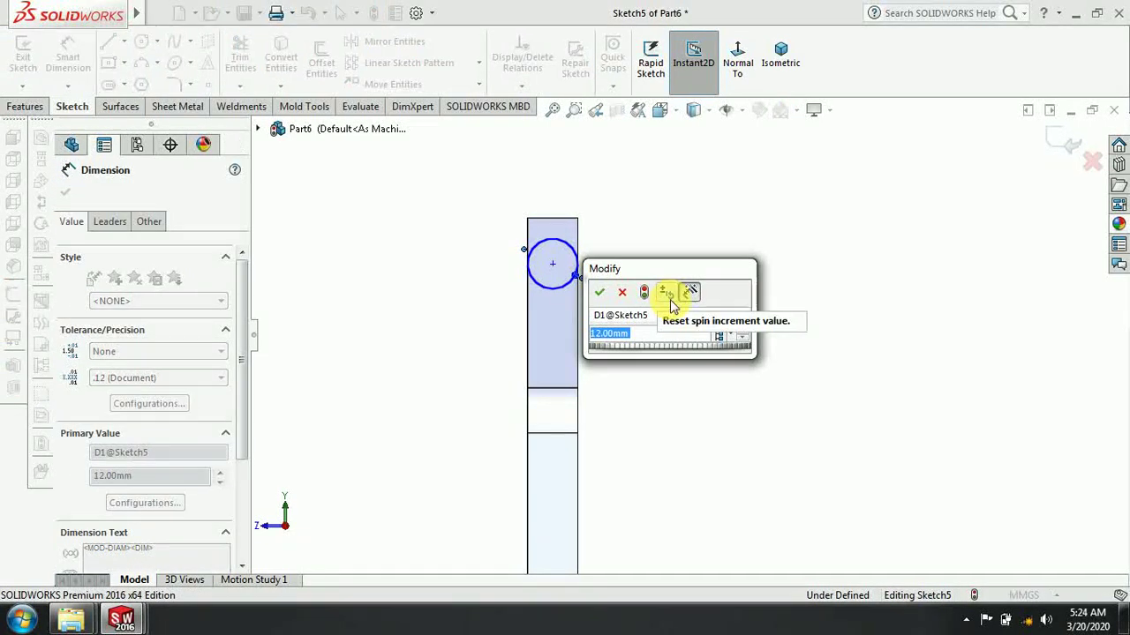
key(Return)
click(694, 242)
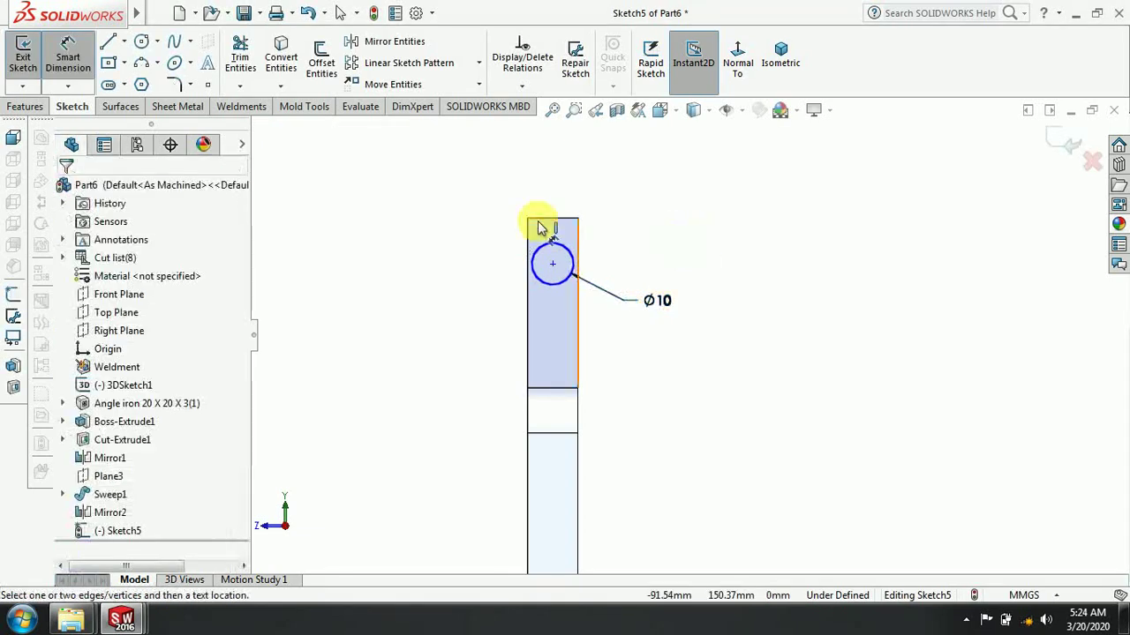
Step: Dimension the circle's centre 12 mm below the tube's top edge
click(547, 219)
click(552, 265)
click(457, 256)
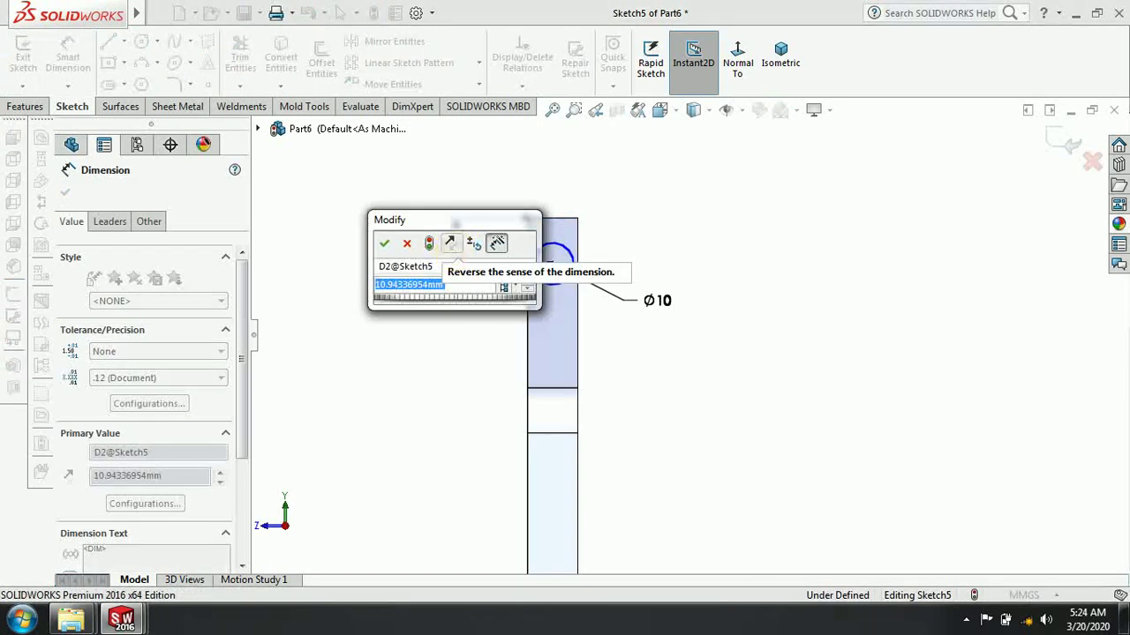
text(12)
key(Return)
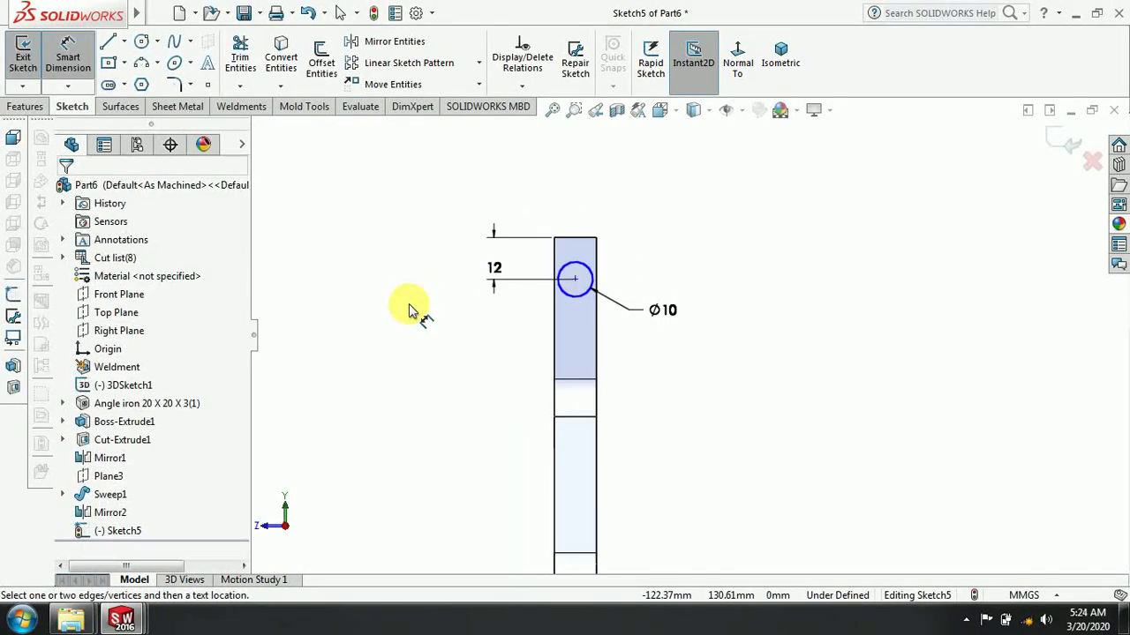
middle_drag(449, 308, 481, 327)
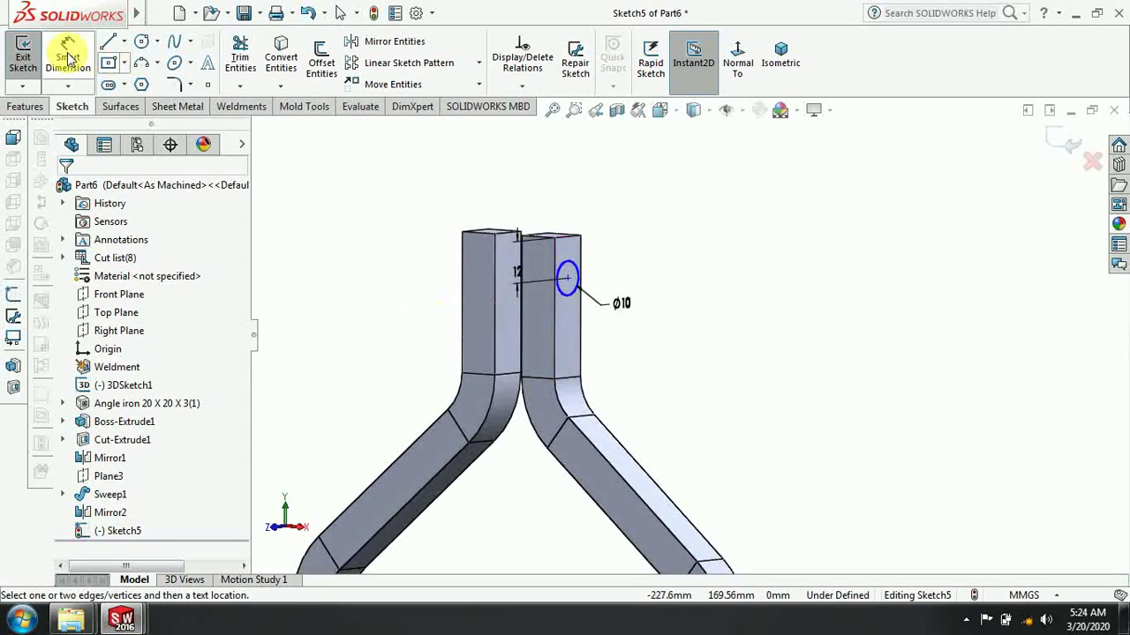
Step: Extruded-cut the circle Through All, putting a hole in both uprights
click(26, 107)
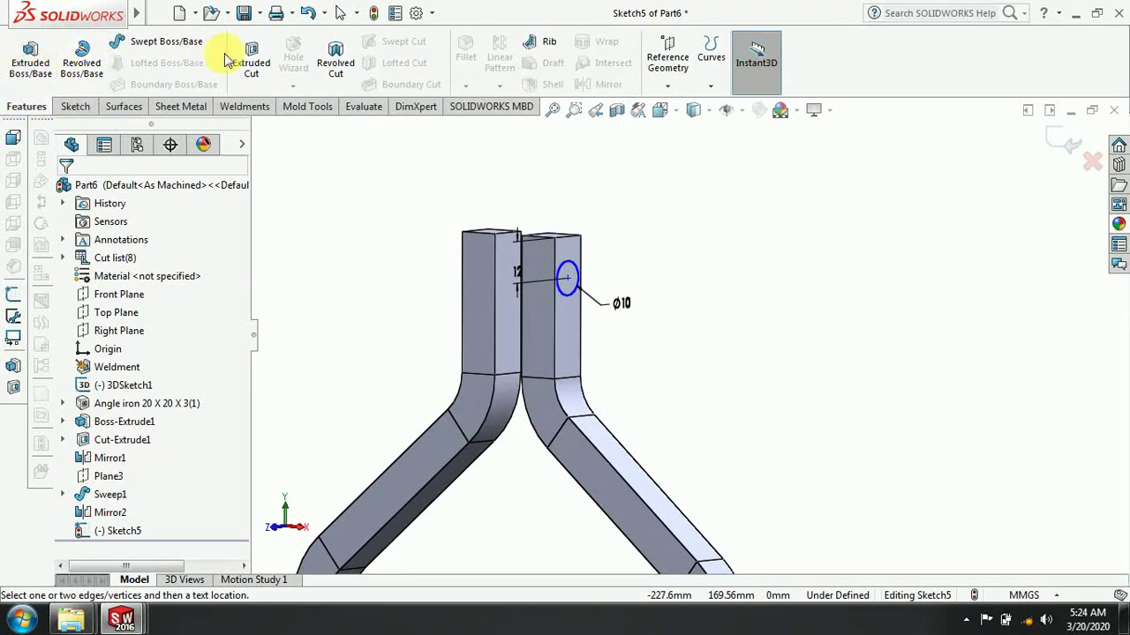
click(252, 57)
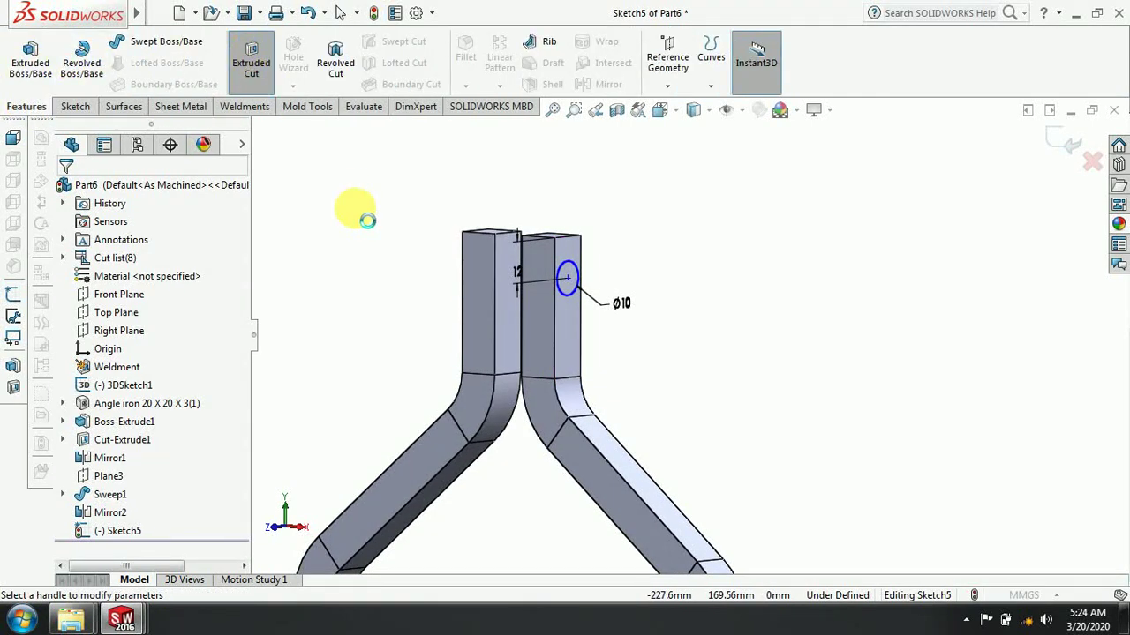
click(166, 297)
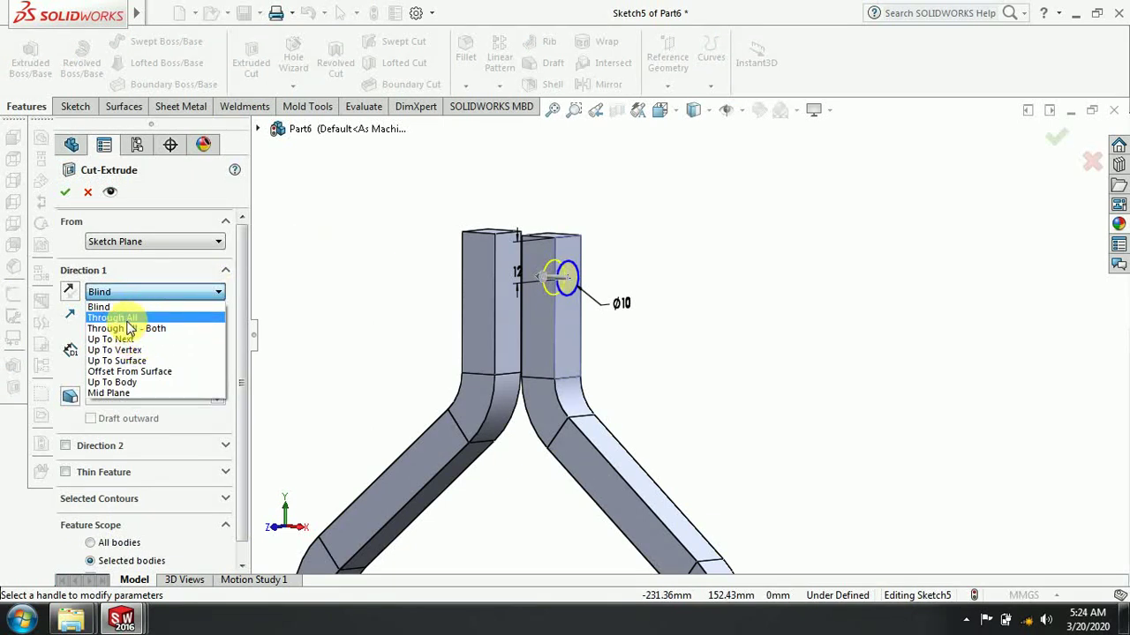
click(128, 320)
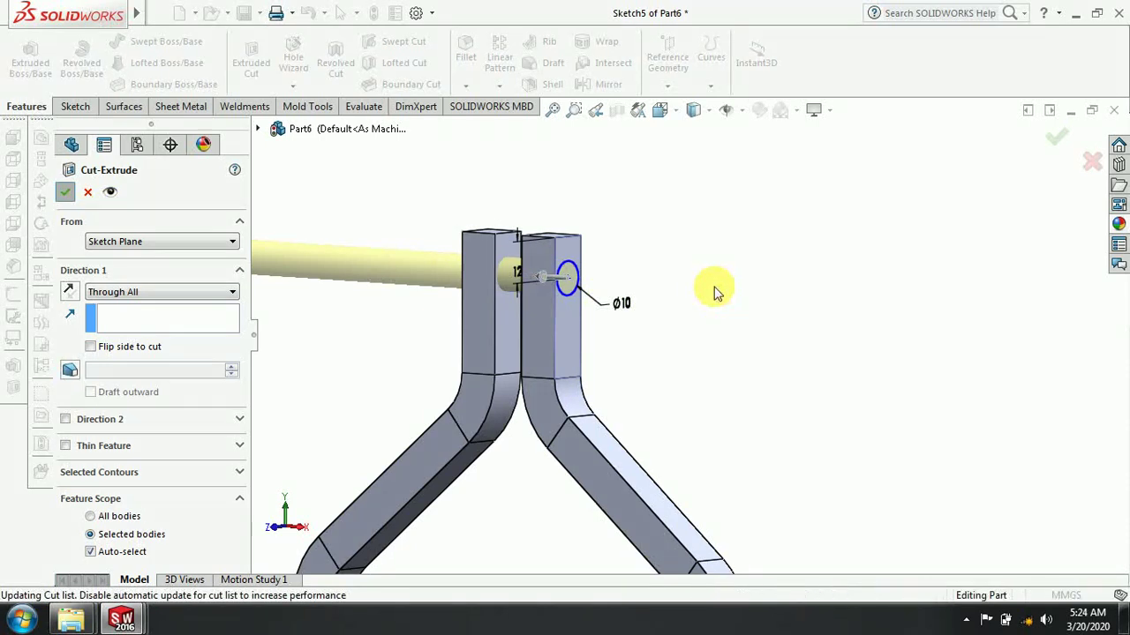
scroll(715, 293, up, 3)
middle_drag(715, 293, 687, 327)
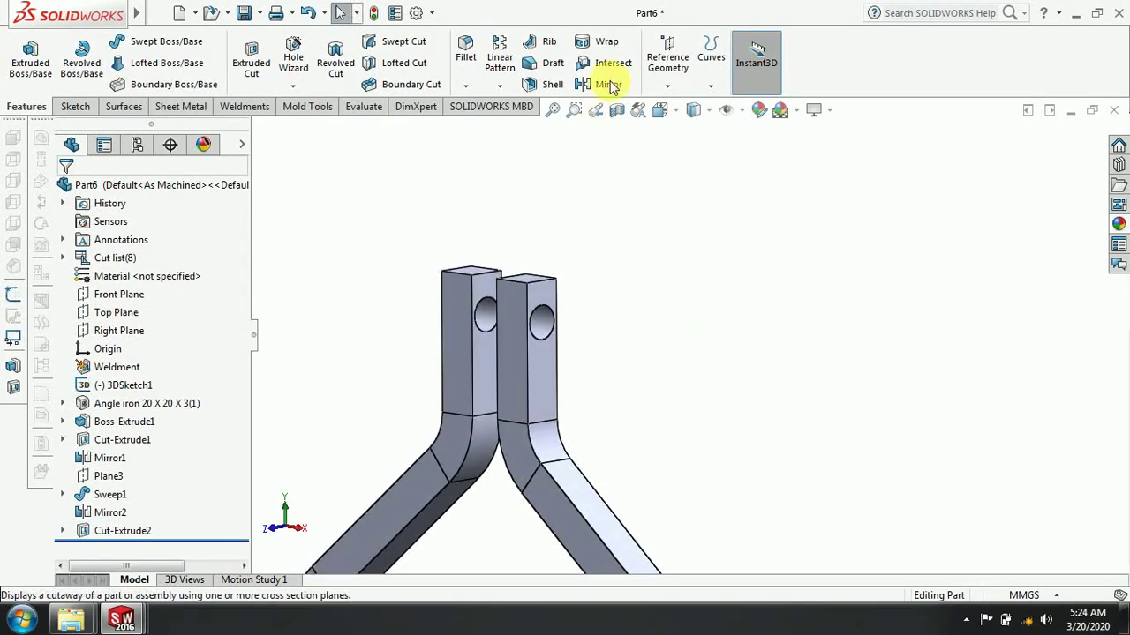
Step: Chamfer the right upright's hole 0.5 mm at 45°
click(468, 87)
click(490, 126)
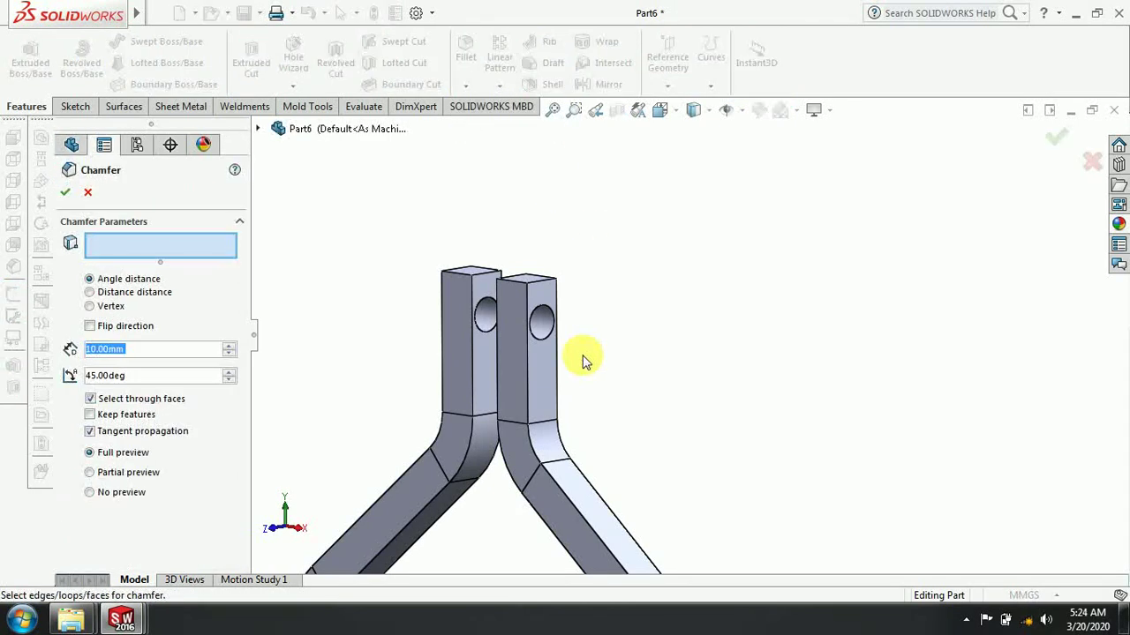
text(.5)
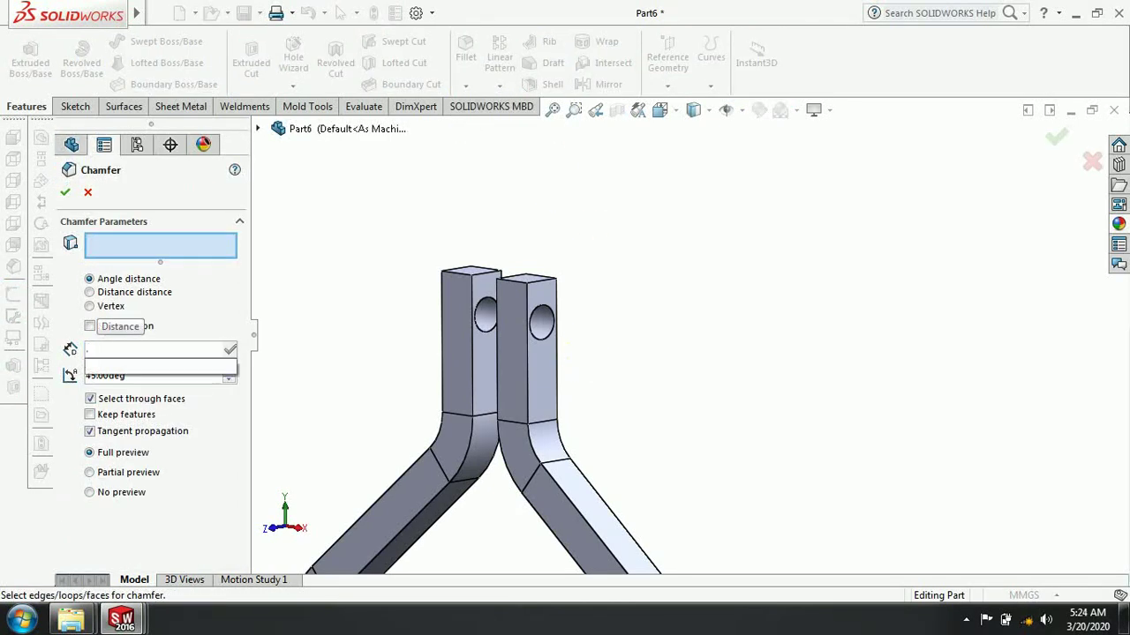
key(Return)
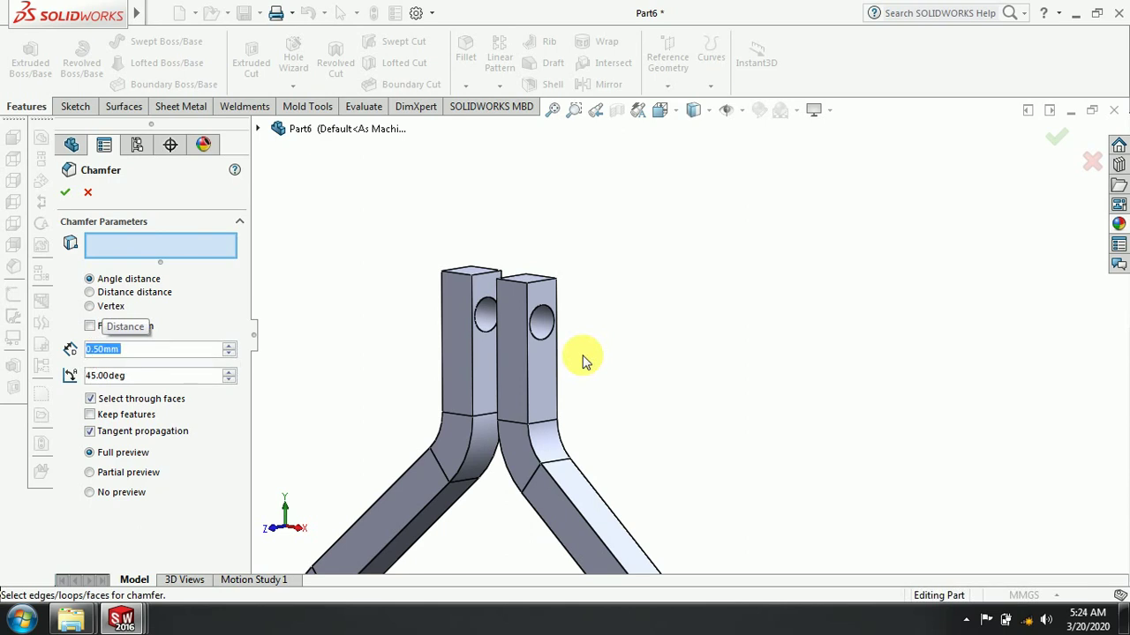
click(541, 324)
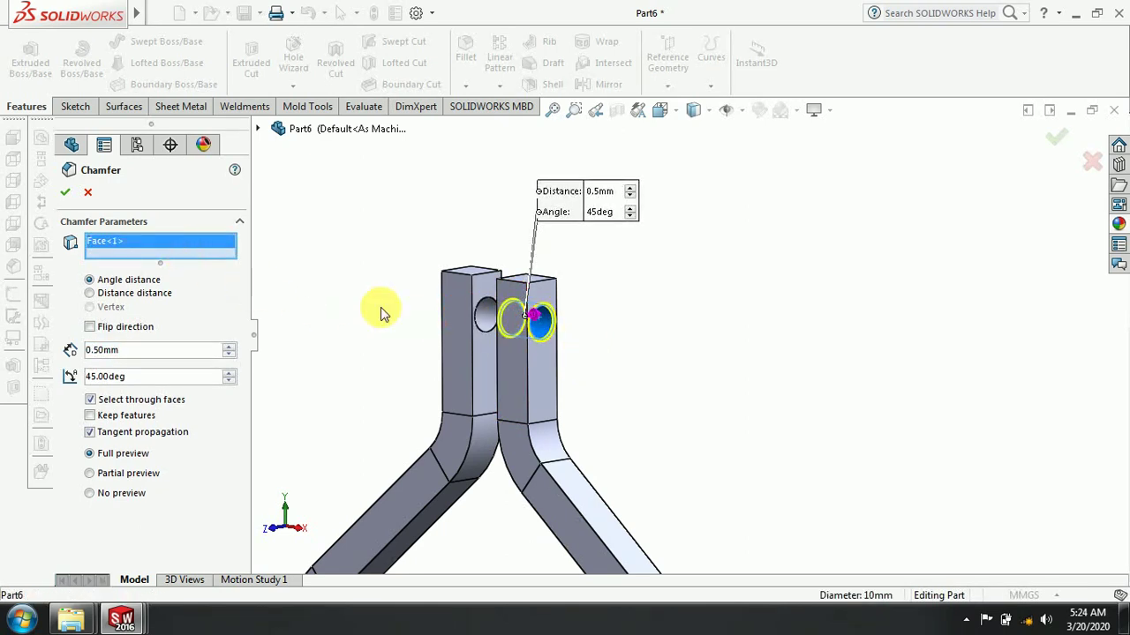
click(67, 193)
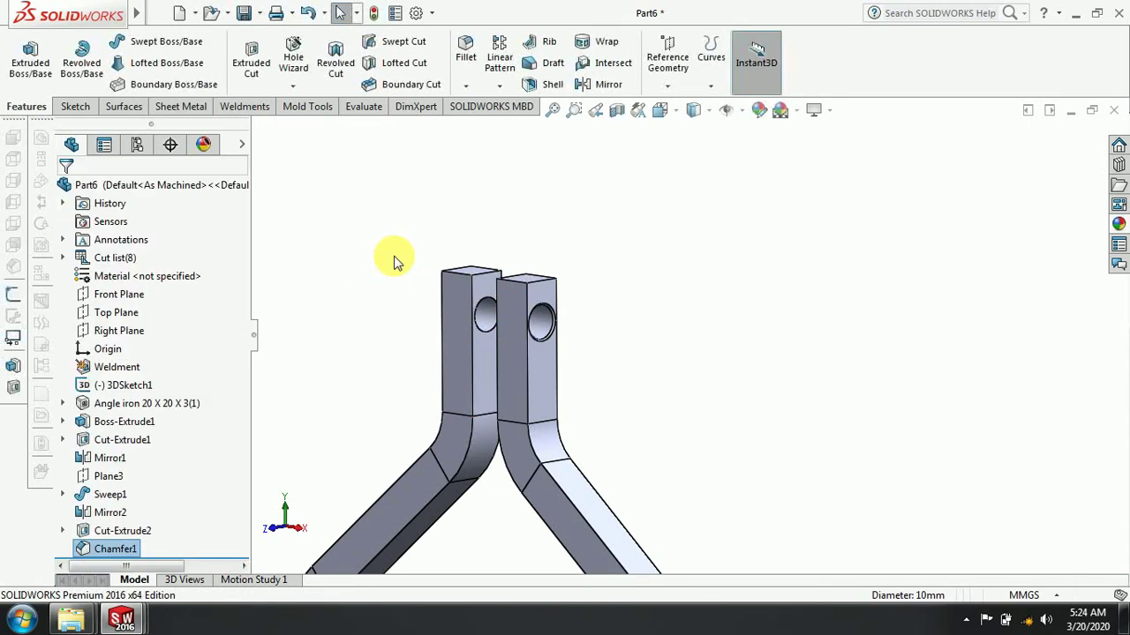
Step: Add a matching chamfer to the left upright's hole
click(465, 85)
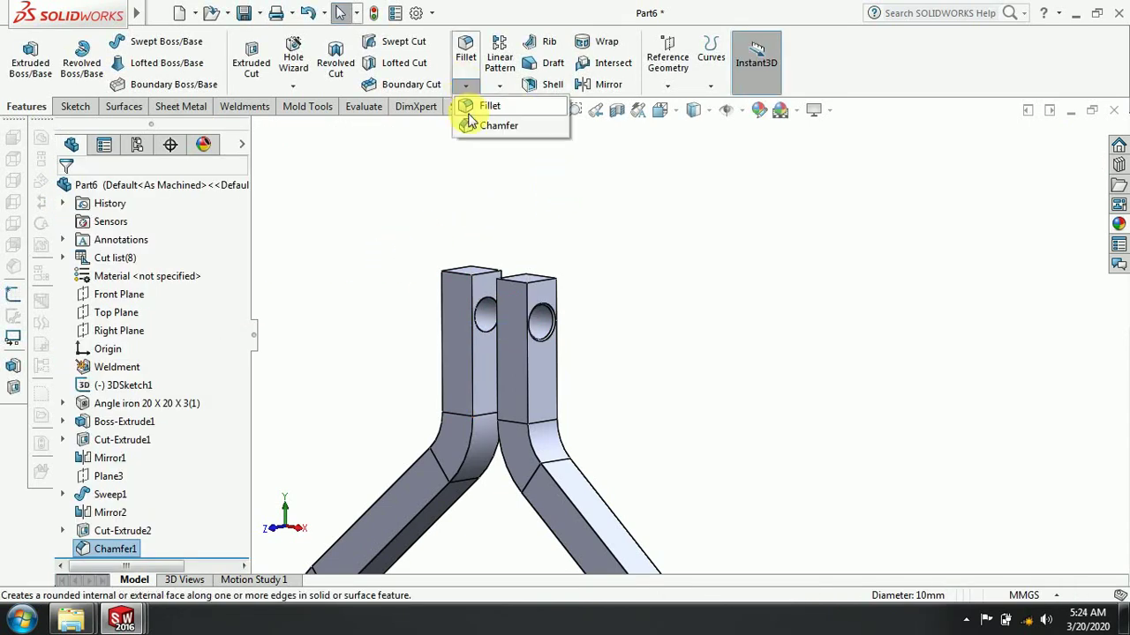
click(477, 125)
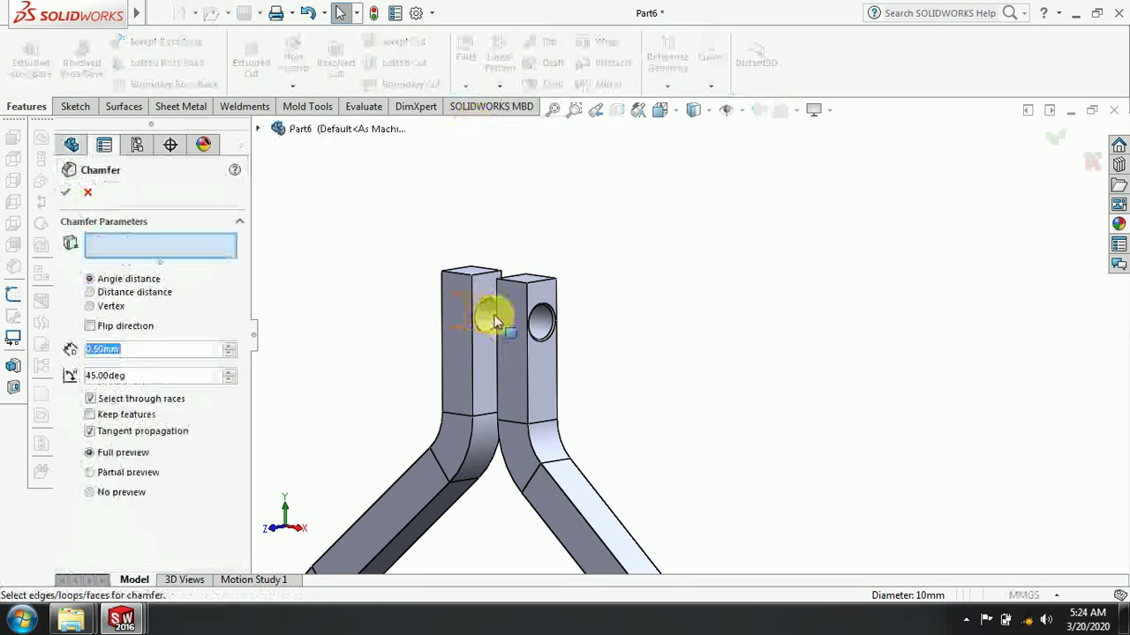
click(495, 323)
click(63, 194)
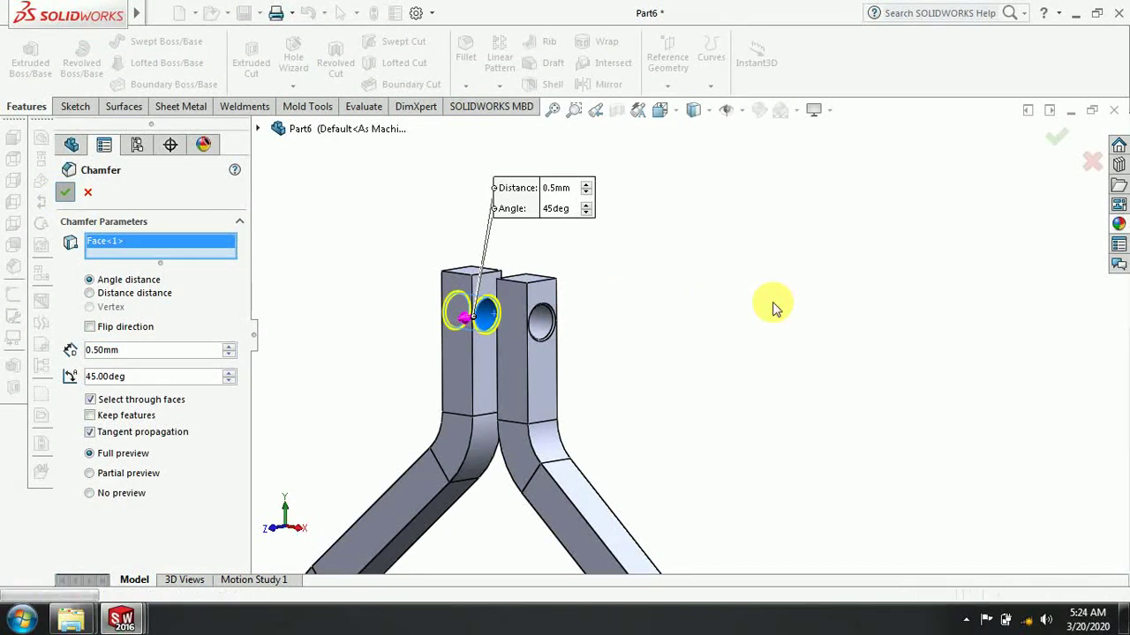
scroll(772, 313, up, 3)
scroll(772, 313, up, 2)
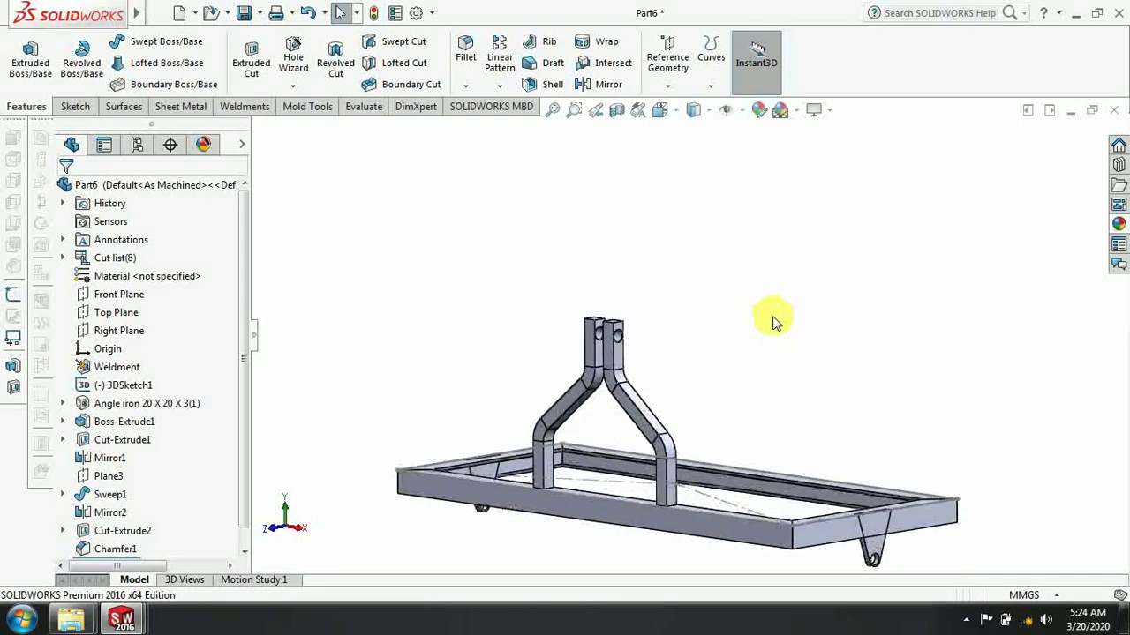
scroll(769, 315, up, 2)
Step: Set up a Mirror without Chamfer2, selecting the frame members and brackets as bodies
mouse_move(897, 353)
middle_down()
mouse_move(881, 349)
mouse_move(887, 468)
middle_up()
scroll(832, 511, down, 1)
scroll(832, 512, down, 2)
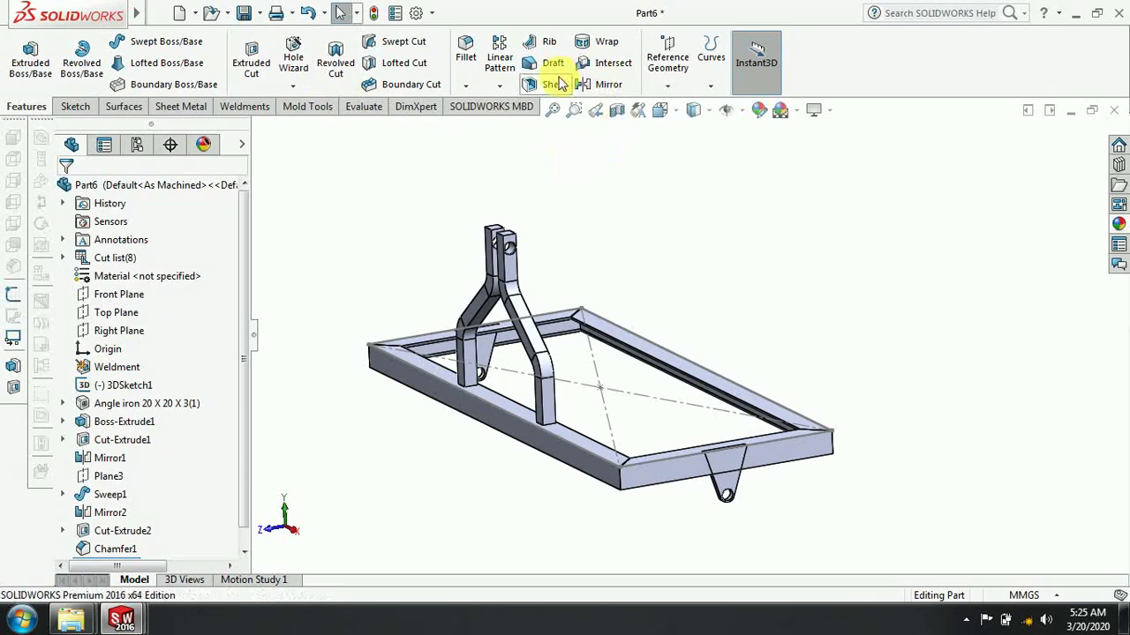
click(607, 89)
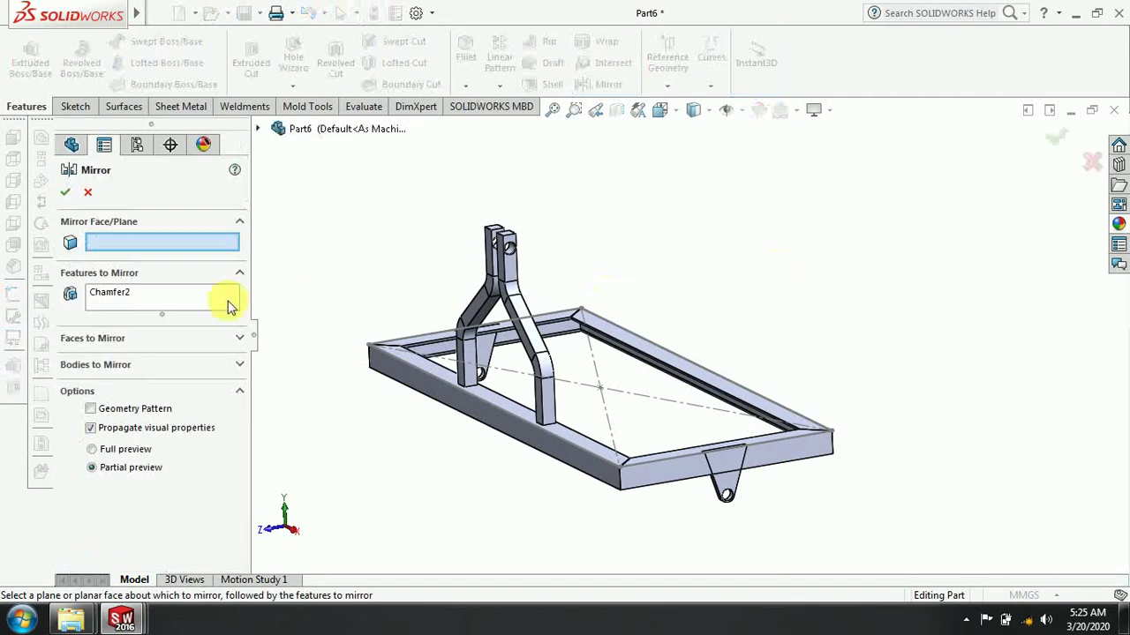
right_click(112, 294)
click(155, 327)
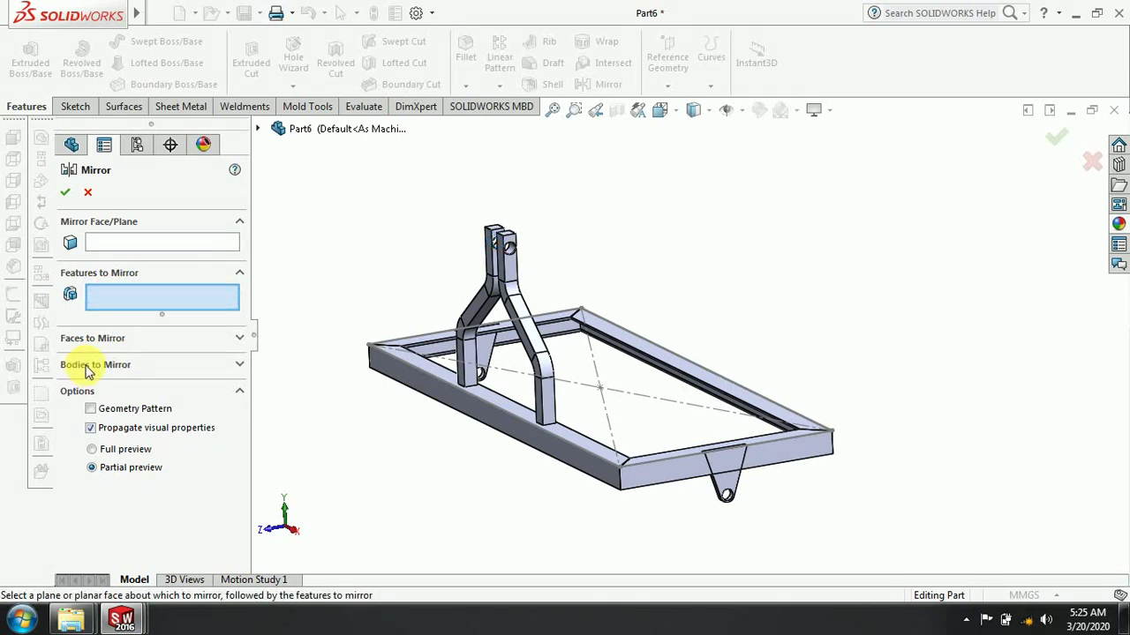
click(88, 365)
click(684, 364)
click(759, 460)
click(729, 484)
click(588, 462)
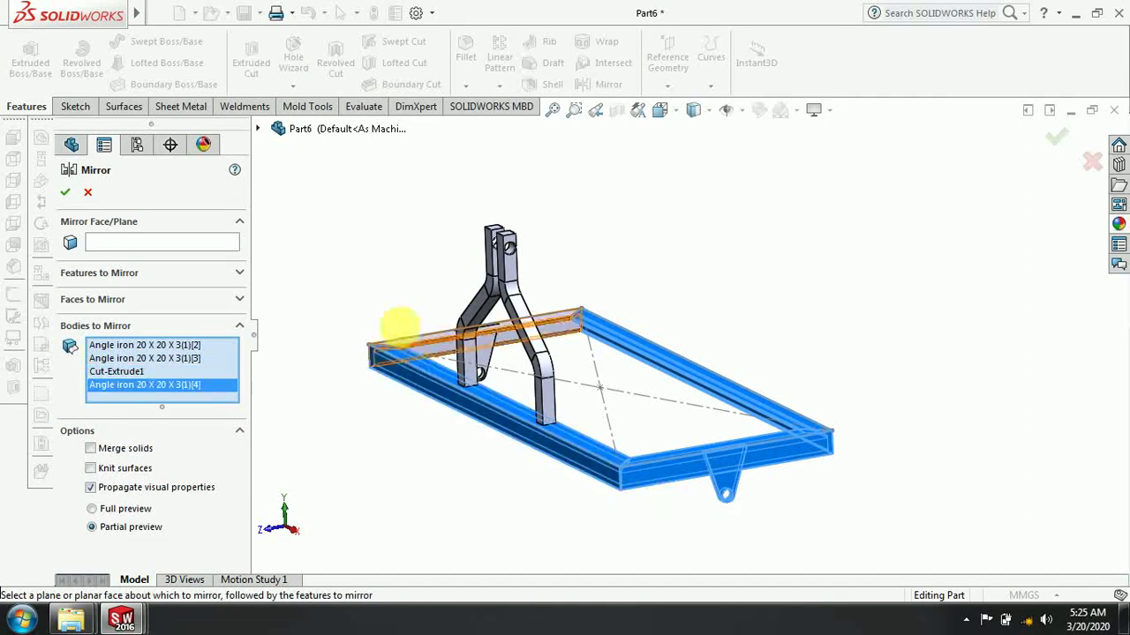
click(427, 349)
click(492, 365)
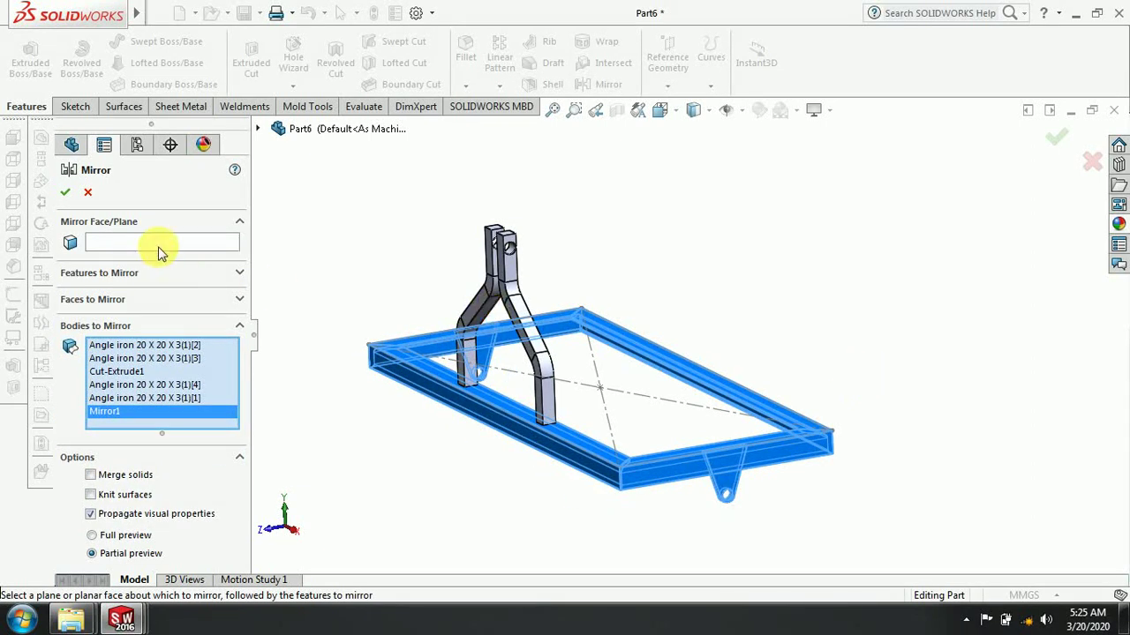
Step: Mirror the selected bodies about the frame's end face
click(124, 244)
mouse_move(767, 317)
middle_down()
mouse_move(732, 345)
mouse_move(721, 391)
middle_up()
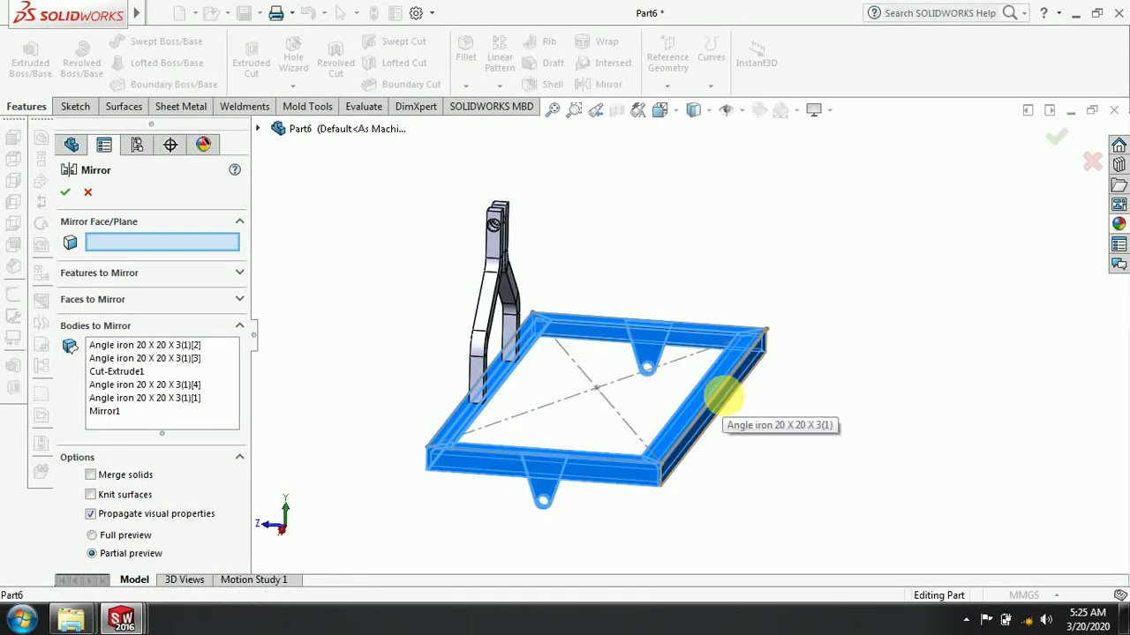
click(724, 396)
click(65, 192)
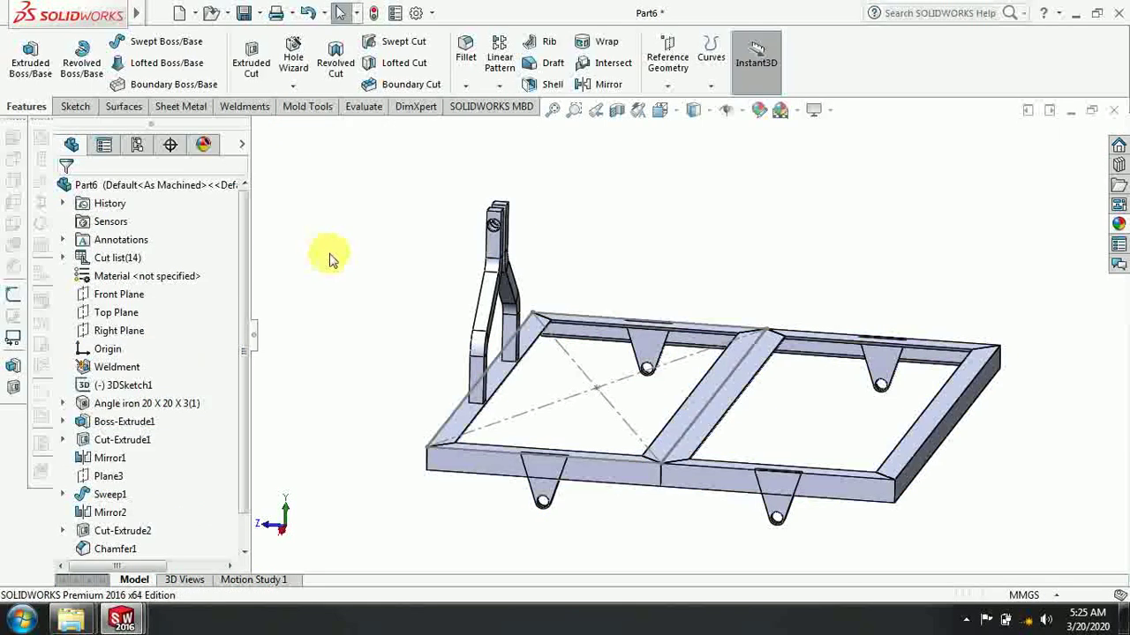
Step: Apply the polished aluminum appearance to the whole part
mouse_move(365, 211)
middle_down()
mouse_move(388, 232)
mouse_move(376, 285)
middle_up()
mouse_move(631, 505)
middle_down()
mouse_move(668, 517)
mouse_move(658, 526)
middle_up()
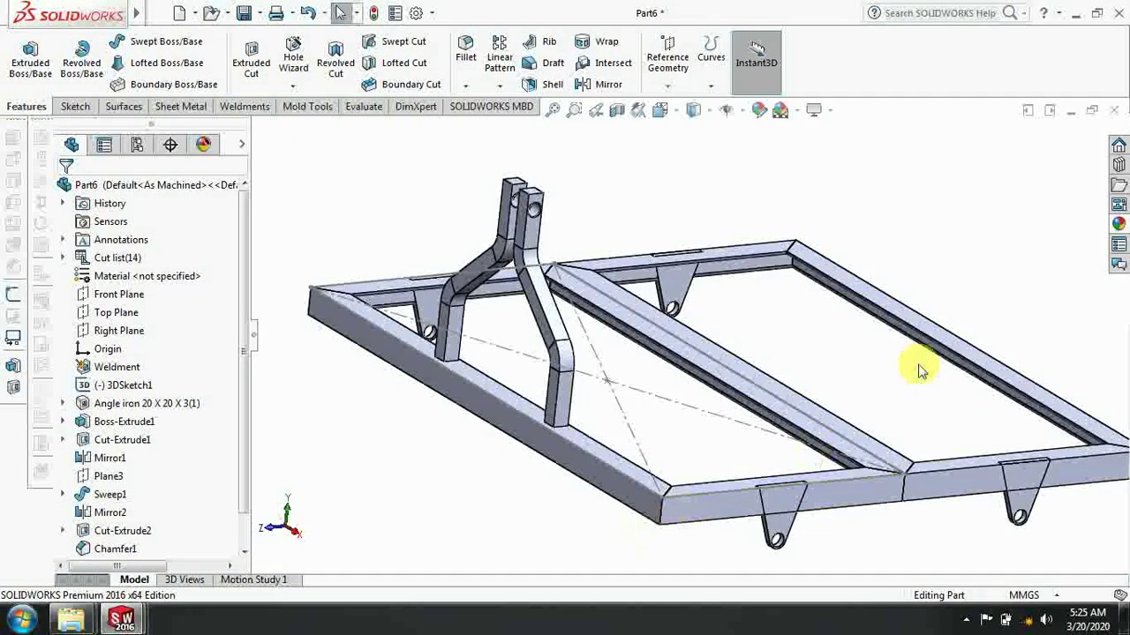
click(1118, 224)
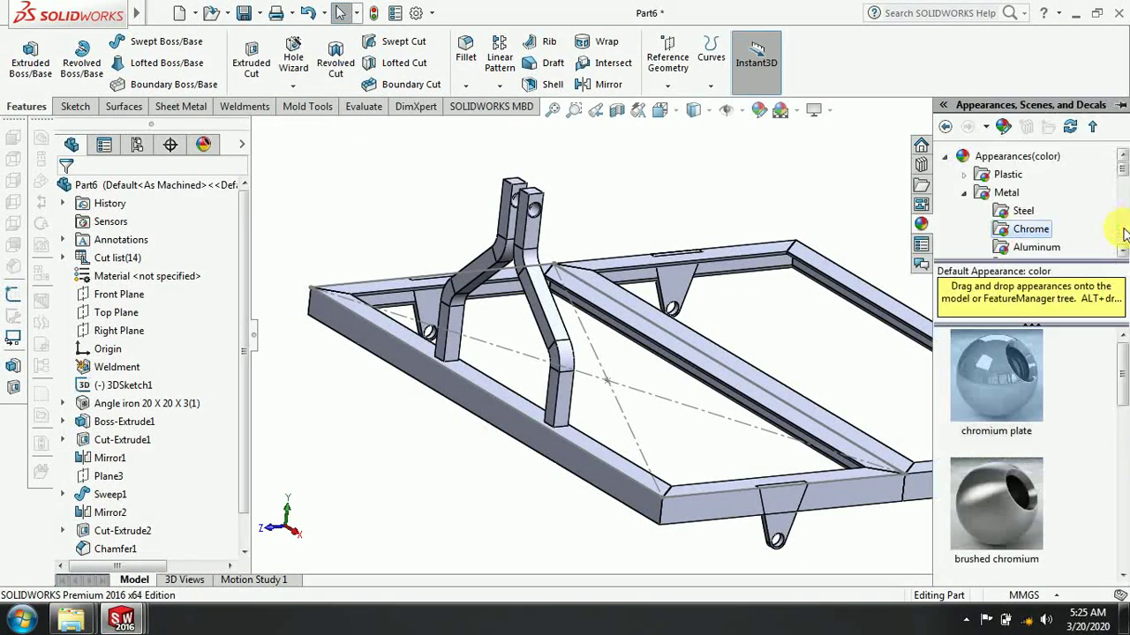
click(1031, 251)
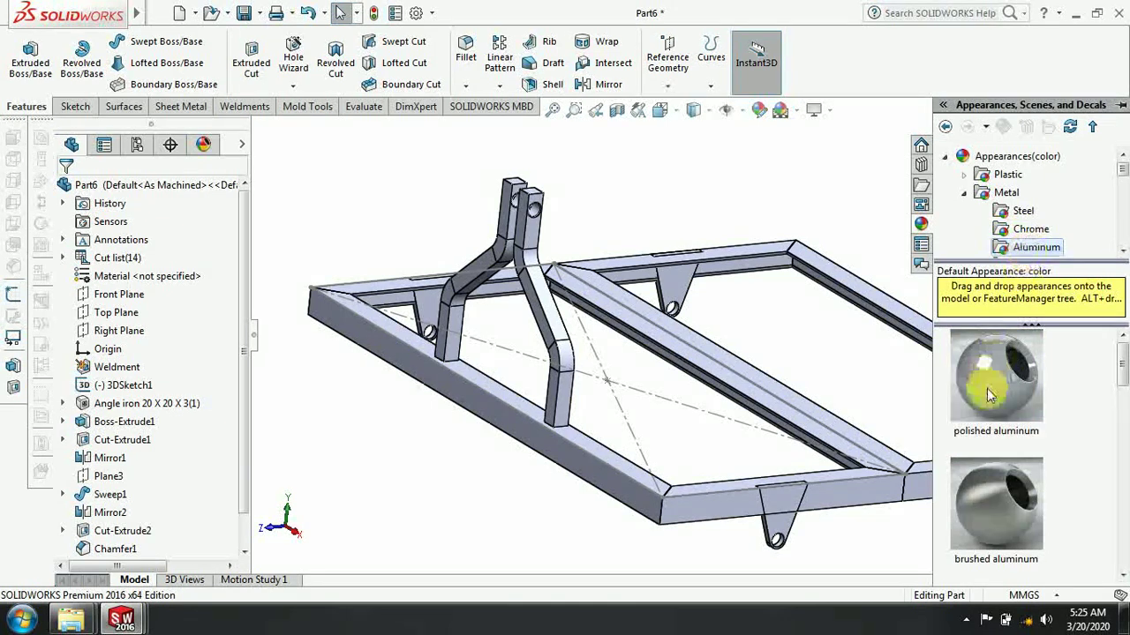
drag(995, 388, 831, 426)
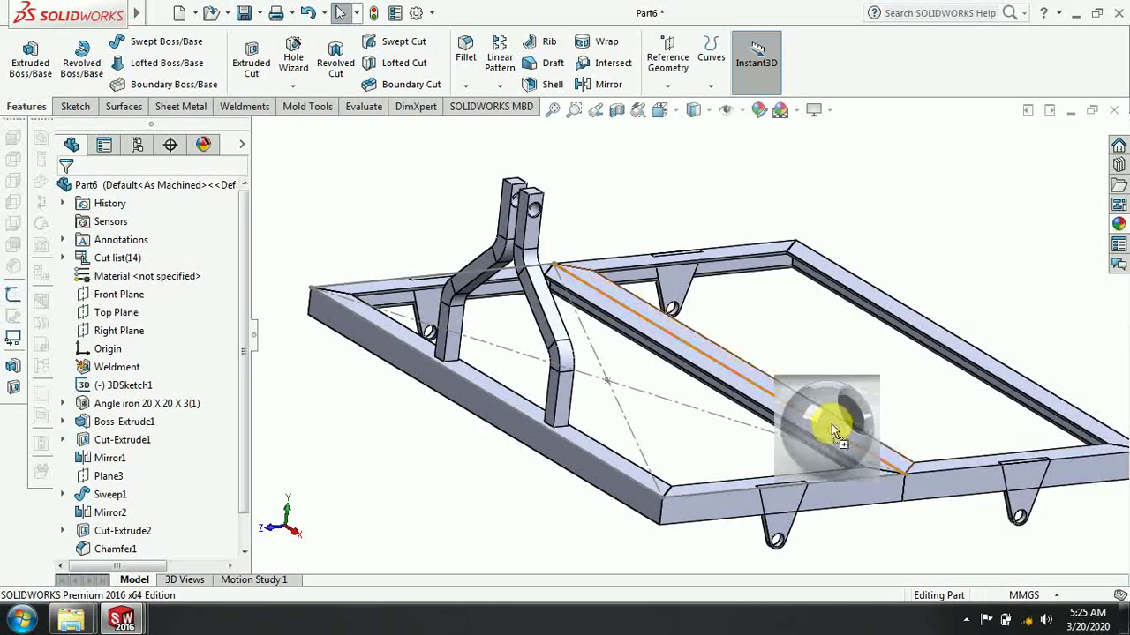
click(836, 428)
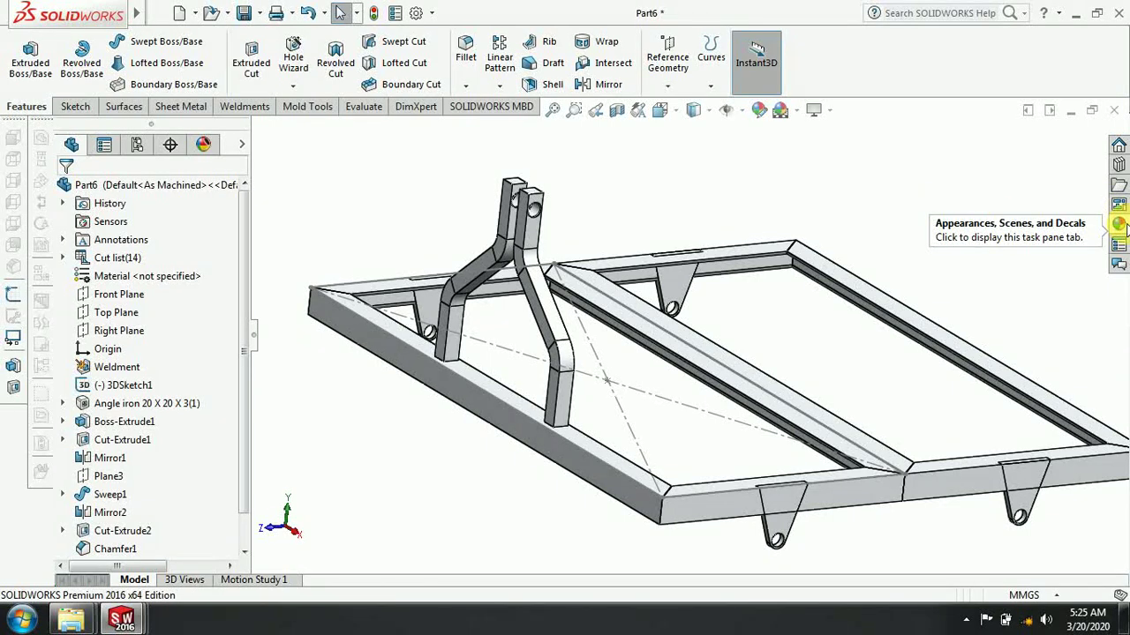
Step: Recolour the polished aluminum appearance salmon red
click(204, 146)
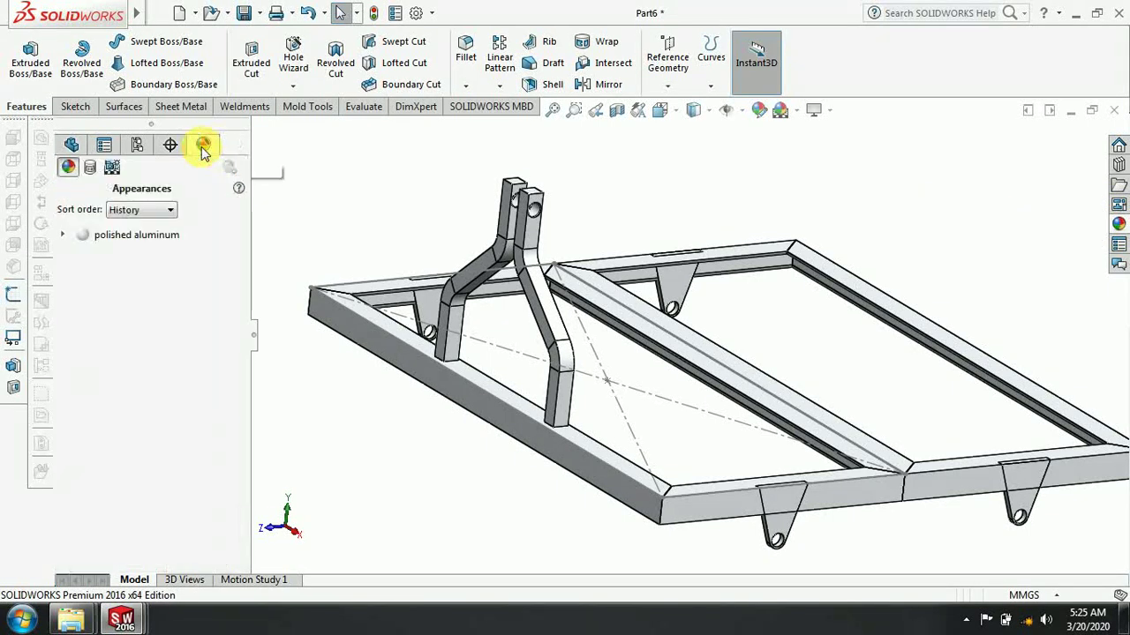
click(104, 236)
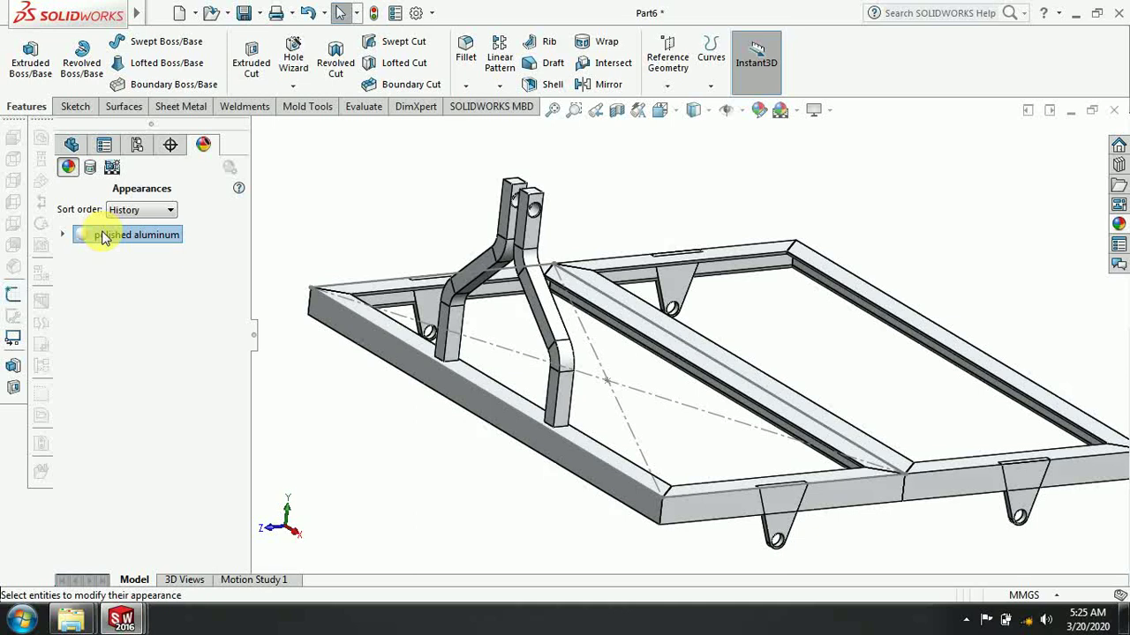
double_click(102, 236)
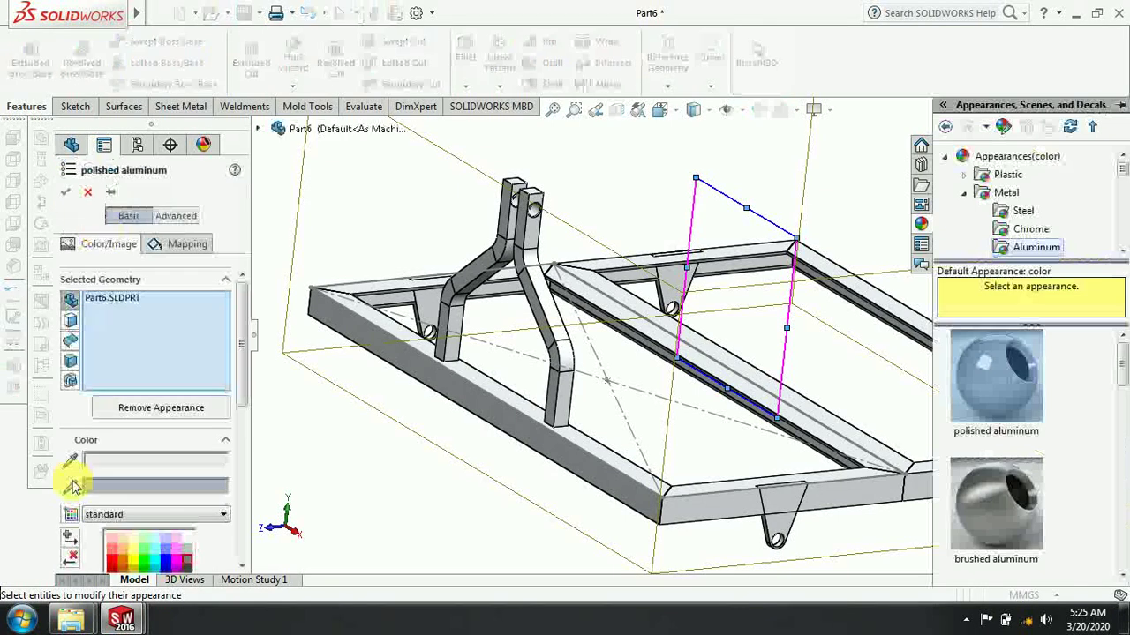
click(112, 554)
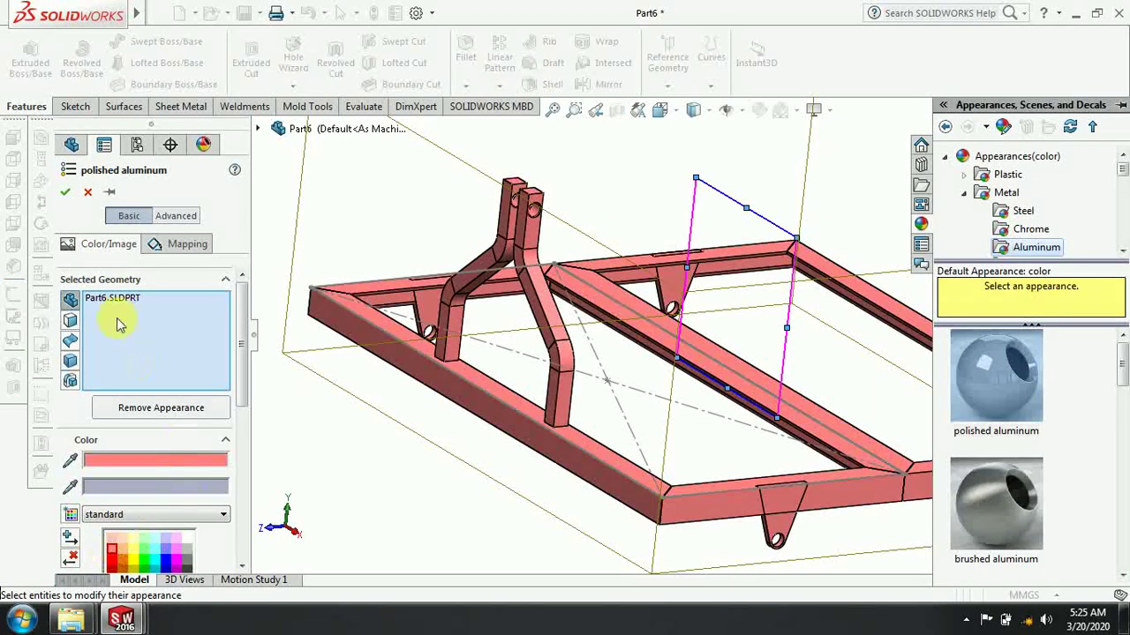
click(65, 192)
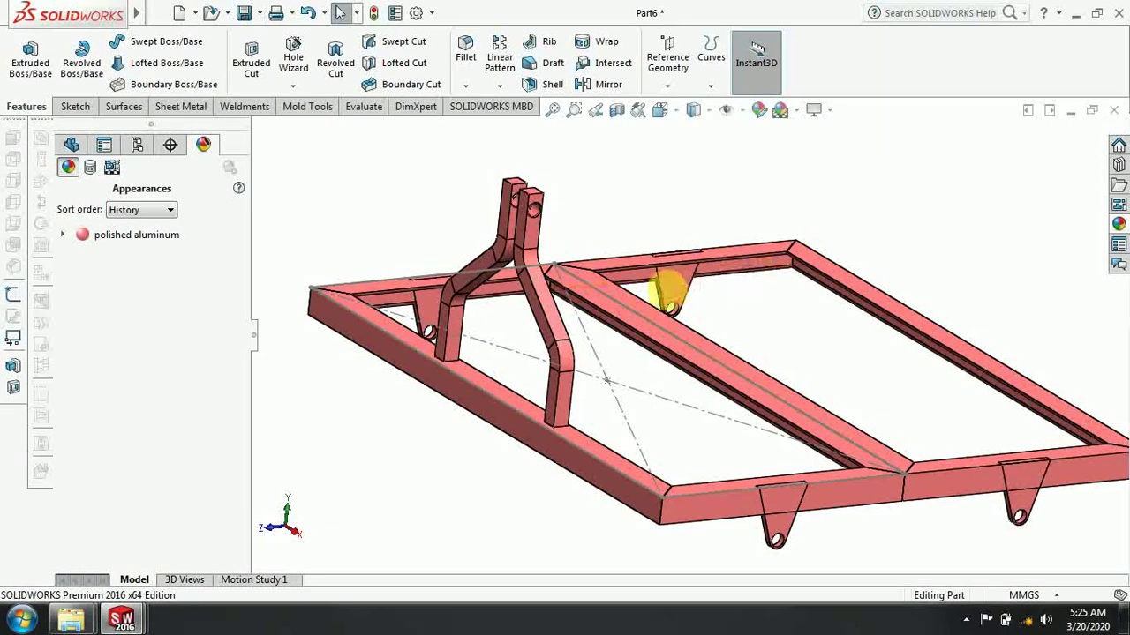
Step: Give all four bracket bodies a near-black body appearance
click(671, 293)
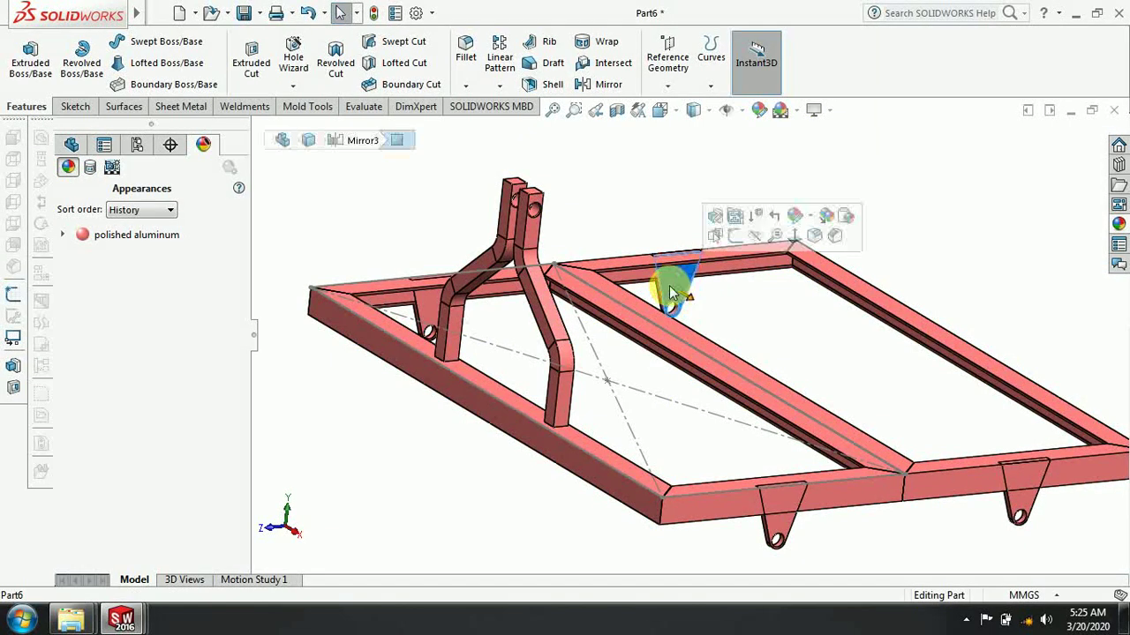
click(799, 216)
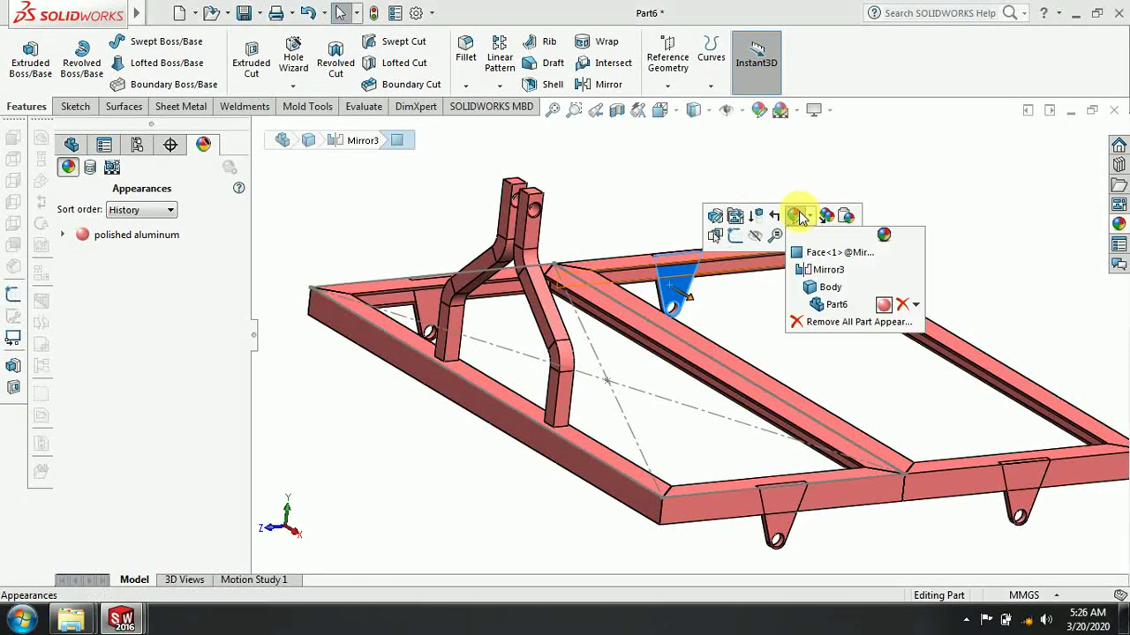
click(834, 291)
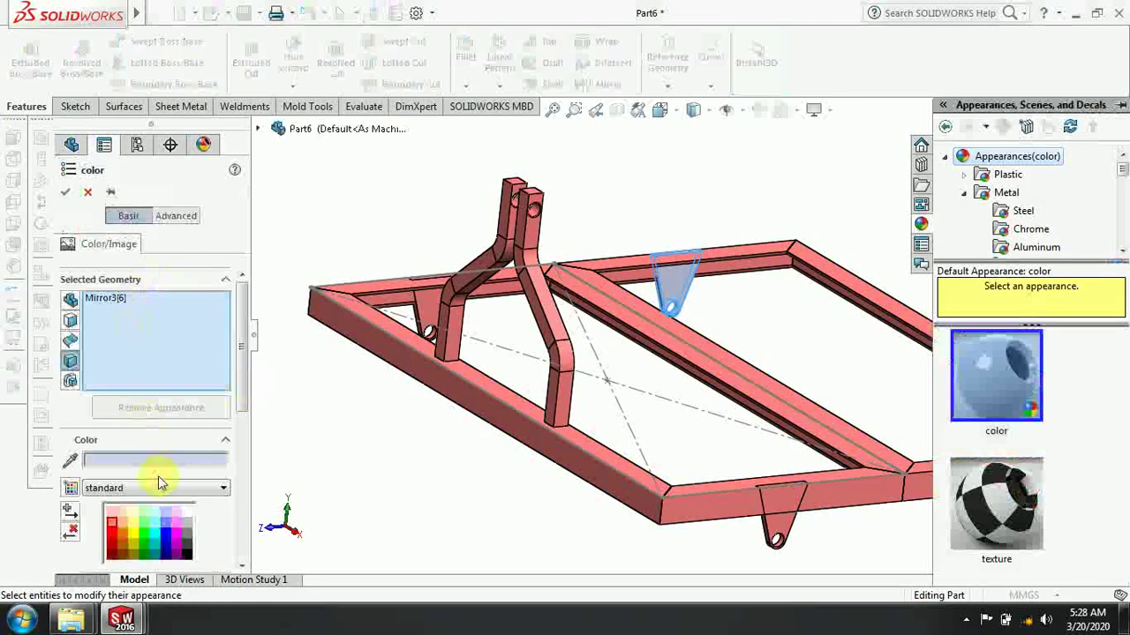
click(188, 541)
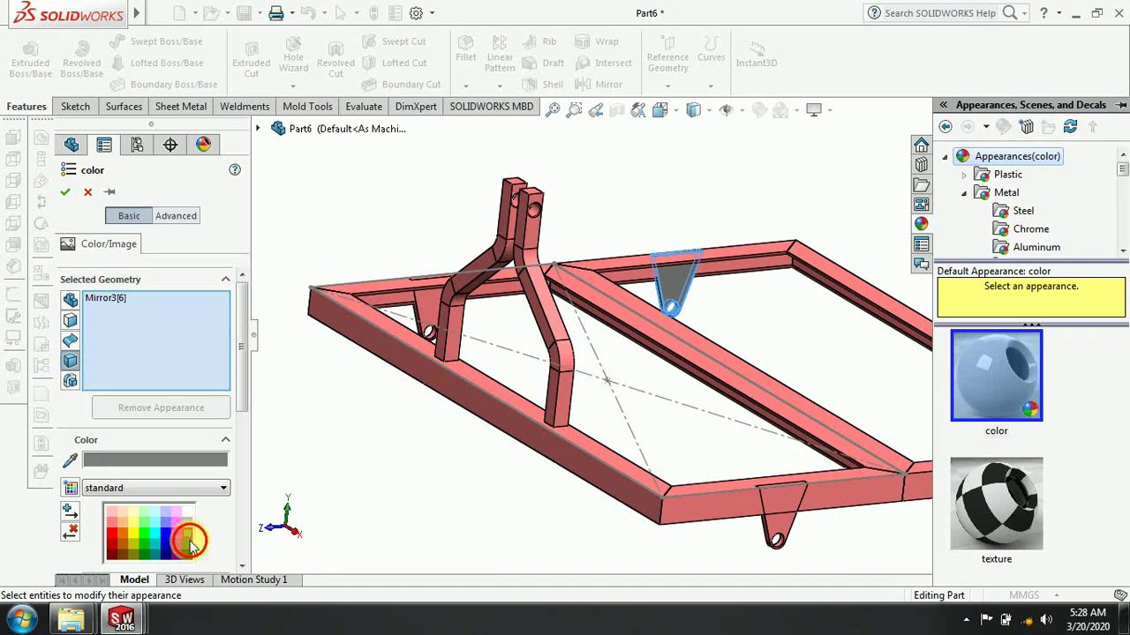
click(413, 319)
click(408, 325)
key(f)
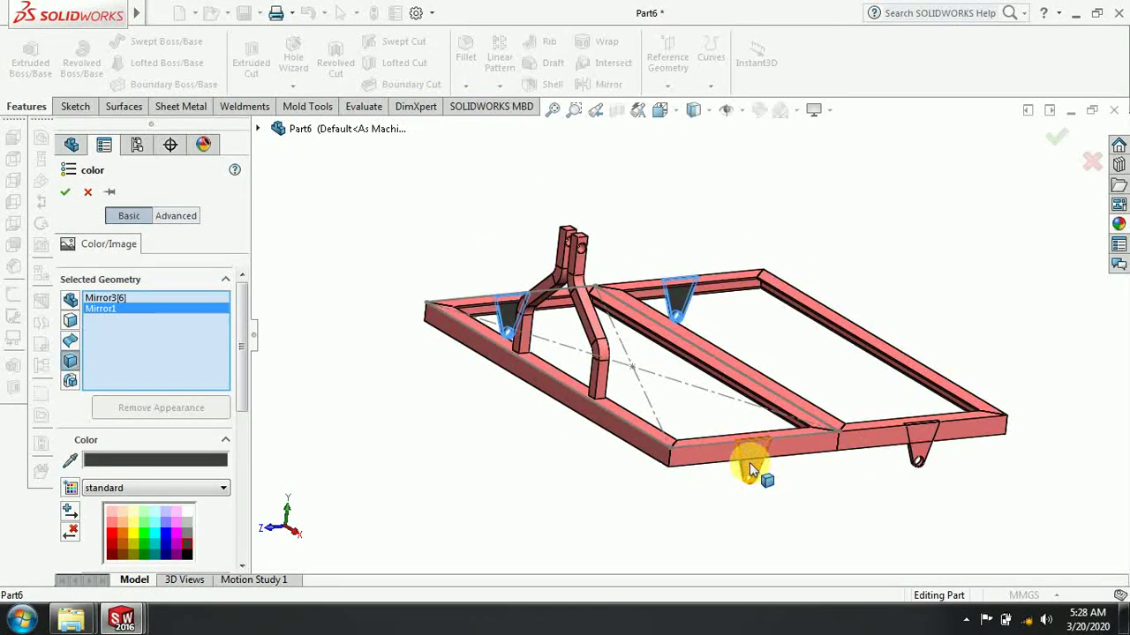
click(749, 463)
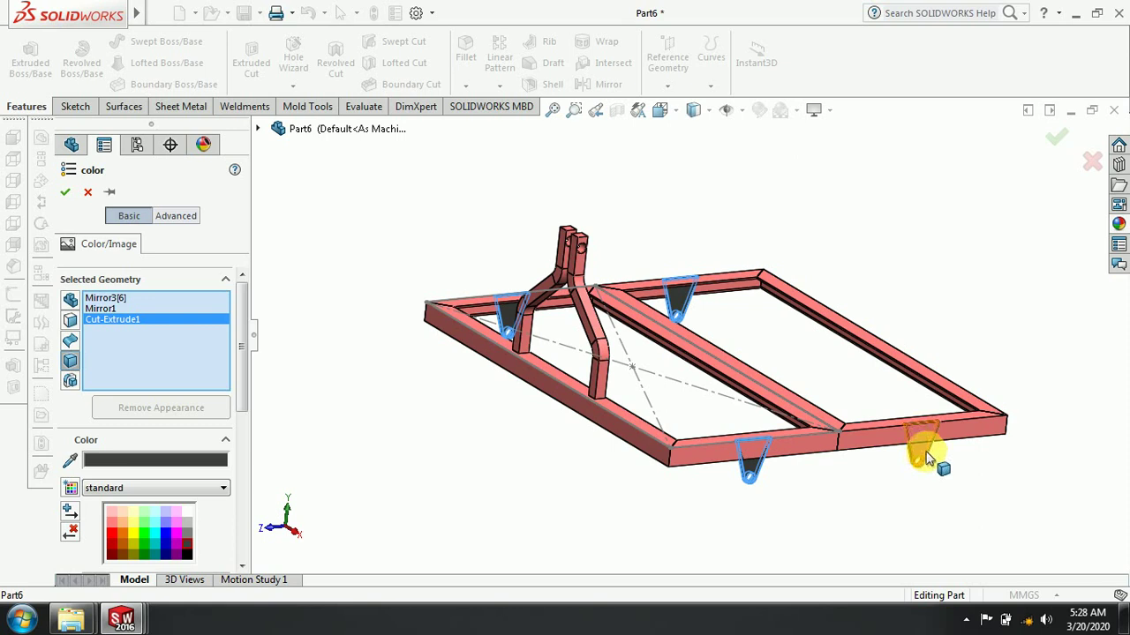
click(925, 457)
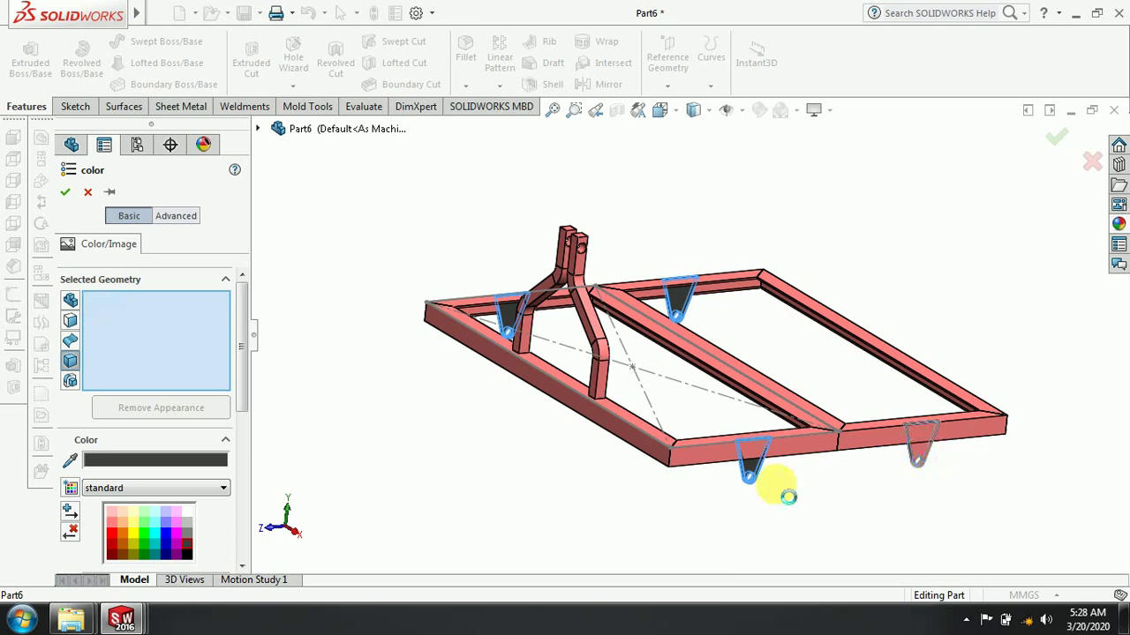
click(63, 199)
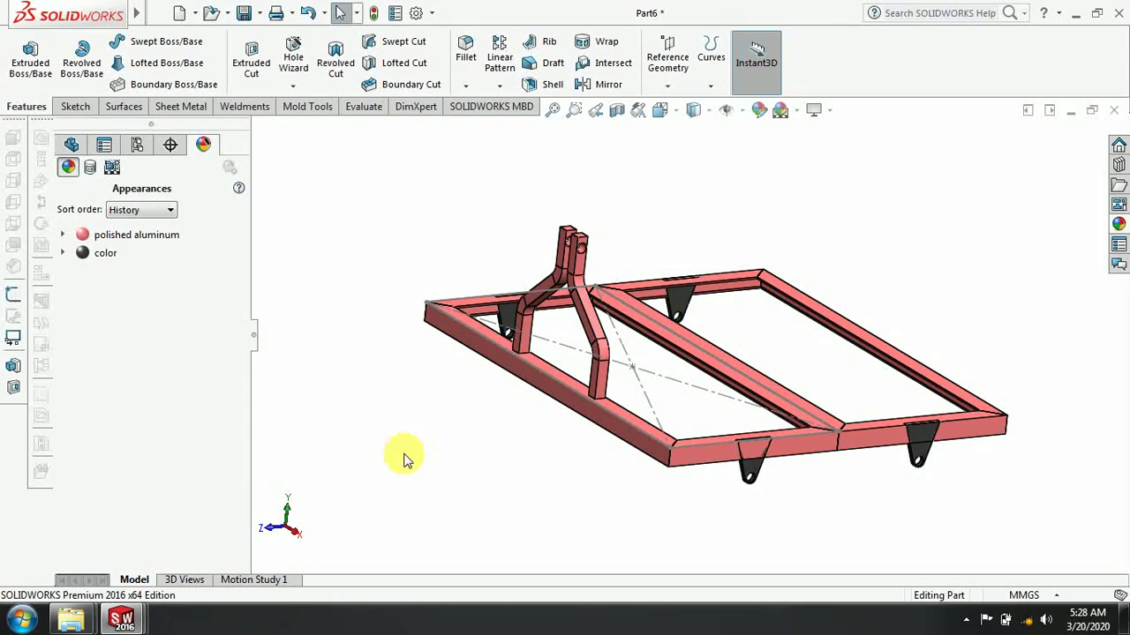
mouse_move(403, 458)
middle_down()
mouse_move(538, 453)
mouse_move(568, 368)
mouse_move(412, 418)
mouse_move(413, 391)
mouse_move(365, 376)
mouse_move(403, 345)
mouse_move(419, 383)
middle_up()
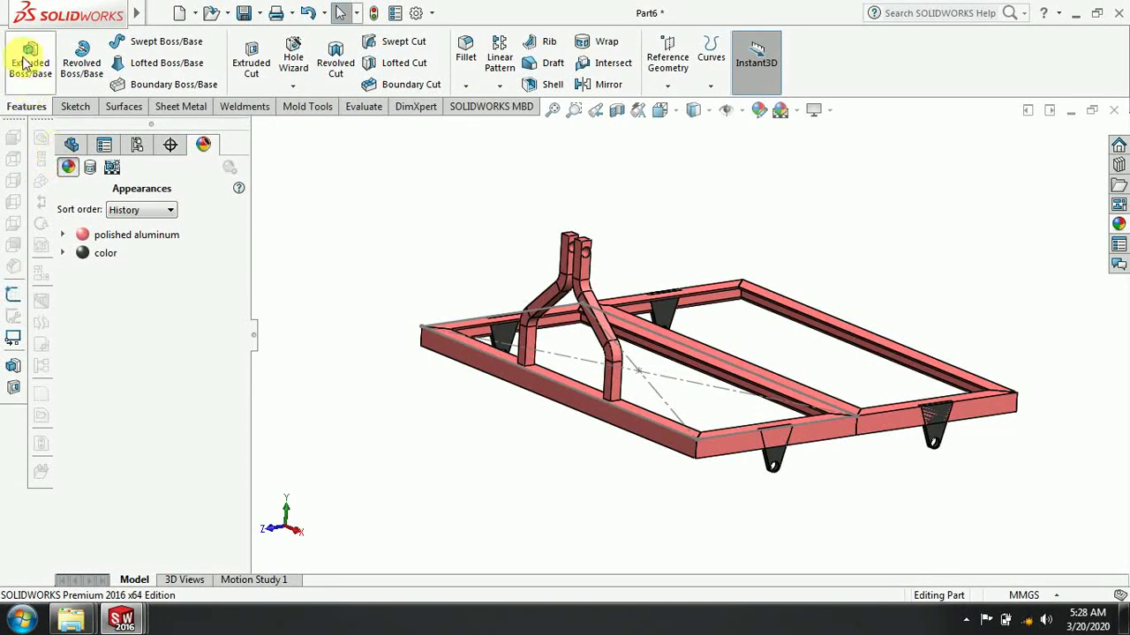
Step: Save the part as 'Part2 body frame' in the agriculture equipment folder
click(70, 144)
scroll(612, 345, down, 2)
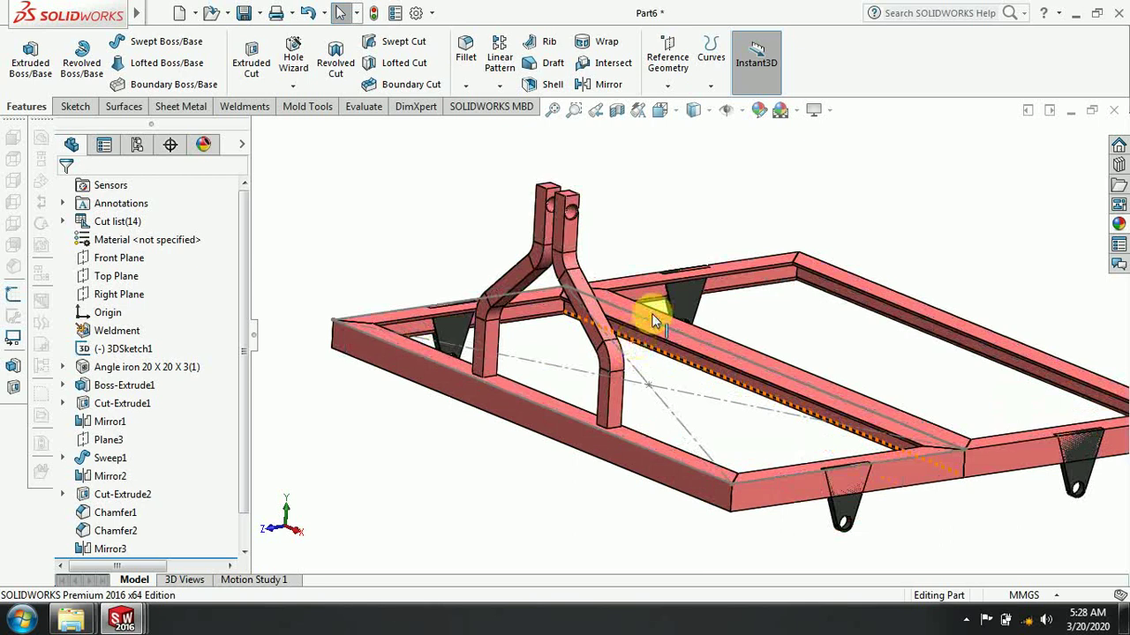
scroll(651, 311, down, 1)
scroll(634, 297, down, 1)
scroll(610, 279, down, 1)
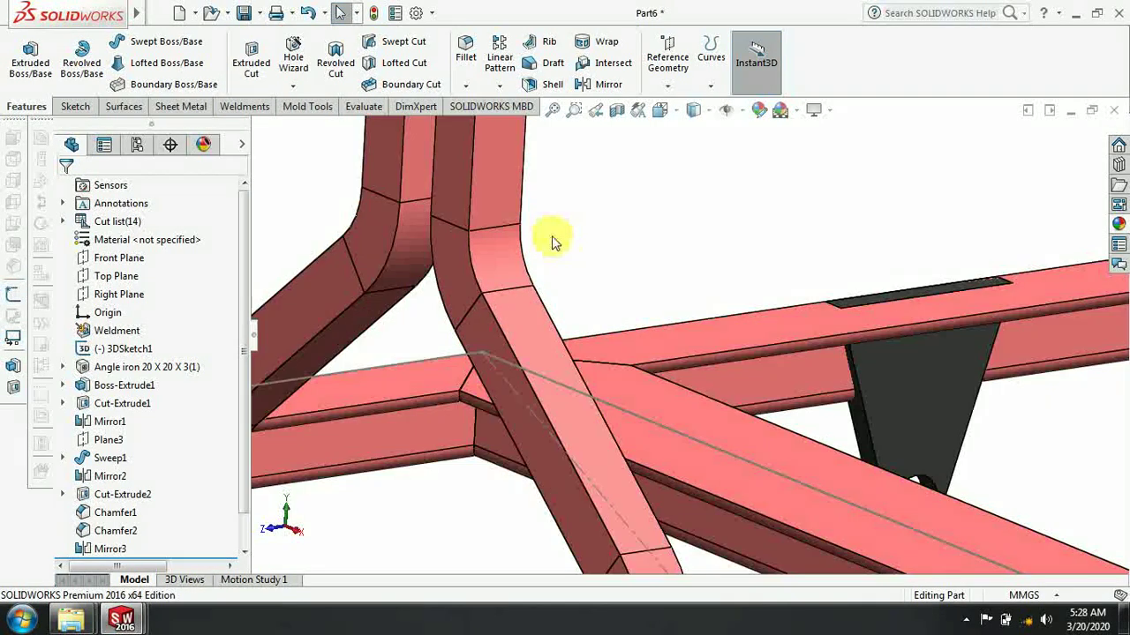
scroll(554, 253, down, 1)
scroll(618, 238, up, 2)
scroll(660, 225, down, 2)
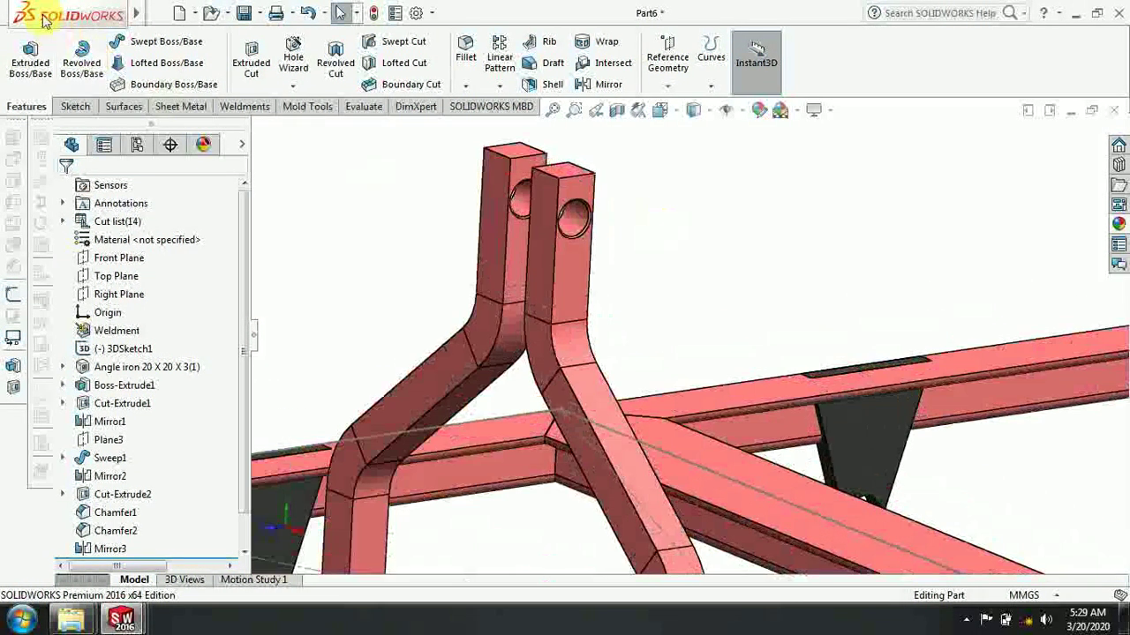
click(157, 13)
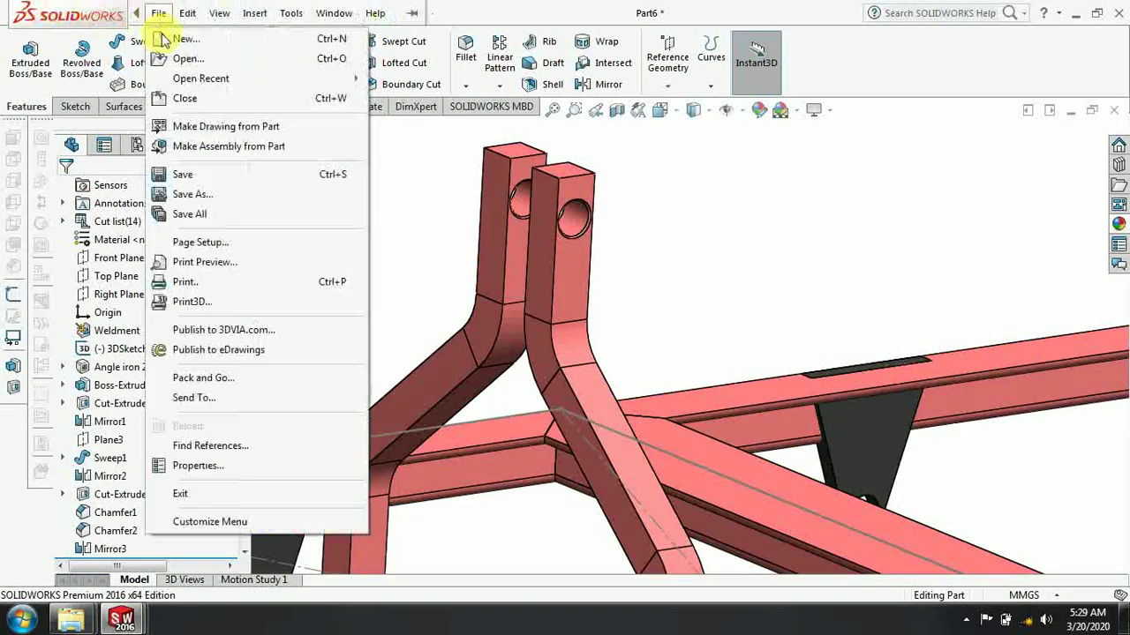
click(183, 193)
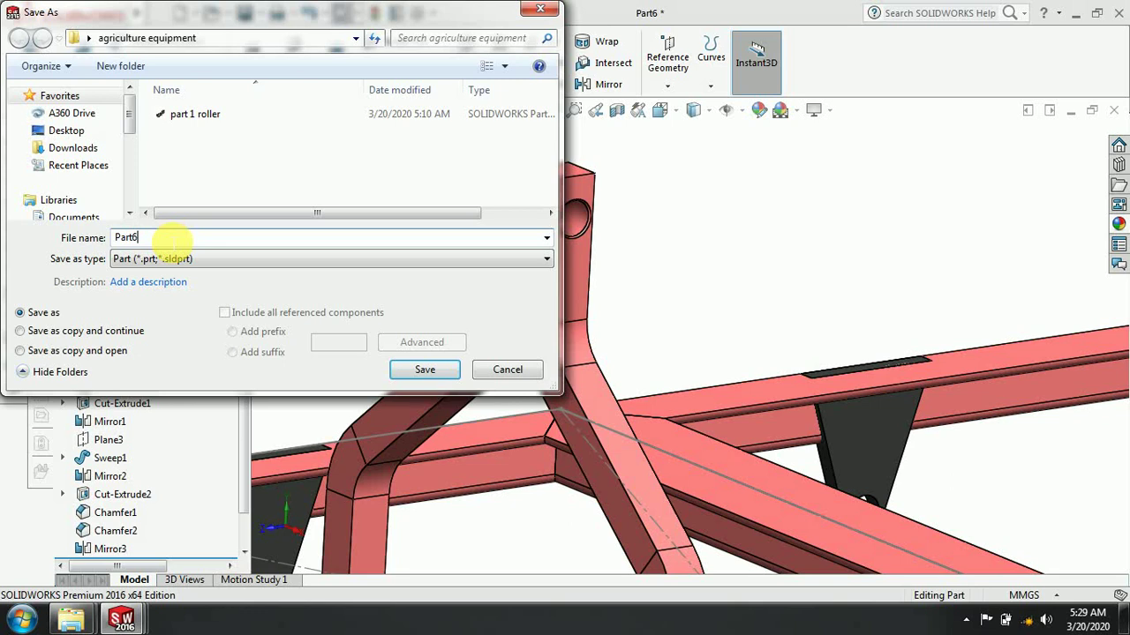
key(BackSpace)
text(2 body frame)
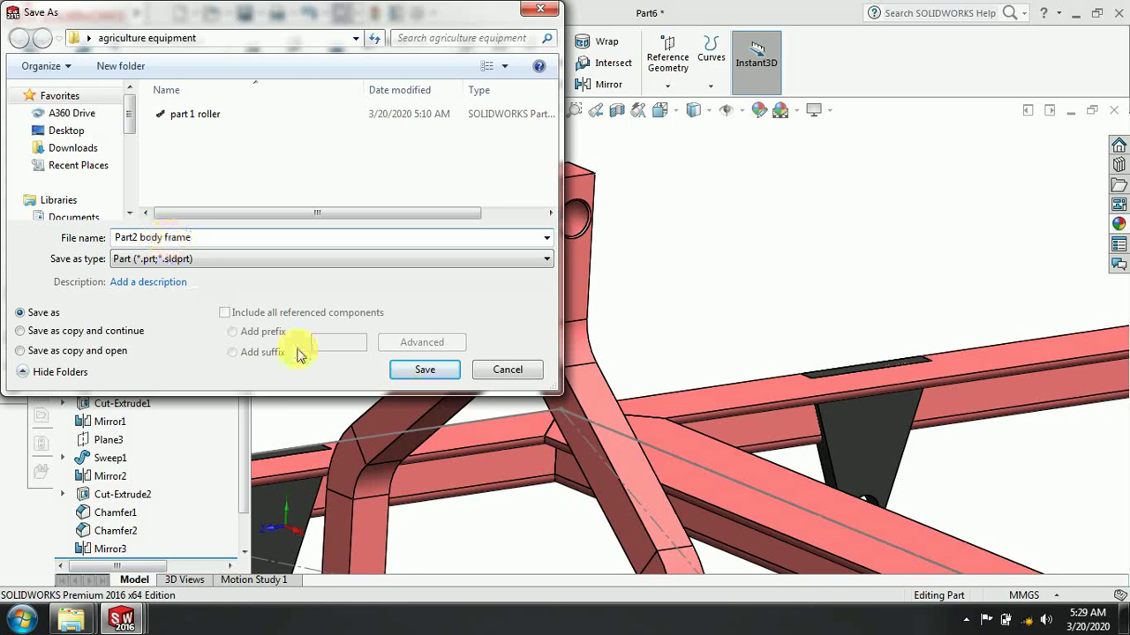
click(421, 370)
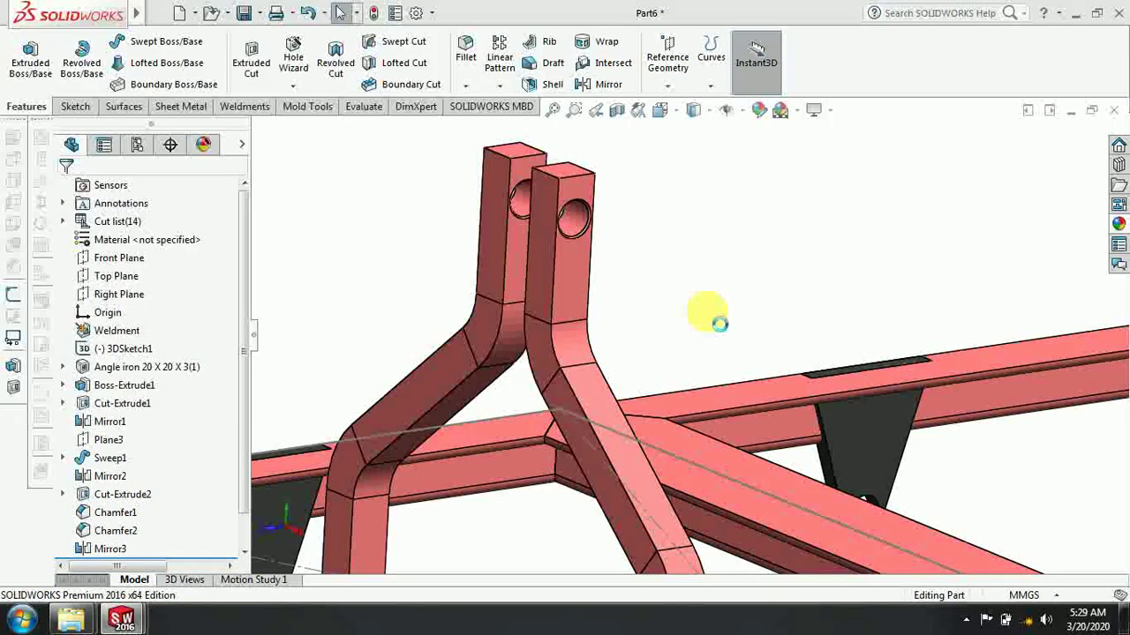
Step: Create a new part with a Plain White background scene
scroll(707, 313, up, 5)
scroll(708, 313, up, 2)
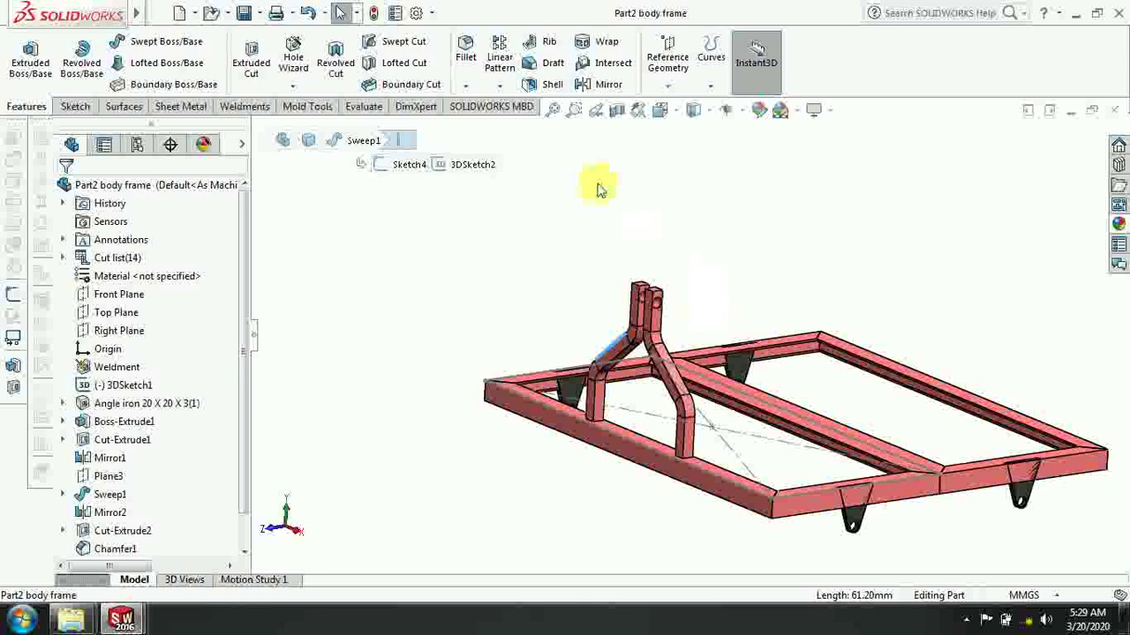
click(158, 12)
click(166, 39)
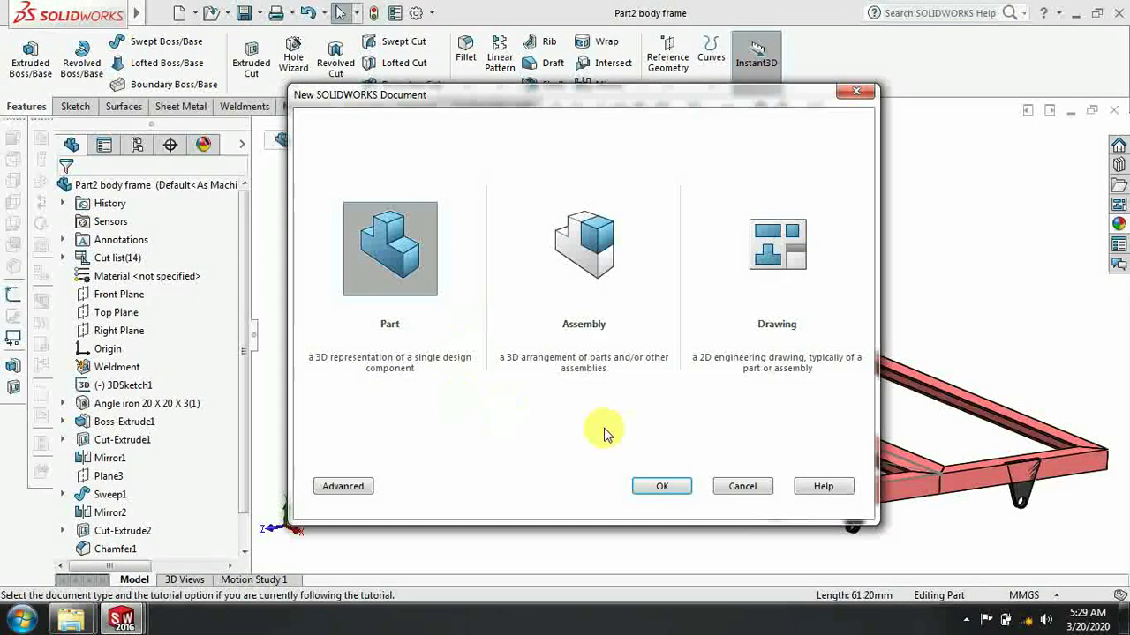
click(664, 491)
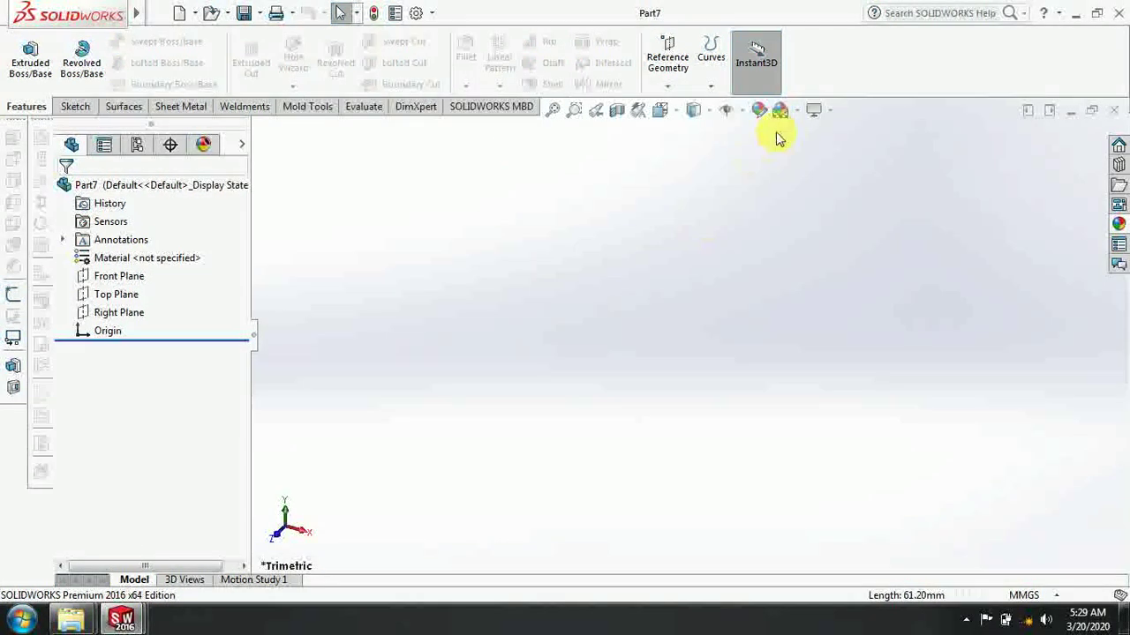
click(793, 111)
click(810, 153)
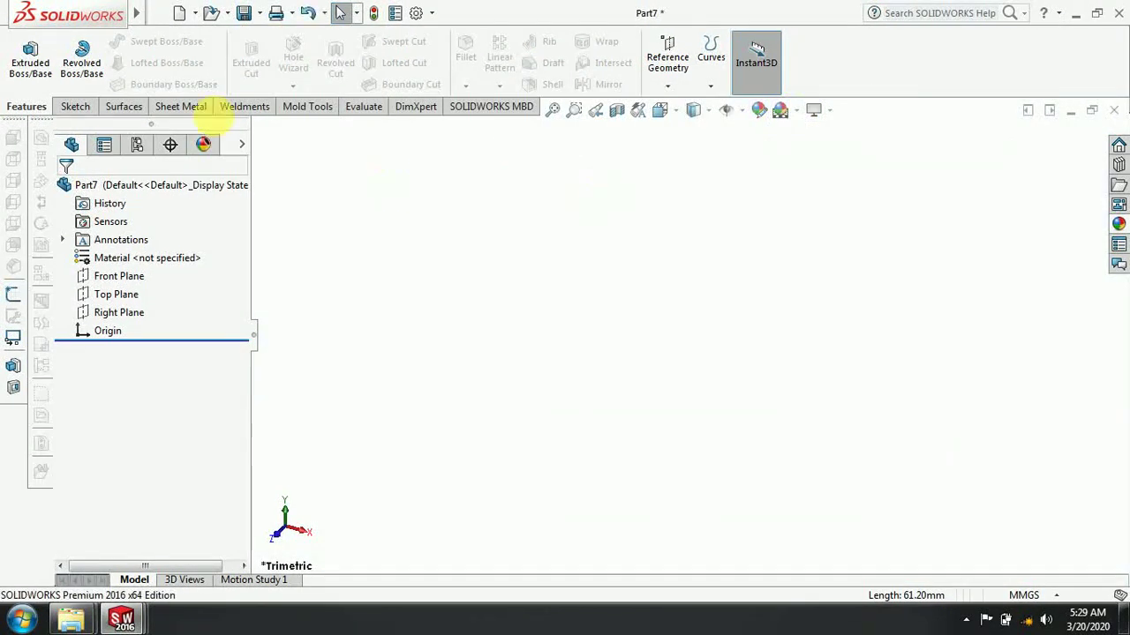
Step: Sketch a hexagon centred on the origin on the Front Plane
click(70, 106)
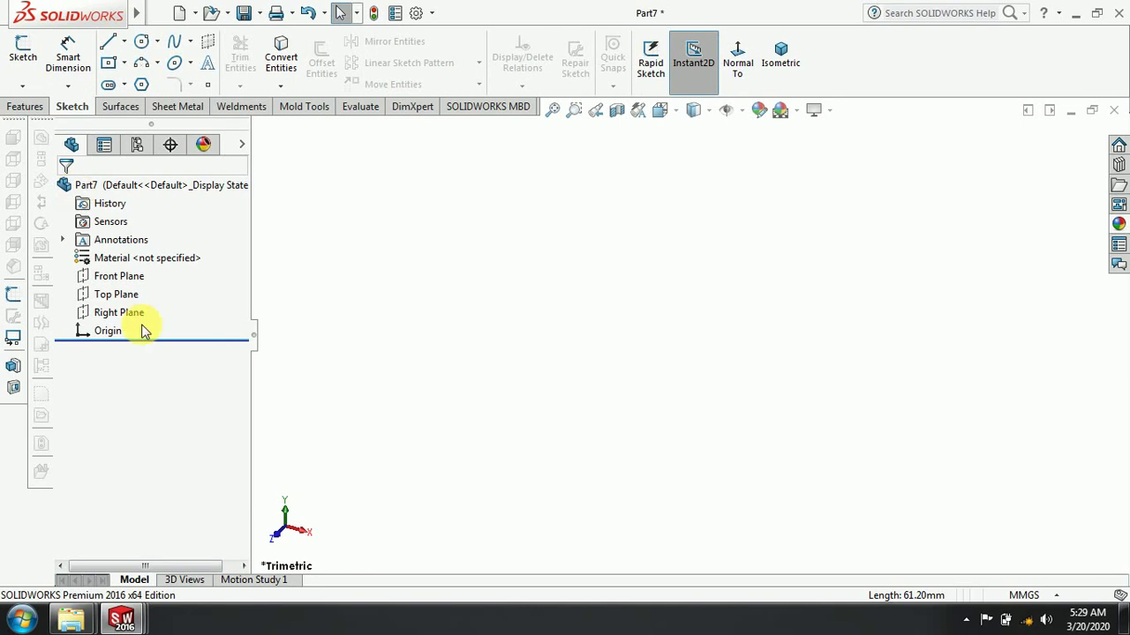
click(119, 276)
click(130, 256)
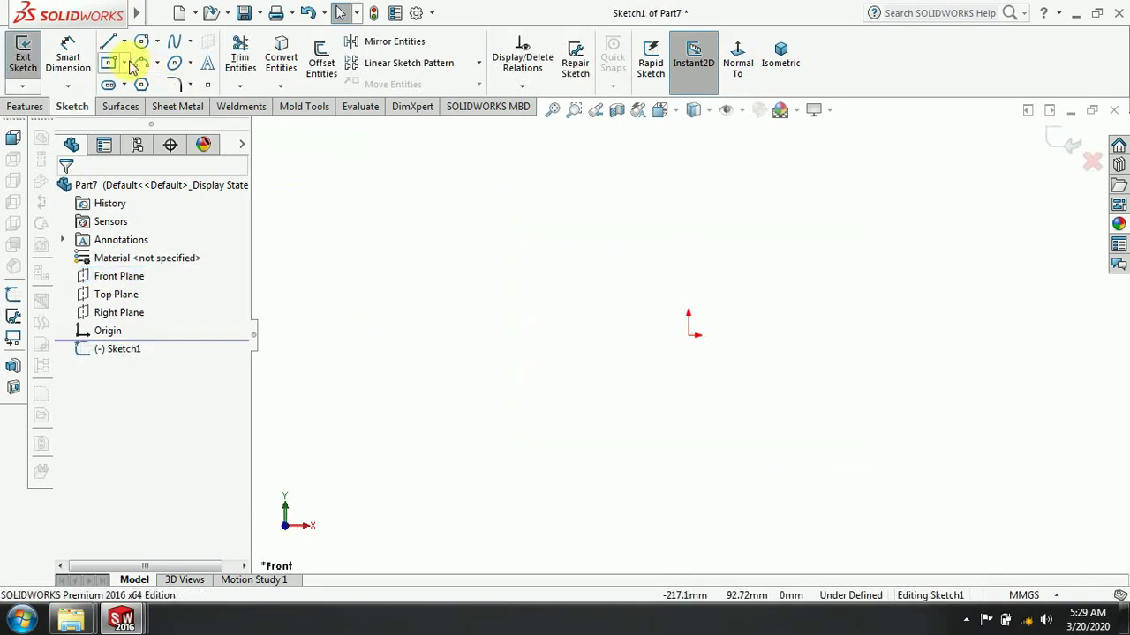
click(142, 86)
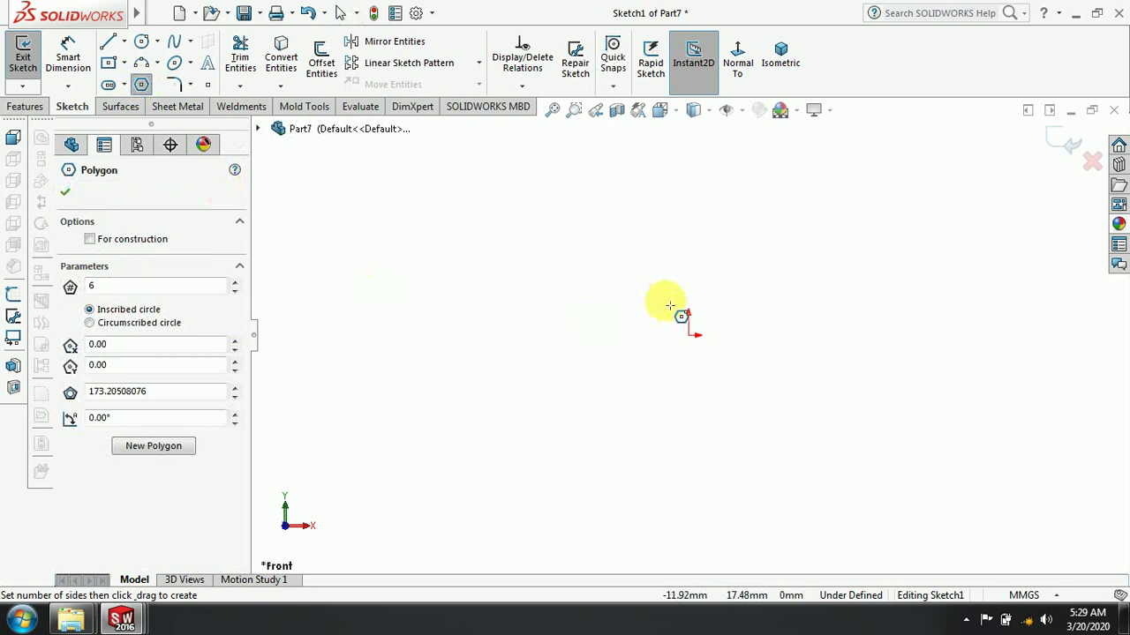
click(688, 335)
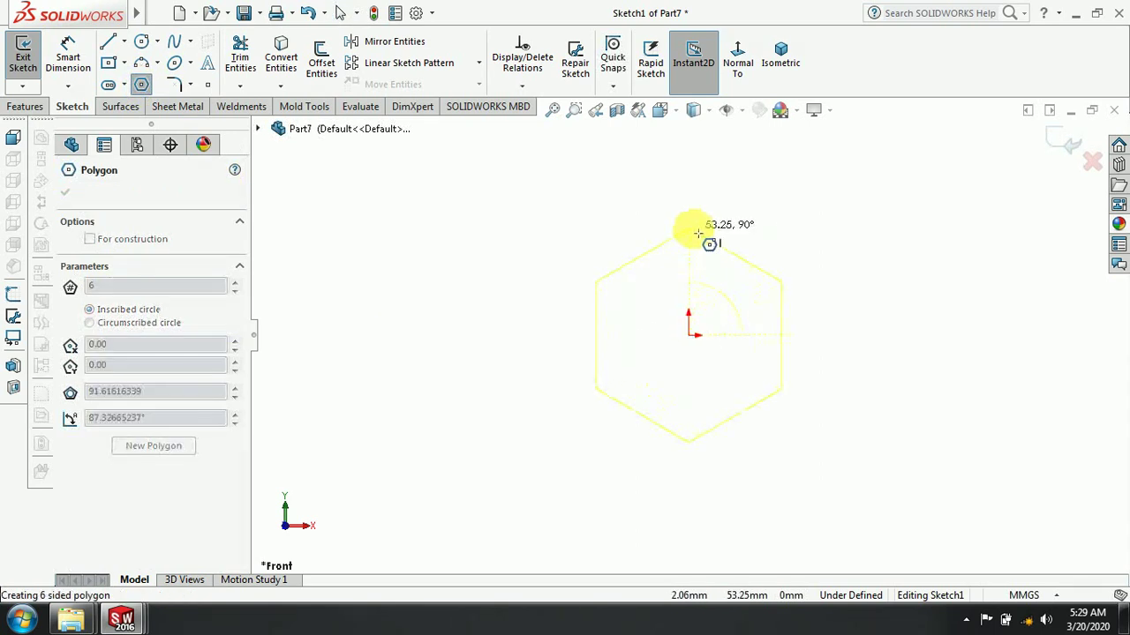
click(691, 237)
key(Escape)
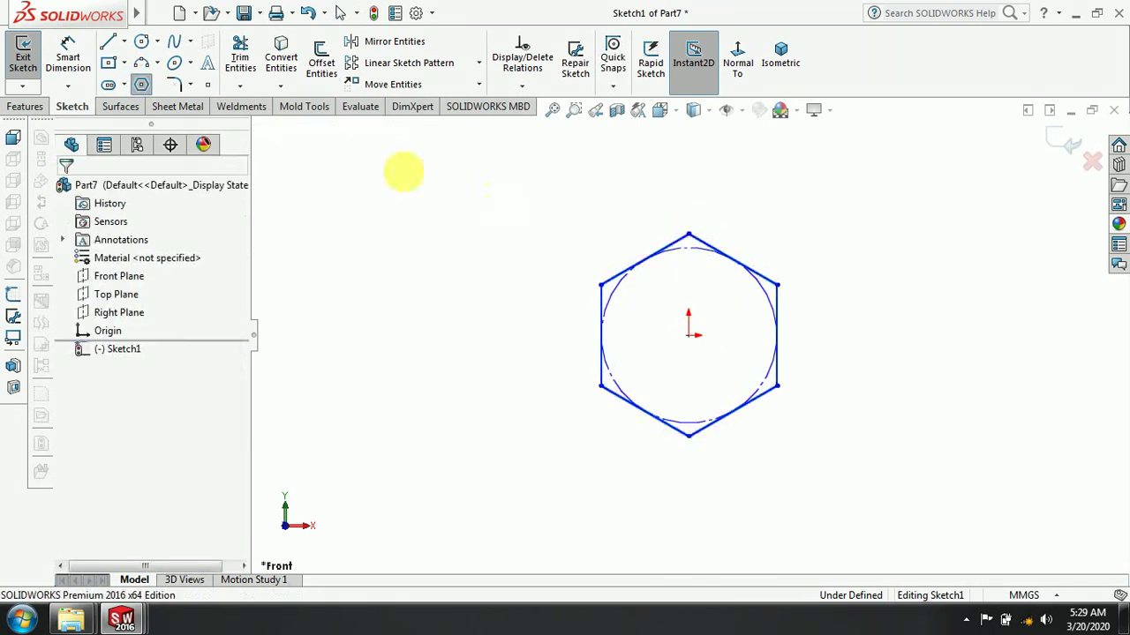
Step: Dimension the hexagon 20 mm across its flats
click(68, 56)
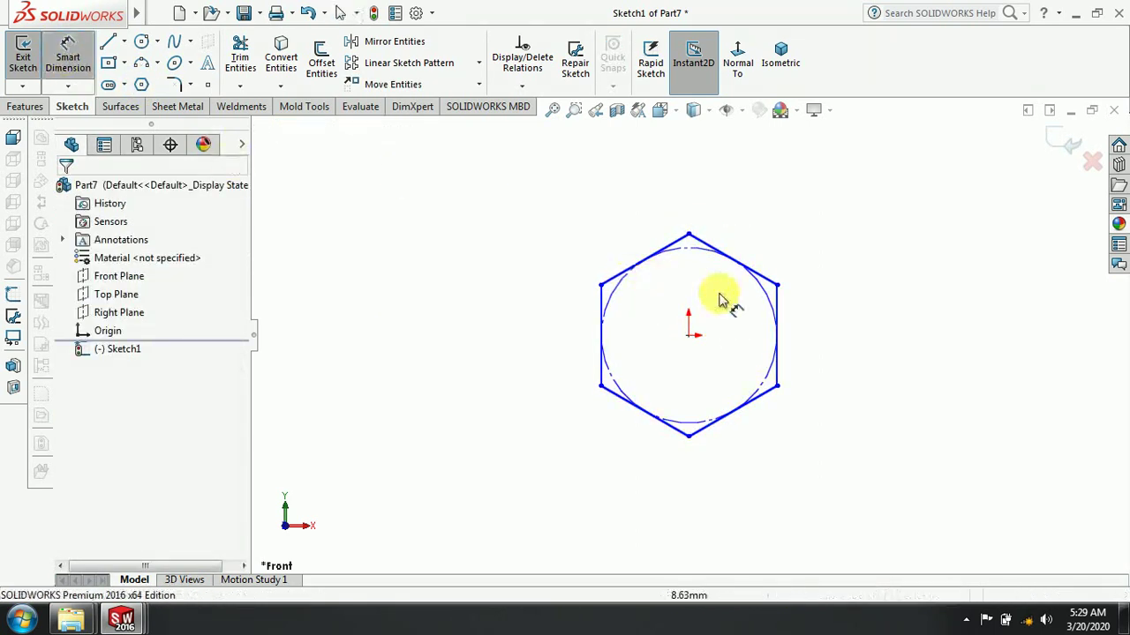
click(777, 310)
click(601, 309)
click(726, 492)
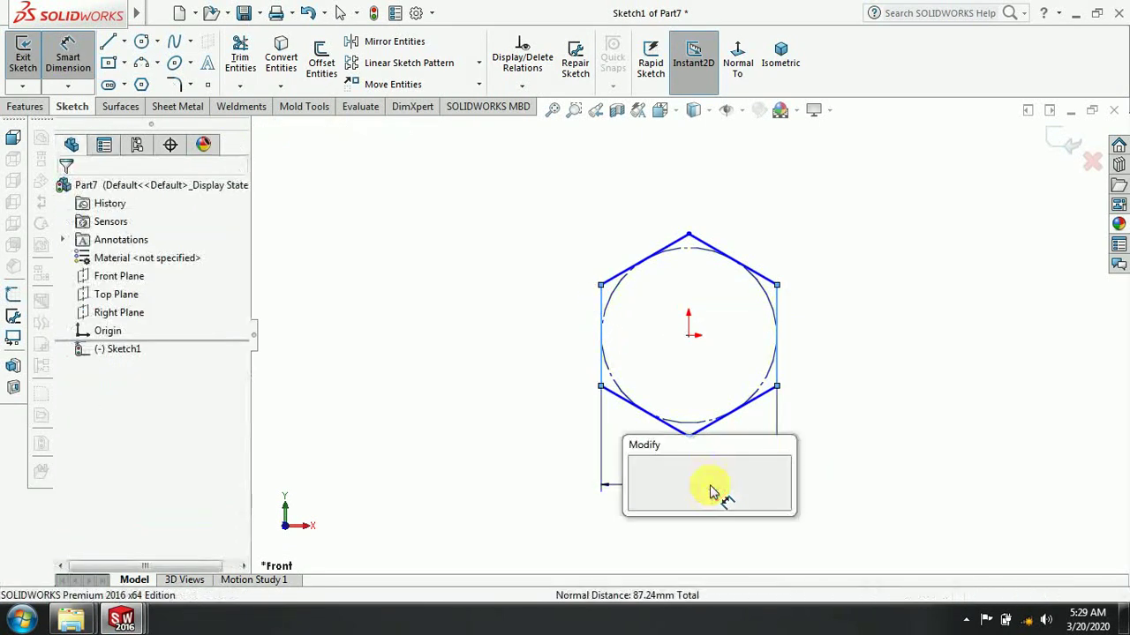
text(20)
key(Return)
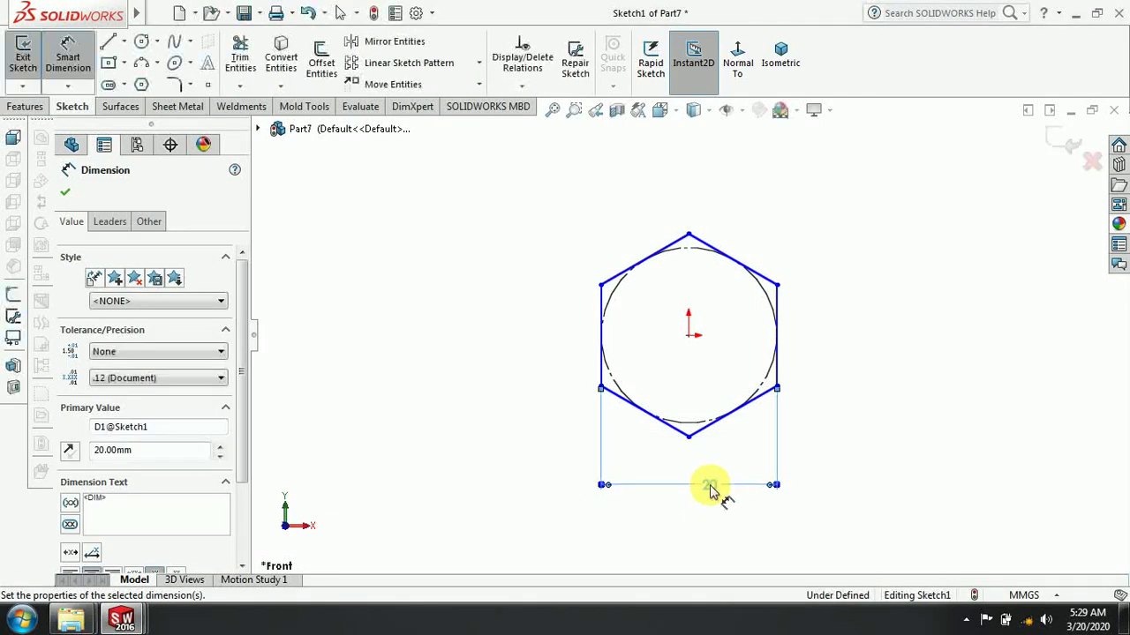
click(830, 406)
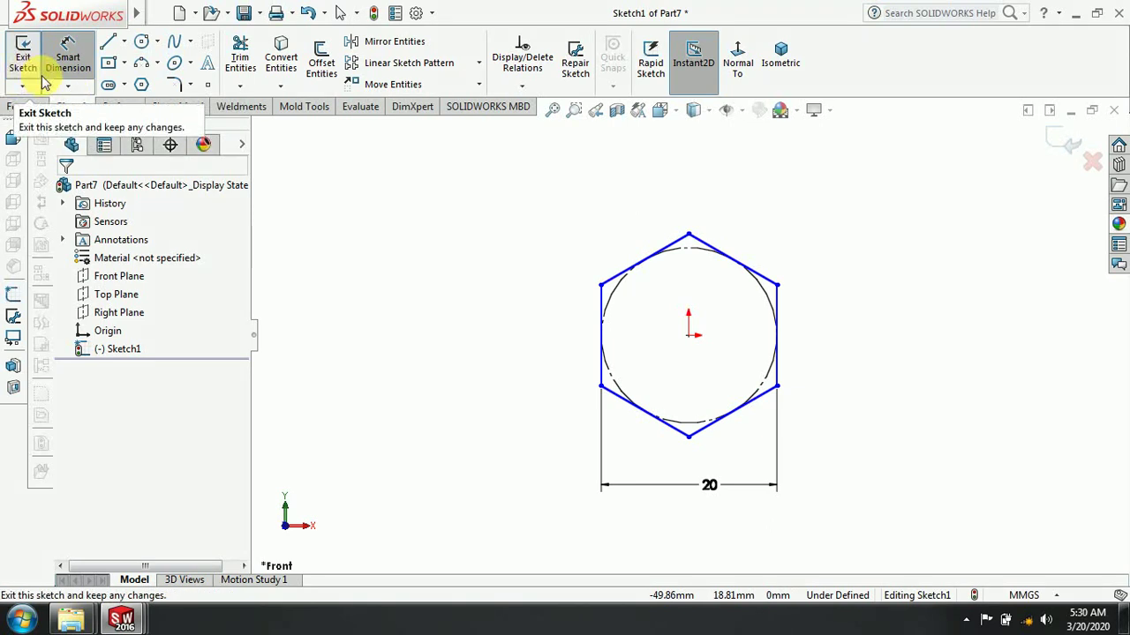
Step: Extrude the hexagon sketch 10 mm into a solid
click(22, 106)
click(30, 58)
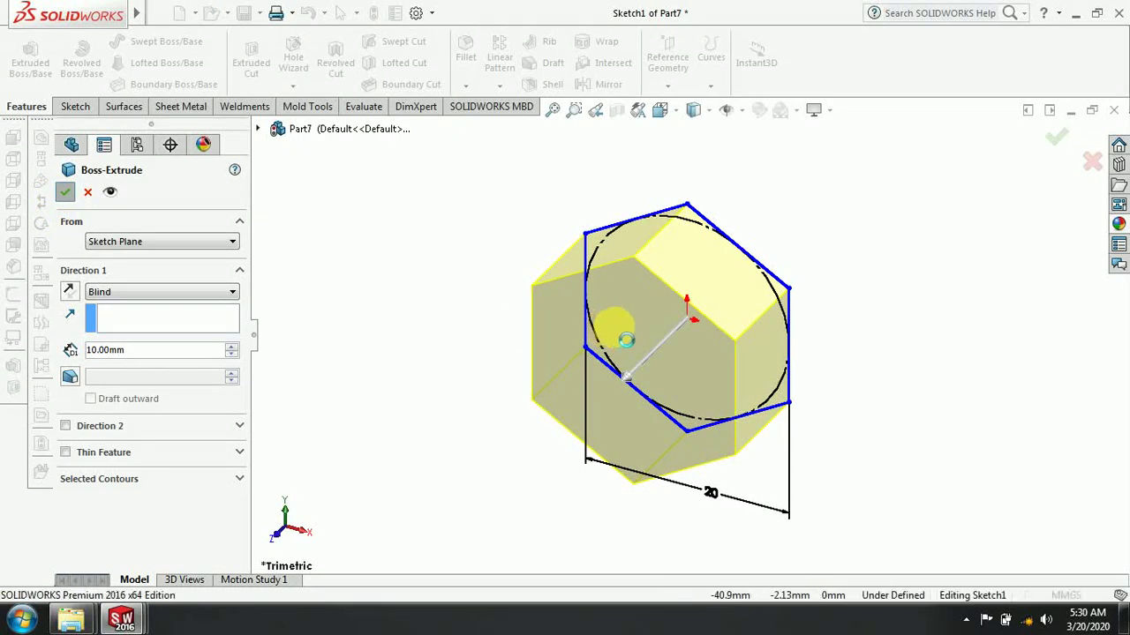
key(Return)
Step: Sketch an origin-centred circle on the hexagon's front face, viewed head-on
click(627, 319)
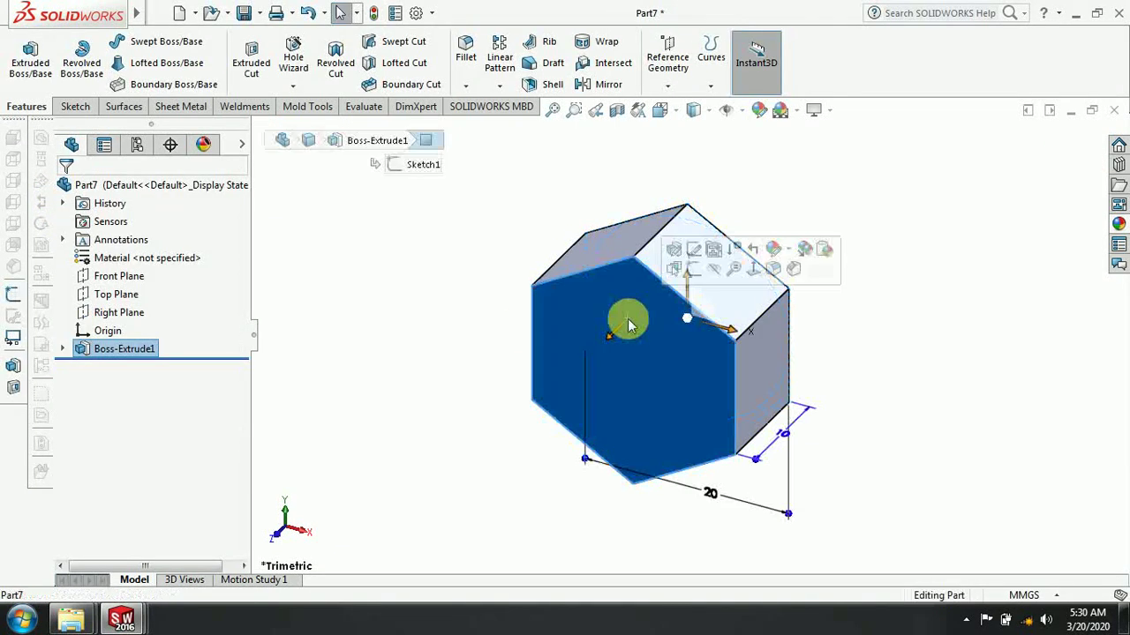
click(694, 269)
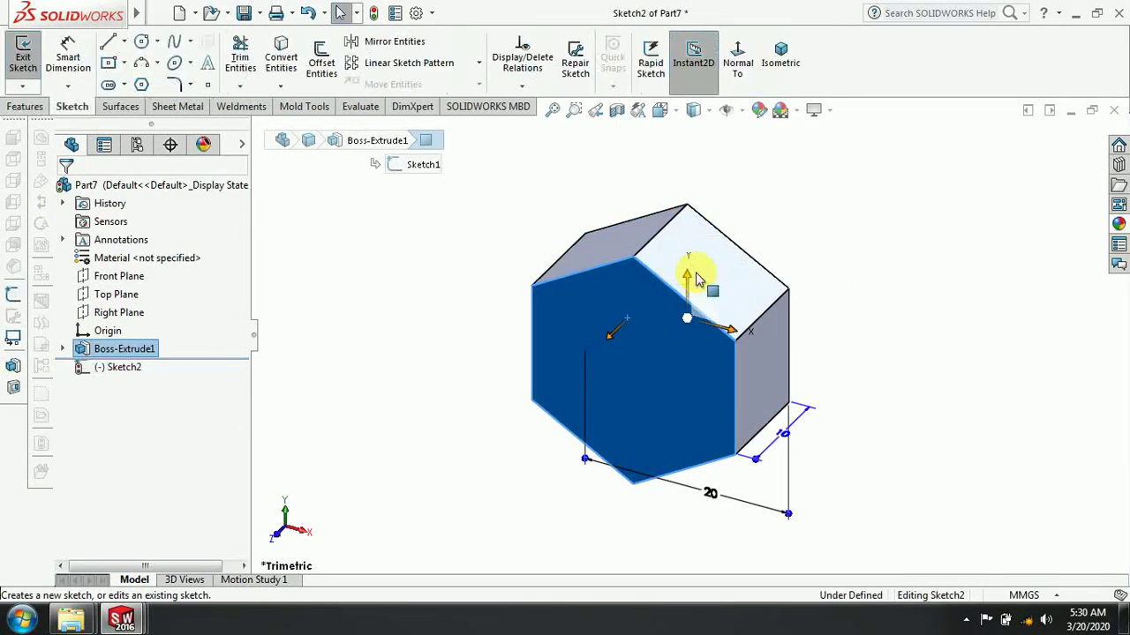
click(741, 69)
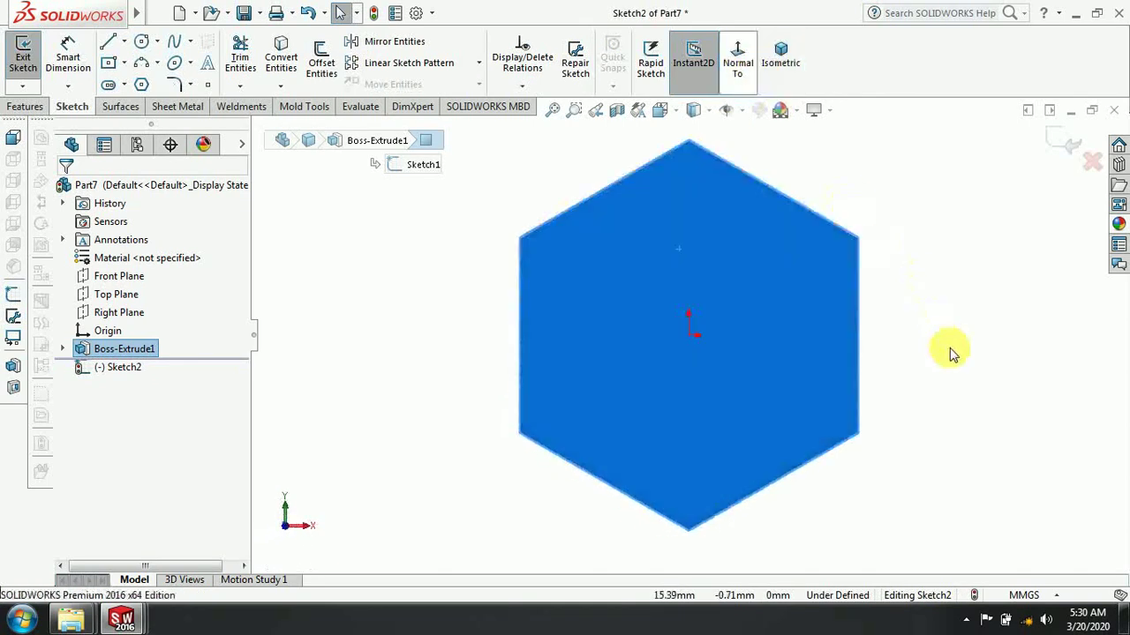
click(949, 350)
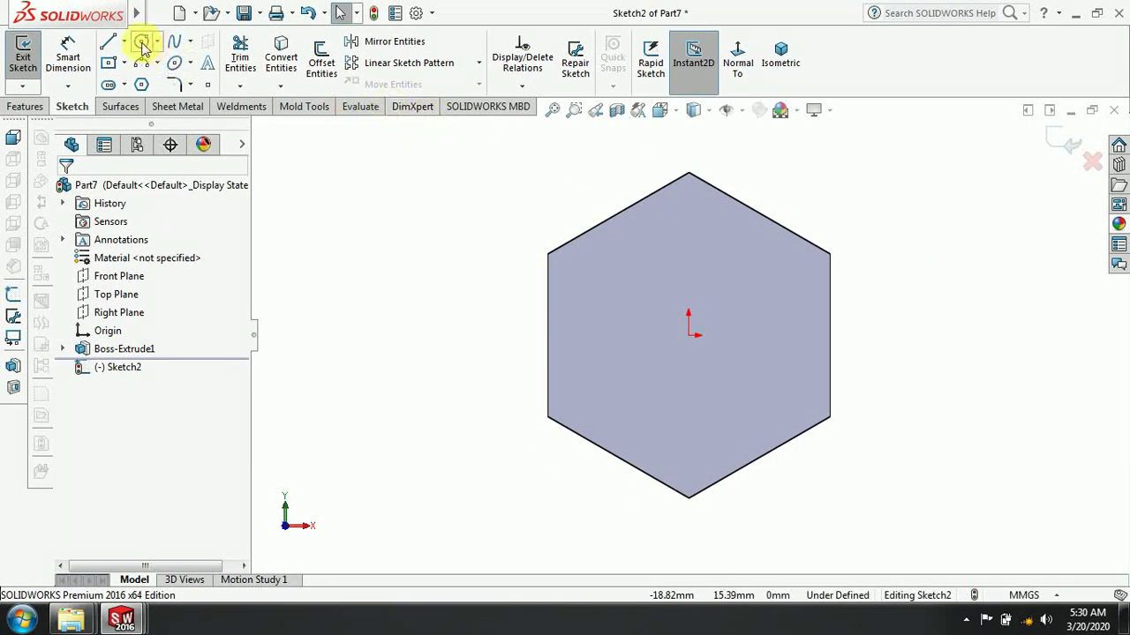
click(143, 42)
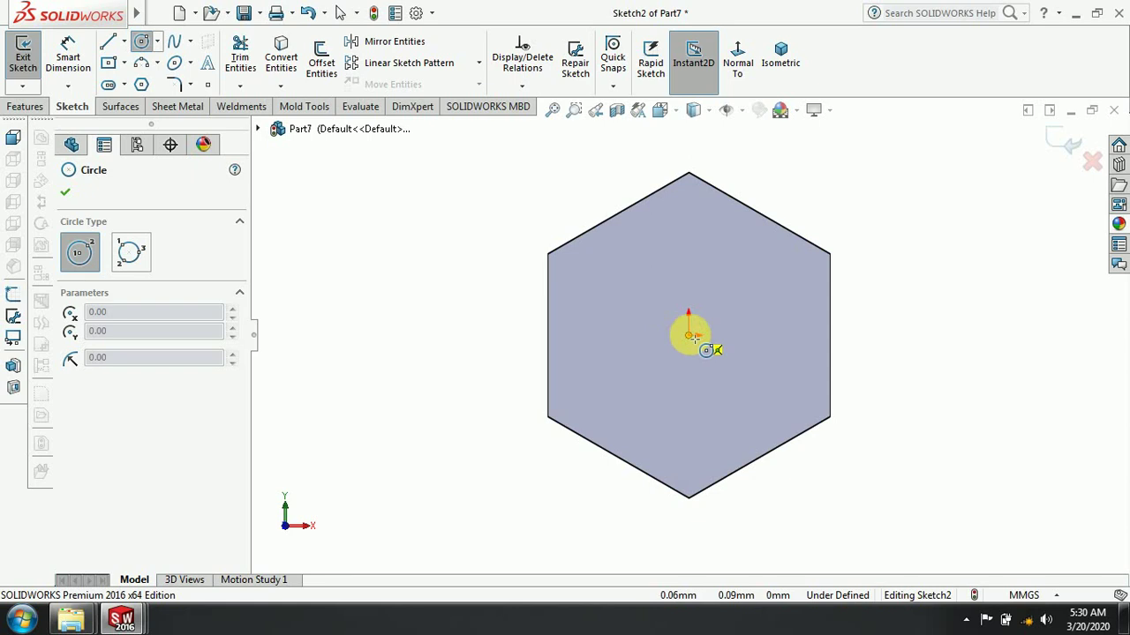
click(689, 336)
click(731, 257)
key(Escape)
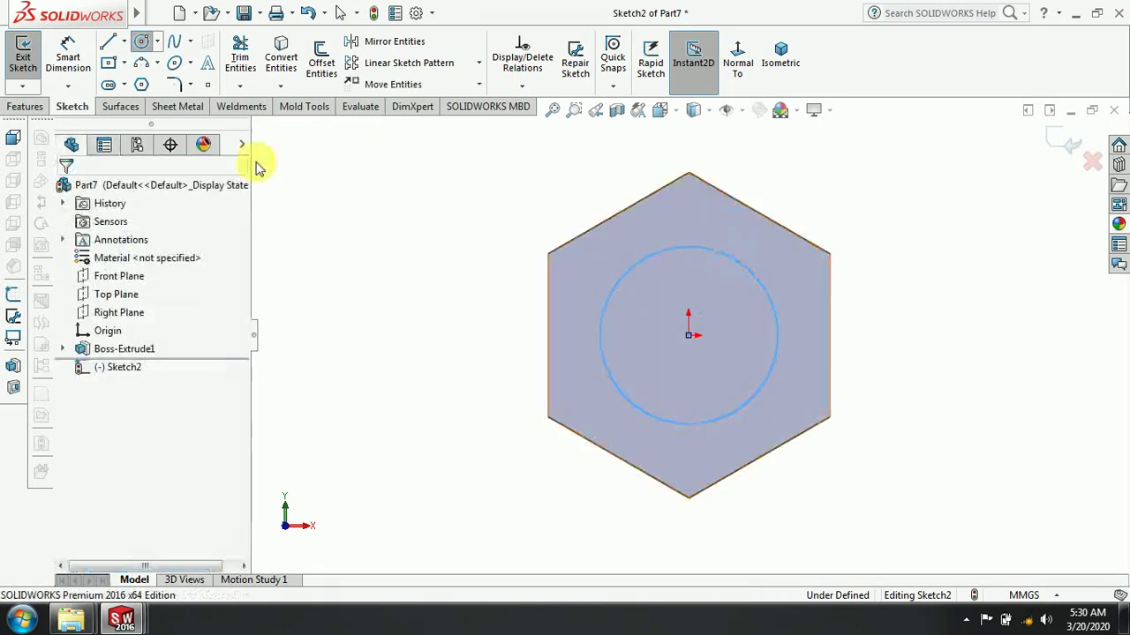
Step: Dimension the circle to a 10 mm diameter
click(68, 58)
click(732, 415)
click(483, 499)
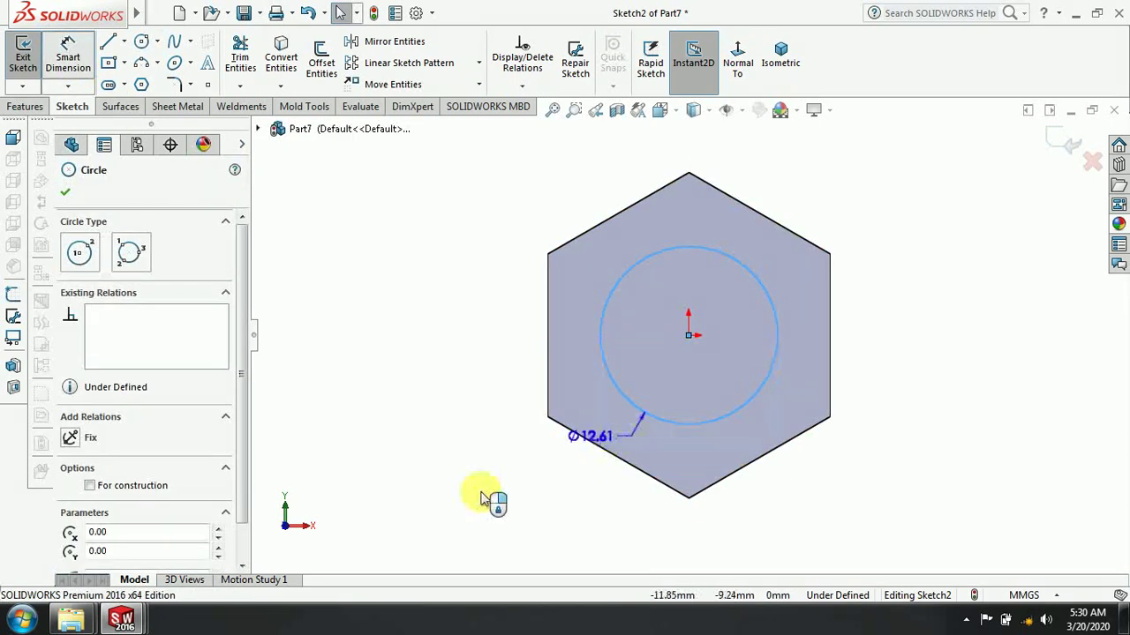
click(479, 499)
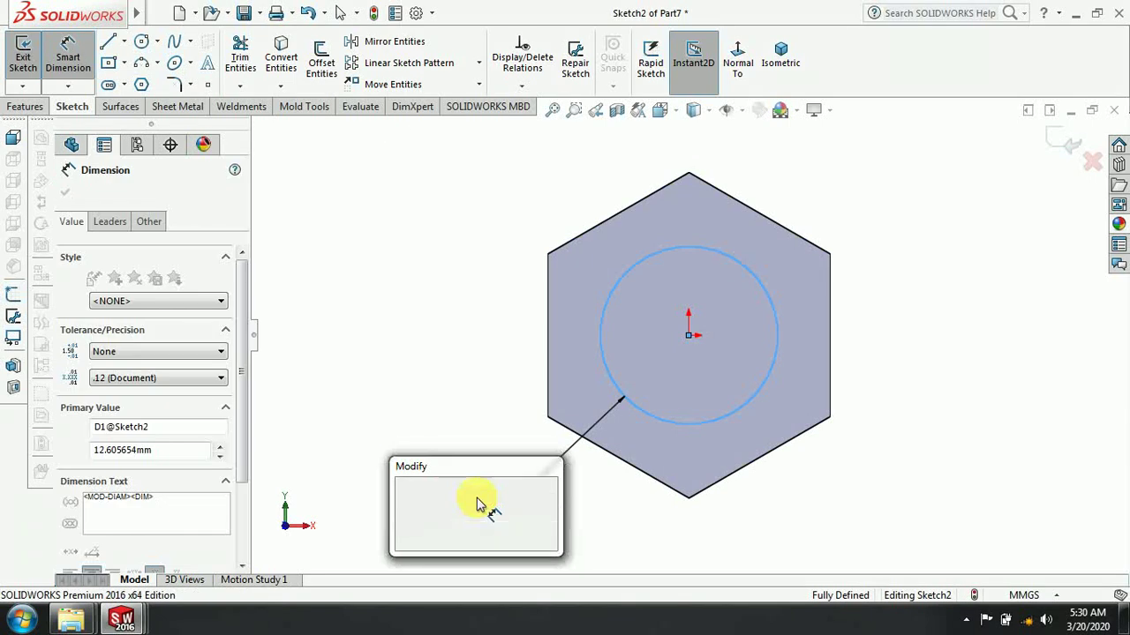
text(10)
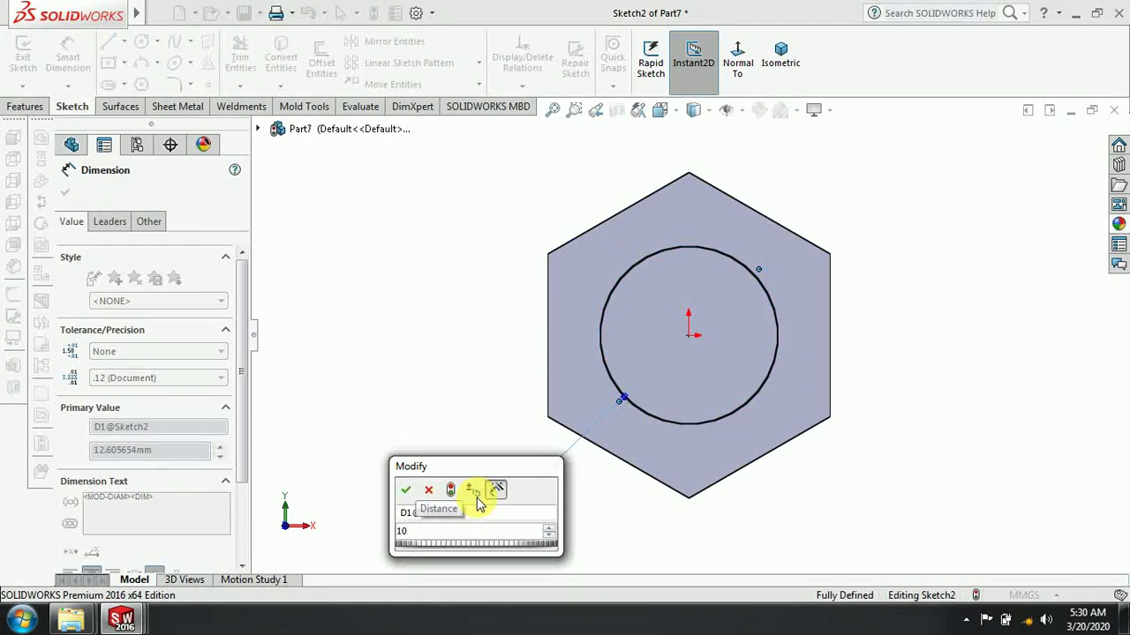
key(Return)
click(876, 510)
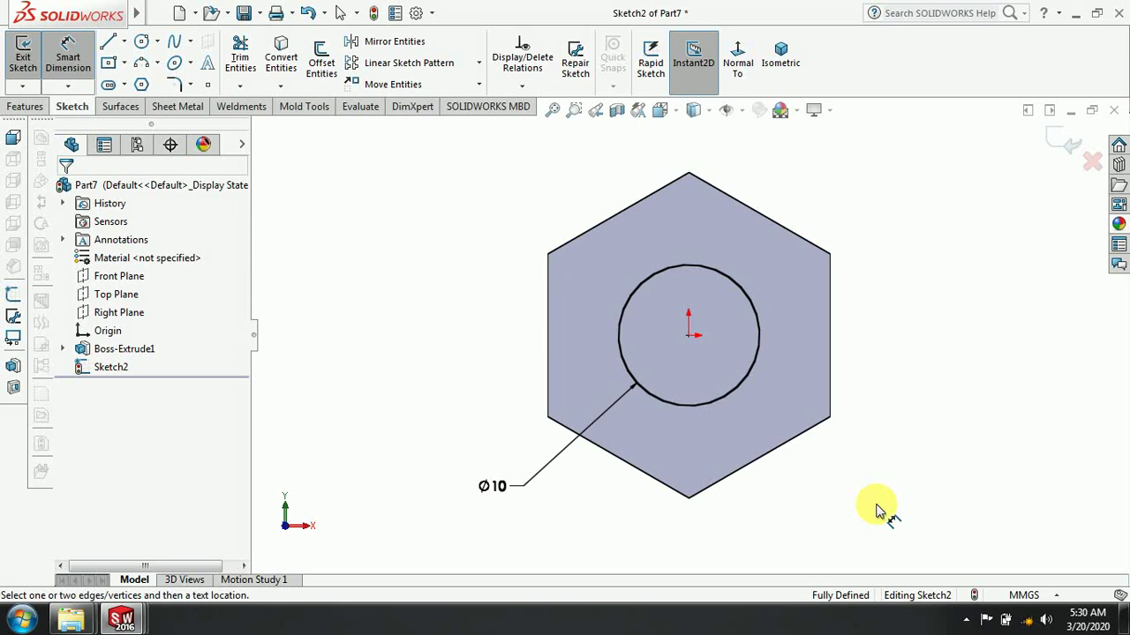
middle_drag(920, 449, 859, 471)
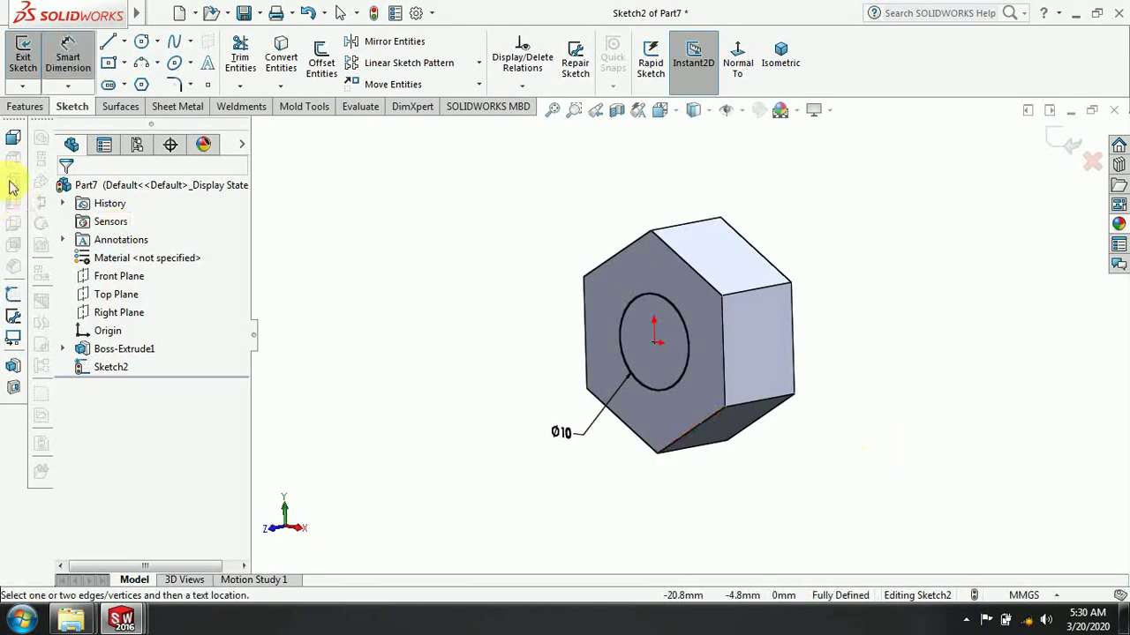
Step: Extrude the Ø10 circle into a bolt shank, raising the depth
click(26, 107)
click(29, 76)
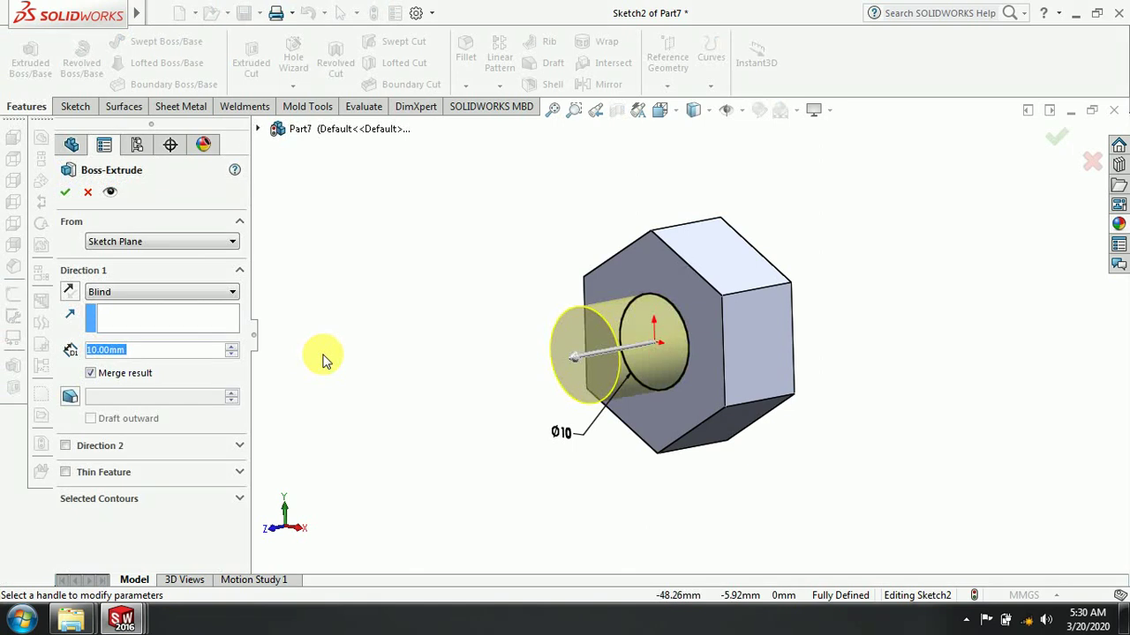
click(235, 350)
click(235, 349)
click(236, 350)
click(235, 349)
click(236, 350)
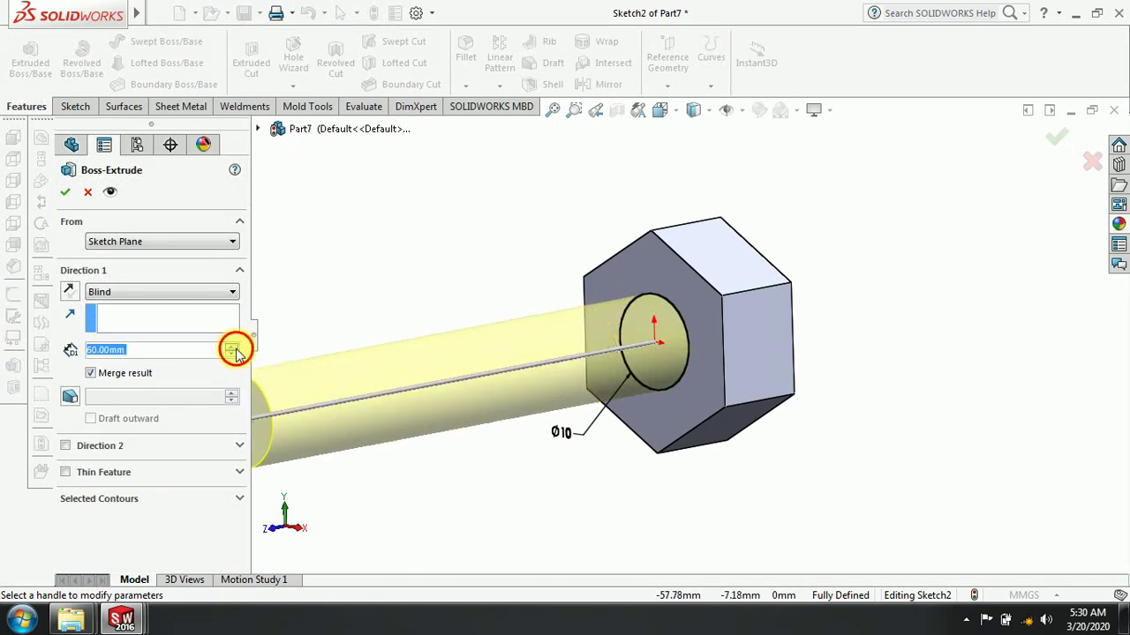
click(236, 349)
click(65, 192)
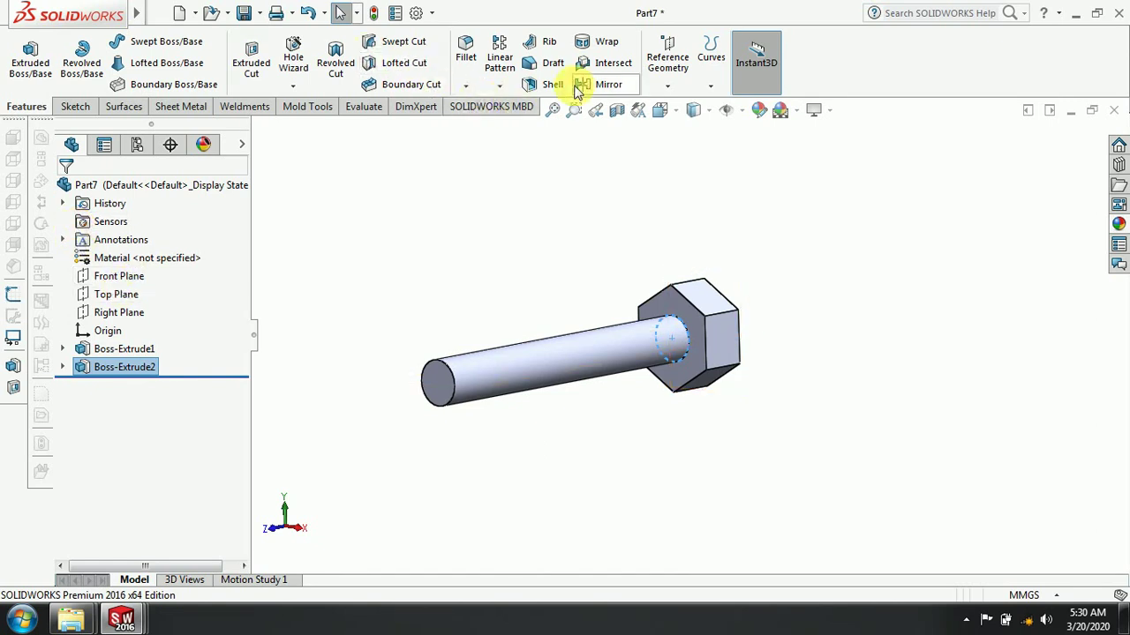
Step: Chamfer the shank's free end edge 1 mm at 45°
click(466, 83)
click(491, 125)
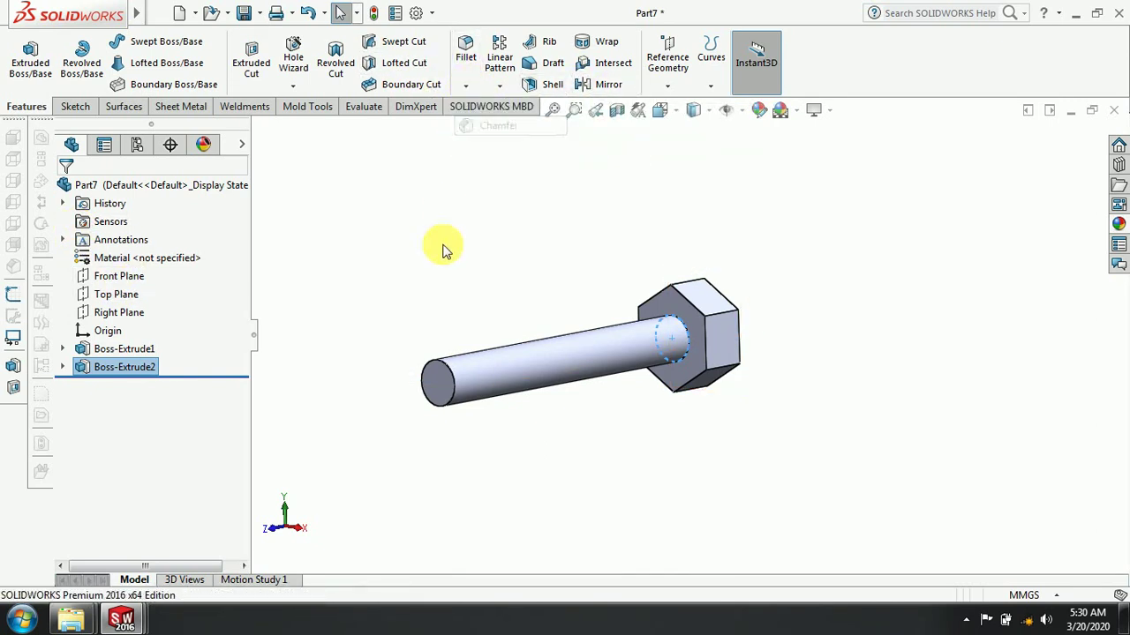
click(444, 373)
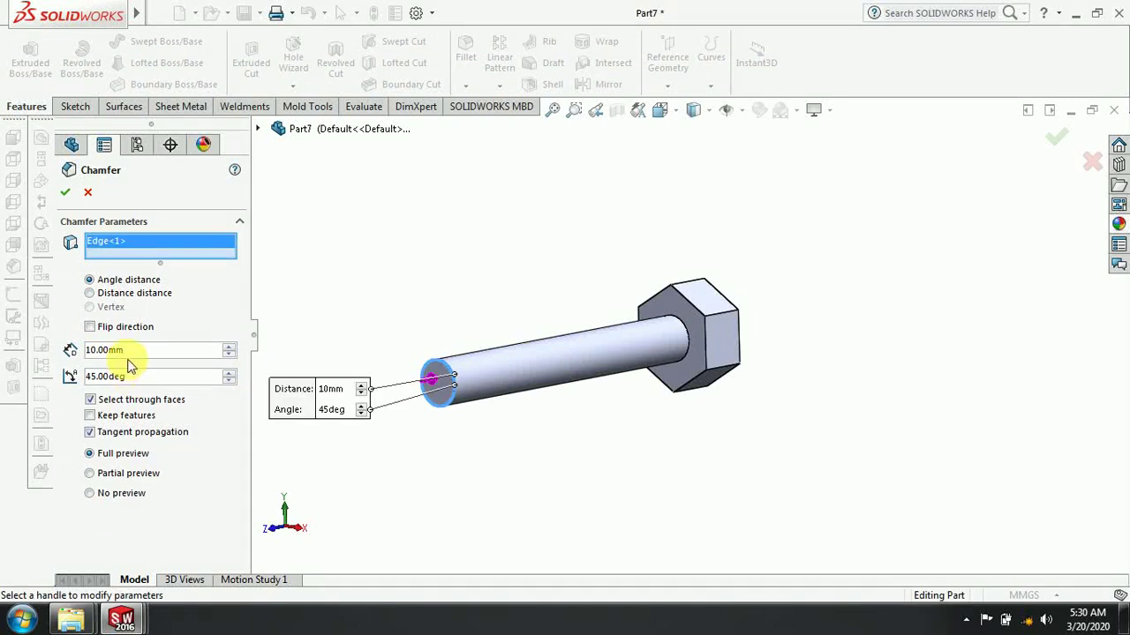
drag(142, 353, 70, 350)
text(1)
key(Return)
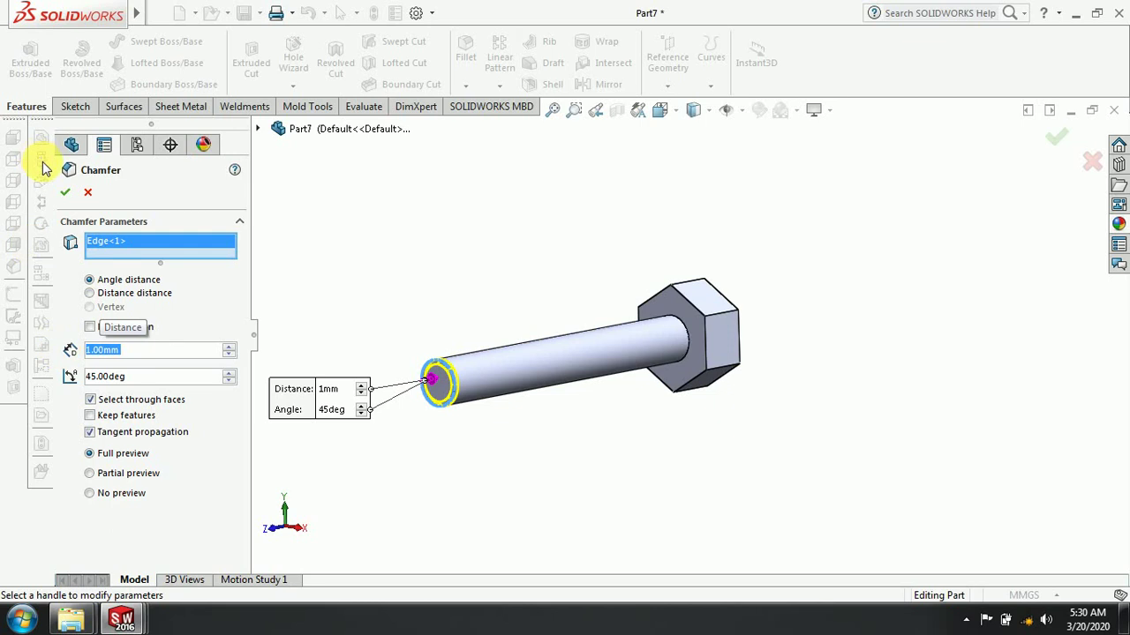
click(66, 193)
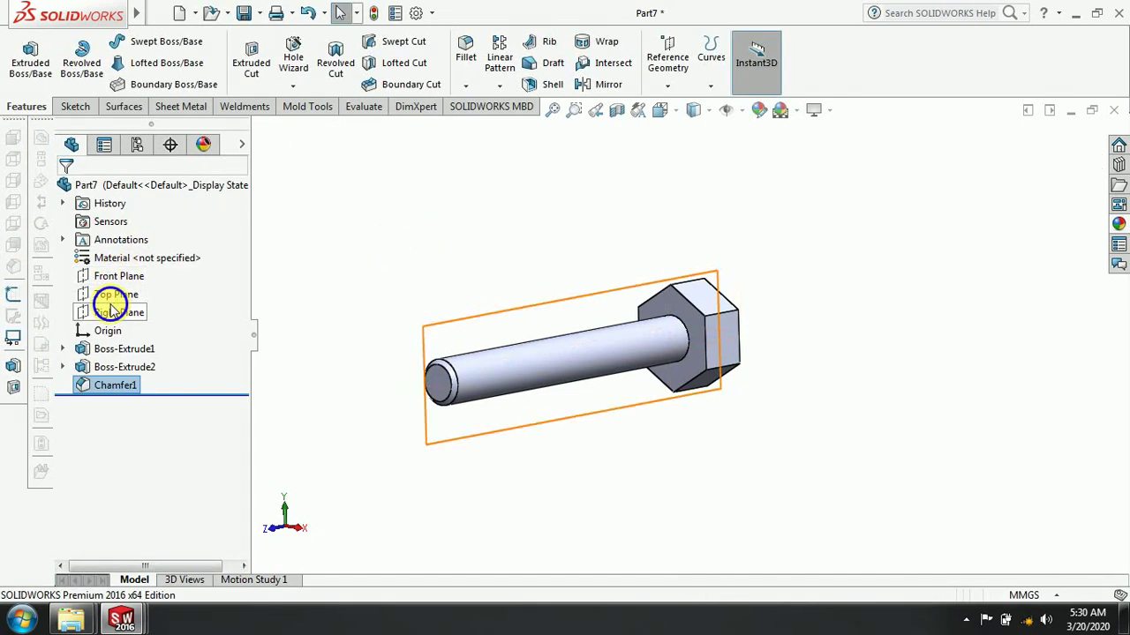
Step: Start a sketch on the Right Plane and draw a centerline along the bolt axis
right_click(115, 309)
click(126, 280)
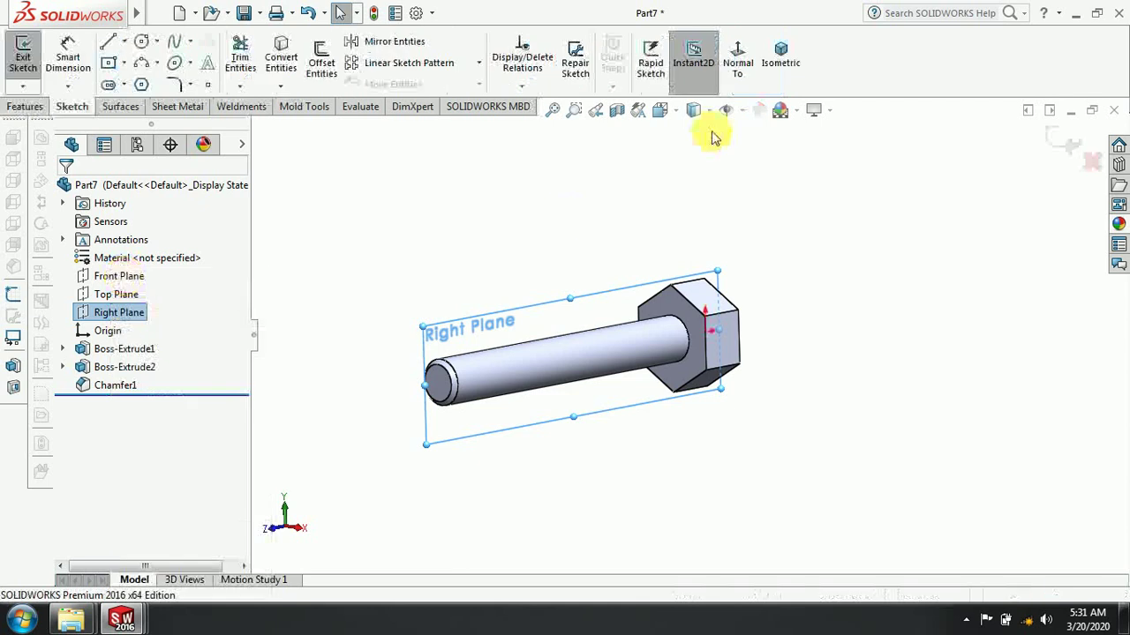
click(737, 73)
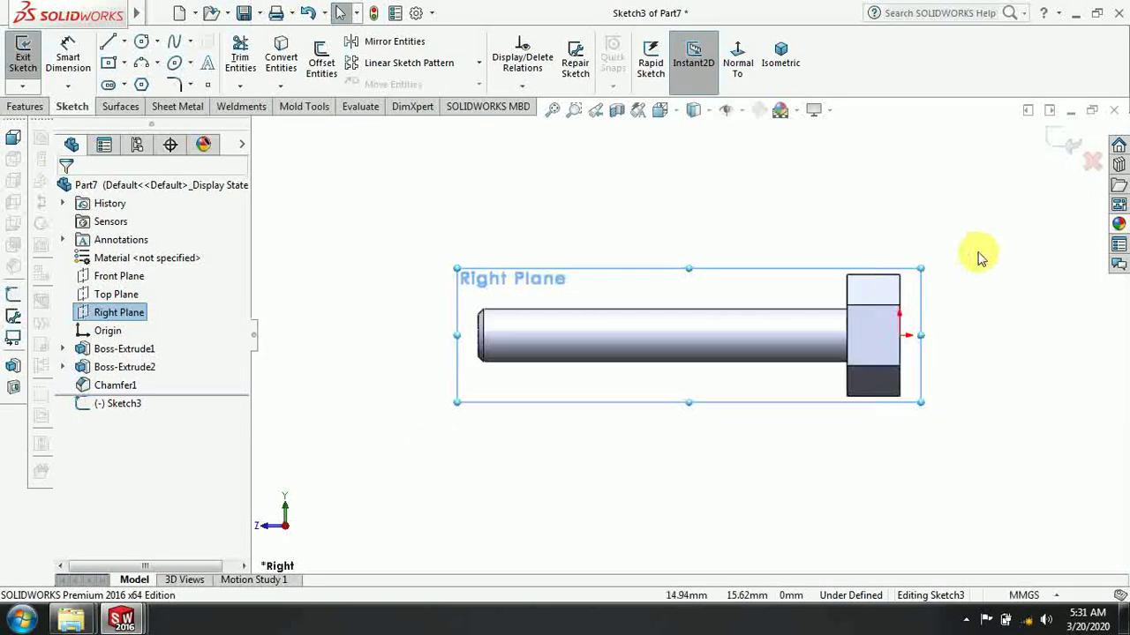
click(874, 181)
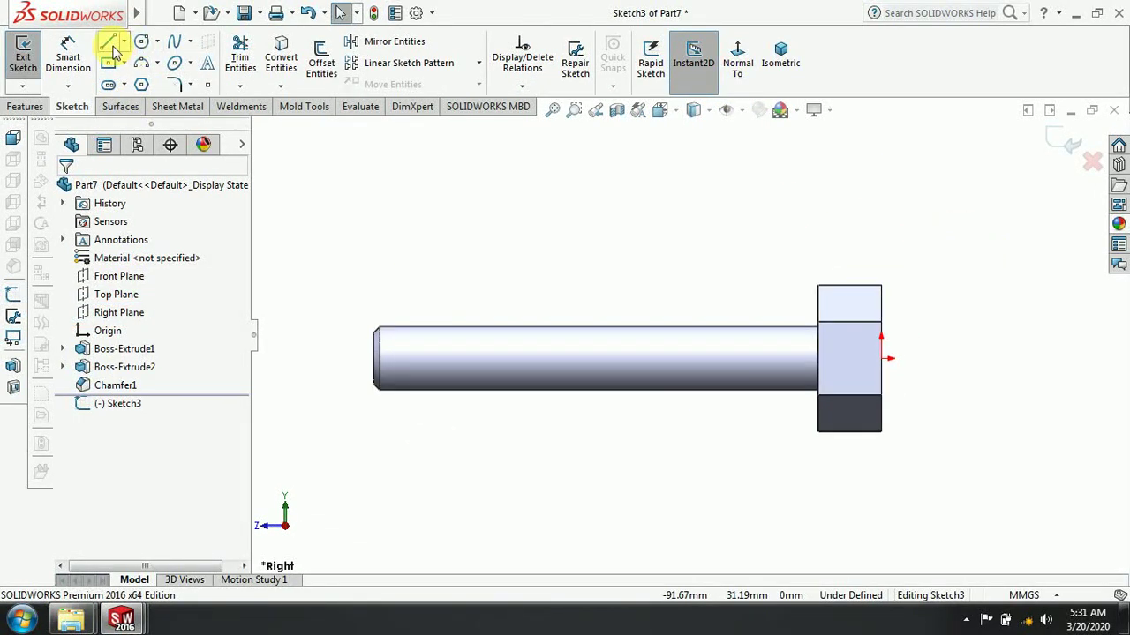
click(126, 44)
click(130, 80)
click(951, 358)
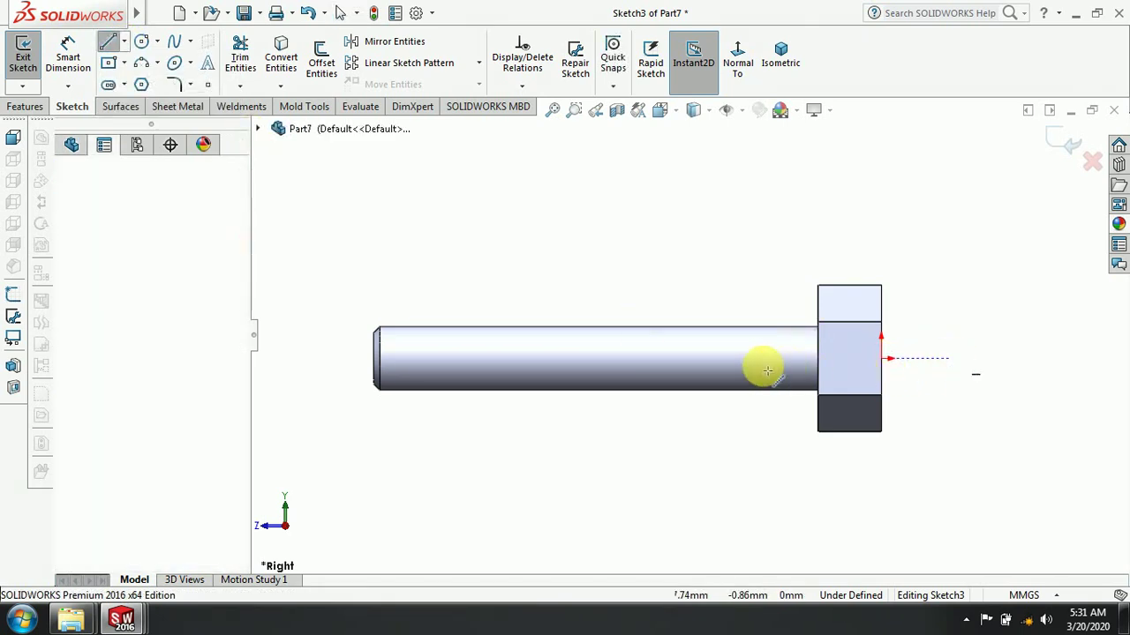
double_click(724, 357)
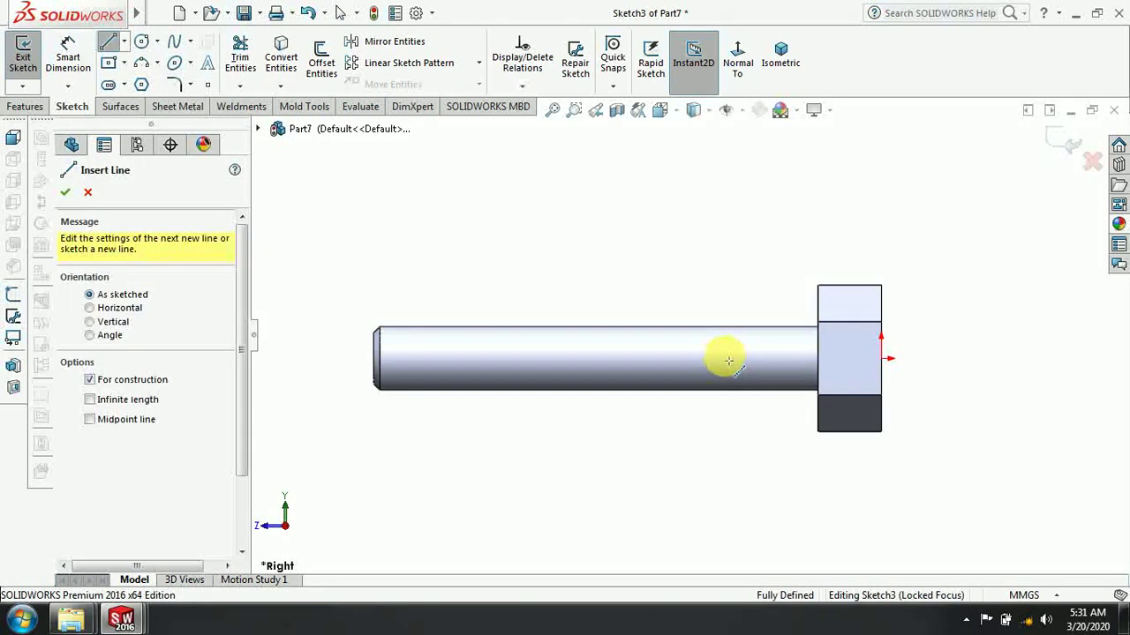
click(981, 359)
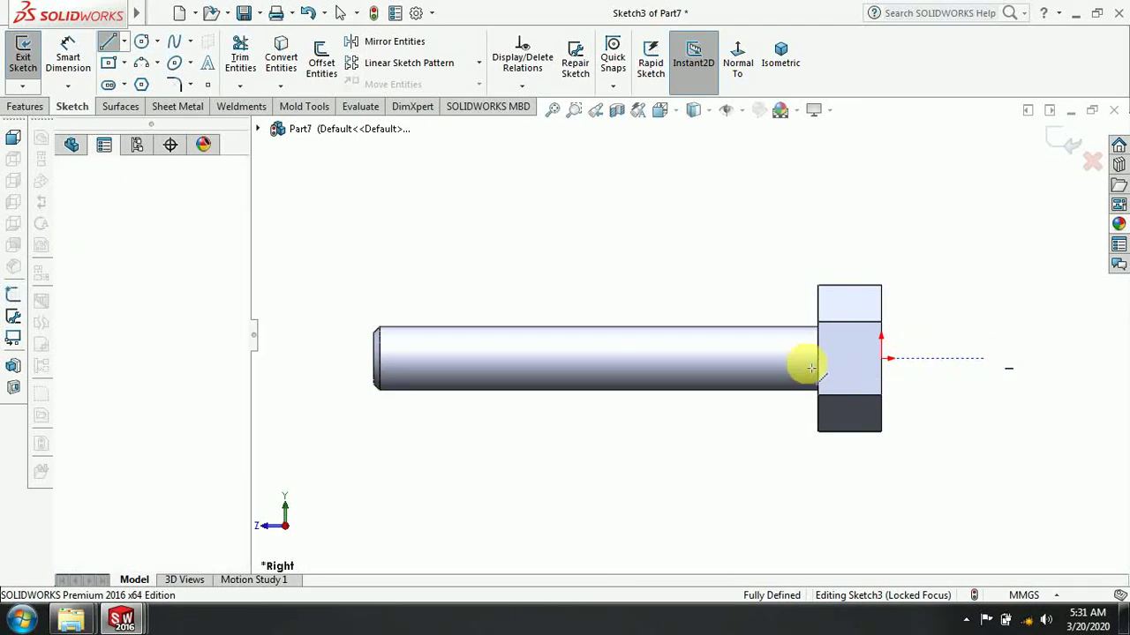
double_click(724, 359)
key(Escape)
Step: Sketch a small closed triangle at the hex head's outer corner
scroll(926, 302, down, 3)
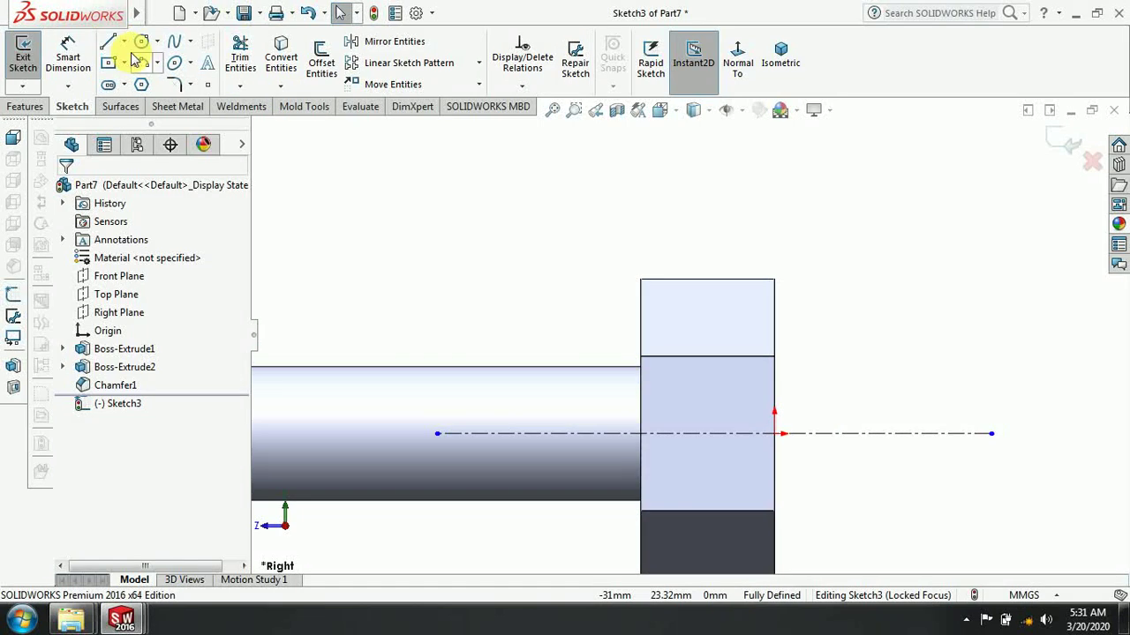
click(110, 41)
scroll(773, 293, down, 2)
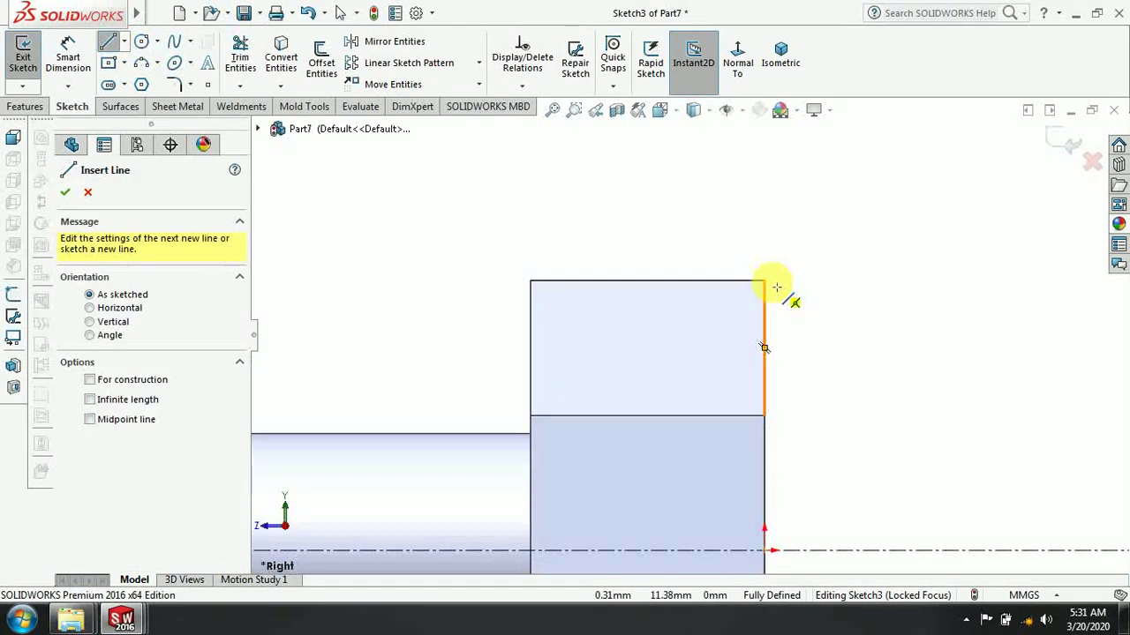
click(763, 282)
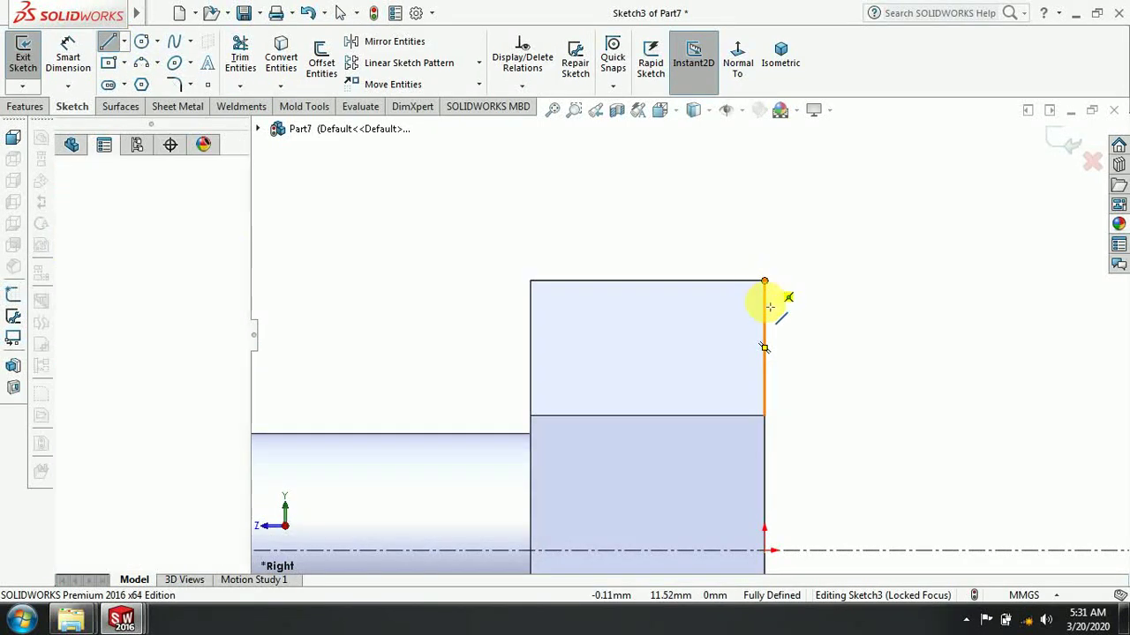
click(765, 309)
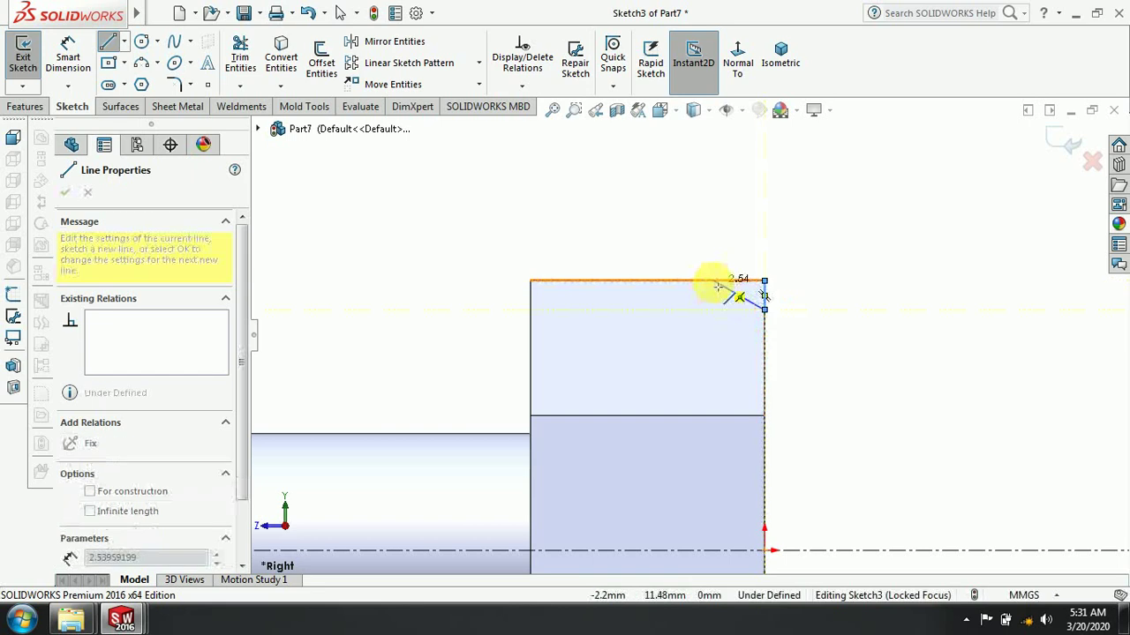
click(715, 282)
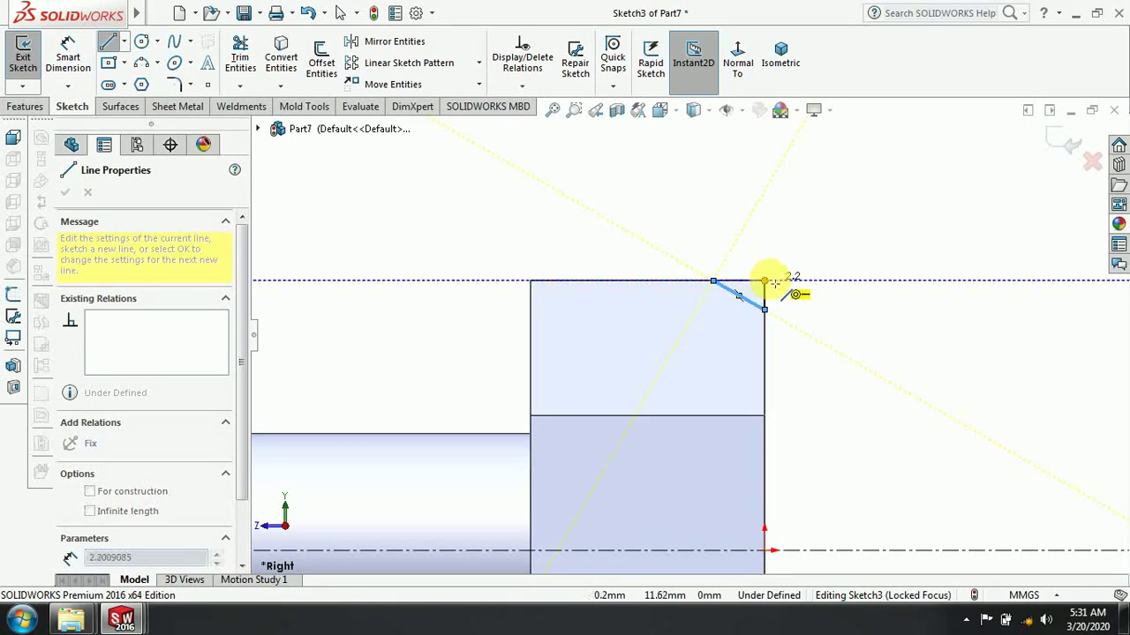
click(766, 282)
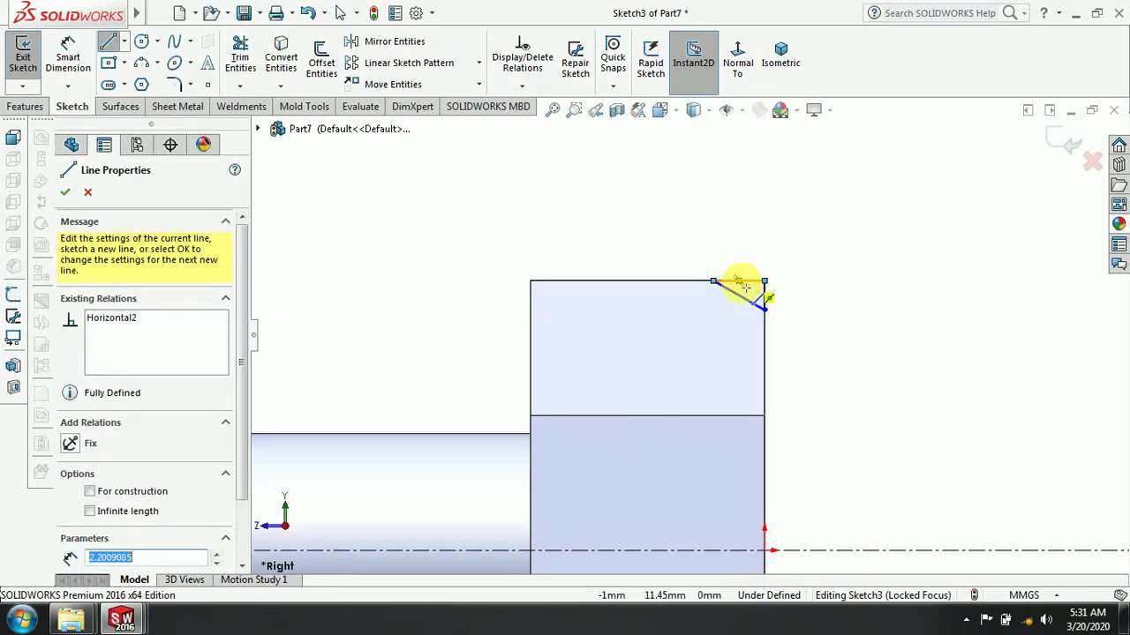
scroll(745, 287, down, 3)
key(Escape)
key(Escape)
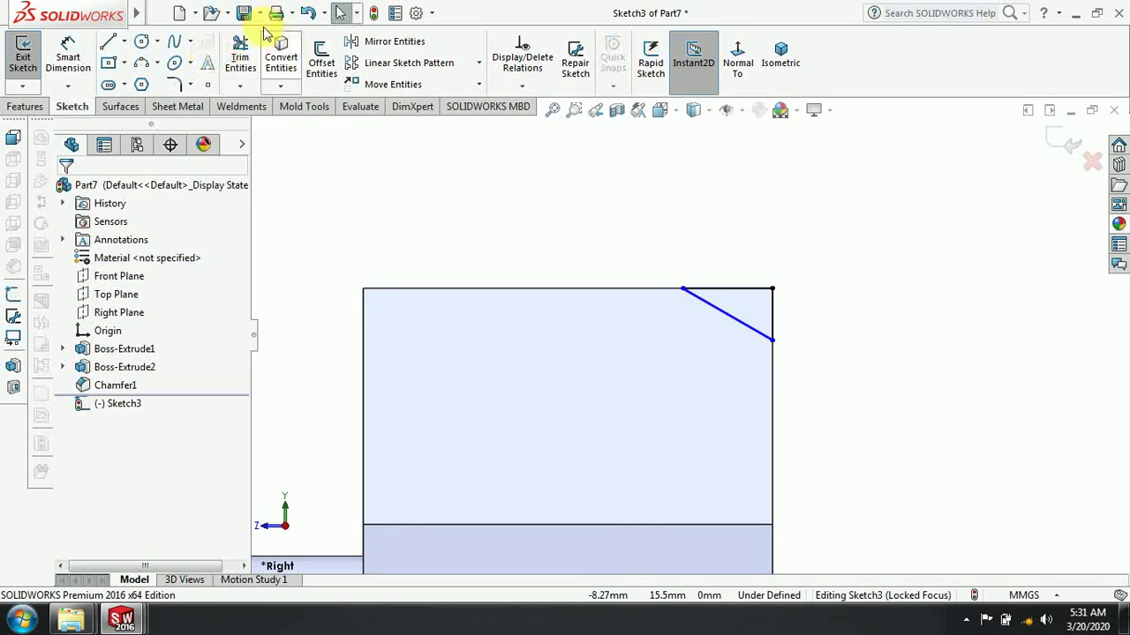
Step: Dimension the chamfer triangle to 1 mm horizontally and 1 mm vertically
click(77, 46)
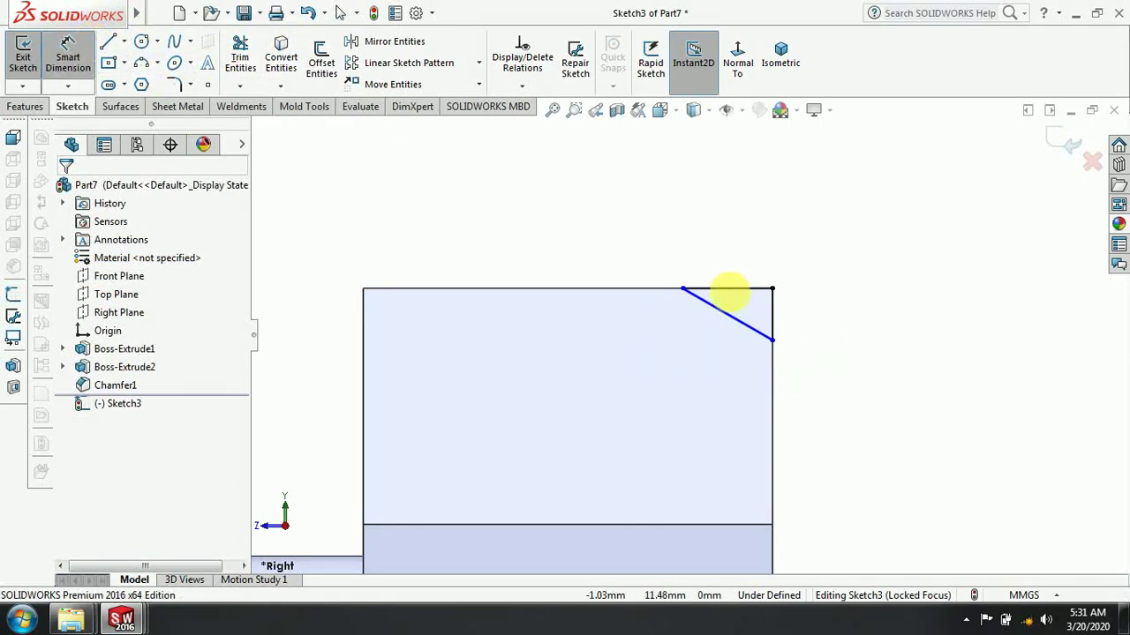
click(738, 289)
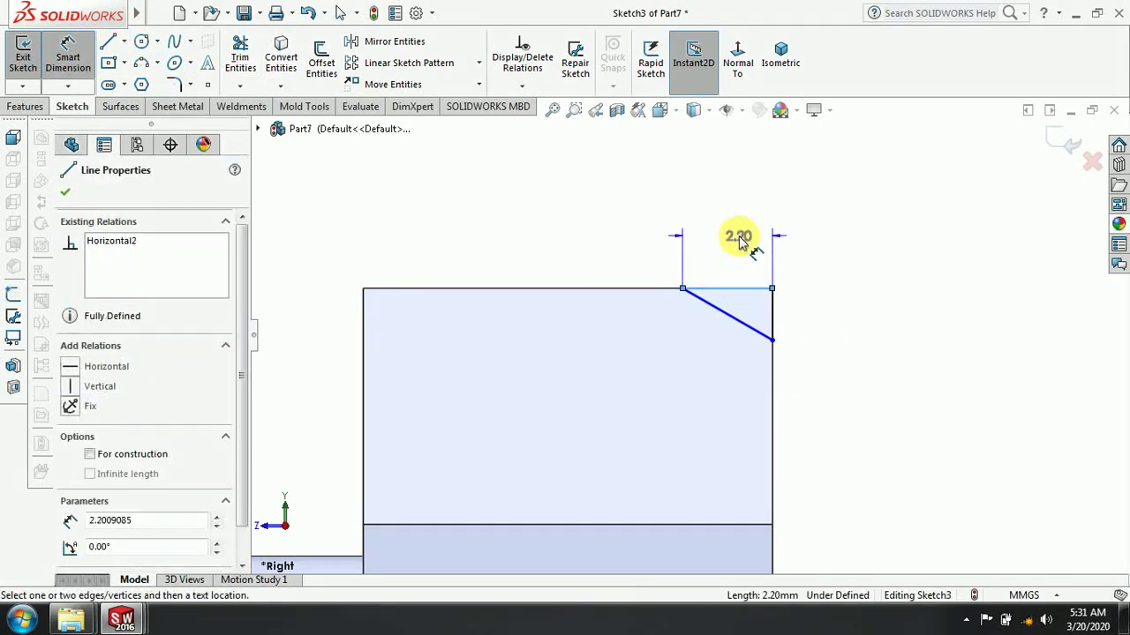
click(741, 240)
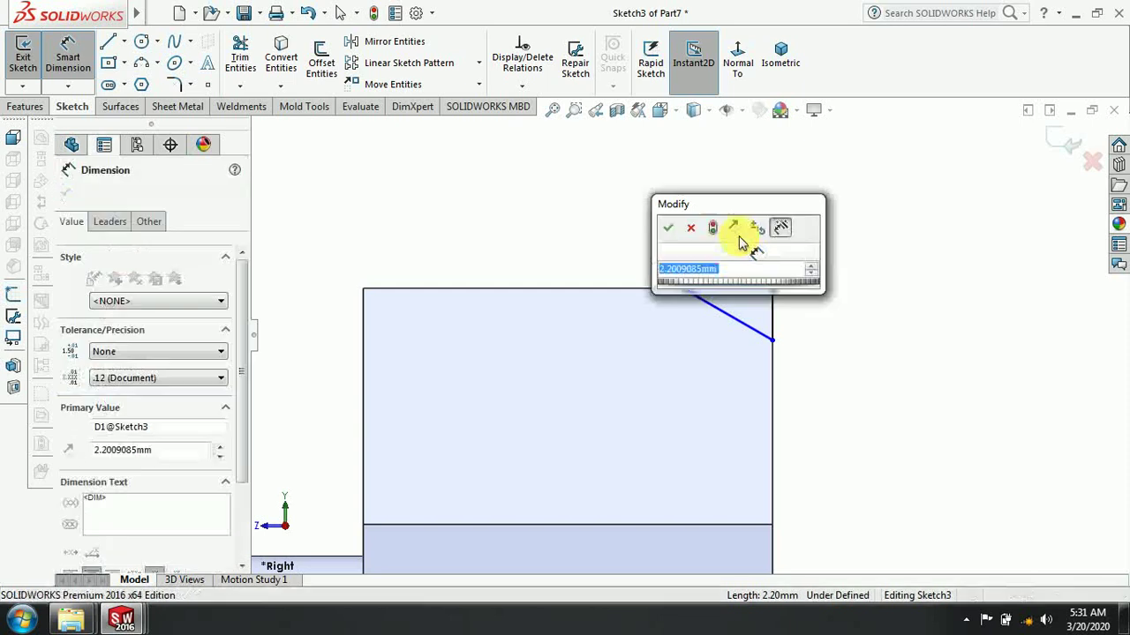
text(1)
key(Return)
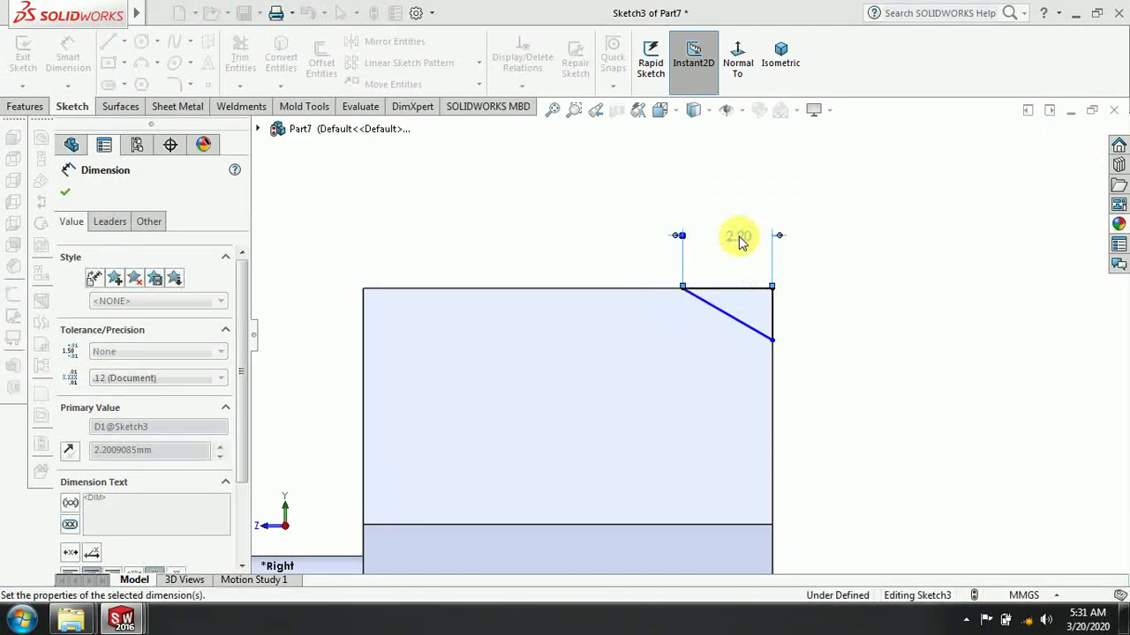
click(774, 304)
click(823, 303)
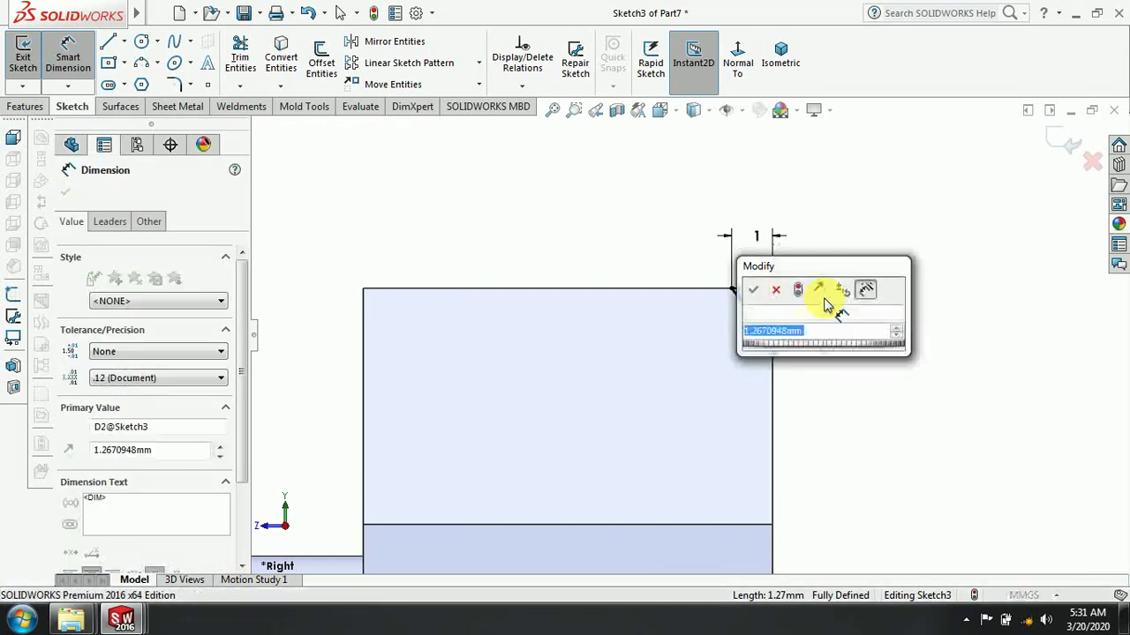
text(1)
key(Return)
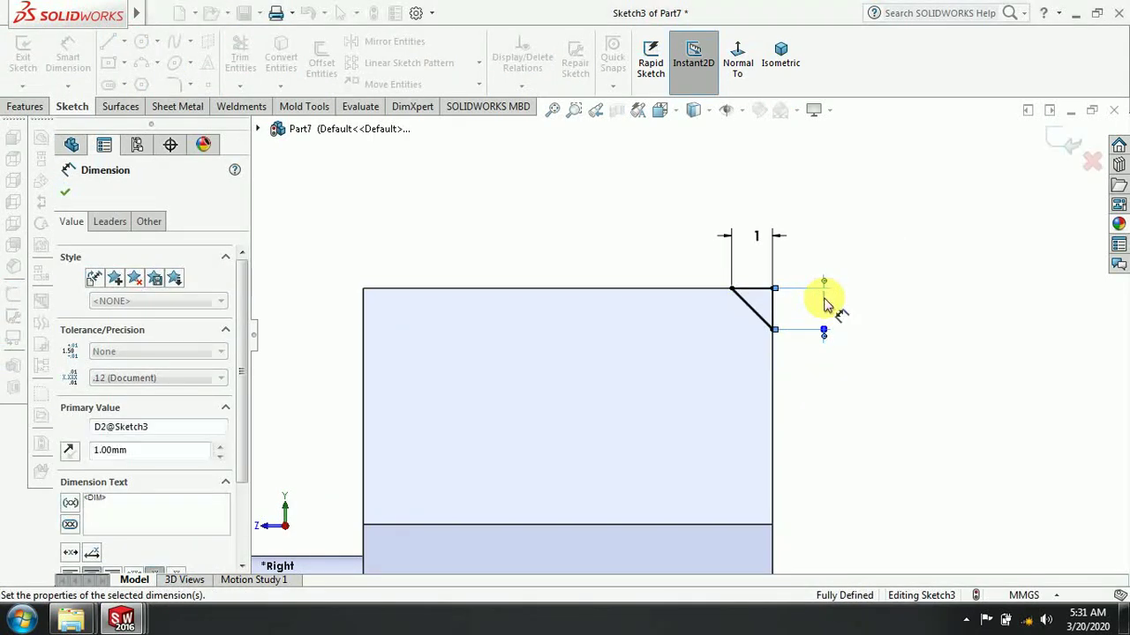
click(893, 393)
Step: Revolve-cut the triangle about the centerline to bevel the head's outer edge
key(z)
key(z)
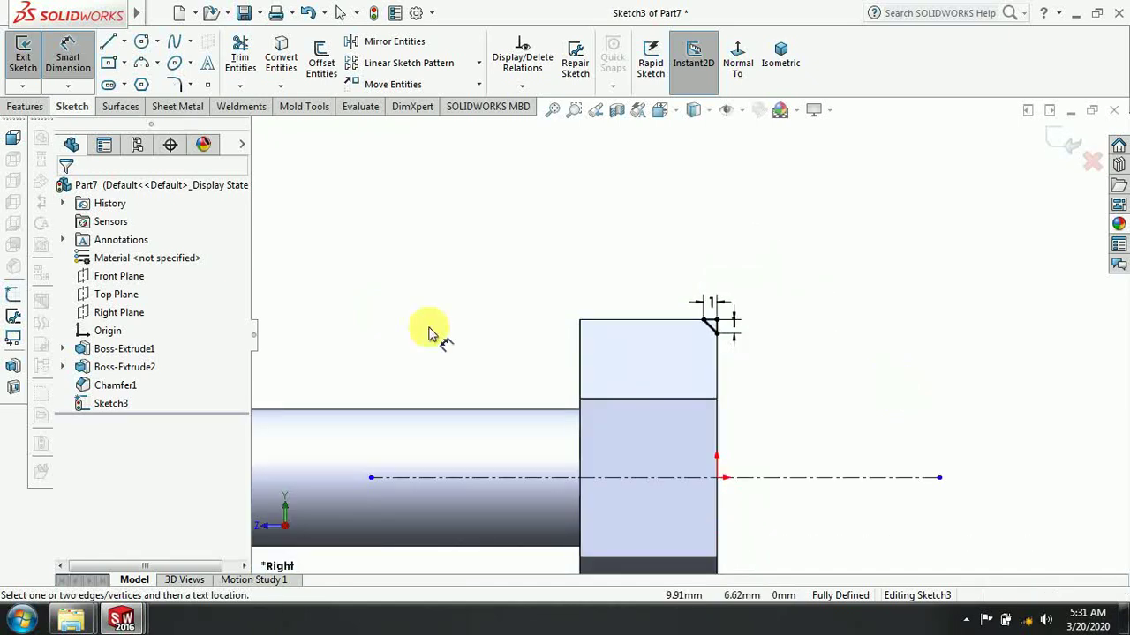
click(27, 110)
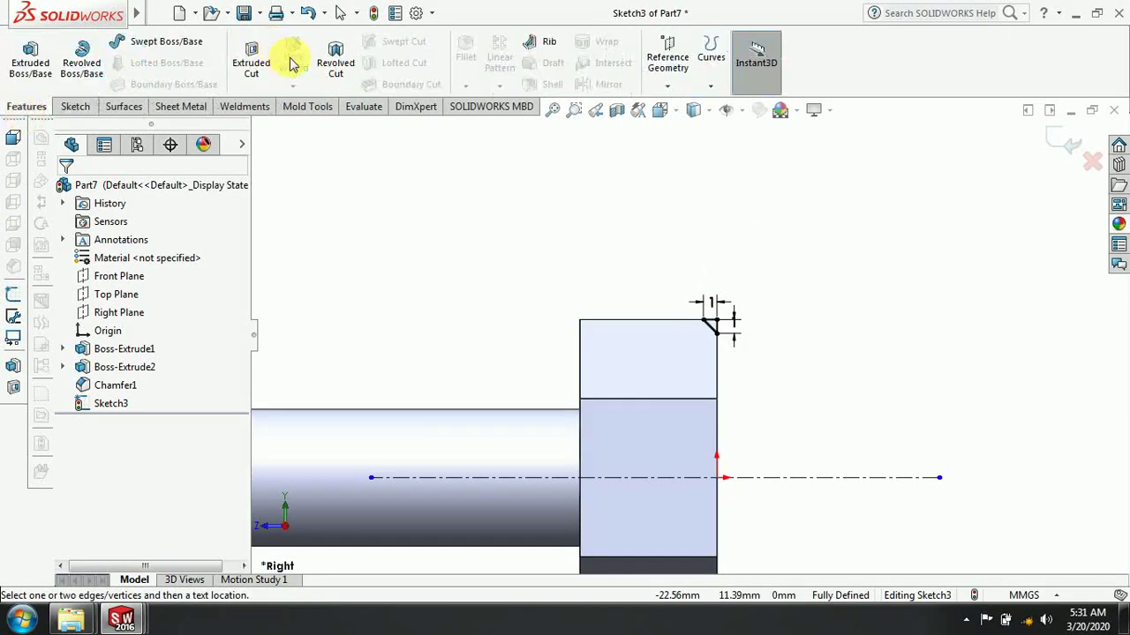
click(335, 55)
click(813, 479)
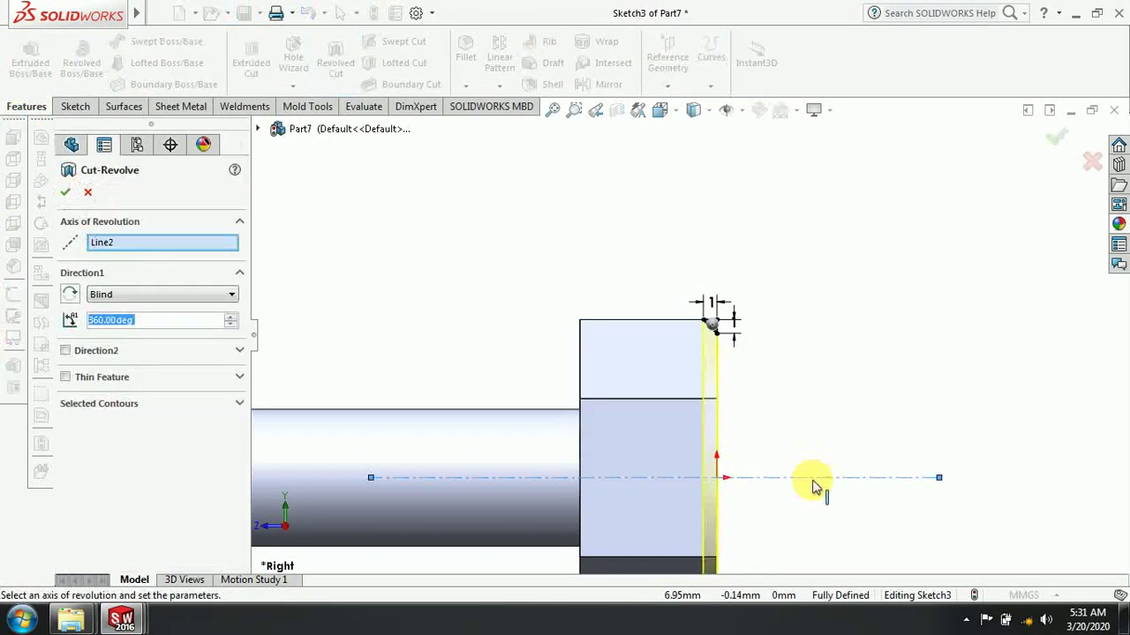
click(65, 191)
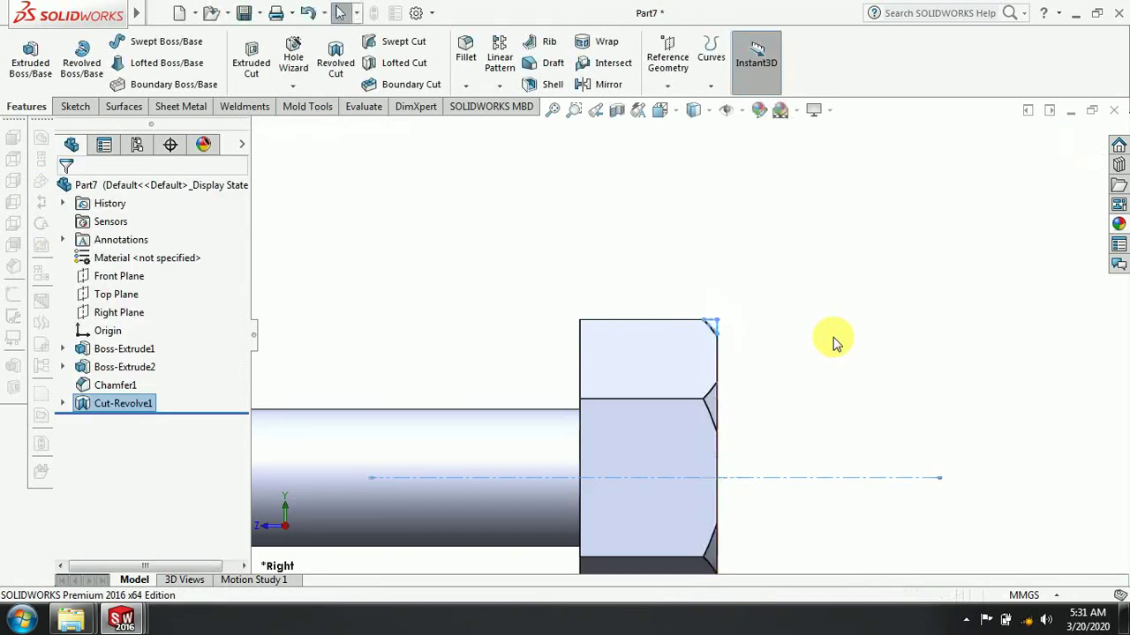
key(f)
mouse_move(823, 340)
middle_down()
mouse_move(789, 383)
mouse_move(625, 433)
mouse_move(442, 475)
mouse_move(456, 464)
mouse_move(428, 456)
middle_up()
click(292, 85)
Step: Add an M10x1.0 Metric Die thread, Blind 50 mm, along the bolt shank
click(290, 126)
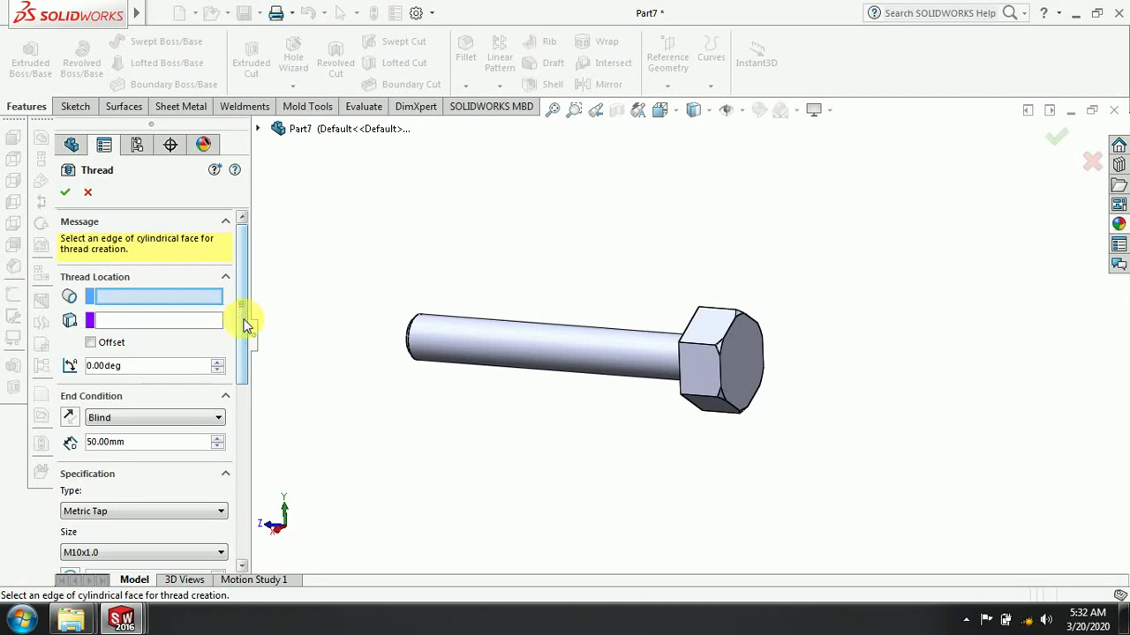
drag(245, 325, 250, 371)
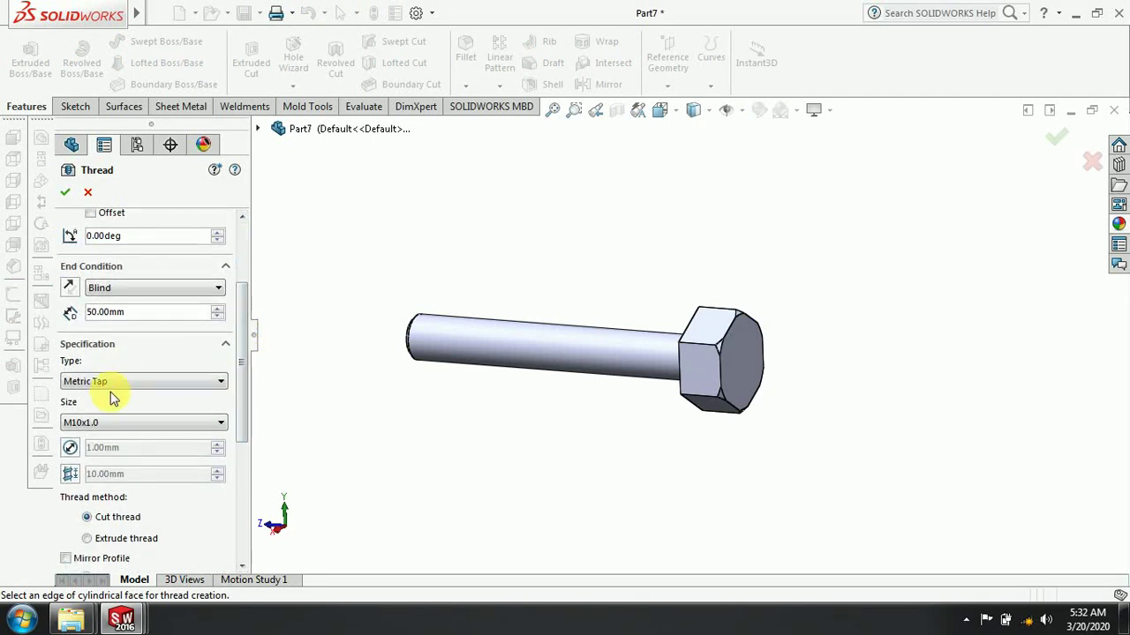
click(115, 382)
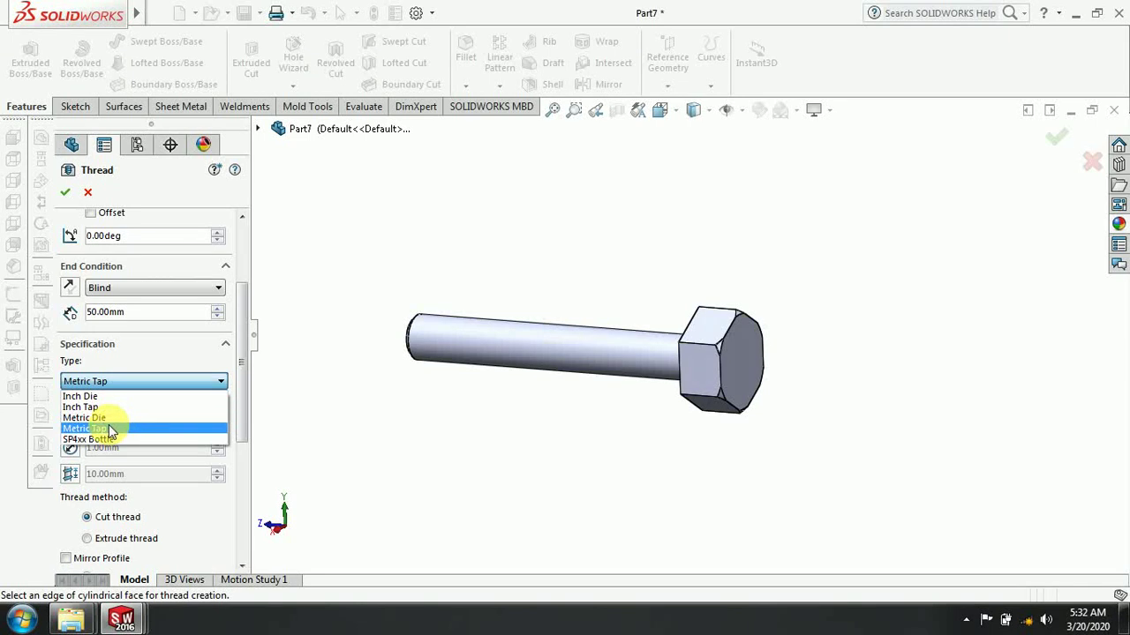
click(104, 417)
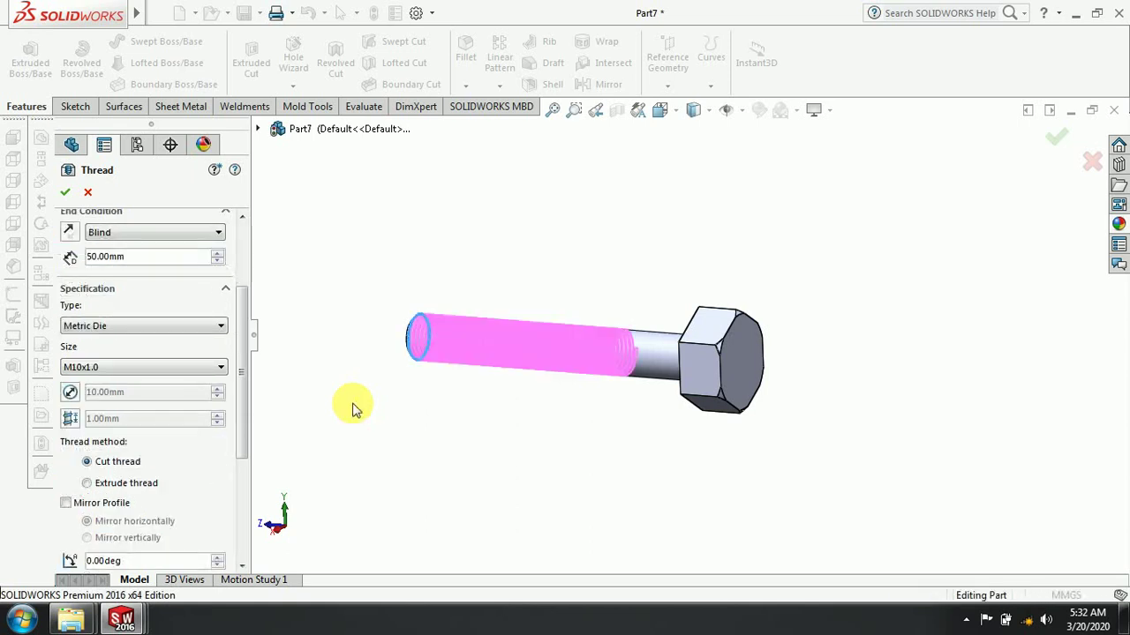
mouse_move(416, 462)
middle_down()
mouse_move(477, 406)
mouse_move(506, 431)
mouse_move(501, 507)
middle_up()
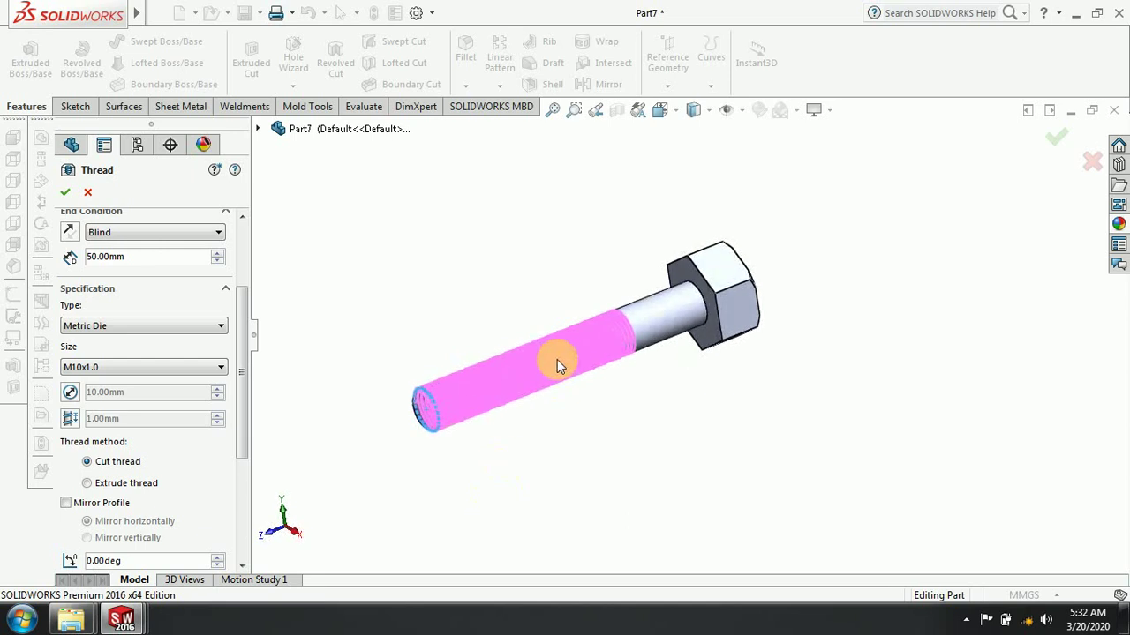
scroll(557, 359, down, 3)
scroll(246, 279, up, 2)
scroll(246, 279, up, 2)
scroll(249, 245, up, 2)
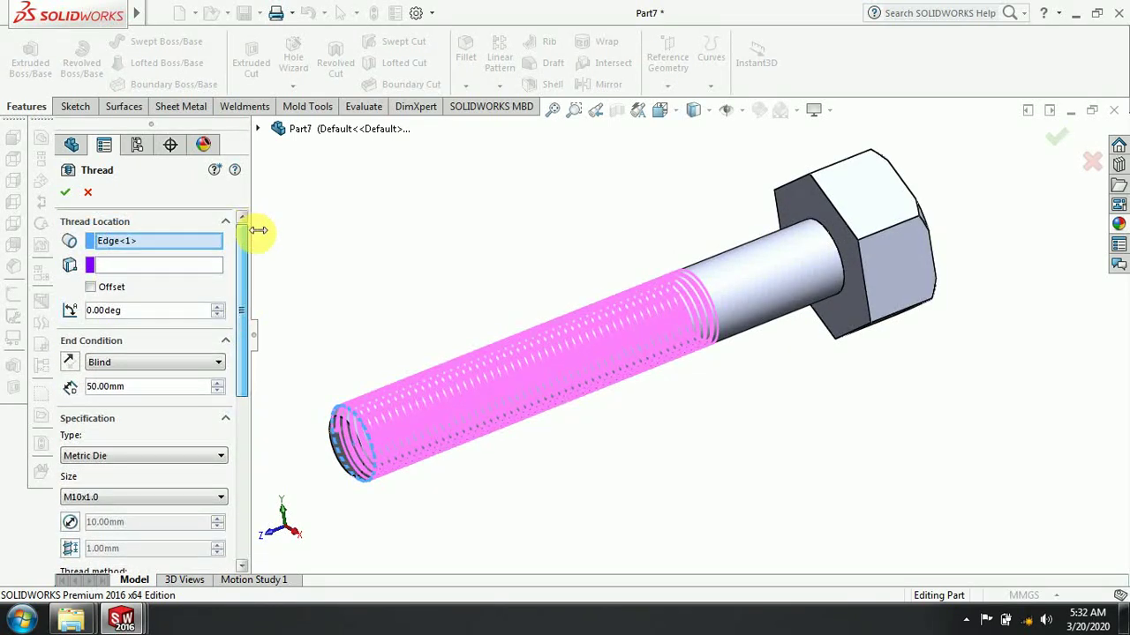
click(64, 192)
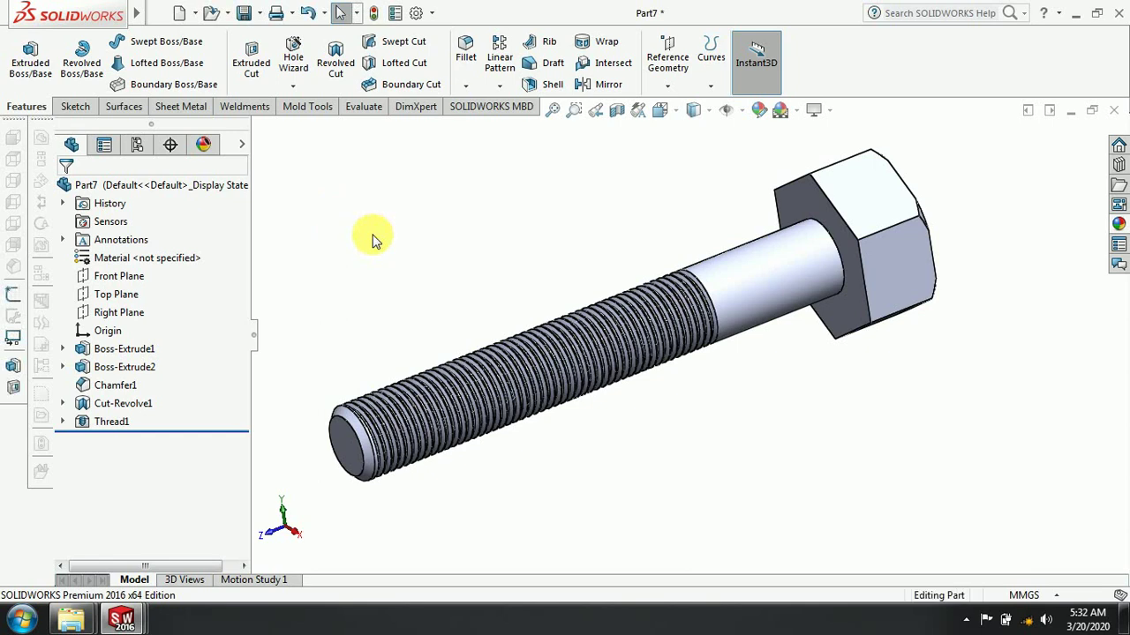
scroll(373, 239, up, 3)
middle_drag(749, 412, 784, 460)
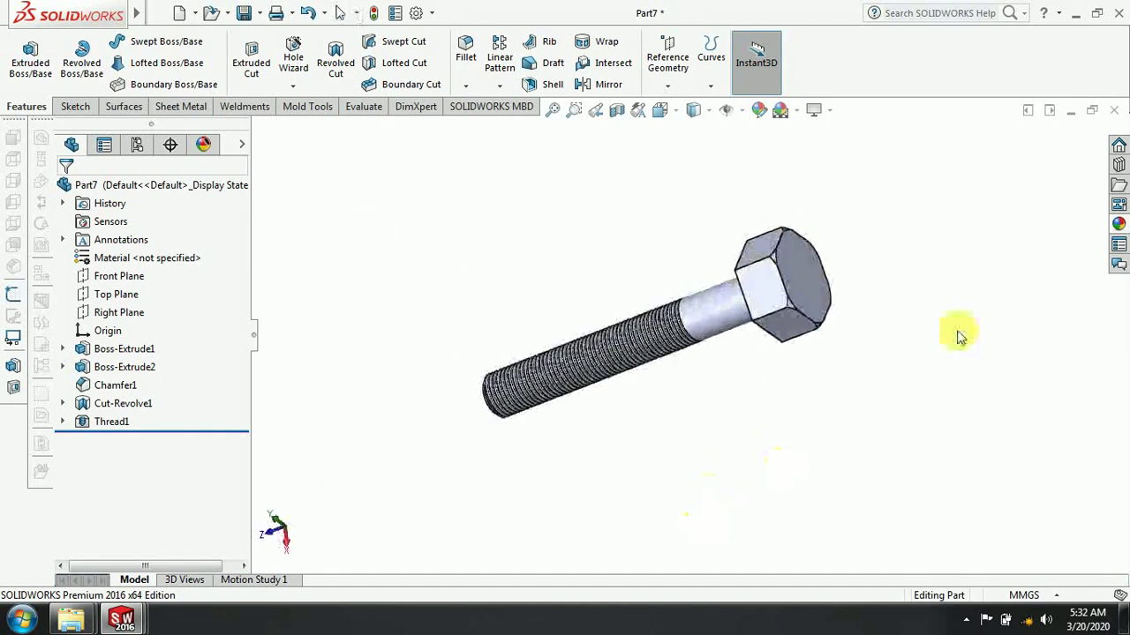
Step: Apply the chromium plate appearance from Metal > Chrome to the bolt
click(1116, 226)
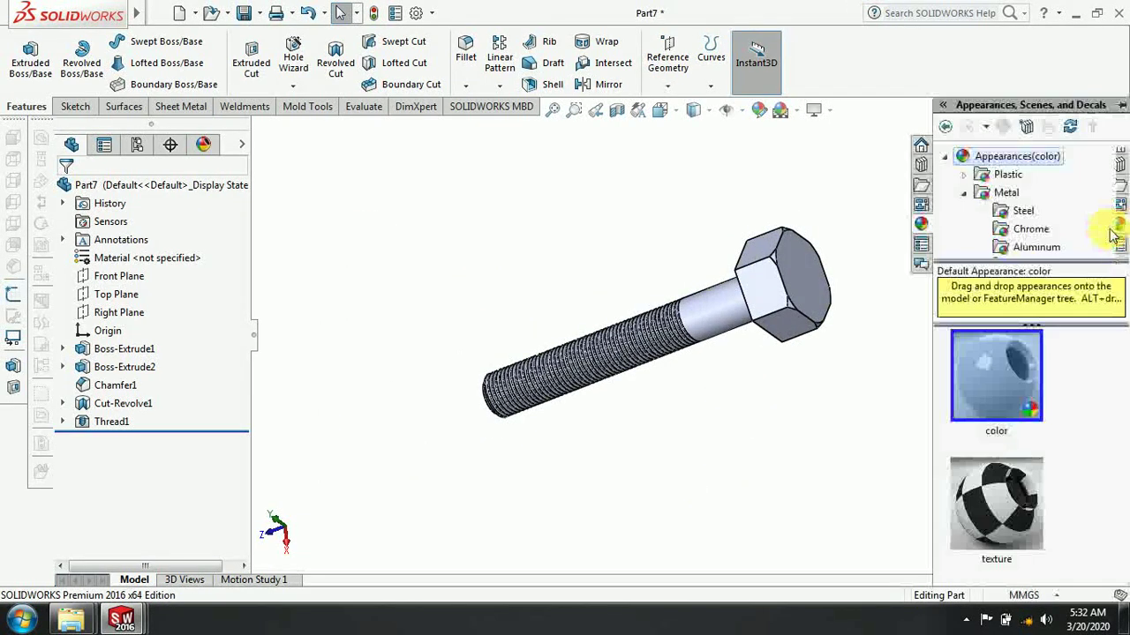
click(1022, 231)
drag(989, 383, 789, 295)
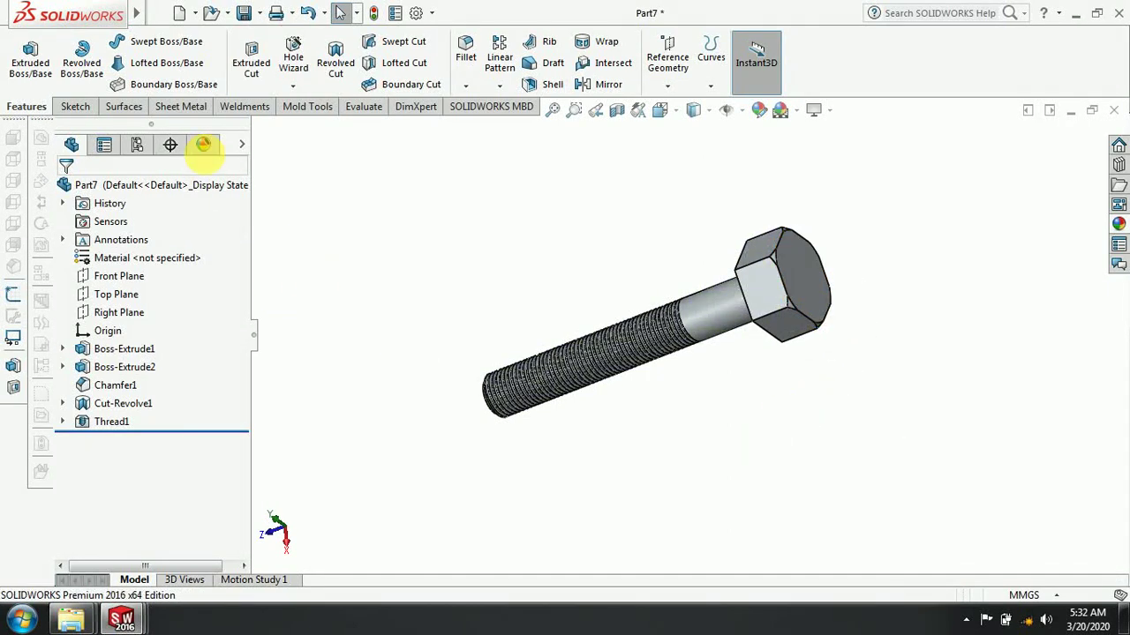
click(205, 154)
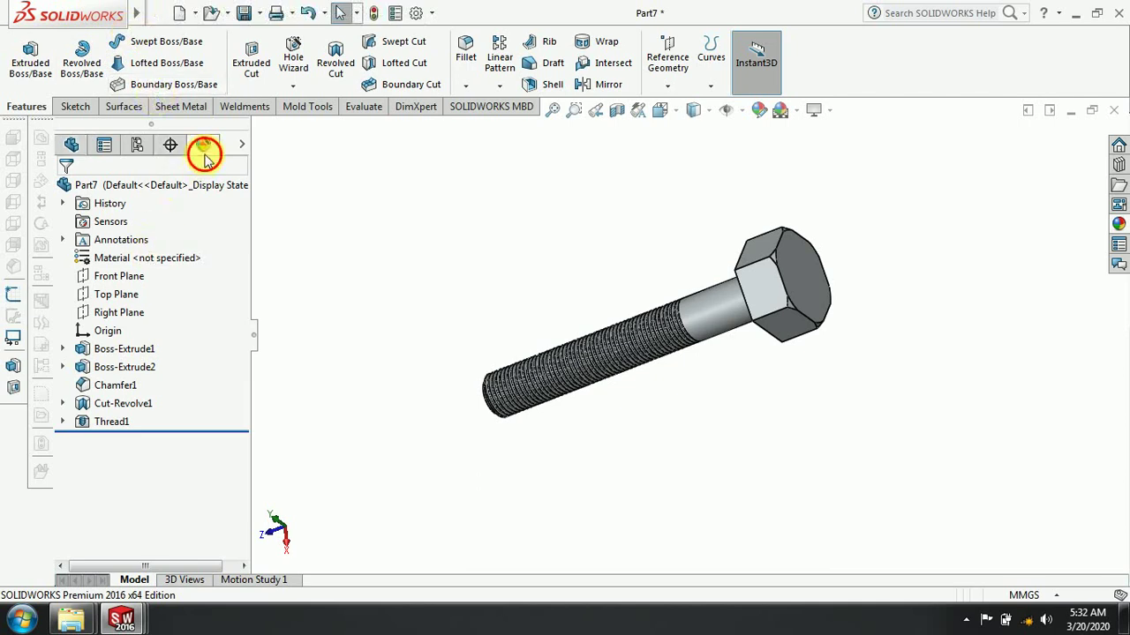
Step: Edit the chromium plate appearance to a dark grey colour
click(146, 236)
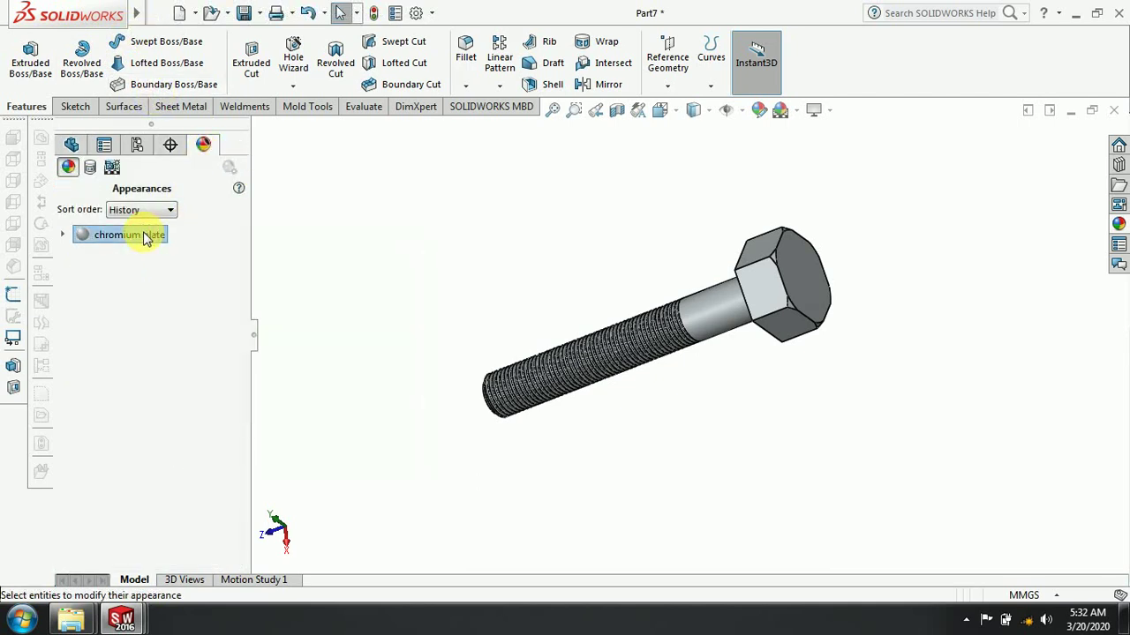
double_click(143, 239)
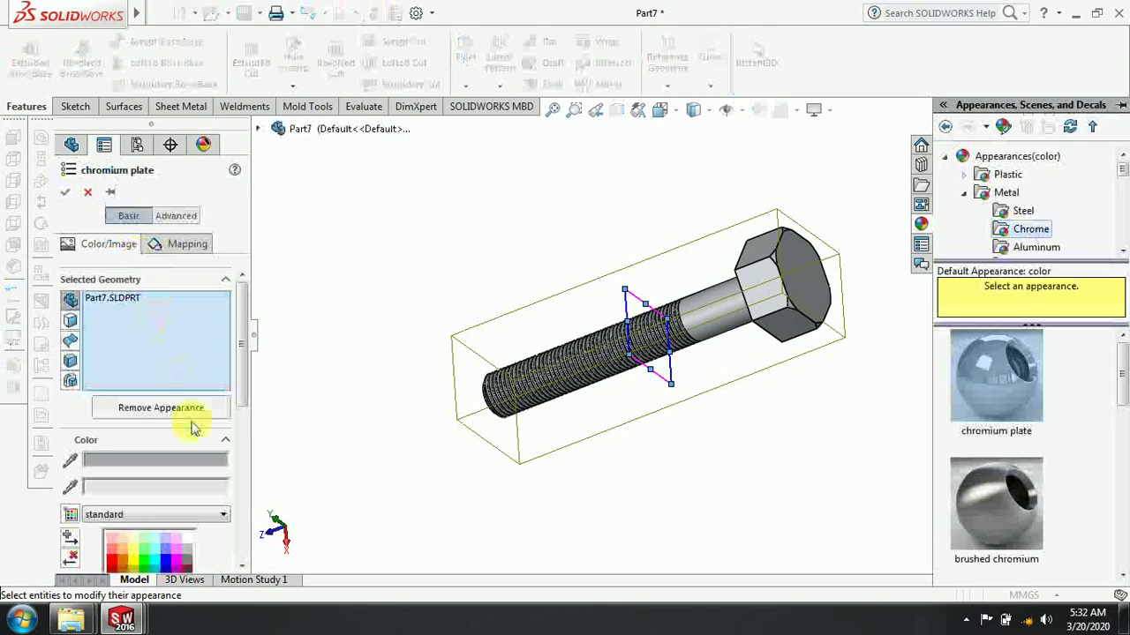
click(188, 563)
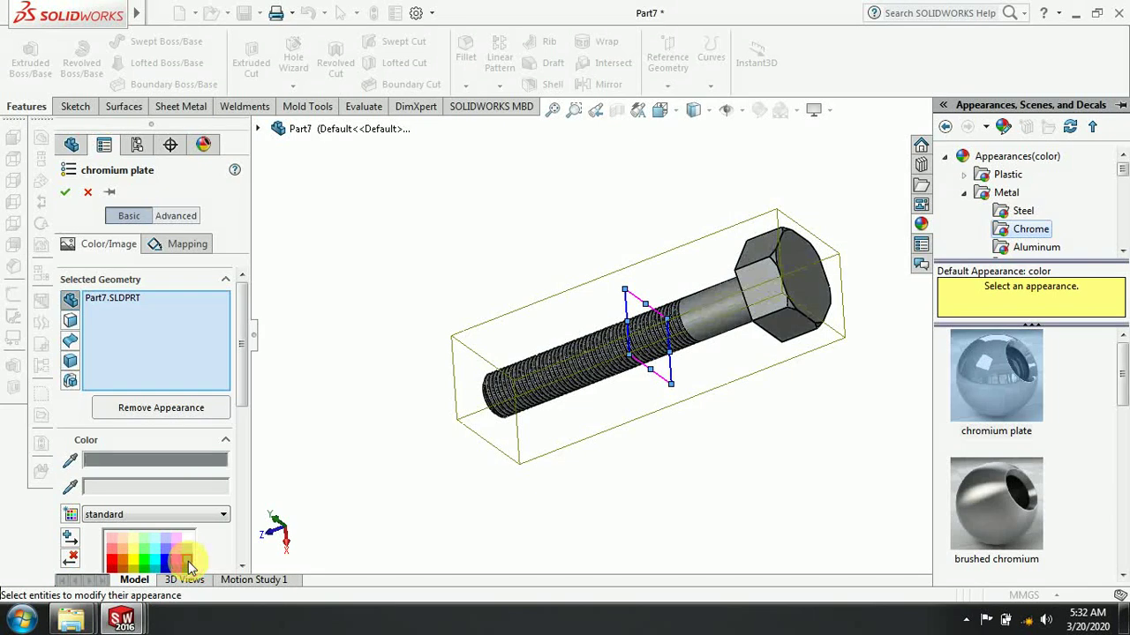
click(187, 565)
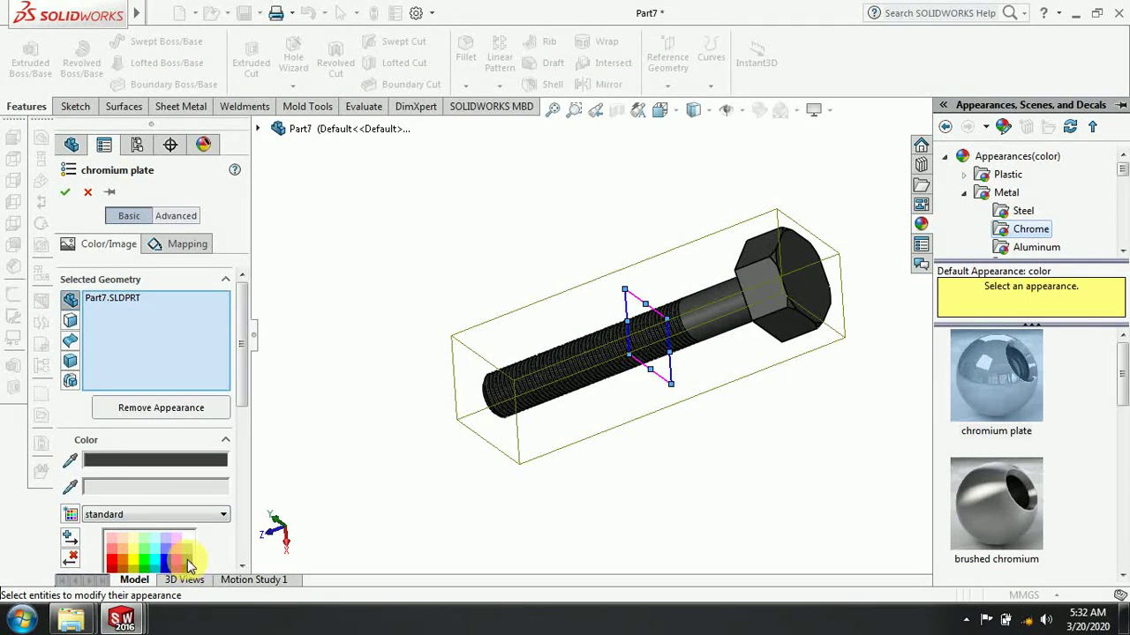
click(188, 563)
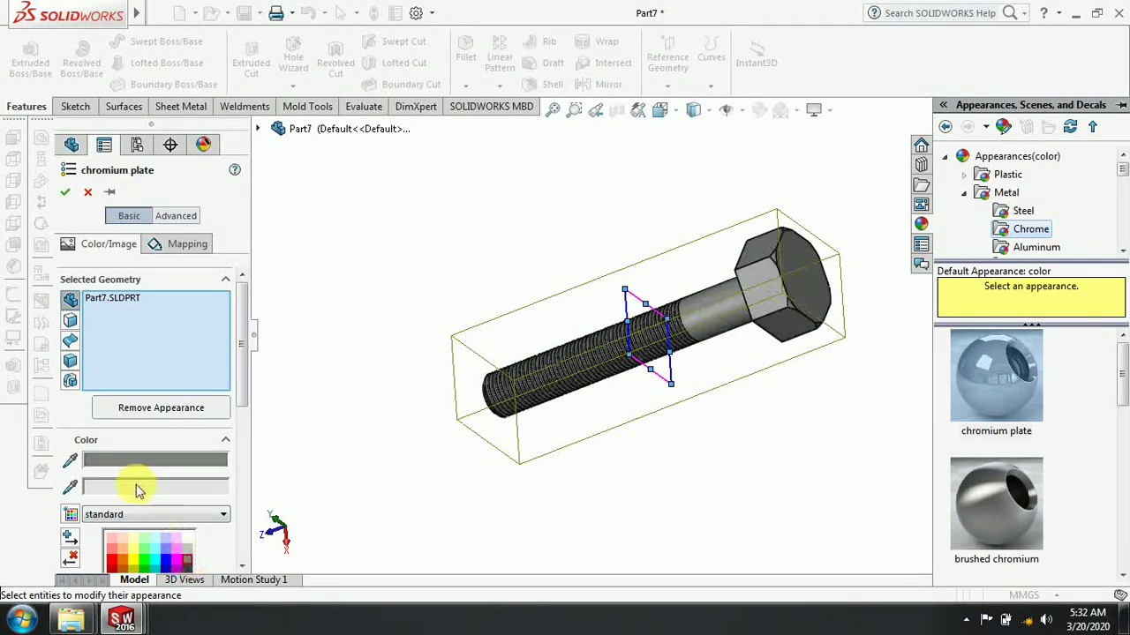
click(187, 563)
click(63, 194)
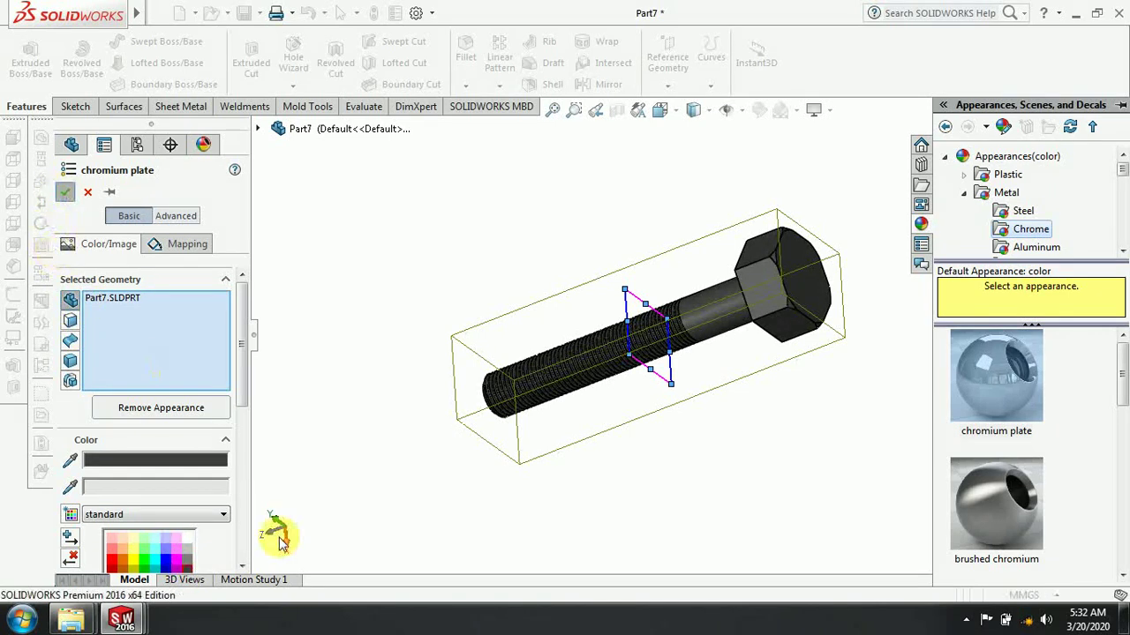
mouse_move(491, 343)
middle_down()
mouse_move(398, 340)
mouse_move(447, 373)
mouse_move(353, 345)
mouse_move(318, 300)
middle_up()
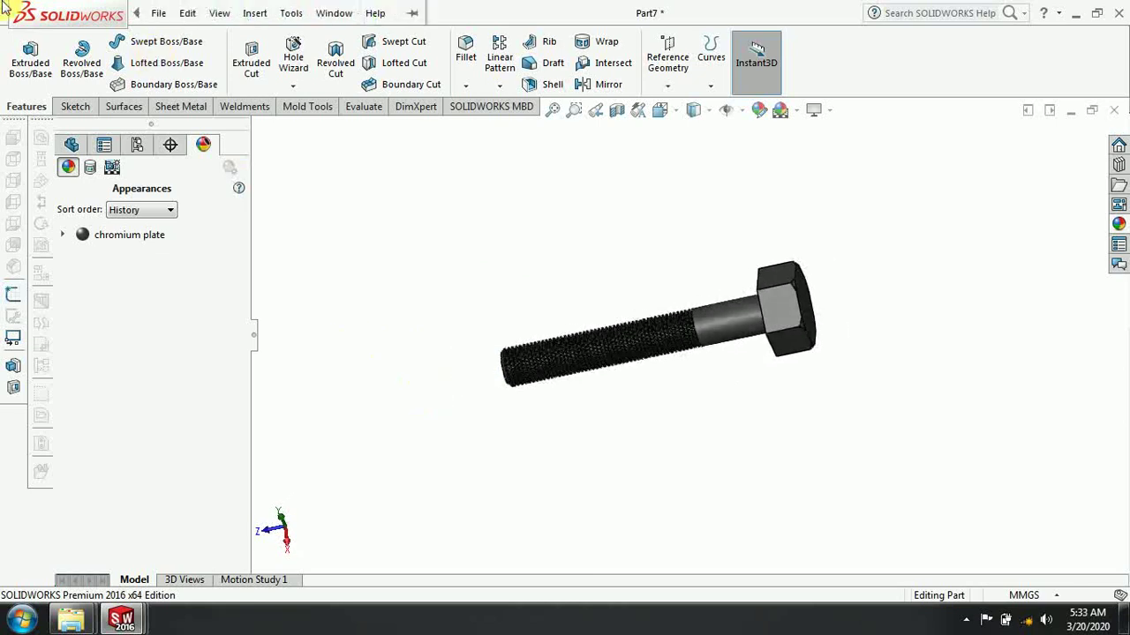
Step: Save the bolt as 'Part3 Bolt' in the agriculture equipment folder, rebuilding when prompted
click(158, 13)
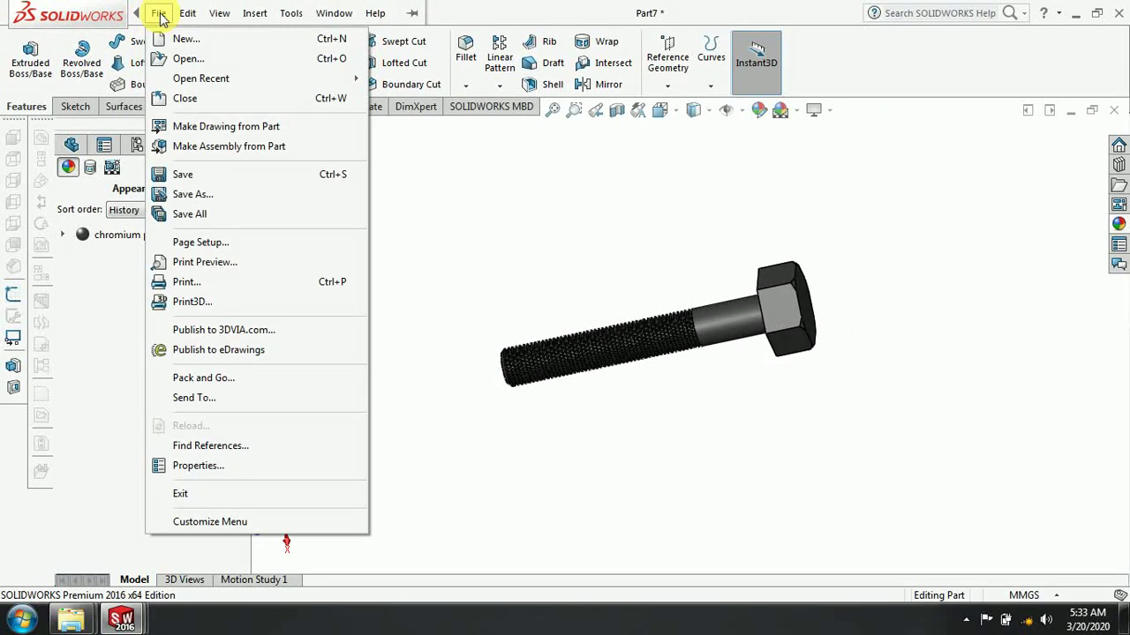
click(188, 195)
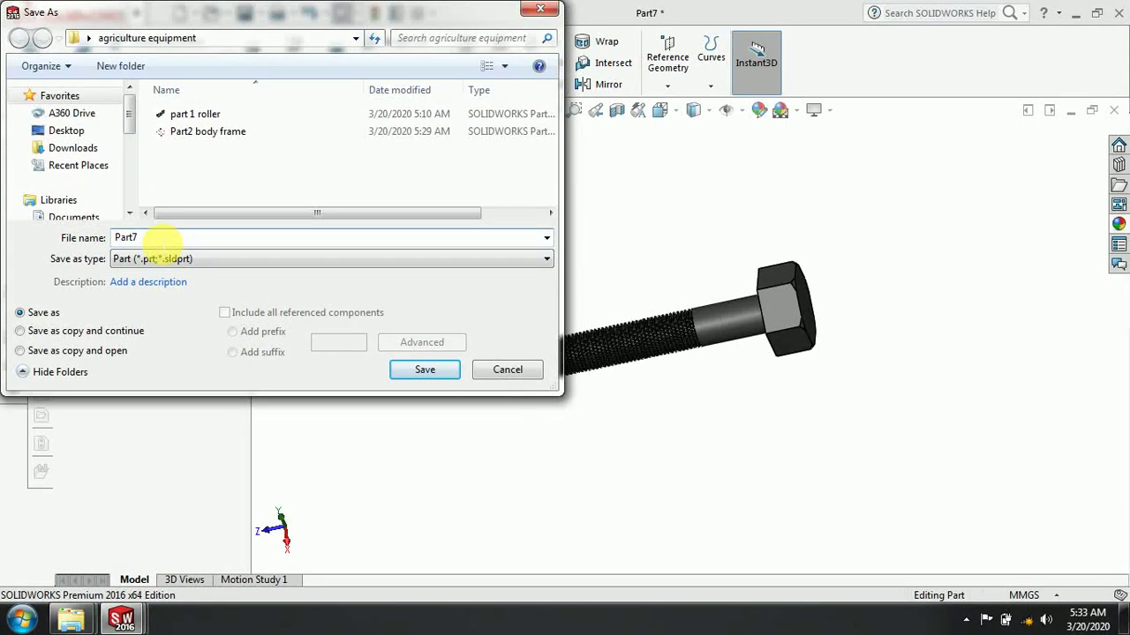
key(BackSpace)
text(3 Bolt)
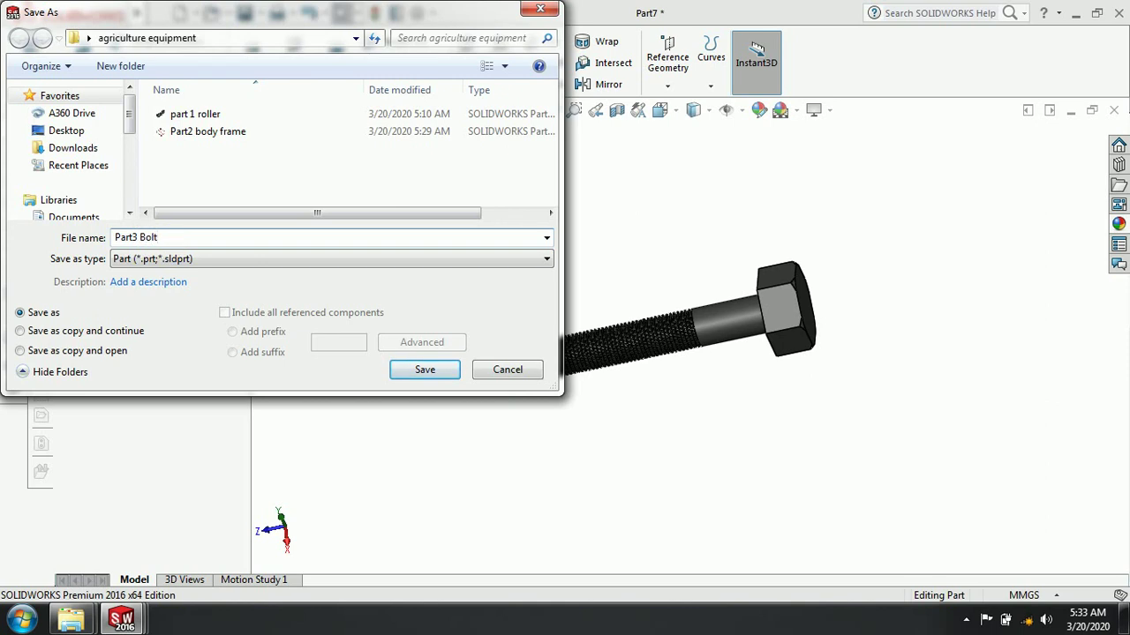
click(447, 375)
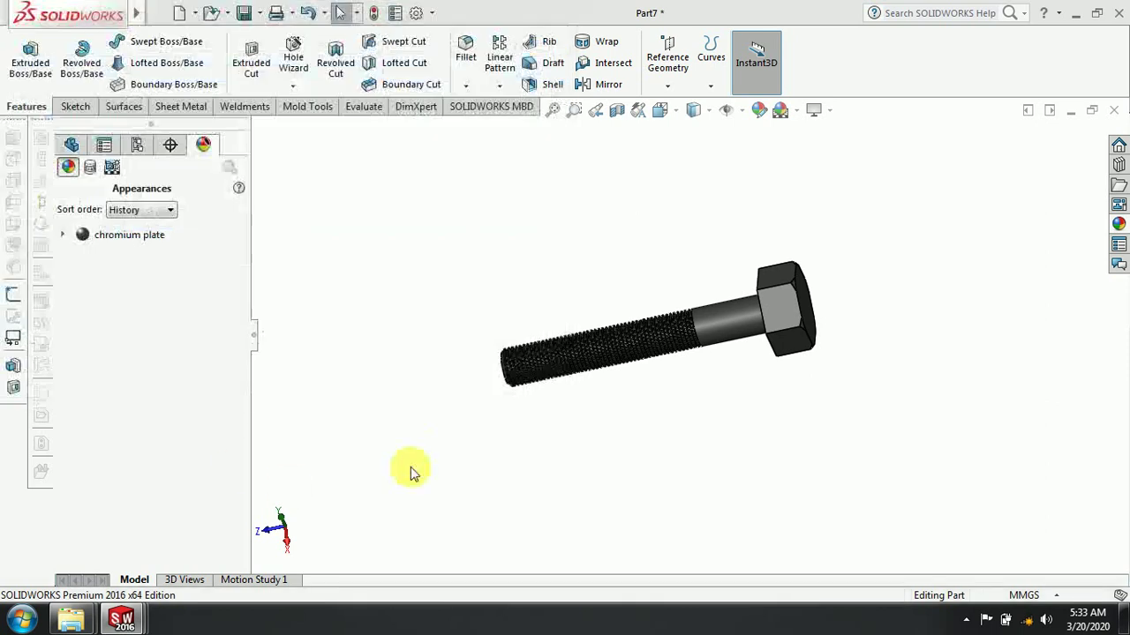
click(503, 252)
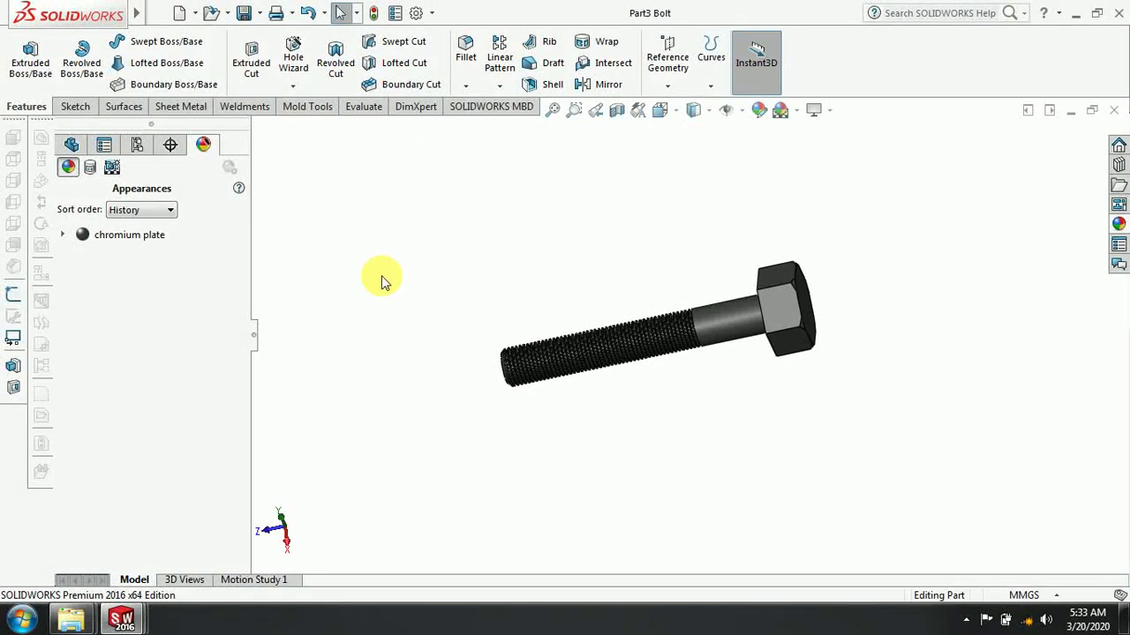
click(159, 15)
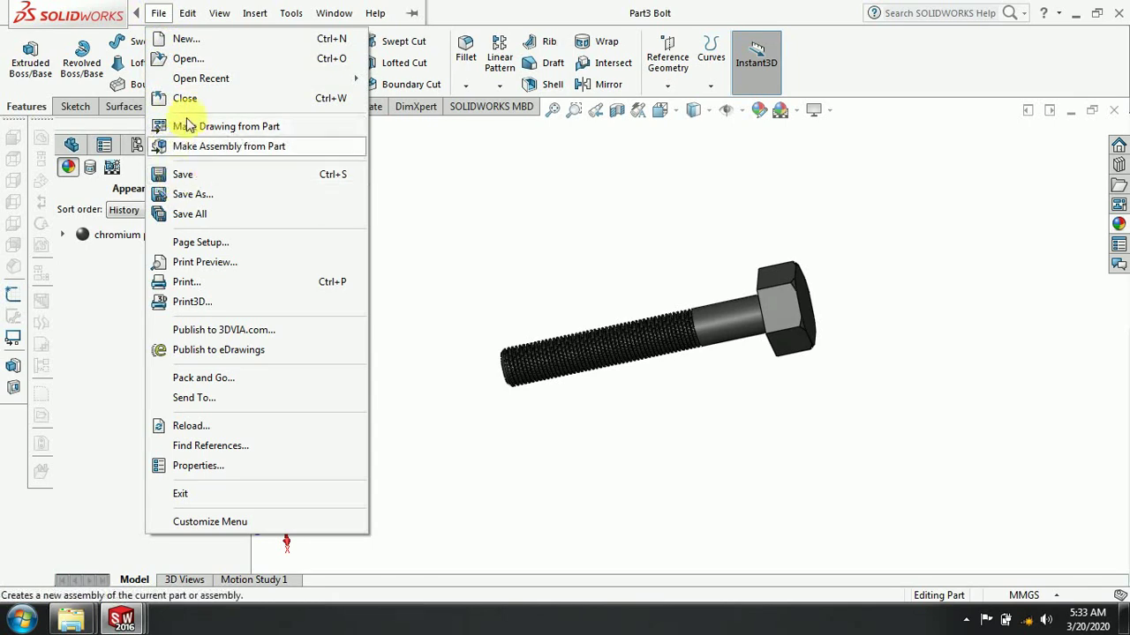
click(195, 39)
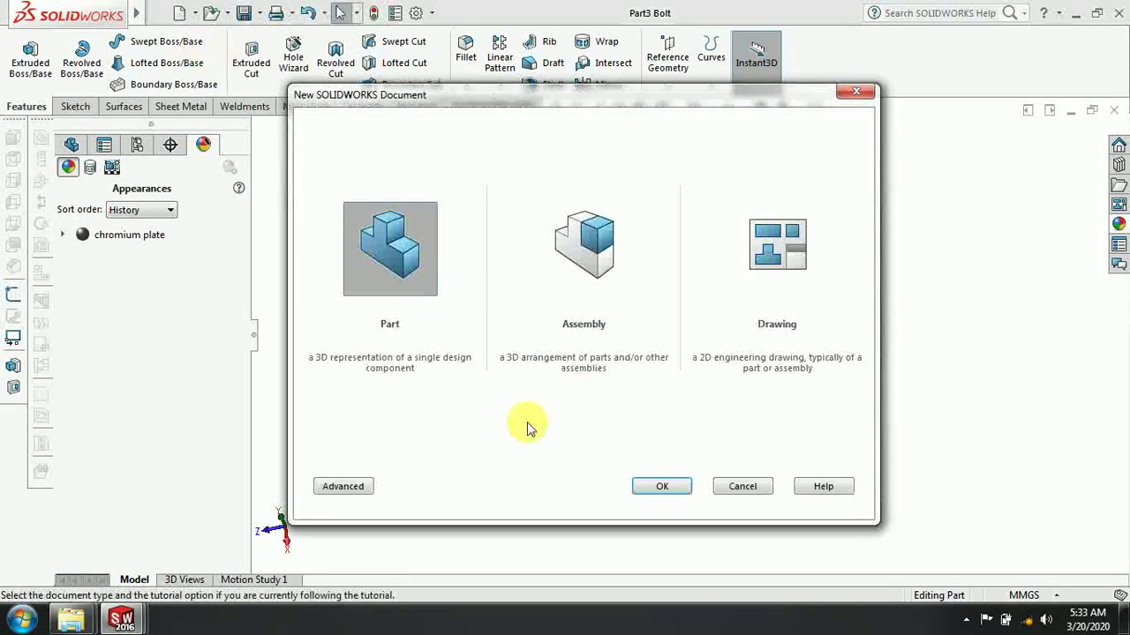
Step: Create a new part with a plain white background and start Sketch1 on the Front Plane
click(671, 493)
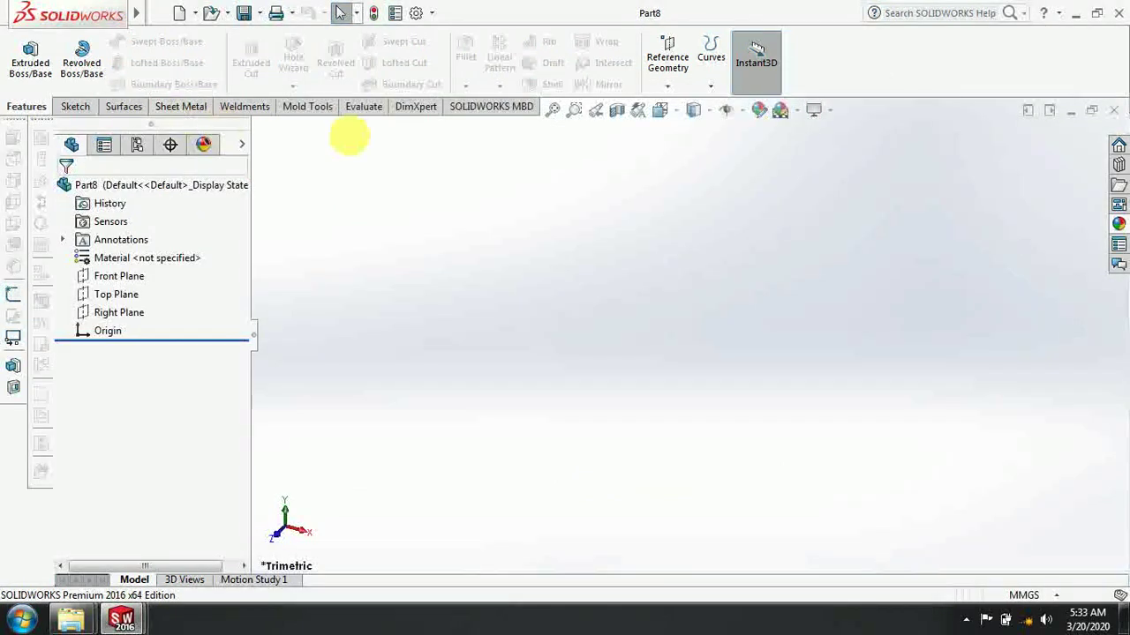
click(798, 112)
click(790, 151)
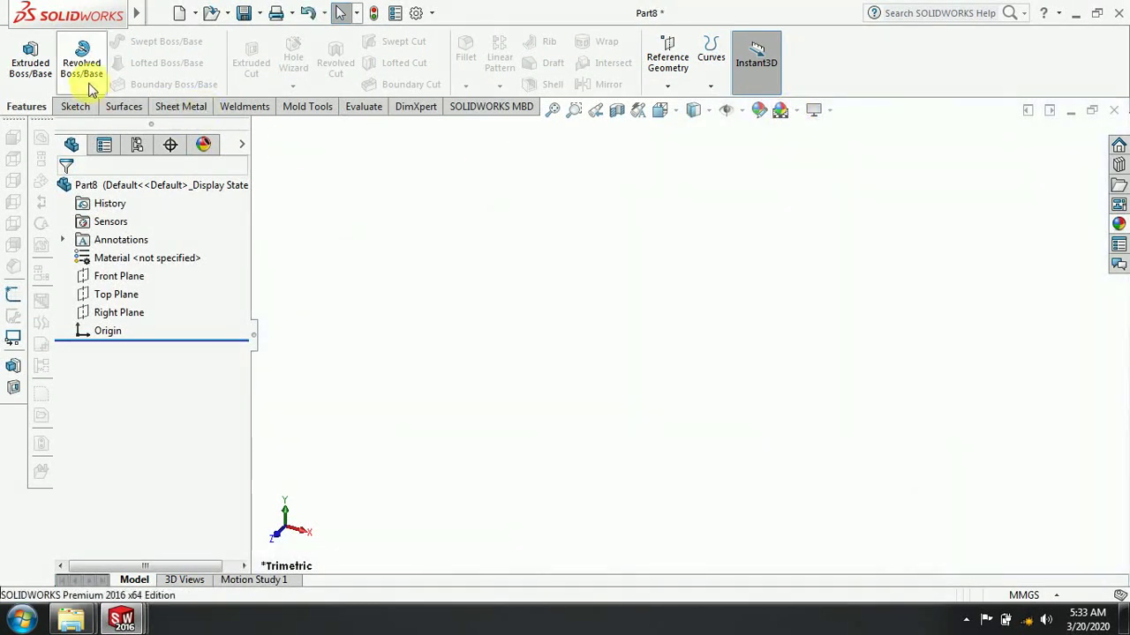
click(77, 106)
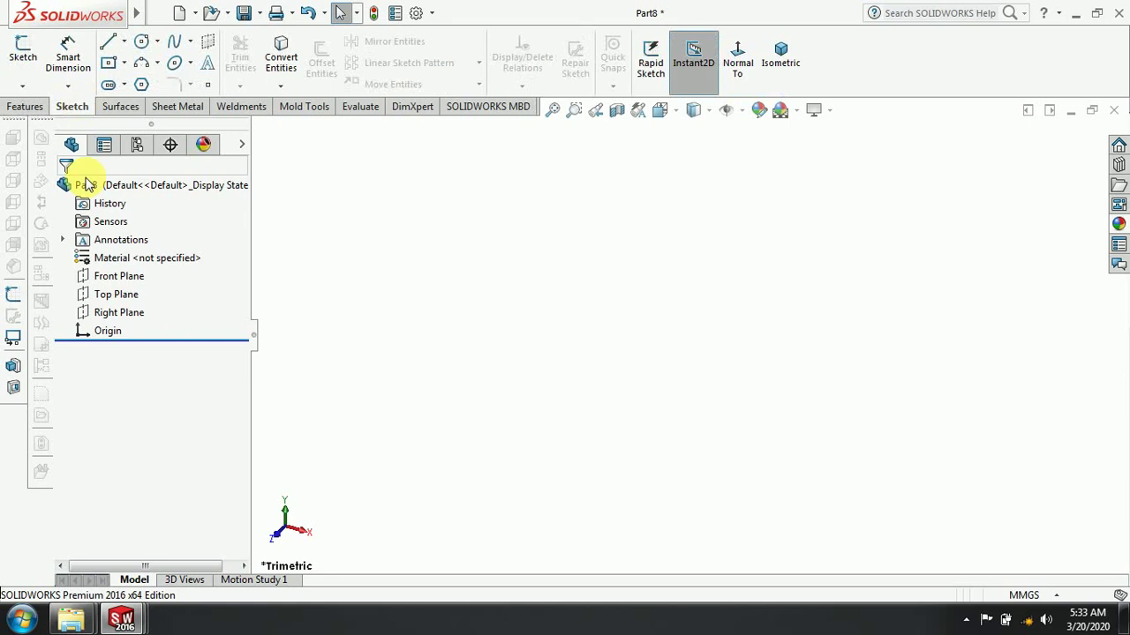
click(123, 277)
click(151, 255)
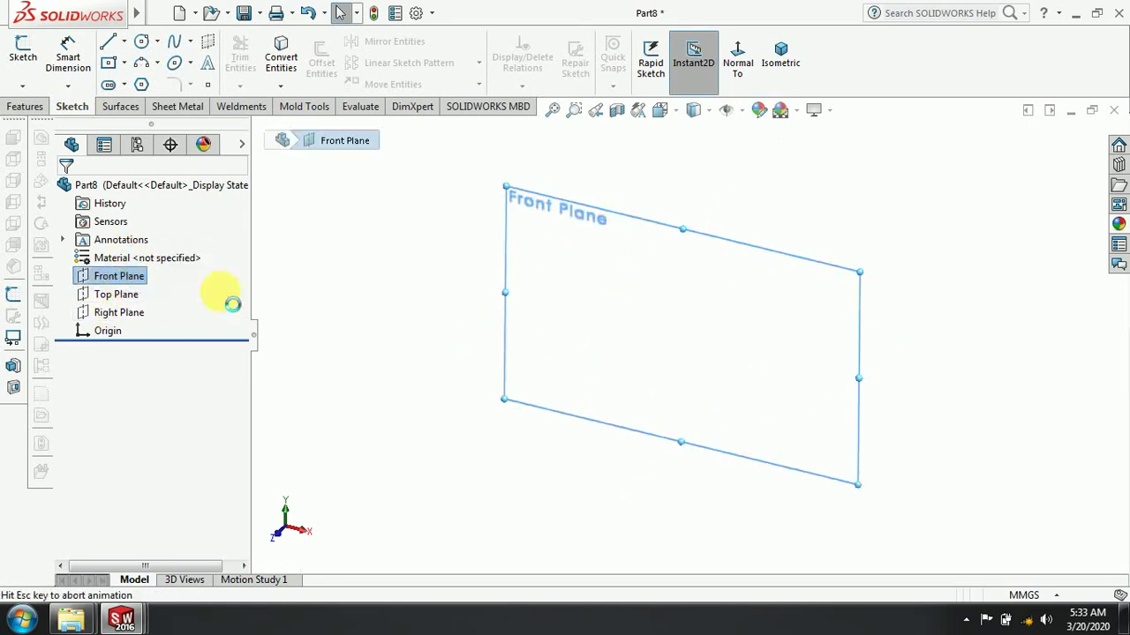
click(418, 254)
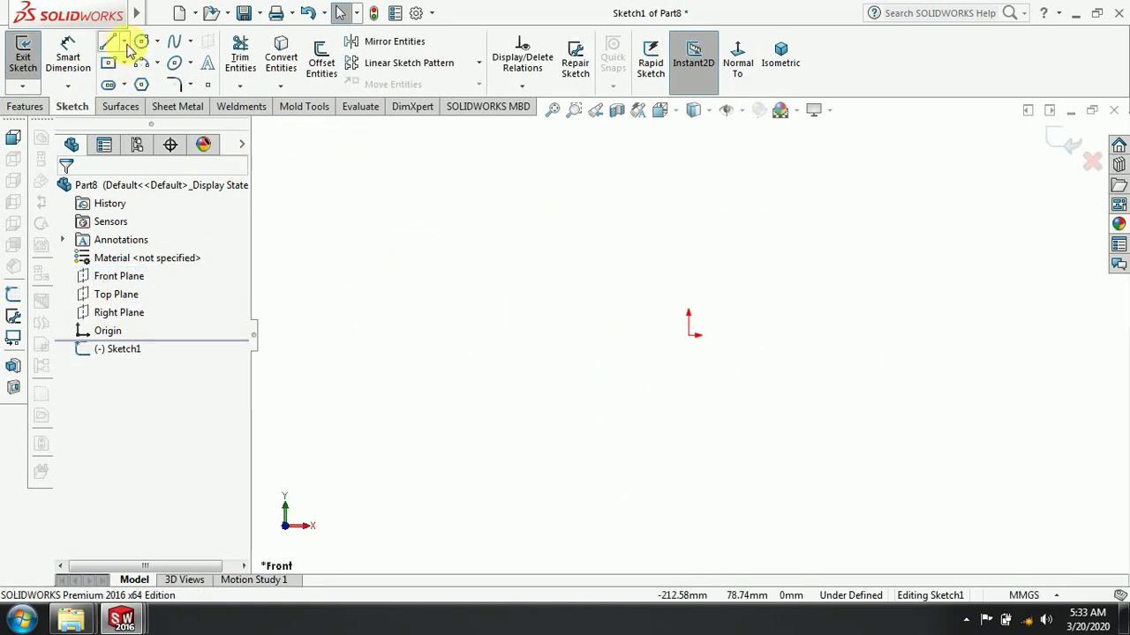
Step: Draw an origin-centred hexagon and dimension it 20 across the flats
click(143, 84)
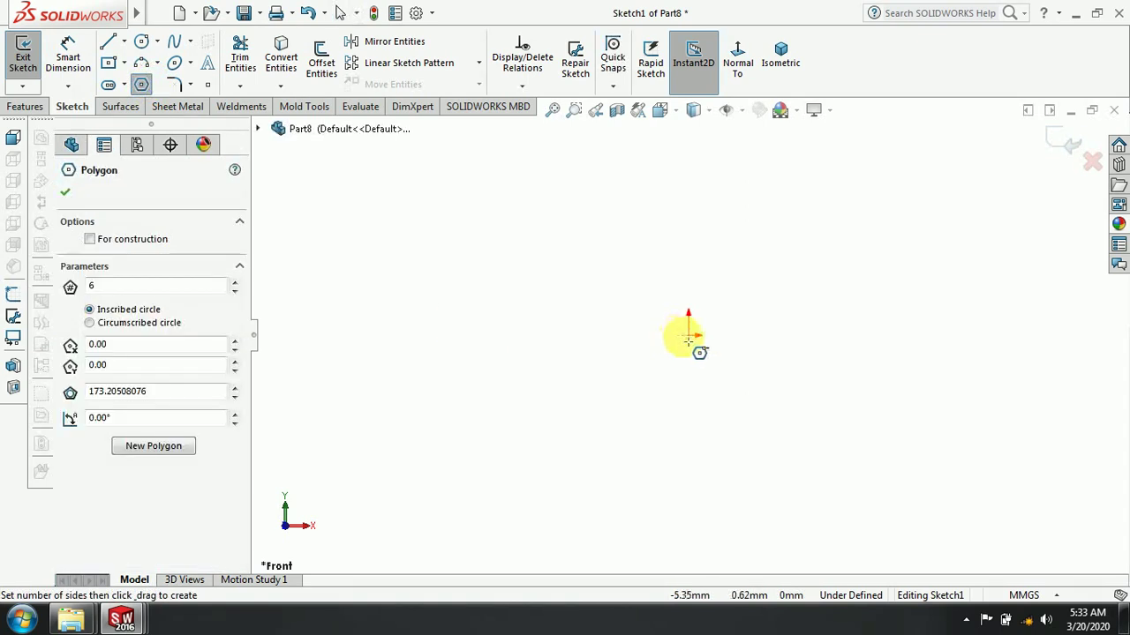
drag(689, 338, 688, 256)
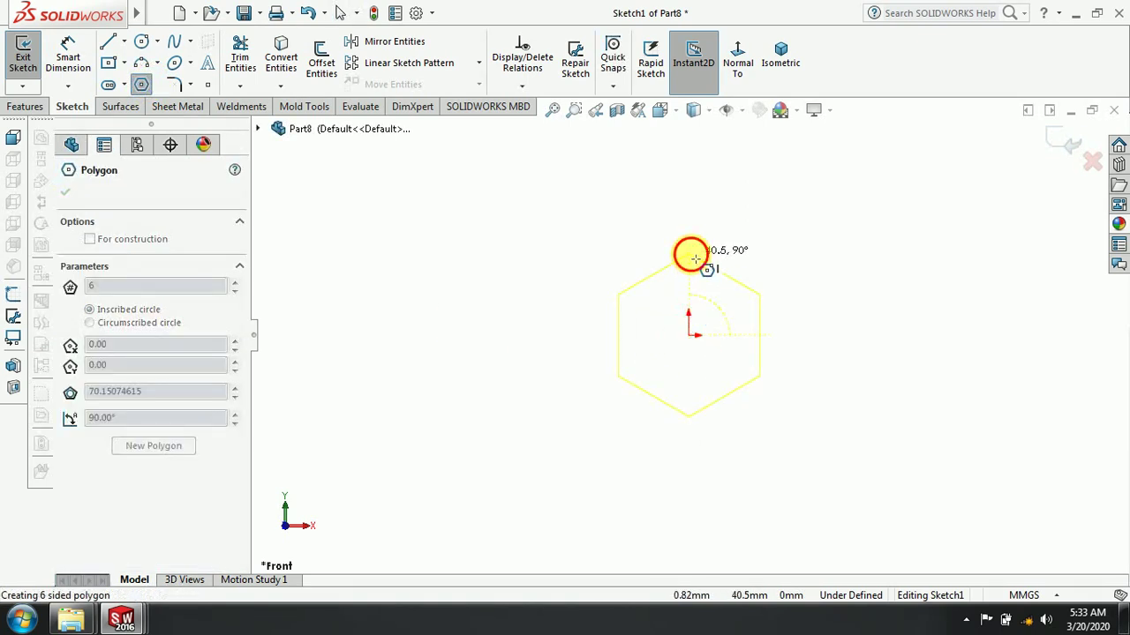
key(Escape)
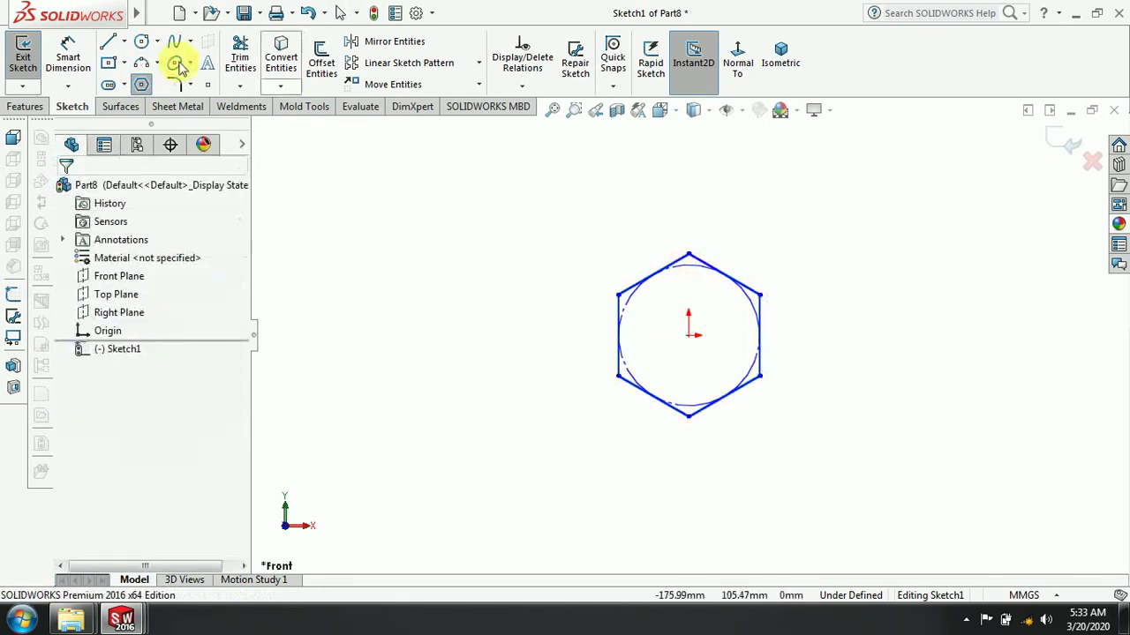
click(82, 64)
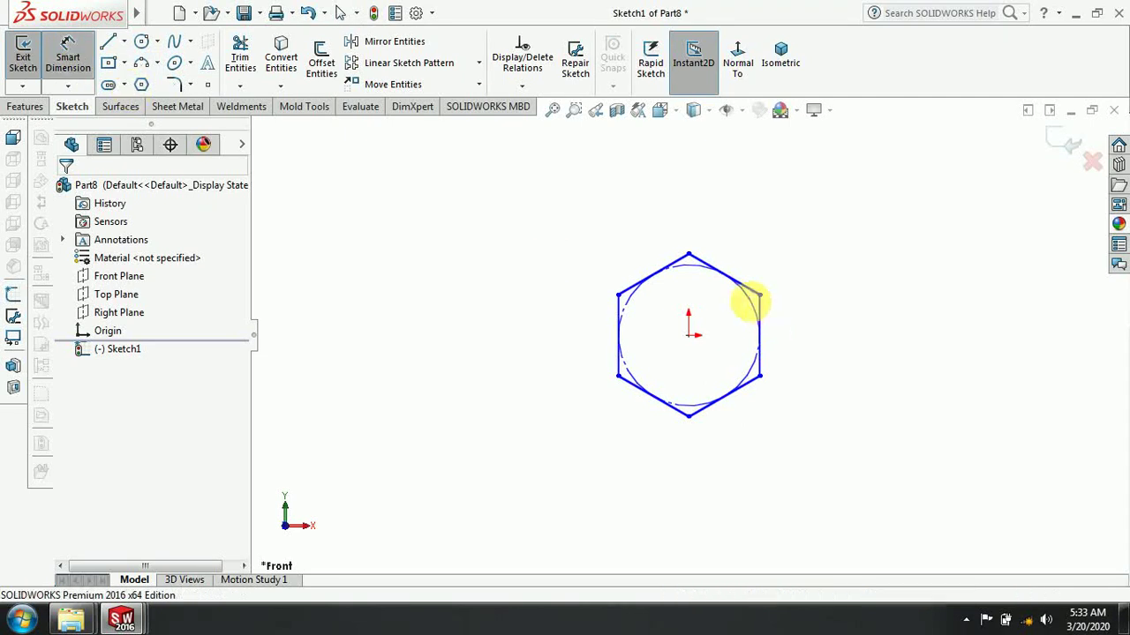
click(758, 310)
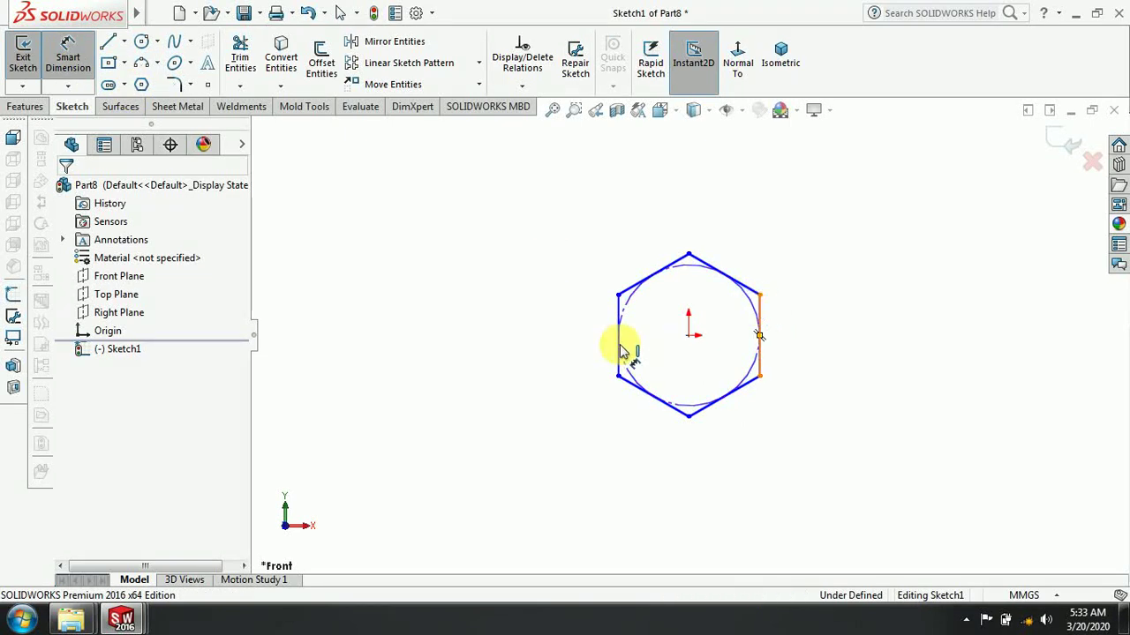
click(617, 323)
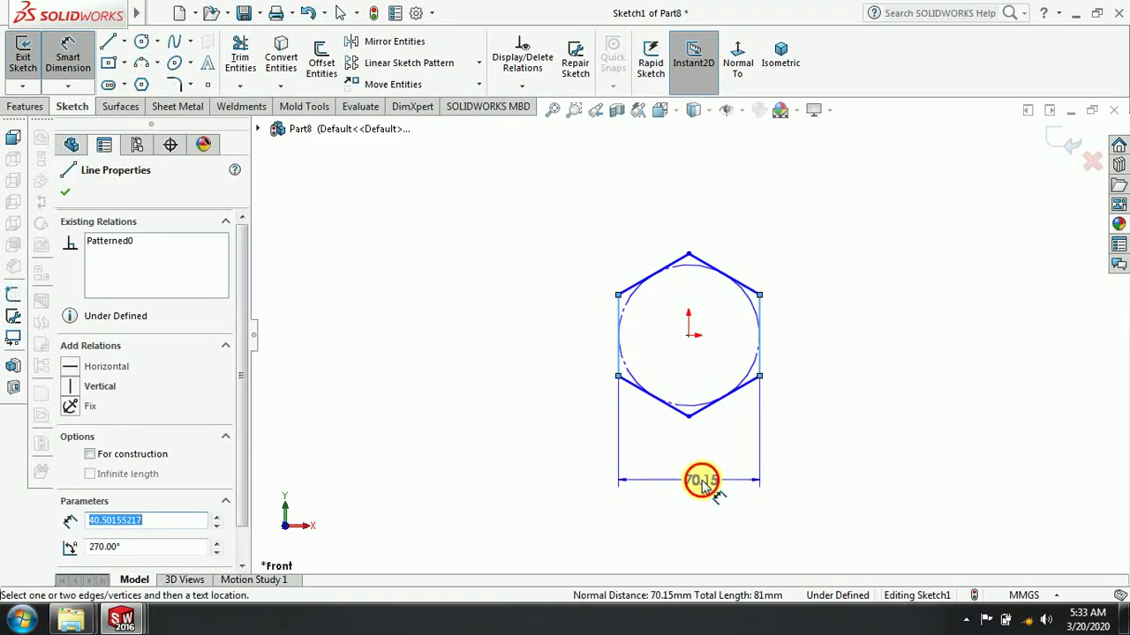
click(703, 492)
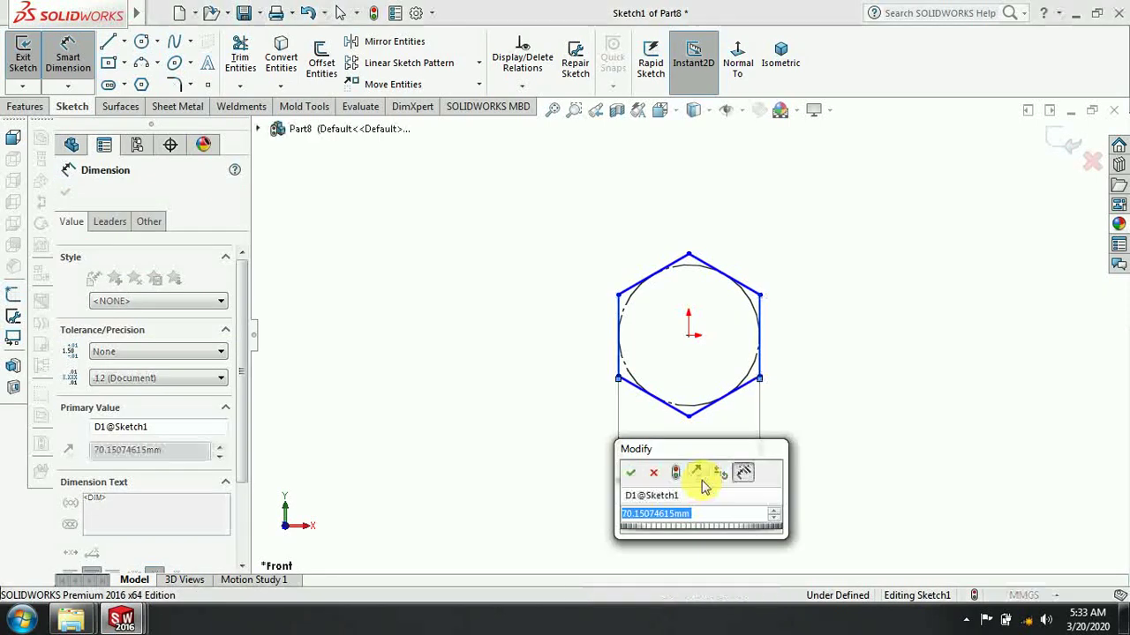
text(20)
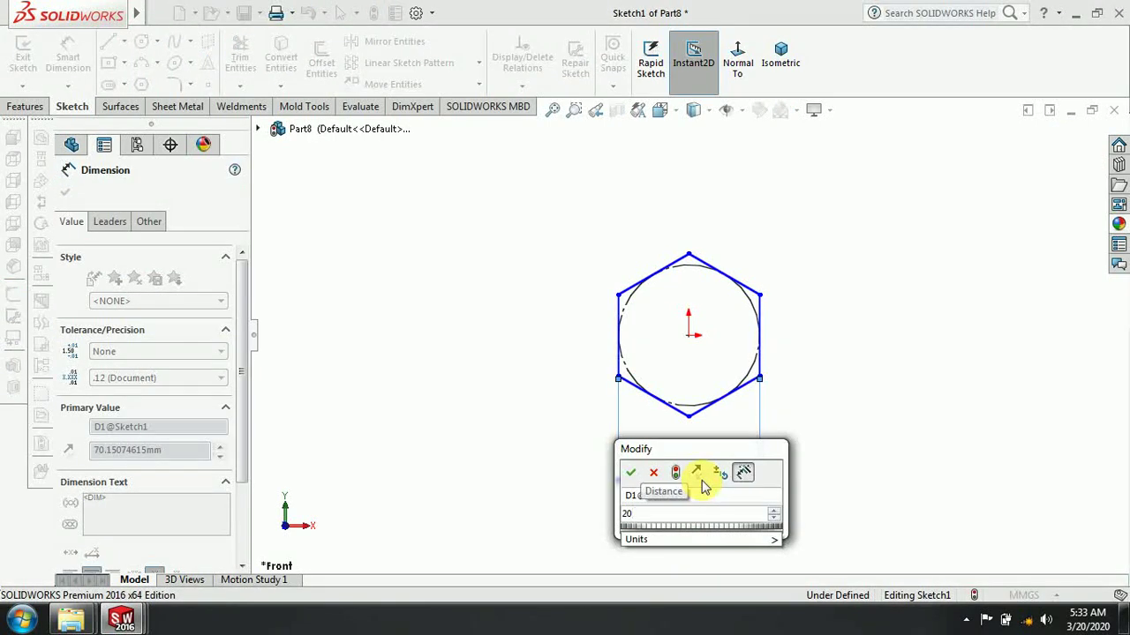
key(Return)
click(812, 437)
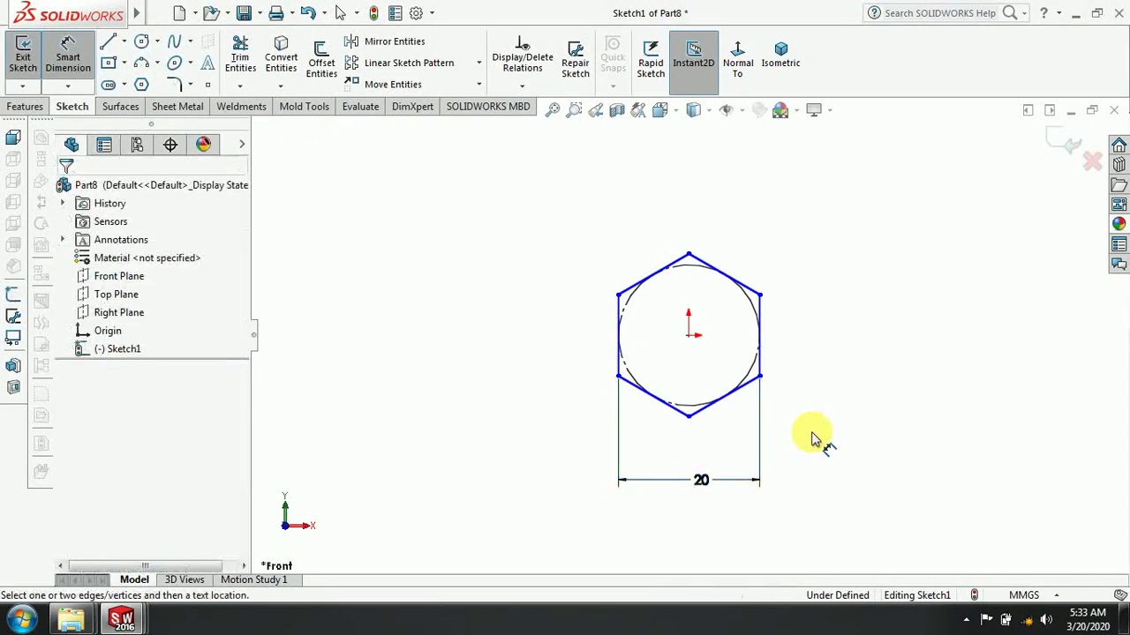
Step: Extrude the hexagon 10 mm, then undo back to the sketch
click(22, 107)
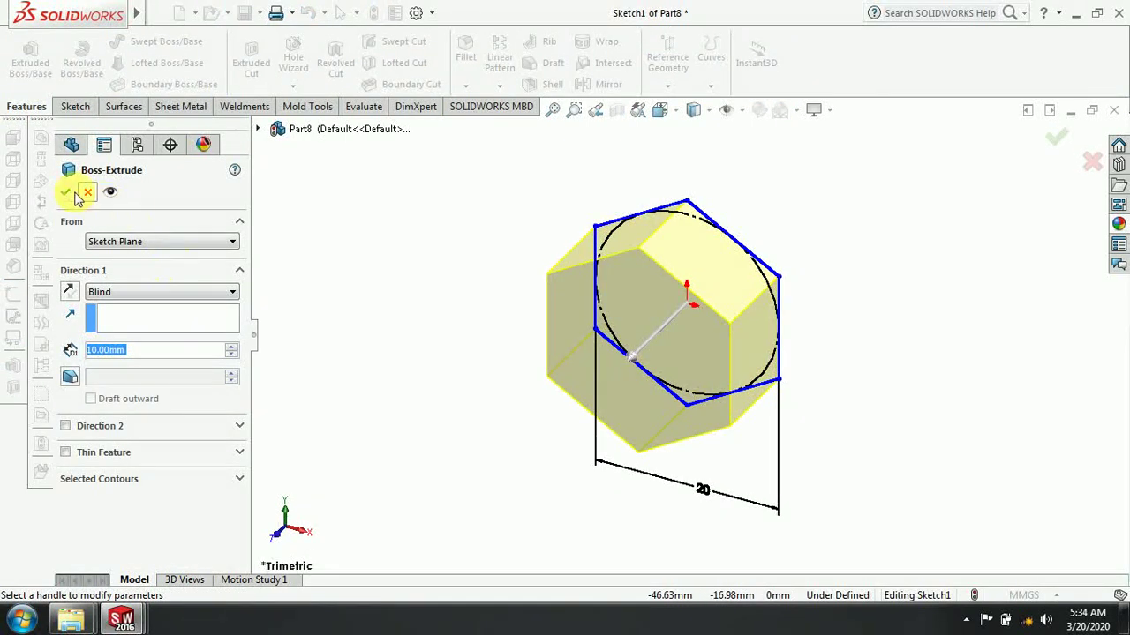
click(69, 193)
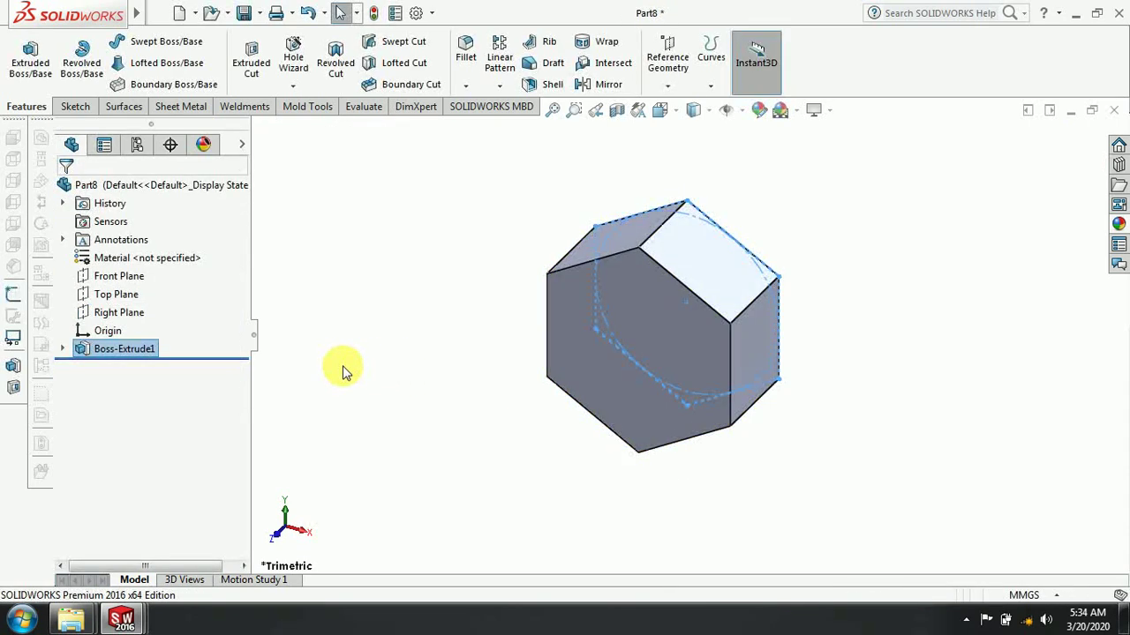
key(ctrl+z)
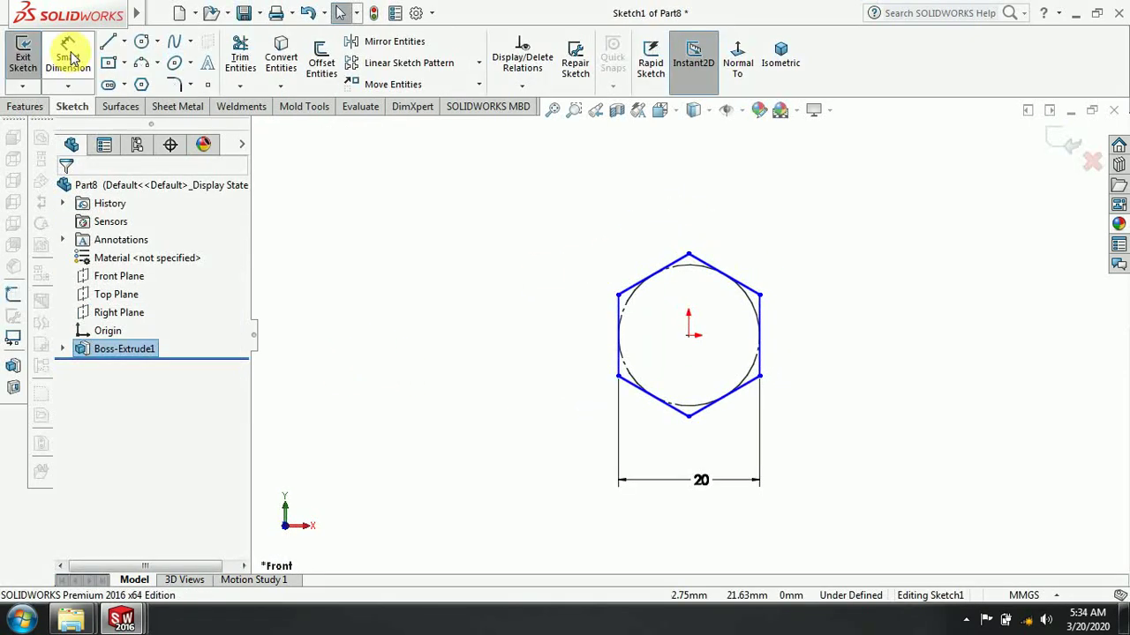
Step: Draw an origin-centred circle, dimension it to Ø10, and exit the sketch
click(142, 43)
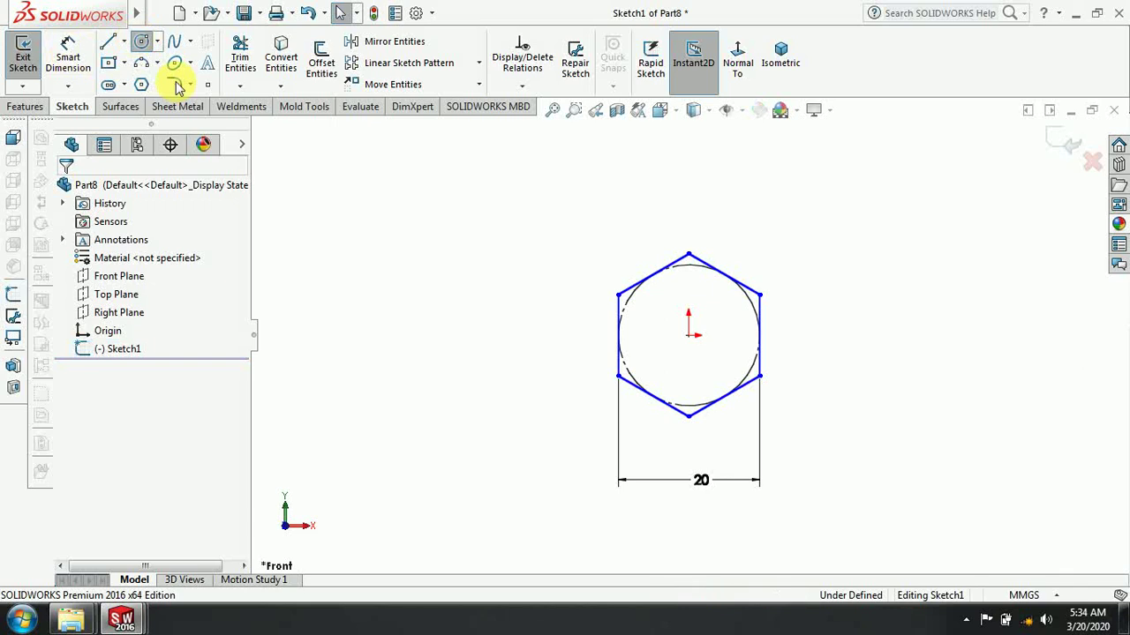
click(689, 335)
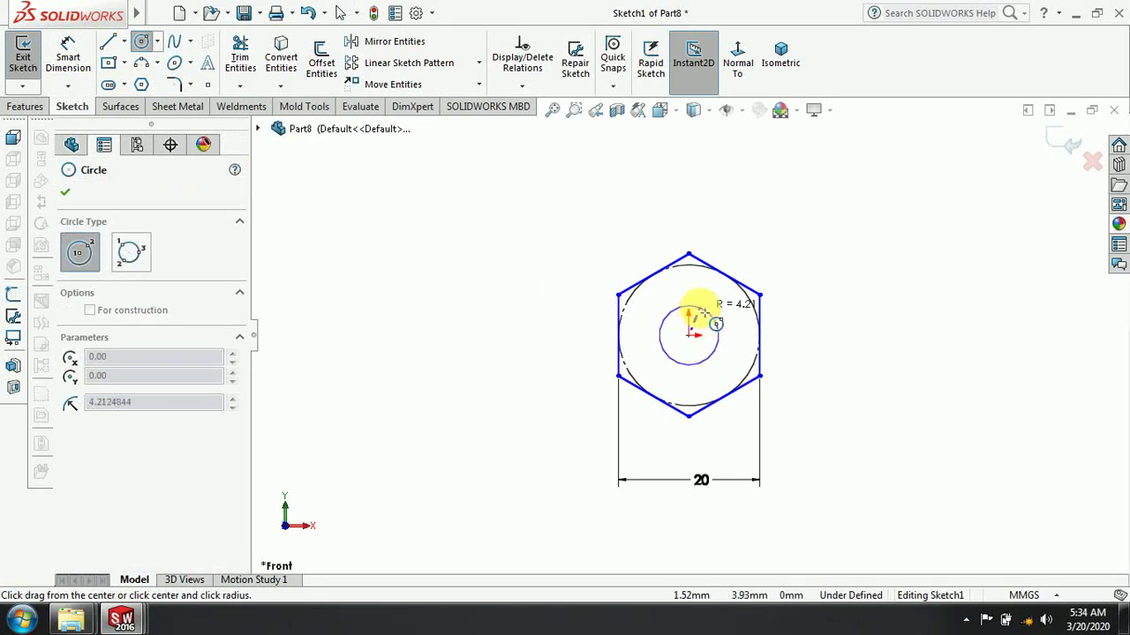
click(708, 308)
key(Escape)
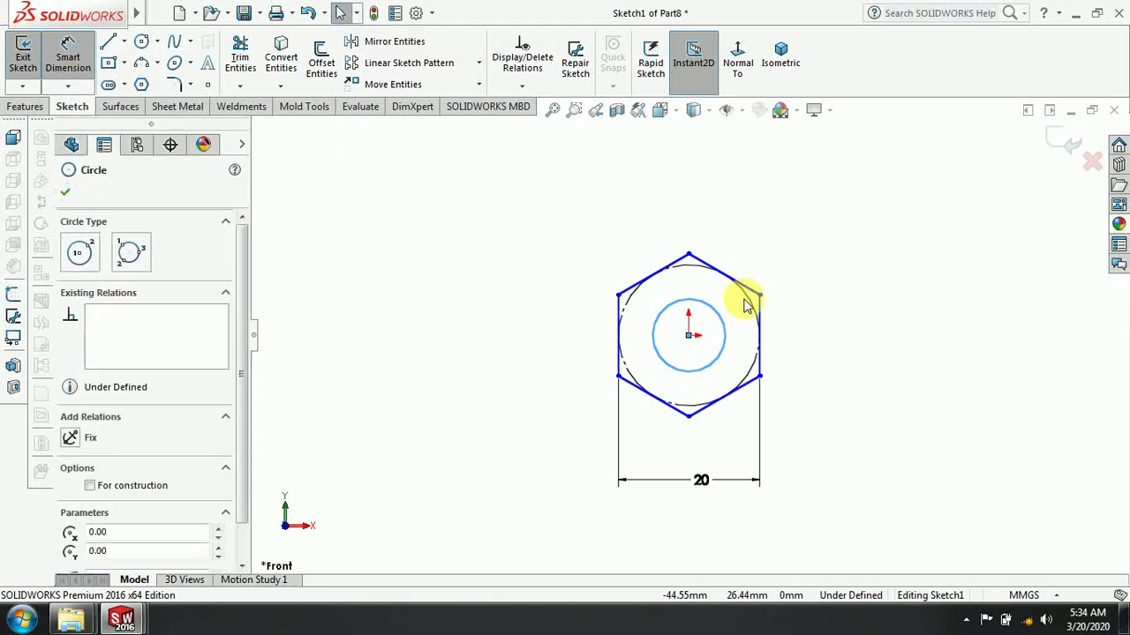
key(d)
click(714, 309)
click(852, 261)
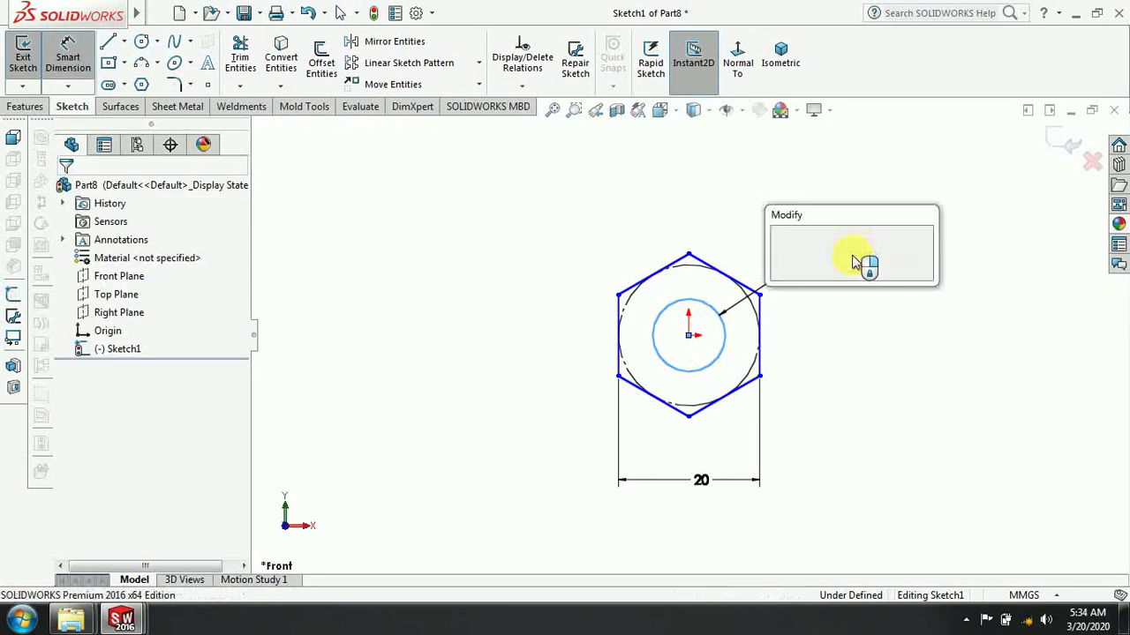
text(0)
key(Return)
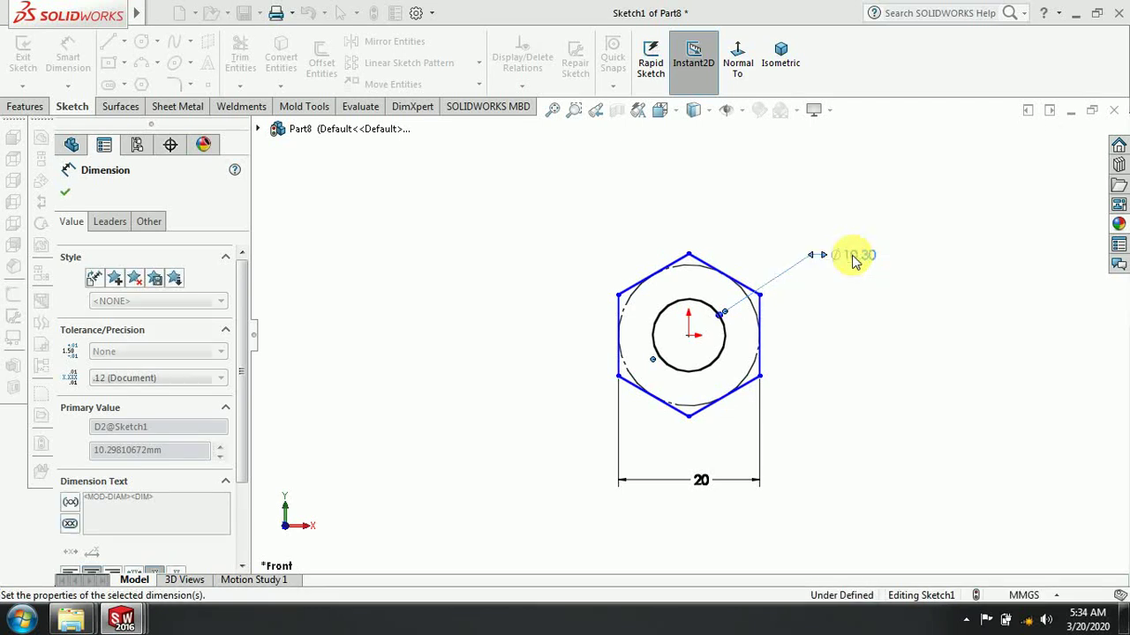
click(861, 388)
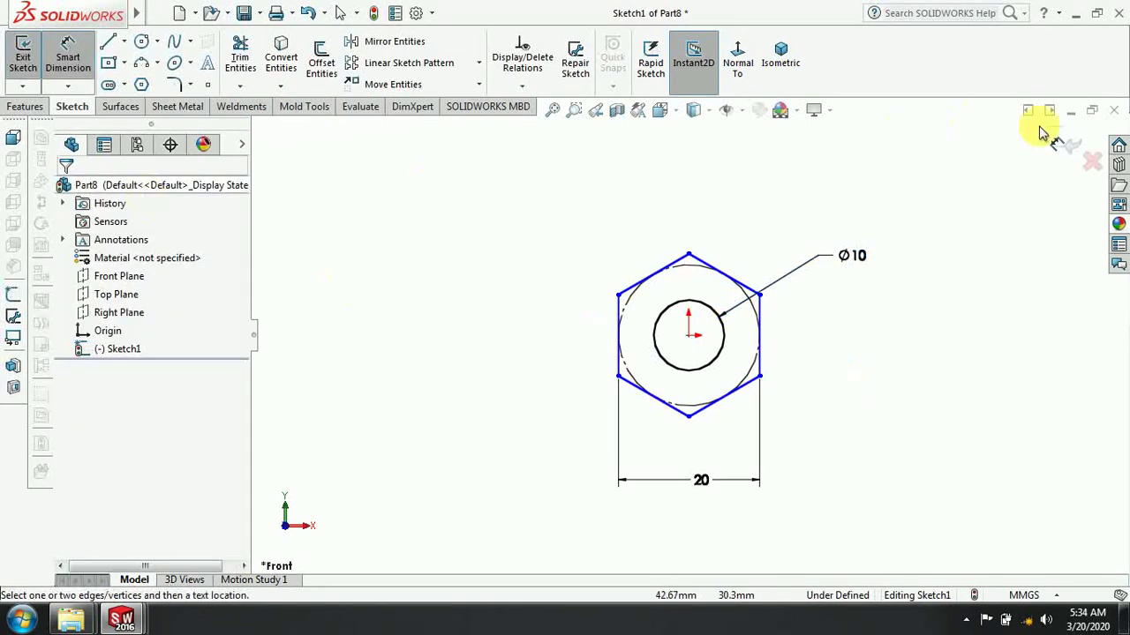
click(1063, 141)
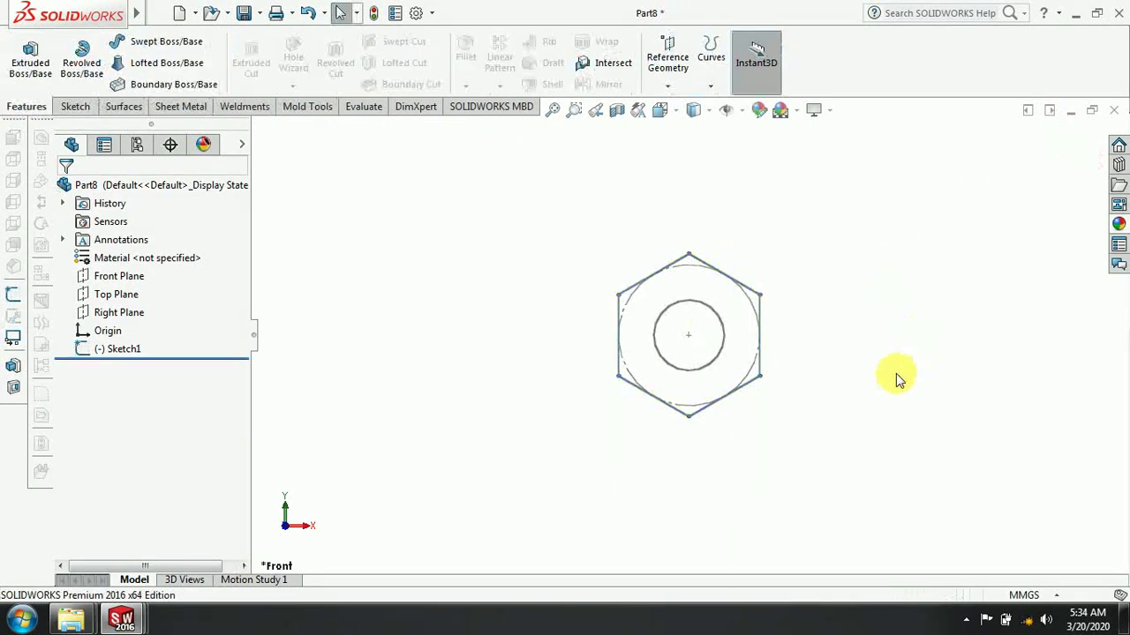
Step: Extrude Sketch1 Blind 10 mm into a hex nut with a Ø10 bore
click(39, 86)
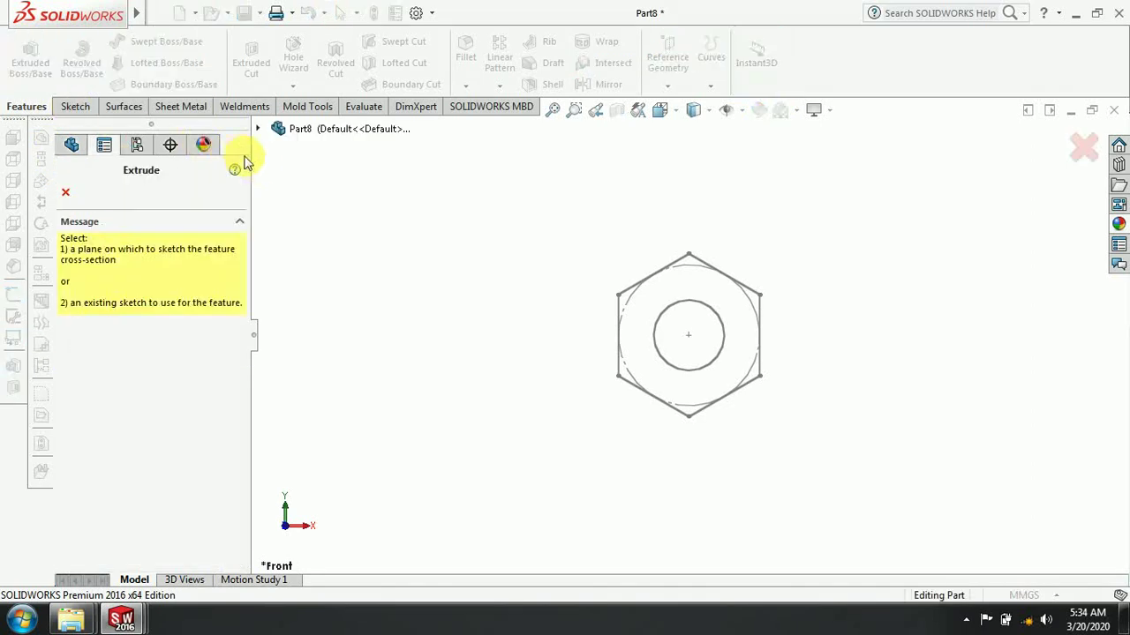
click(331, 292)
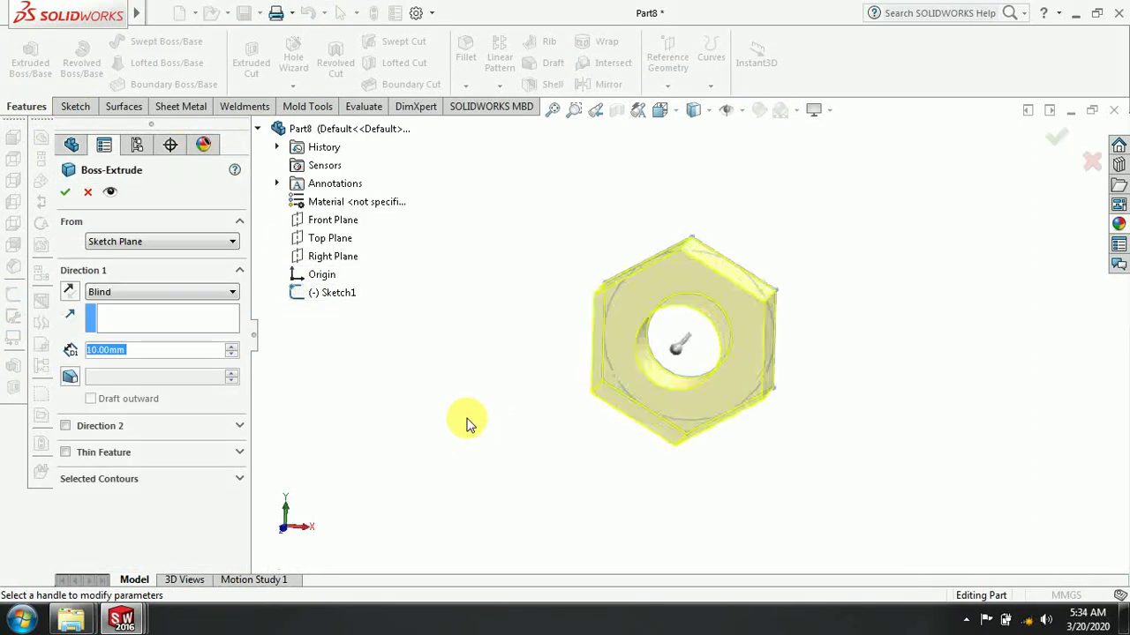
click(70, 202)
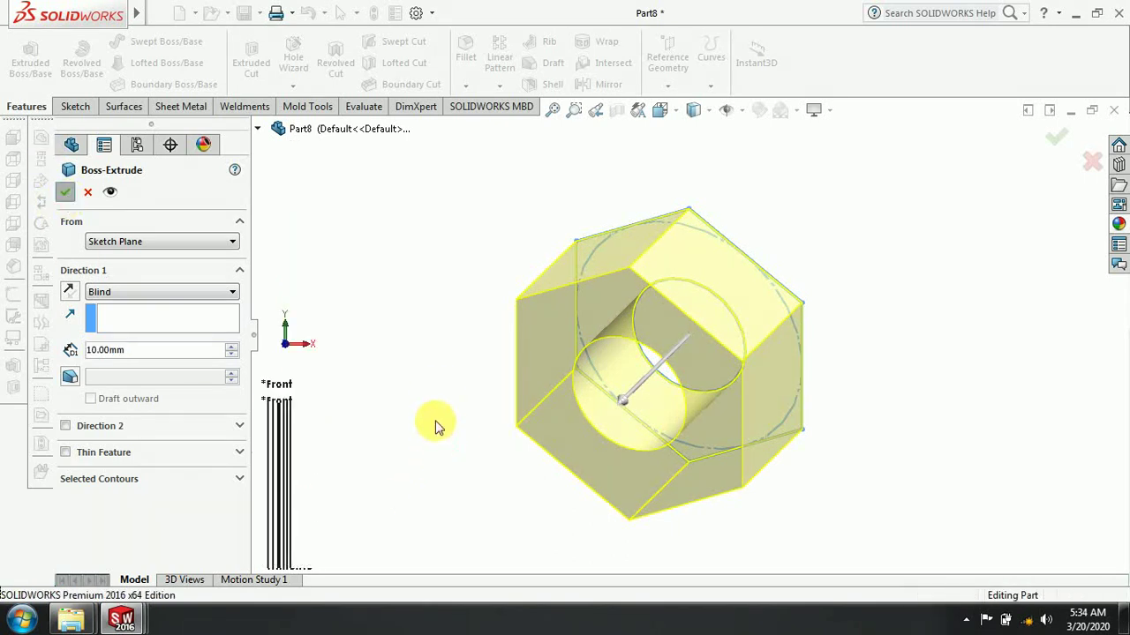
mouse_move(416, 433)
middle_down()
mouse_move(534, 322)
mouse_move(653, 328)
mouse_move(651, 358)
mouse_move(579, 324)
middle_up()
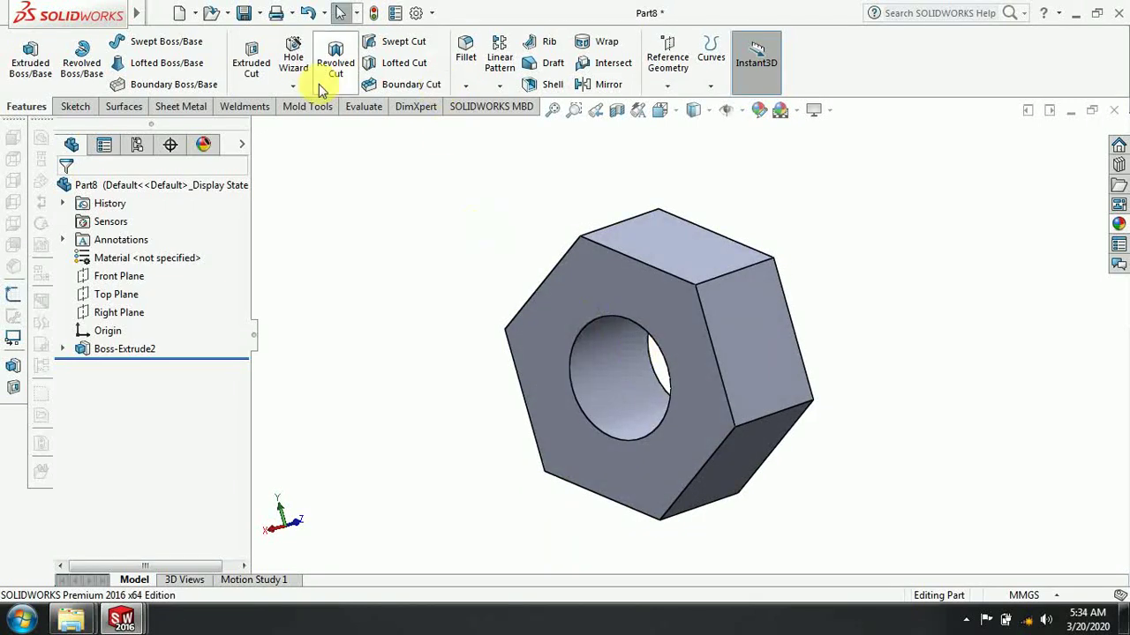
click(290, 88)
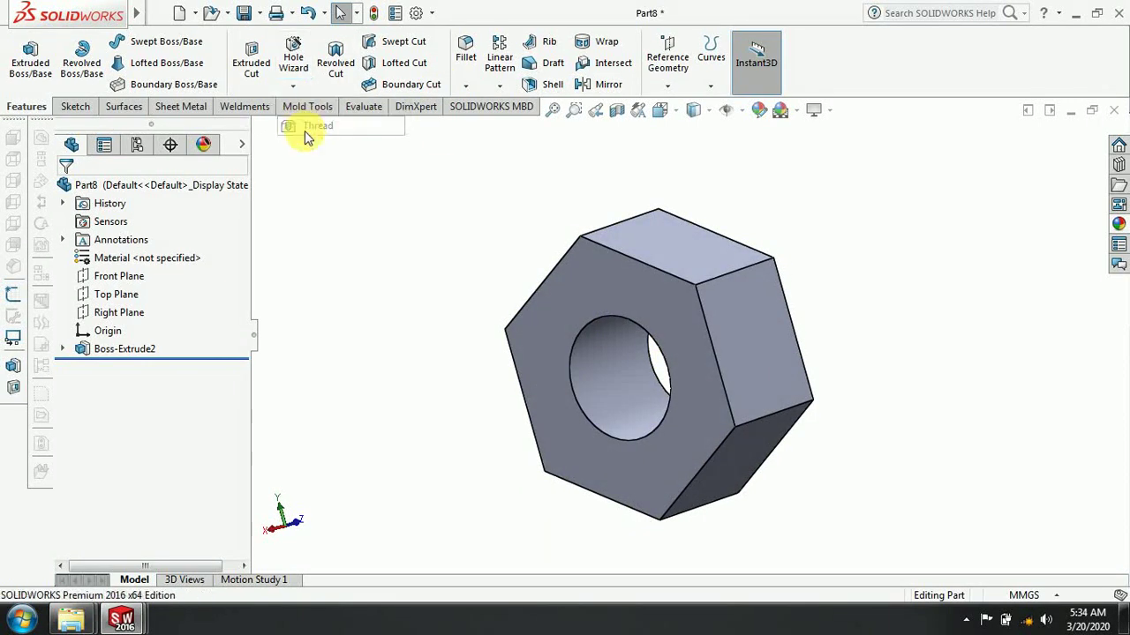
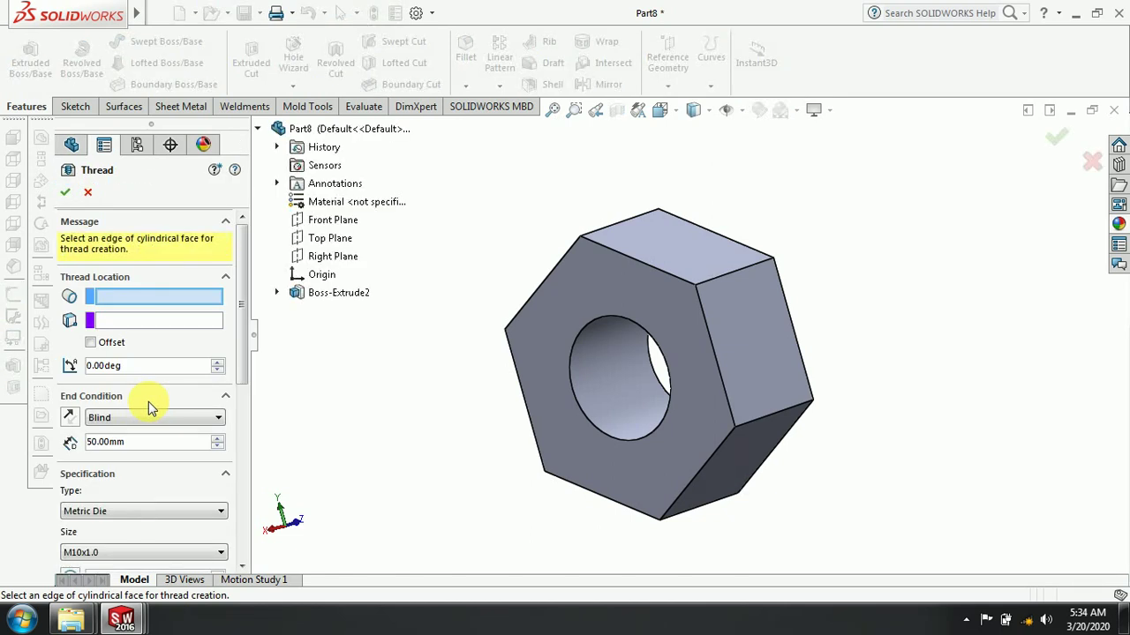
Step: Cut a 50 mm blind M10x1.0 Metric Tap thread on the nut's hole edge, then inspect it isometrically
click(156, 516)
click(141, 558)
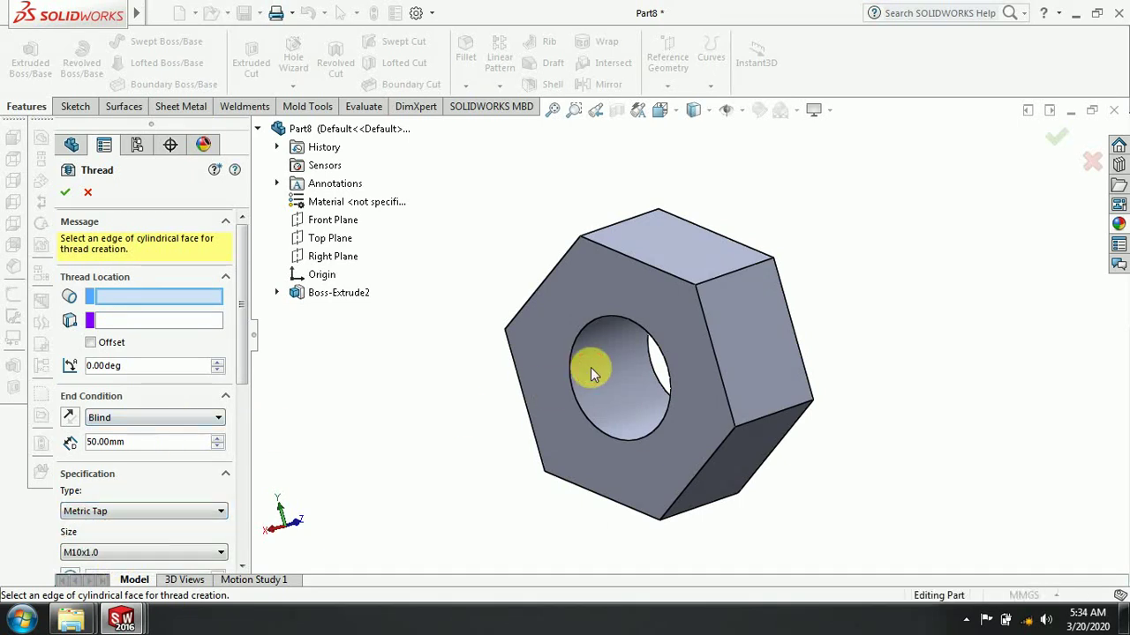
click(424, 375)
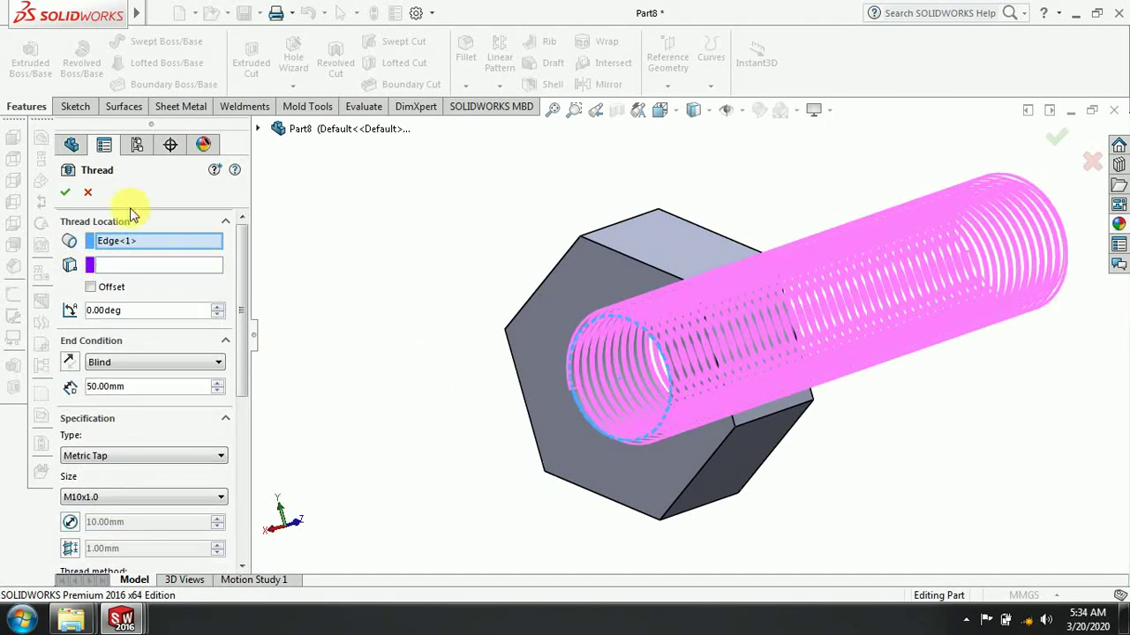
click(65, 192)
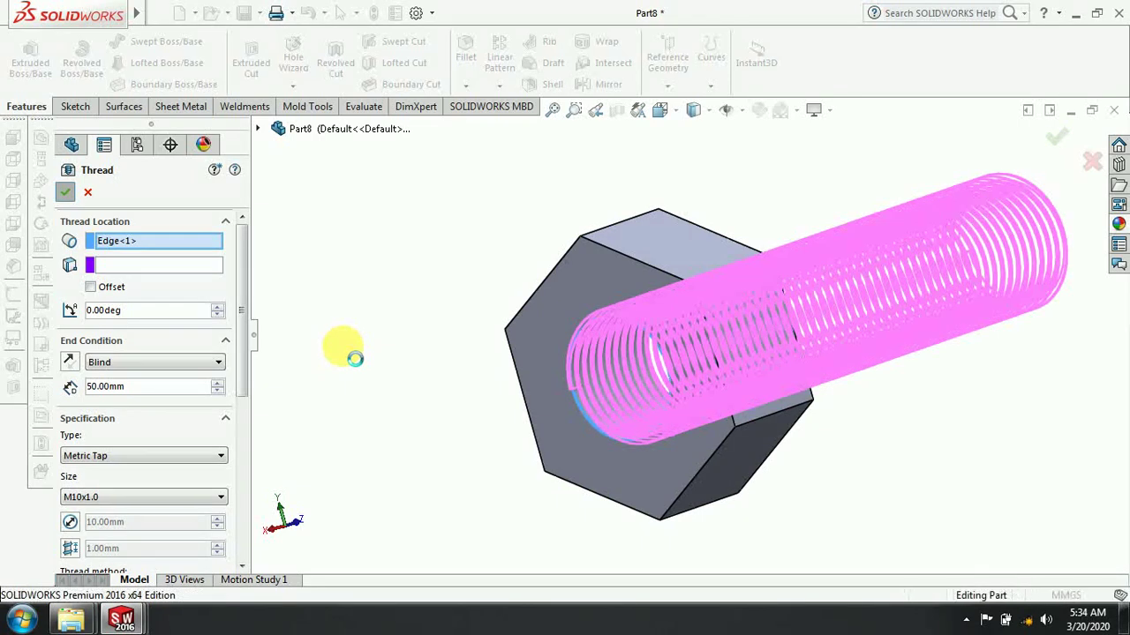
key(ctrl+7)
middle_drag(380, 367, 459, 368)
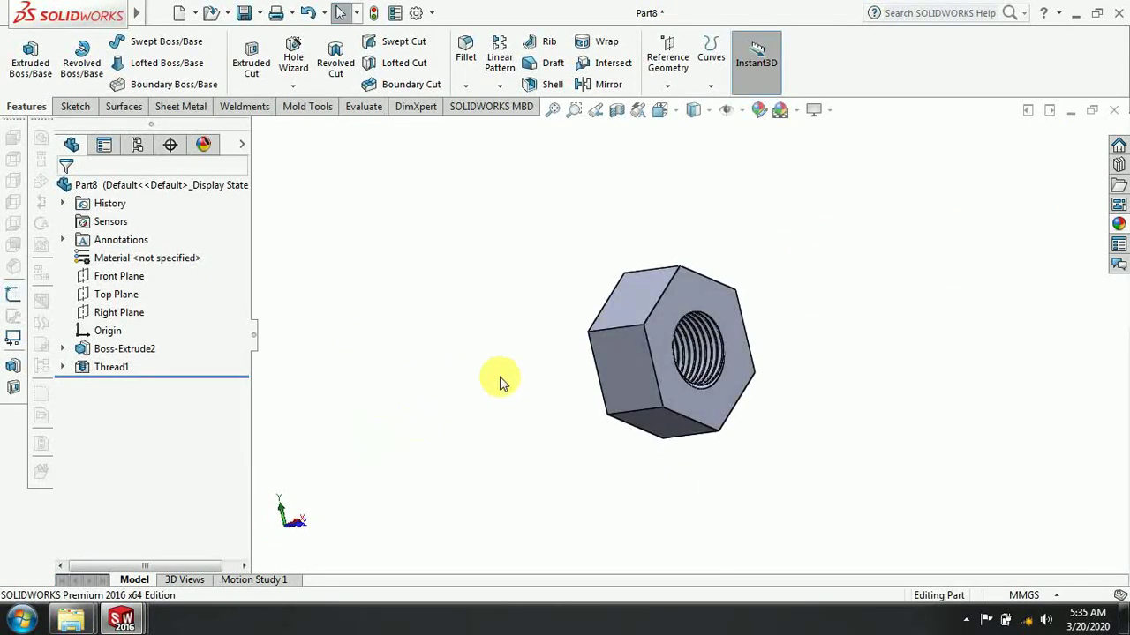
Step: Start a new sketch on the Right Plane, viewed Normal To
right_click(111, 313)
click(124, 291)
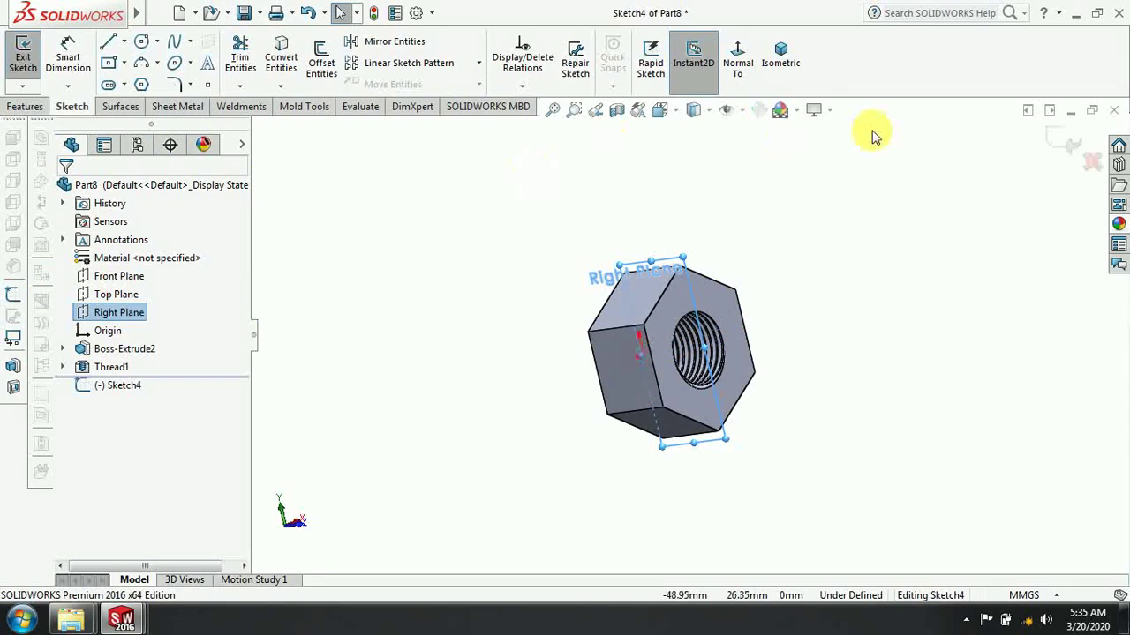
click(738, 58)
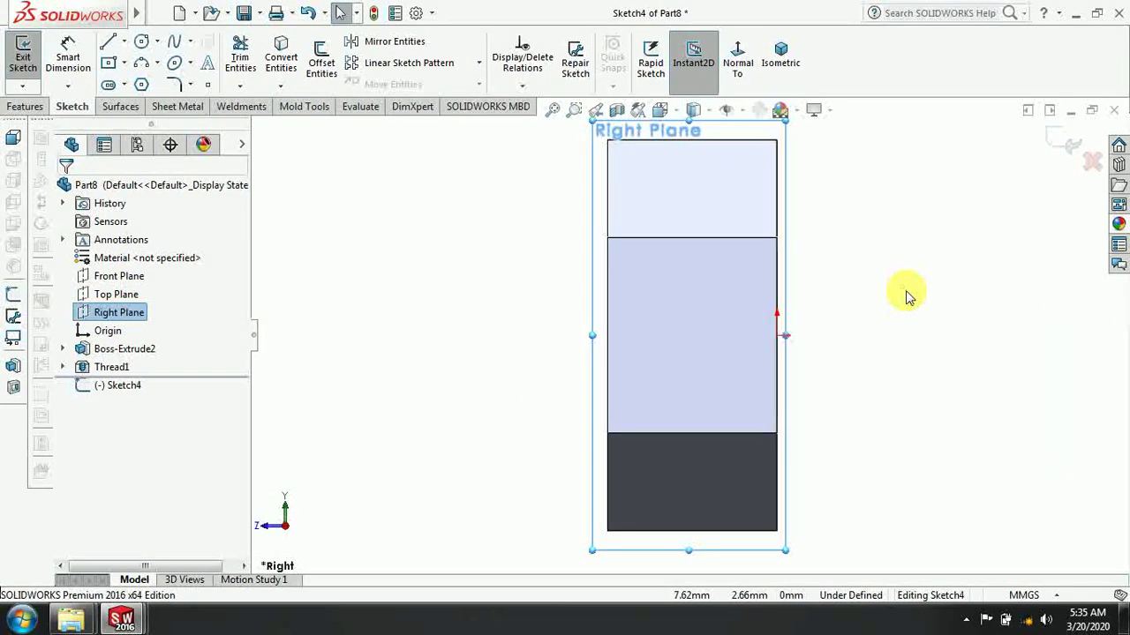
click(899, 247)
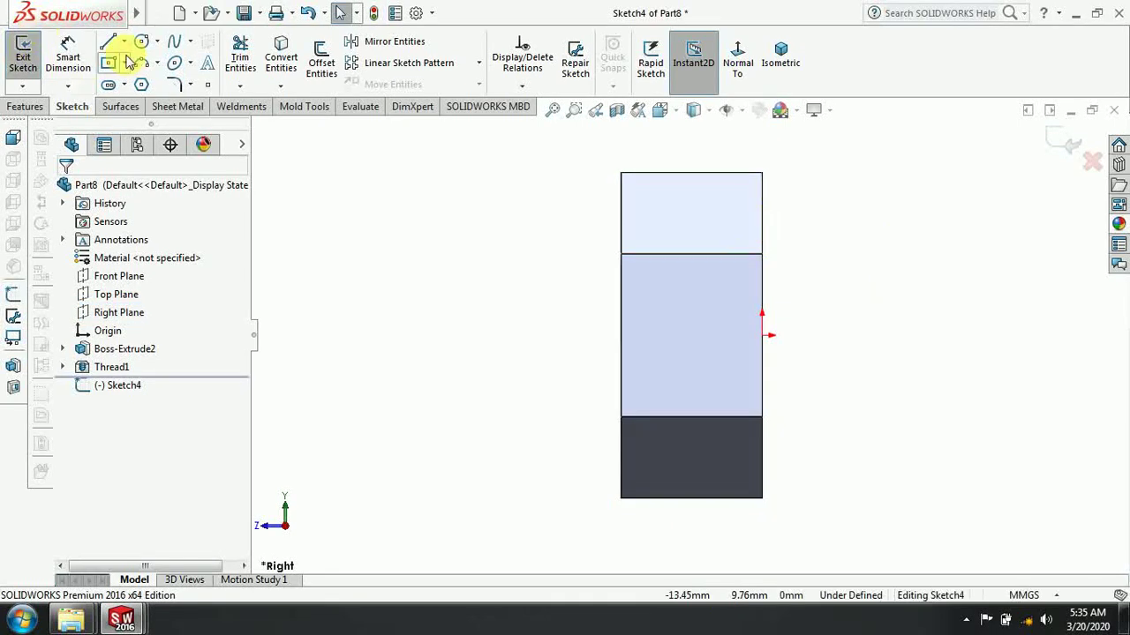
Step: Draw a horizontal centerline from the origin and a vertical centerline through the top-edge midpoint
click(125, 42)
click(148, 79)
click(847, 335)
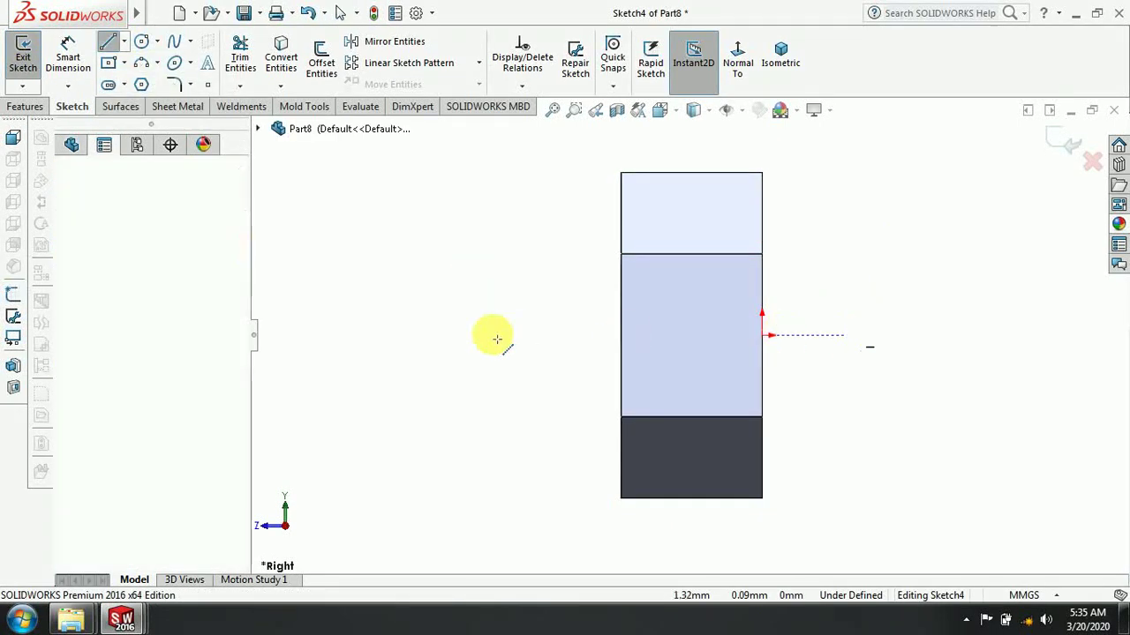
click(439, 336)
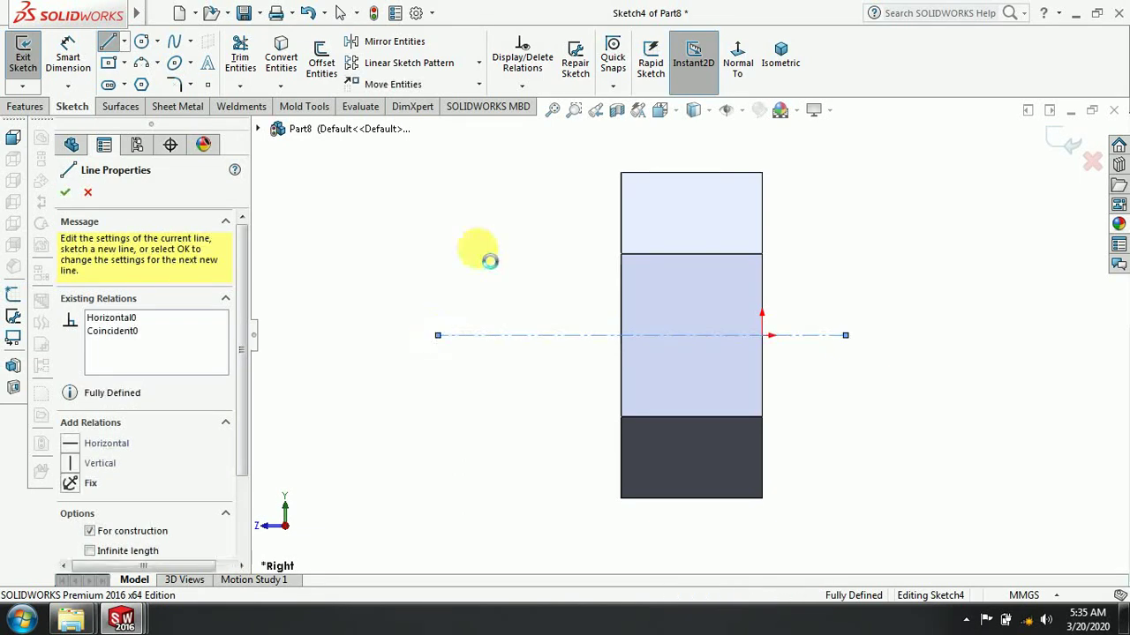
key(Escape)
click(125, 42)
click(131, 78)
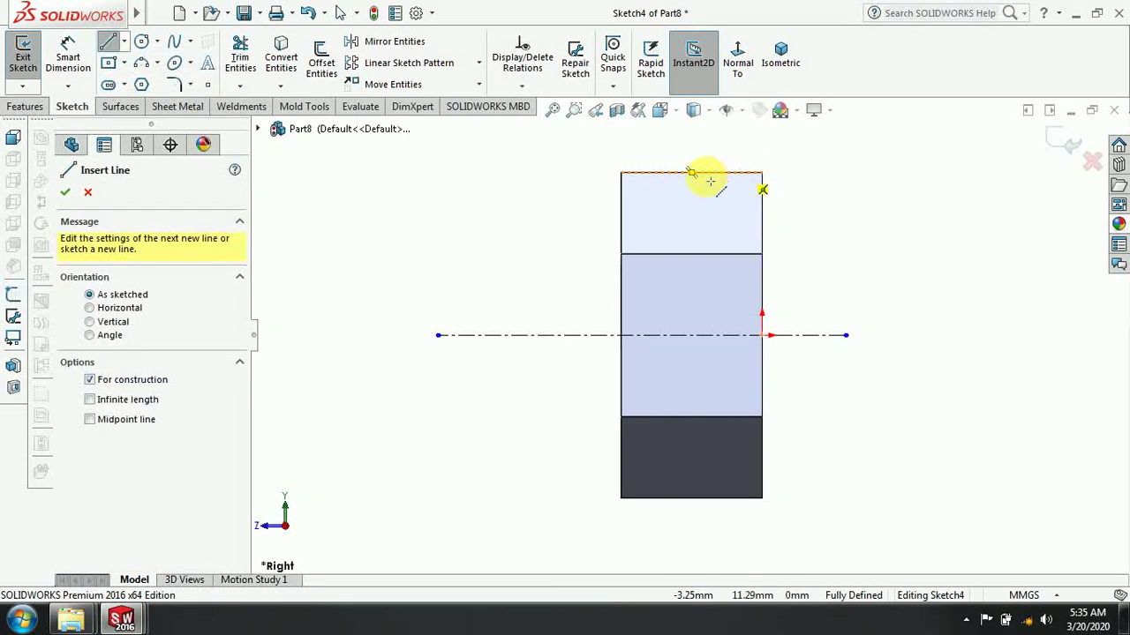
click(691, 174)
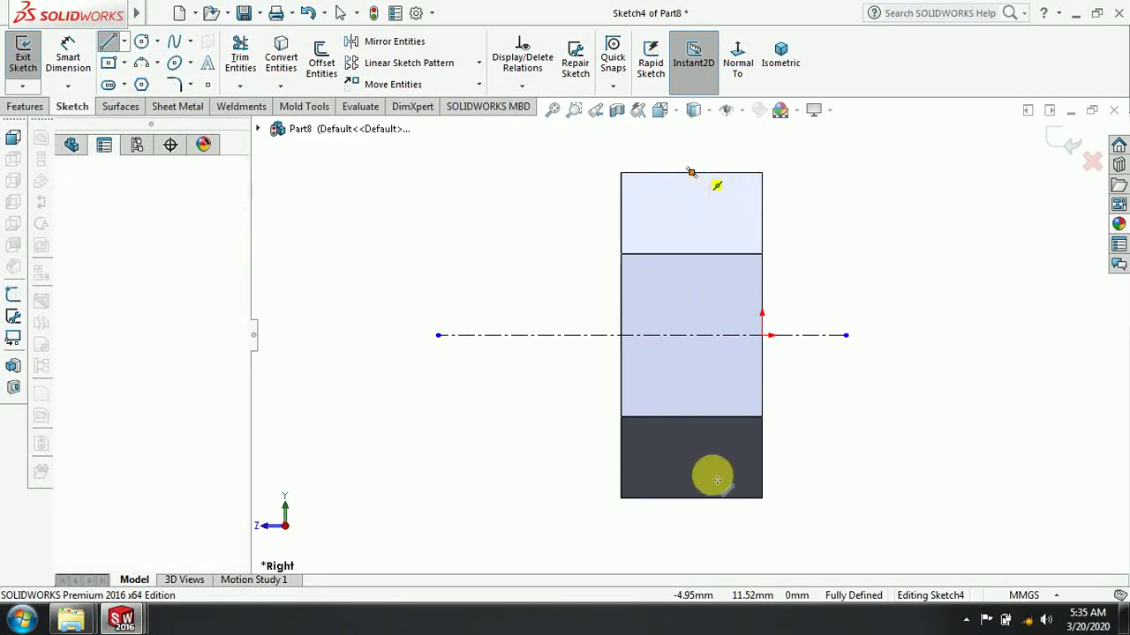
click(693, 544)
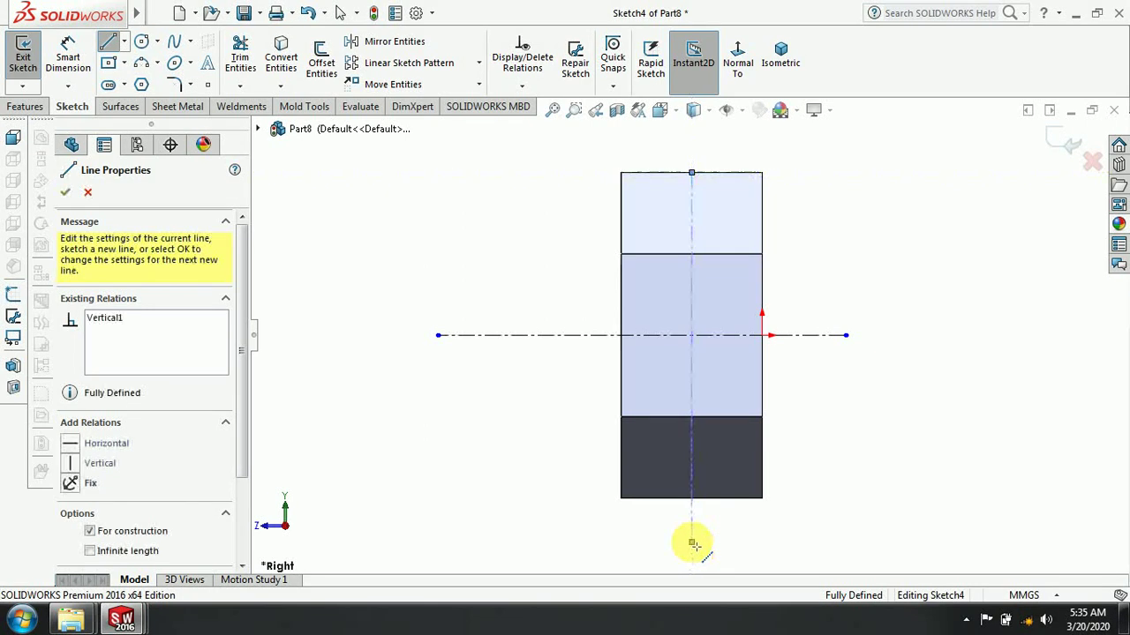
key(Escape)
scroll(751, 142, down, 3)
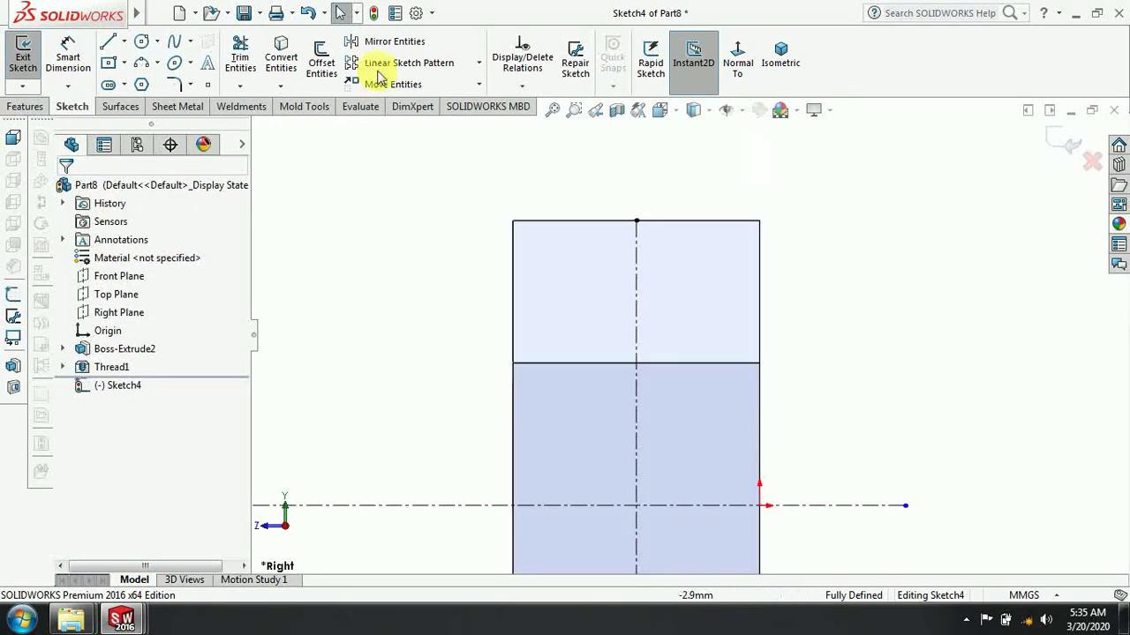
Step: Draw a small closed triangle of lines at the nut section's top-right corner
click(109, 51)
scroll(691, 177, down, 1)
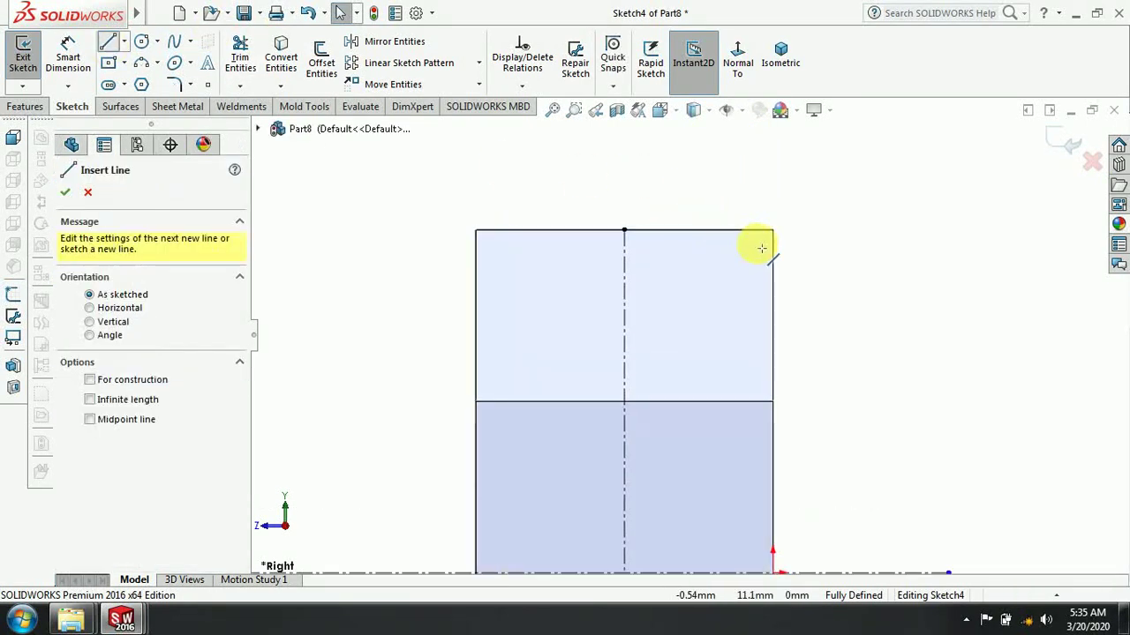
drag(772, 230, 773, 315)
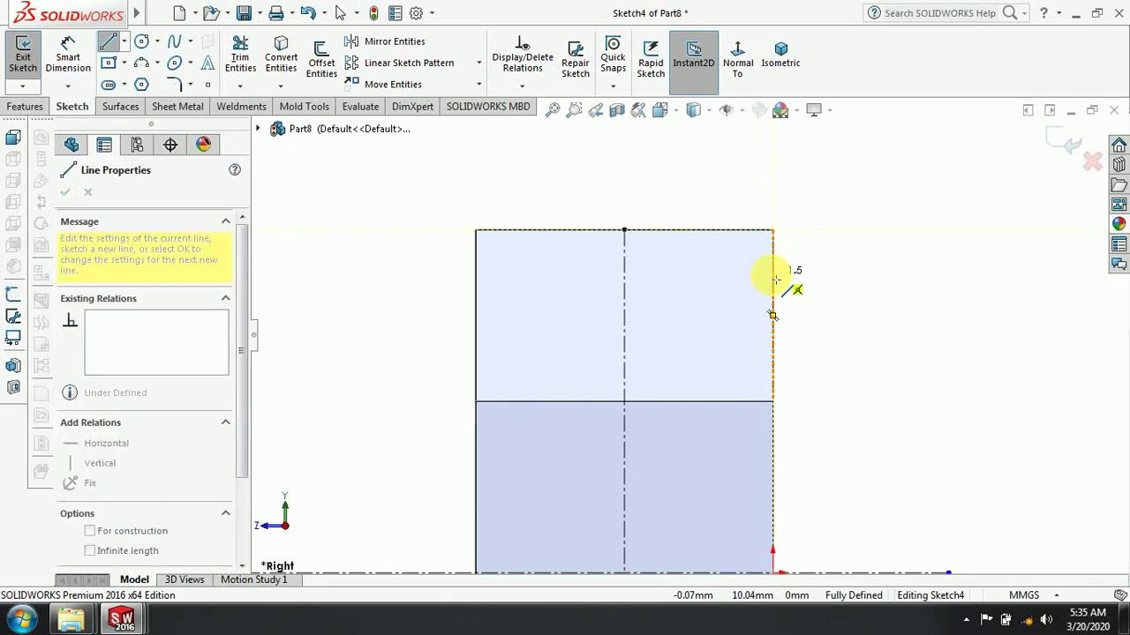
click(772, 274)
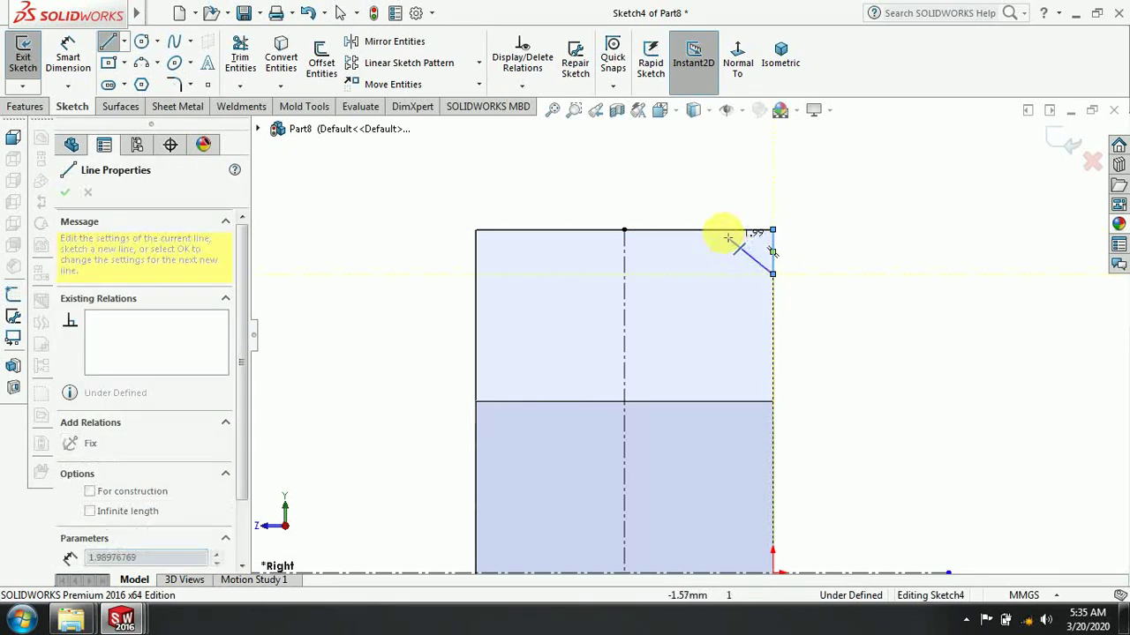
click(721, 230)
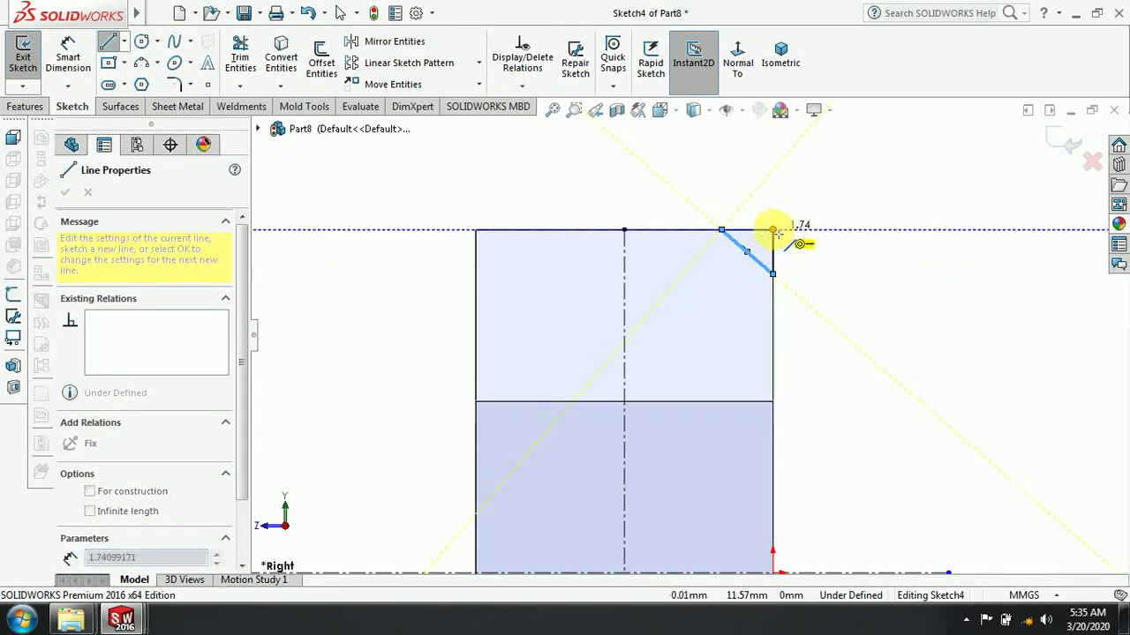
click(773, 230)
key(Escape)
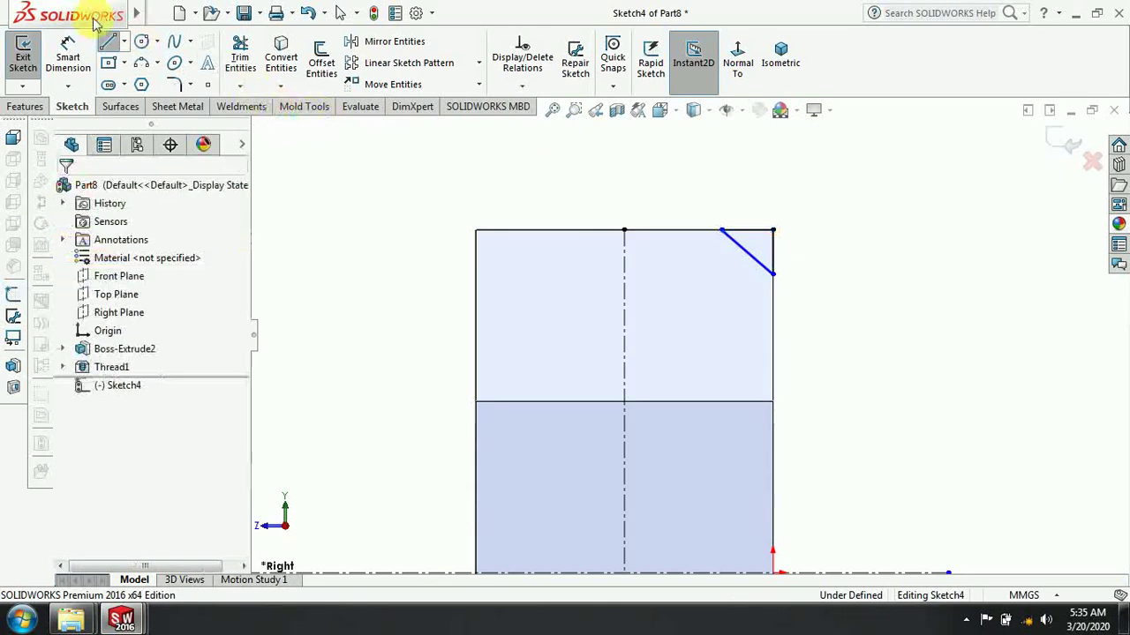
Step: Dimension the triangle's horizontal and vertical legs to 1 mm each, fully defining the sketch
click(75, 40)
scroll(806, 227, down, 1)
scroll(732, 238, down, 1)
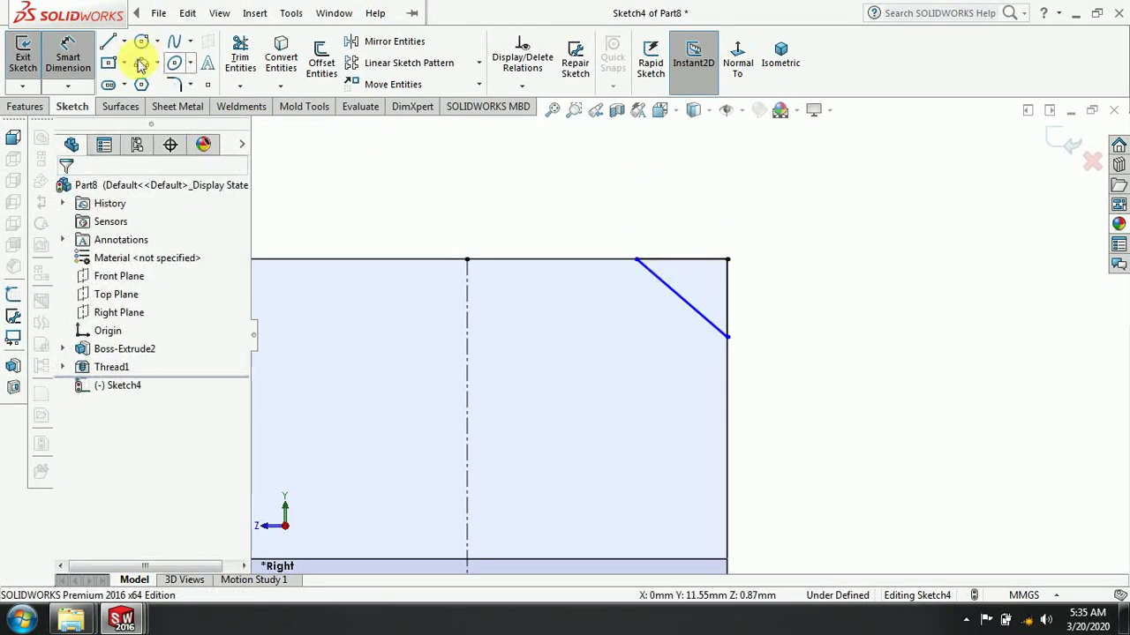
click(672, 247)
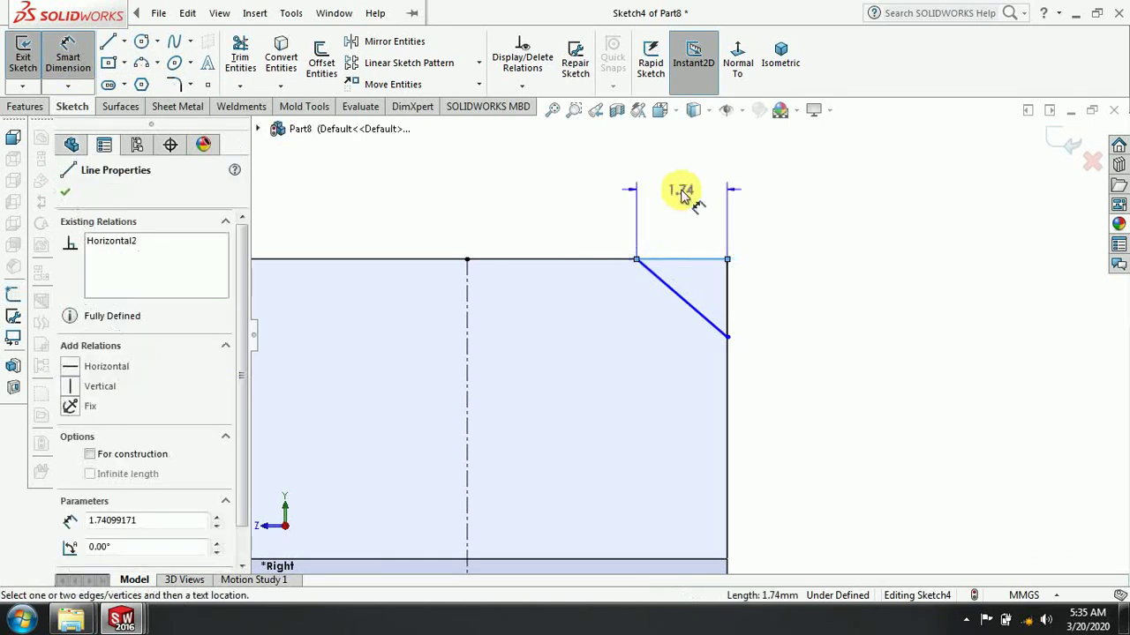
click(684, 196)
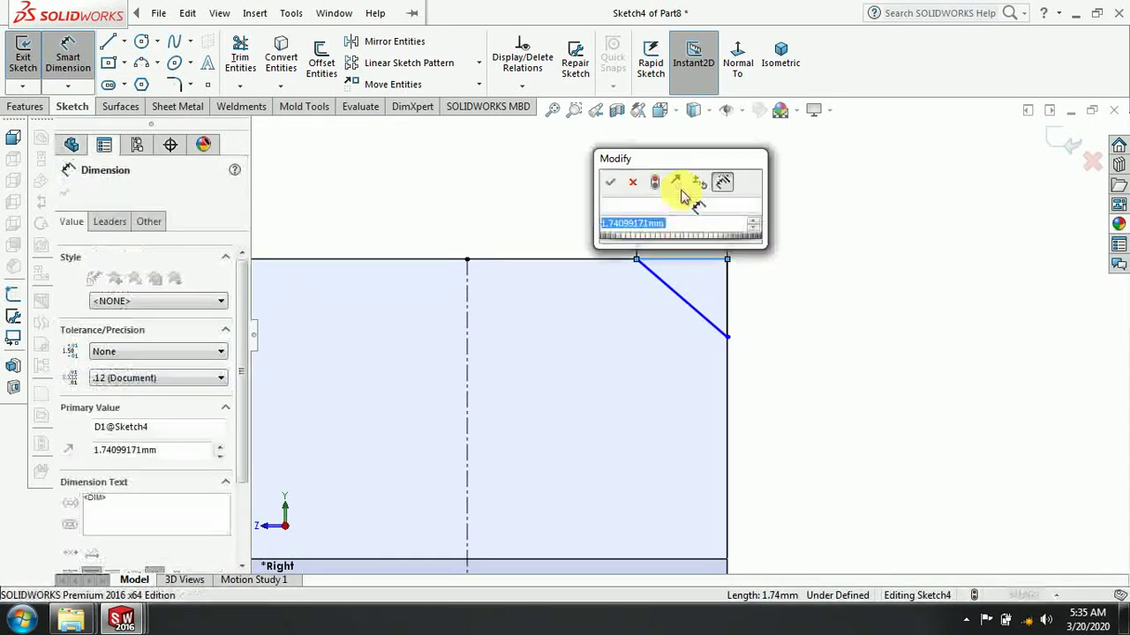
text(1)
key(Return)
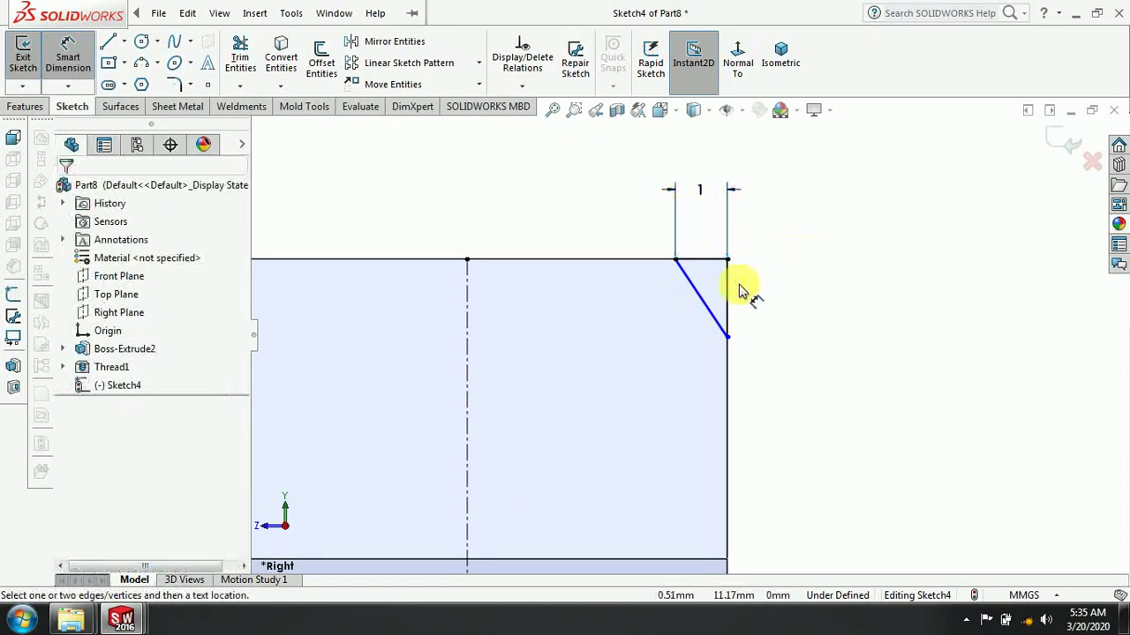
click(728, 284)
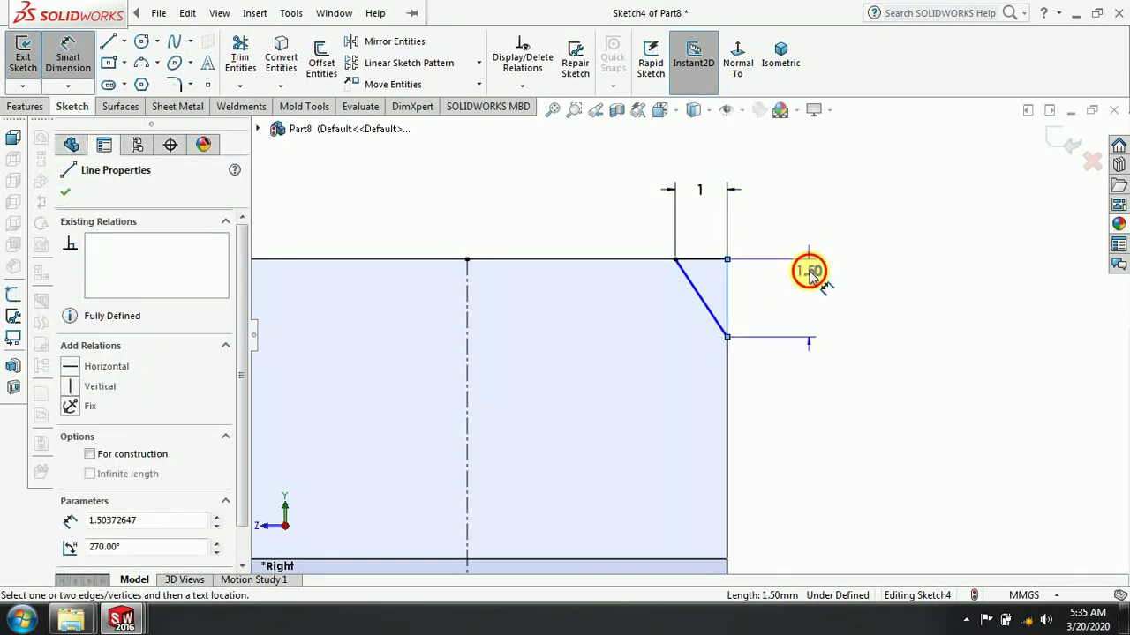
click(810, 277)
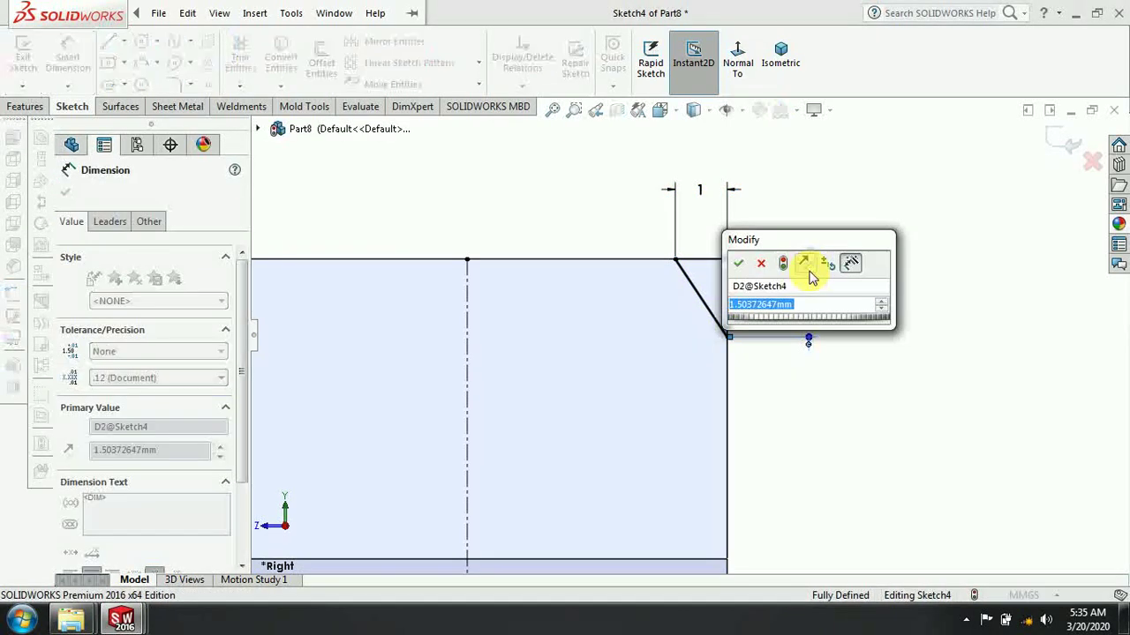
text(1)
key(Return)
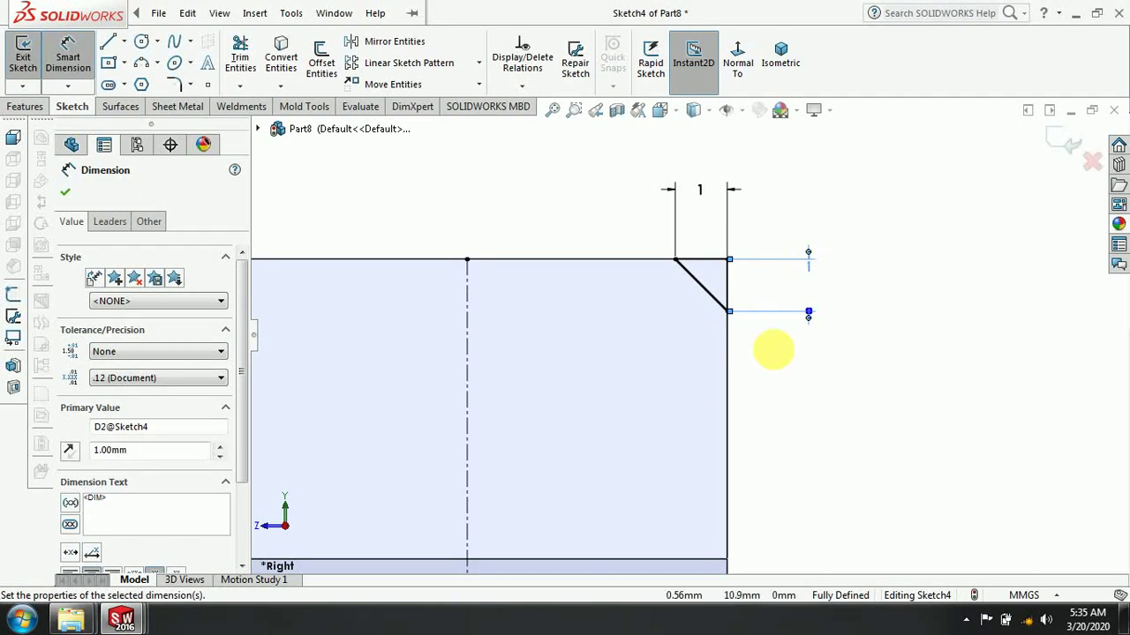
scroll(814, 358, up, 2)
scroll(815, 359, up, 2)
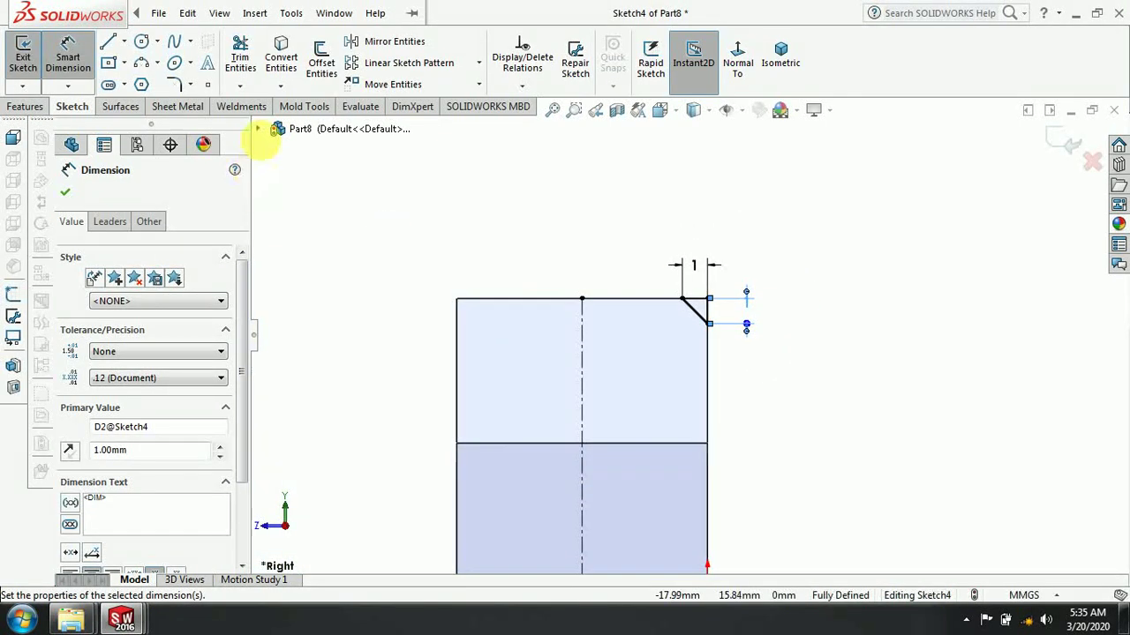
Step: Mirror the corner chamfer triangle about the vertical centerline to the top-left corner
click(388, 41)
drag(638, 351, 652, 254)
click(146, 413)
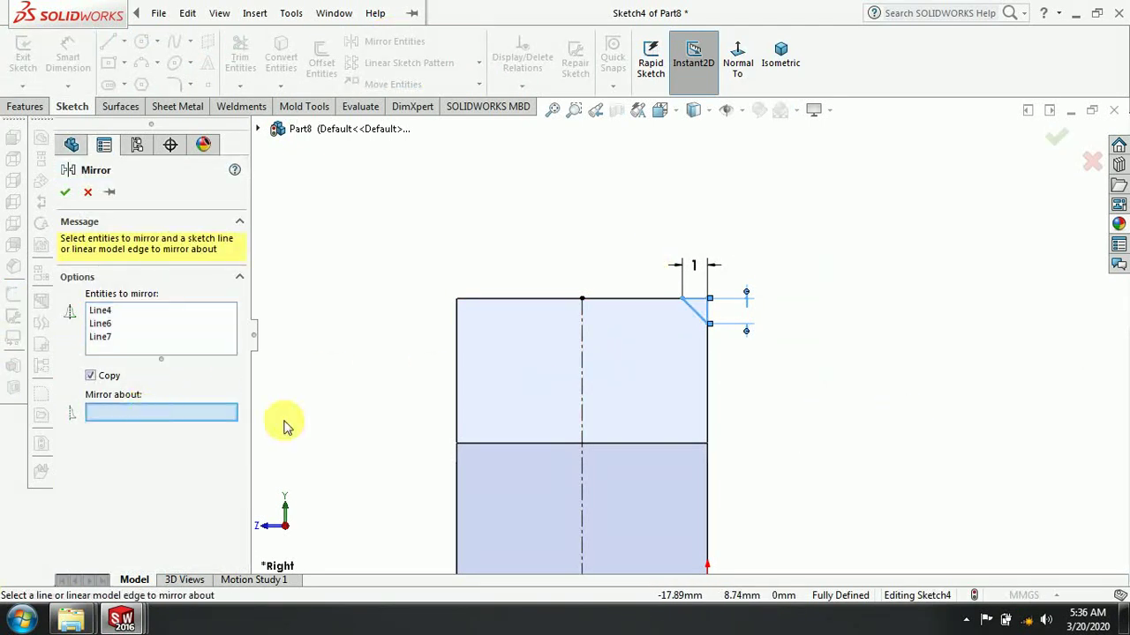
click(583, 326)
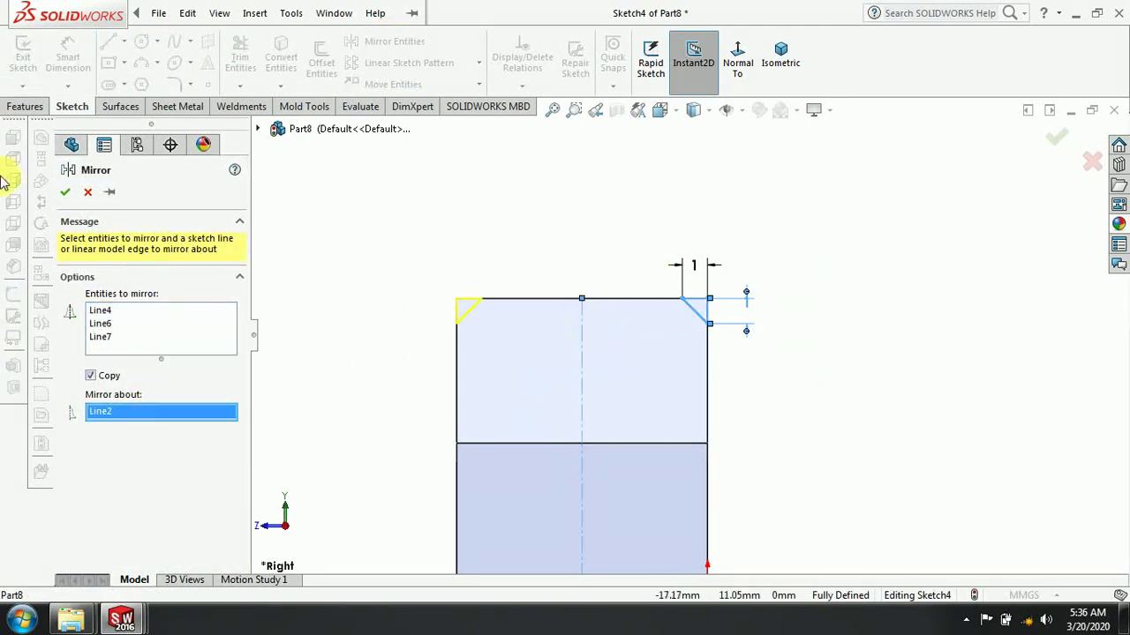
click(66, 196)
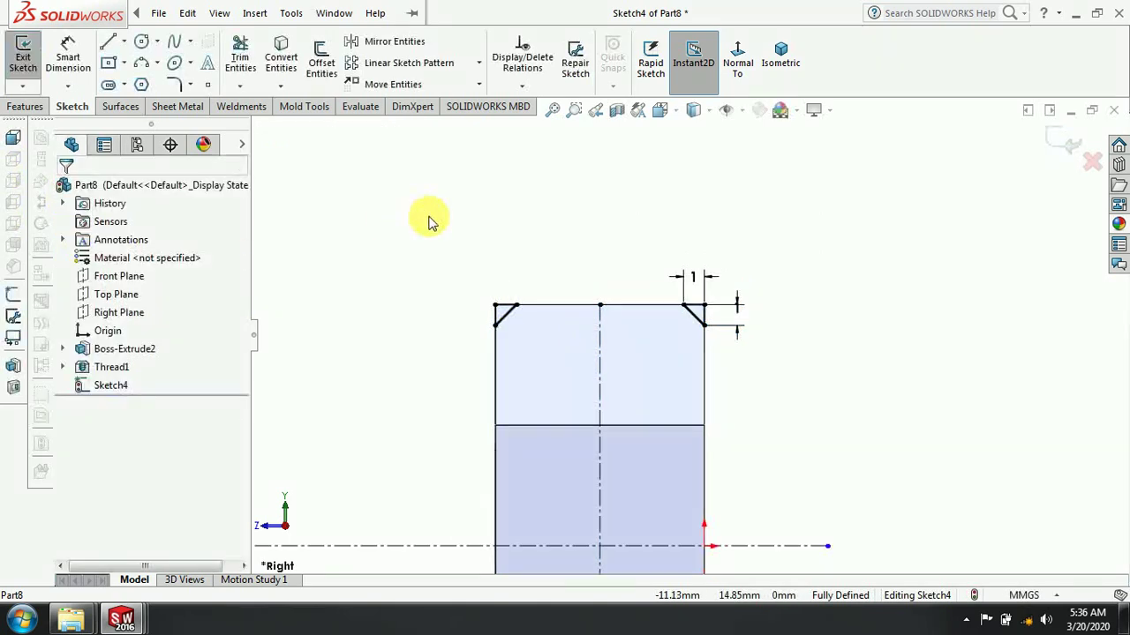
Step: Revolve-cut the sketch 360° around Line1 to chamfer the nut's outer edges
click(35, 107)
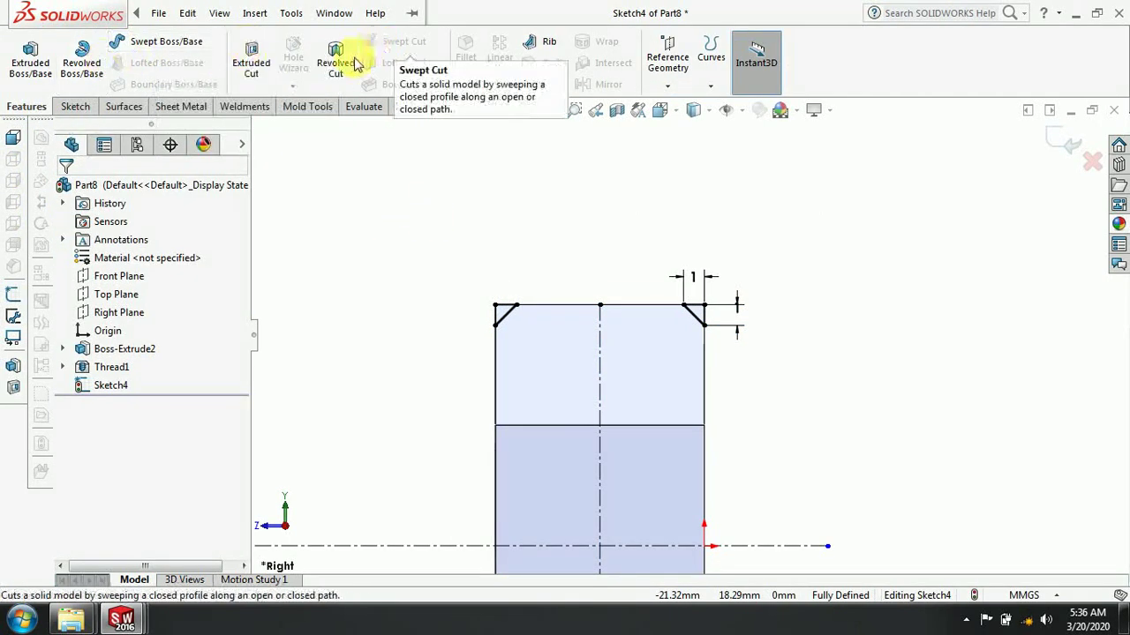
click(335, 55)
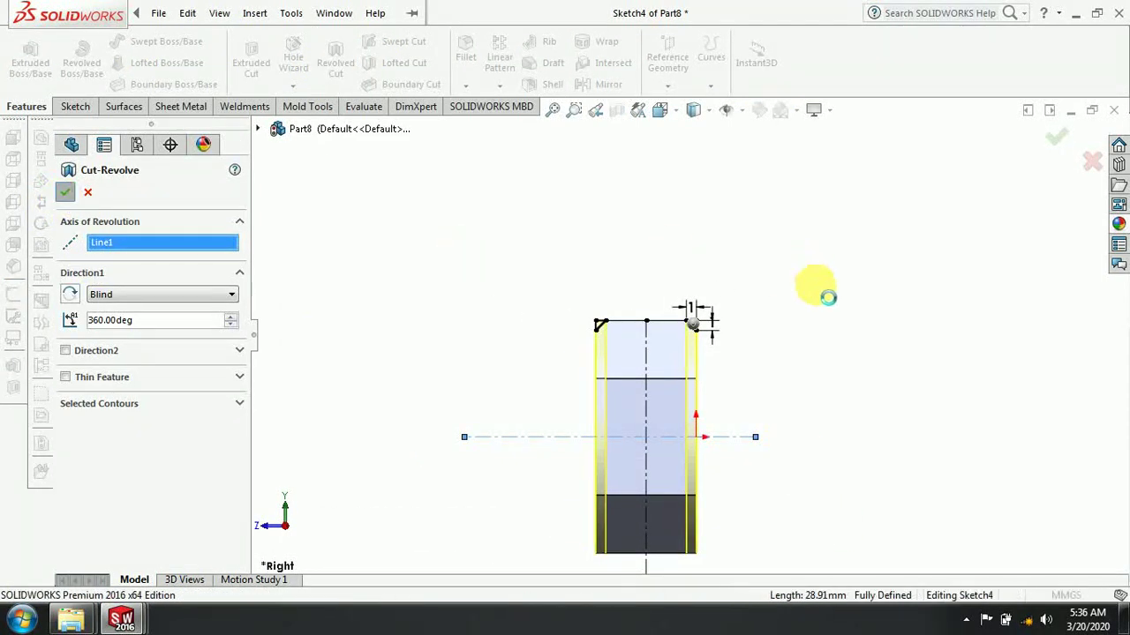
key(Return)
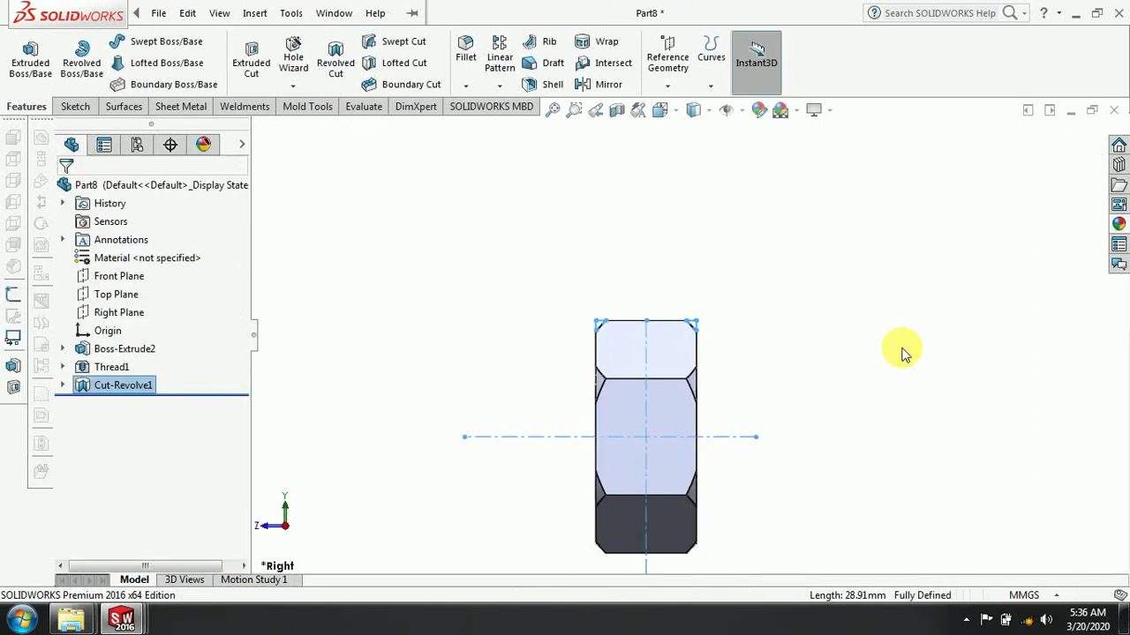
middle_drag(902, 351, 849, 375)
Step: Apply the Metal chromium plate appearance to the whole nut and tint it near-black
click(848, 375)
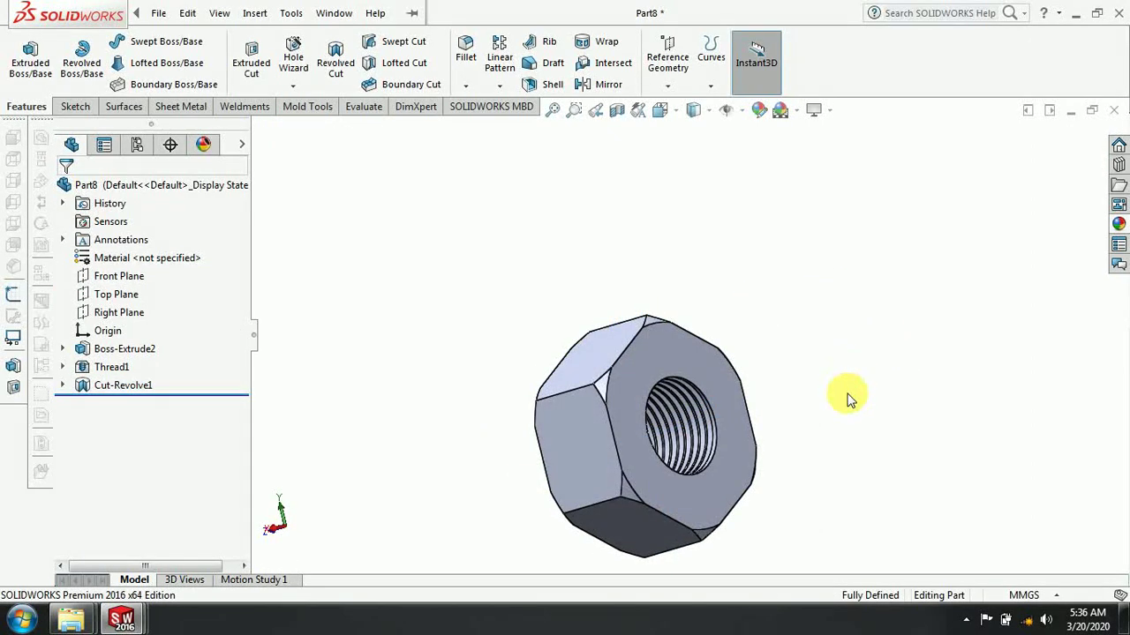
click(1118, 224)
drag(987, 408, 697, 358)
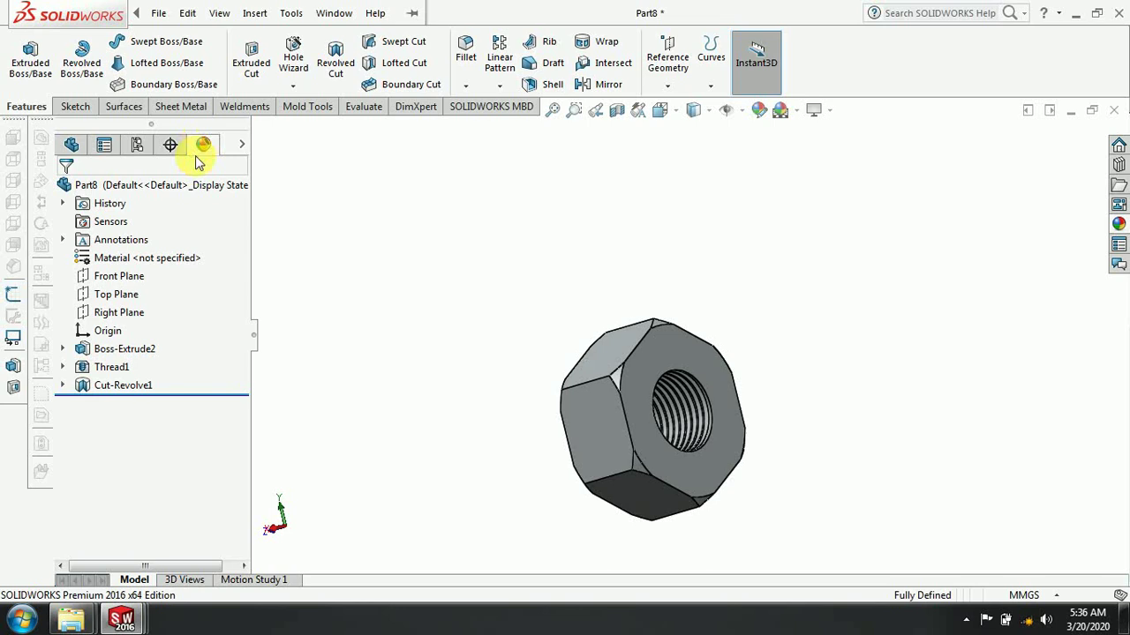
click(108, 235)
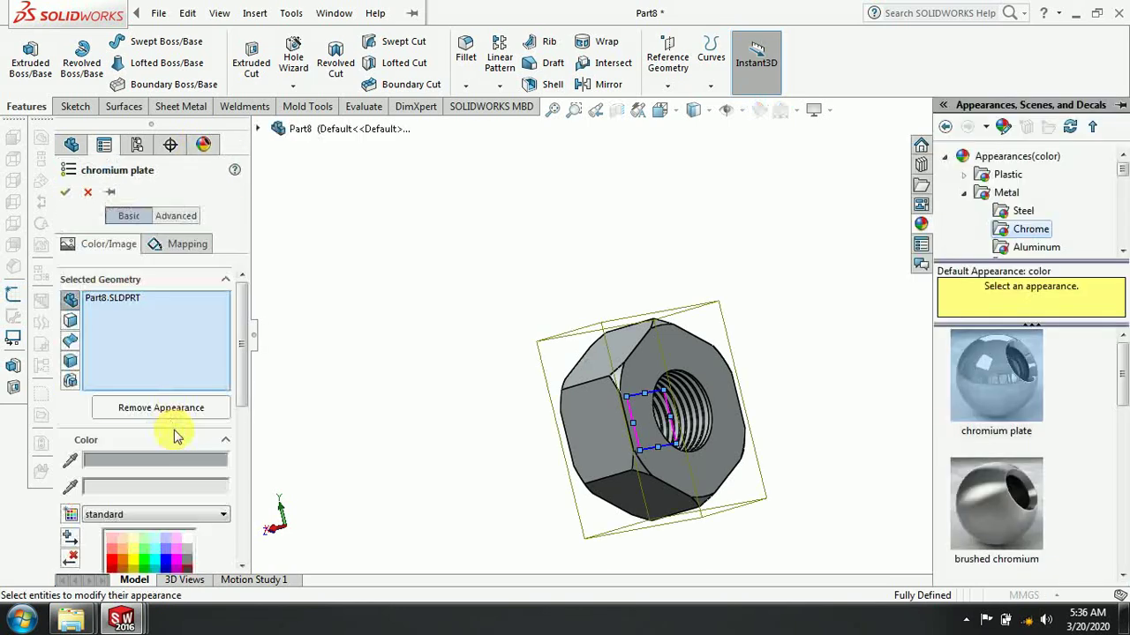
click(187, 568)
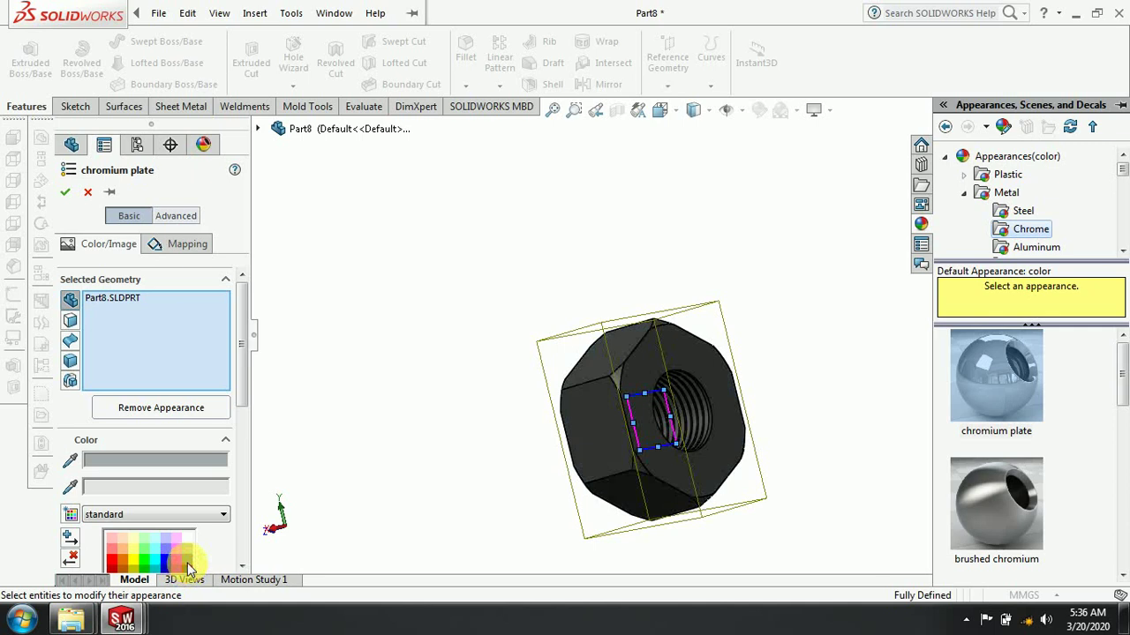
click(62, 194)
mouse_move(467, 317)
middle_down()
mouse_move(409, 250)
mouse_move(761, 282)
mouse_move(859, 350)
mouse_move(681, 398)
mouse_move(655, 477)
mouse_move(724, 502)
mouse_move(703, 489)
mouse_move(719, 439)
mouse_move(719, 365)
middle_up()
click(187, 13)
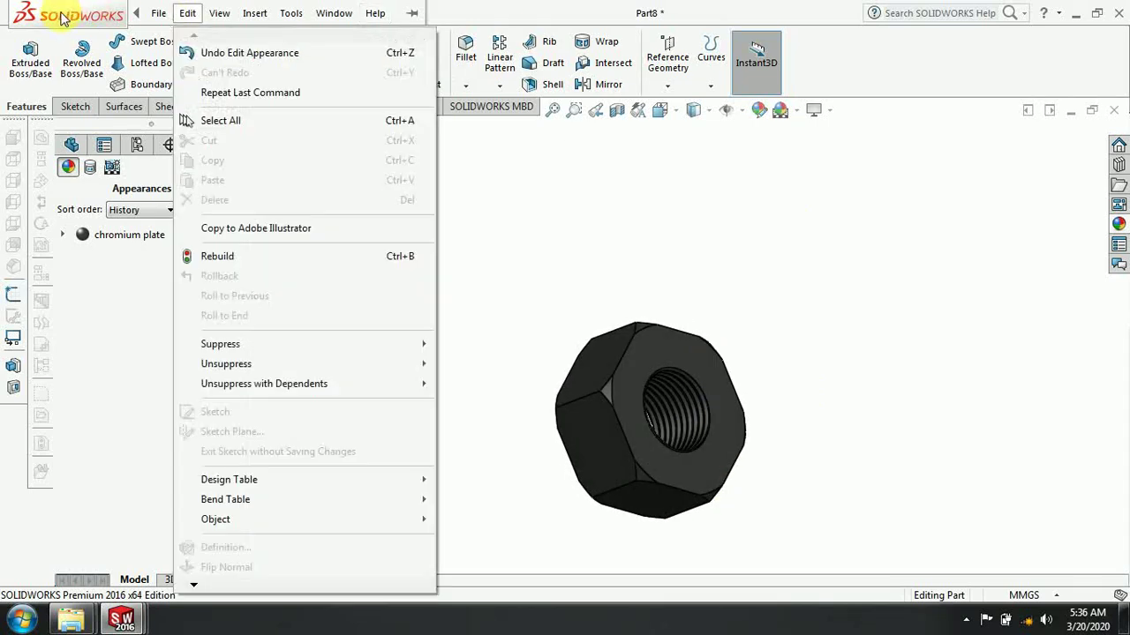
Step: Save As 'Part 4 Nut design' in the agriculture equipment folder
mouse_move(158, 12)
click(182, 197)
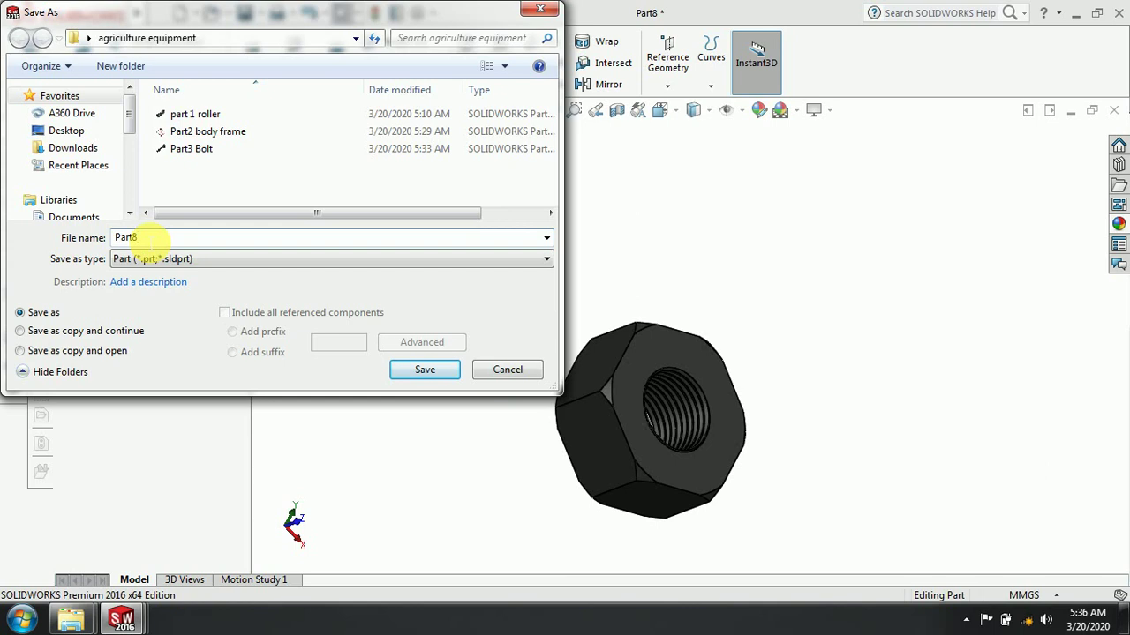
key(BackSpace)
text(4 Nut design)
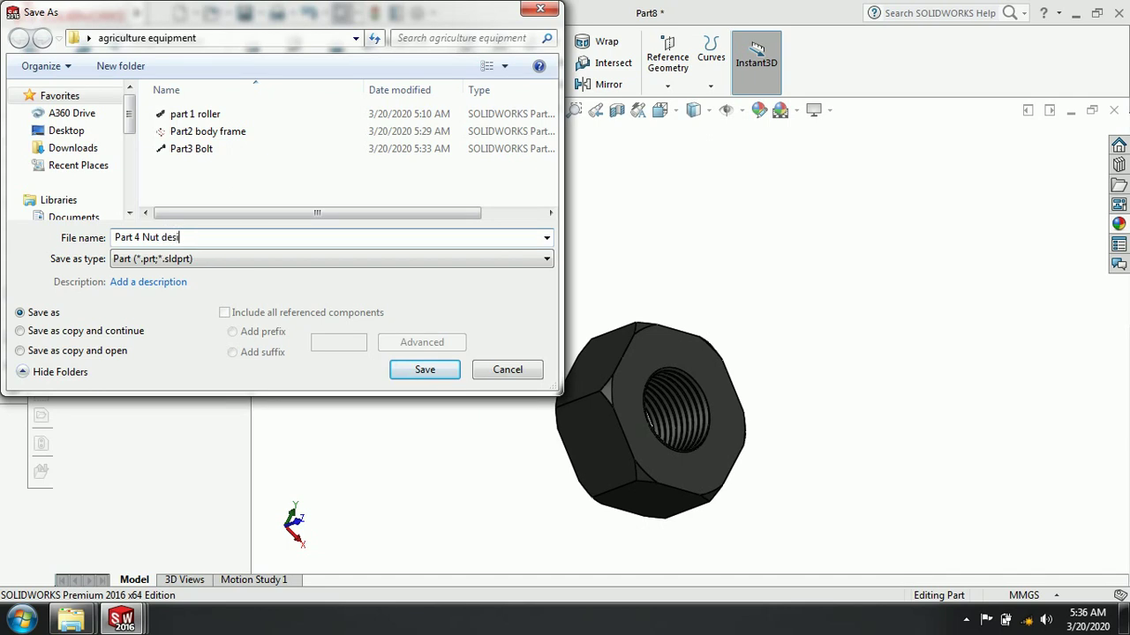
click(423, 371)
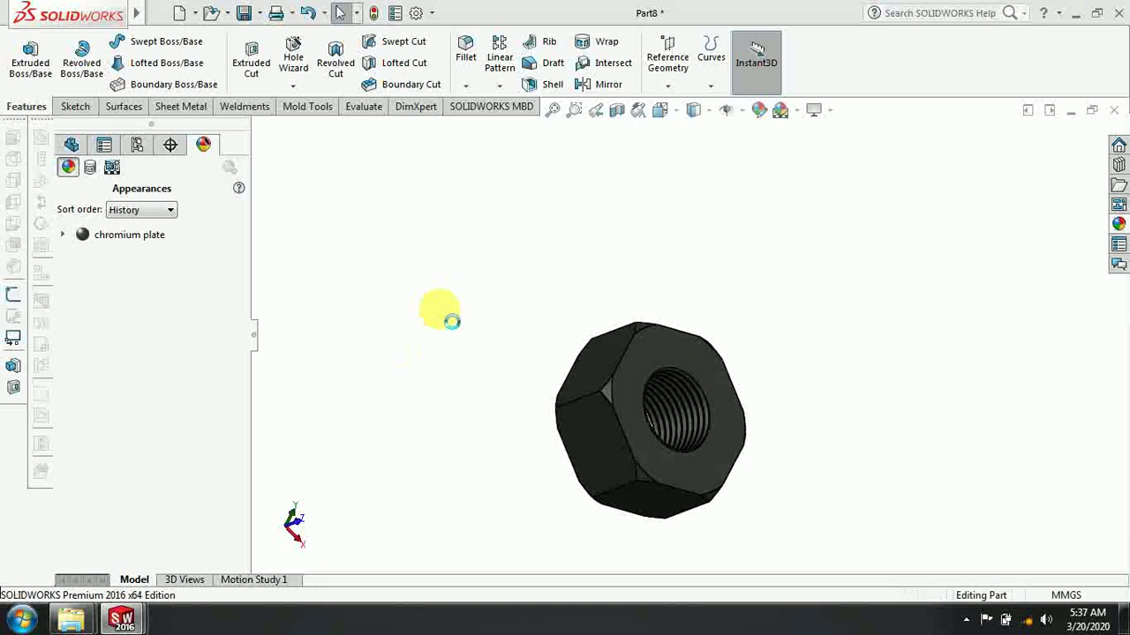
click(158, 15)
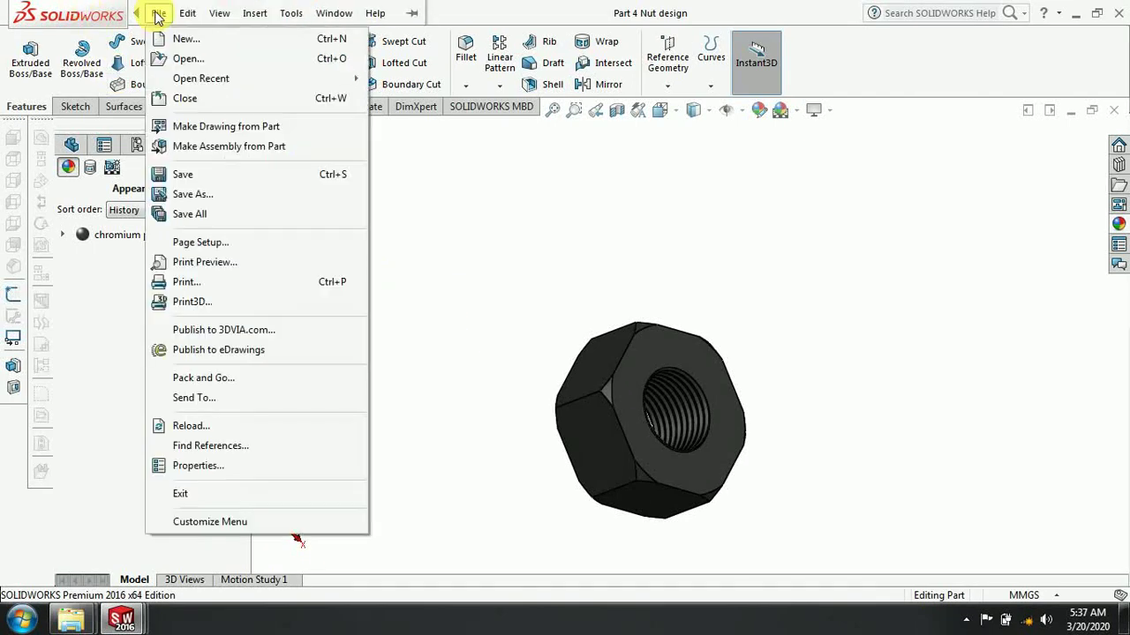
Step: Create a new document from the Assembly template, opening Assem2
click(181, 39)
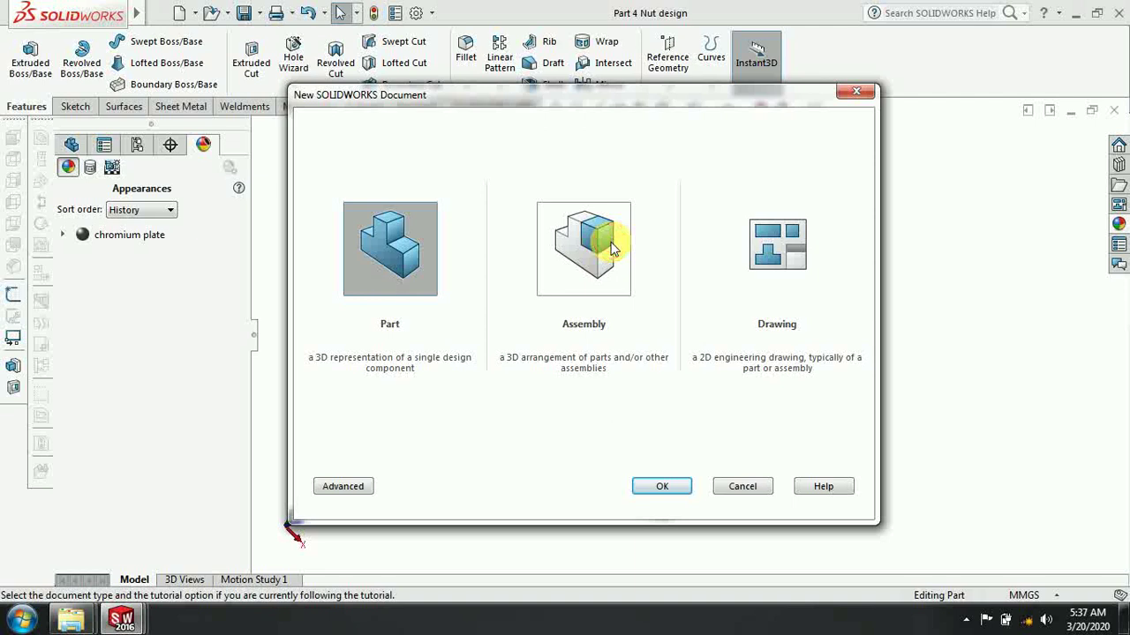
click(611, 247)
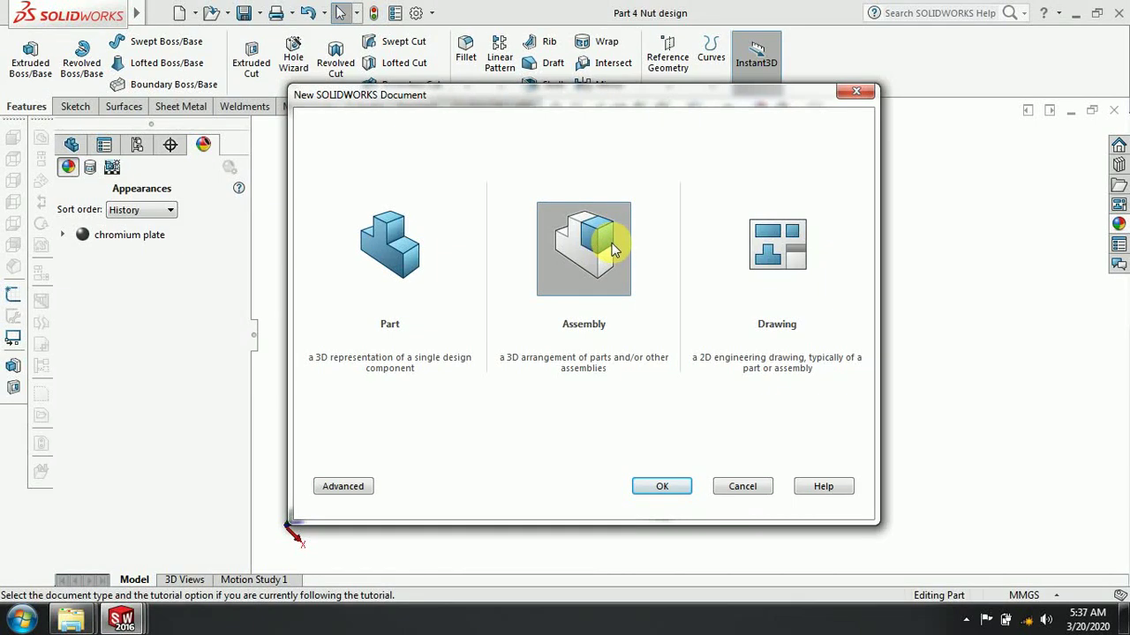
click(660, 486)
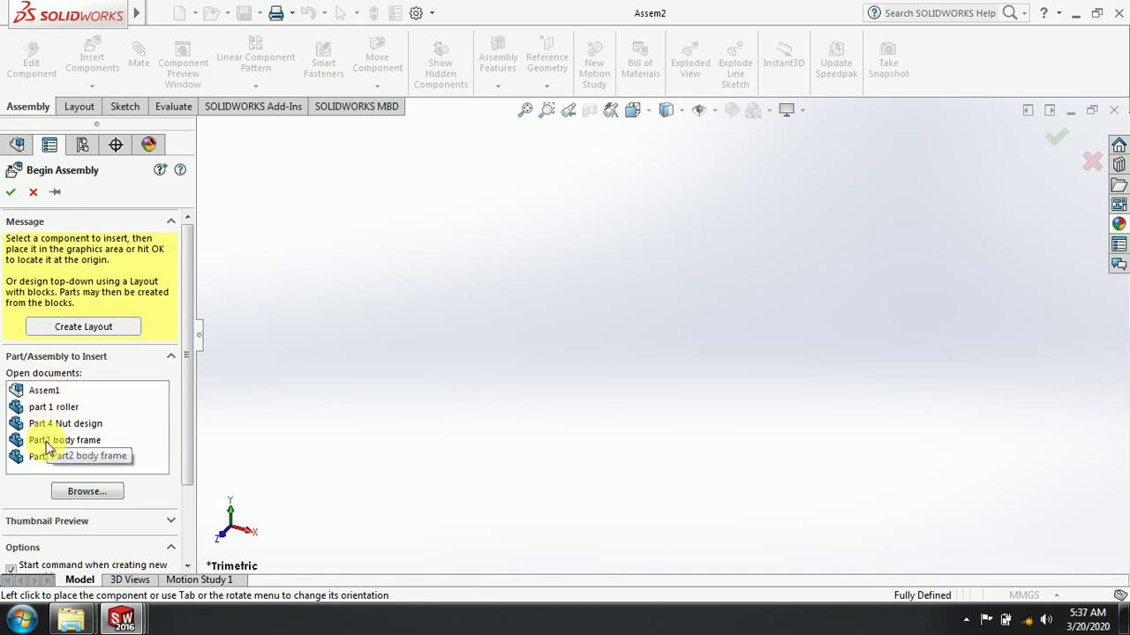
Step: Insert Part2 body frame as the assembly's first, fixed component
click(60, 440)
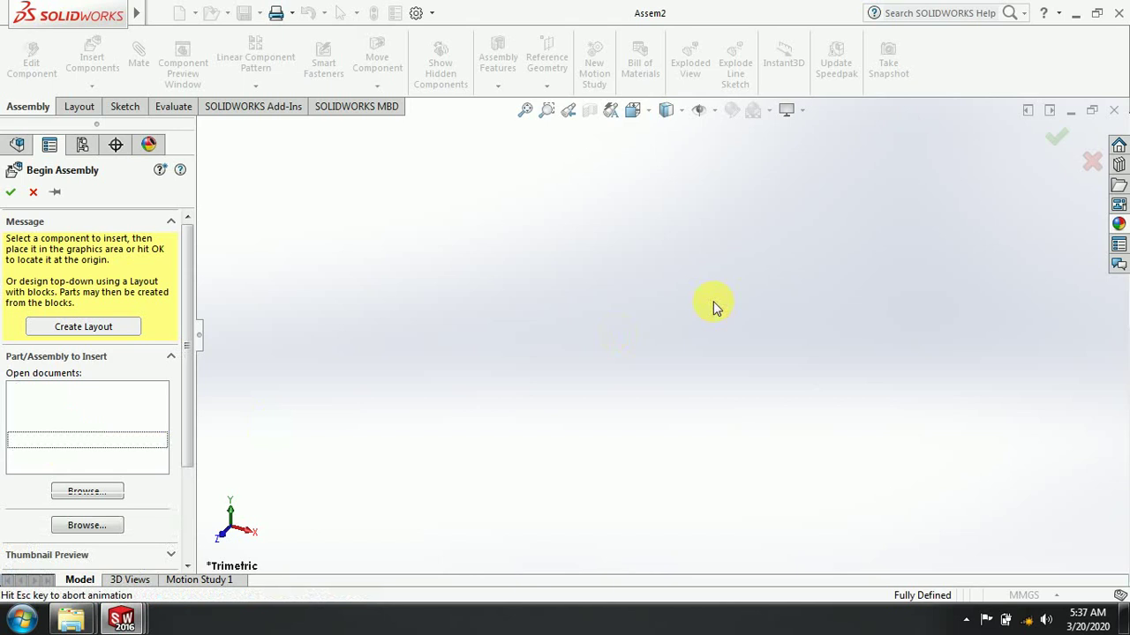
click(712, 309)
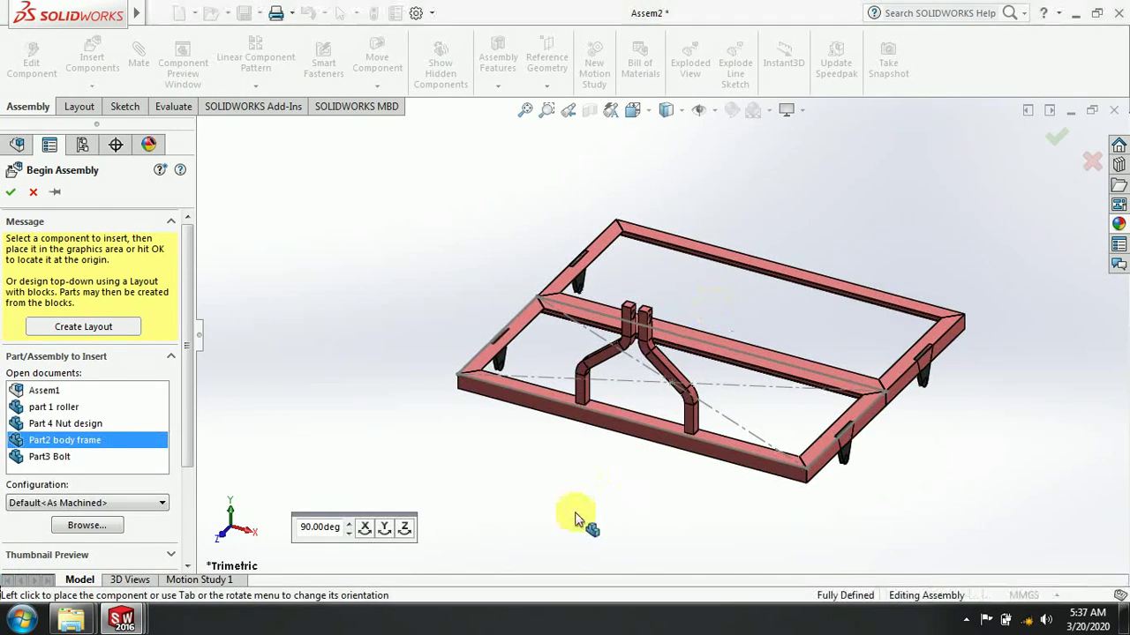
mouse_move(591, 505)
middle_down()
mouse_move(527, 427)
mouse_move(419, 398)
mouse_move(378, 374)
mouse_move(391, 383)
middle_up()
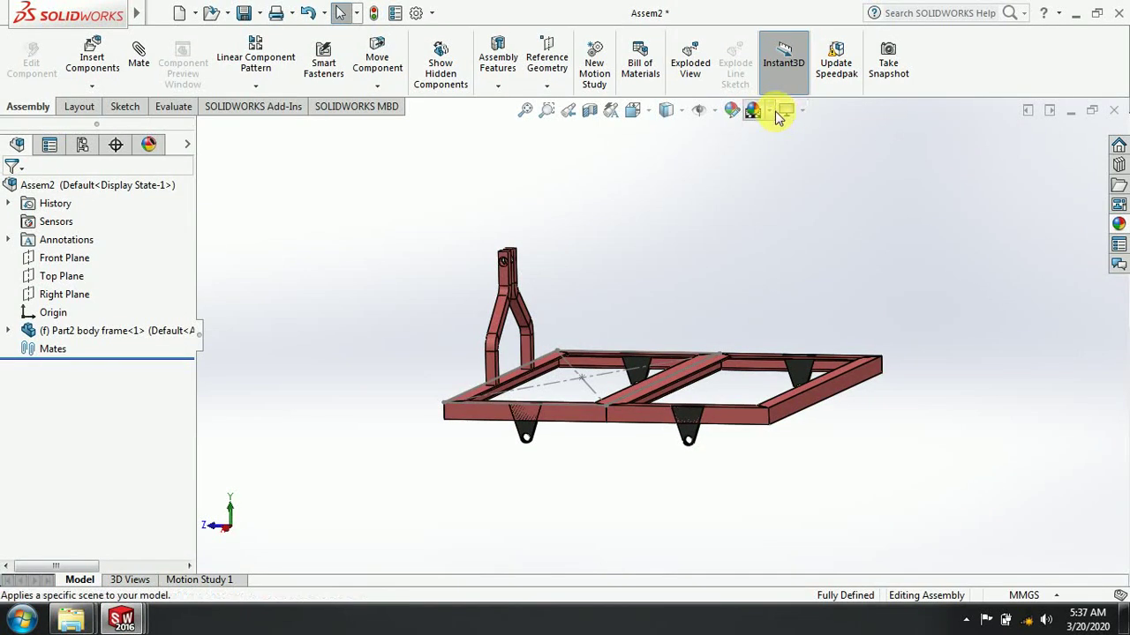
Step: Switch the scene to Plain White and orbit to an oblique top view of the frame
click(778, 117)
click(783, 151)
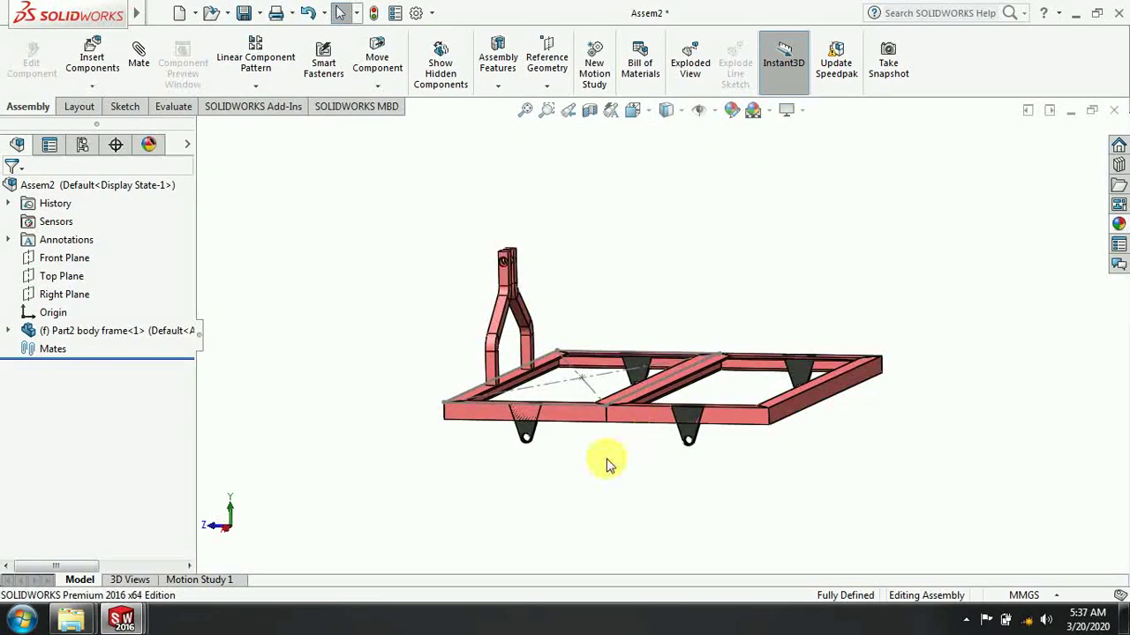
scroll(590, 477, down, 2)
mouse_move(591, 481)
middle_down()
mouse_move(670, 466)
mouse_move(668, 492)
mouse_move(660, 487)
middle_up()
middle_drag(439, 273, 353, 265)
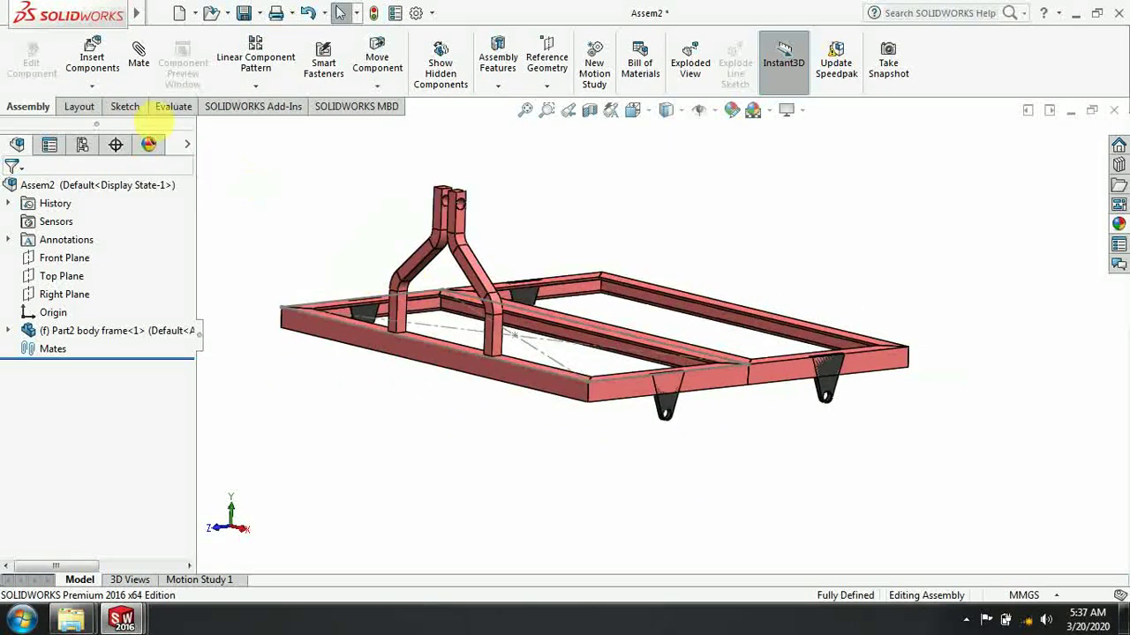
Step: Insert part 1 roller and drag it below and right of the frame
click(103, 64)
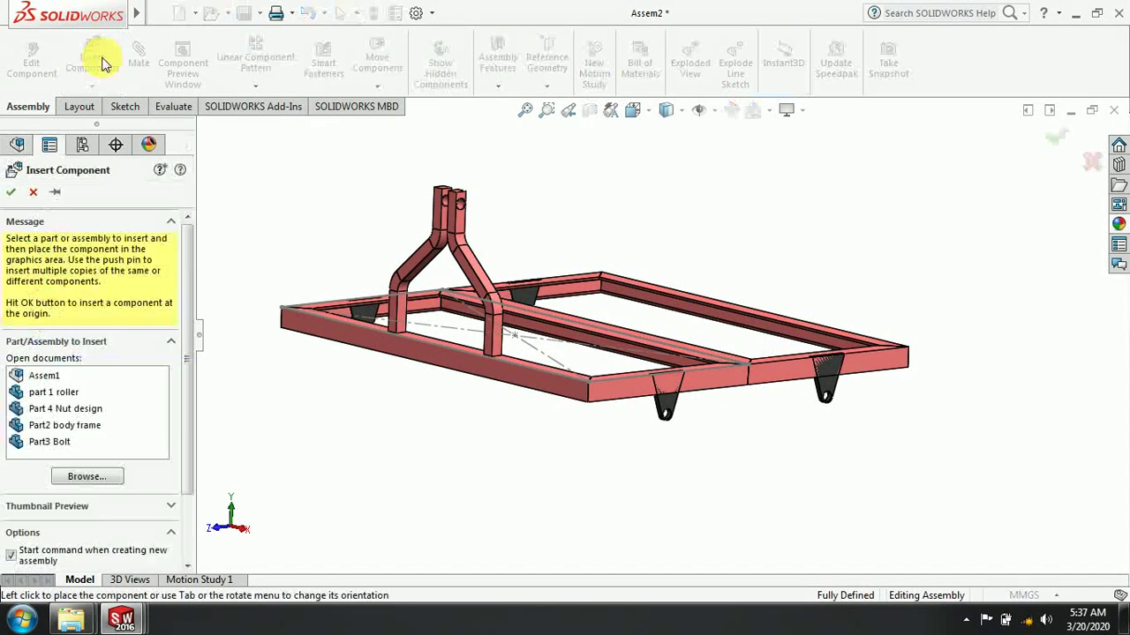
click(62, 399)
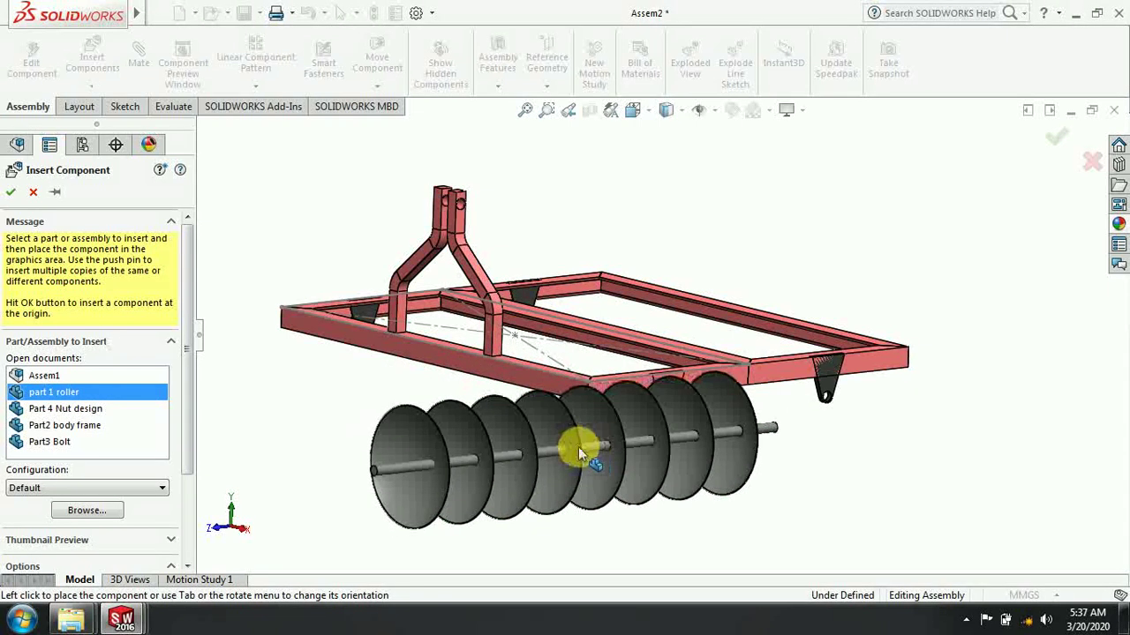
click(586, 465)
scroll(301, 447, down, 3)
scroll(453, 382, up, 2)
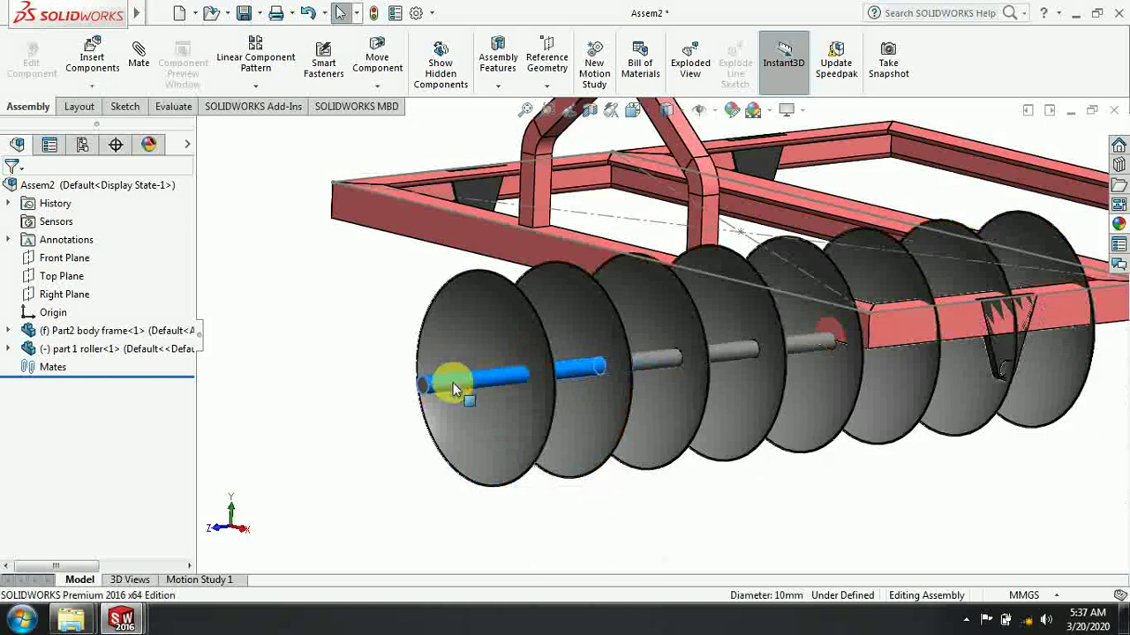
drag(453, 385, 468, 426)
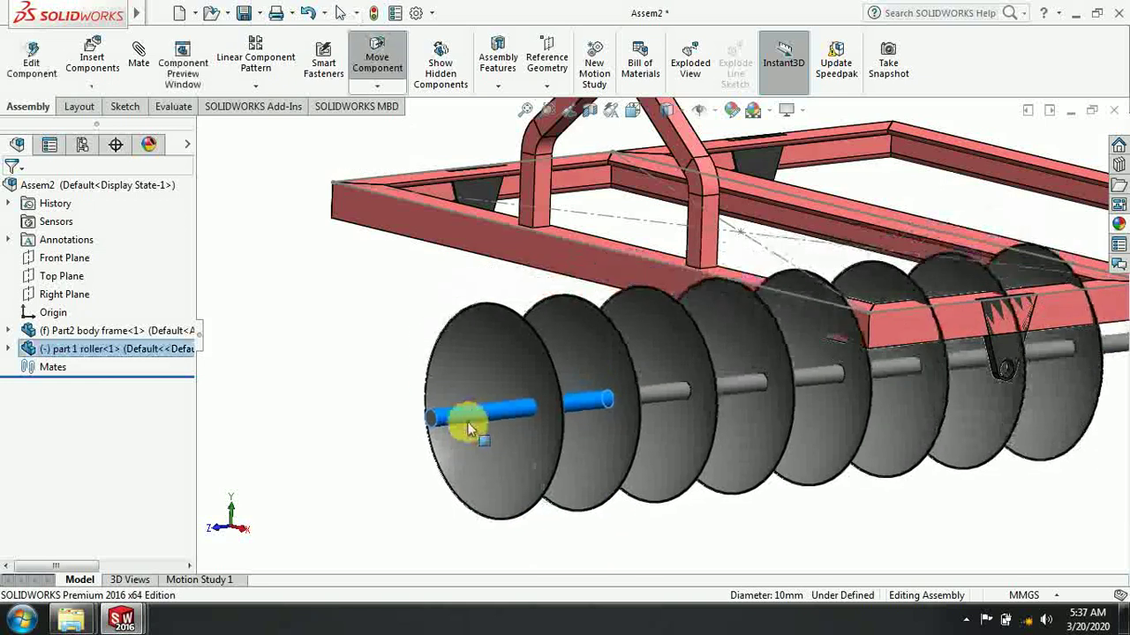
Step: Rotate the roller about its shaft so the disc axle runs along the frame
click(374, 88)
click(397, 126)
mouse_move(474, 442)
mouse_down()
mouse_move(368, 391)
mouse_move(435, 396)
mouse_move(729, 555)
mouse_move(668, 477)
mouse_move(582, 416)
mouse_move(559, 453)
mouse_move(605, 482)
mouse_move(363, 397)
mouse_move(418, 356)
mouse_move(404, 365)
mouse_up()
scroll(371, 390, down, 2)
scroll(357, 393, up, 2)
scroll(406, 367, down, 2)
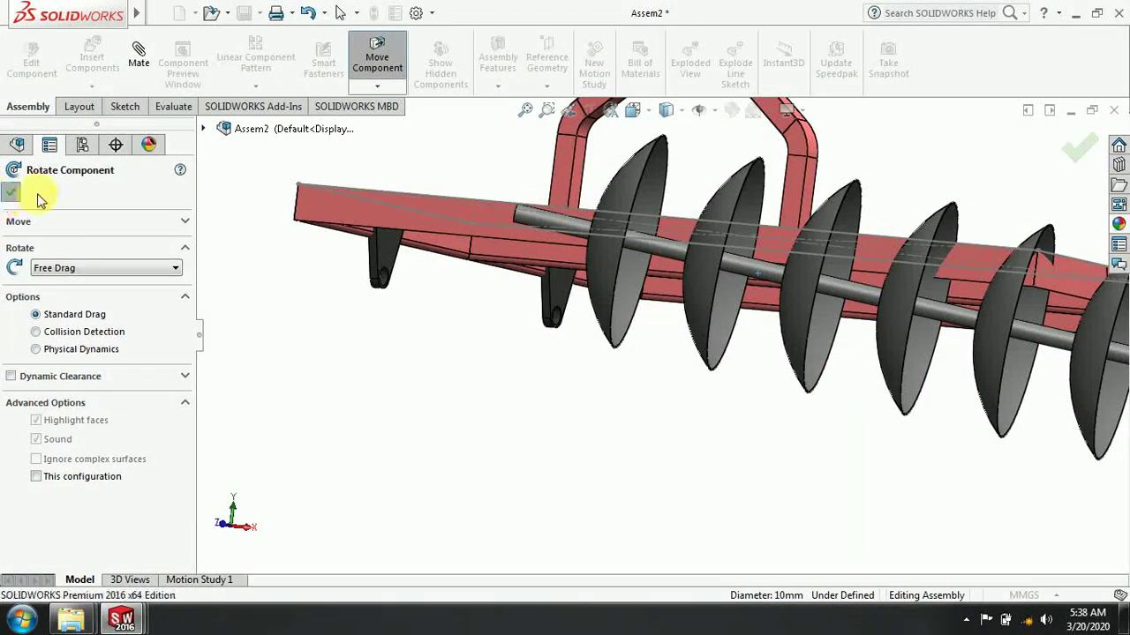
click(11, 193)
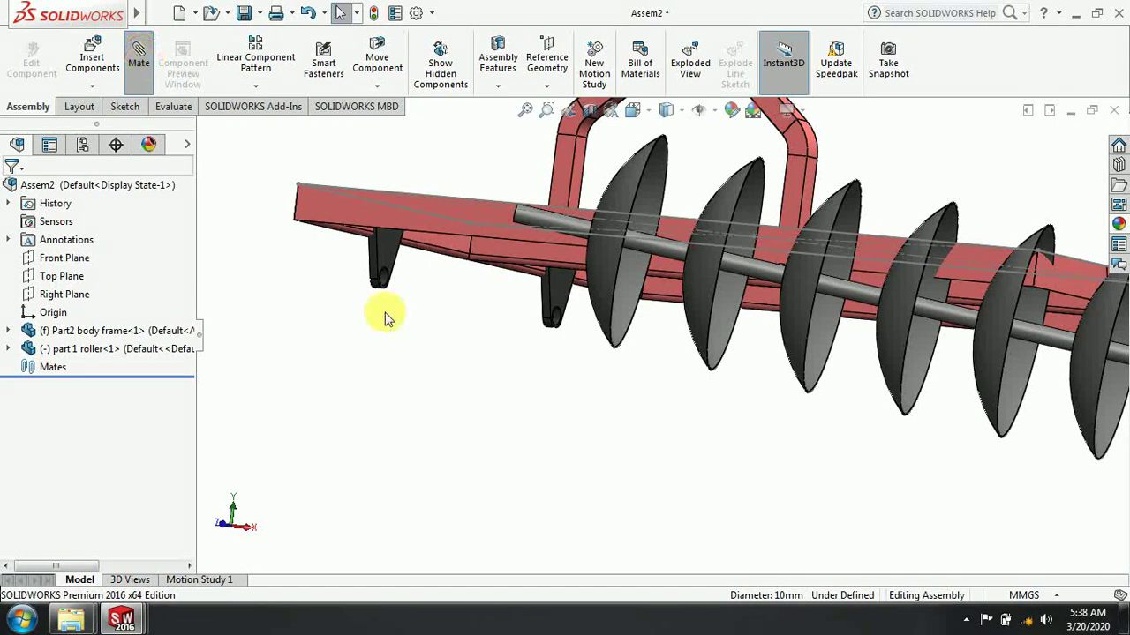
Step: Add a Concentric mate between the frame bracket hole and the roller shaft
scroll(394, 268, down, 2)
scroll(441, 287, down, 2)
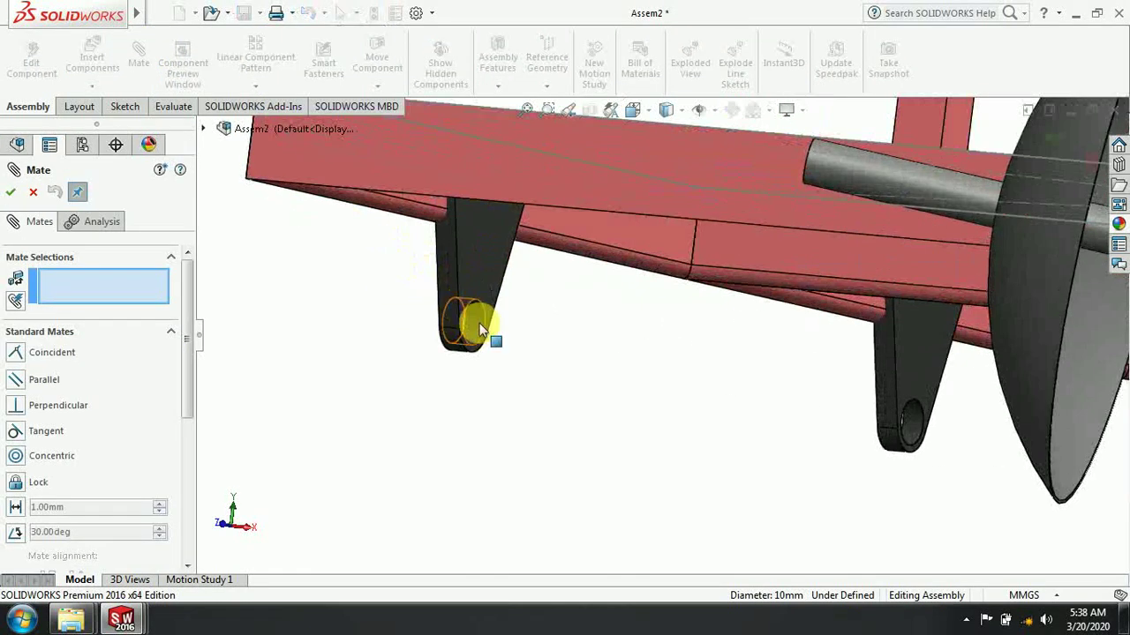
click(479, 330)
scroll(713, 364, up, 2)
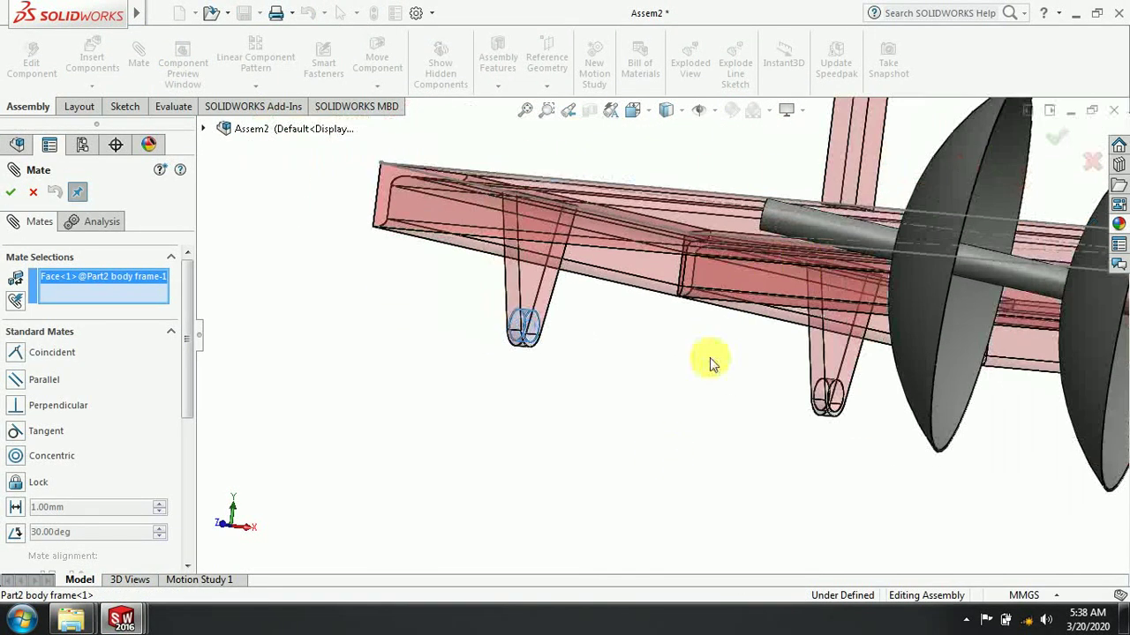
click(816, 234)
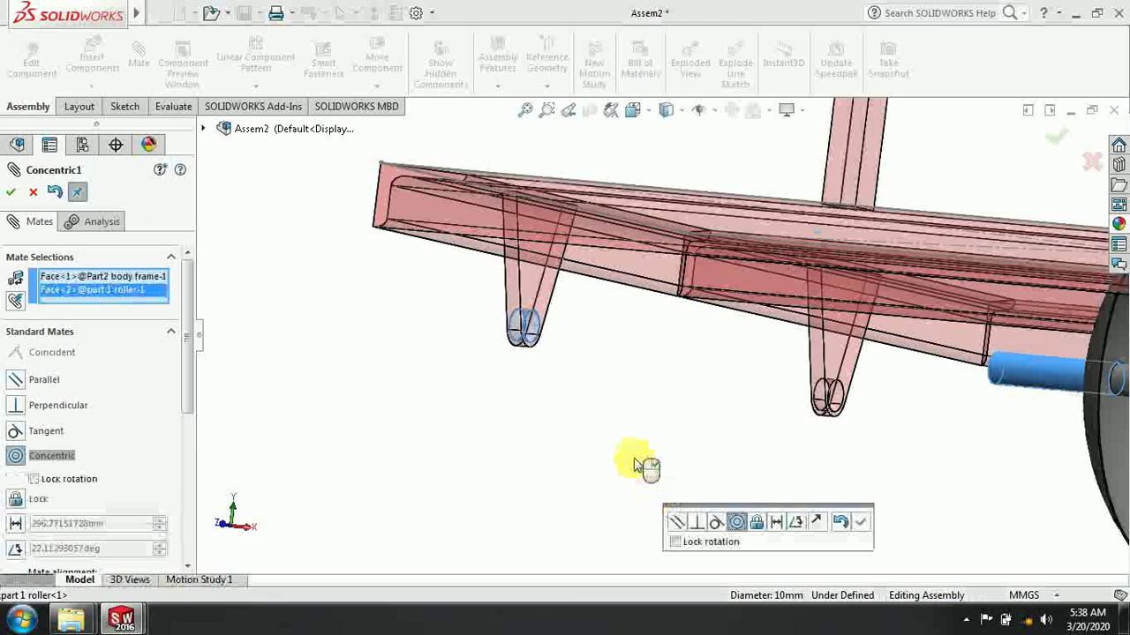
scroll(635, 463, up, 2)
scroll(623, 433, up, 2)
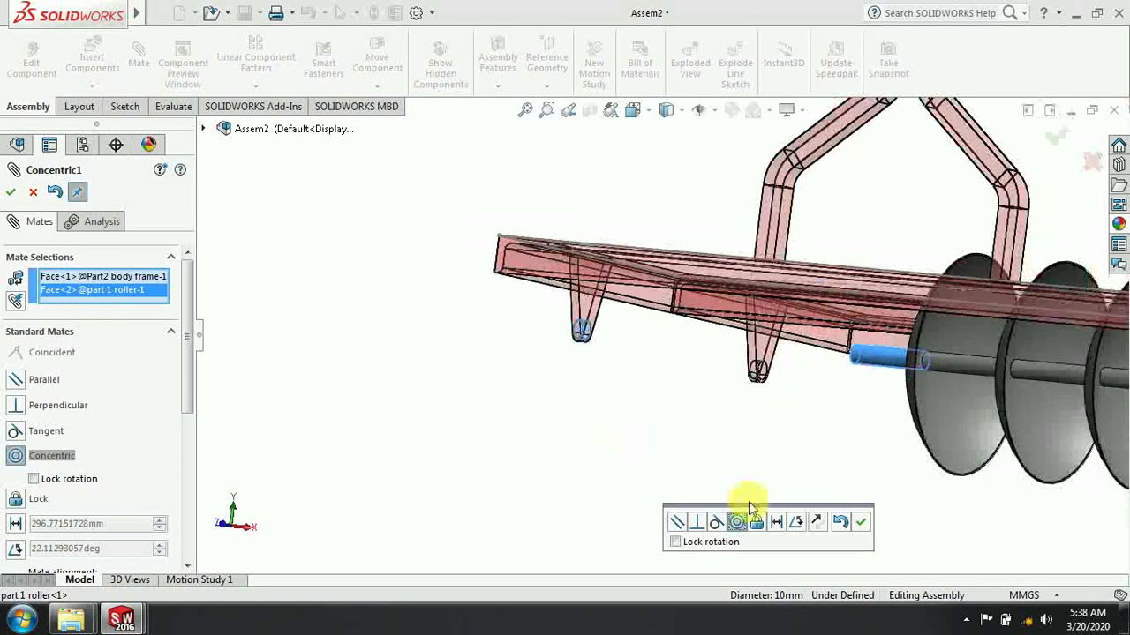
click(863, 527)
Step: Slide the roller left along the frame and orbit to an angled top view
drag(882, 359, 547, 380)
scroll(596, 427, up, 2)
middle_drag(957, 451, 921, 504)
scroll(882, 434, down, 3)
scroll(819, 354, down, 2)
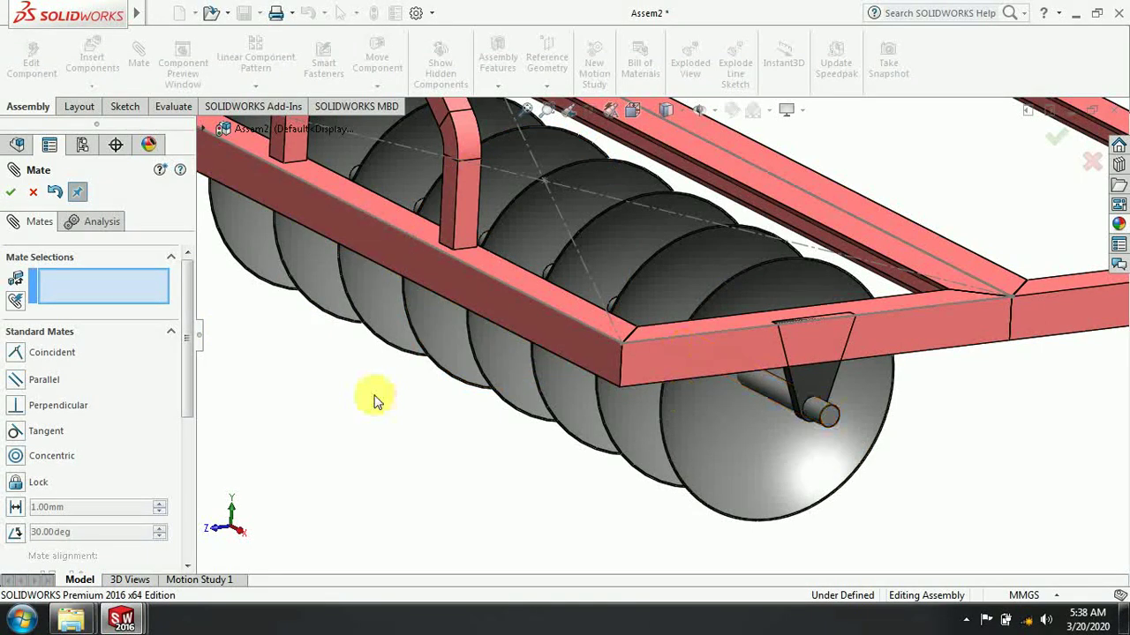
Step: Start a centred Width mate using the first roller's shaft end as reference
drag(189, 362, 173, 468)
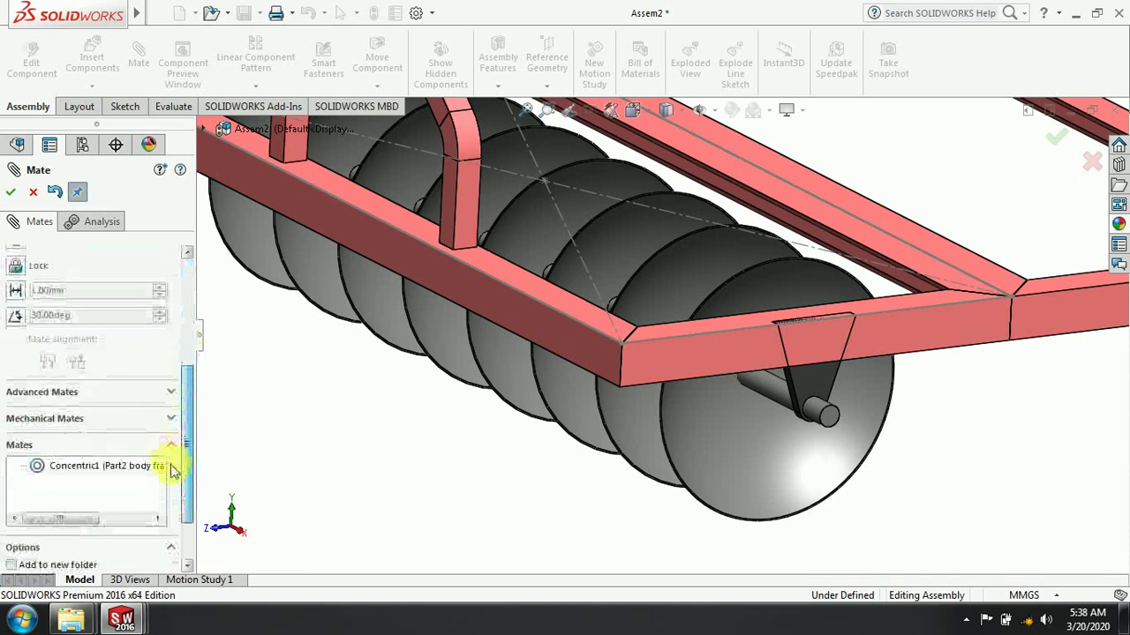
scroll(53, 394, down, 2)
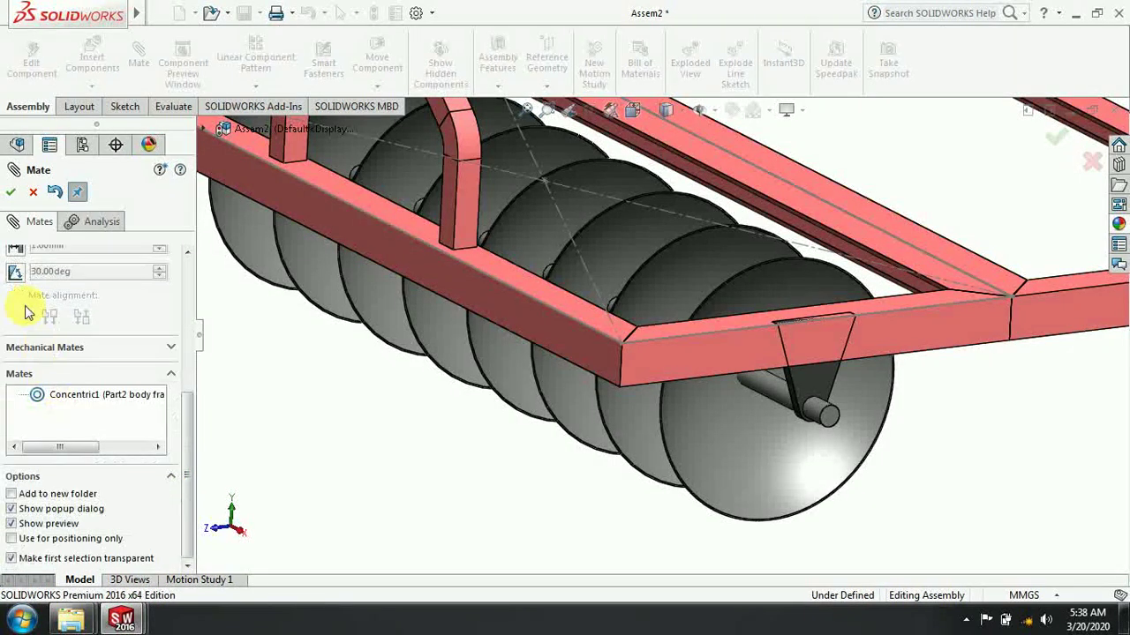
drag(188, 416, 188, 350)
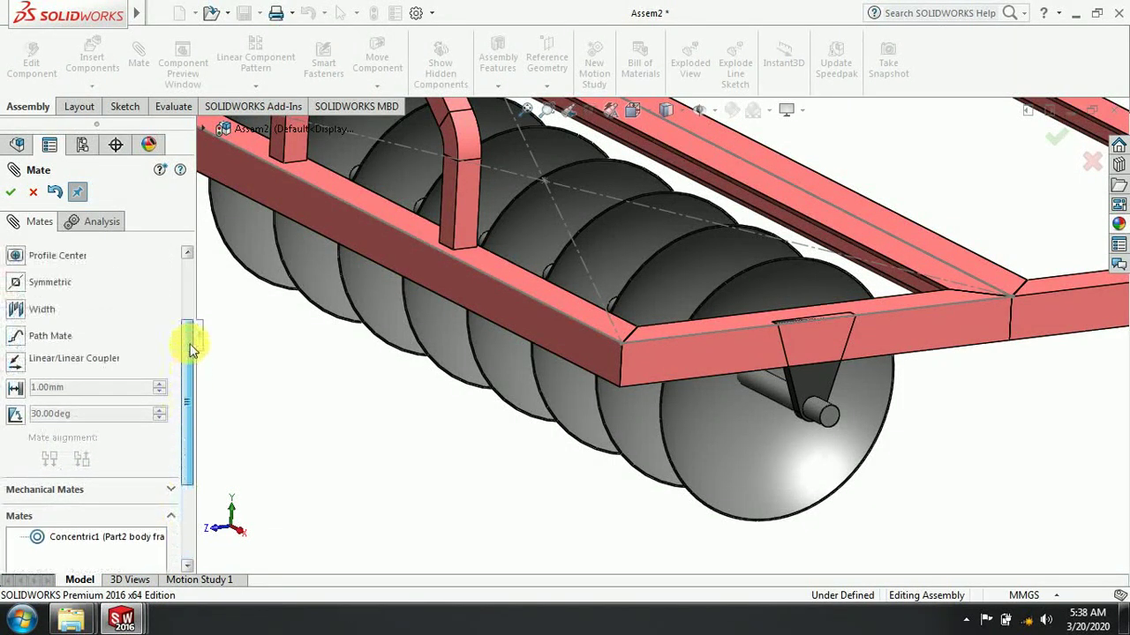
click(19, 314)
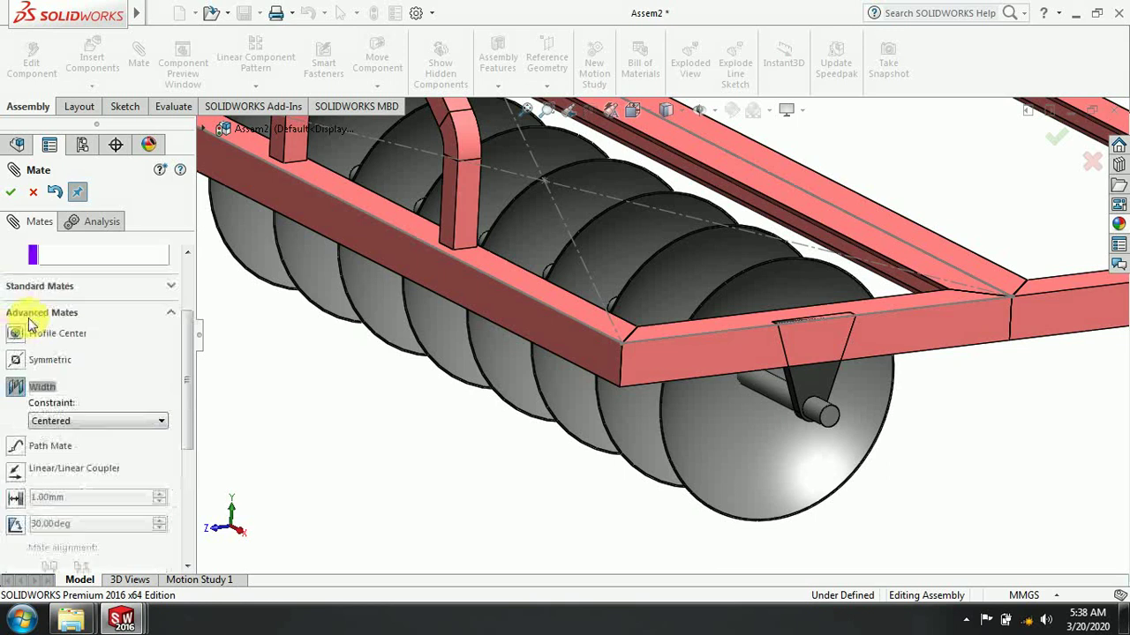
click(829, 419)
scroll(886, 517, up, 3)
mouse_move(649, 489)
middle_down()
mouse_move(789, 512)
mouse_move(665, 469)
middle_up()
scroll(420, 353, down, 3)
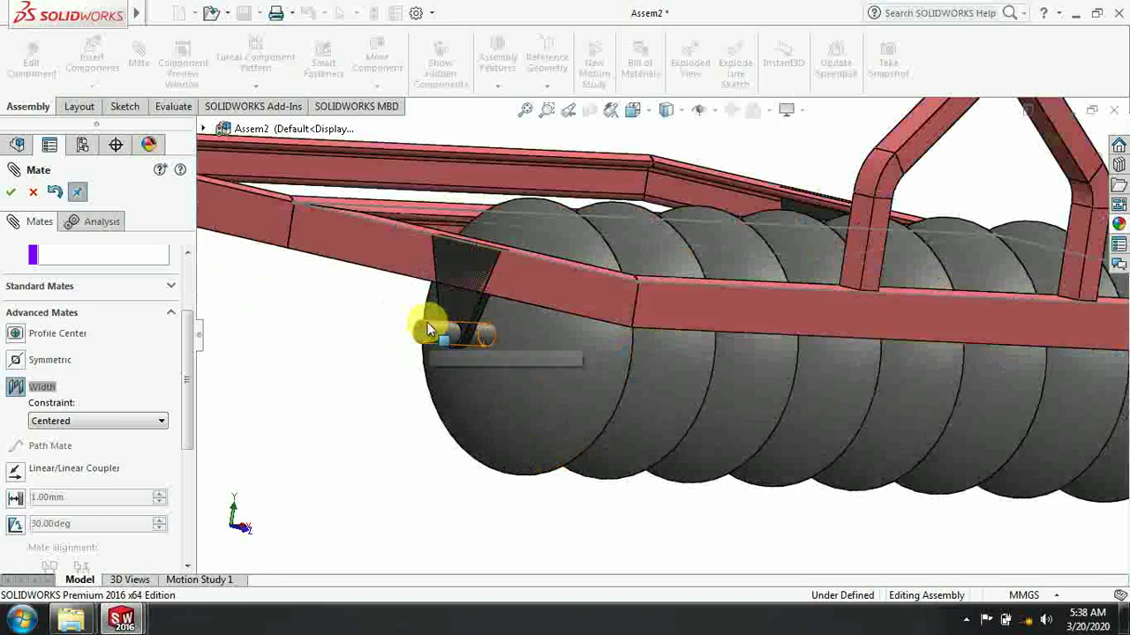
Step: Pick both triangular mounting tab faces, accept the Width mate, and close Mate
click(460, 301)
mouse_move(444, 503)
middle_down()
mouse_move(398, 494)
mouse_move(794, 517)
mouse_move(702, 543)
mouse_move(698, 555)
mouse_move(999, 380)
middle_up()
click(942, 345)
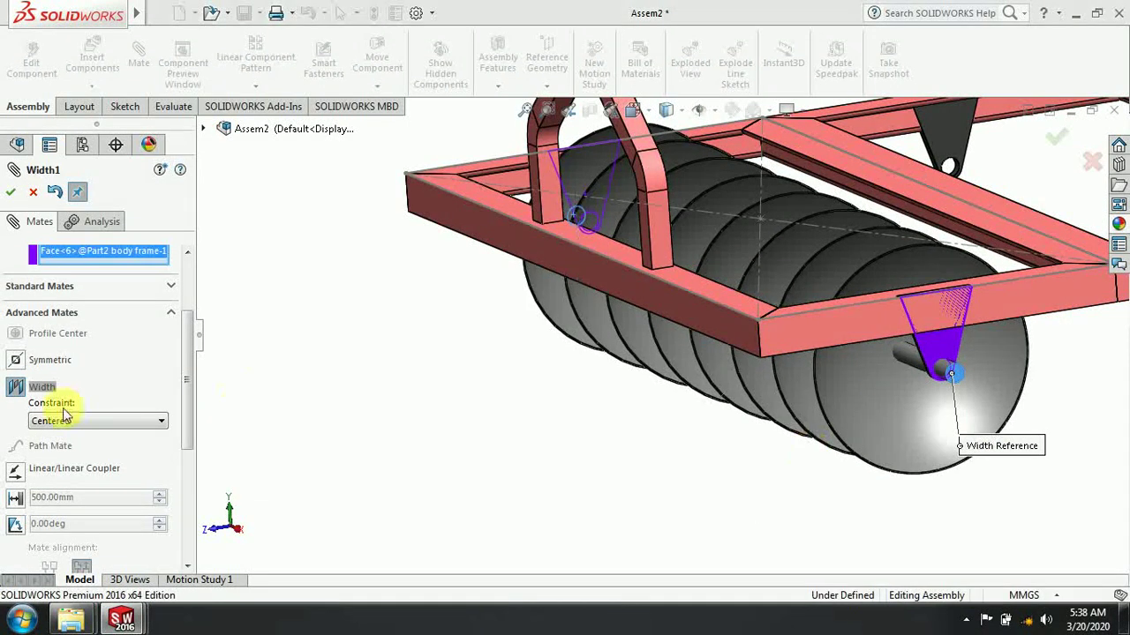
click(10, 192)
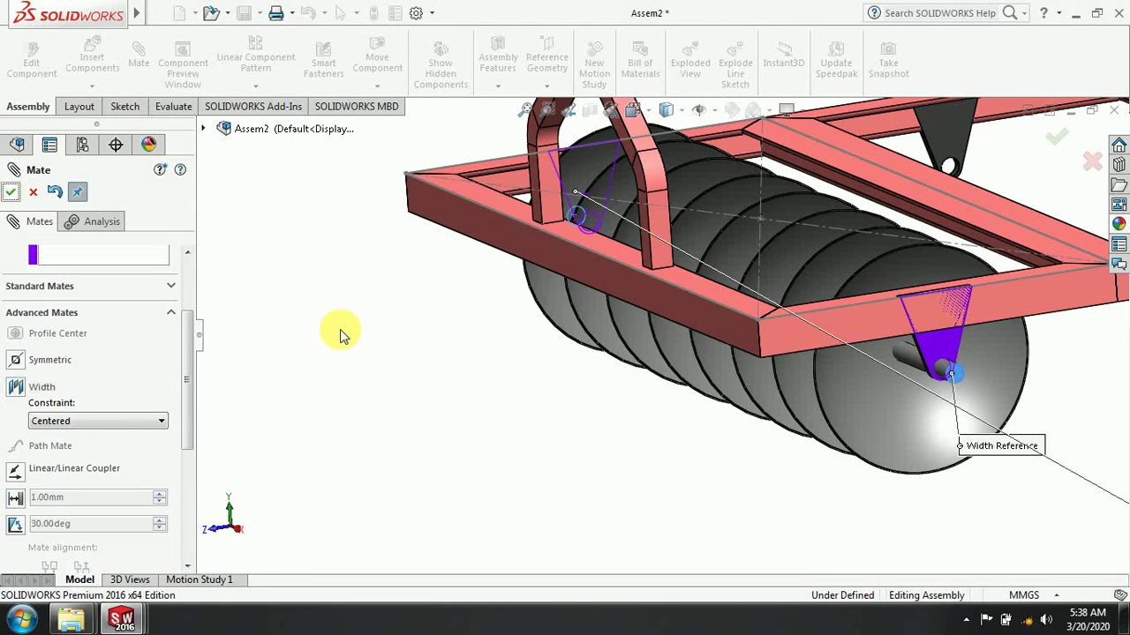
key(z)
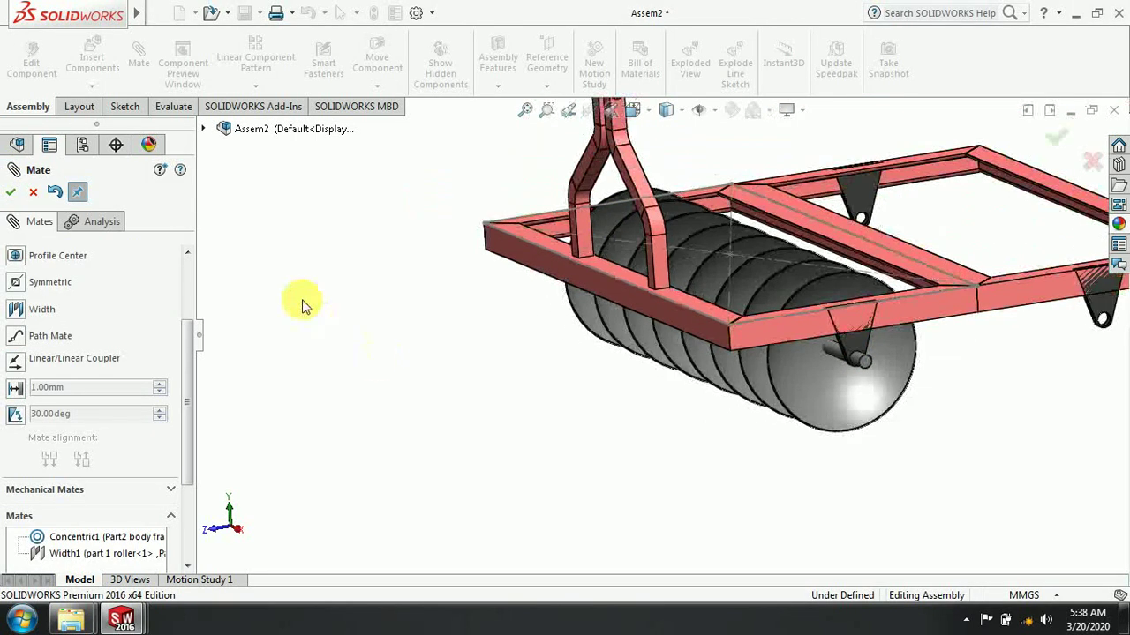
click(9, 193)
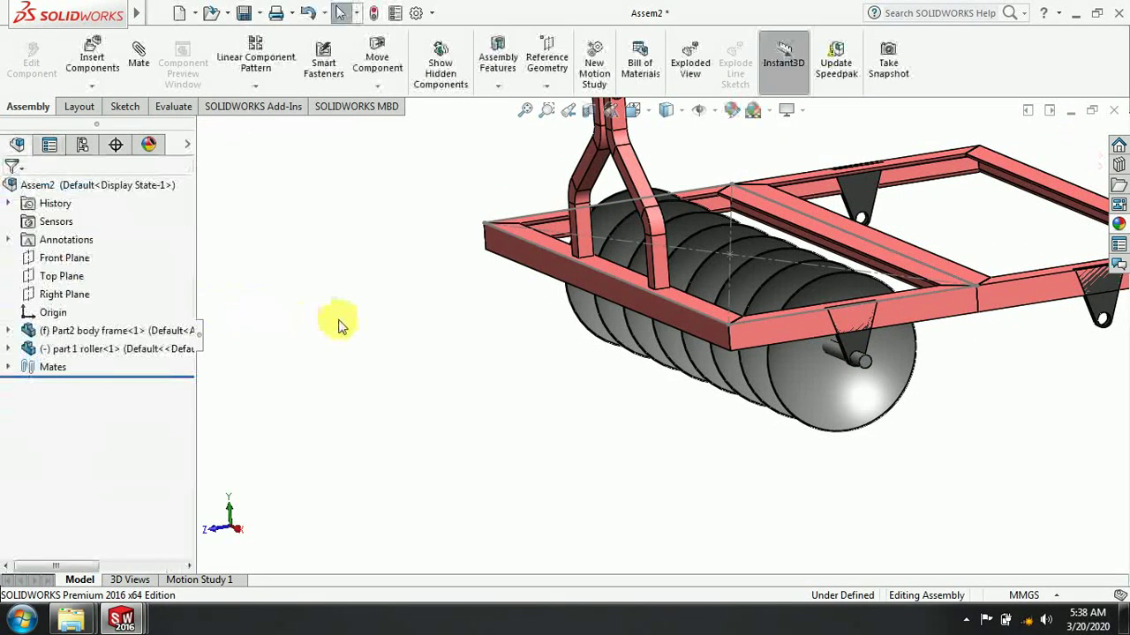
Step: Insert a second part 1 roller beside the frame and fit the assembly in view
mouse_move(379, 320)
middle_down()
mouse_move(408, 341)
mouse_move(836, 413)
middle_up()
scroll(978, 252, up, 2)
scroll(914, 295, down, 2)
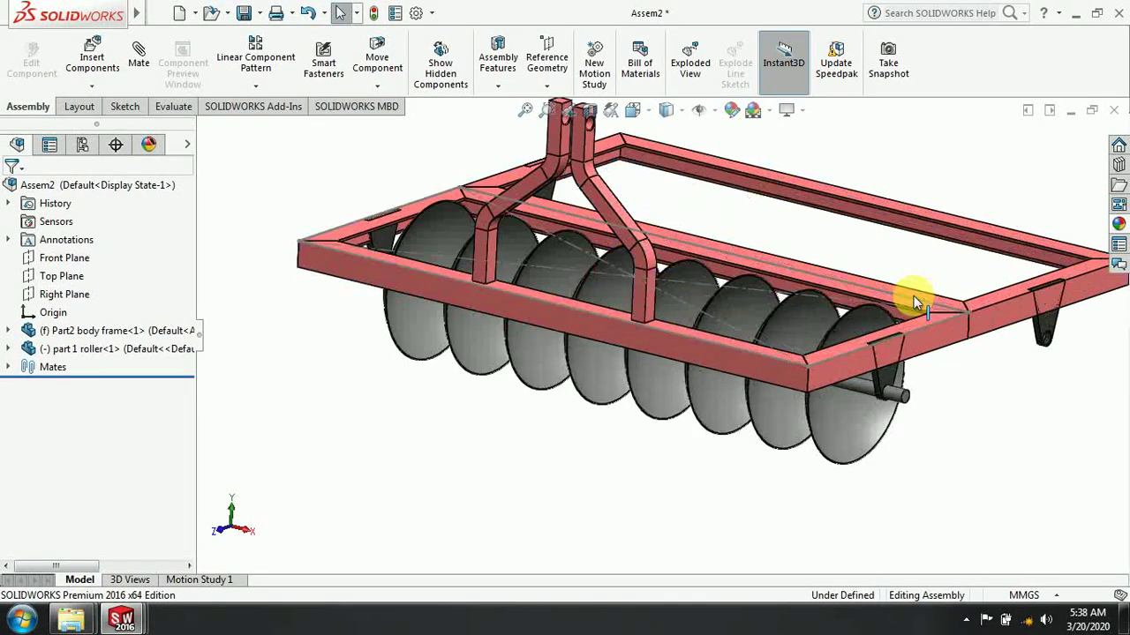
click(94, 51)
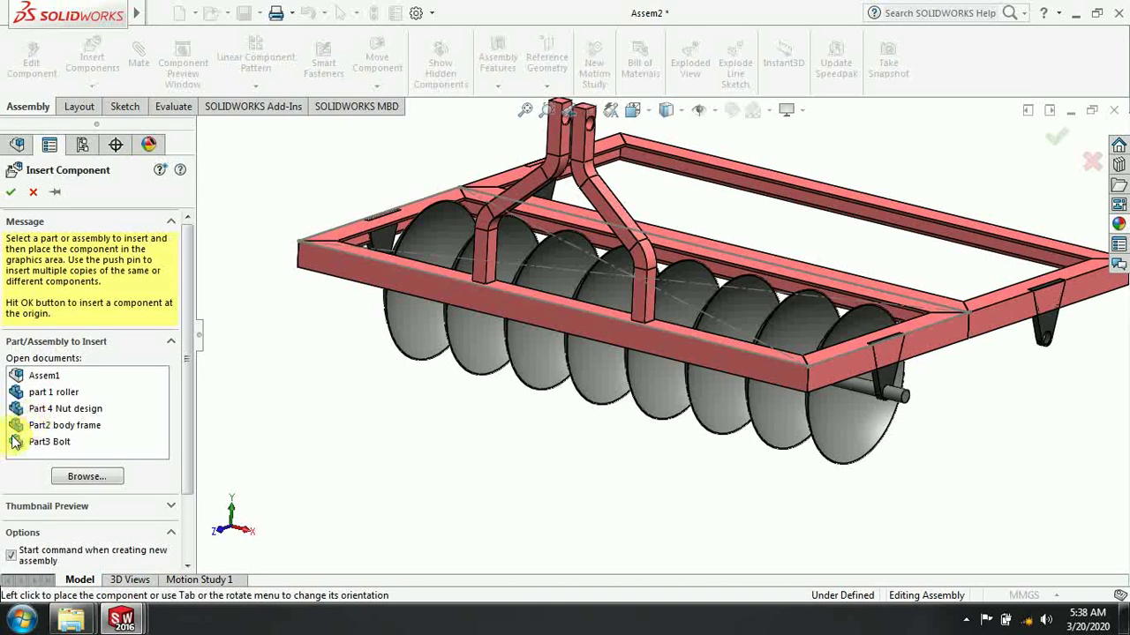
click(55, 396)
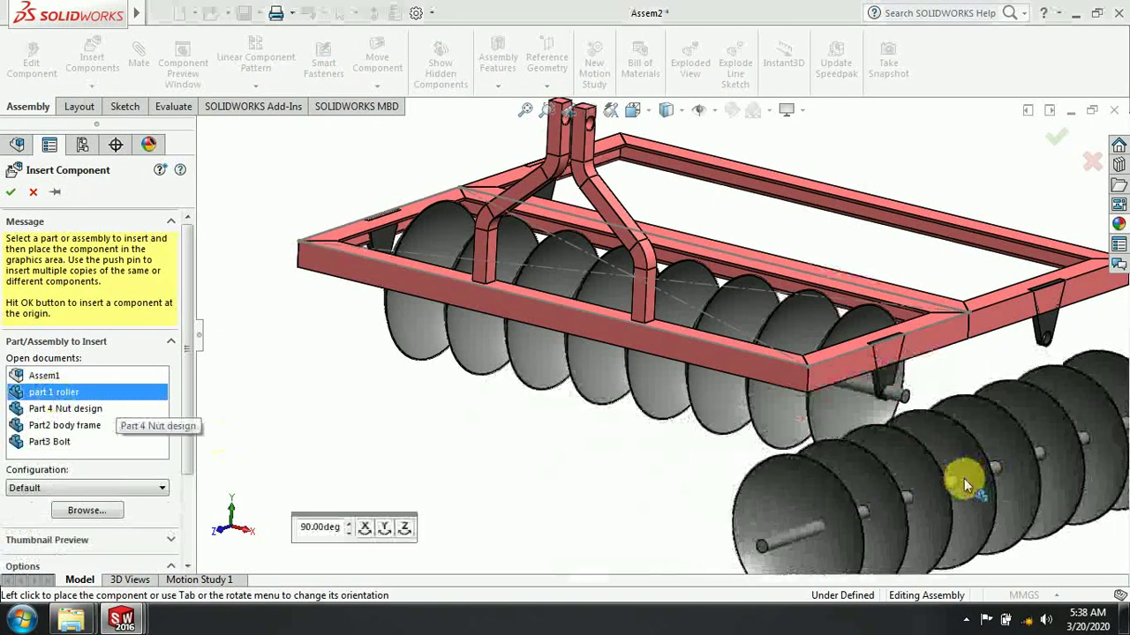
click(729, 522)
scroll(656, 487, up, 2)
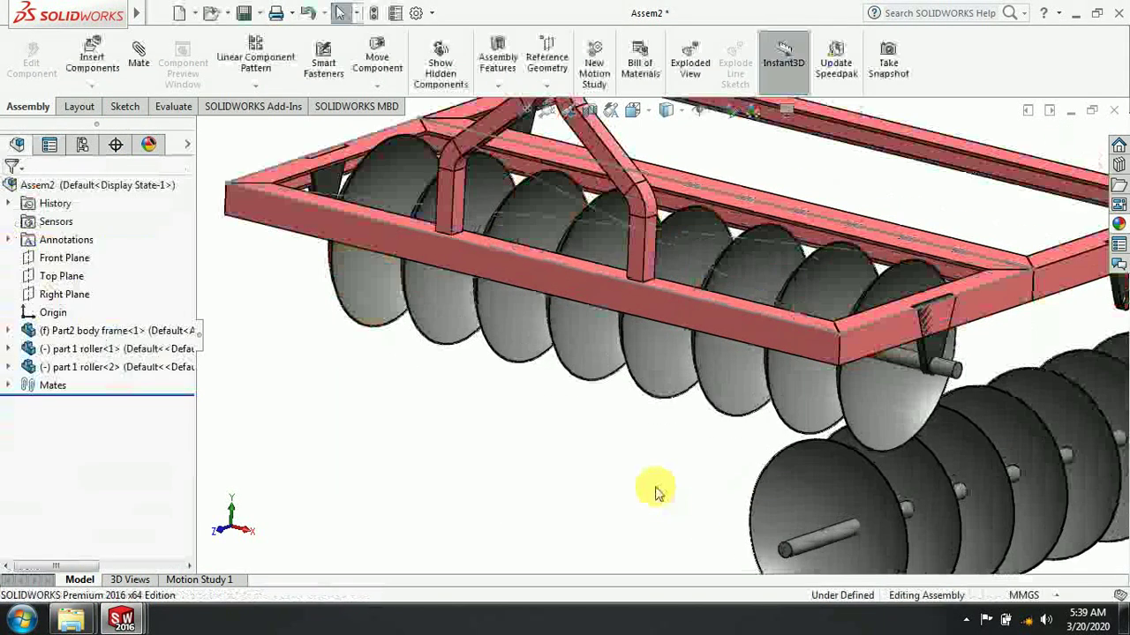
mouse_move(701, 474)
middle_down()
mouse_move(685, 459)
mouse_move(760, 476)
middle_up()
key(f)
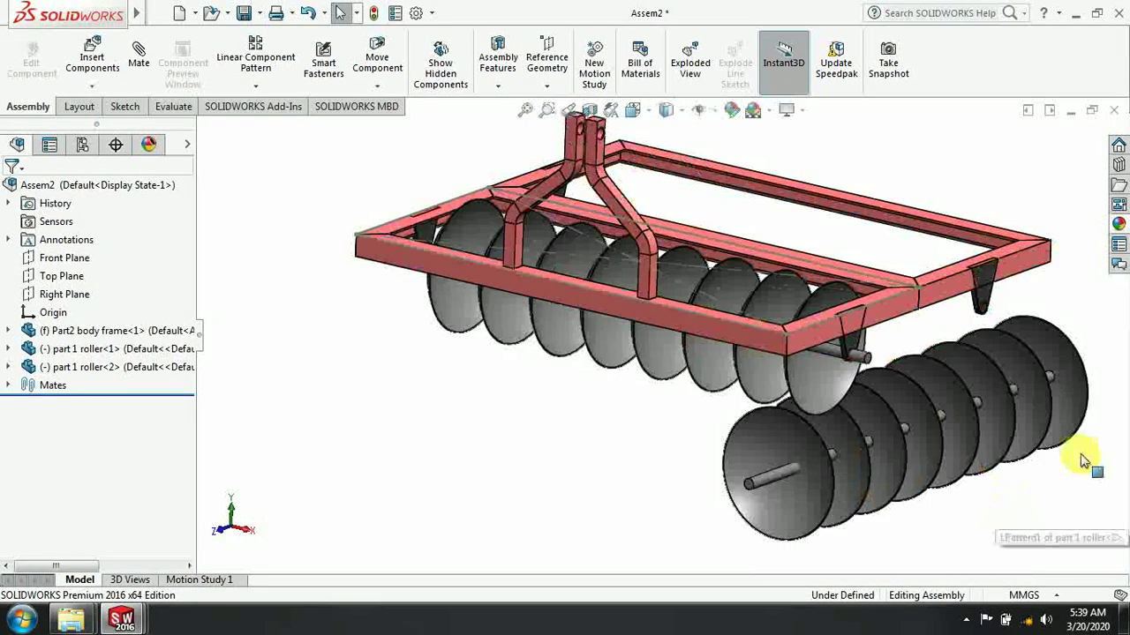
click(375, 84)
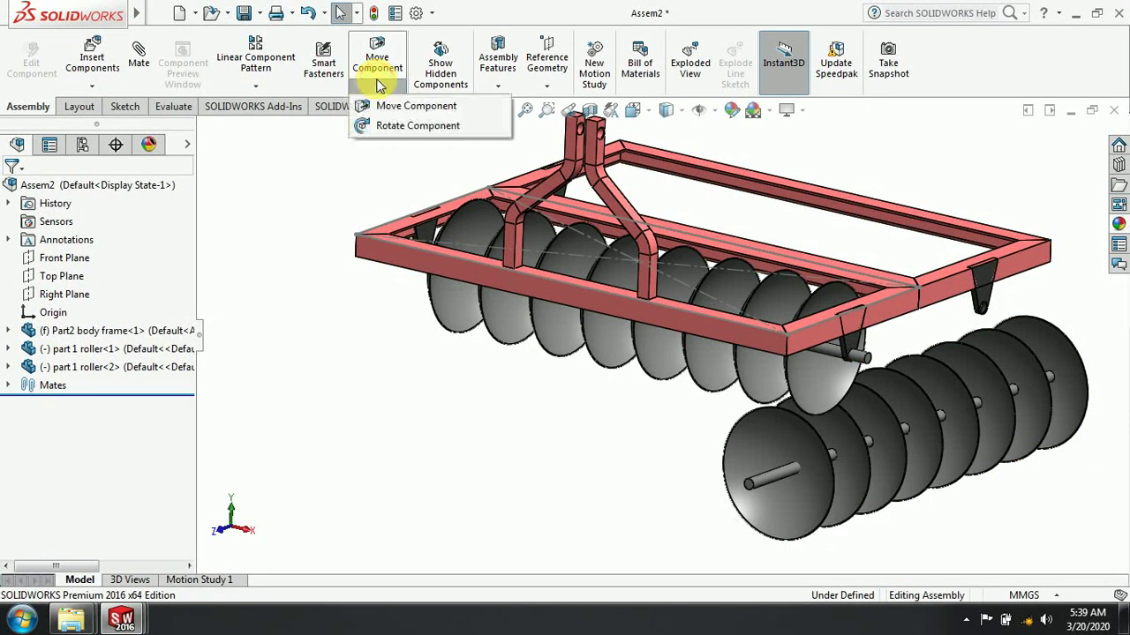
Step: Rotate the second roller so its axle runs parallel to the frame
click(389, 123)
drag(765, 465, 900, 512)
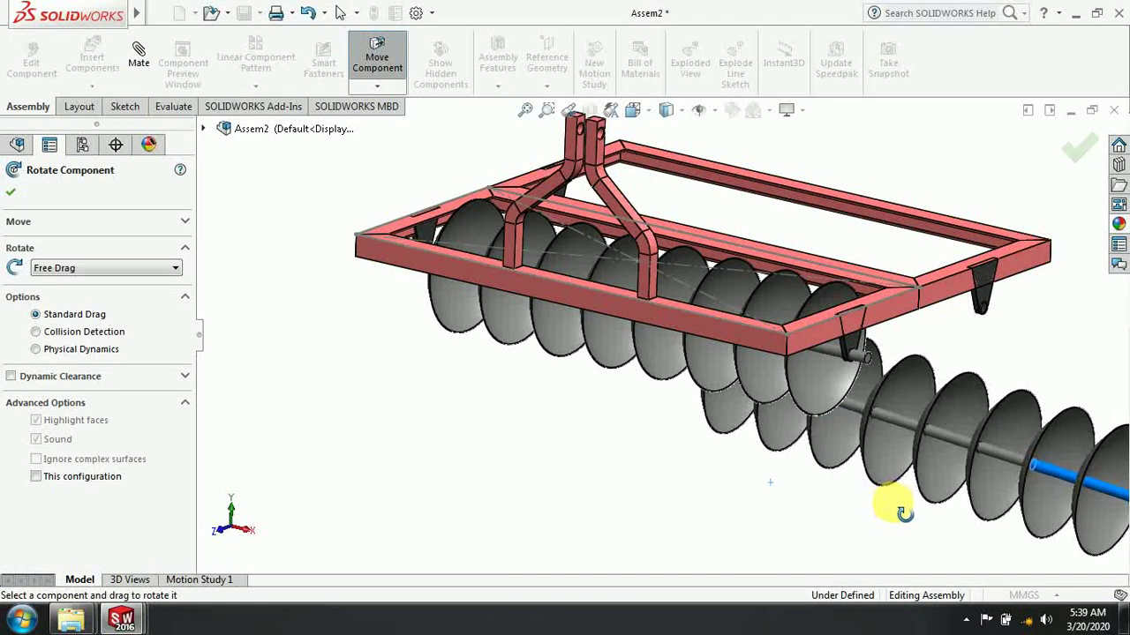
scroll(933, 541, down, 2)
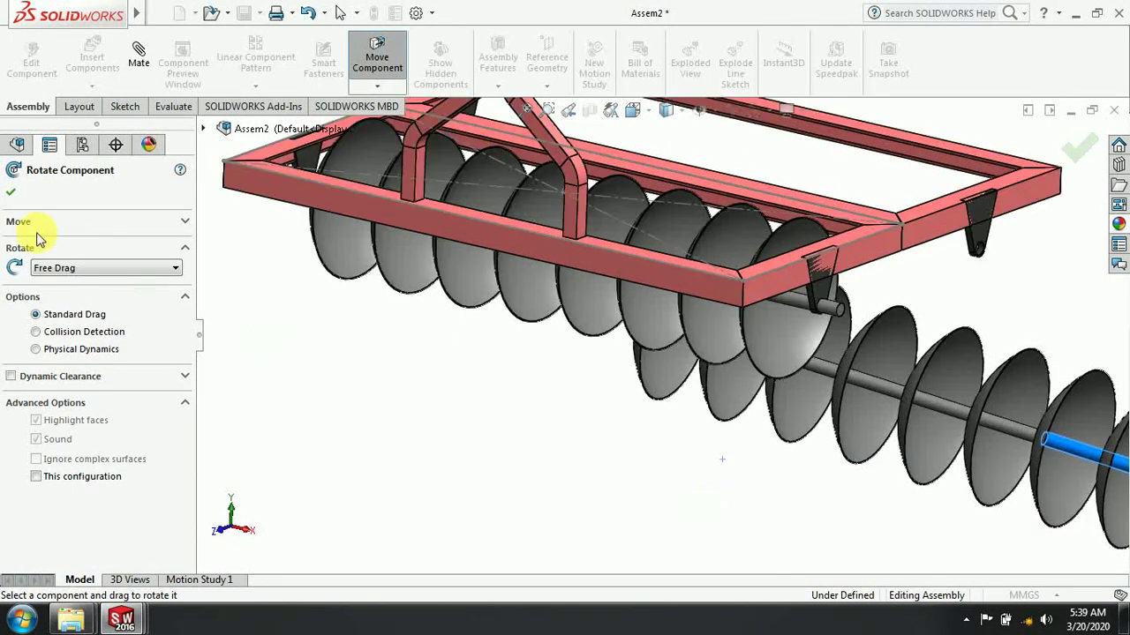
click(15, 196)
scroll(973, 277, up, 3)
Step: Start a new mate by selecting the rear bracket's hole face
scroll(796, 304, down, 4)
scroll(796, 305, down, 3)
click(139, 64)
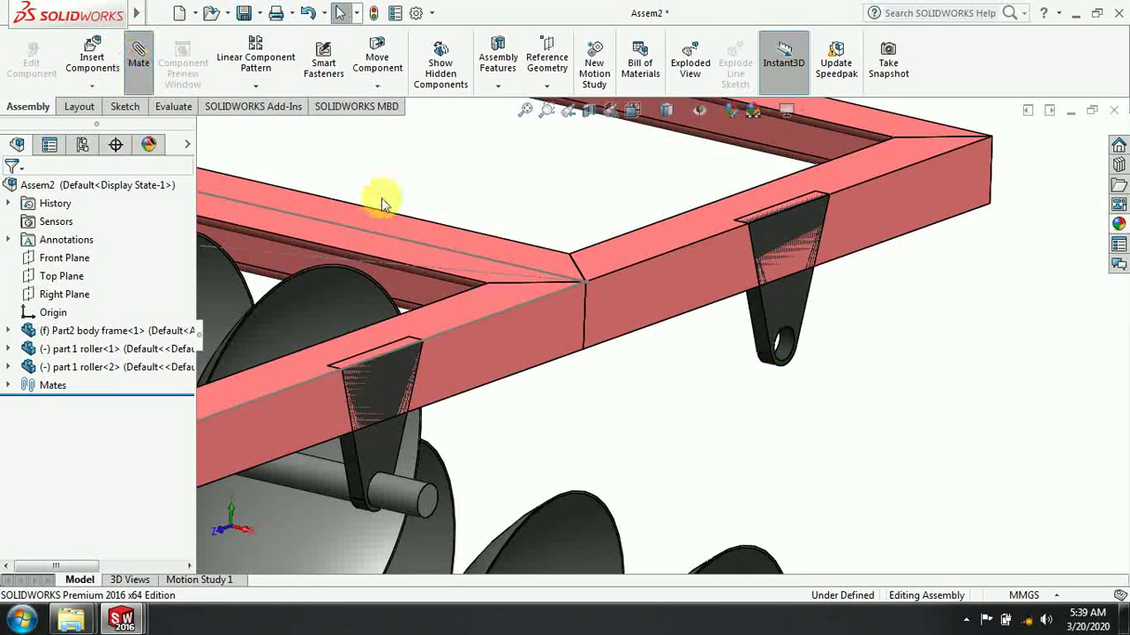
scroll(801, 350, down, 3)
click(762, 335)
Step: Make the second roller's shaft concentric with that hole and slide it under the frame
scroll(904, 422, up, 3)
scroll(904, 422, up, 3)
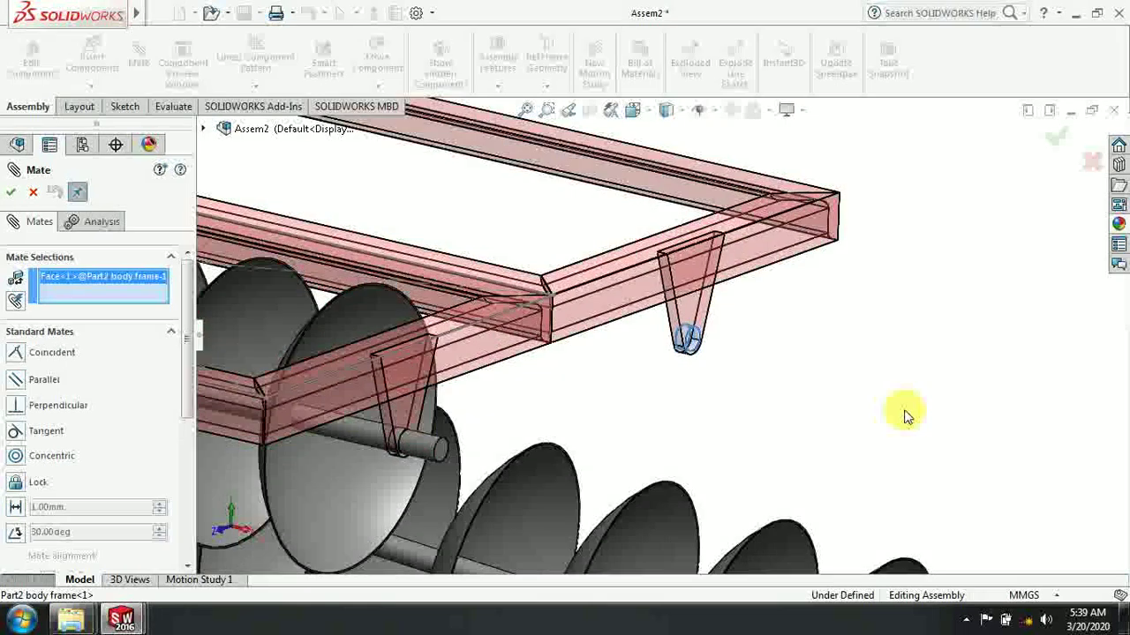
scroll(904, 422, up, 3)
scroll(905, 424, up, 2)
scroll(769, 503, up, 2)
scroll(738, 447, down, 2)
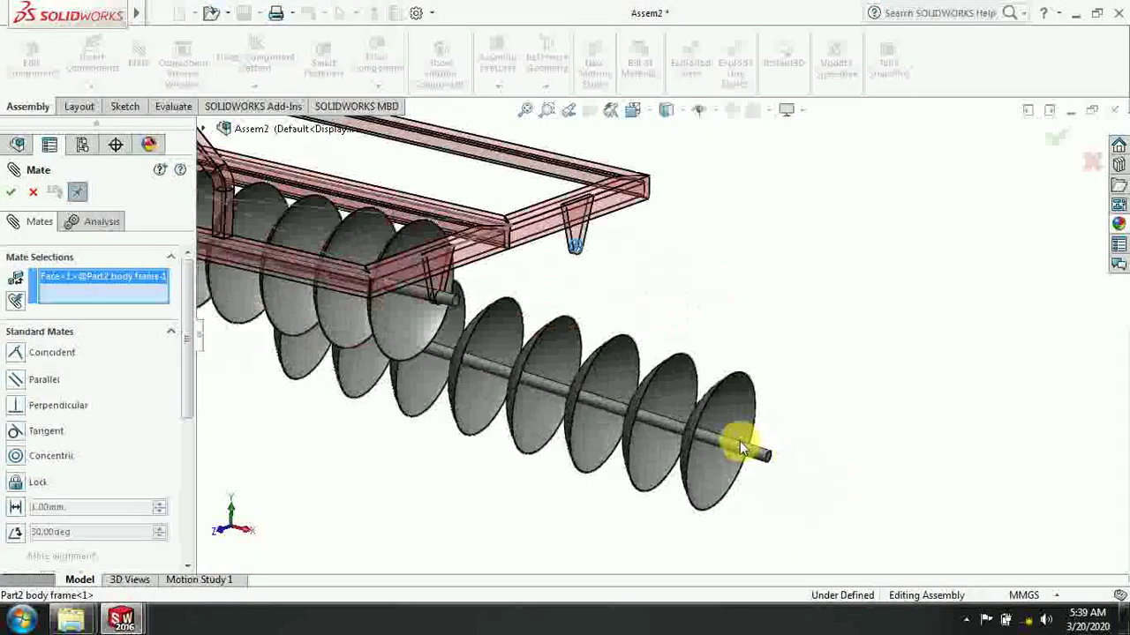
click(860, 388)
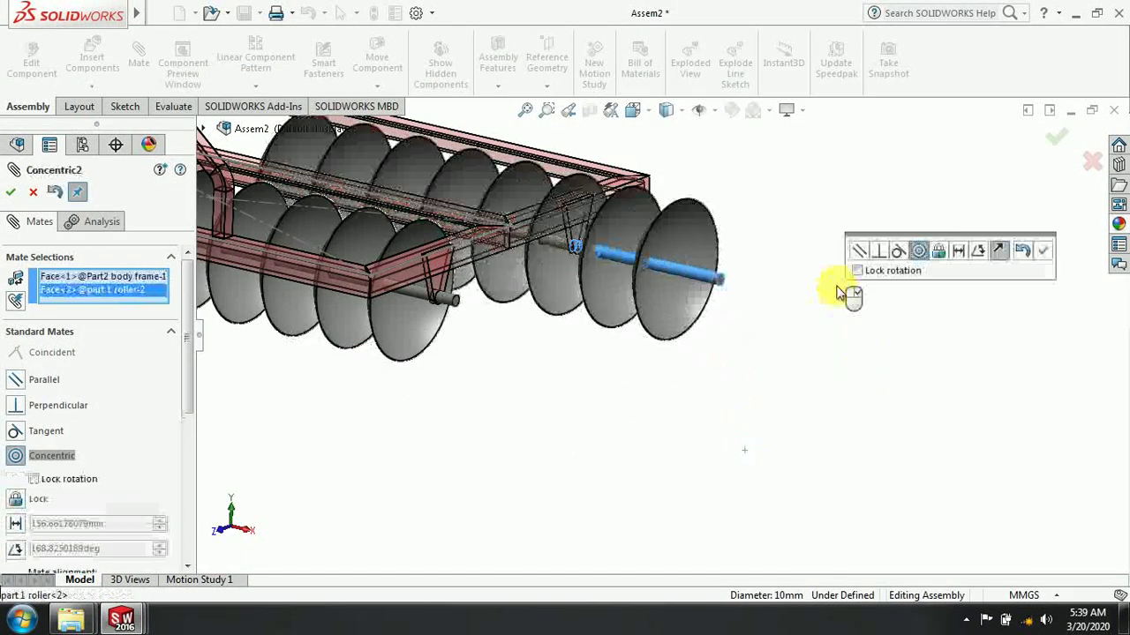
scroll(845, 292, up, 2)
scroll(845, 291, up, 2)
click(1042, 251)
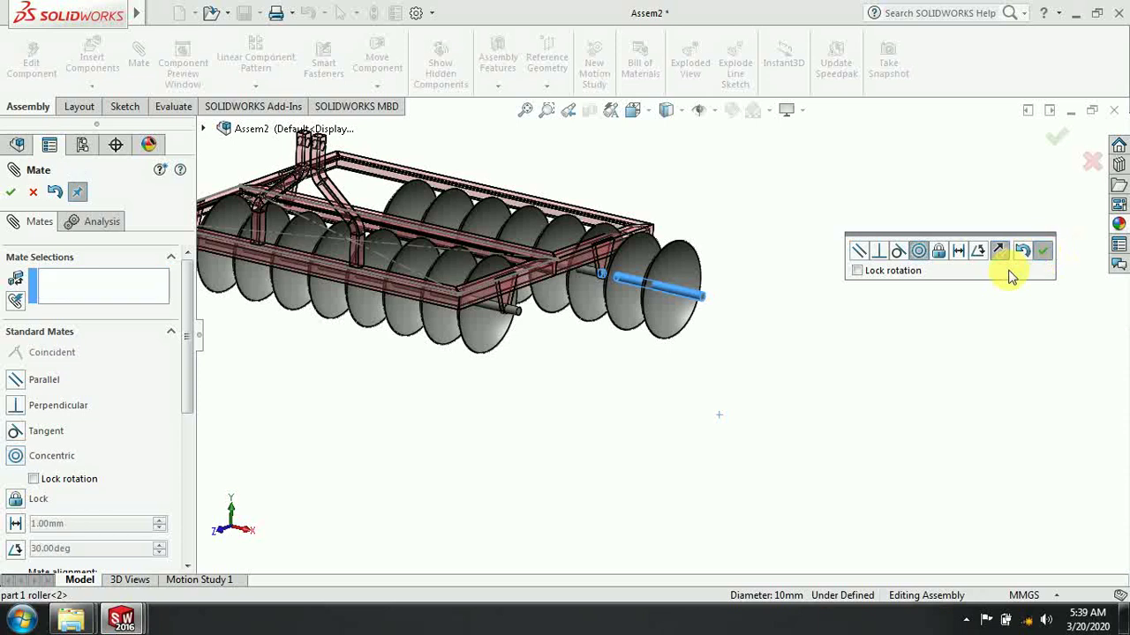
drag(691, 300, 567, 302)
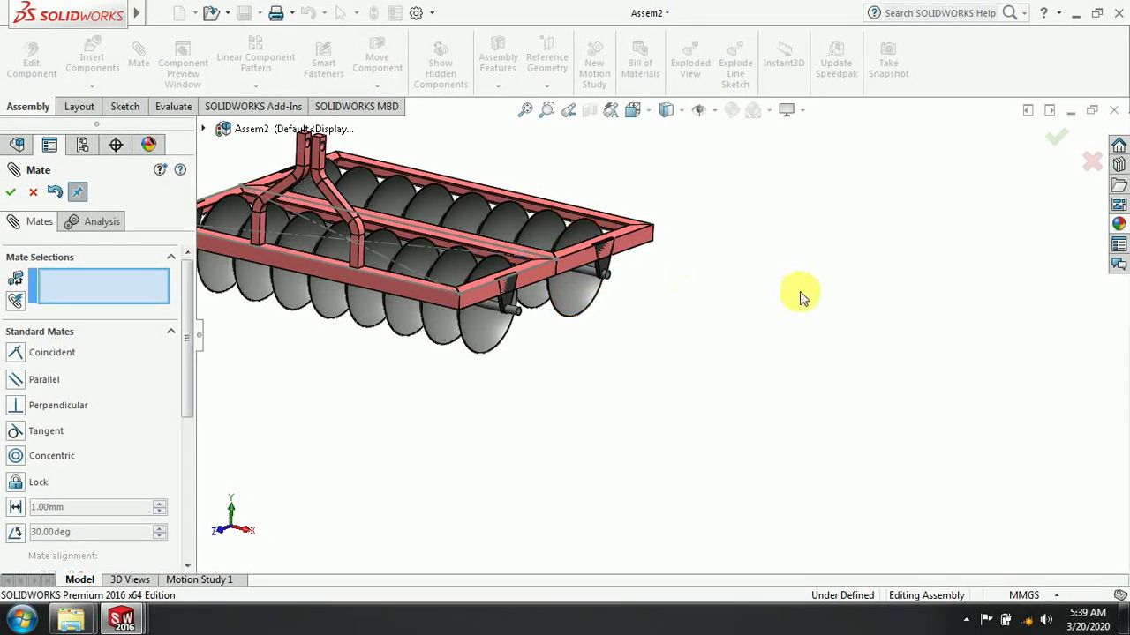
Step: Start a centred Width mate on the second roller's pin end
key(f)
scroll(844, 383, down, 3)
scroll(812, 347, down, 3)
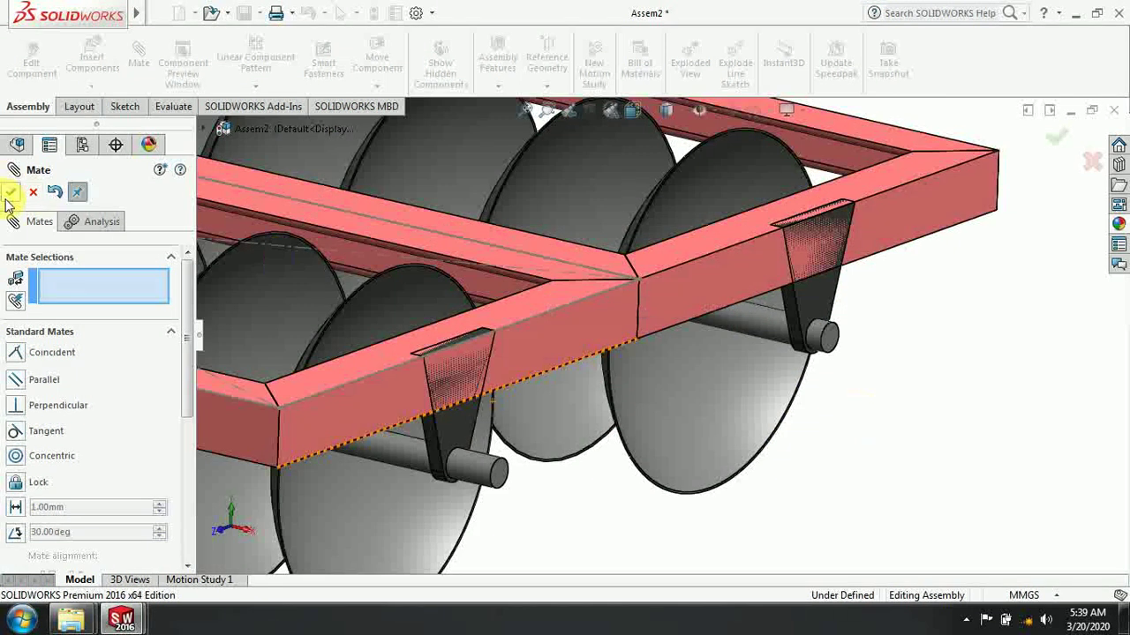
mouse_move(192, 309)
mouse_down()
mouse_move(184, 473)
mouse_move(193, 383)
mouse_move(194, 468)
mouse_move(201, 405)
mouse_move(192, 308)
mouse_move(192, 421)
mouse_up()
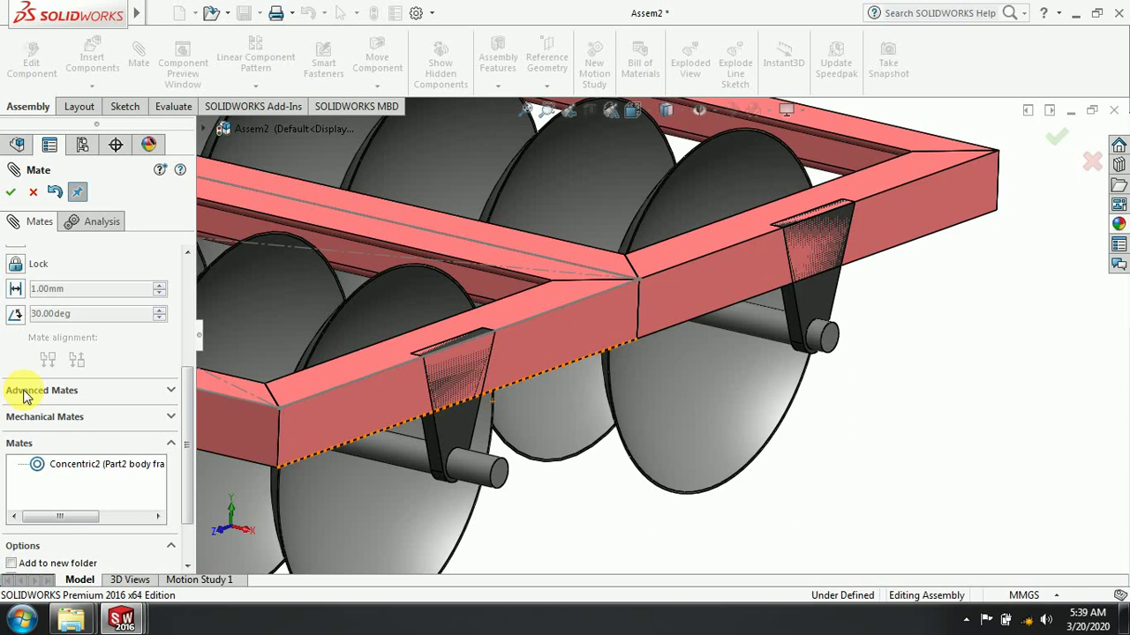
scroll(41, 397, down, 2)
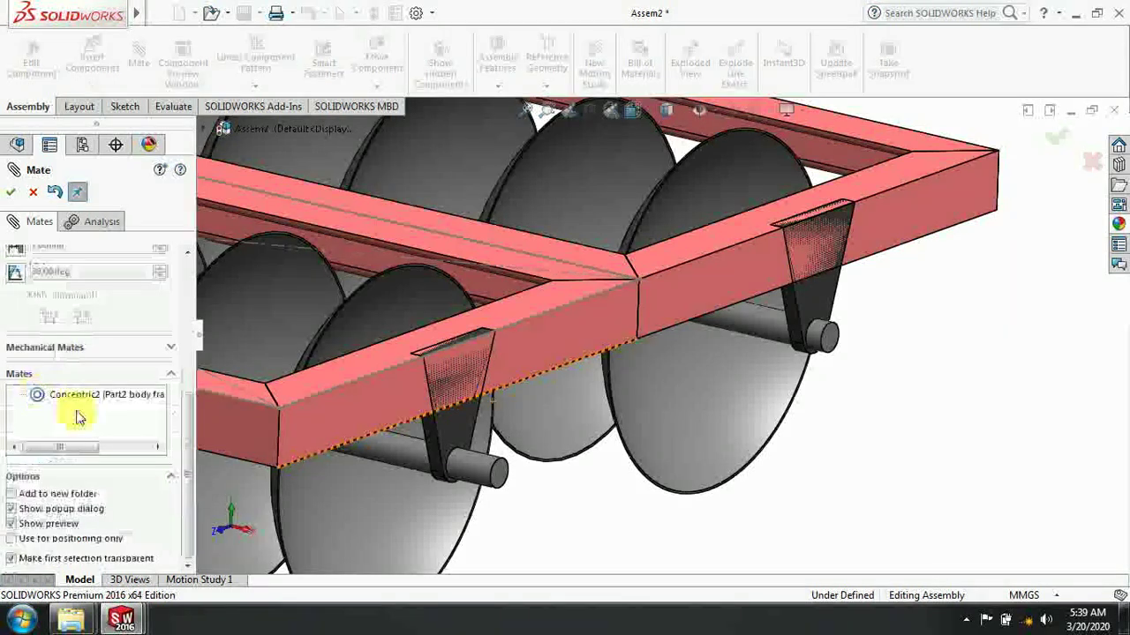
drag(194, 403, 192, 343)
click(14, 306)
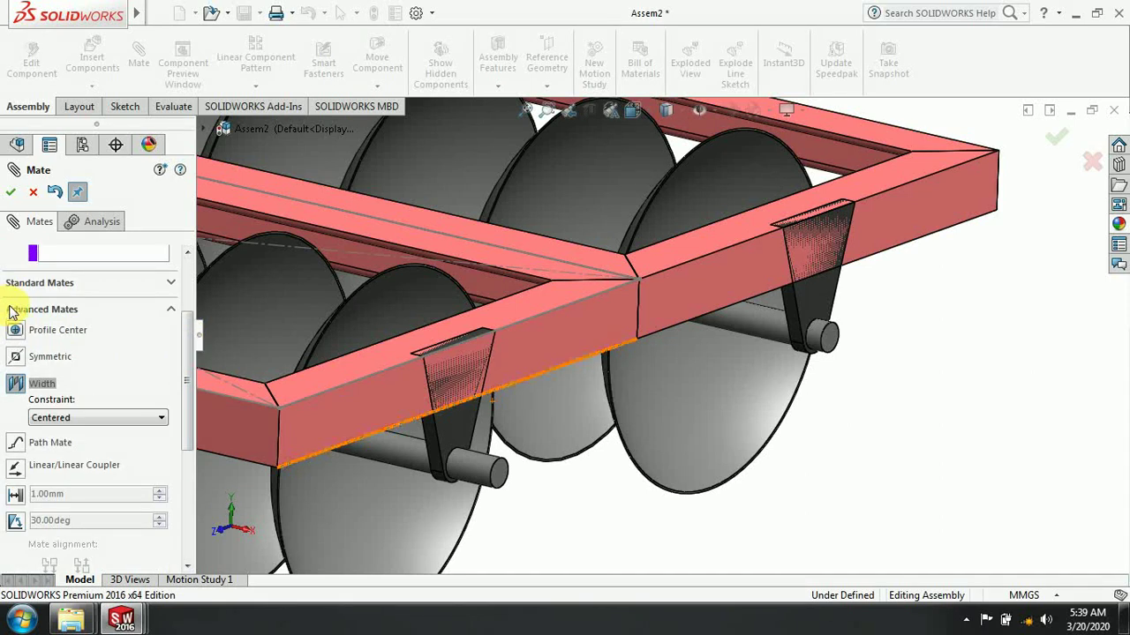
click(837, 346)
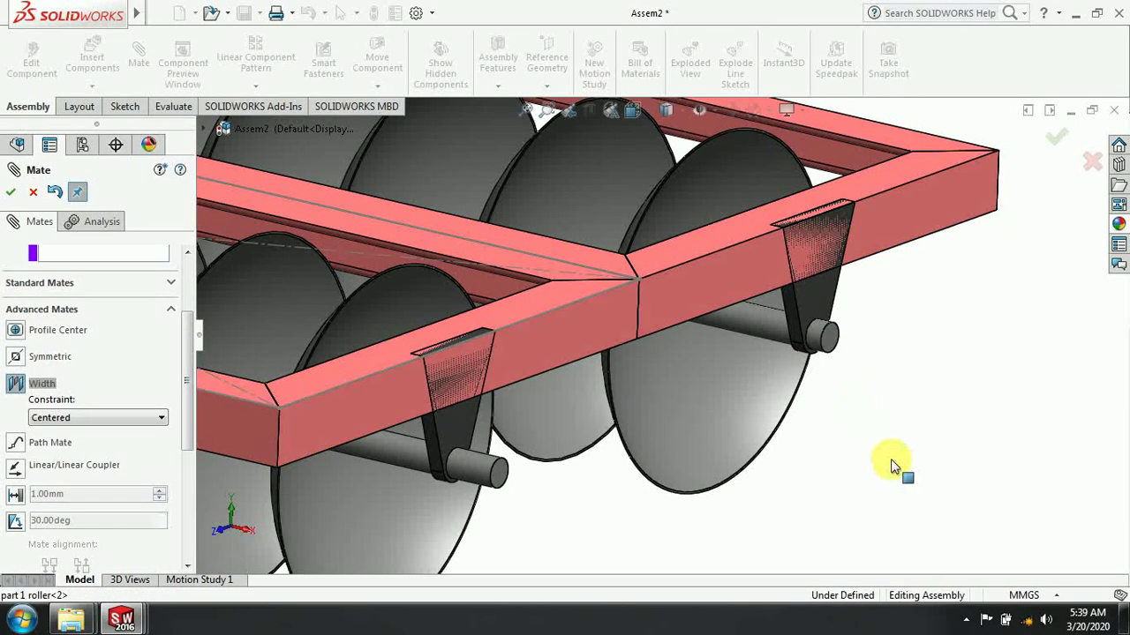
Step: Reselect the pin end and the first mounting tab face for the width mate
scroll(887, 458, up, 2)
scroll(877, 462, up, 2)
mouse_move(757, 477)
middle_down()
mouse_move(865, 464)
mouse_move(895, 502)
middle_up()
scroll(268, 326, down, 3)
middle_drag(271, 326, 391, 323)
scroll(474, 336, down, 3)
click(462, 327)
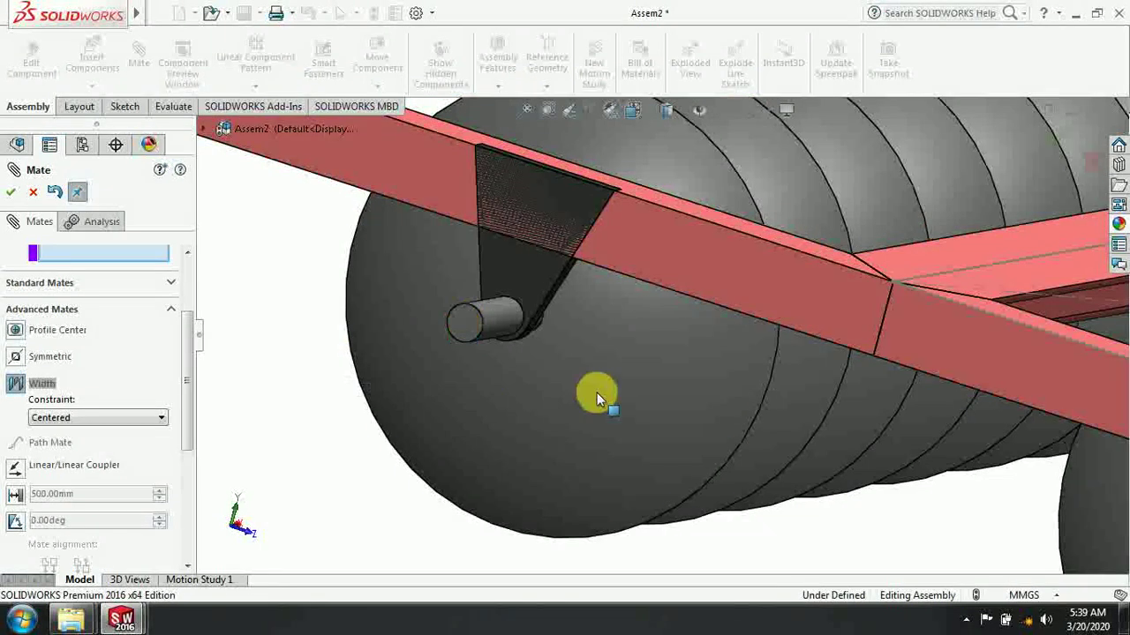
click(533, 277)
Step: Pick the second mounting tab face and accept the centred Width2 mate
scroll(585, 407, up, 3)
scroll(584, 408, up, 3)
mouse_move(585, 408)
middle_down()
mouse_move(467, 396)
mouse_move(534, 404)
mouse_move(613, 449)
mouse_move(713, 459)
mouse_move(729, 473)
middle_up()
scroll(668, 381, down, 2)
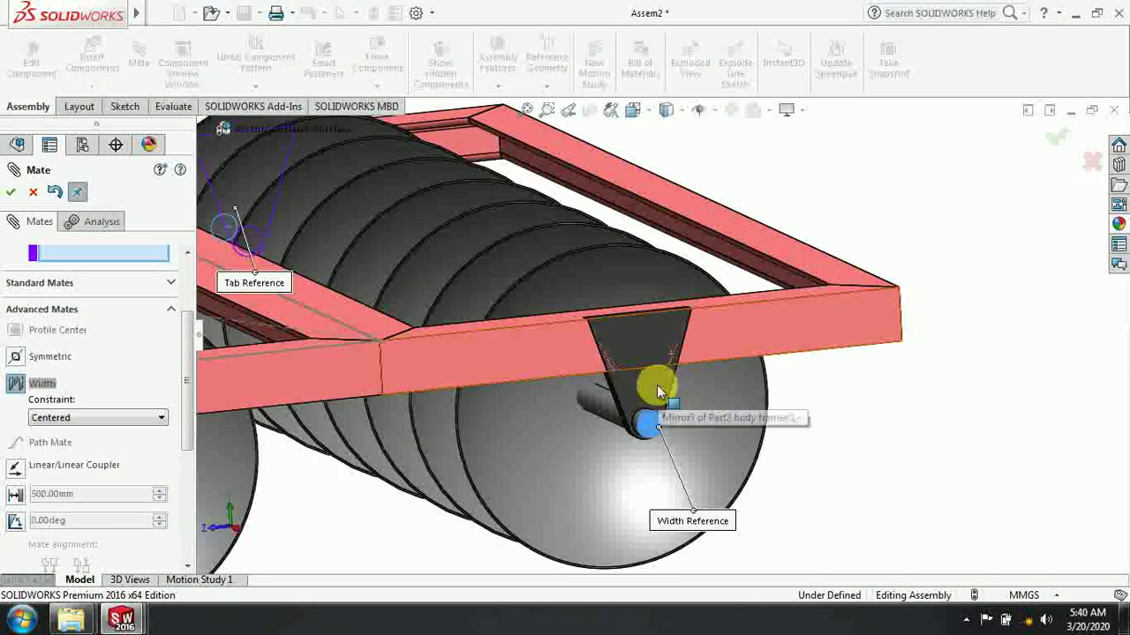
click(656, 383)
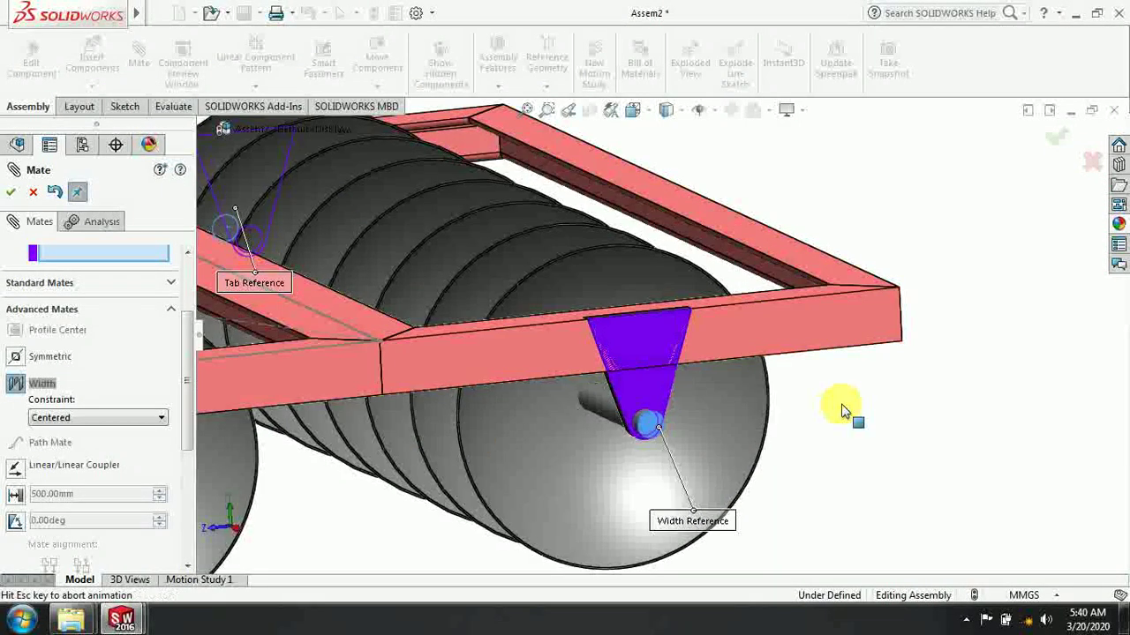
click(11, 194)
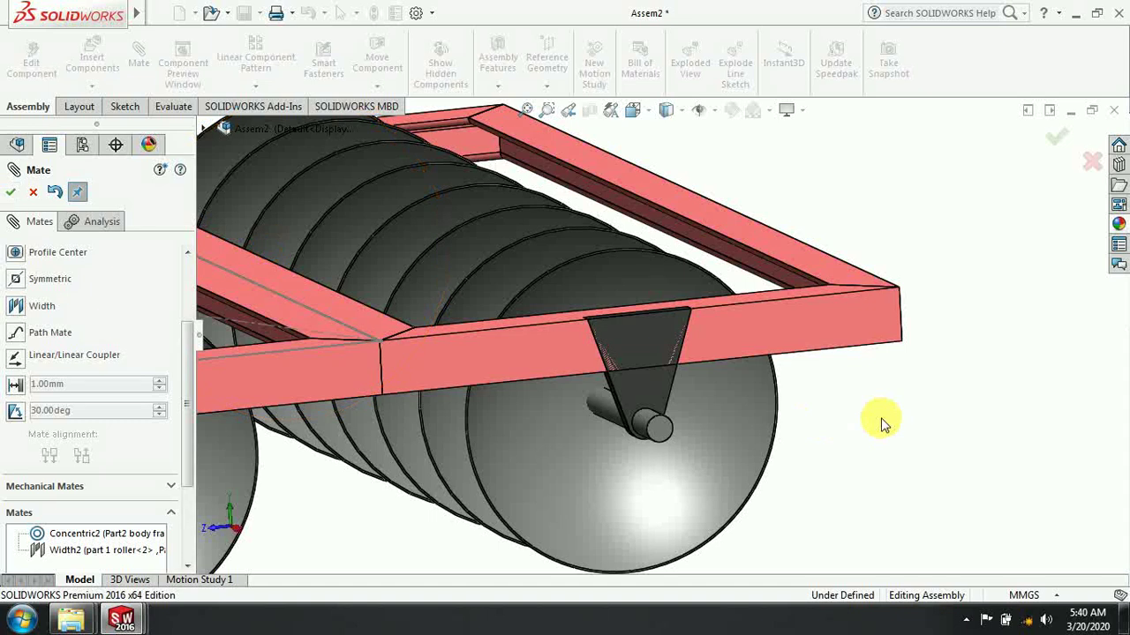
Step: Orbit to the other side and zoom in on the hitch uprights' bolt holes
scroll(883, 422, up, 3)
scroll(880, 422, up, 2)
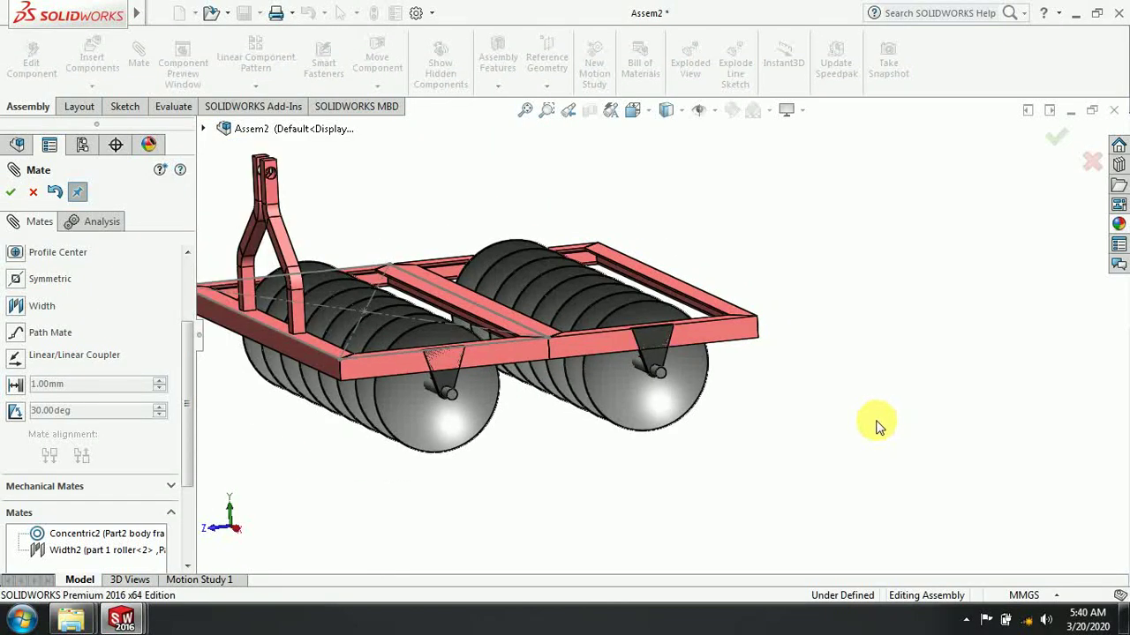
scroll(662, 380, up, 2)
mouse_move(663, 422)
middle_down()
mouse_move(769, 415)
mouse_move(802, 450)
mouse_move(857, 446)
mouse_move(836, 473)
middle_up()
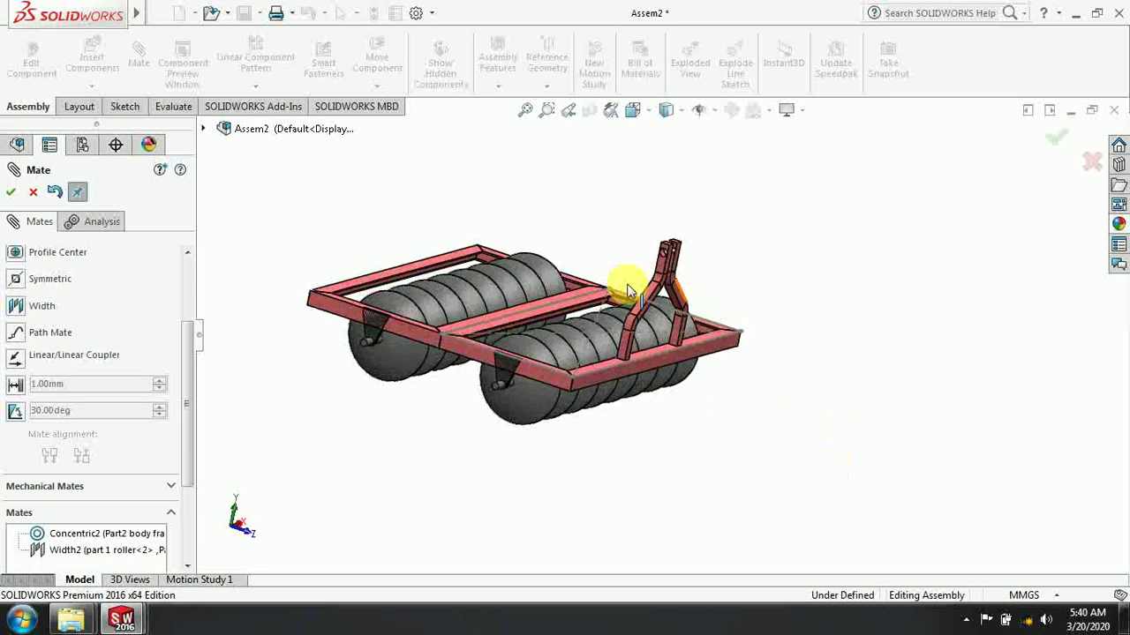
scroll(646, 222, down, 2)
scroll(789, 303, down, 2)
scroll(789, 303, down, 1)
scroll(789, 303, down, 2)
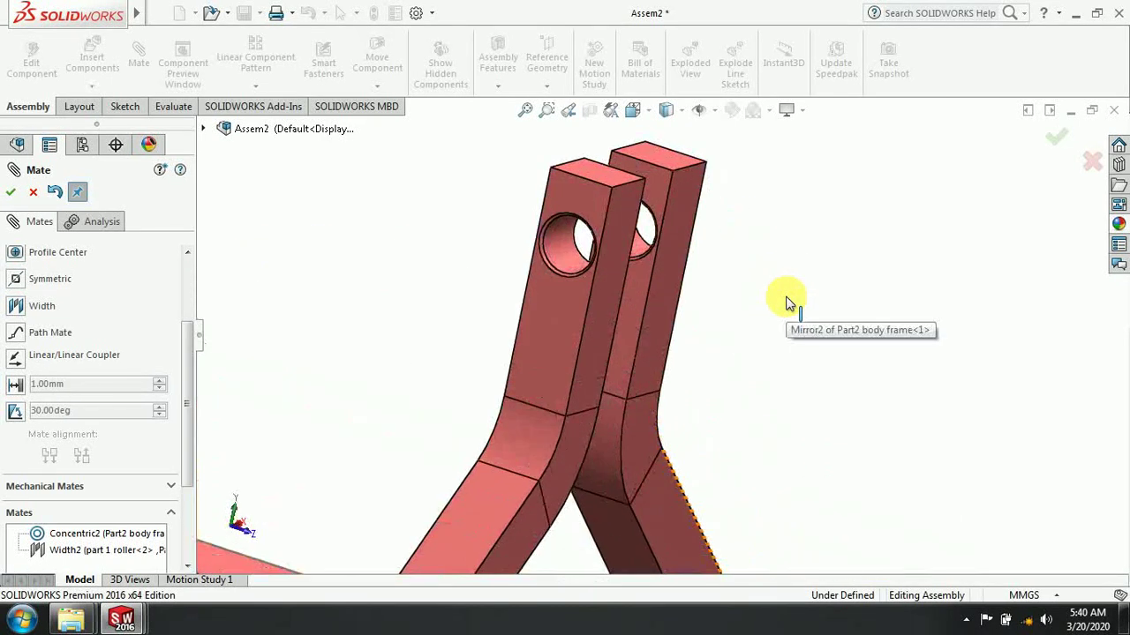
Step: Insert Part3 Bolt by the hitch and mate its shank concentric with the upright hole
click(8, 194)
click(92, 62)
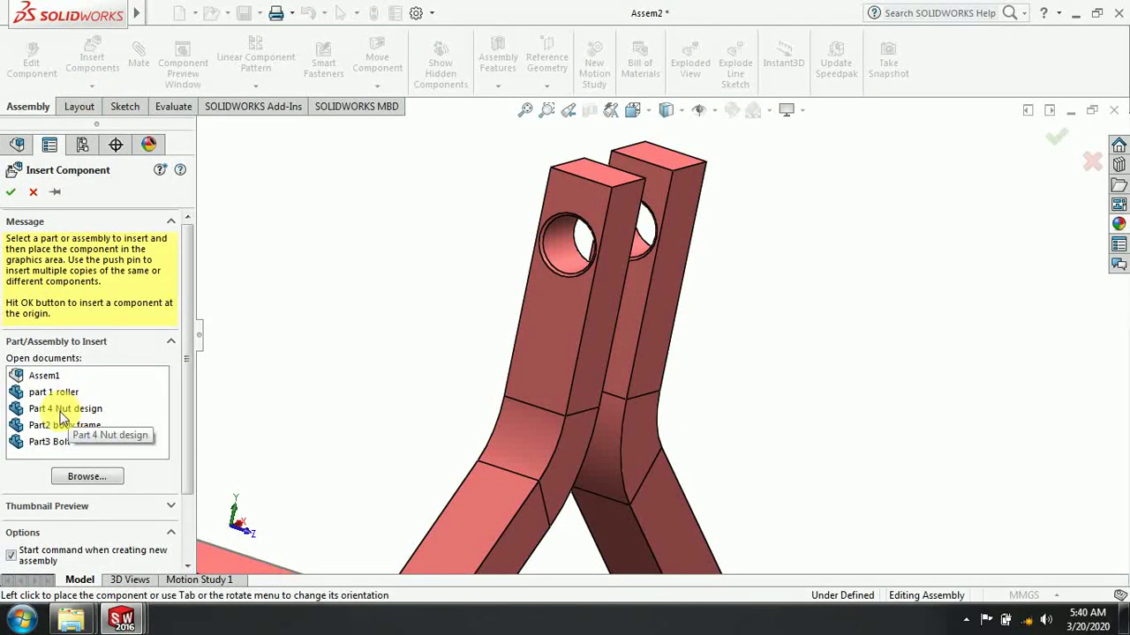
click(49, 444)
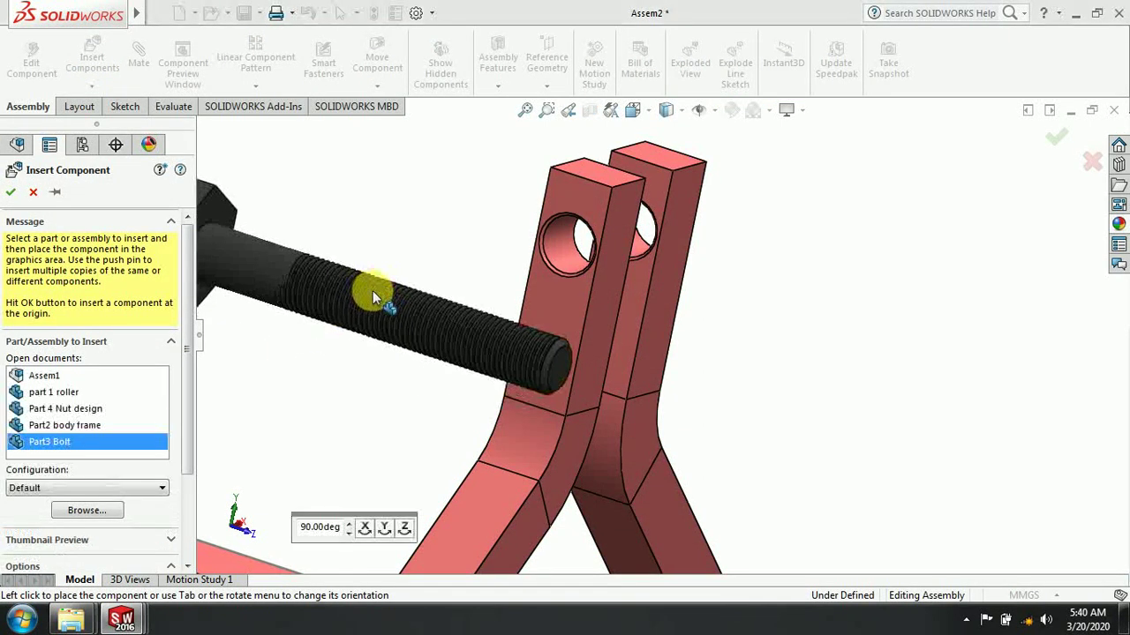
click(408, 351)
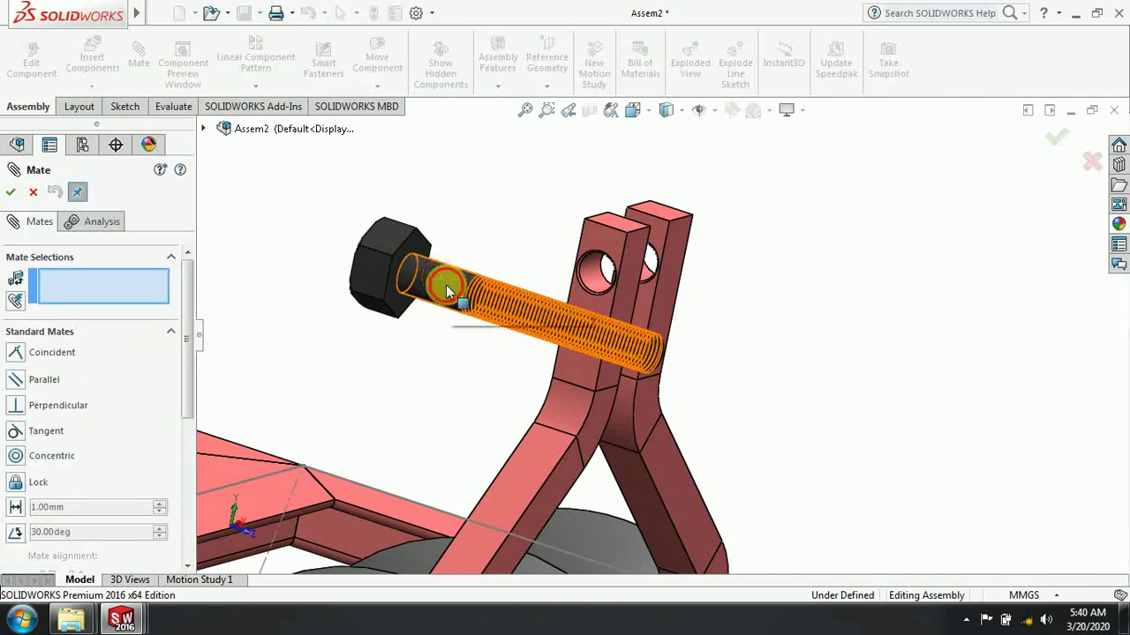
click(477, 290)
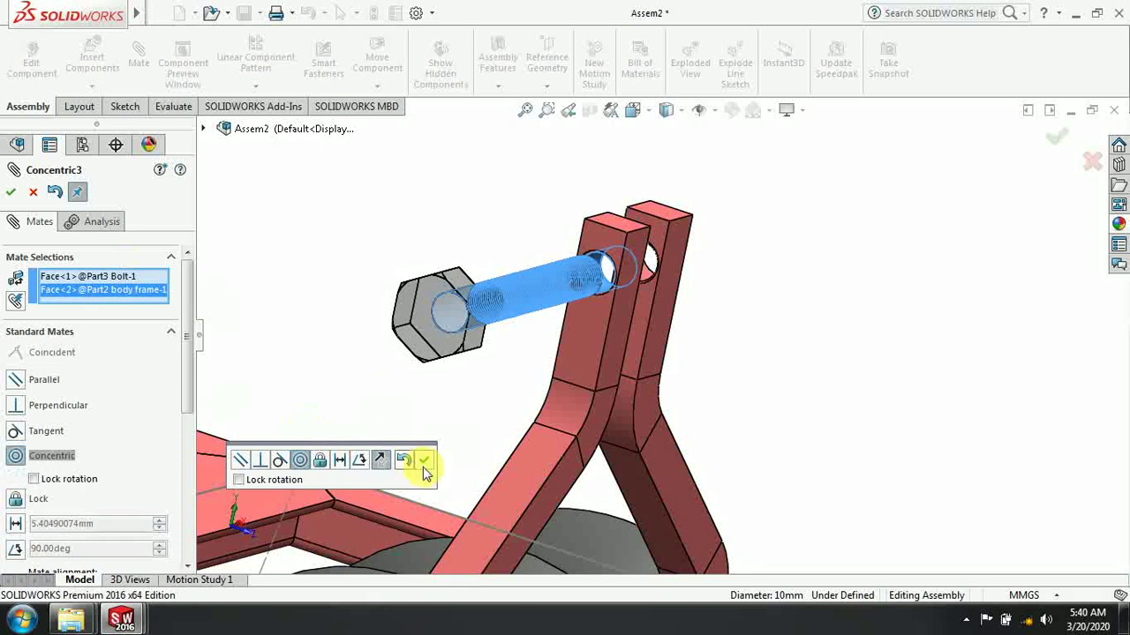
click(425, 466)
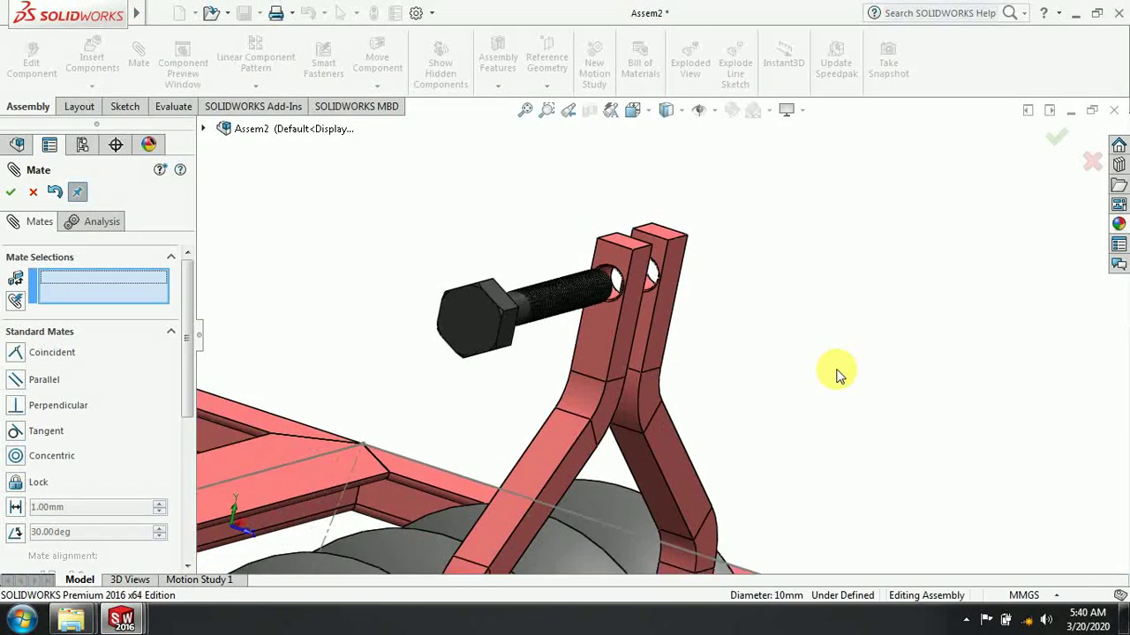
Step: Select the underside of the bolt head for a new mate
middle_drag(776, 357, 751, 371)
scroll(574, 328, up, 3)
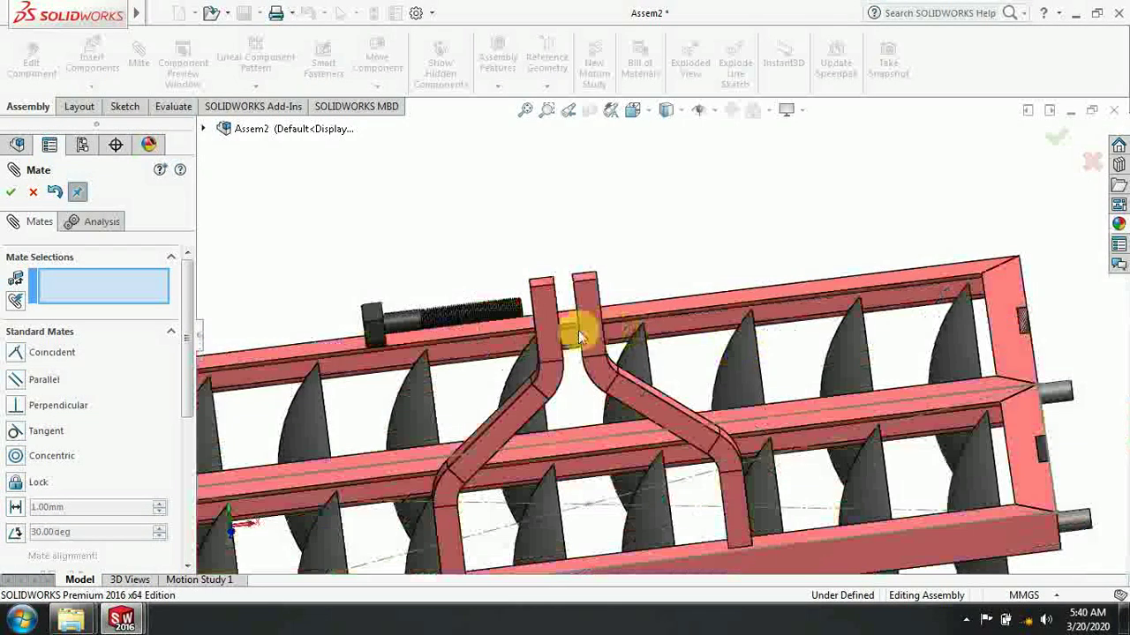
scroll(505, 345, down, 4)
scroll(436, 240, up, 2)
scroll(414, 231, down, 2)
scroll(474, 336, down, 2)
scroll(468, 311, down, 2)
scroll(467, 309, down, 2)
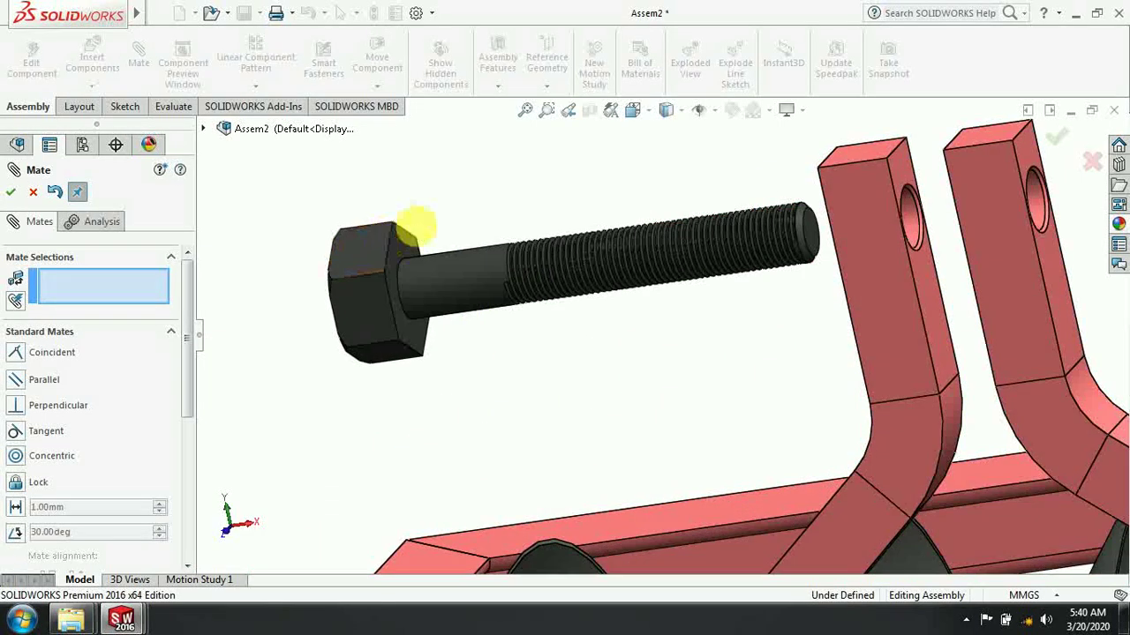
click(400, 252)
Step: Make the bolt head coincident with the hitch upright's outer face
scroll(541, 397, down, 3)
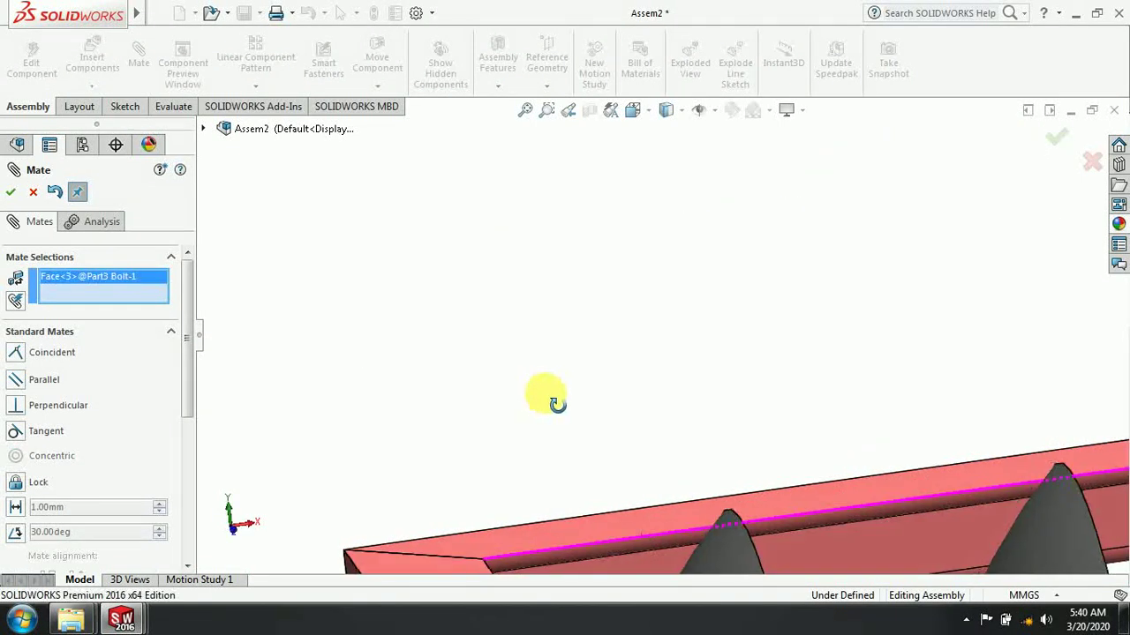
middle_drag(547, 396, 746, 406)
scroll(640, 349, down, 2)
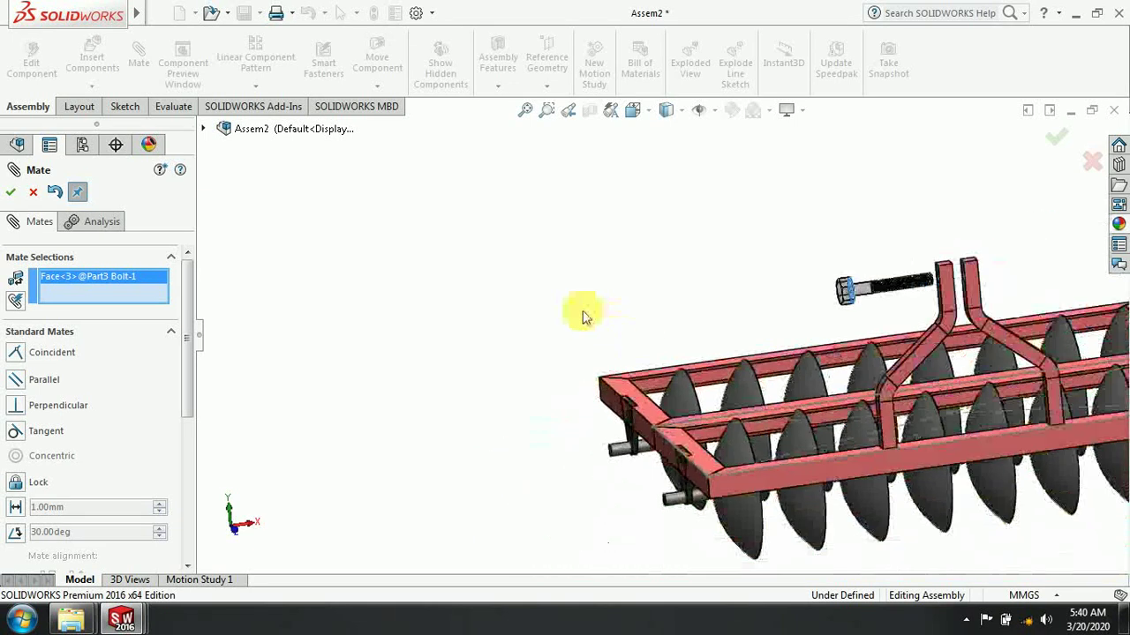
middle_drag(610, 318, 625, 298)
scroll(942, 260, down, 2)
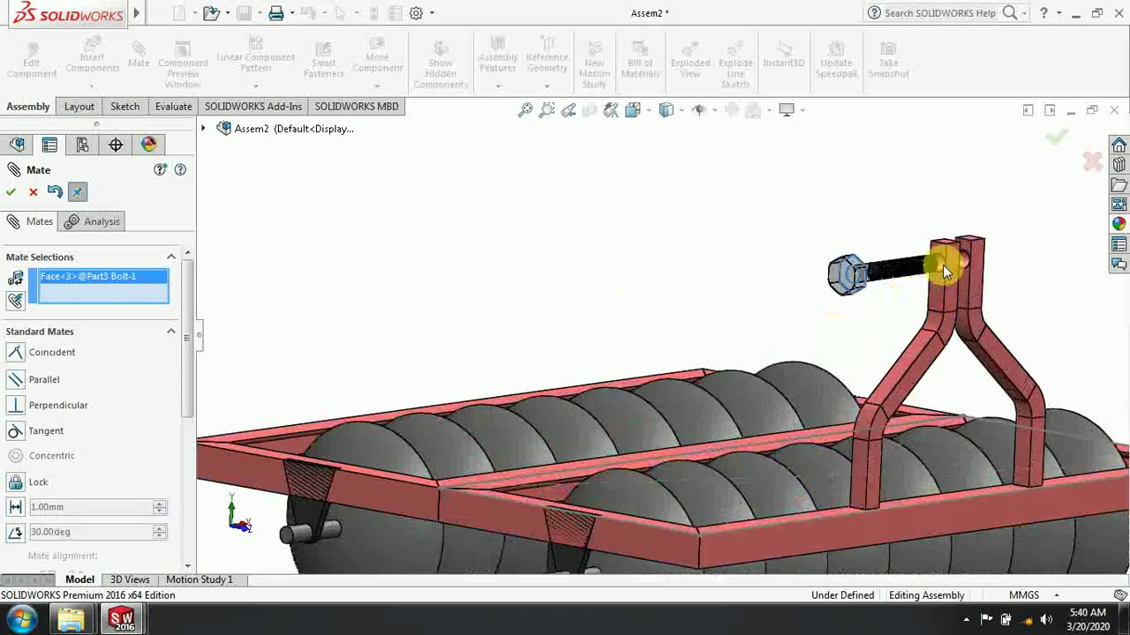
scroll(943, 259, down, 2)
scroll(938, 255, down, 2)
scroll(785, 245, down, 1)
click(729, 253)
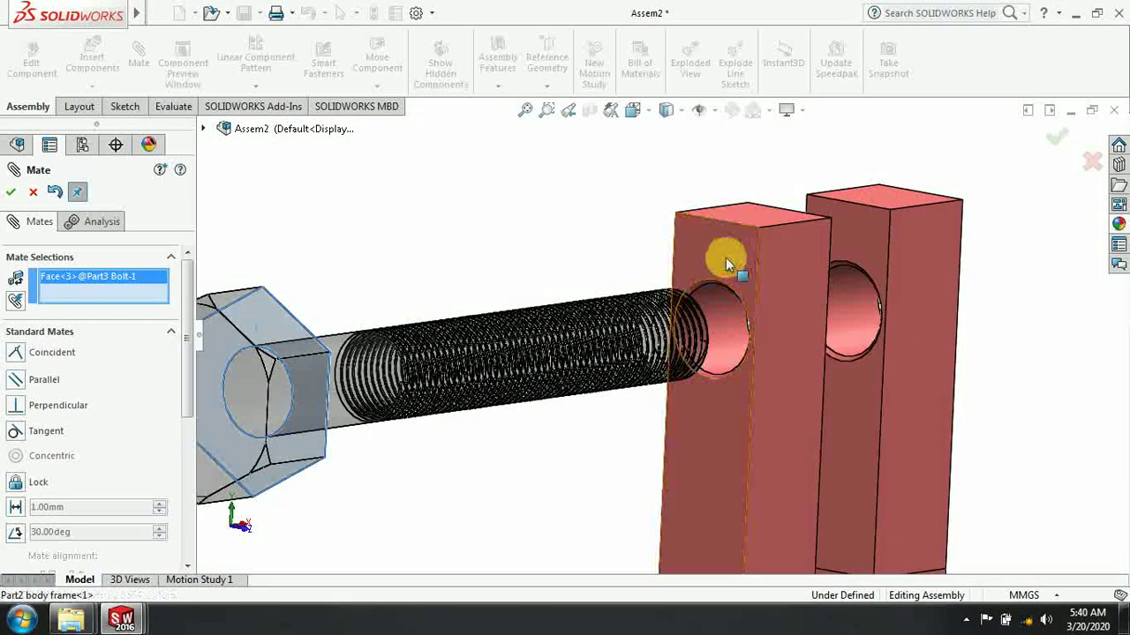
click(9, 192)
Step: Close Mate and orbit to a side view of the seated bolt and bracket
scroll(341, 348, up, 2)
scroll(383, 374, up, 2)
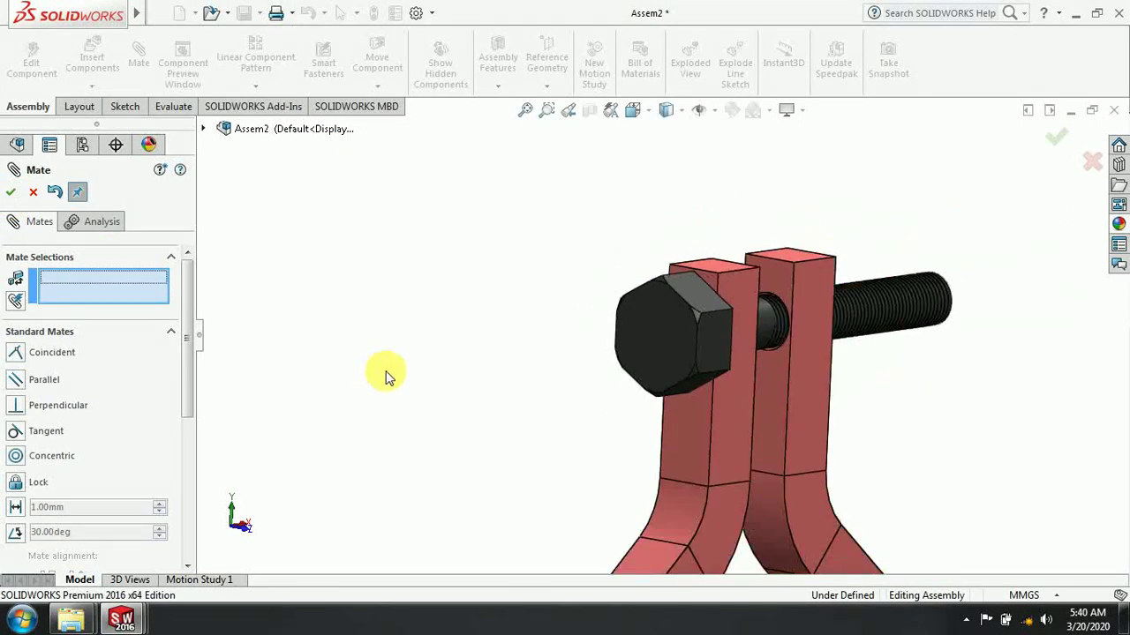
scroll(383, 374, up, 1)
click(11, 193)
mouse_move(464, 374)
middle_down()
mouse_move(433, 353)
mouse_move(411, 363)
mouse_move(434, 385)
middle_up()
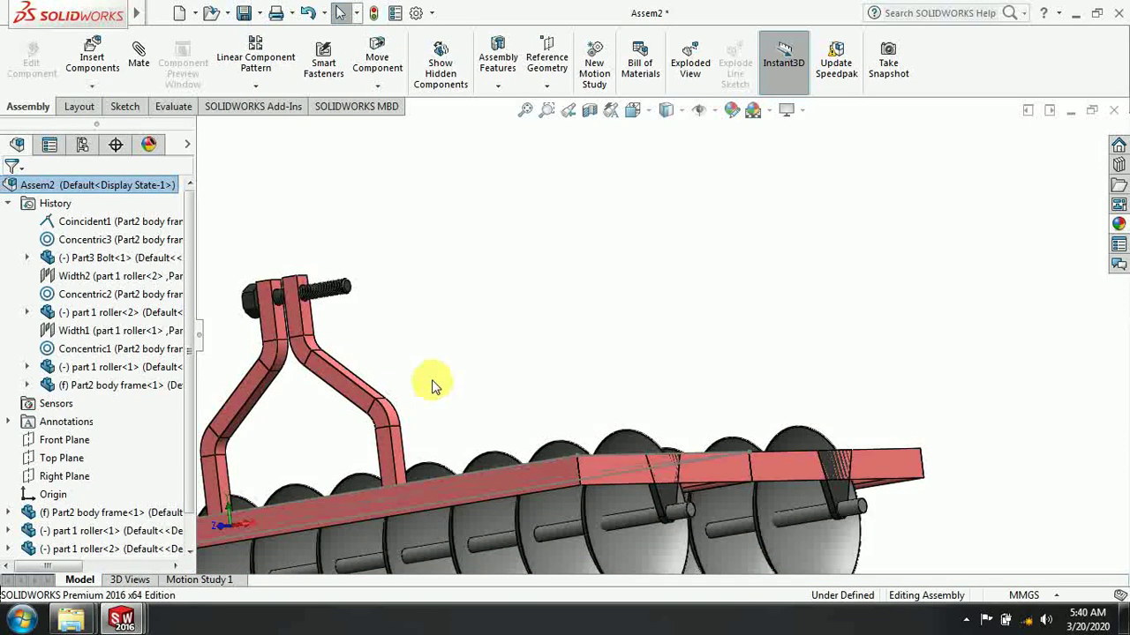
scroll(320, 300, down, 3)
mouse_move(522, 313)
middle_down()
mouse_move(590, 396)
mouse_move(563, 497)
middle_up()
scroll(590, 396, up, 1)
scroll(562, 494, down, 2)
scroll(562, 482, down, 3)
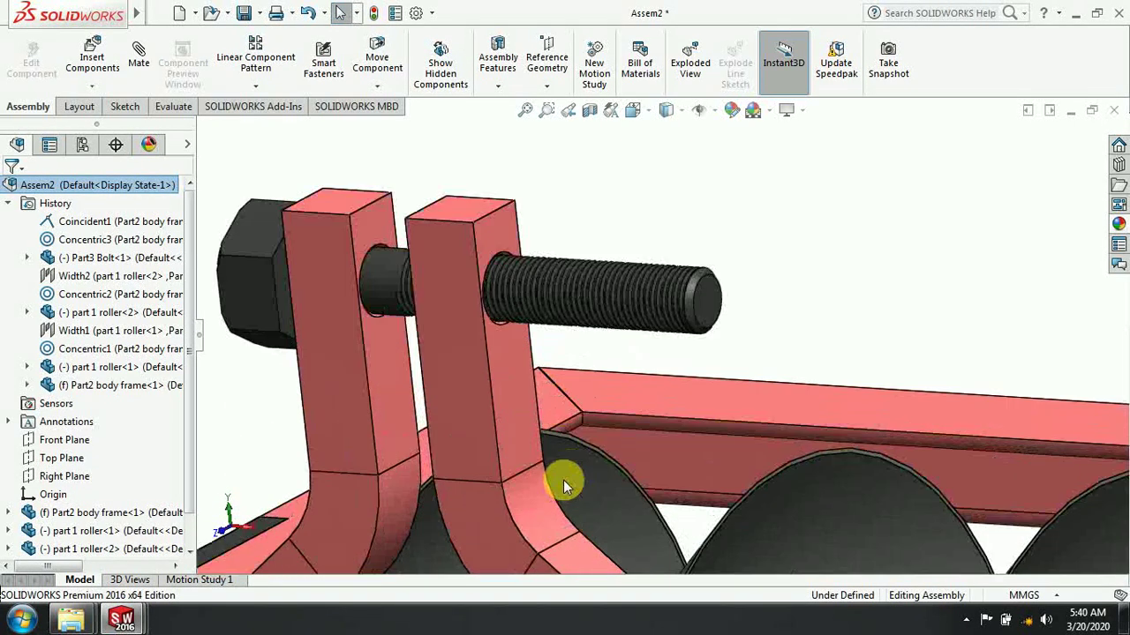
click(88, 56)
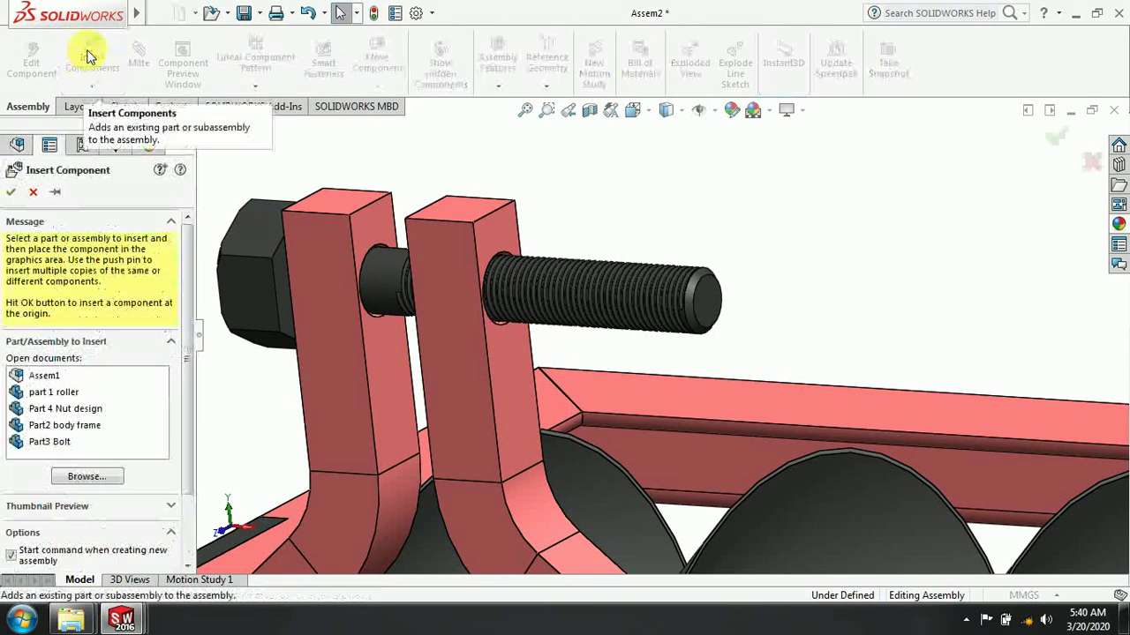
Step: Insert Part 4 Nut design near the bolt end and show temporary axes
click(60, 410)
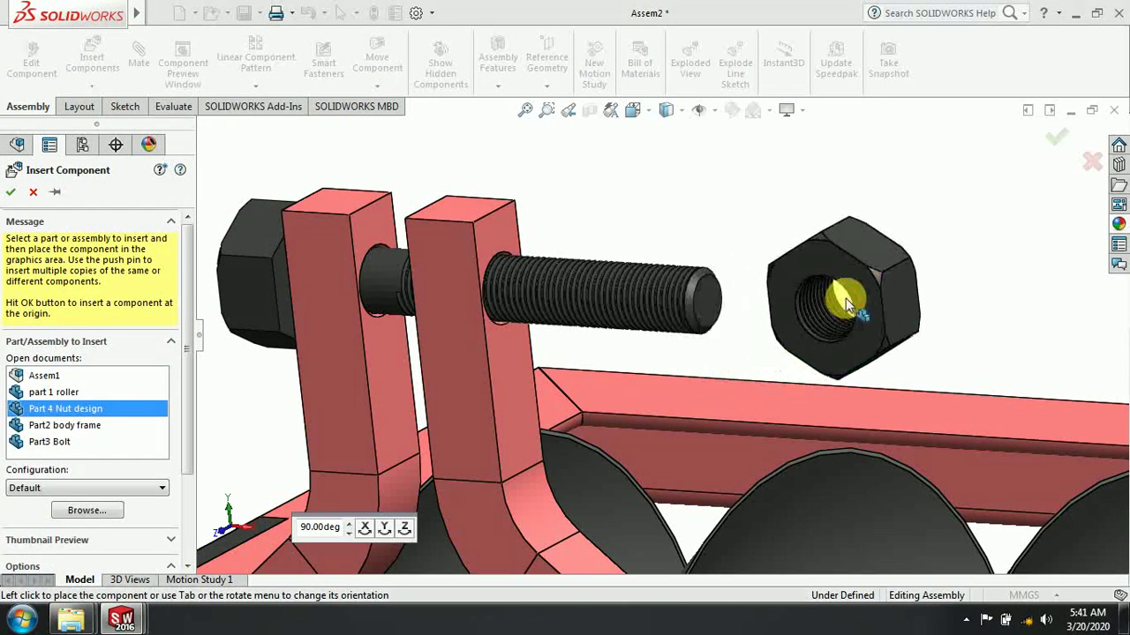
click(843, 299)
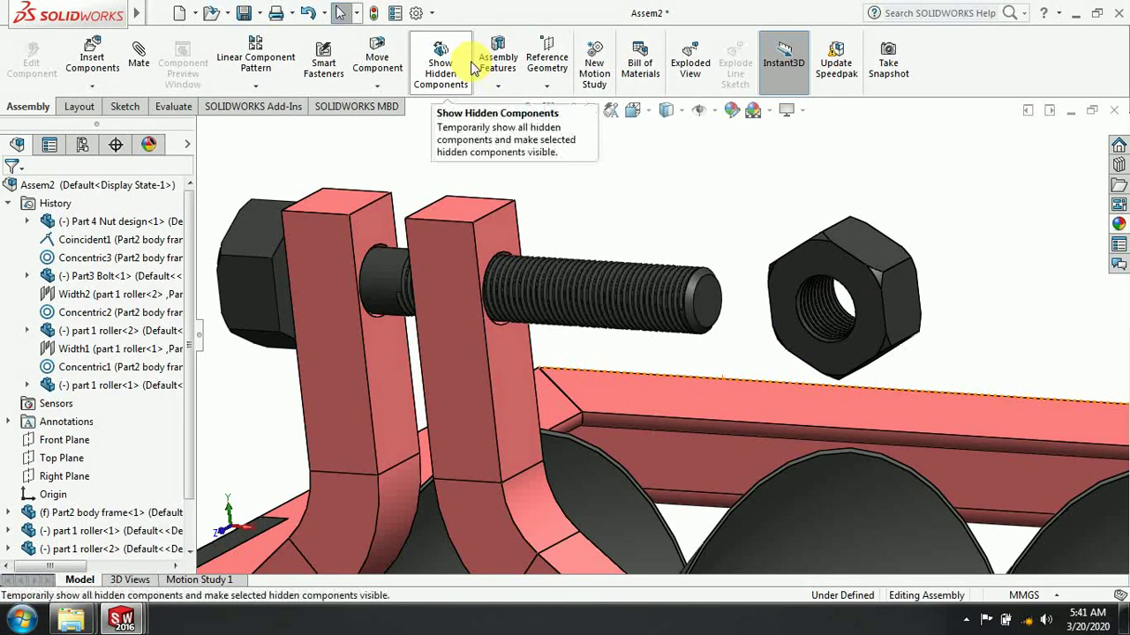
click(713, 109)
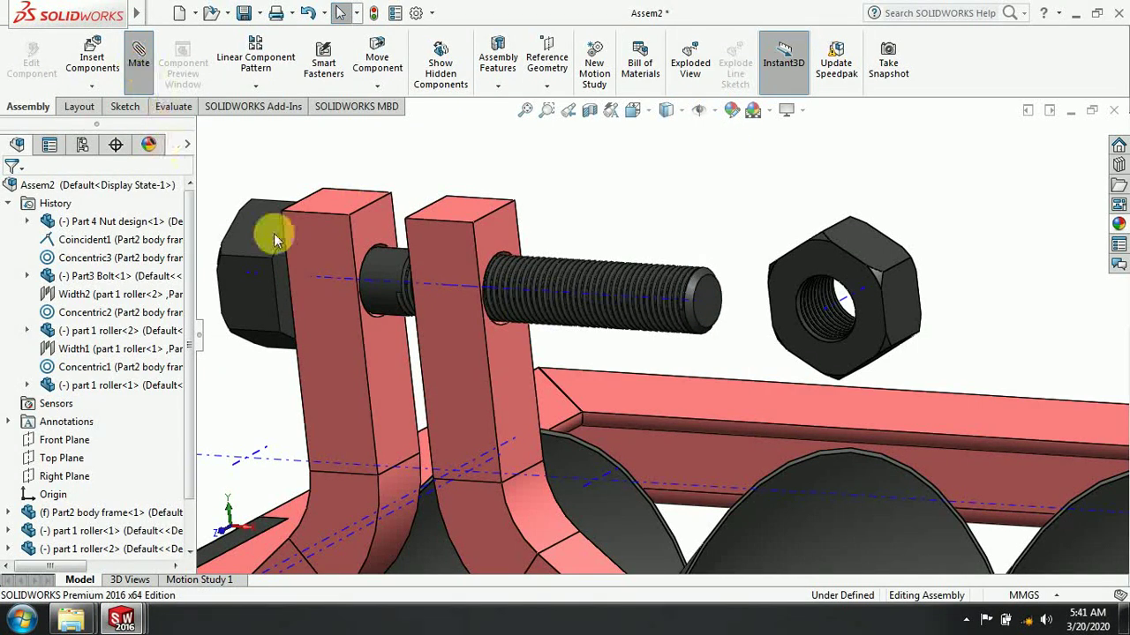
Step: Mate the nut's axis coincident with the bolt's axis, flipped, and slide it along
click(689, 304)
click(834, 303)
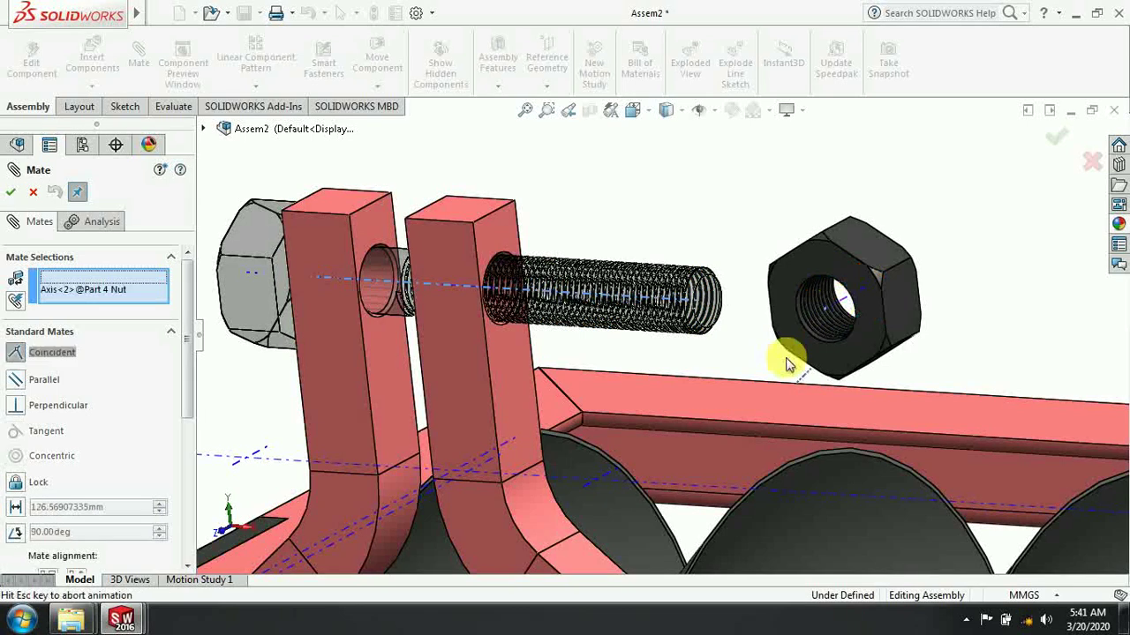
key(Left)
scroll(799, 331, down, 2)
scroll(799, 331, down, 3)
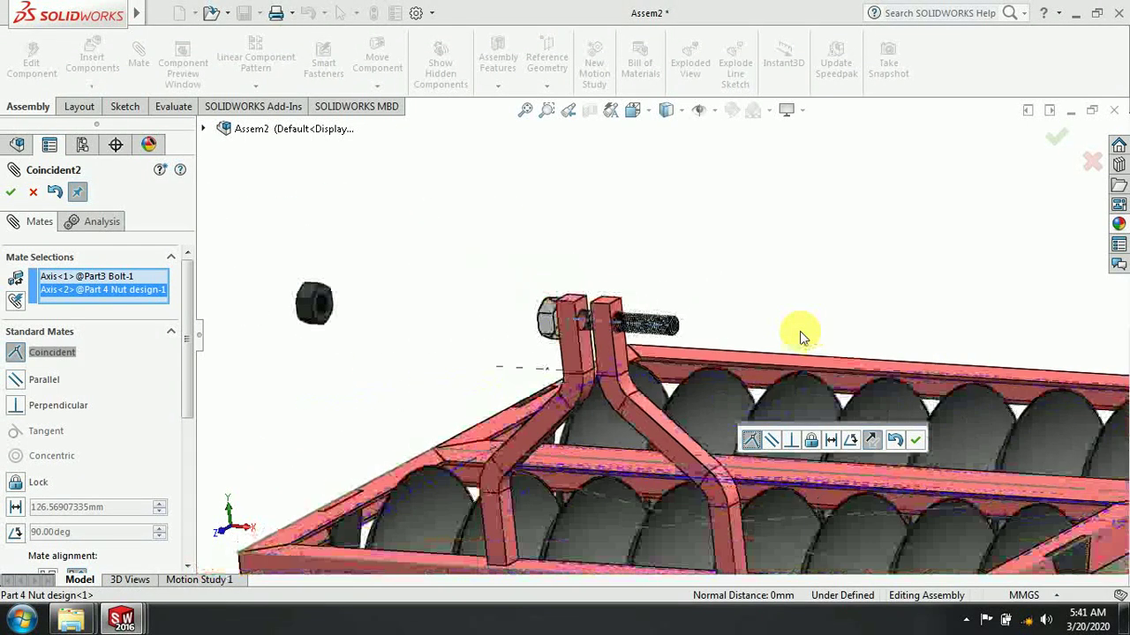
click(872, 443)
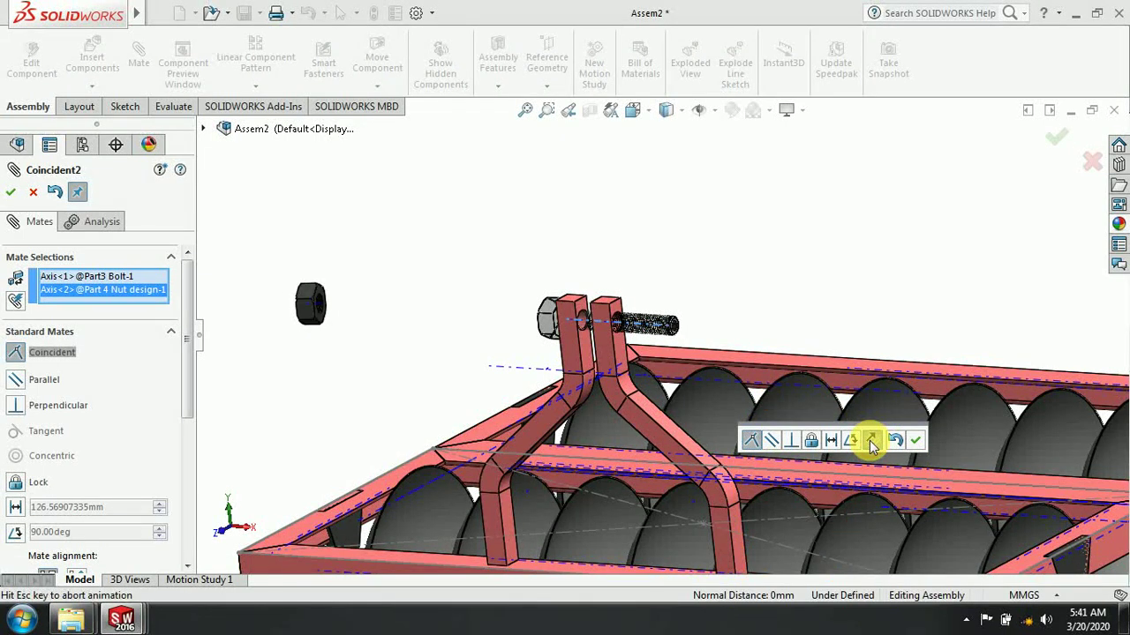
key(Return)
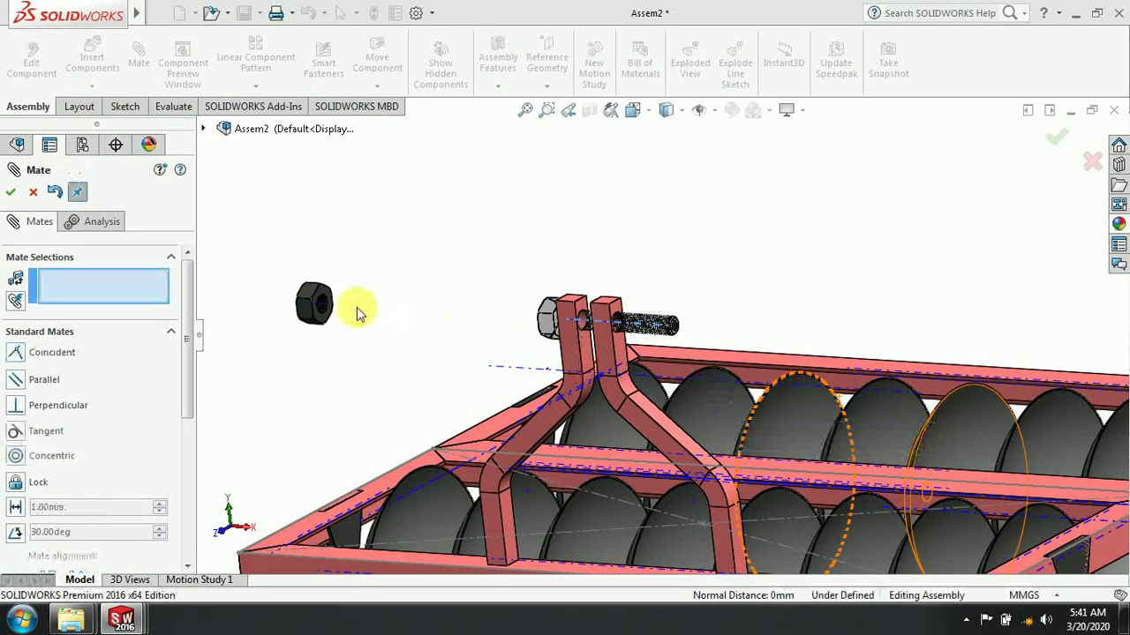
mouse_move(374, 305)
mouse_down()
mouse_move(970, 406)
mouse_move(852, 303)
mouse_up()
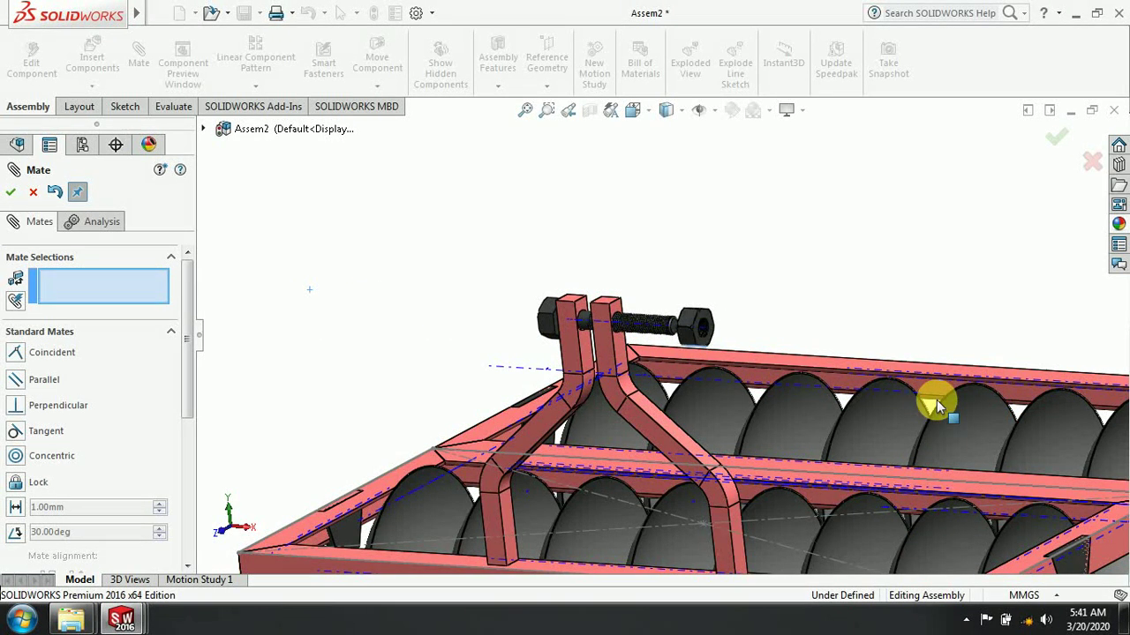
Step: Seat the nut face coincident against the second hitch upright's outer face
mouse_move(834, 314)
middle_down()
mouse_move(977, 265)
mouse_move(757, 285)
middle_up()
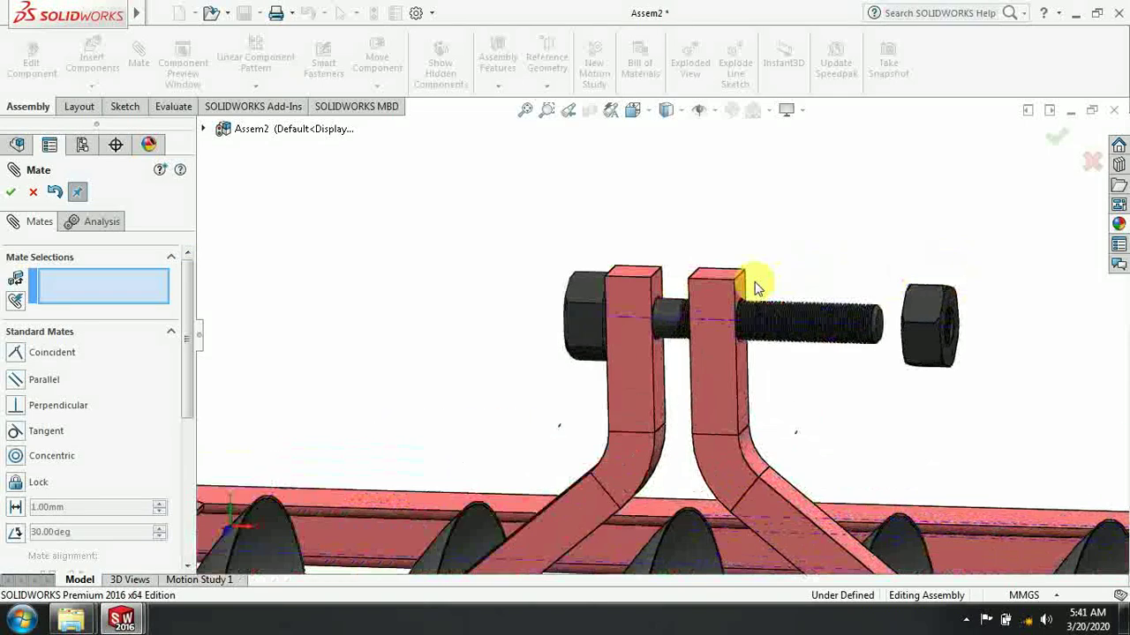
click(739, 293)
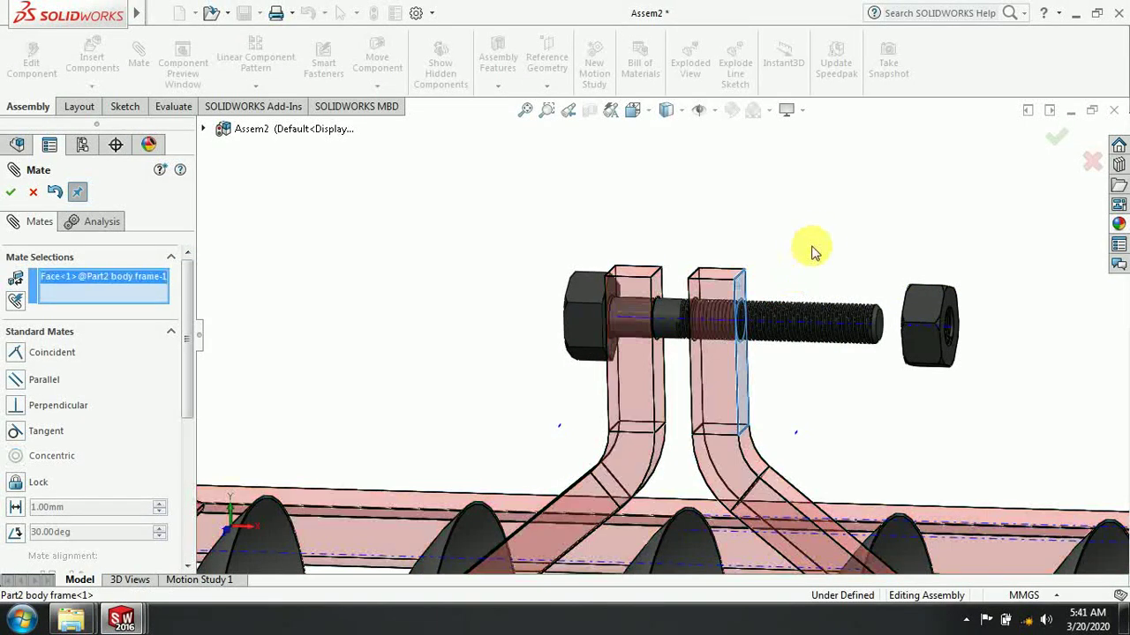
scroll(856, 242, down, 2)
scroll(900, 285, down, 2)
scroll(900, 308, down, 2)
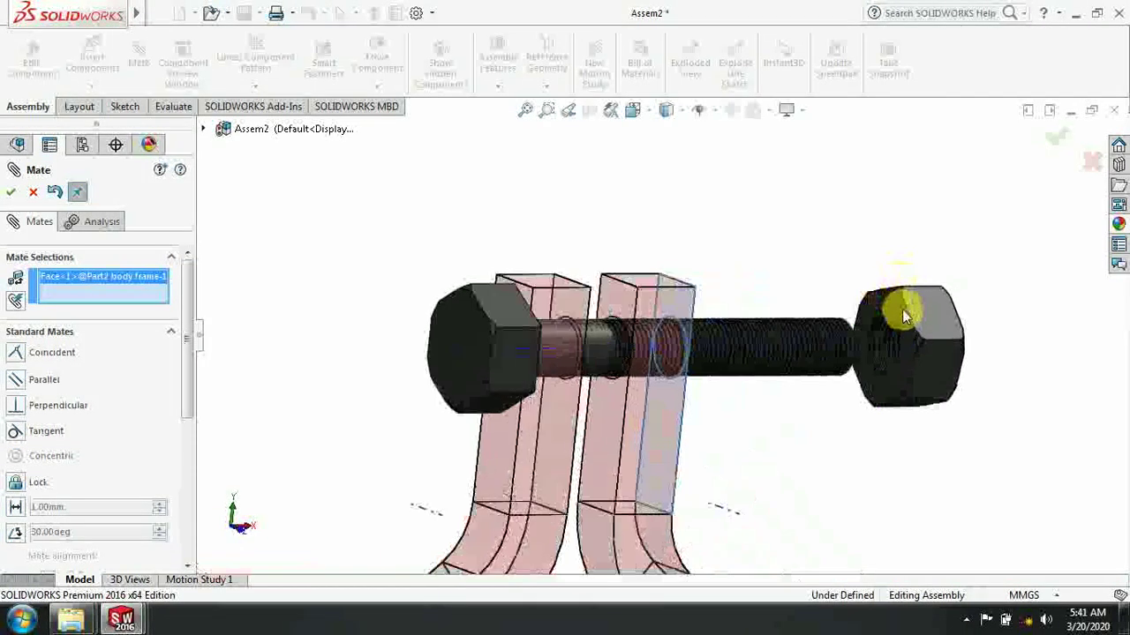
scroll(882, 309, down, 3)
click(842, 303)
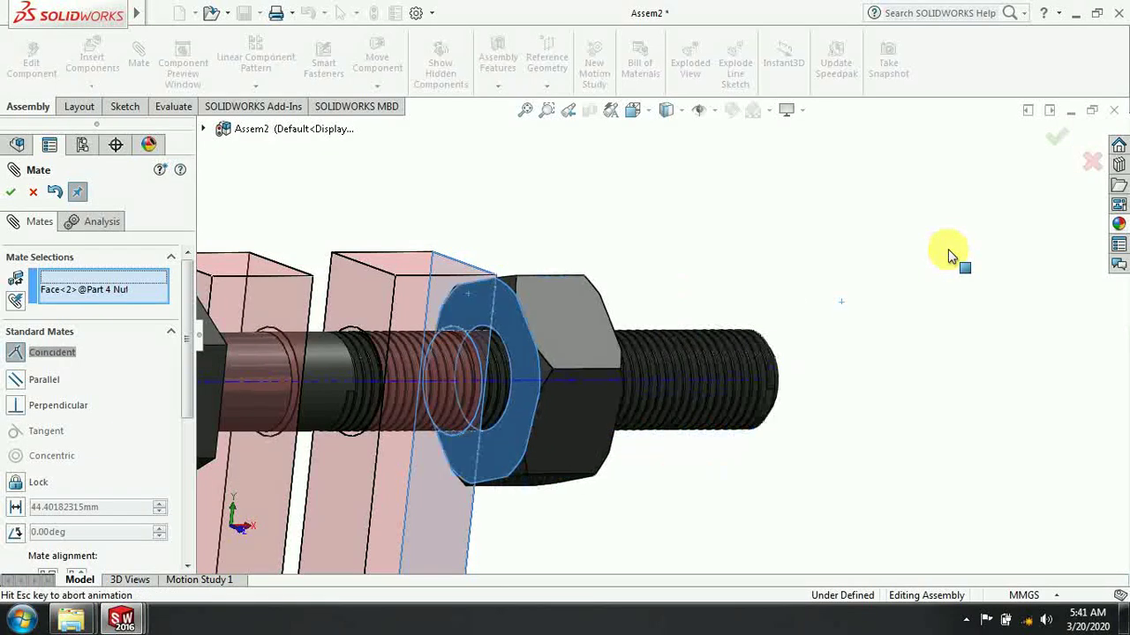
click(1110, 232)
middle_drag(847, 295, 369, 271)
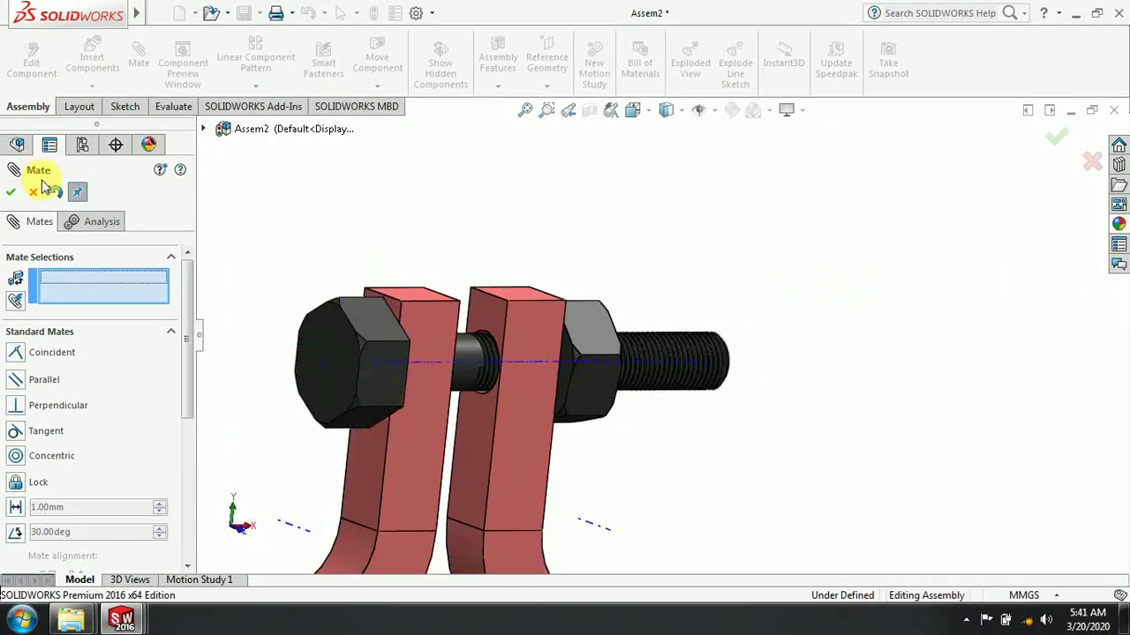
key(Escape)
scroll(825, 347, up, 4)
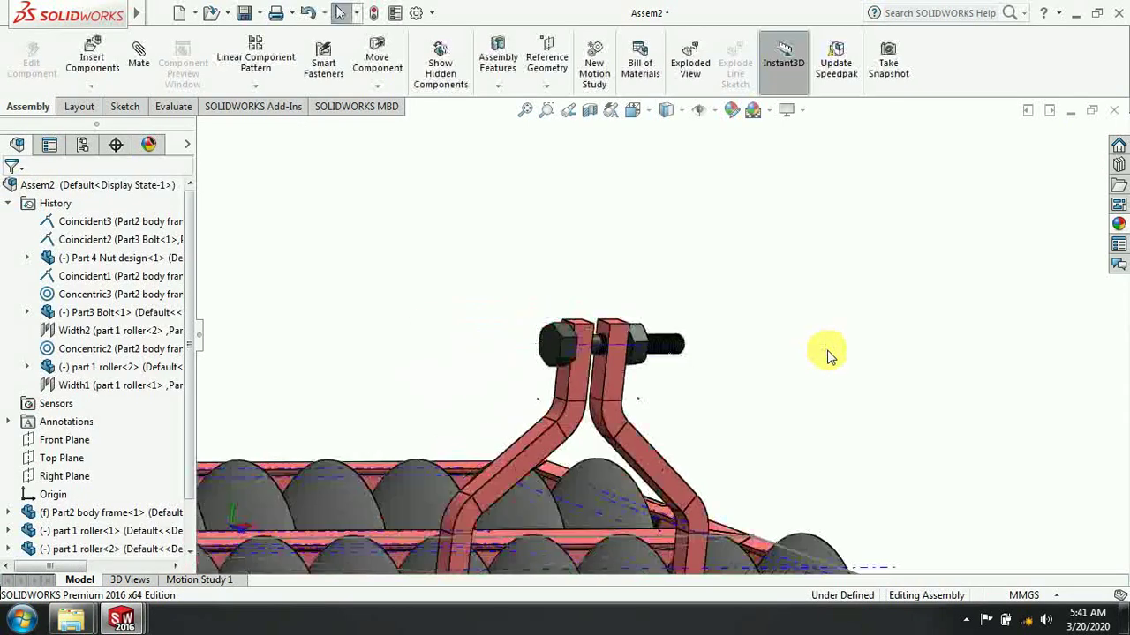
Step: Open the bolt from the harrow assembly as its own part
mouse_move(781, 374)
middle_down()
mouse_move(756, 378)
mouse_move(764, 398)
mouse_move(724, 398)
mouse_move(630, 341)
middle_up()
scroll(630, 342, down, 3)
scroll(610, 335, down, 2)
scroll(588, 321, down, 2)
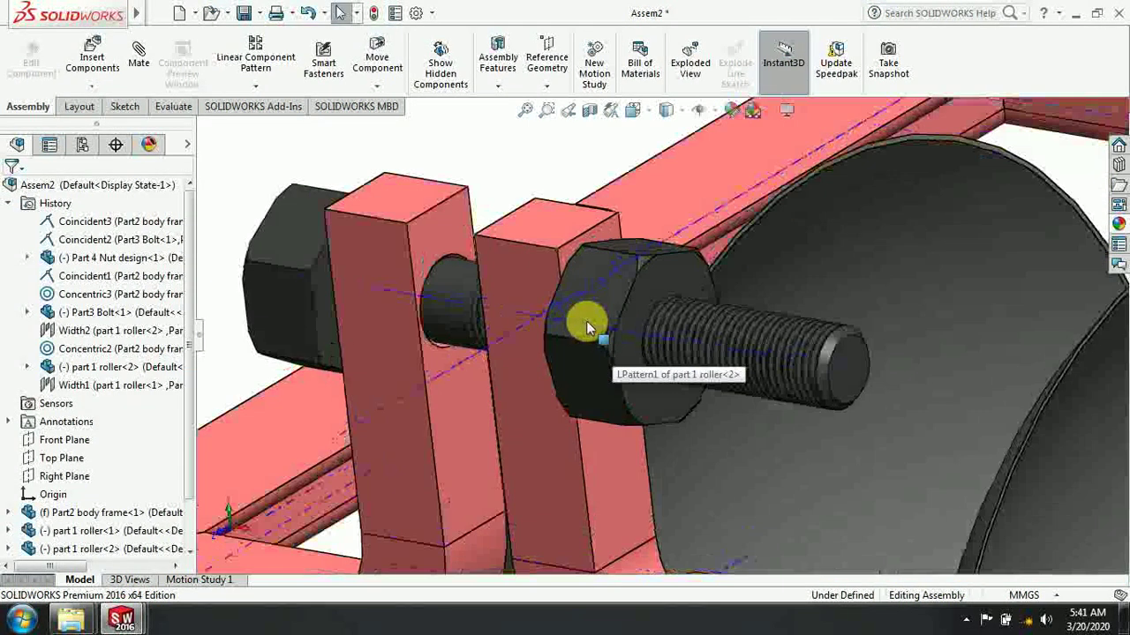
right_click(842, 382)
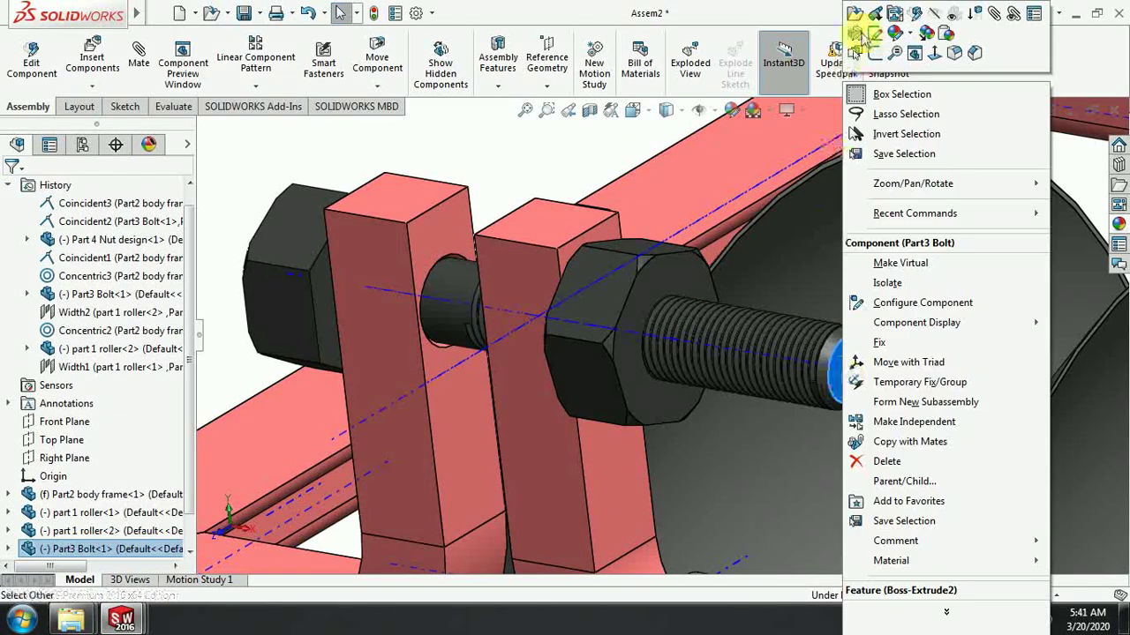
click(856, 14)
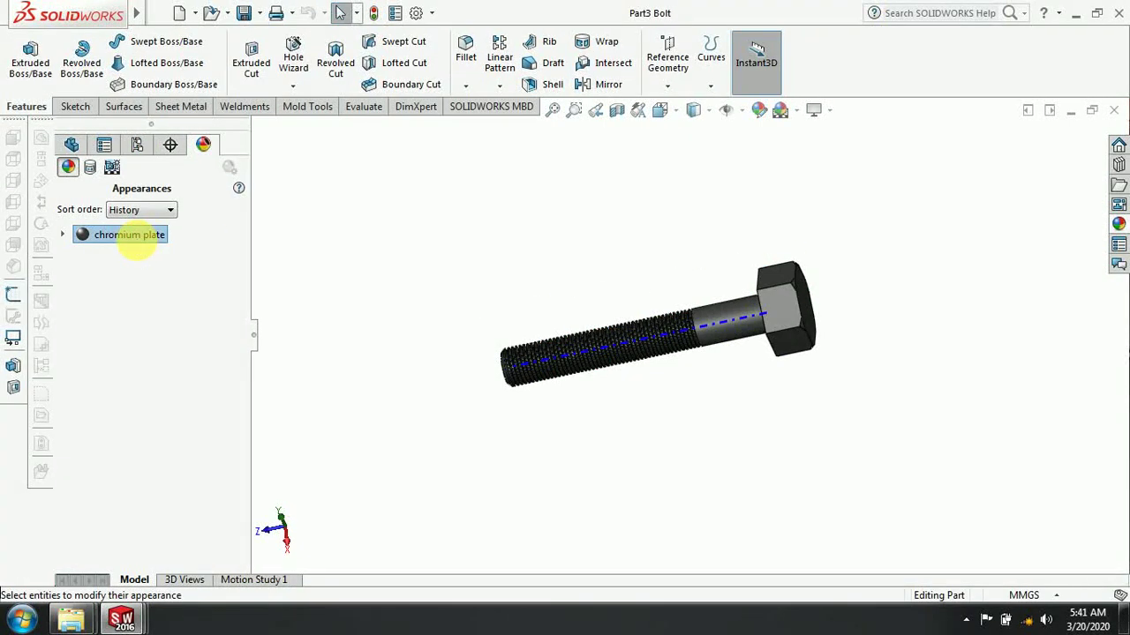
Step: Change the bolt's chromium plate appearance to grey, then close and save the part
double_click(137, 240)
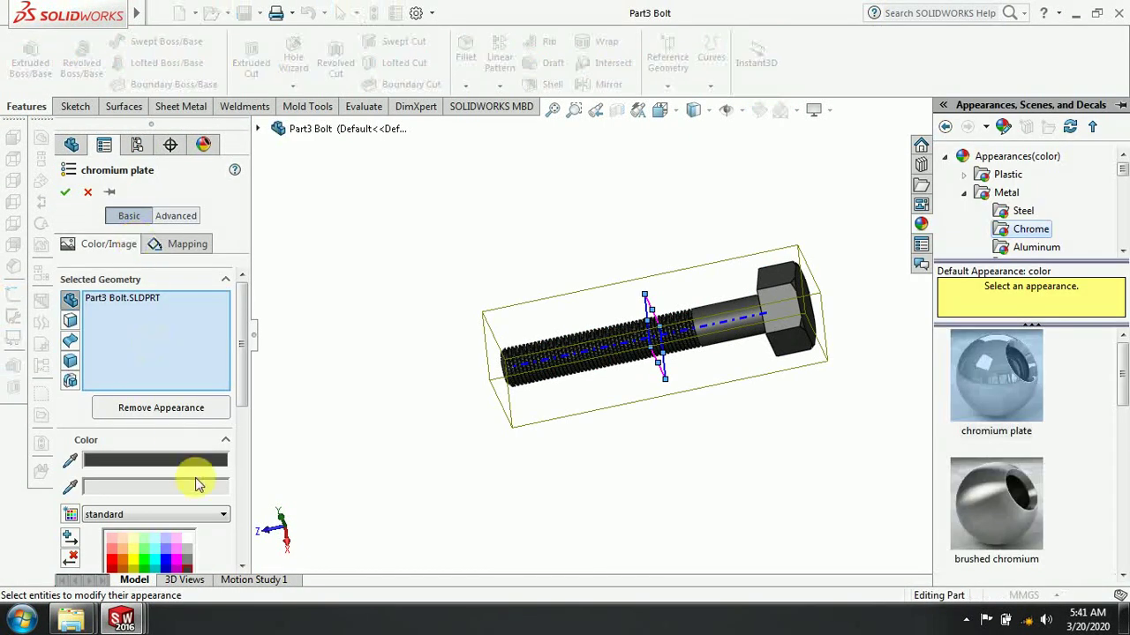
click(188, 563)
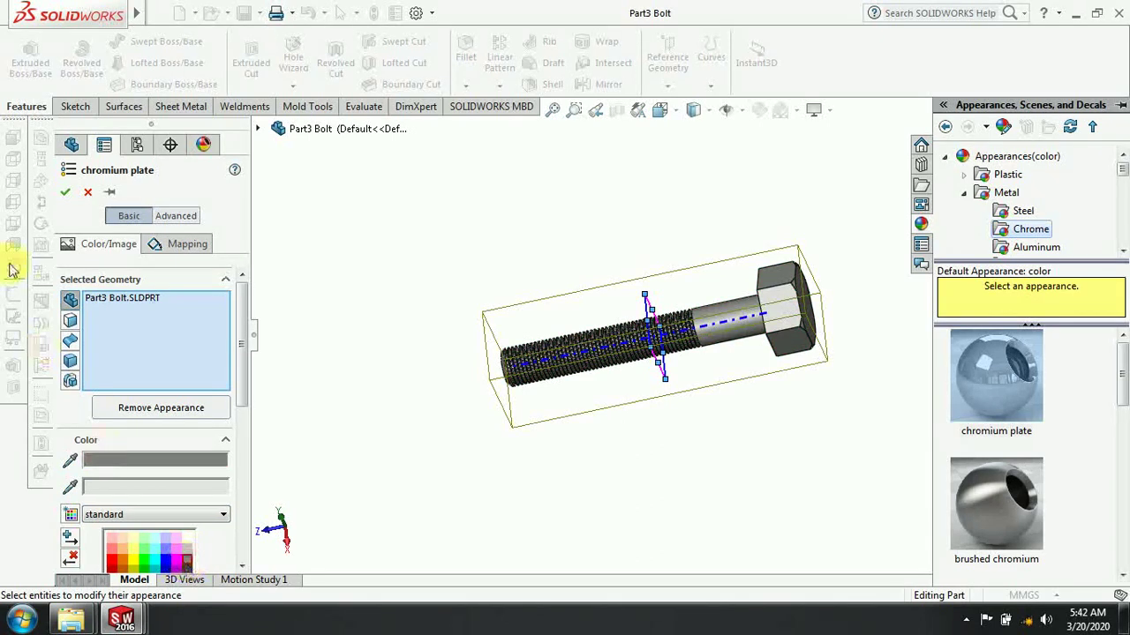
click(65, 194)
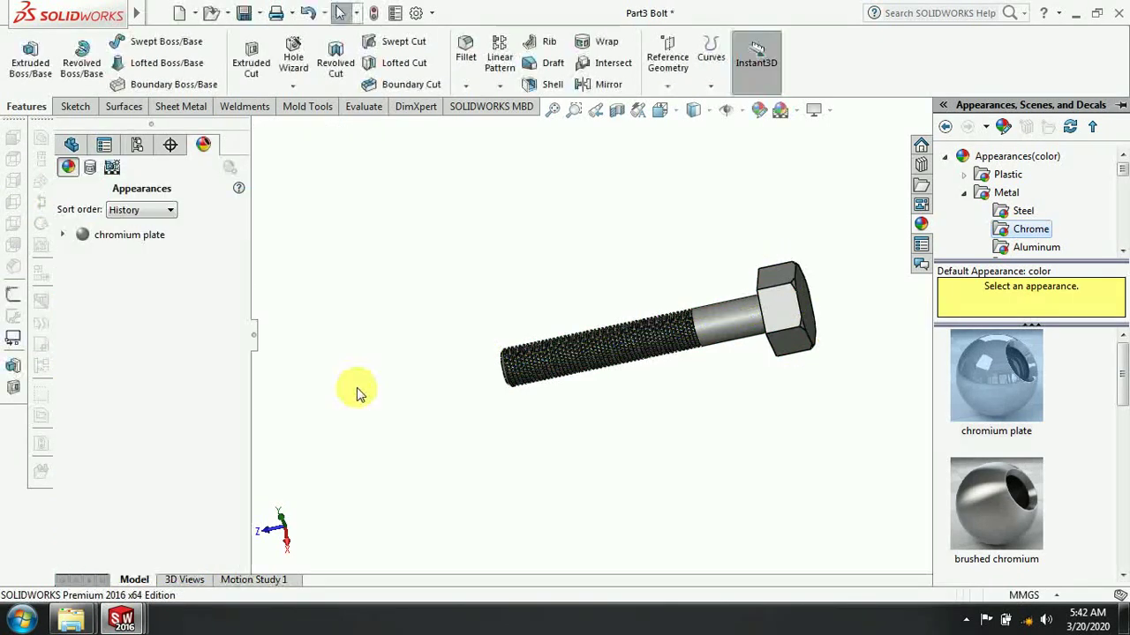
click(812, 244)
click(1115, 112)
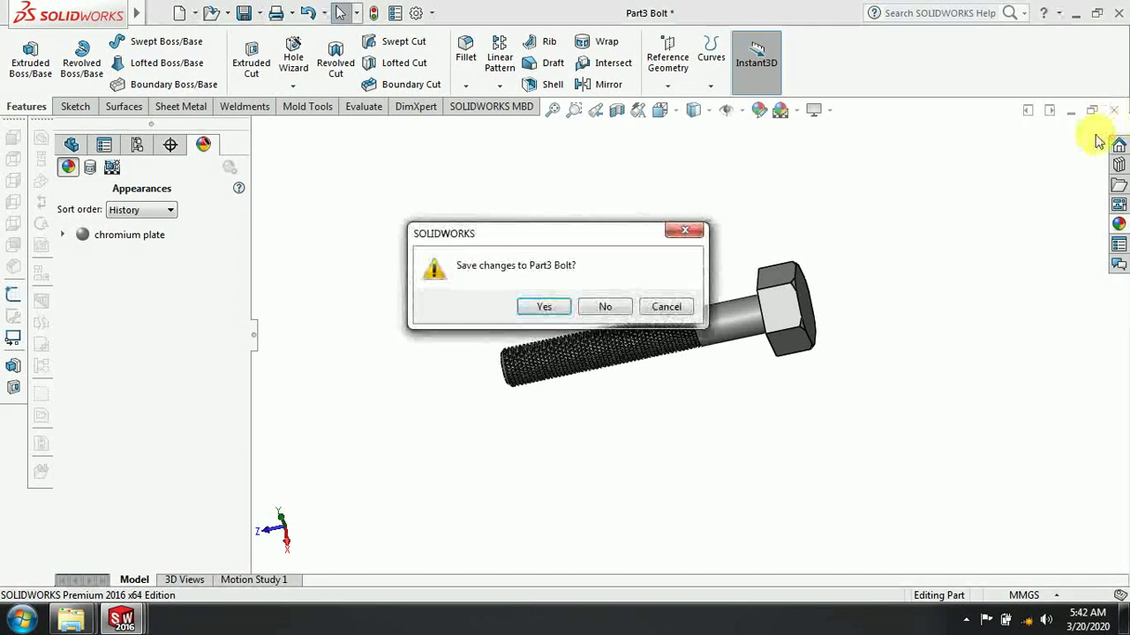
click(545, 307)
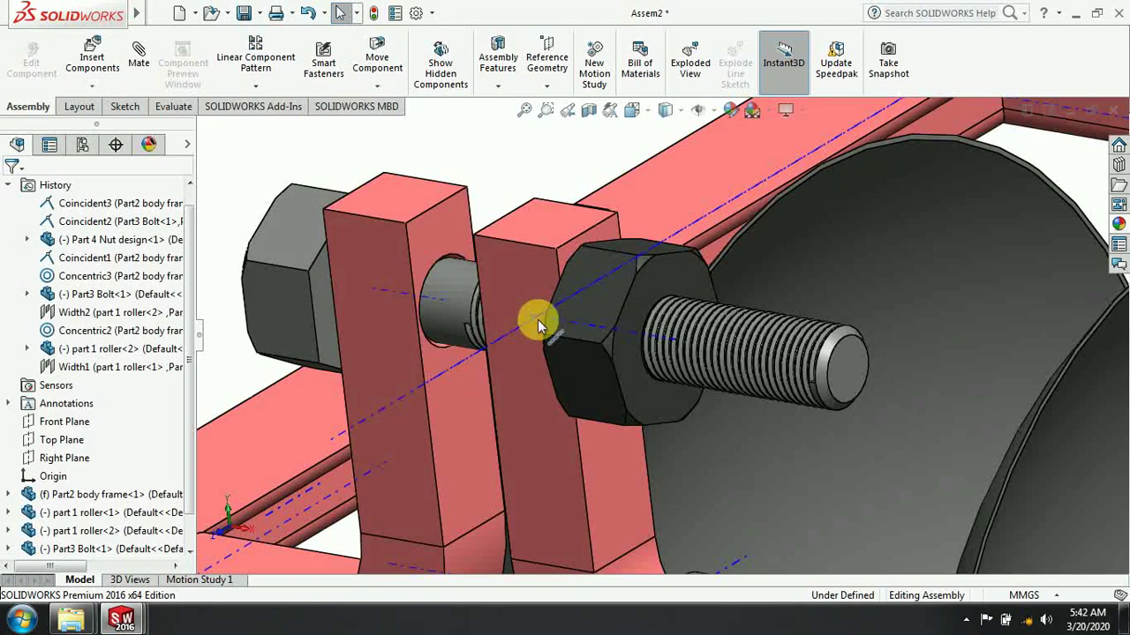
Step: Open the nut part, change its chromium plate to light grey, then save and close it
click(596, 308)
right_click(597, 308)
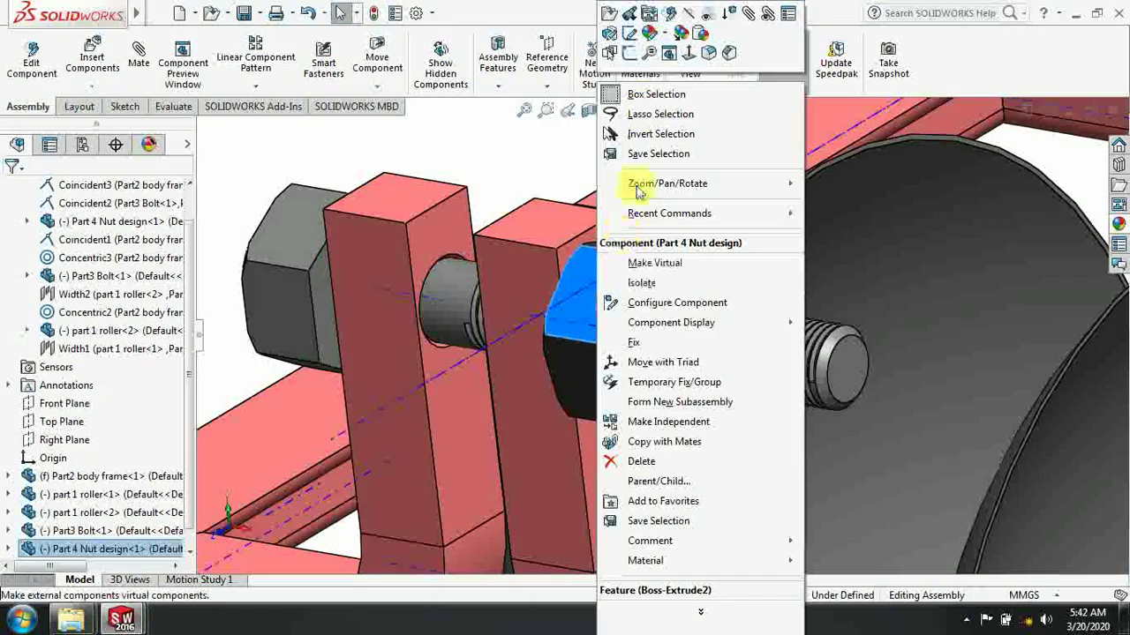
click(612, 14)
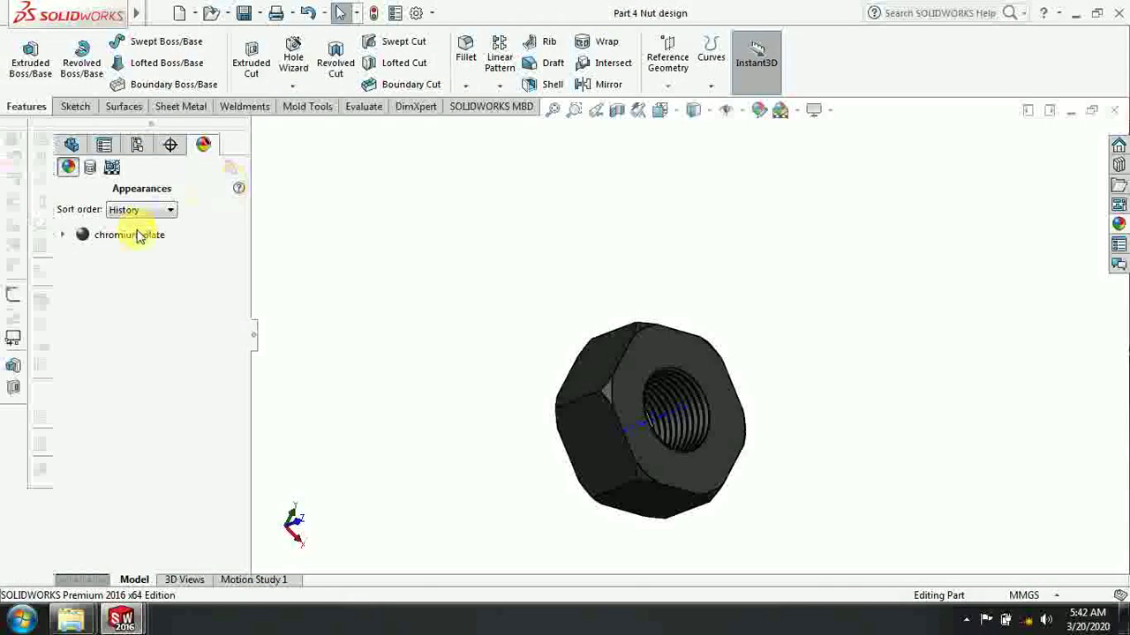
click(136, 237)
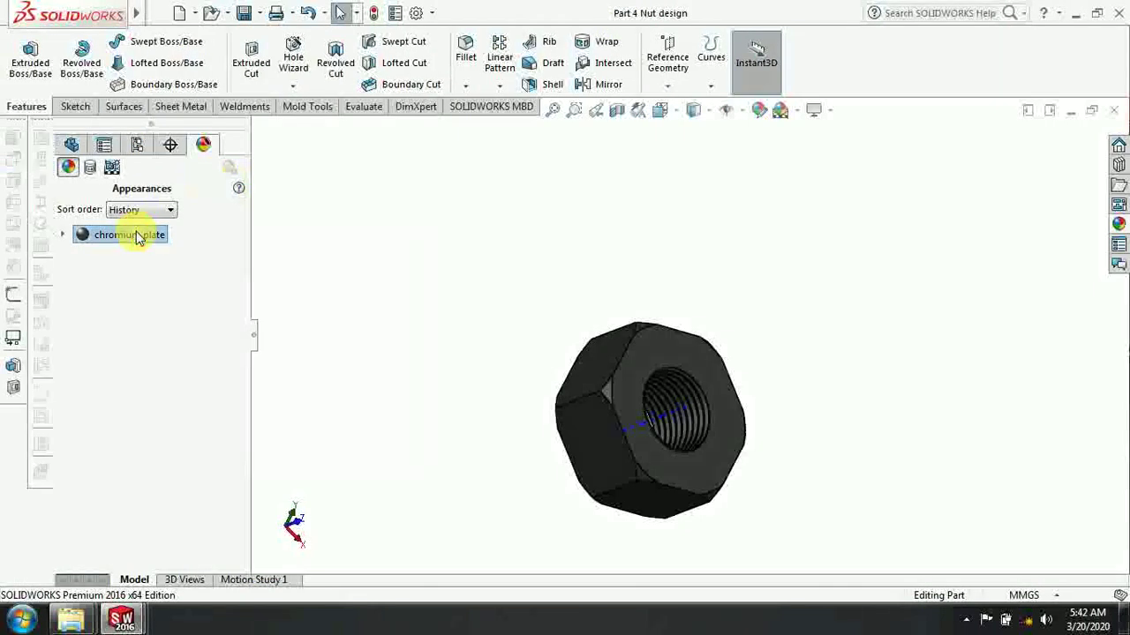
double_click(137, 237)
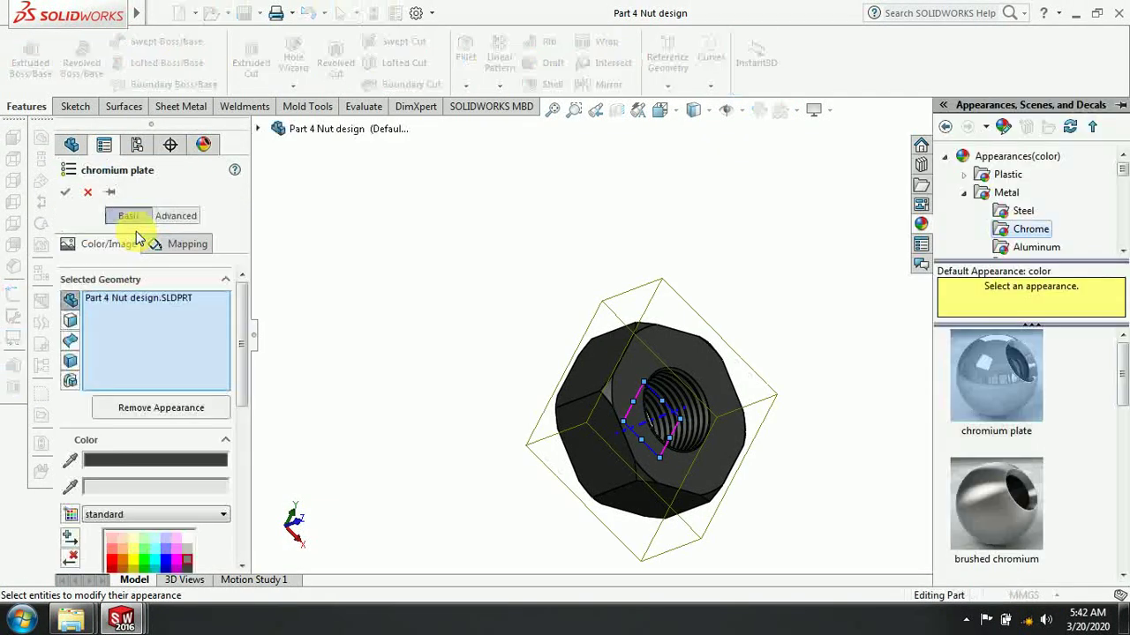
click(187, 549)
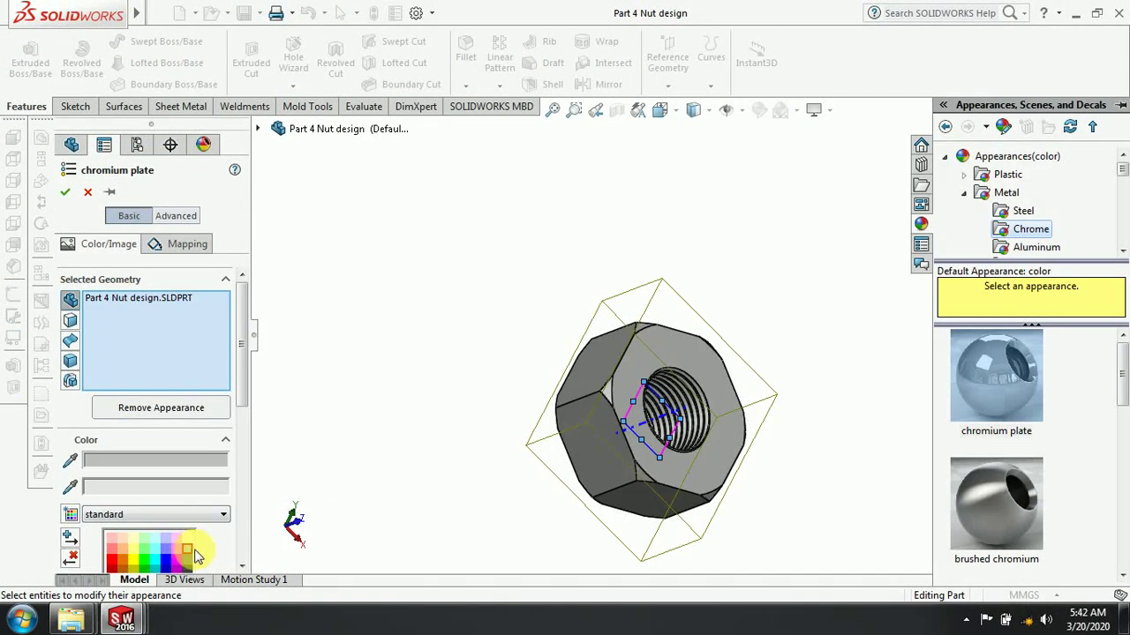
click(69, 192)
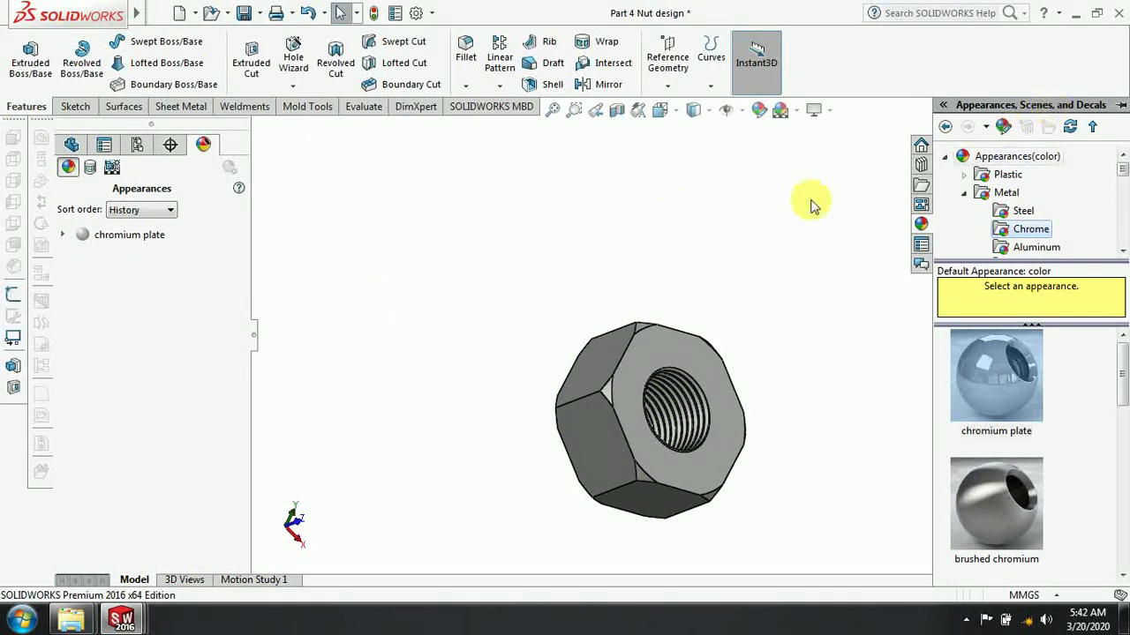
click(1112, 115)
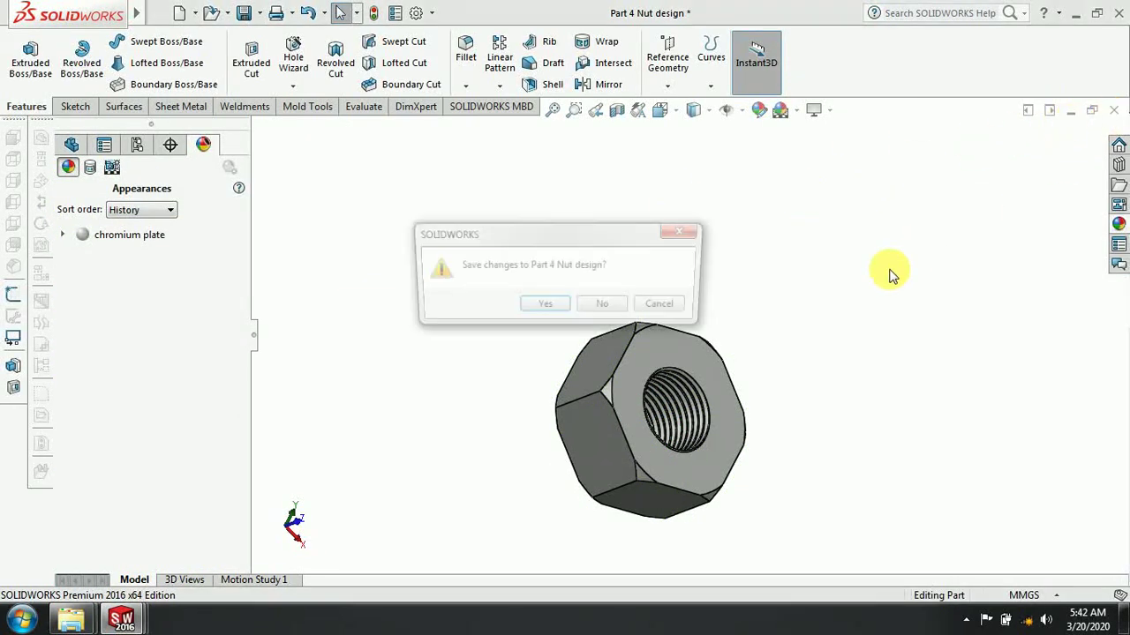
click(666, 306)
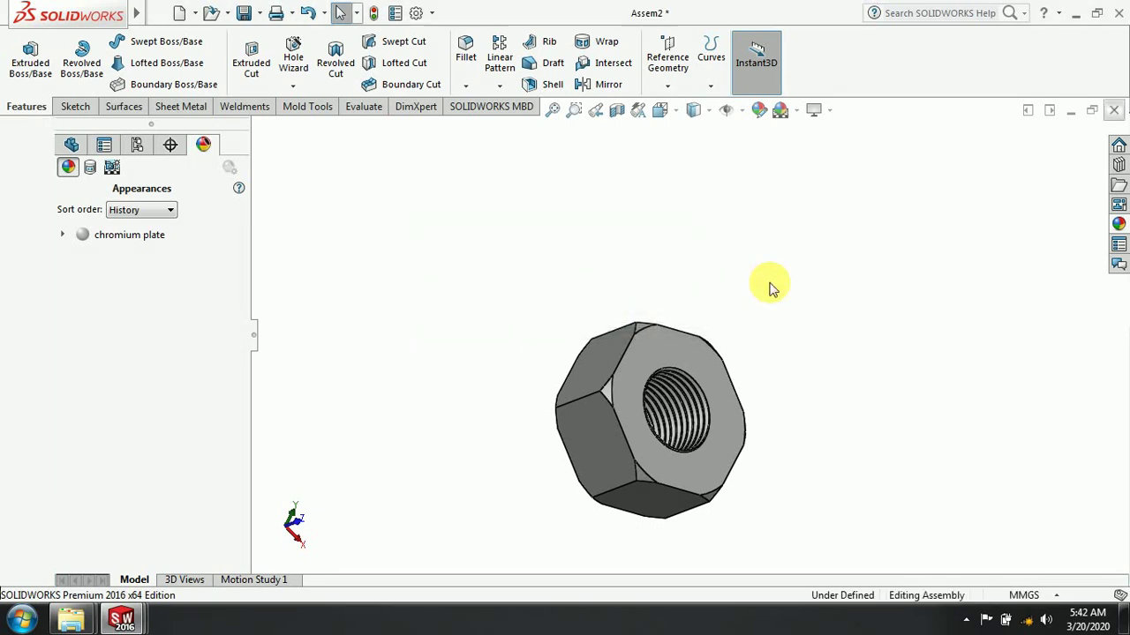
scroll(770, 283, up, 5)
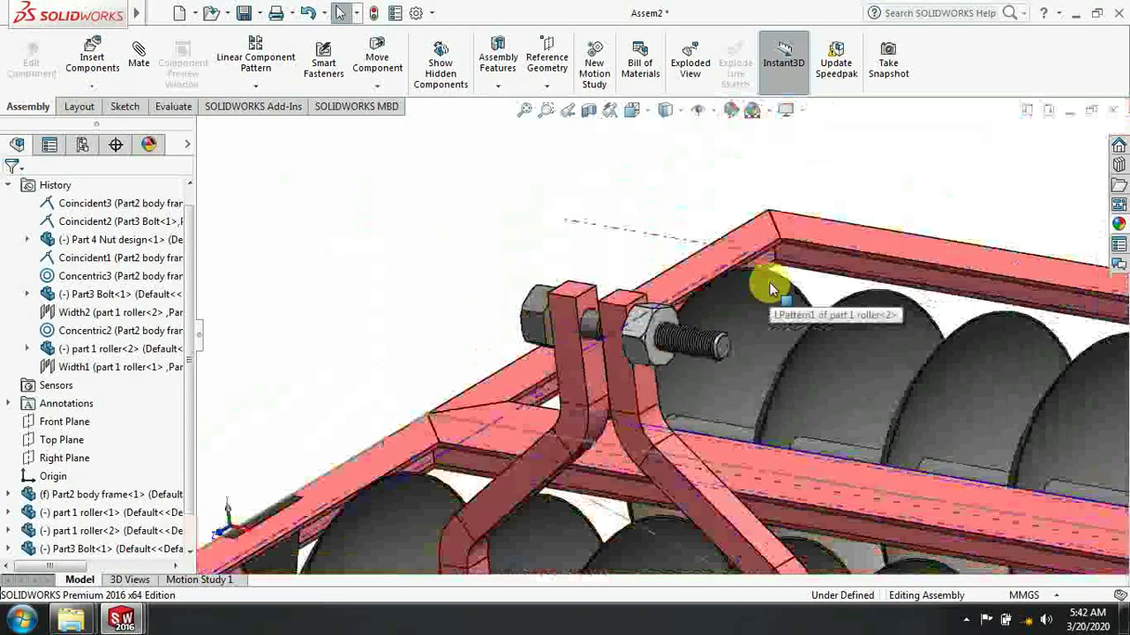
Step: Hide the axis lines and all reference item types in the harrow assembly
scroll(585, 283, up, 2)
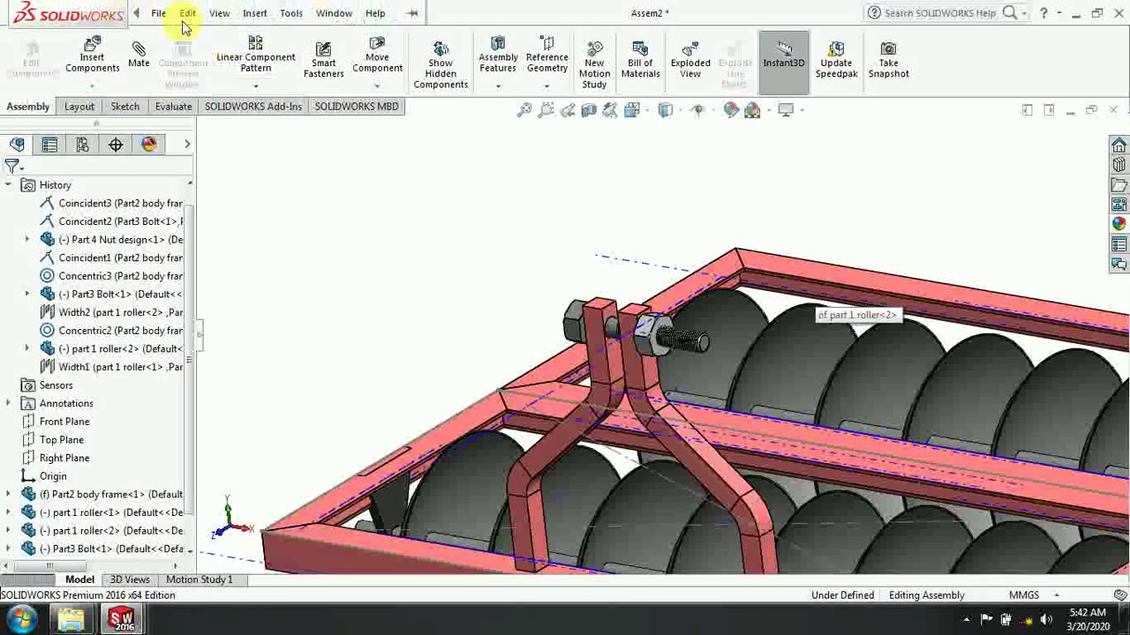
click(712, 110)
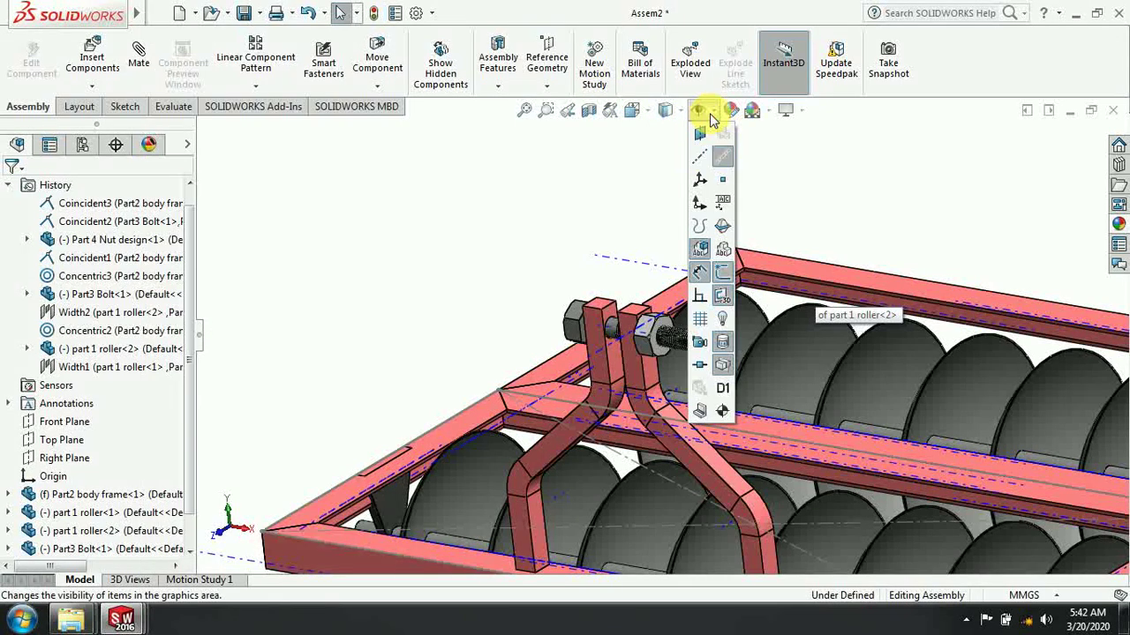
click(699, 157)
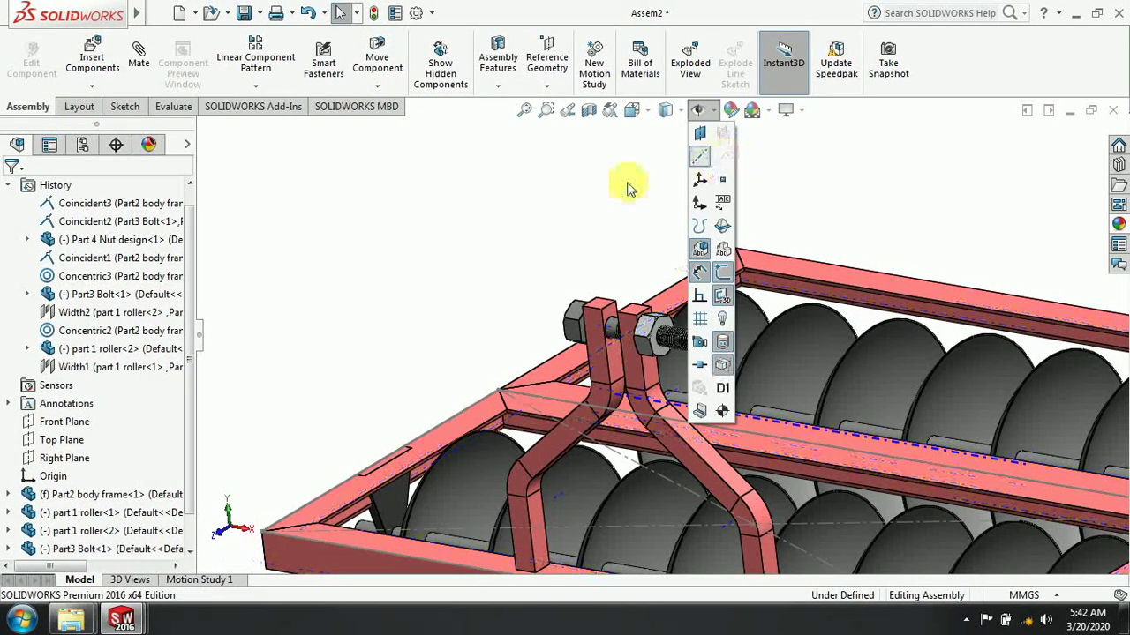
click(713, 115)
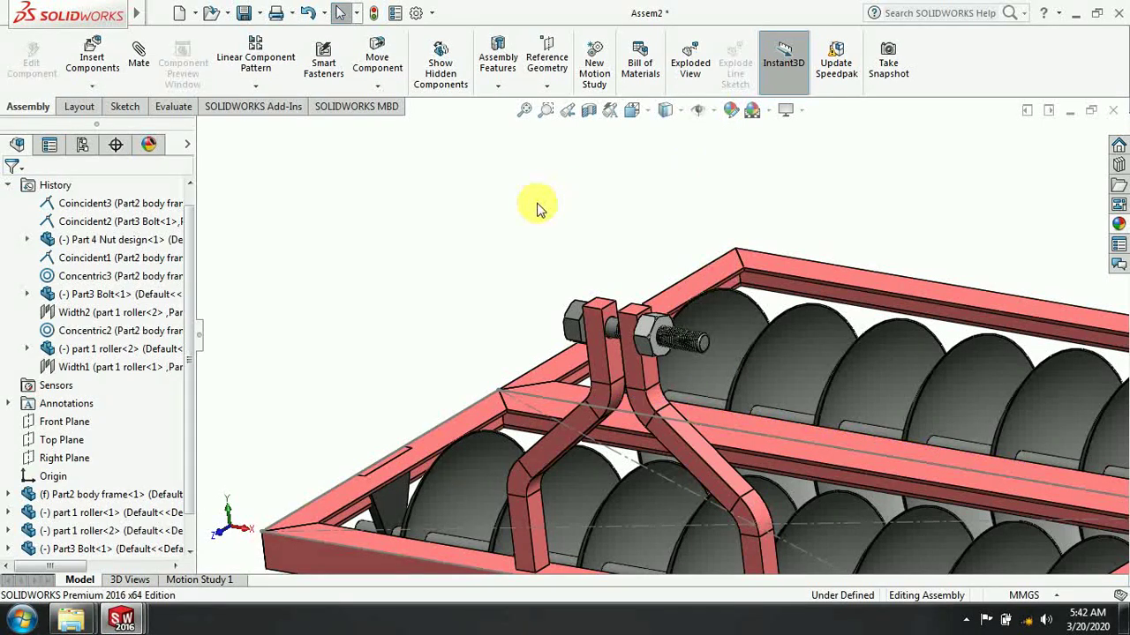
key(z)
click(255, 12)
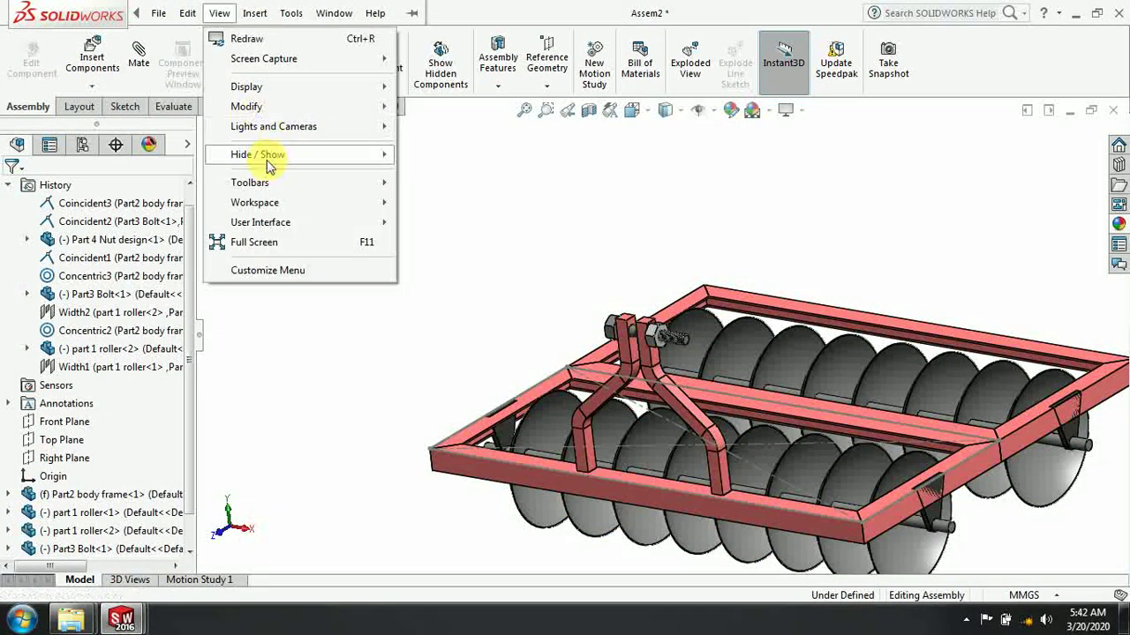
mouse_move(258, 155)
click(437, 40)
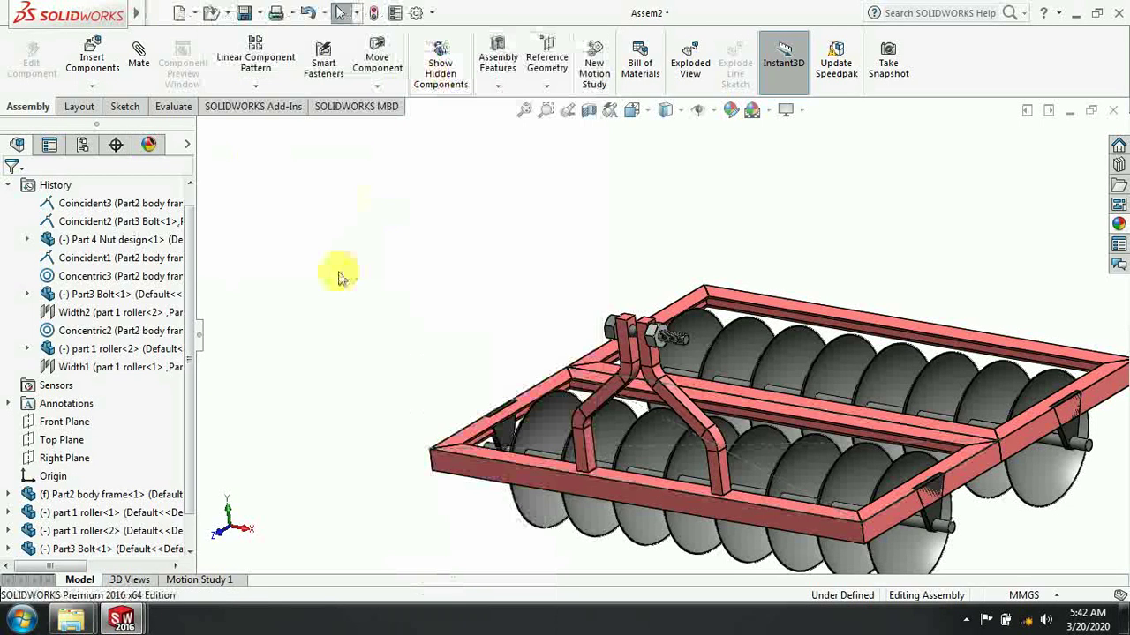
Step: Adjust the view of the harrow and switch to Motion Study 1
mouse_move(362, 355)
middle_down()
mouse_move(303, 273)
mouse_move(368, 368)
middle_up()
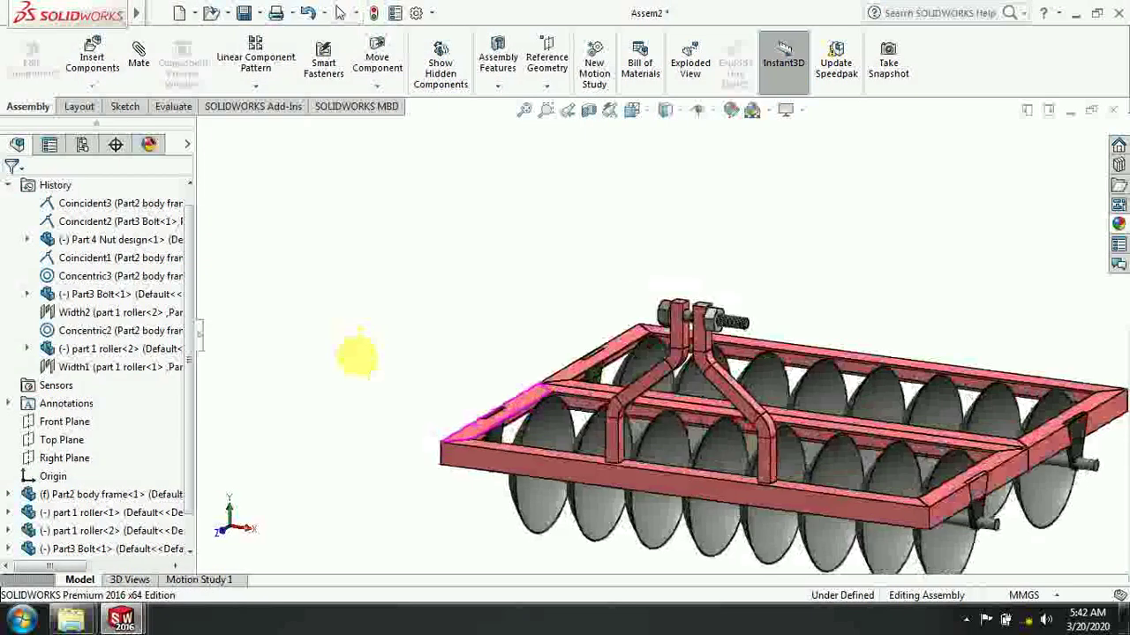
scroll(676, 510, down, 2)
scroll(708, 500, down, 1)
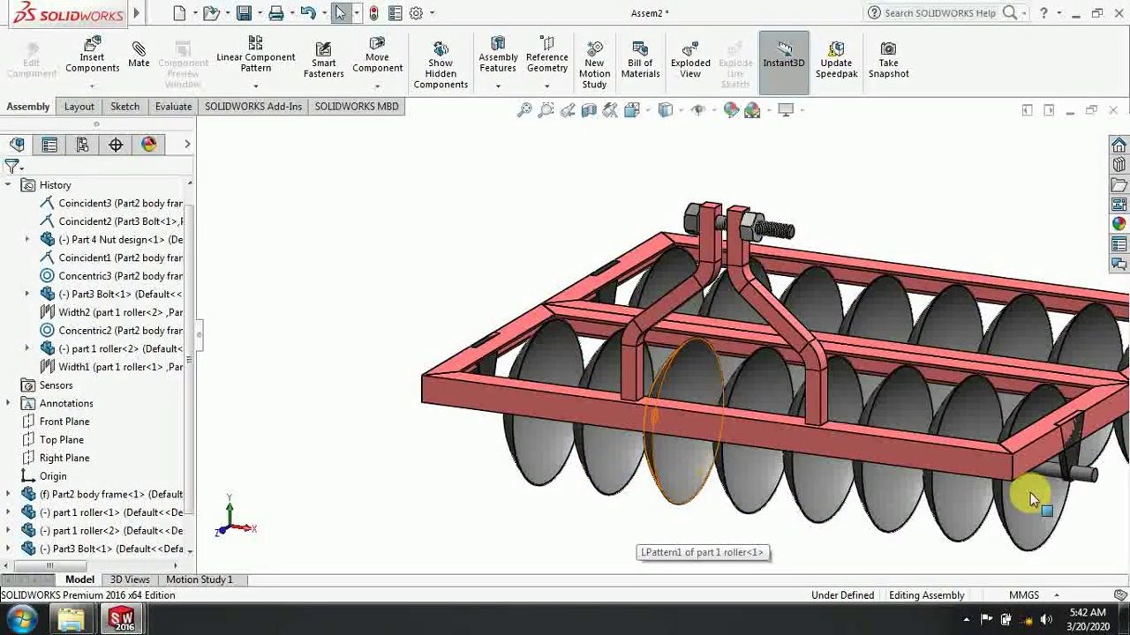
scroll(1026, 491, down, 2)
scroll(1024, 487, up, 1)
scroll(726, 247, down, 2)
scroll(562, 148, up, 1)
scroll(562, 150, down, 1)
scroll(561, 150, down, 1)
scroll(592, 221, up, 1)
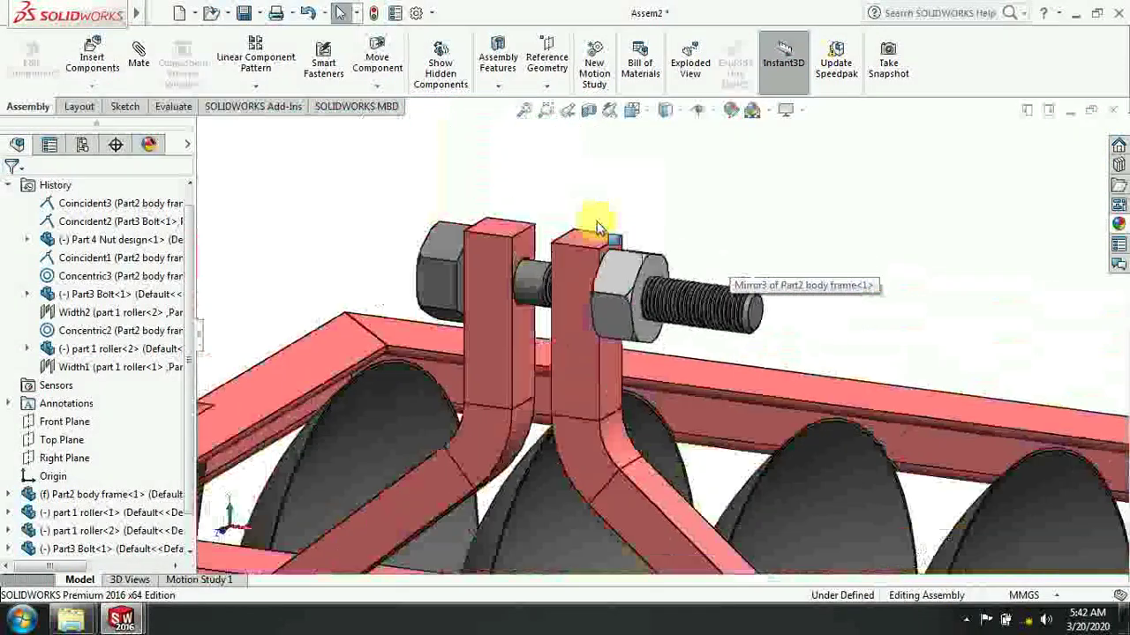
scroll(782, 326, up, 1)
scroll(845, 340, up, 1)
scroll(832, 449, up, 1)
scroll(832, 524, down, 1)
scroll(830, 524, up, 1)
click(190, 579)
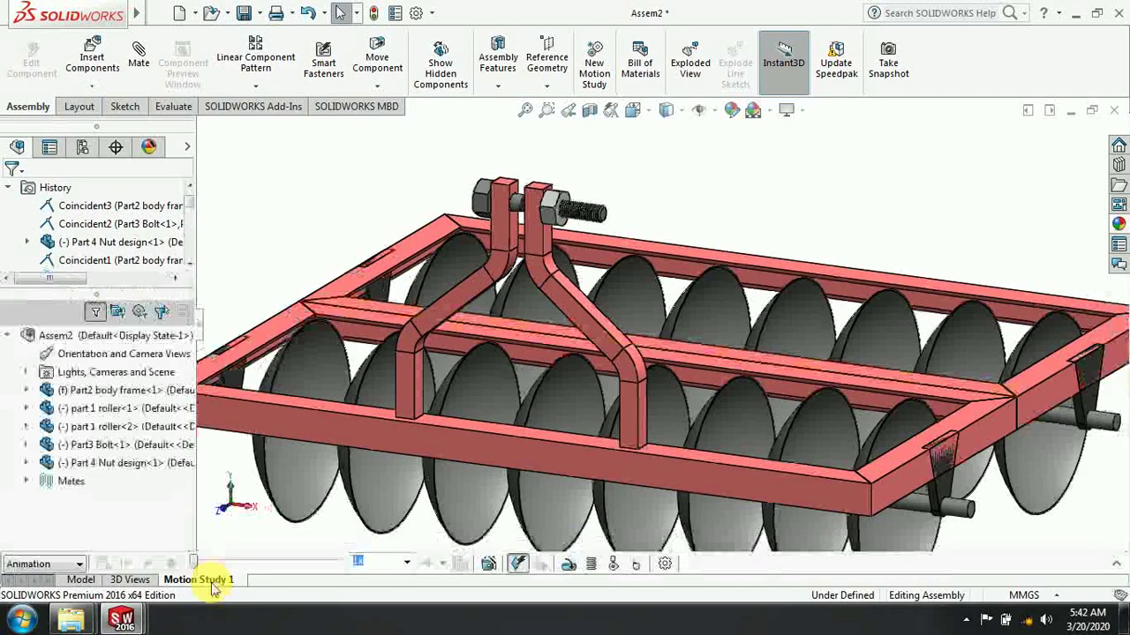
Step: Create a 10-second Rotate model animation starting at 0 s, then play it from start
click(489, 565)
click(617, 488)
click(621, 489)
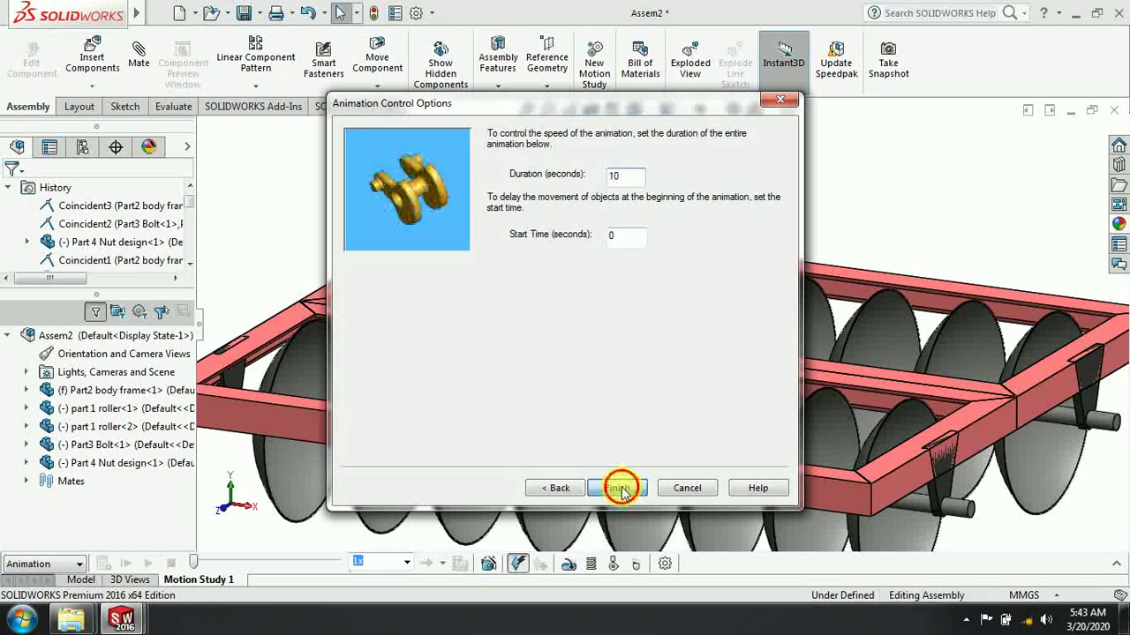
click(621, 490)
click(128, 564)
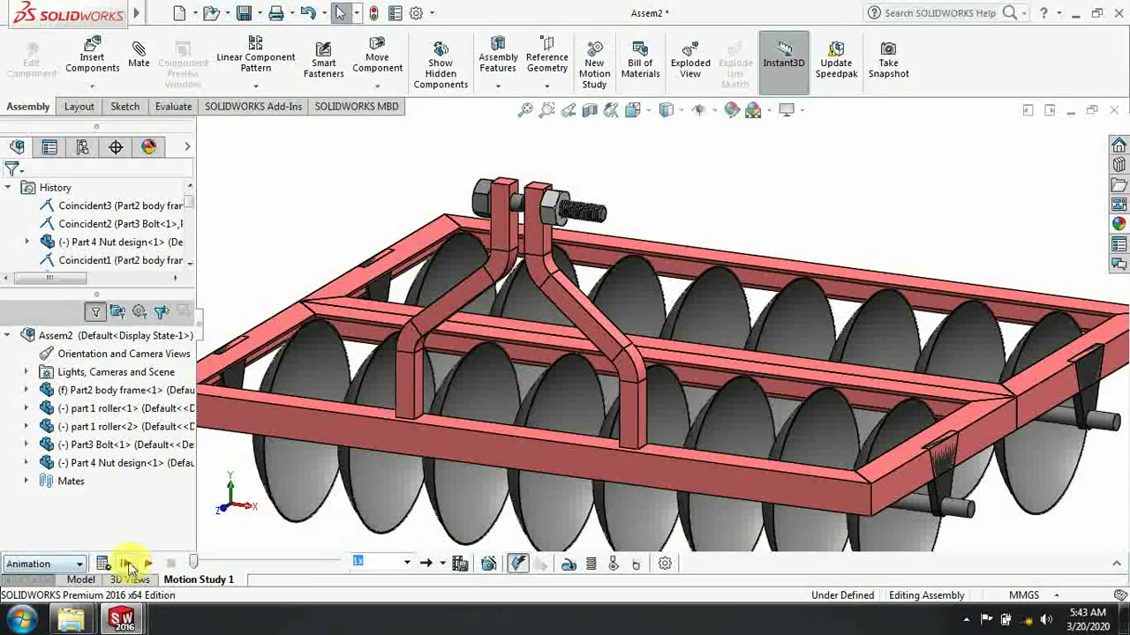